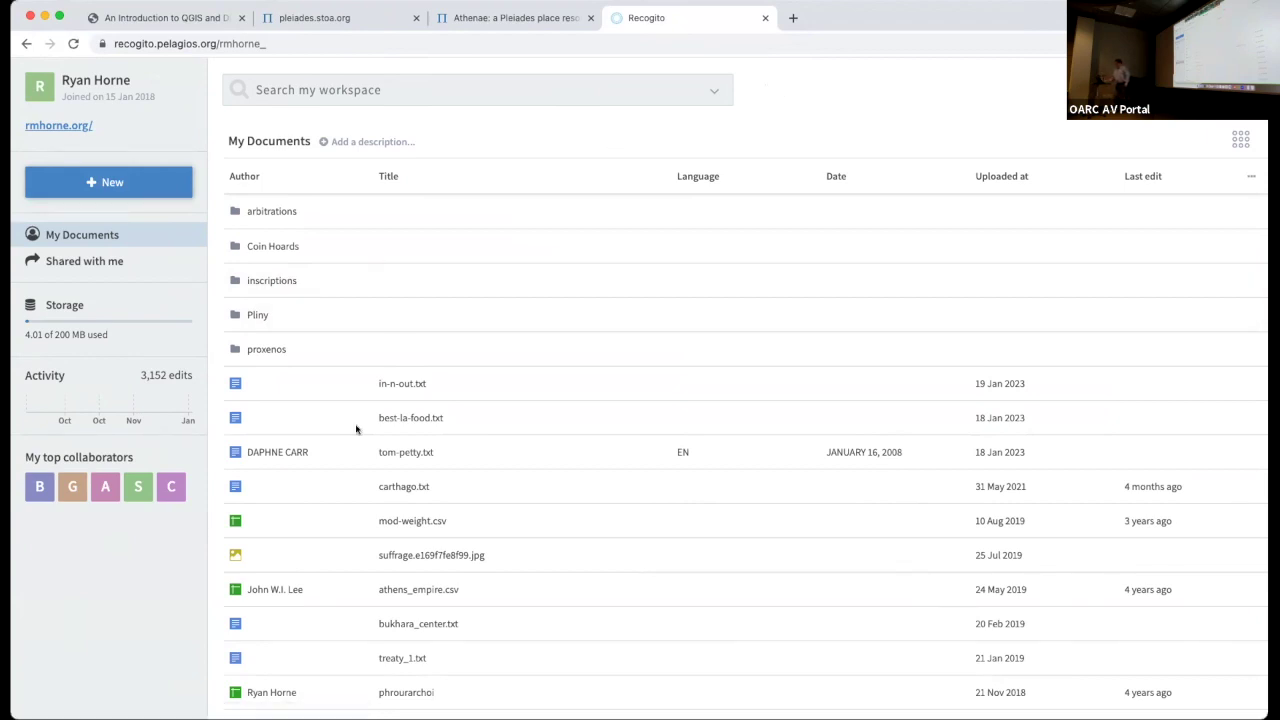
Upload the text file in-n-out.txt to My Documents
{"action": "left_click", "coordinate": [94, 189]}
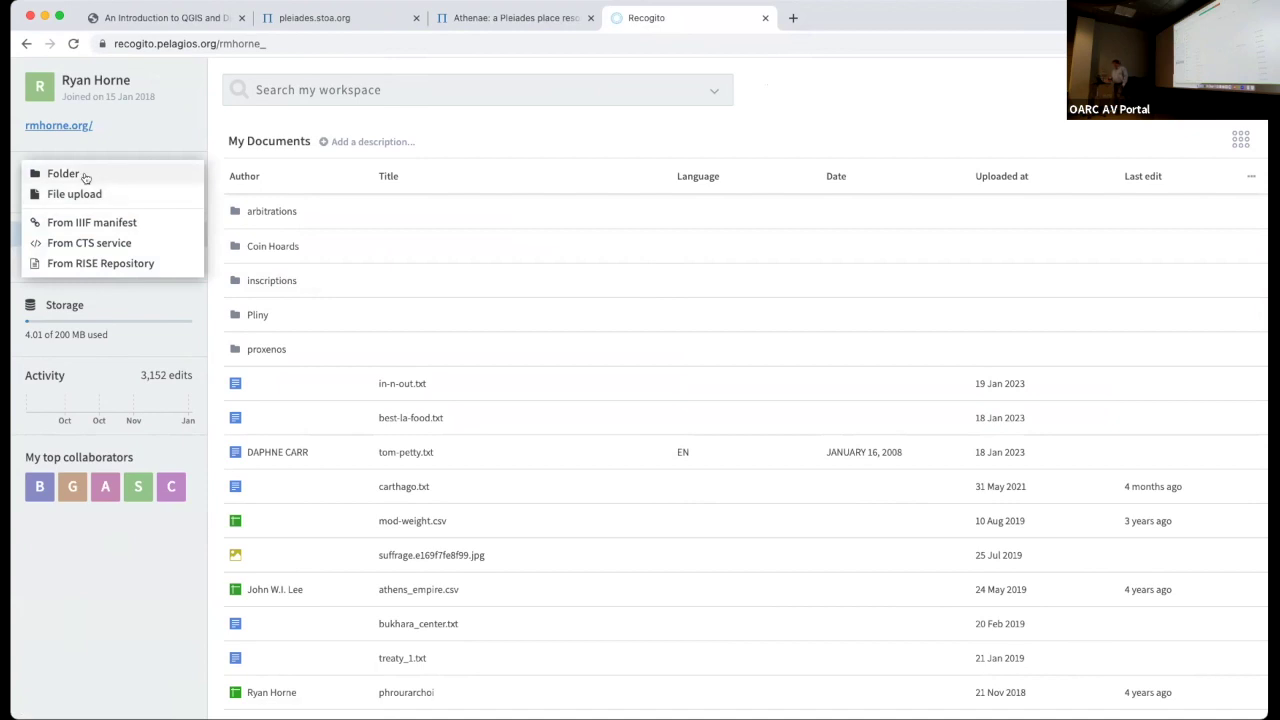
{"action": "left_click", "coordinate": [89, 194]}
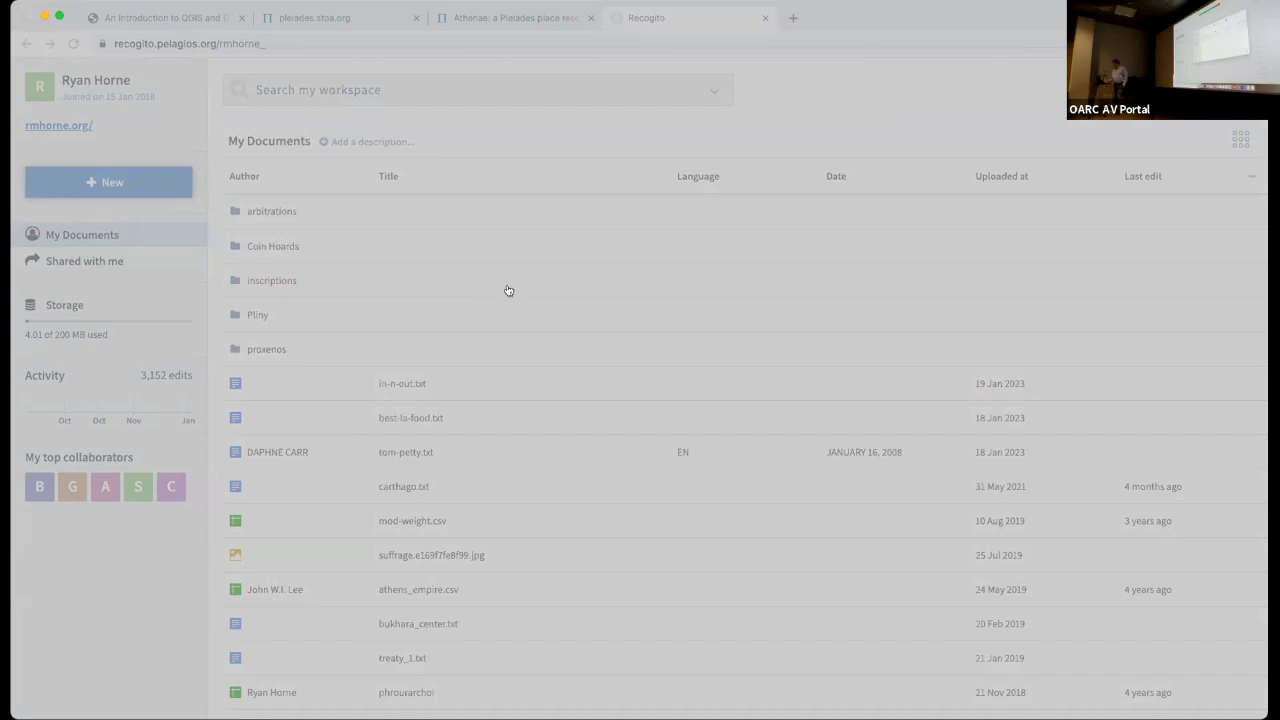
{"action": "double_click", "coordinate": [508, 290]}
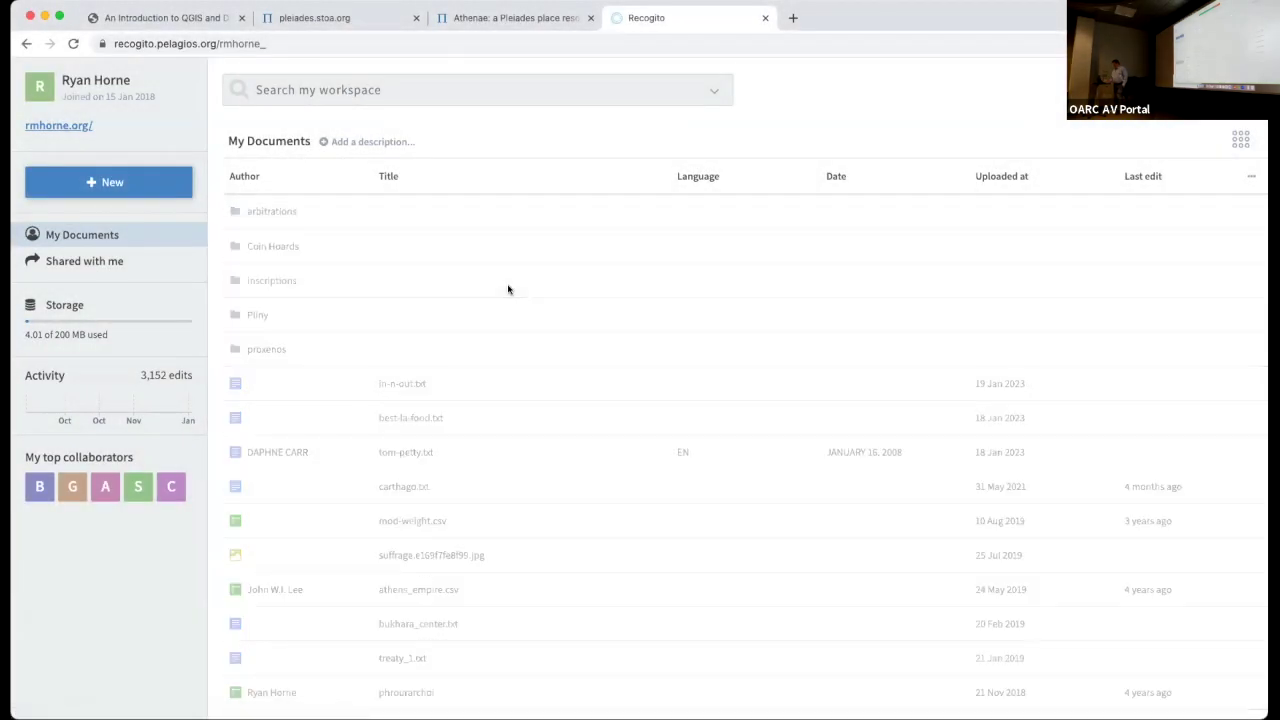
Open the newest in-n-out.txt document and look over the metadata fields in its document settings
{"action": "left_click", "coordinate": [396, 390]}
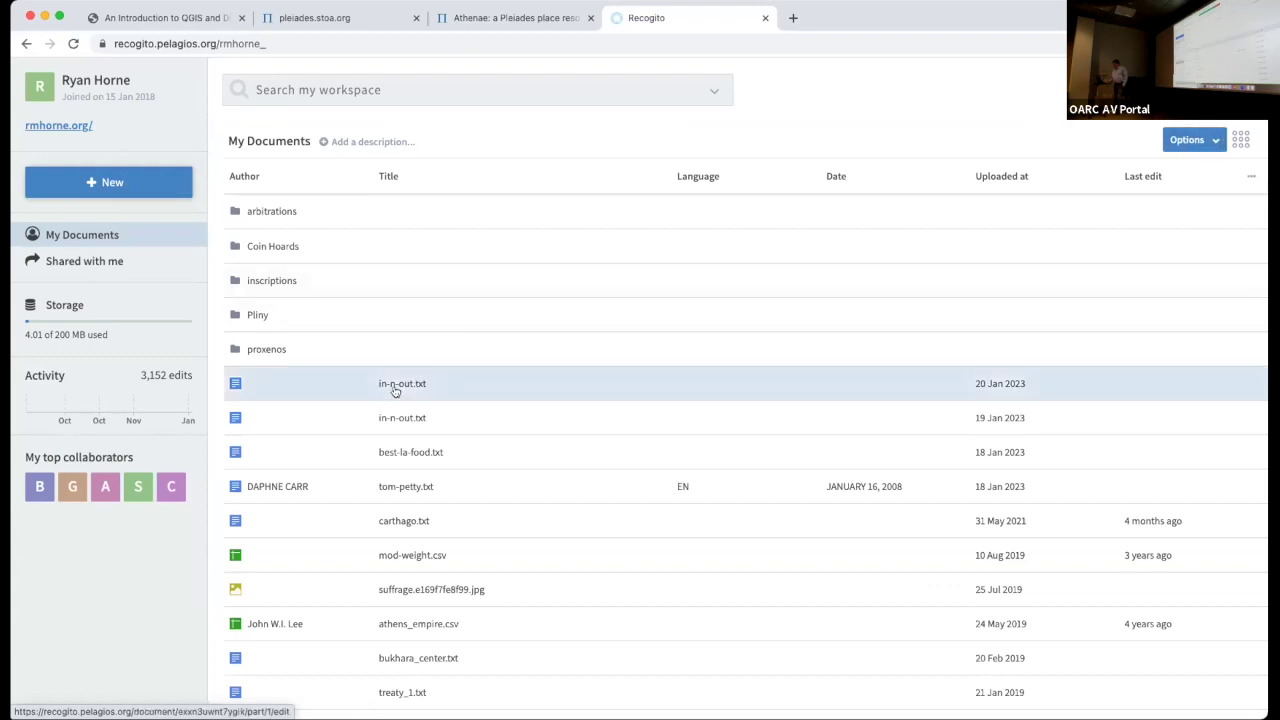
{"action": "left_click", "coordinate": [396, 390]}
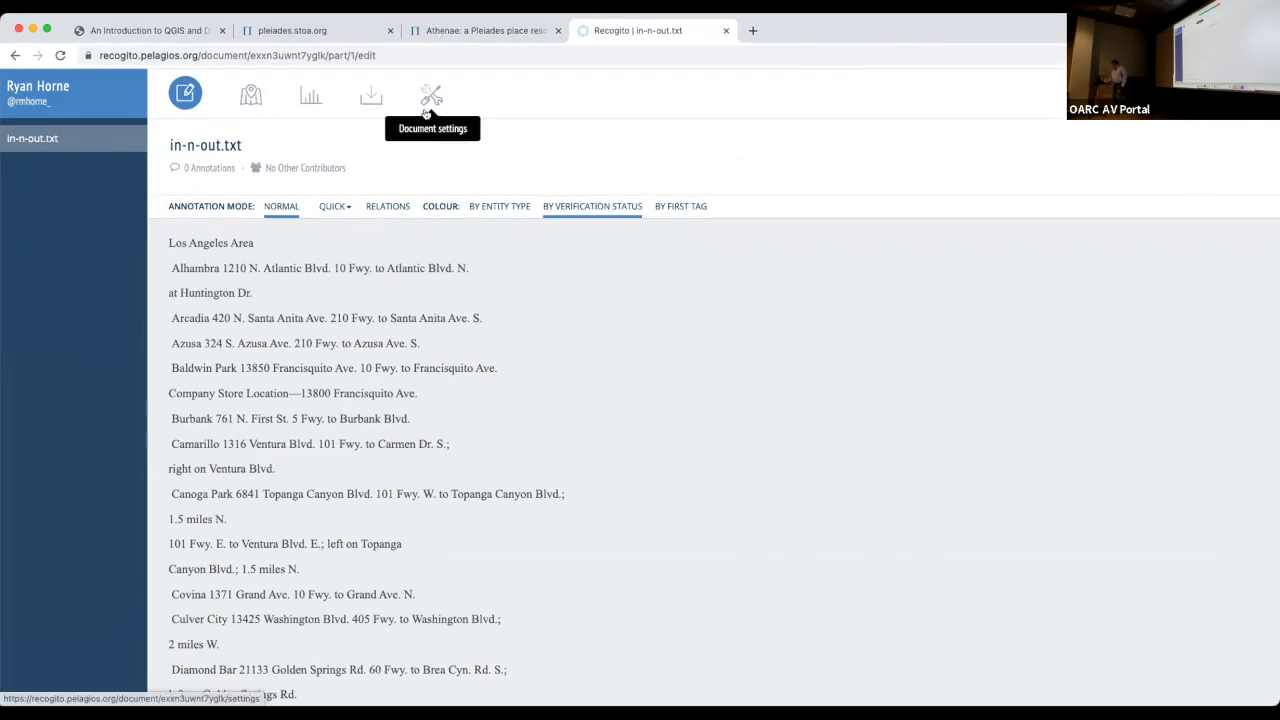
{"action": "left_click", "coordinate": [426, 112]}
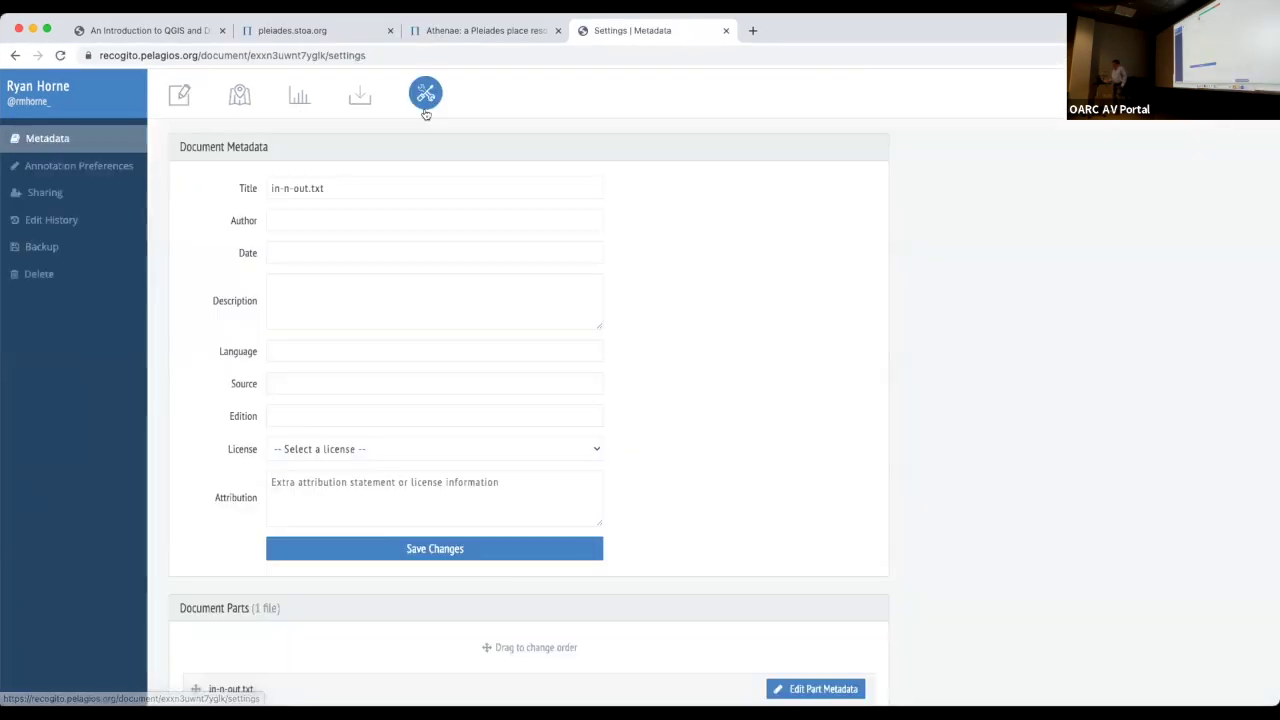
{"action": "scroll", "coordinate": [614, 367], "scroll_direction": "down", "scroll_amount": 1}
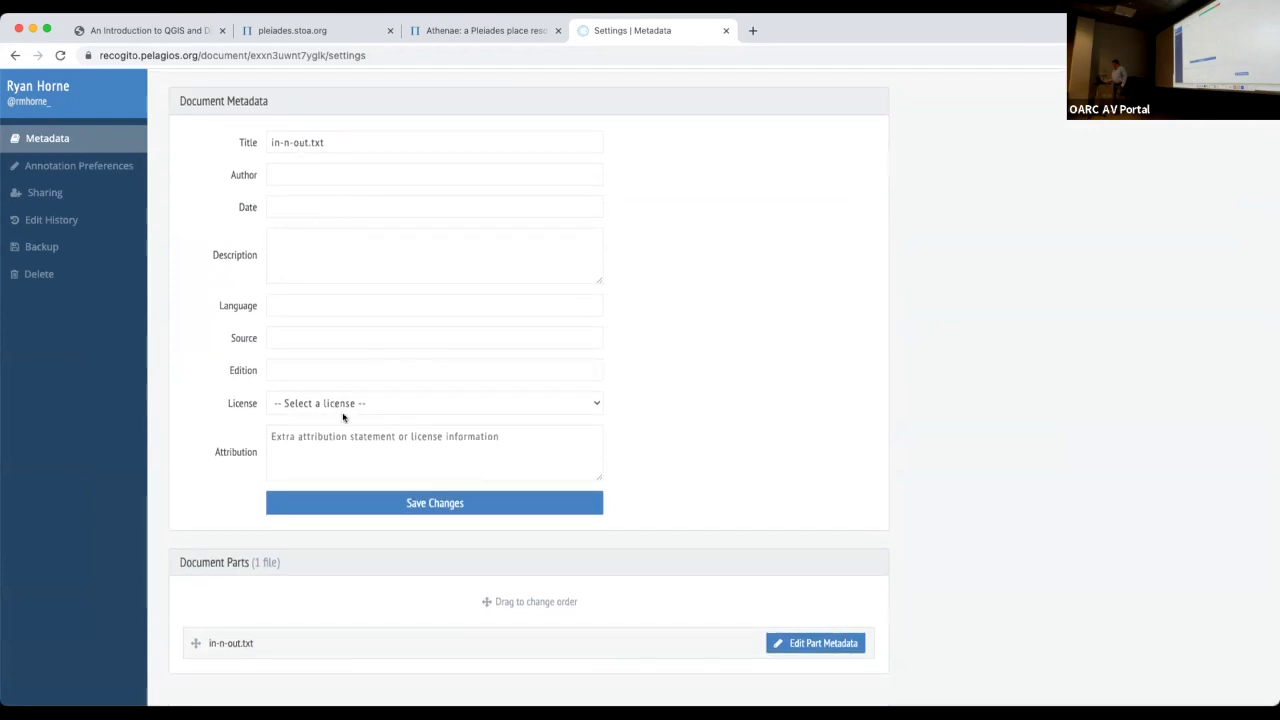
{"action": "scroll", "coordinate": [554, 510], "scroll_direction": "up", "scroll_amount": 1}
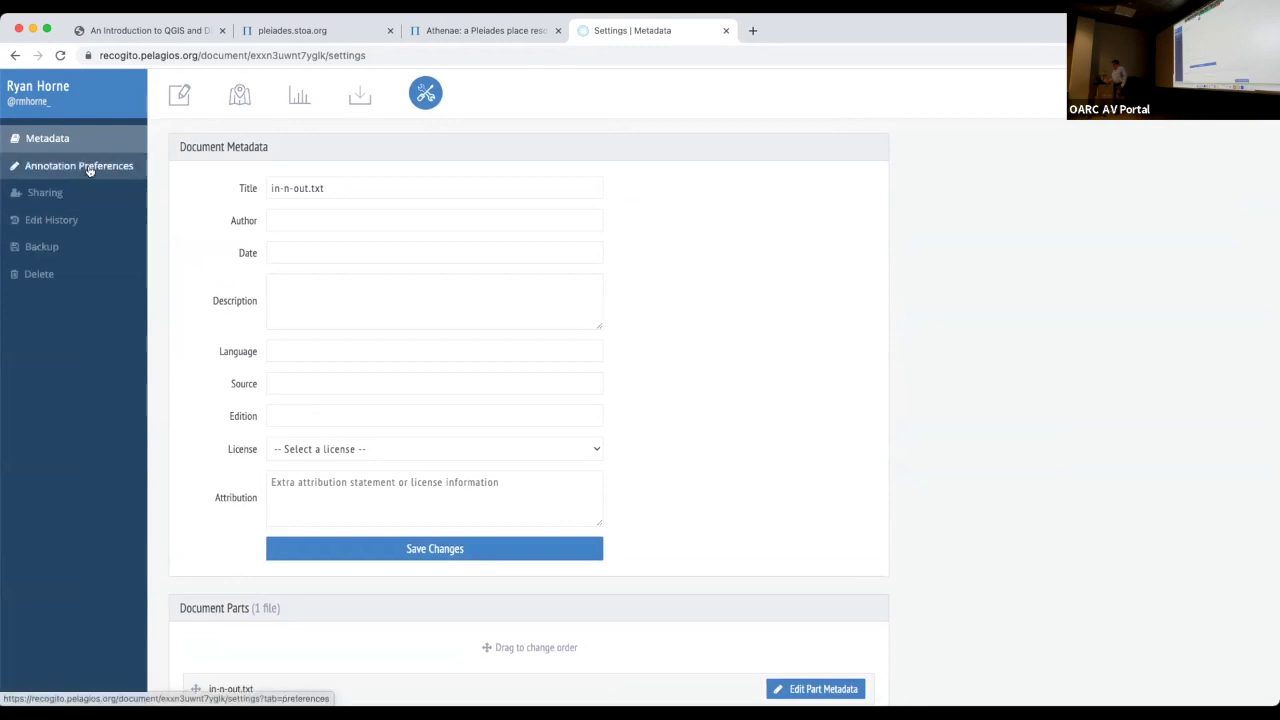
Restrict the document's place-search gazetteers in the annotation preferences to GeoNames only
{"action": "left_click", "coordinate": [125, 170]}
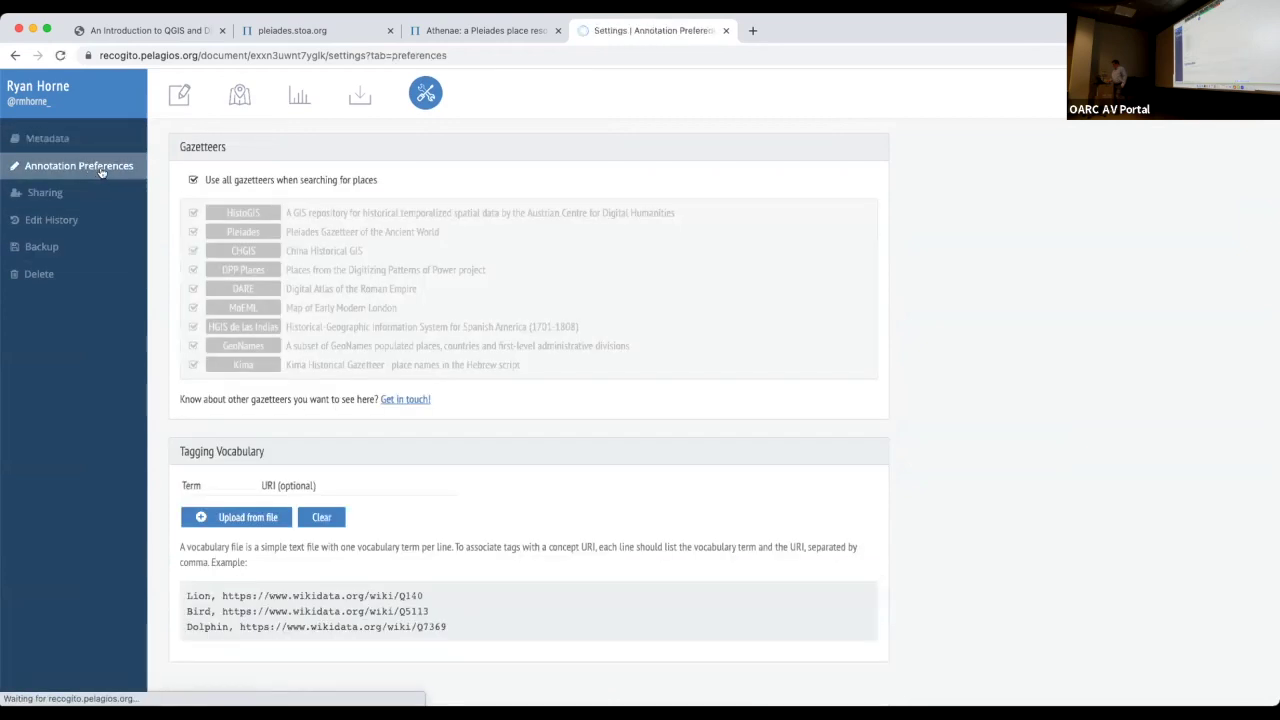
{"action": "left_click", "coordinate": [192, 180]}
{"action": "left_click", "coordinate": [193, 212]}
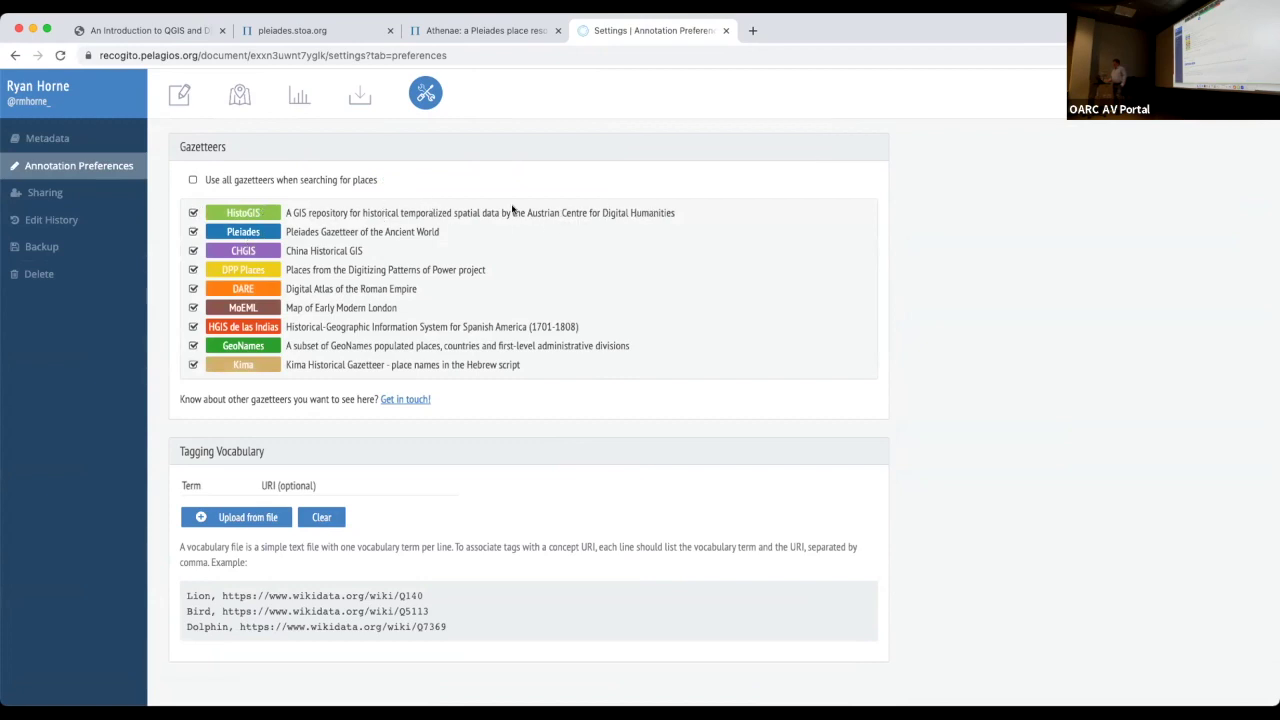
{"action": "left_click", "coordinate": [193, 212]}
{"action": "left_click", "coordinate": [193, 232]}
{"action": "left_click", "coordinate": [193, 251]}
{"action": "left_click", "coordinate": [193, 270]}
{"action": "left_click", "coordinate": [193, 288]}
{"action": "left_click", "coordinate": [193, 307]}
{"action": "left_click", "coordinate": [193, 327]}
{"action": "left_click", "coordinate": [193, 365]}
Return to My Documents and open Named Entity Recognition for the newest in-n-out.txt
{"action": "left_click", "coordinate": [56, 88]}
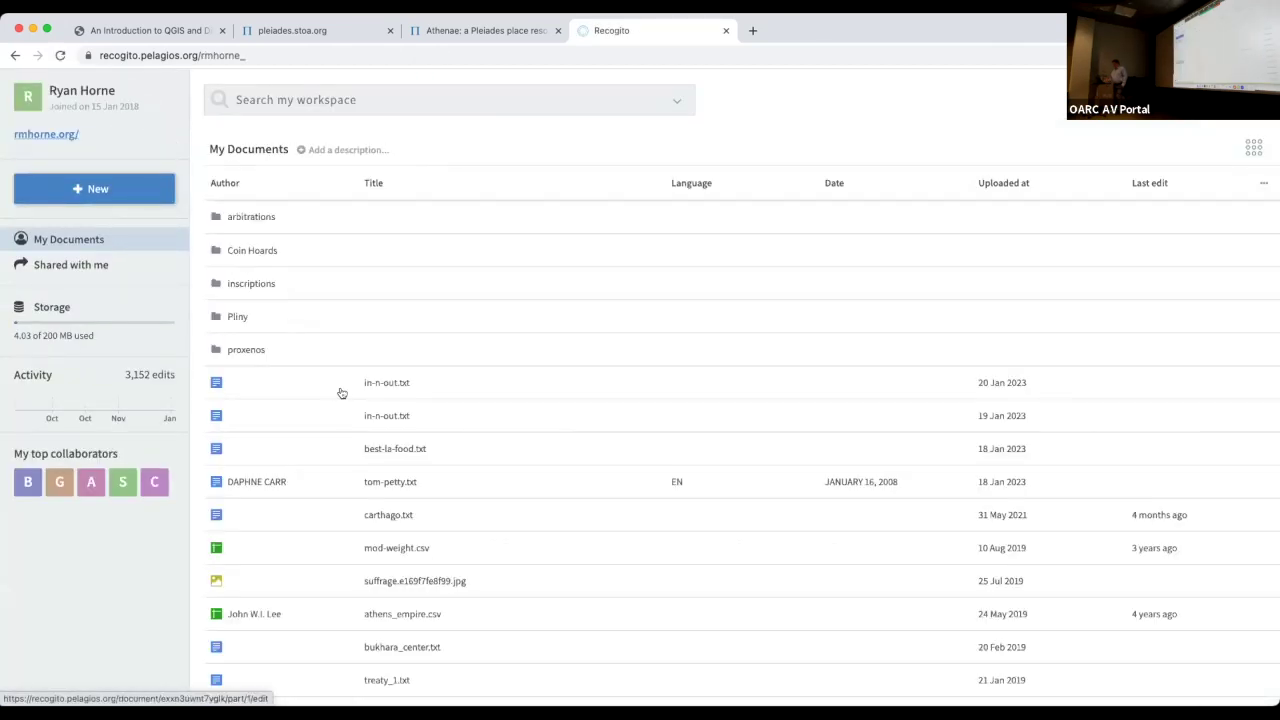
{"action": "left_click", "coordinate": [509, 386]}
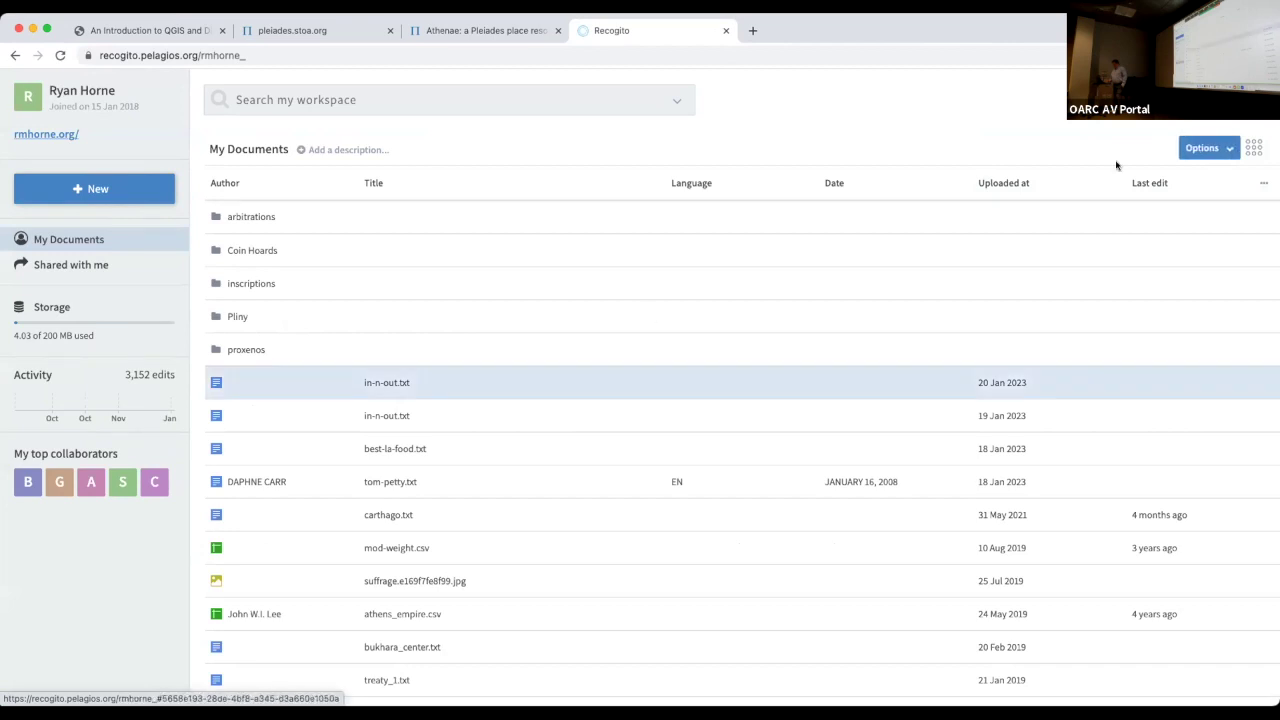
{"action": "left_click", "coordinate": [1227, 152]}
{"action": "left_click", "coordinate": [1227, 152]}
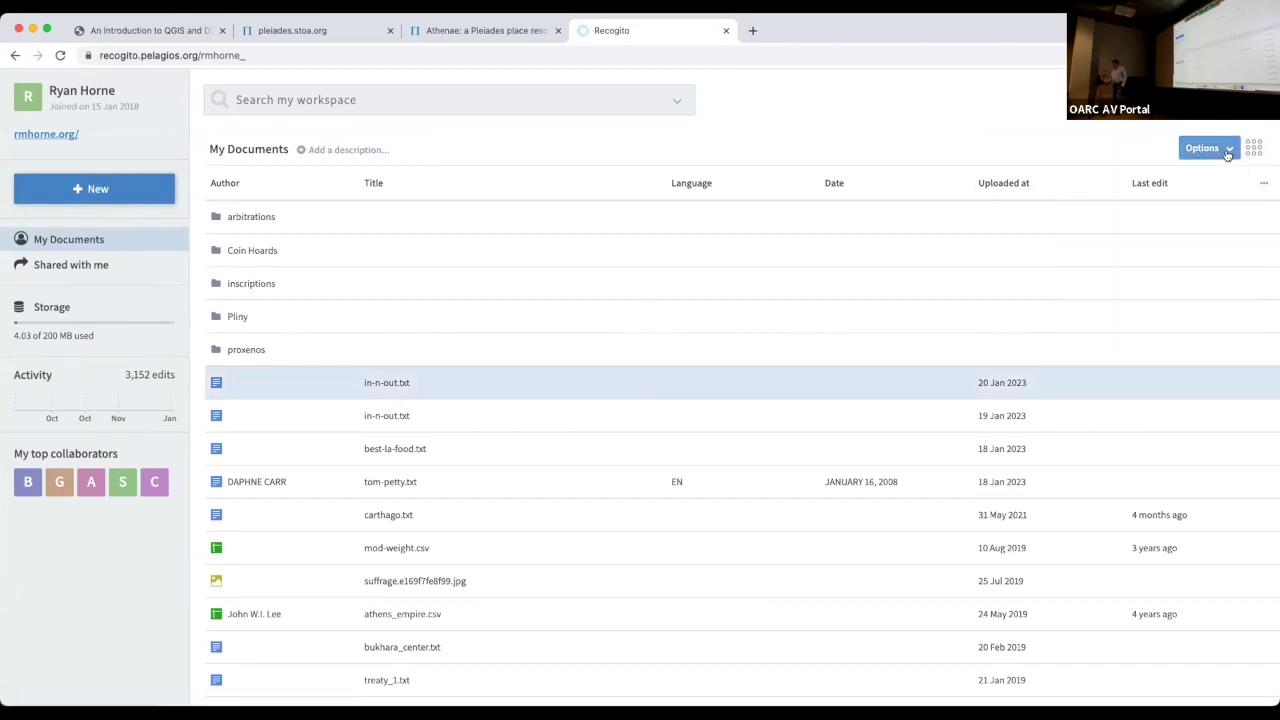
{"action": "left_click", "coordinate": [1227, 150]}
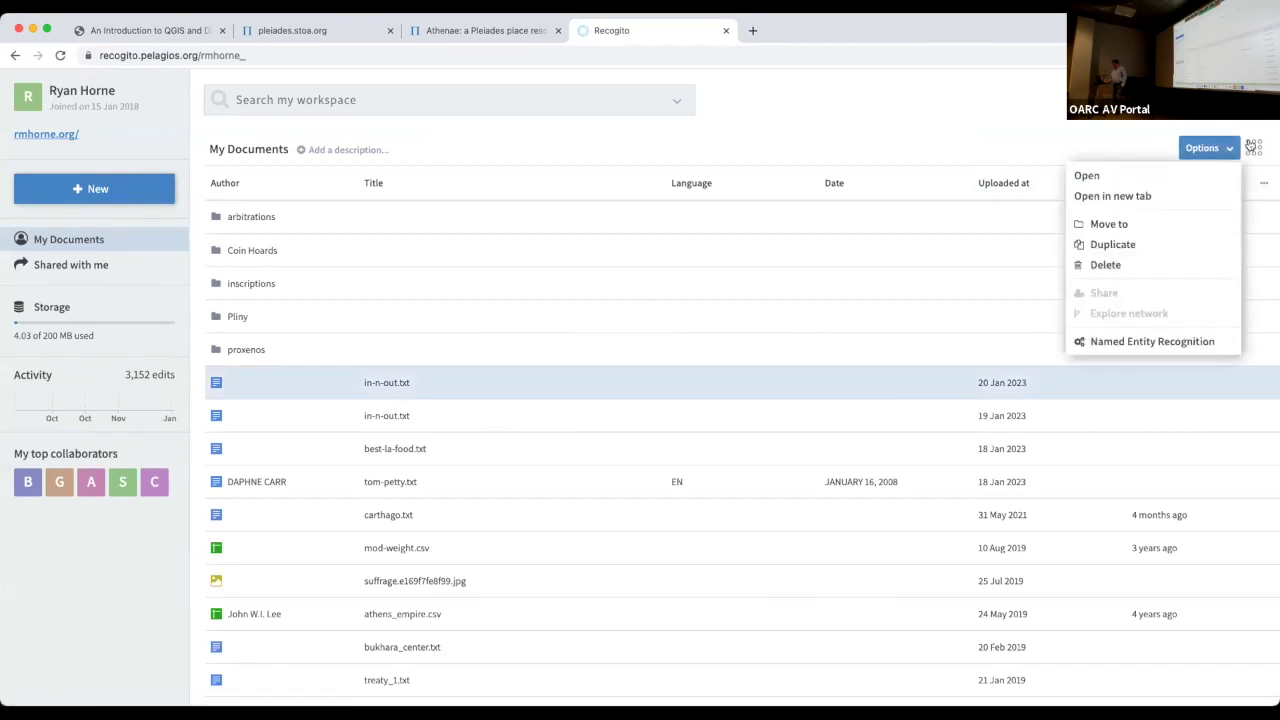
{"action": "left_click", "coordinate": [1083, 343]}
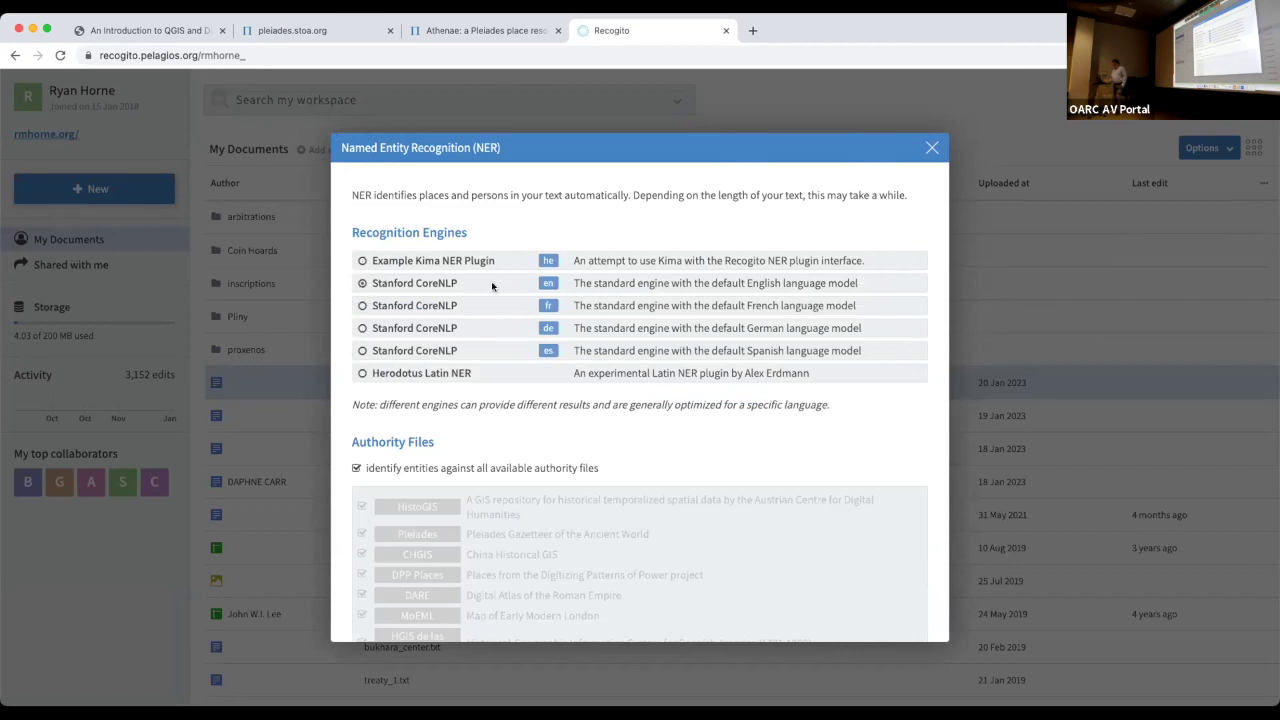
Limit the authority files to GeoNames and start named entity recognition with the English Stanford CoreNLP engine
{"action": "scroll", "coordinate": [429, 430], "scroll_direction": "down", "scroll_amount": 3}
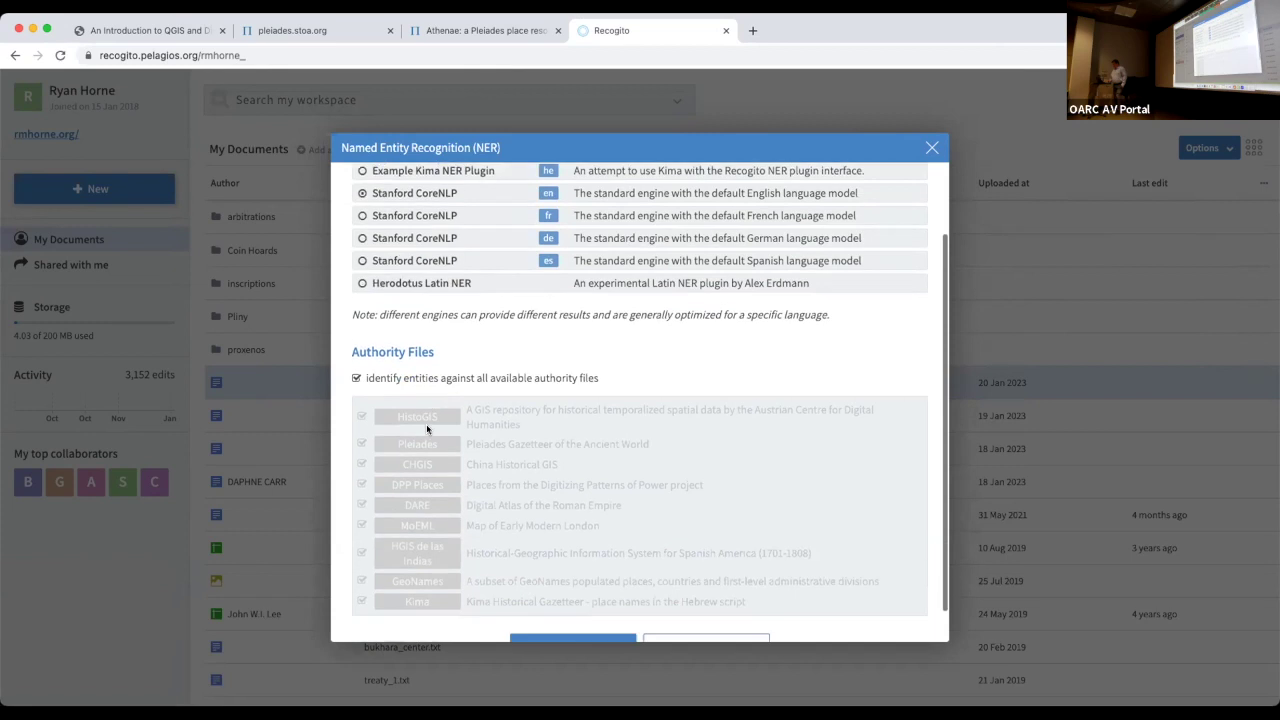
{"action": "left_click", "coordinate": [357, 341]}
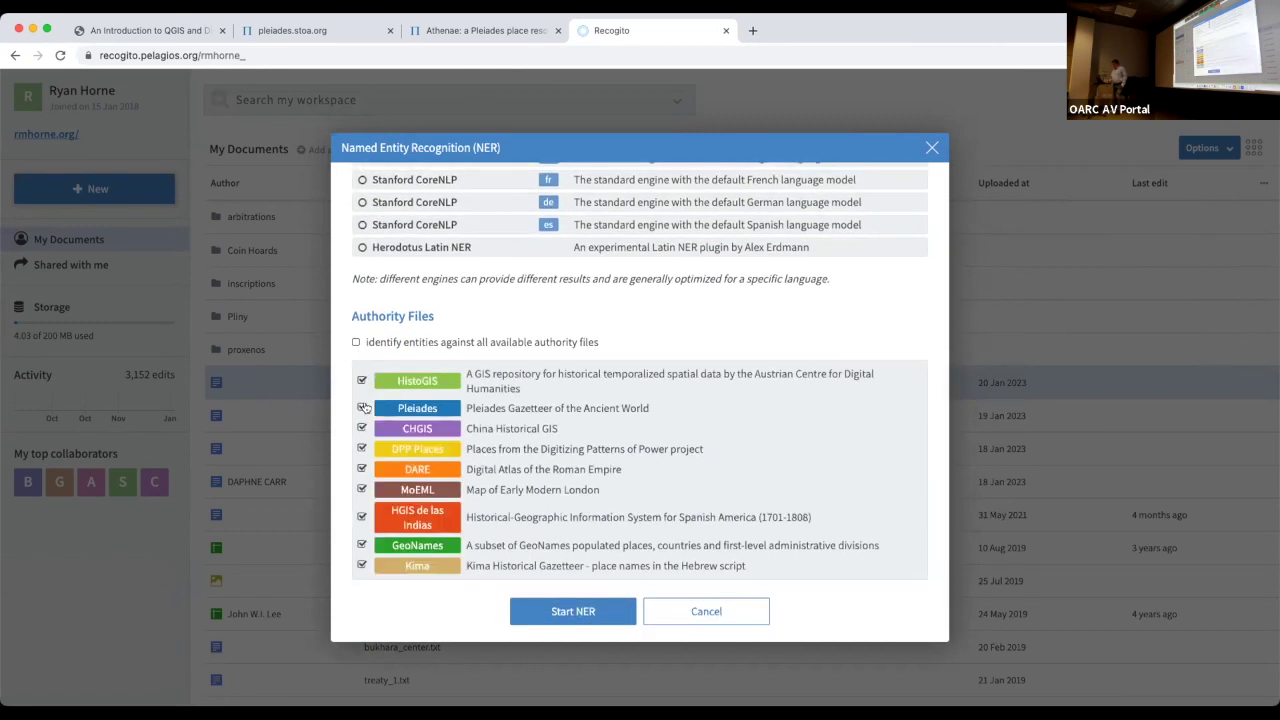
{"action": "left_click", "coordinate": [361, 380]}
{"action": "left_click", "coordinate": [361, 408]}
{"action": "left_click", "coordinate": [361, 448]}
{"action": "left_click", "coordinate": [361, 468]}
{"action": "left_click", "coordinate": [361, 489]}
{"action": "left_click", "coordinate": [361, 515]}
{"action": "left_click", "coordinate": [362, 568]}
{"action": "left_click", "coordinate": [362, 568]}
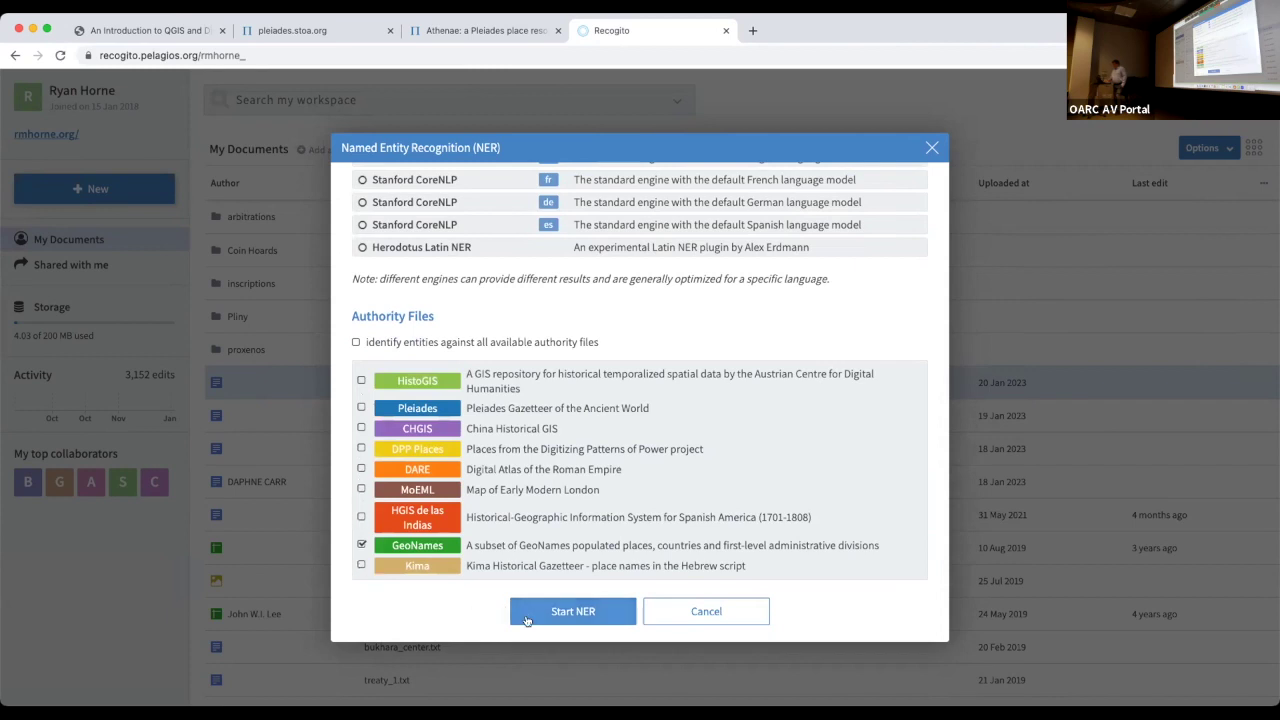
{"action": "left_click", "coordinate": [527, 617]}
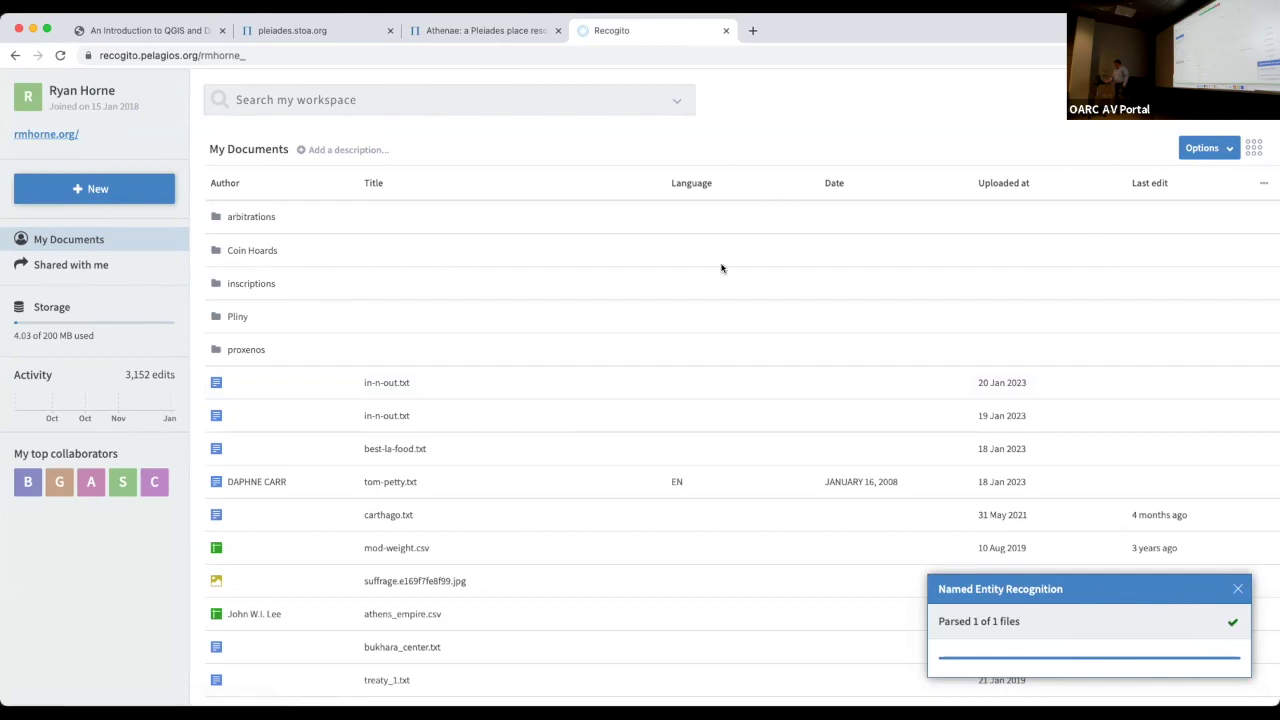
In the newest in-n-out.txt, confirm the automatic match for Los Angeles and re-apply it to the other occurrences, merging existing annotations
{"action": "left_click", "coordinate": [397, 385]}
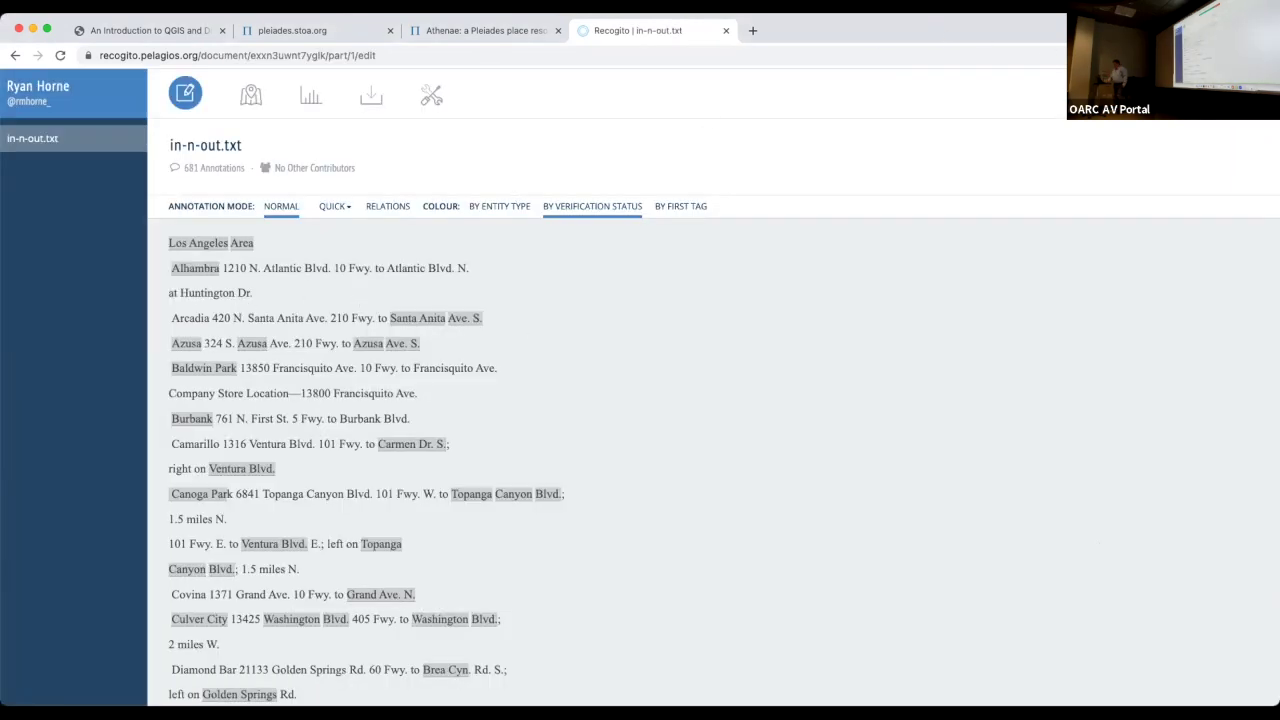
{"action": "left_click", "coordinate": [191, 247]}
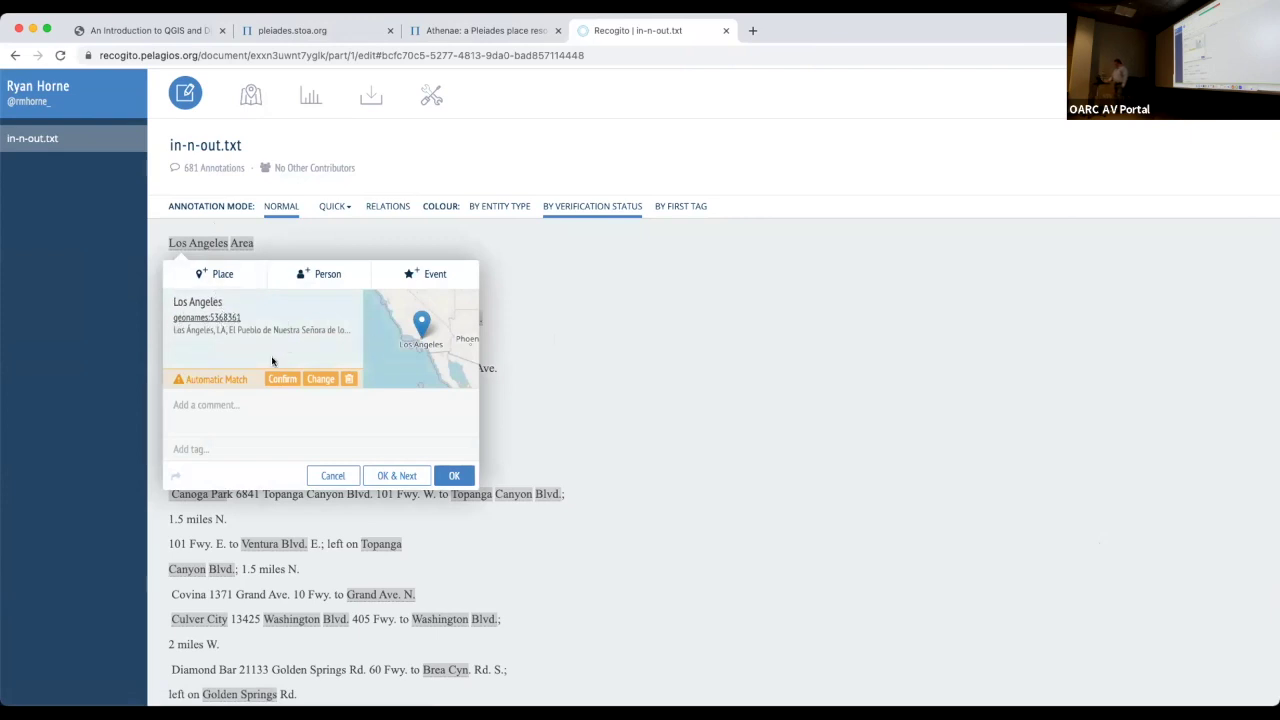
{"action": "left_click", "coordinate": [276, 386]}
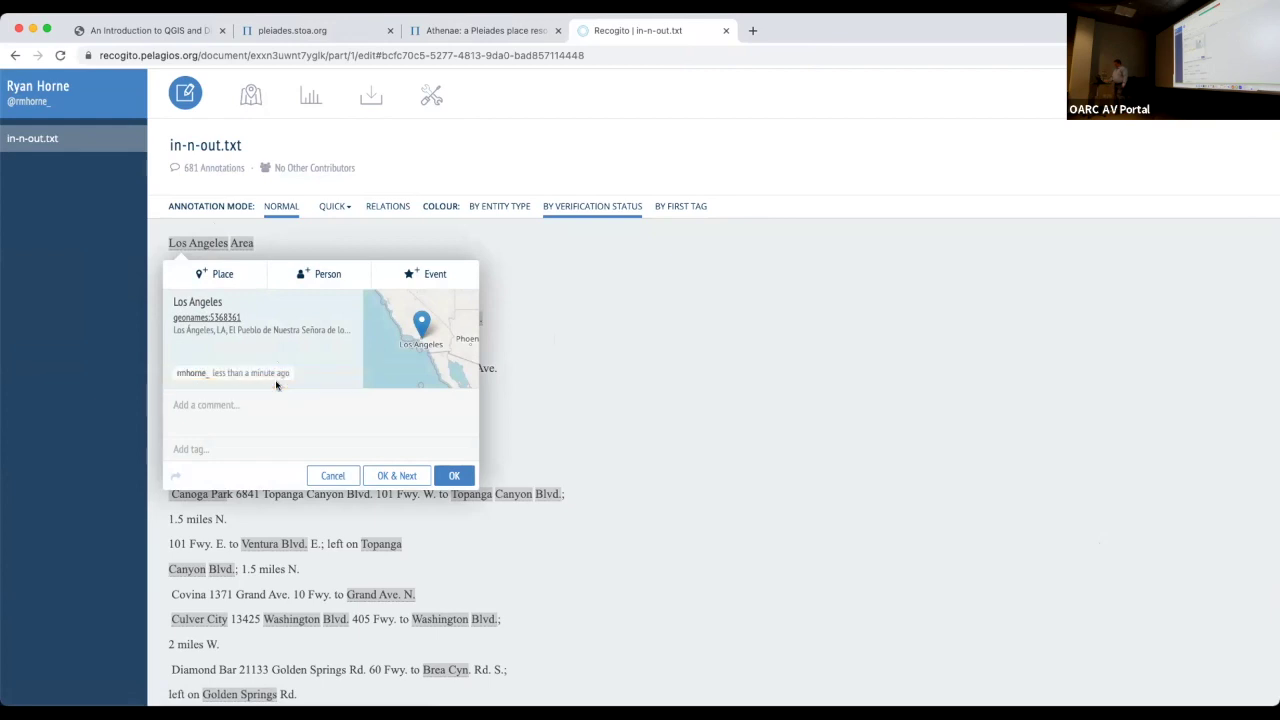
{"action": "left_click", "coordinate": [459, 475]}
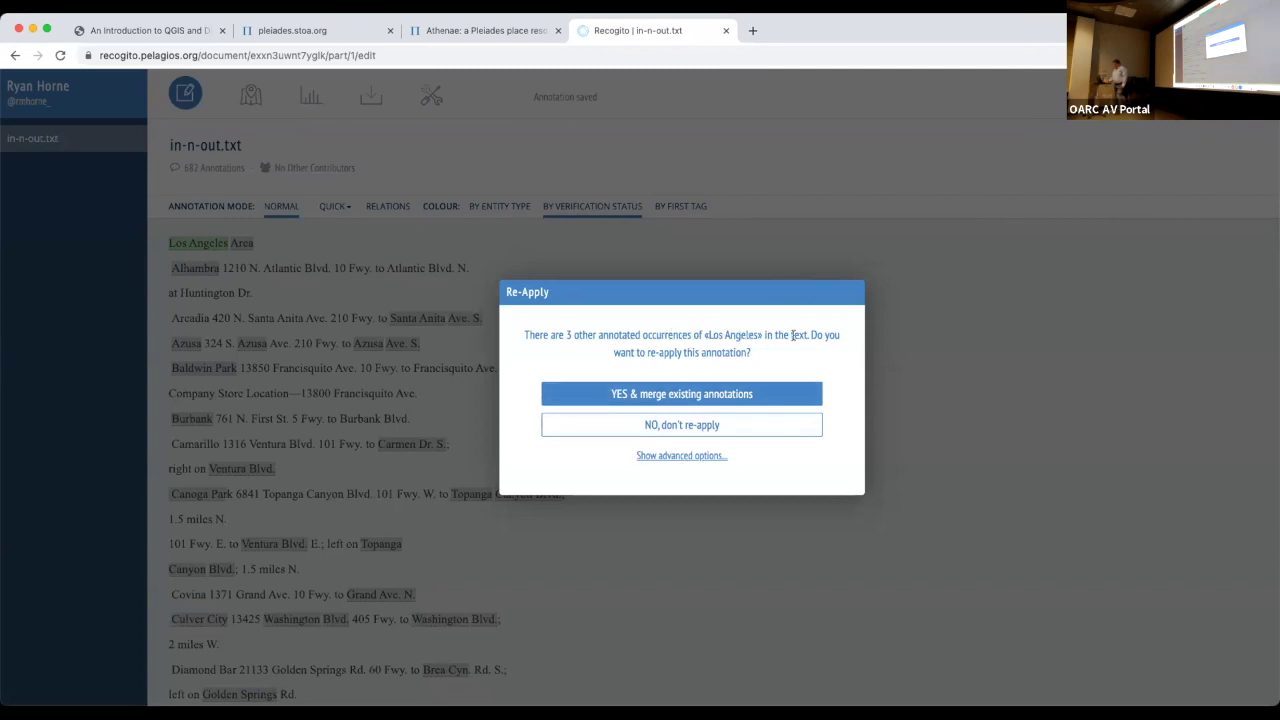
{"action": "left_click", "coordinate": [678, 394]}
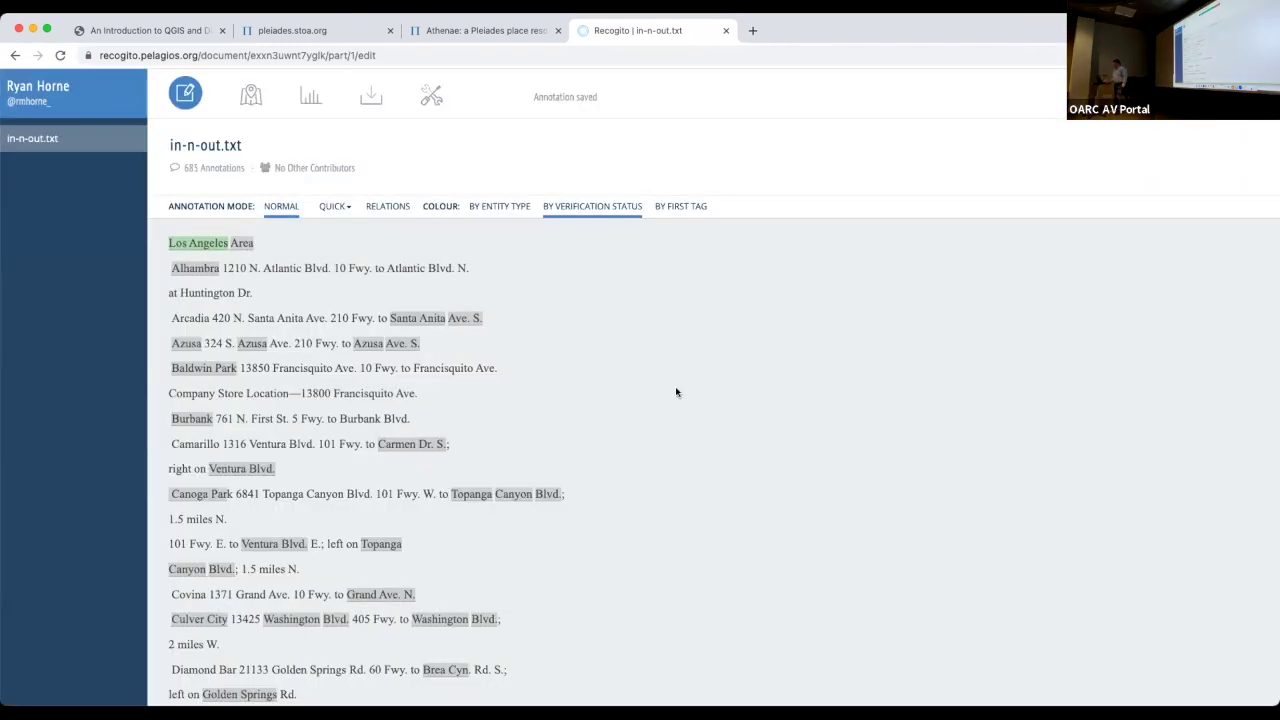
Change the place match of the Alhambra annotation to Alhambra, United States, and save it
{"action": "left_click", "coordinate": [185, 270]}
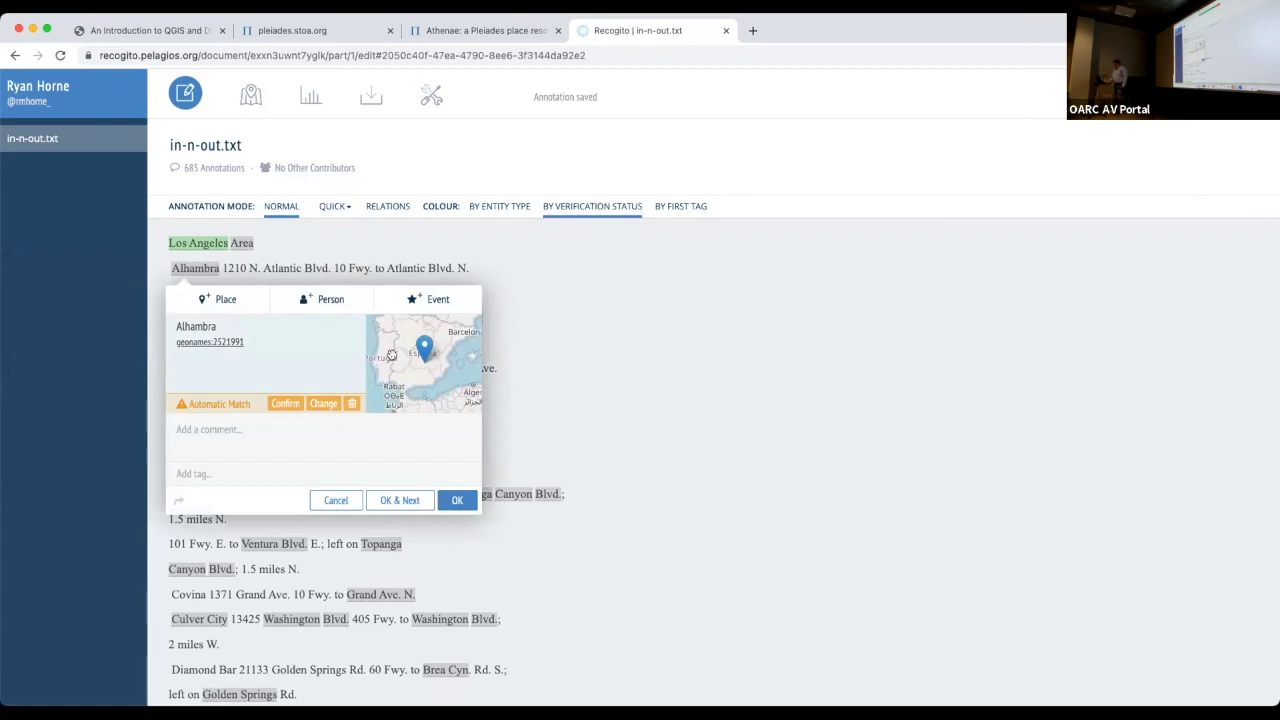
{"action": "left_click", "coordinate": [321, 400]}
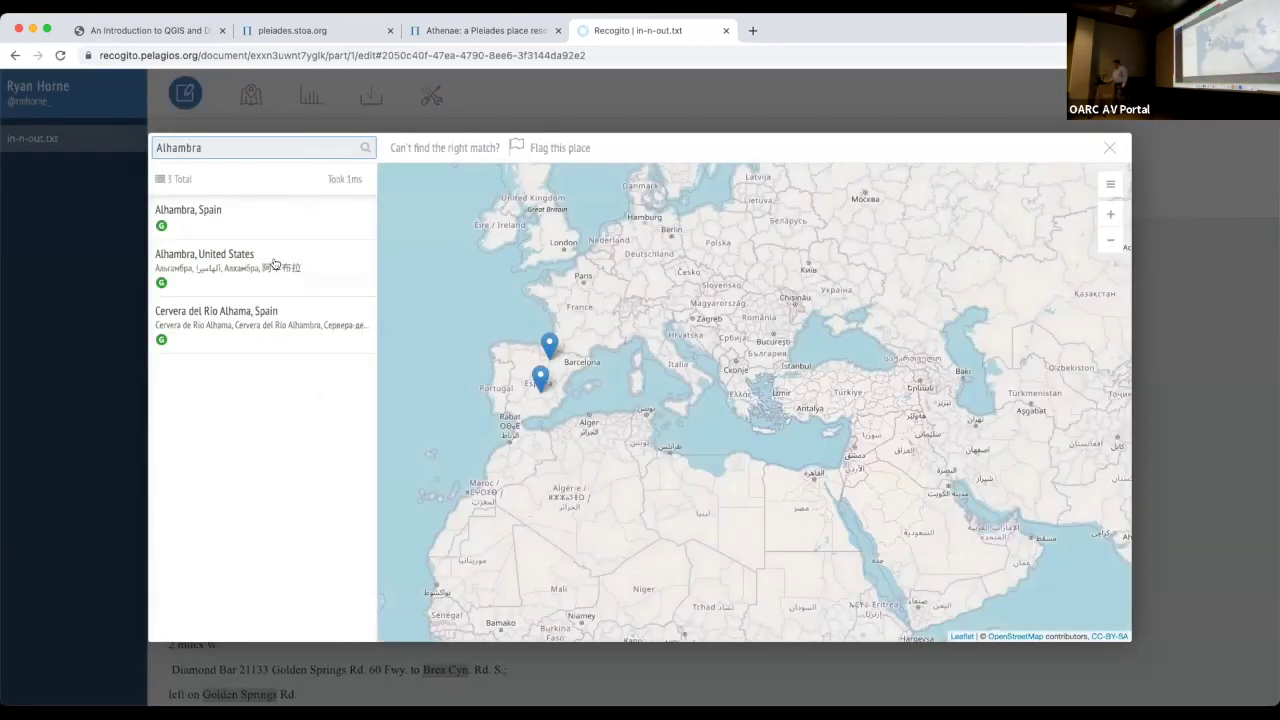
{"action": "left_click", "coordinate": [315, 267]}
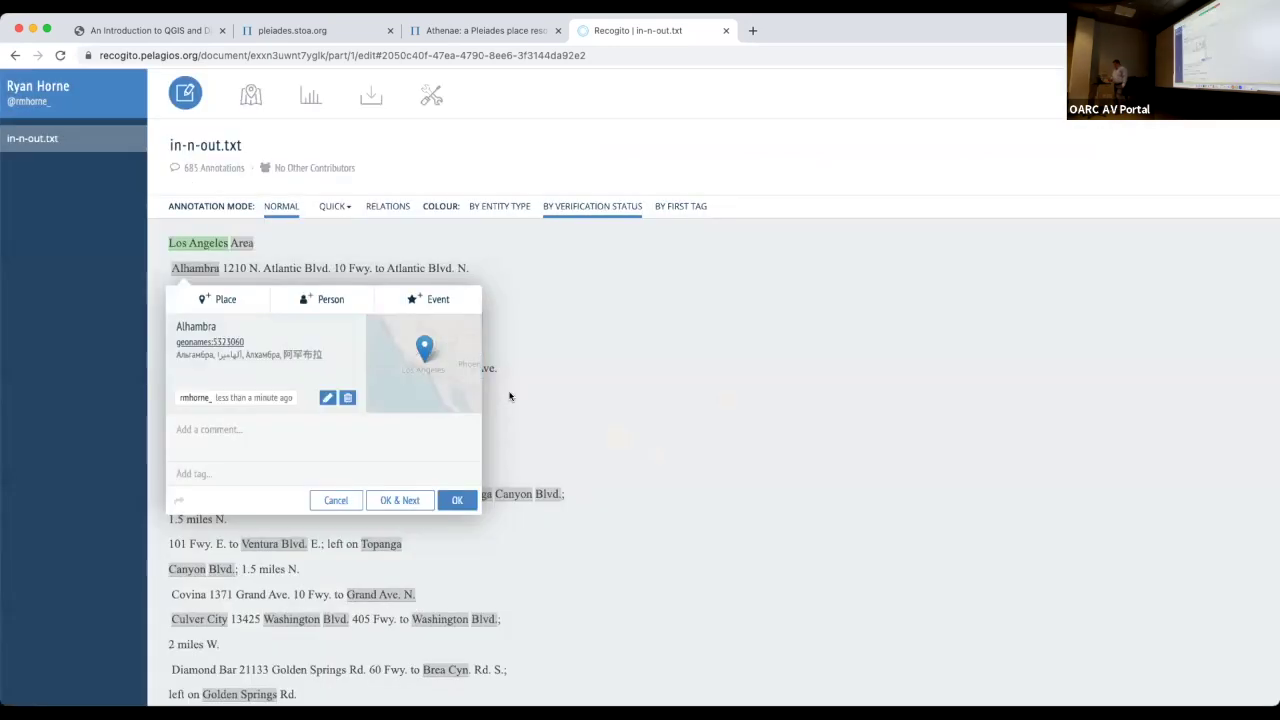
{"action": "left_click", "coordinate": [508, 397]}
{"action": "left_click", "coordinate": [458, 499]}
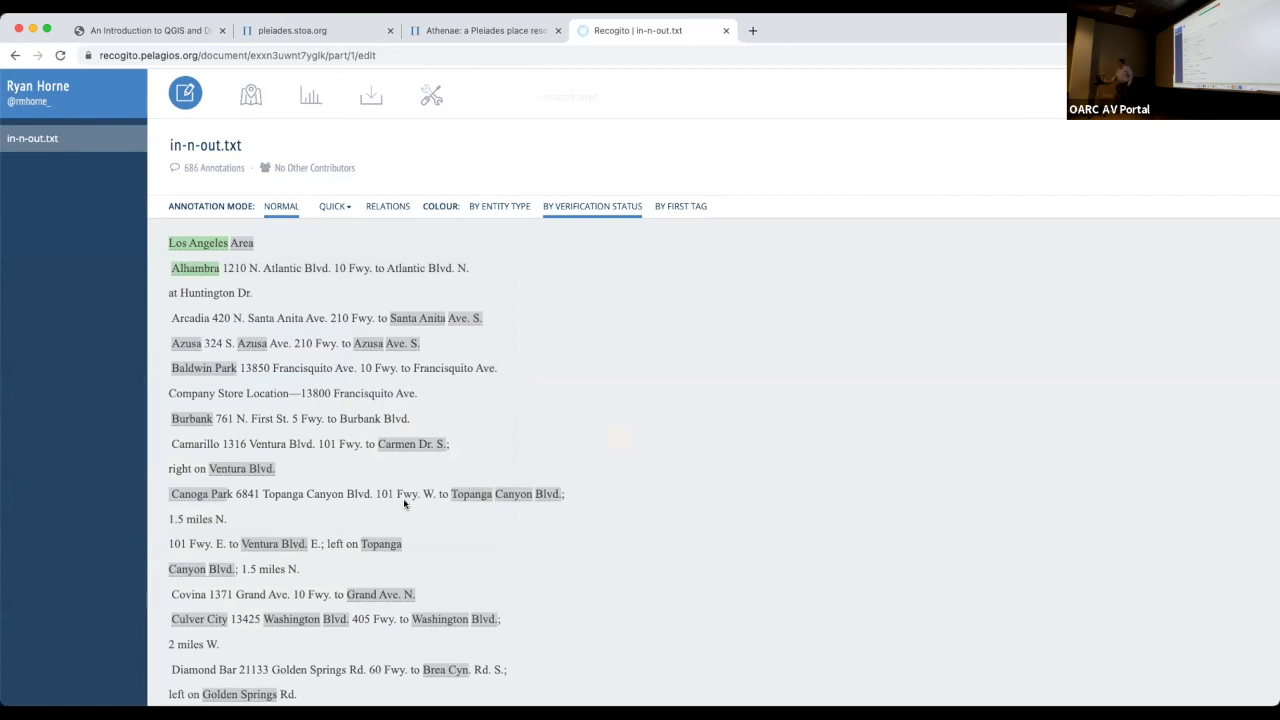
Open the document's map view and examine the matched places across California and the neighbouring states
{"action": "left_click", "coordinate": [247, 94]}
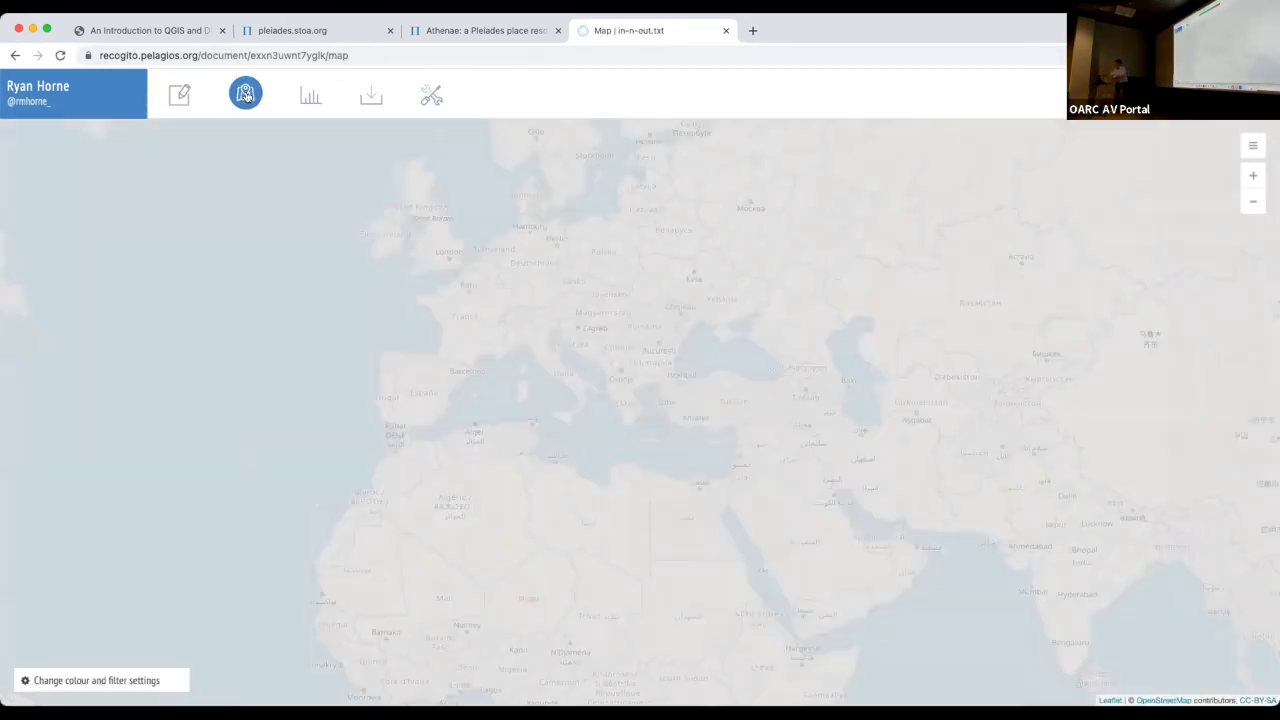
{"action": "left_click_drag", "start_coordinate": [277, 311], "coordinate": [618, 282]}
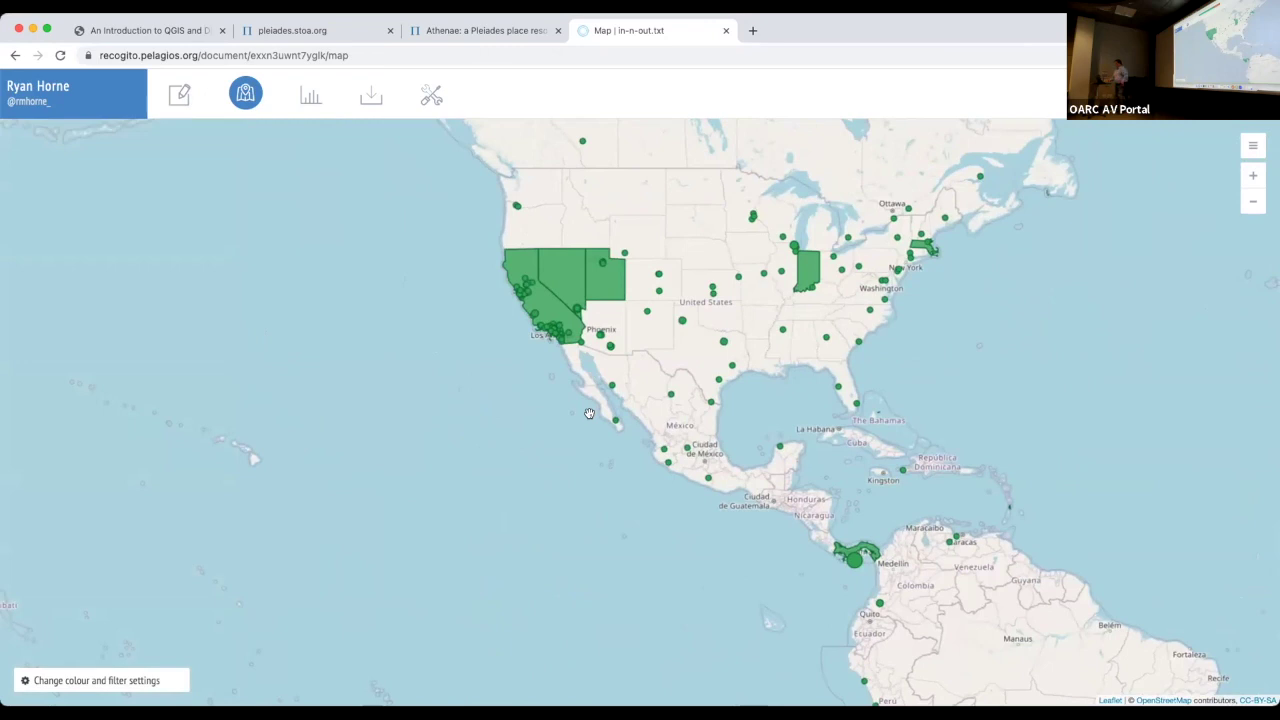
{"action": "scroll", "coordinate": [521, 294], "scroll_direction": "up", "scroll_amount": 3}
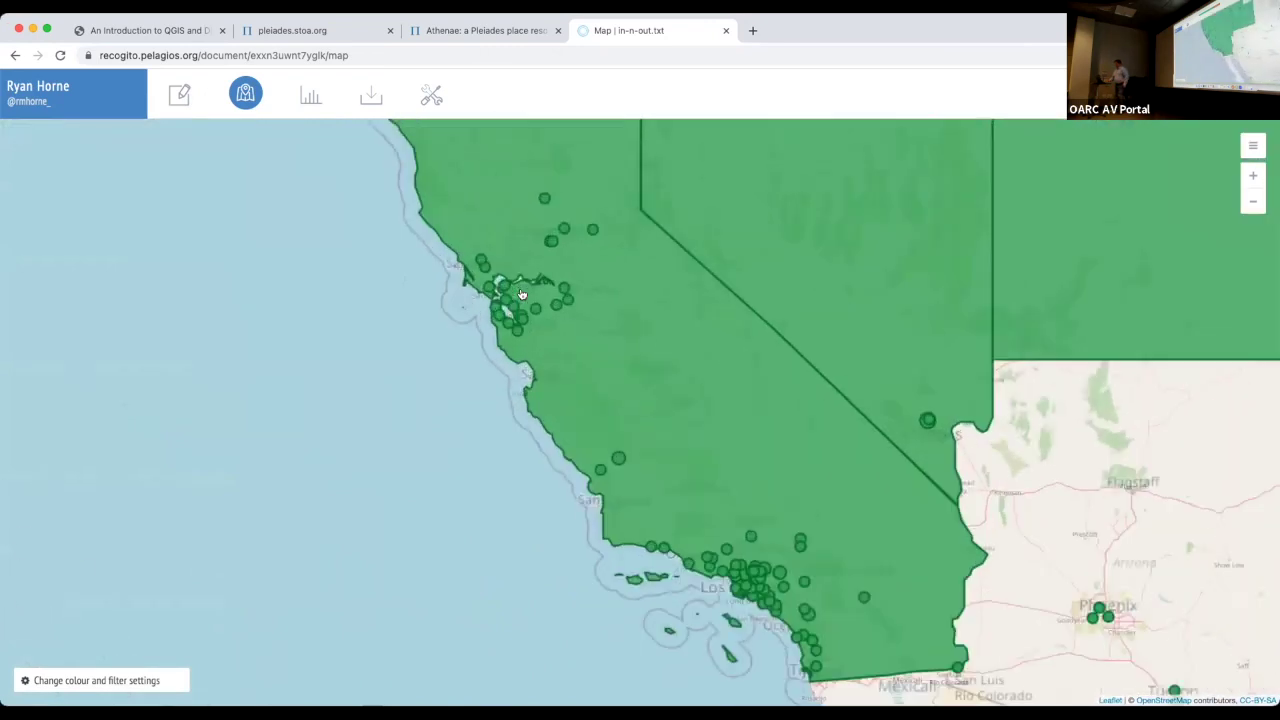
{"action": "scroll", "coordinate": [521, 294], "scroll_direction": "down", "scroll_amount": 1}
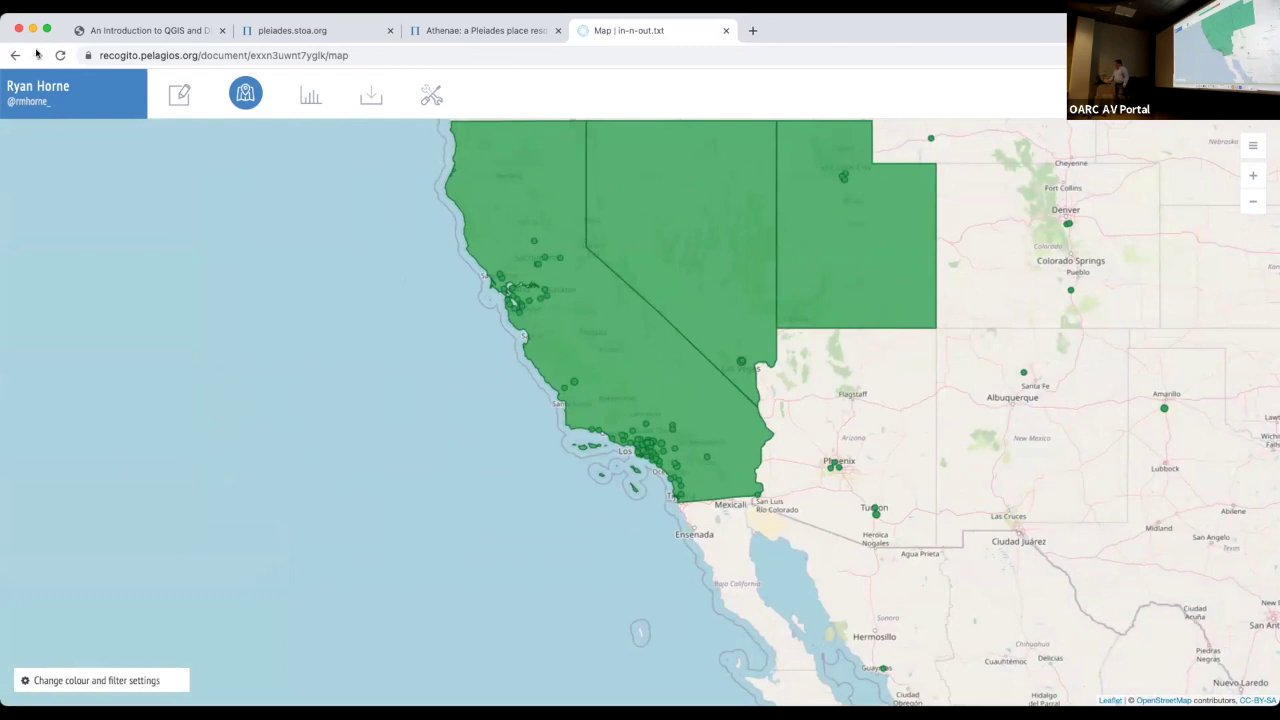
Return to the annotated text and search the gazetteer for a match to the "Ventura Blvd." annotation, using the shortened query "Ventura Blvd"
{"action": "left_click", "coordinate": [184, 100]}
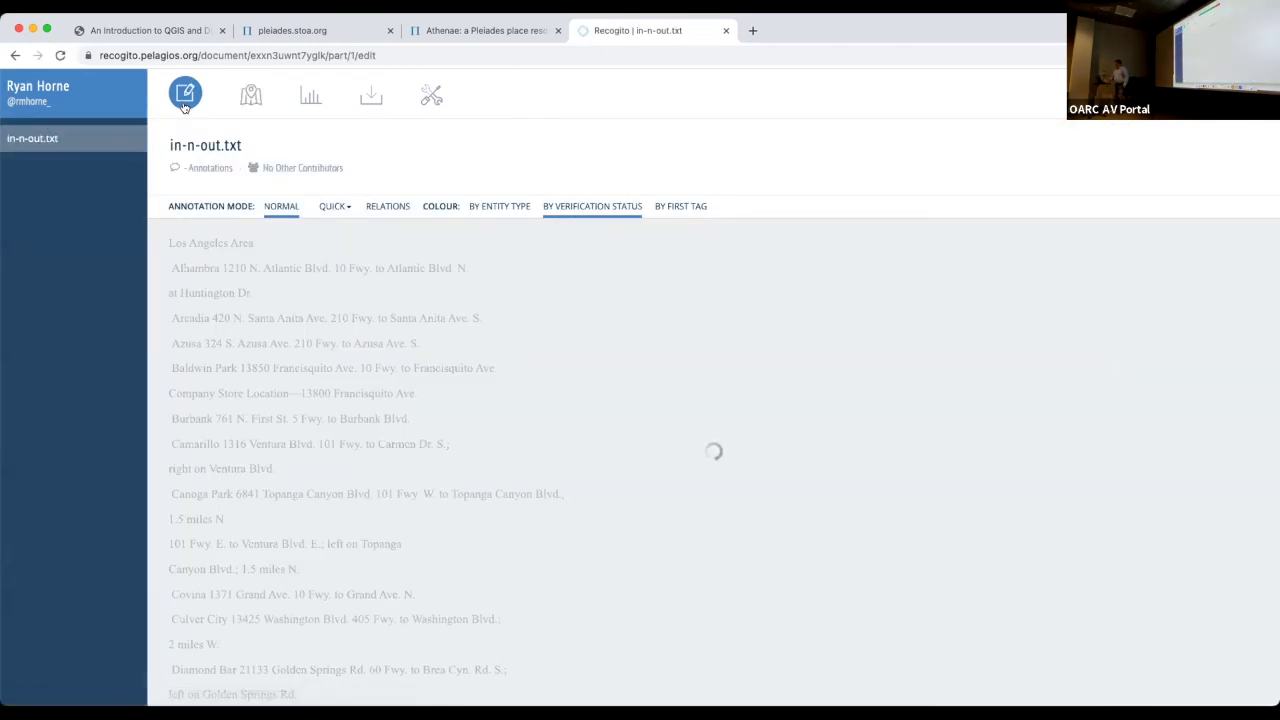
{"action": "left_click", "coordinate": [241, 470]}
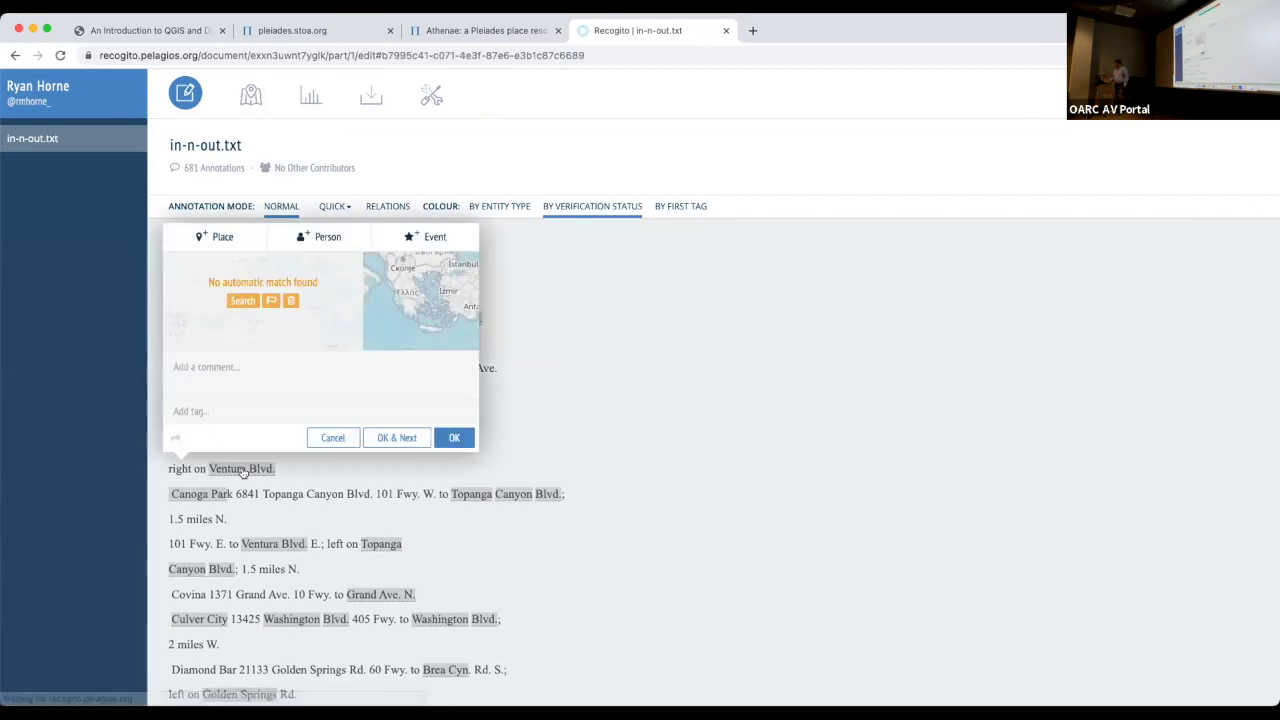
{"action": "left_click", "coordinate": [241, 301]}
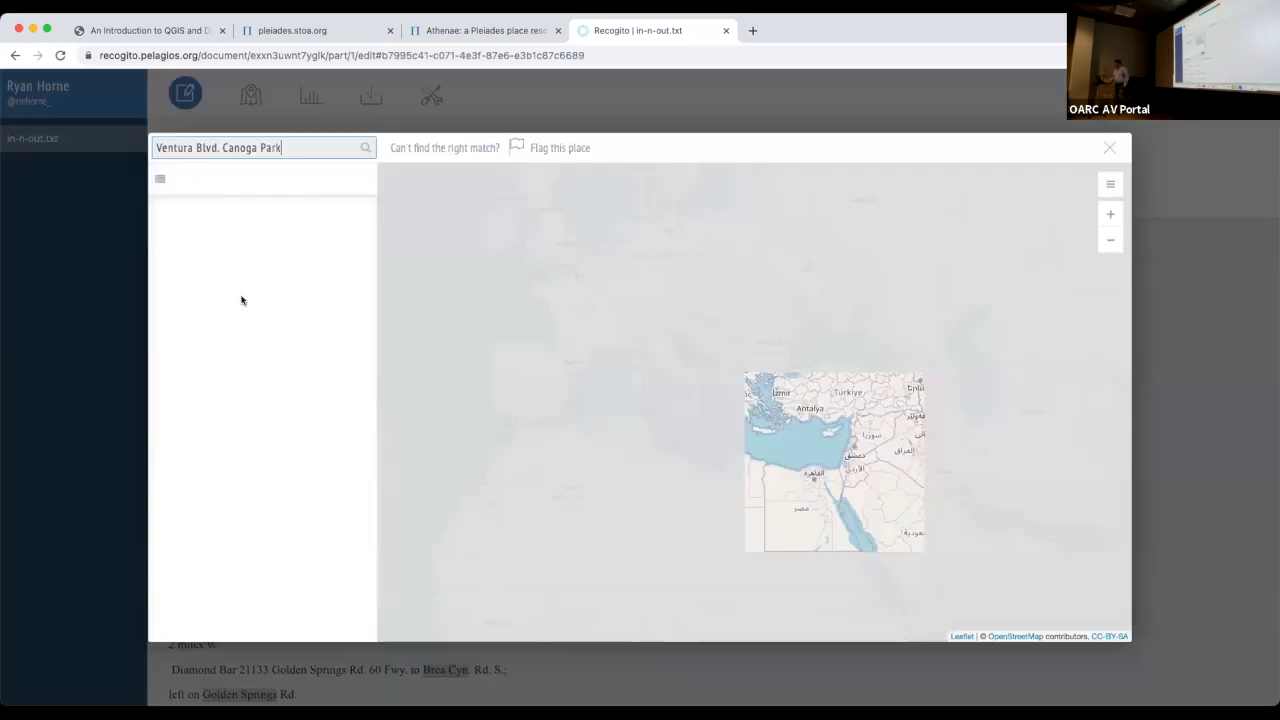
{"action": "left_click_drag", "start_coordinate": [221, 147], "coordinate": [366, 144]}
{"action": "key", "text": "BackSpace"}
{"action": "key", "text": "Return"}
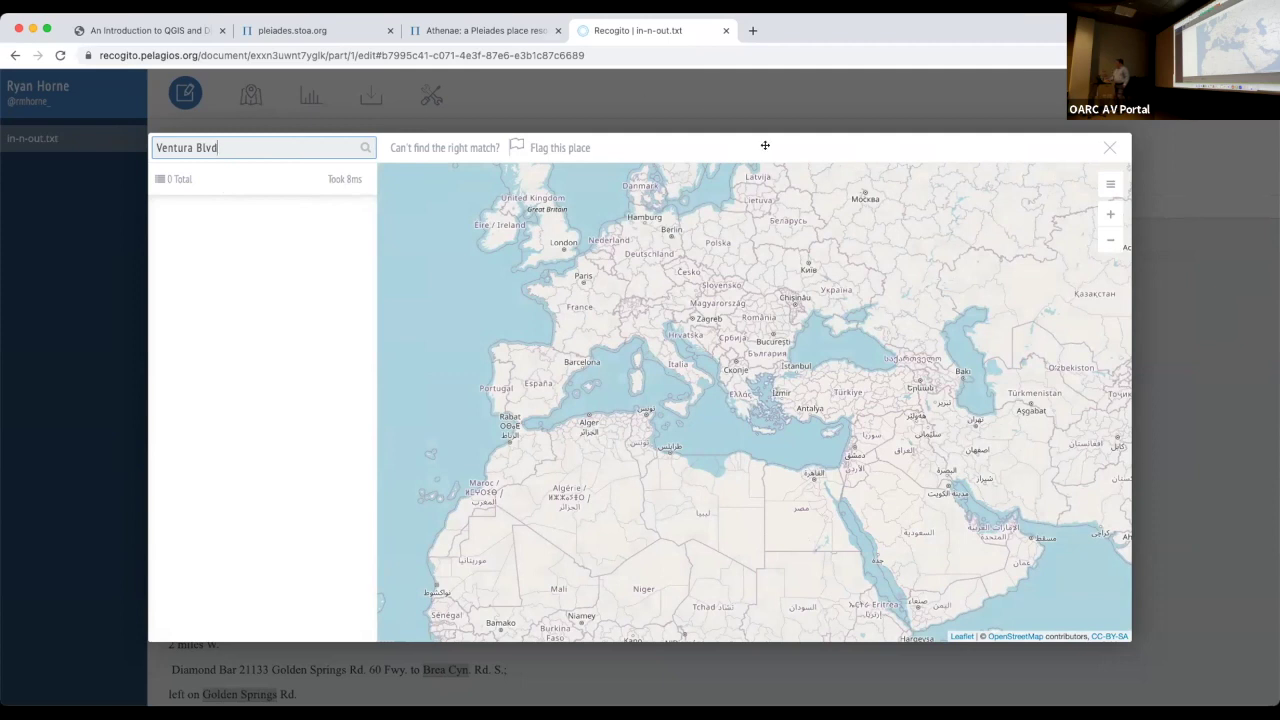
{"action": "left_click", "coordinate": [1110, 148]}
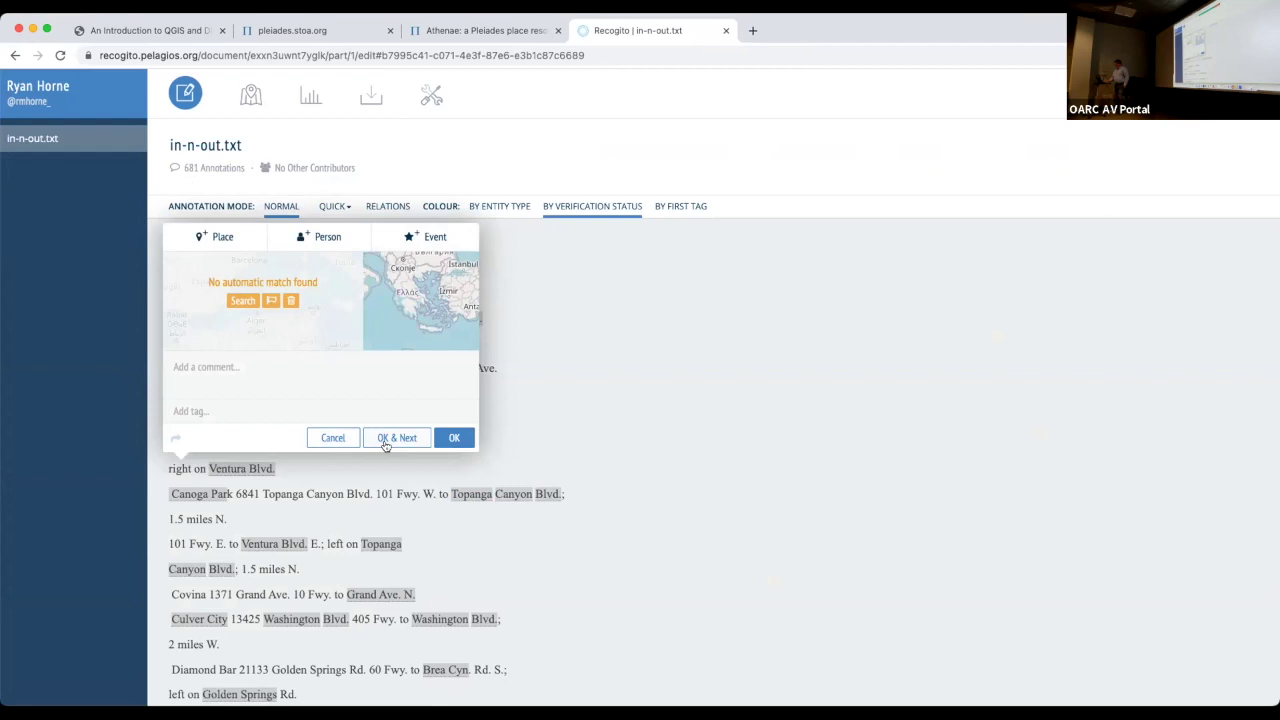
{"action": "left_click", "coordinate": [454, 442]}
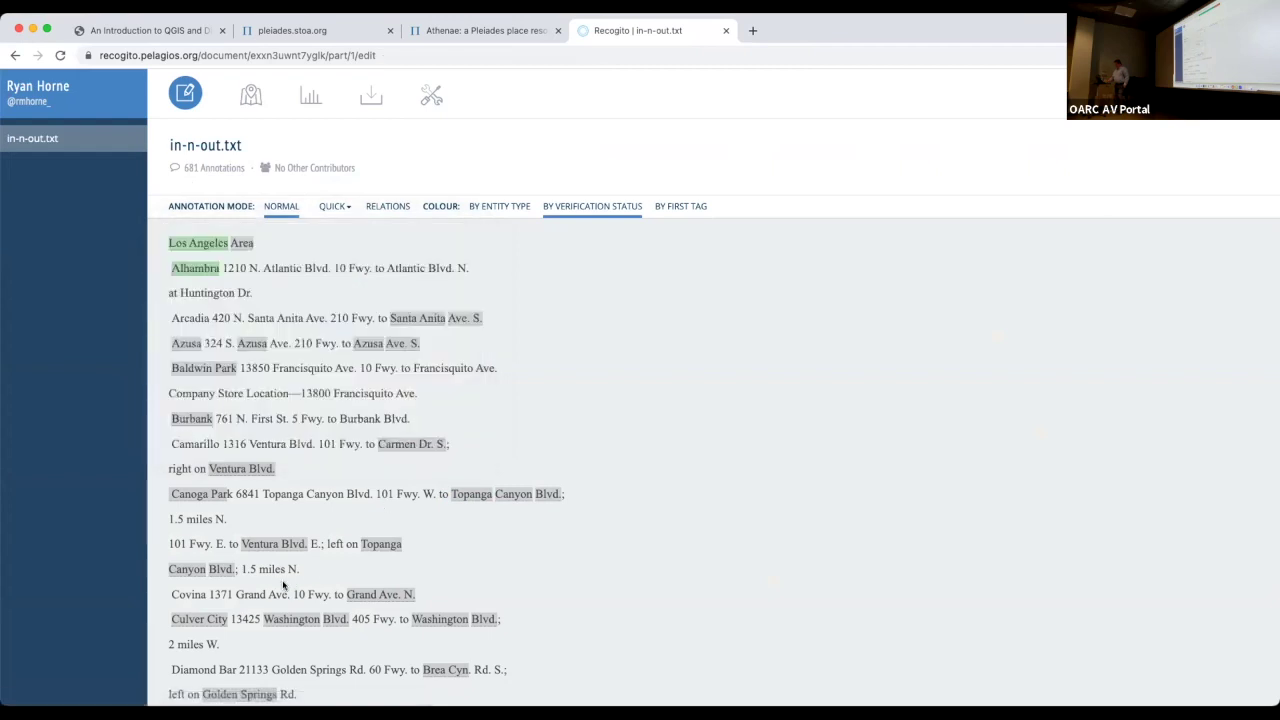
{"action": "left_click", "coordinate": [195, 497]}
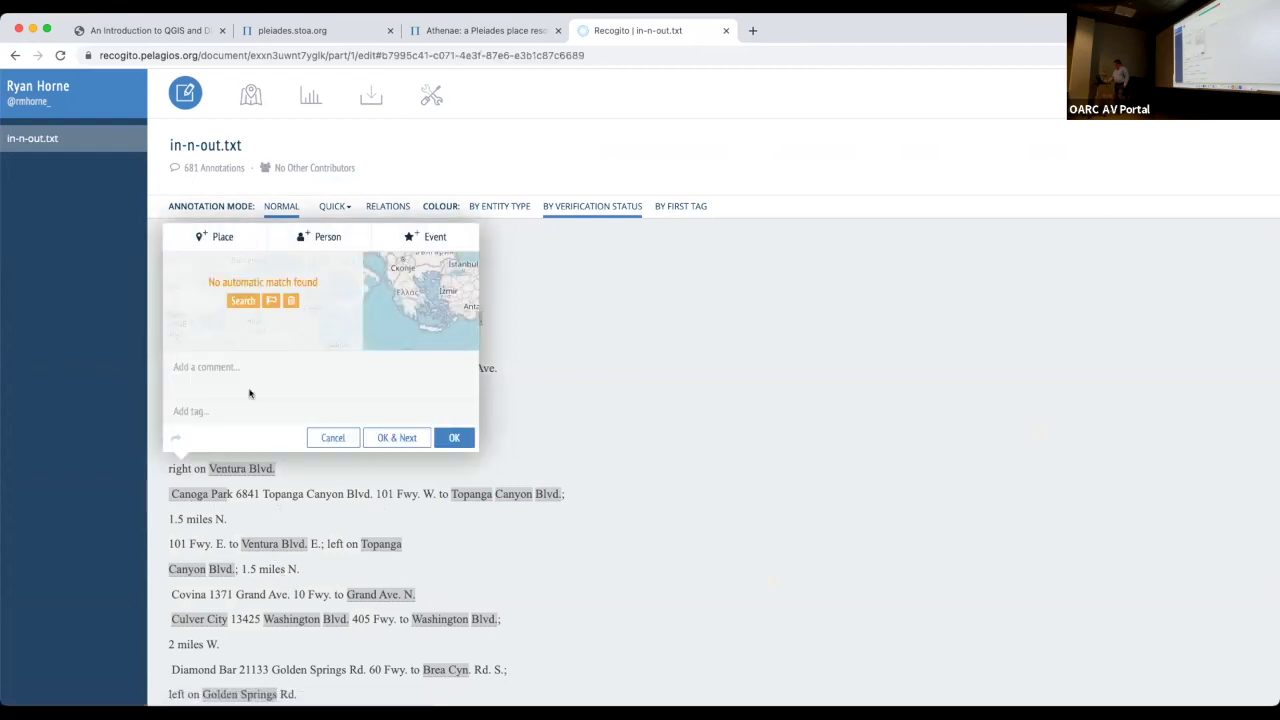
{"action": "left_click", "coordinate": [454, 439]}
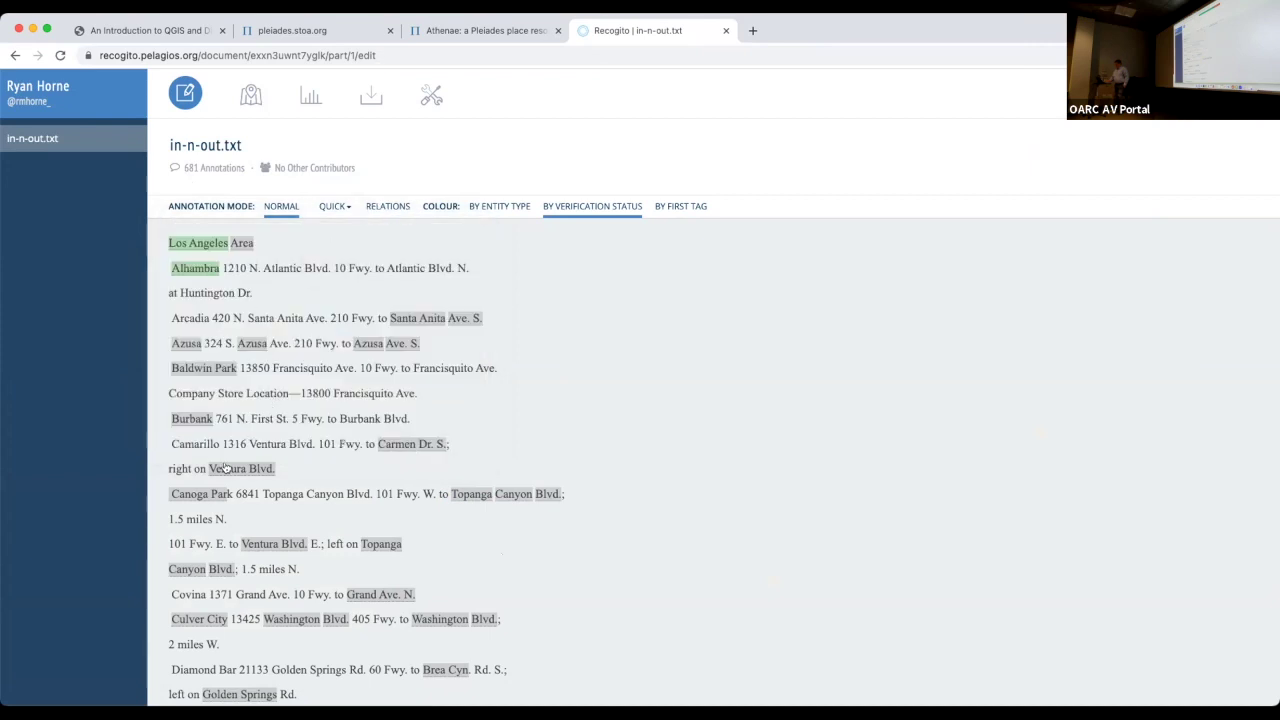
Confirm the automatic GeoNames match for the Culver City annotation and save it
{"action": "scroll", "coordinate": [225, 468], "scroll_direction": "down", "scroll_amount": 3}
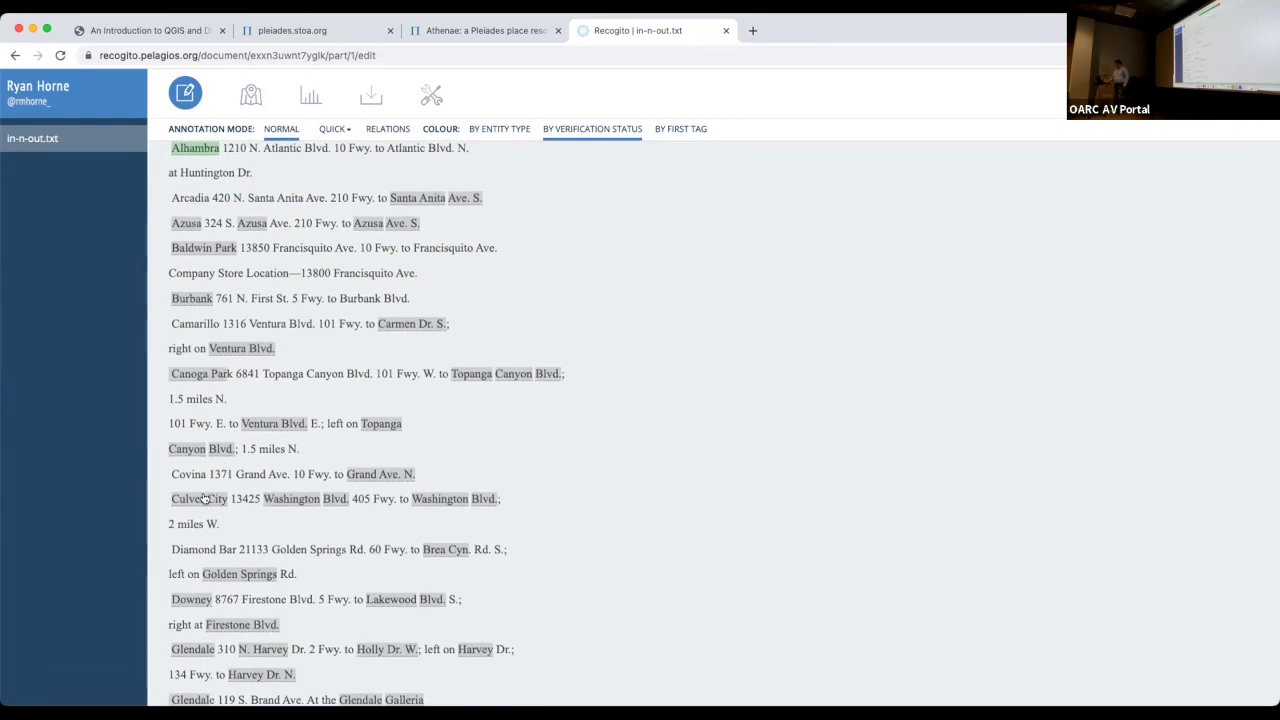
{"action": "left_click", "coordinate": [204, 499]}
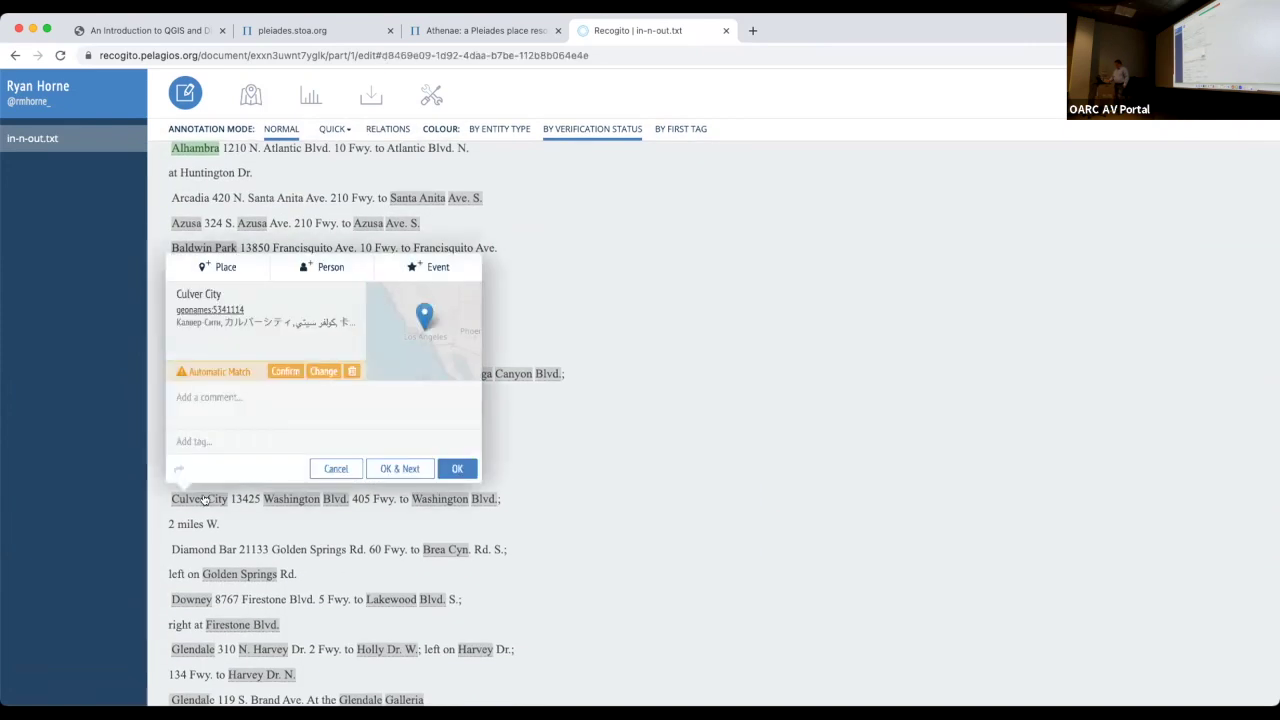
{"action": "left_click", "coordinate": [285, 371]}
{"action": "left_click", "coordinate": [457, 468]}
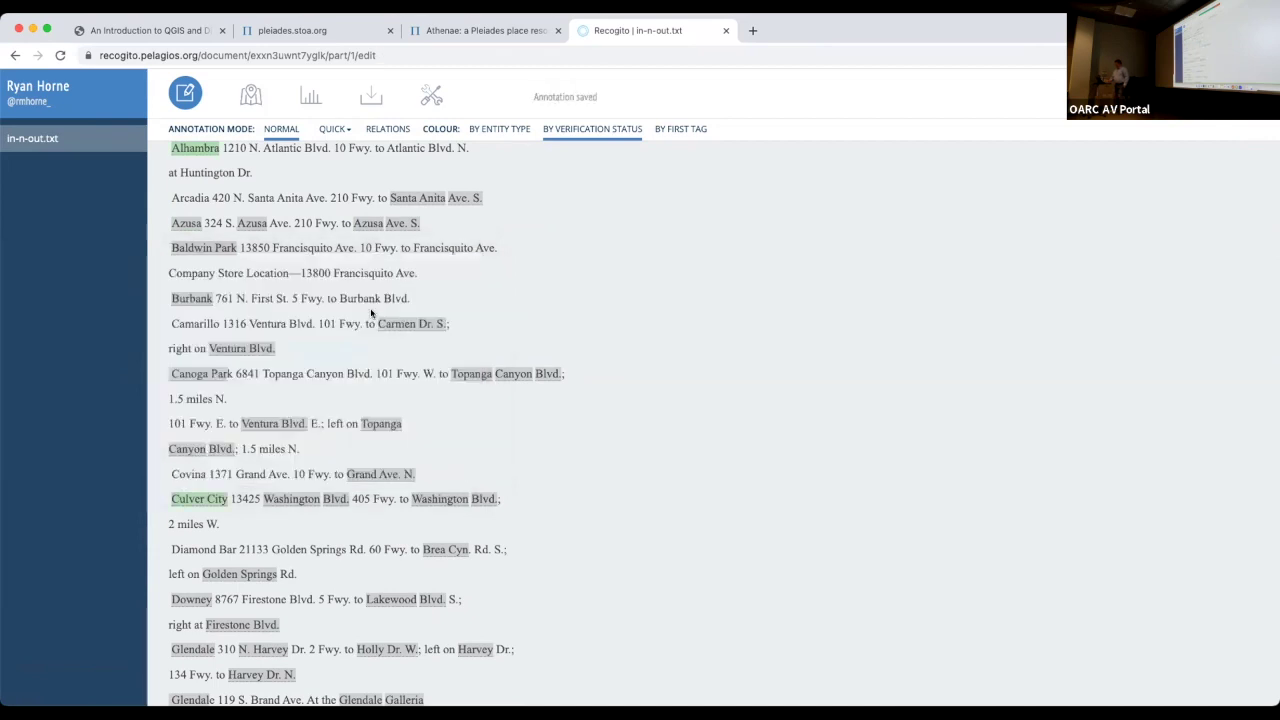
Review the document's export formats, download the confirmed places as GeoJSON, and reveal the downloaded file in its folder
{"action": "left_click", "coordinate": [364, 103]}
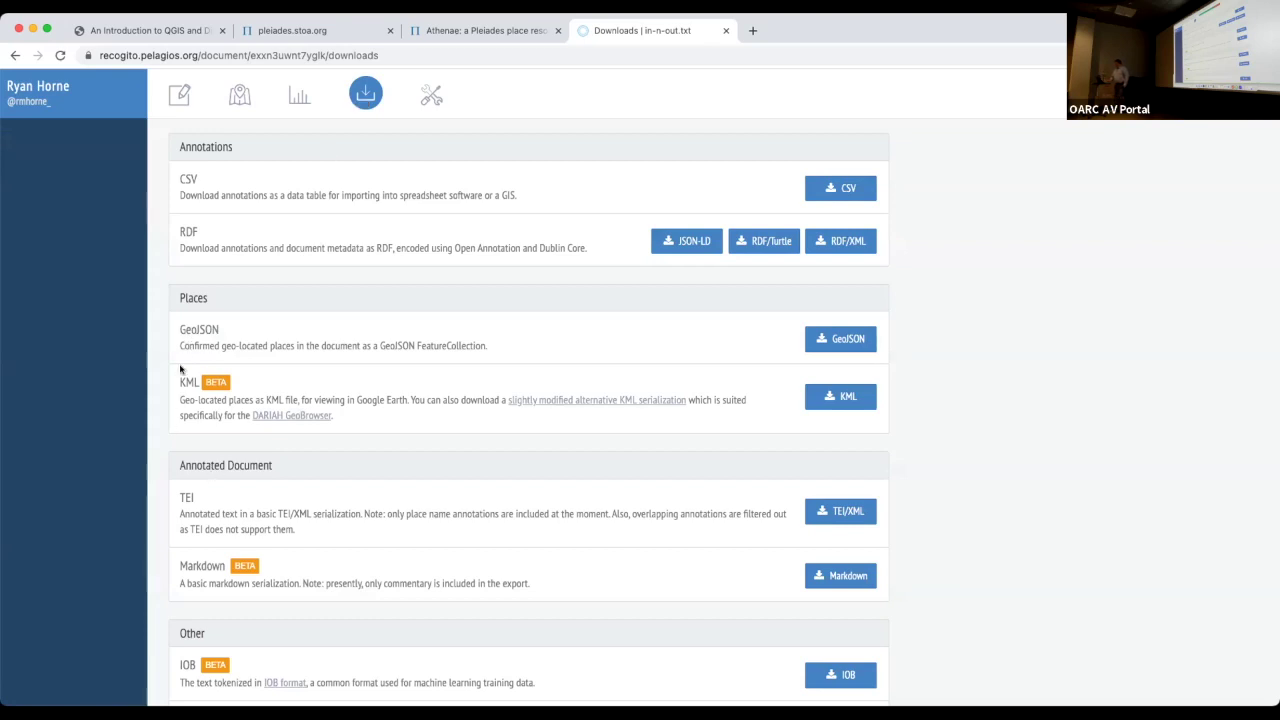
{"action": "scroll", "coordinate": [243, 530], "scroll_direction": "down", "scroll_amount": 3}
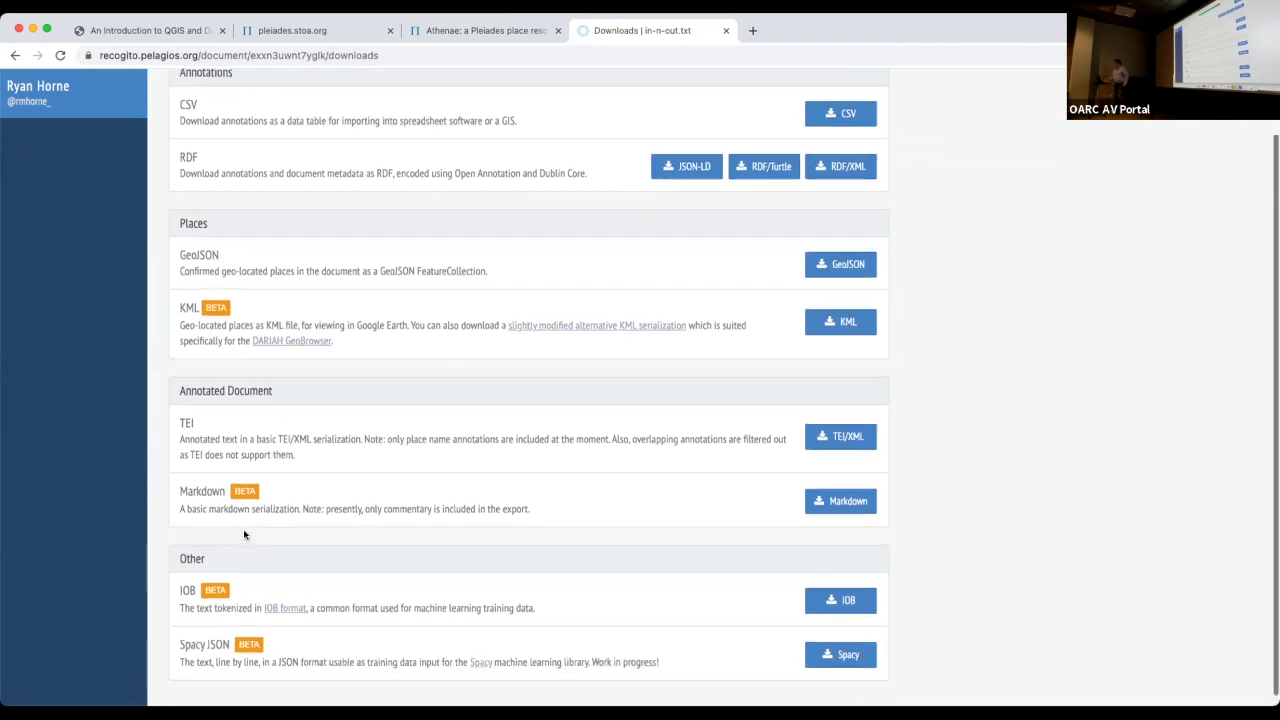
{"action": "scroll", "coordinate": [243, 535], "scroll_direction": "up", "scroll_amount": 3}
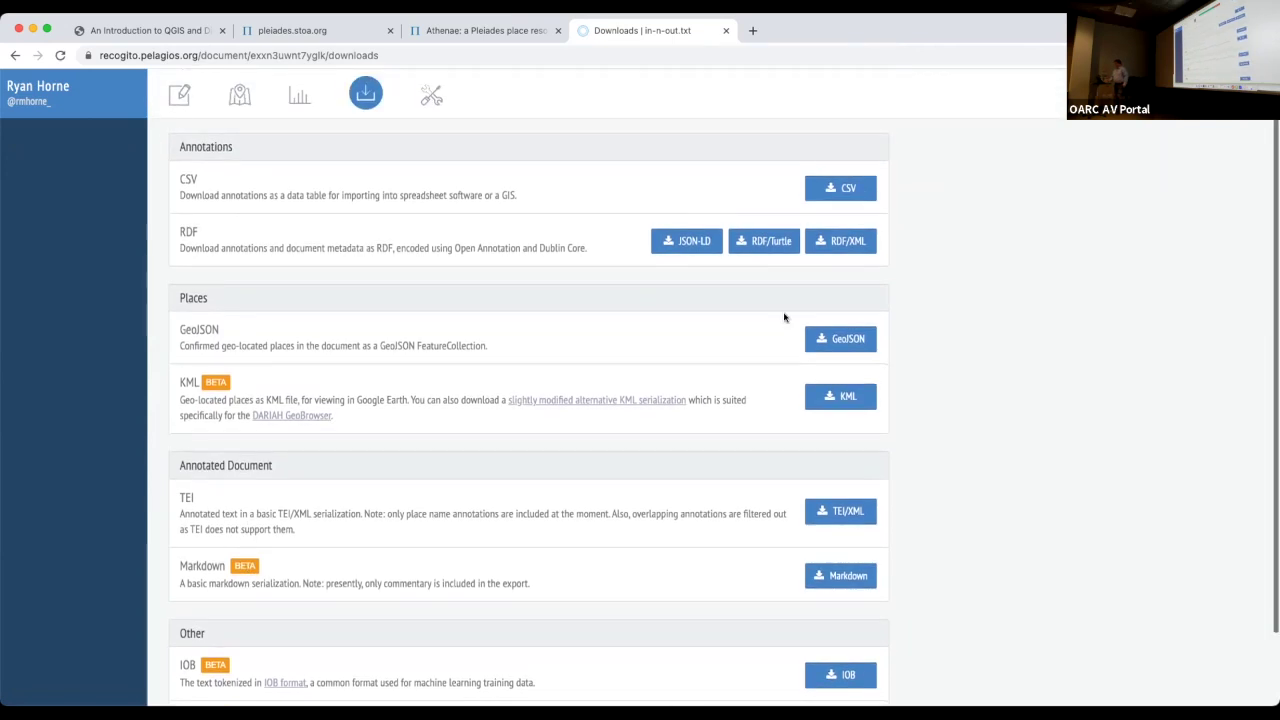
{"action": "left_click", "coordinate": [848, 339]}
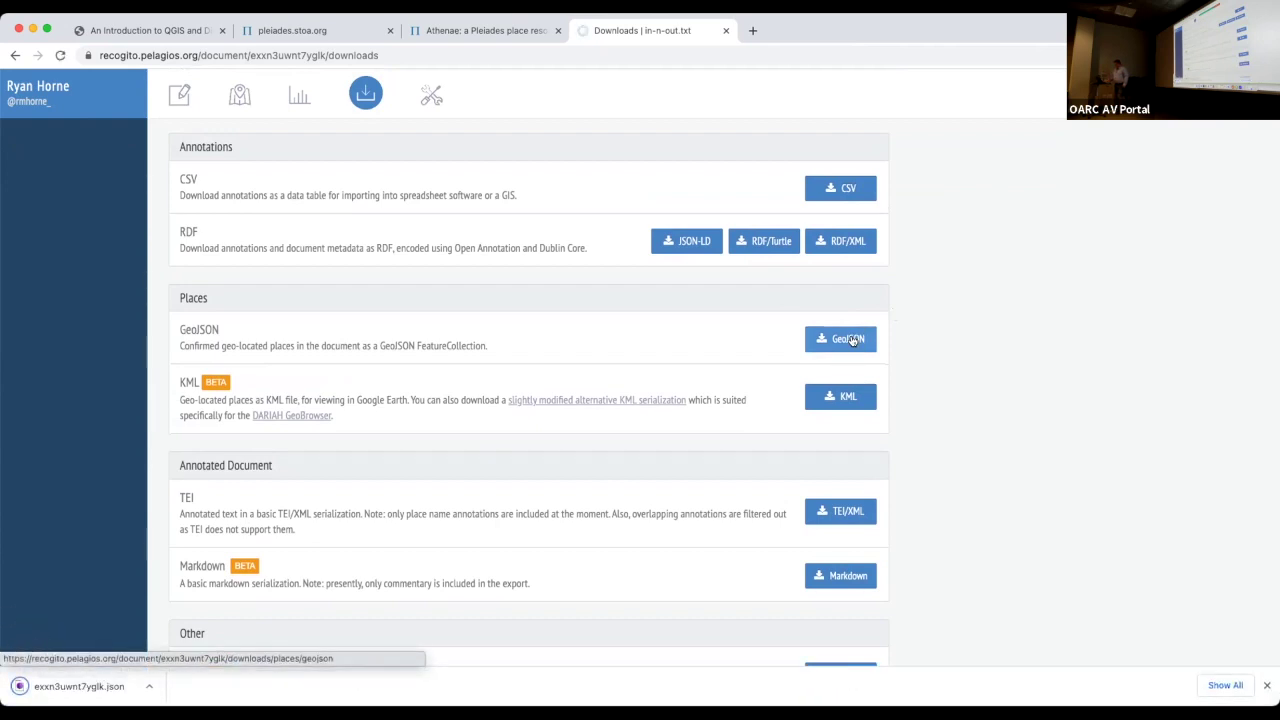
{"action": "left_click", "coordinate": [149, 686]}
{"action": "left_click", "coordinate": [182, 680]}
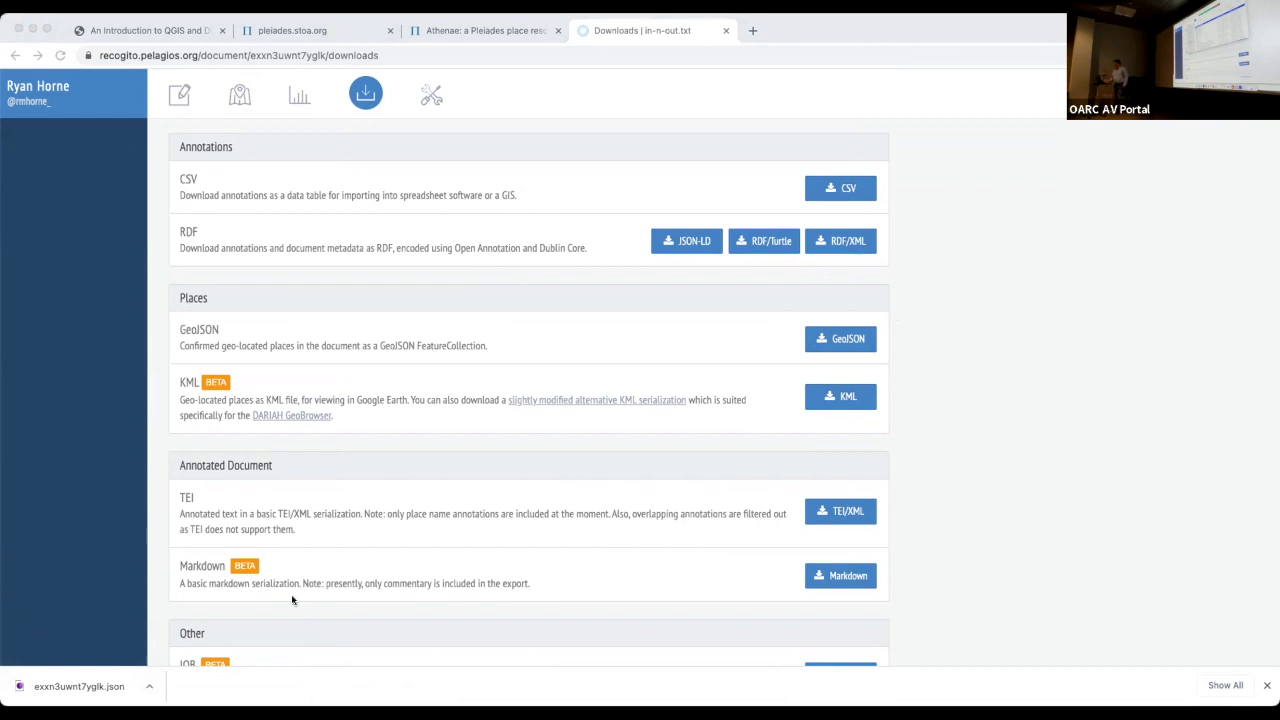
{"action": "left_click", "coordinate": [109, 150]}
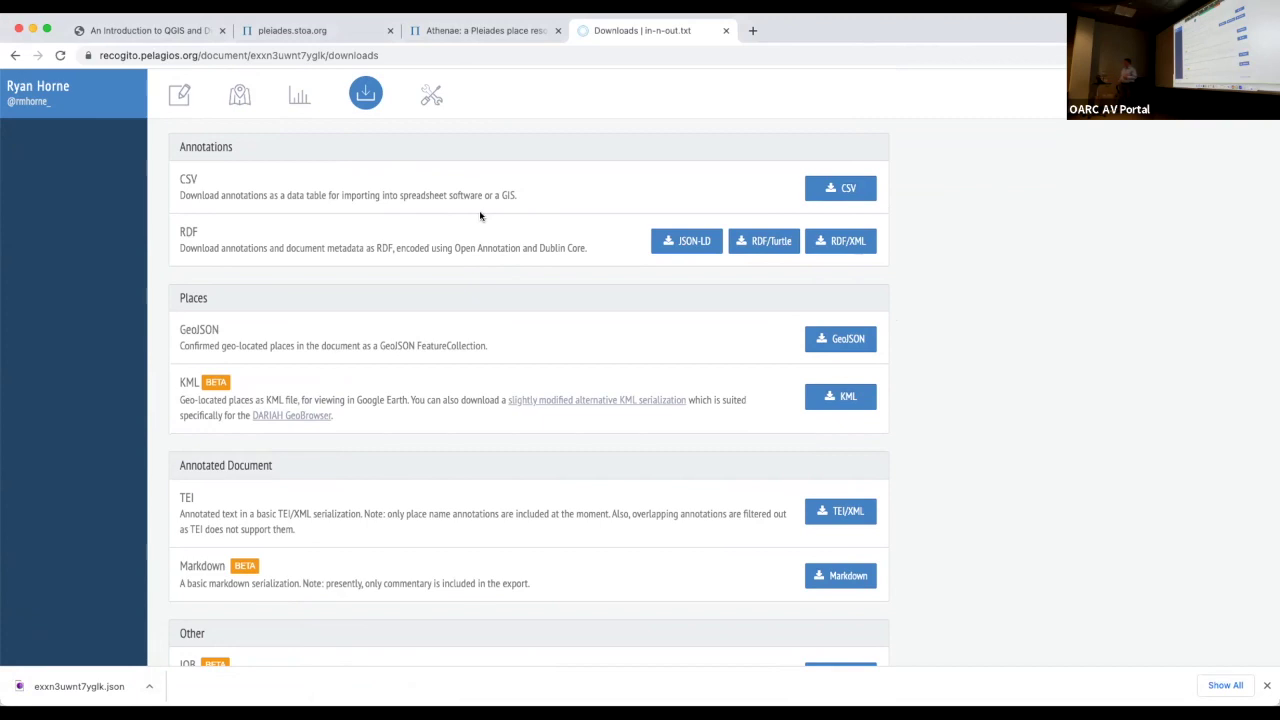
Switch to the QGIS presentation and display its "Our Tasks" slide at full size
{"action": "left_click", "coordinate": [120, 30]}
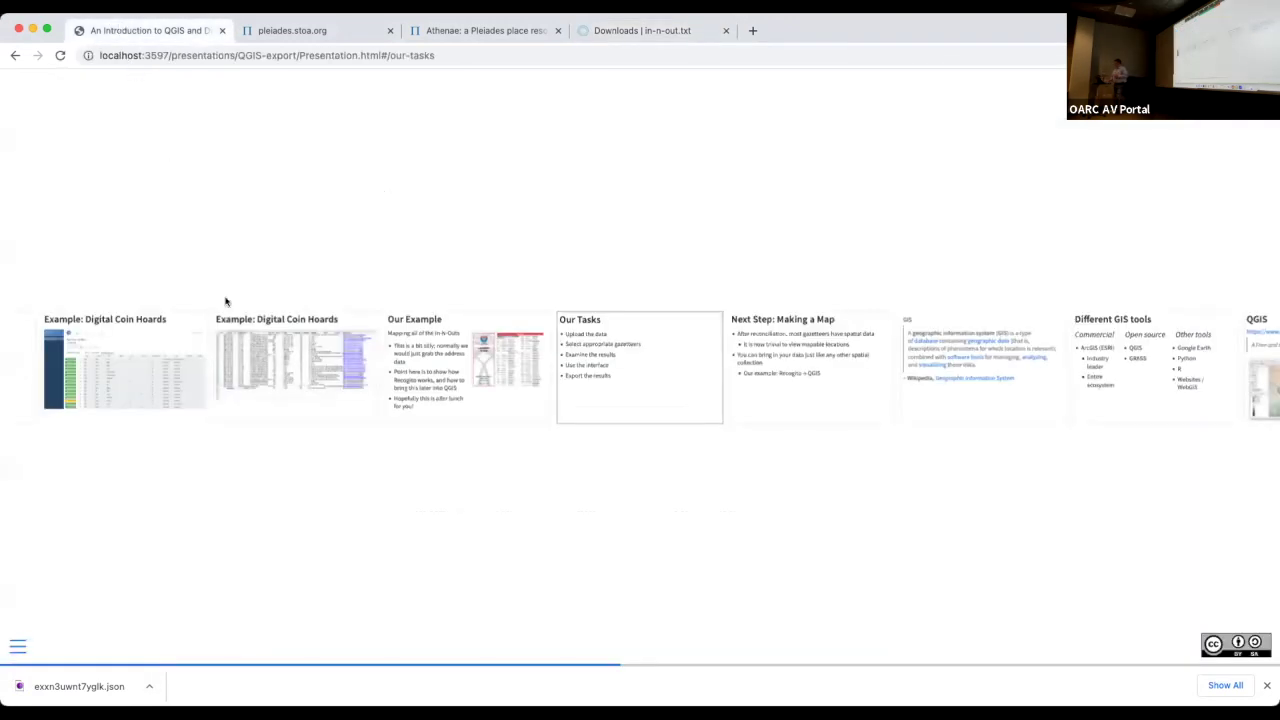
{"action": "left_click", "coordinate": [602, 364]}
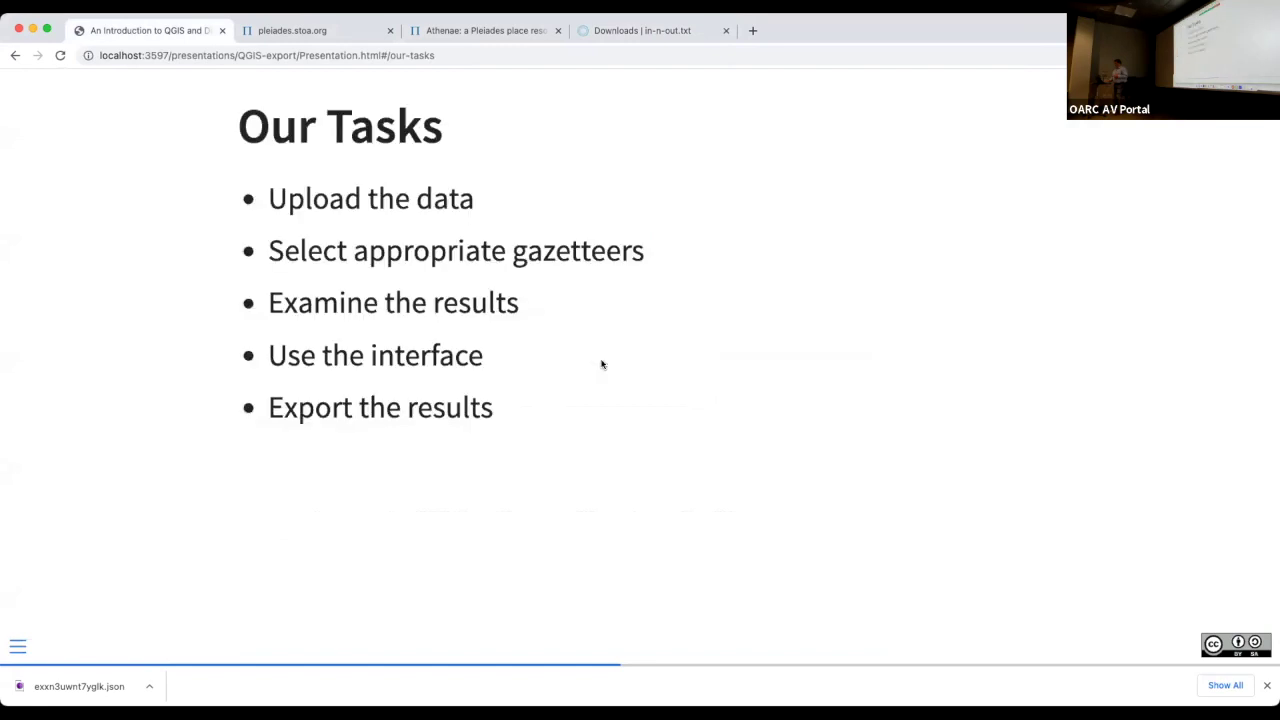
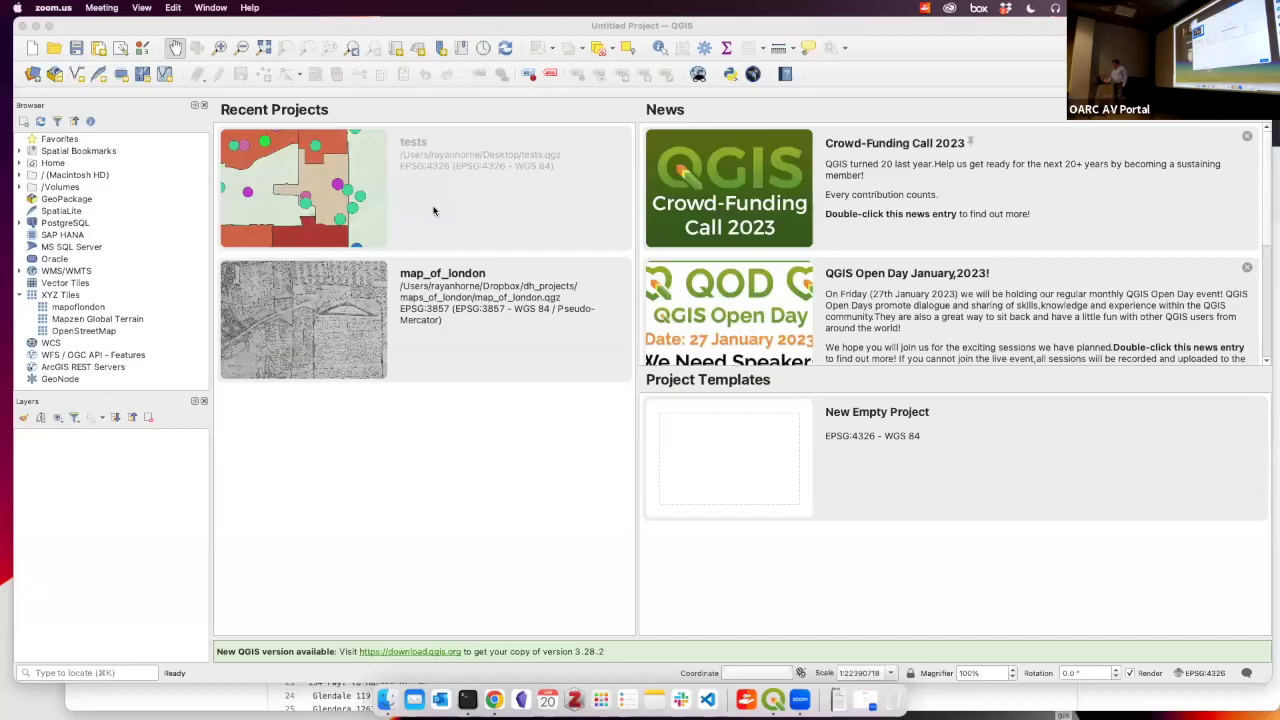
Switch to QGIS and create a new blank project
{"action": "left_click", "coordinate": [775, 700]}
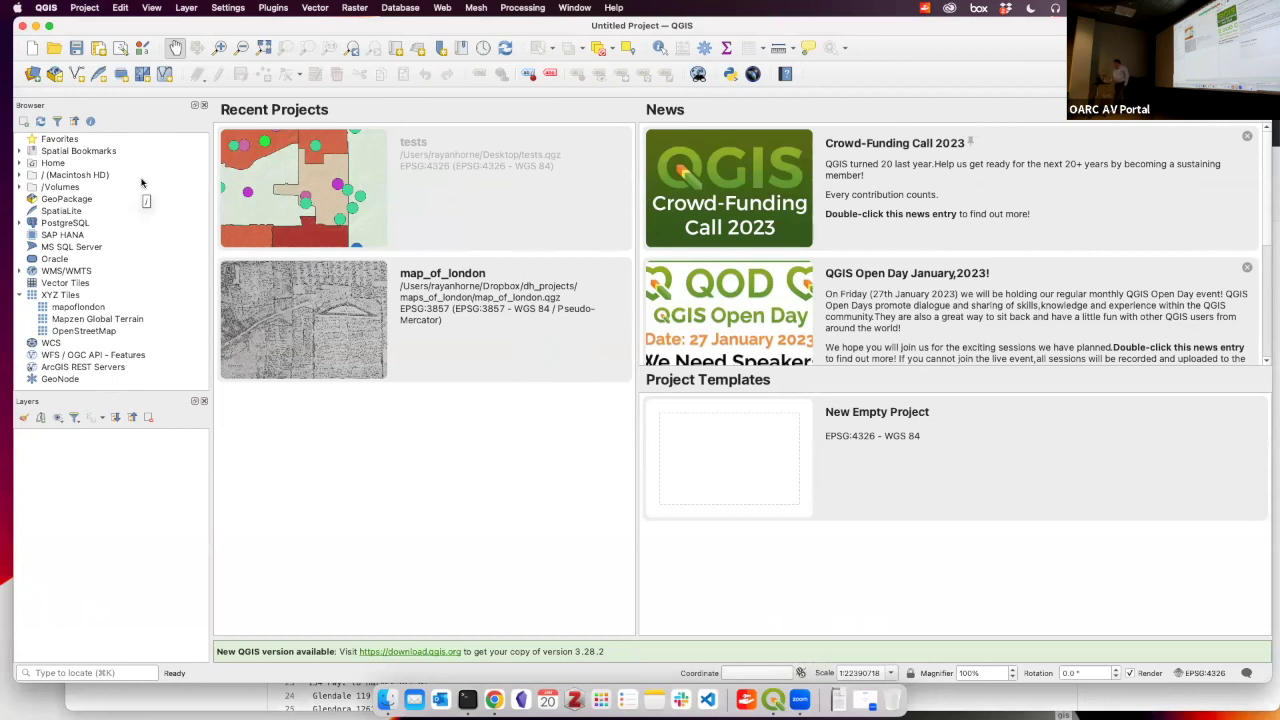
{"action": "left_click", "coordinate": [85, 7]}
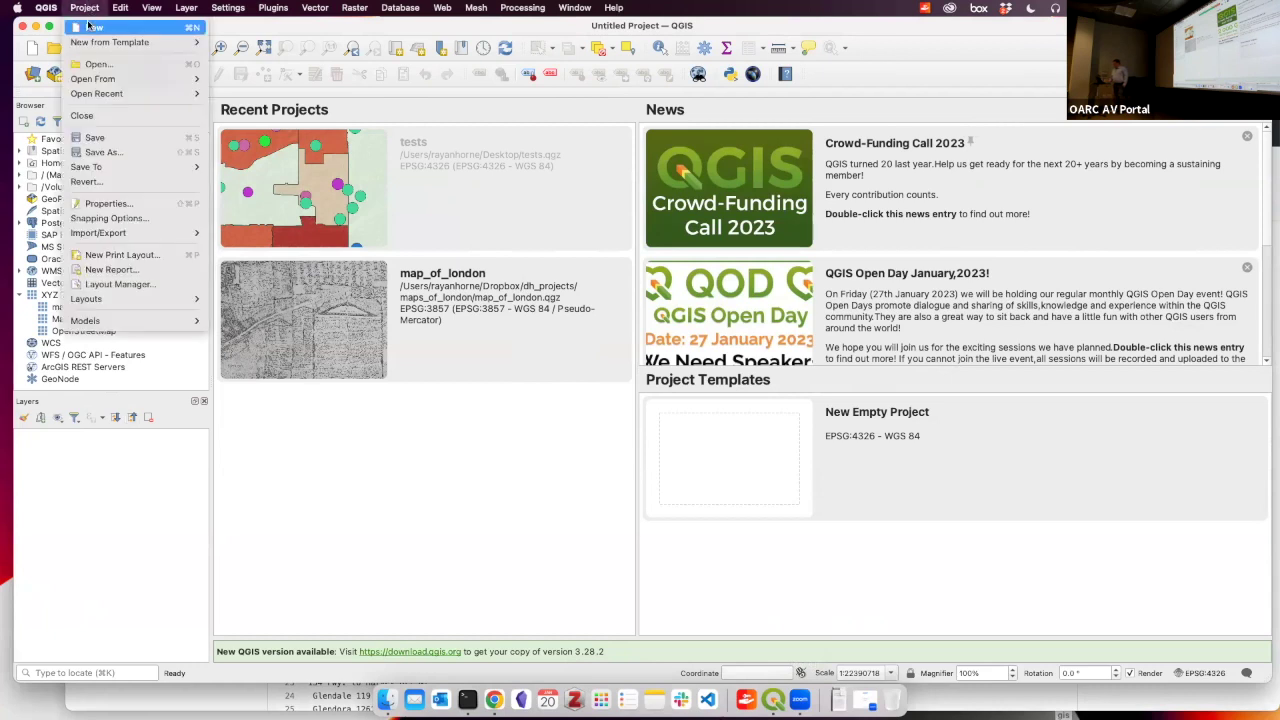
{"action": "left_click", "coordinate": [89, 26]}
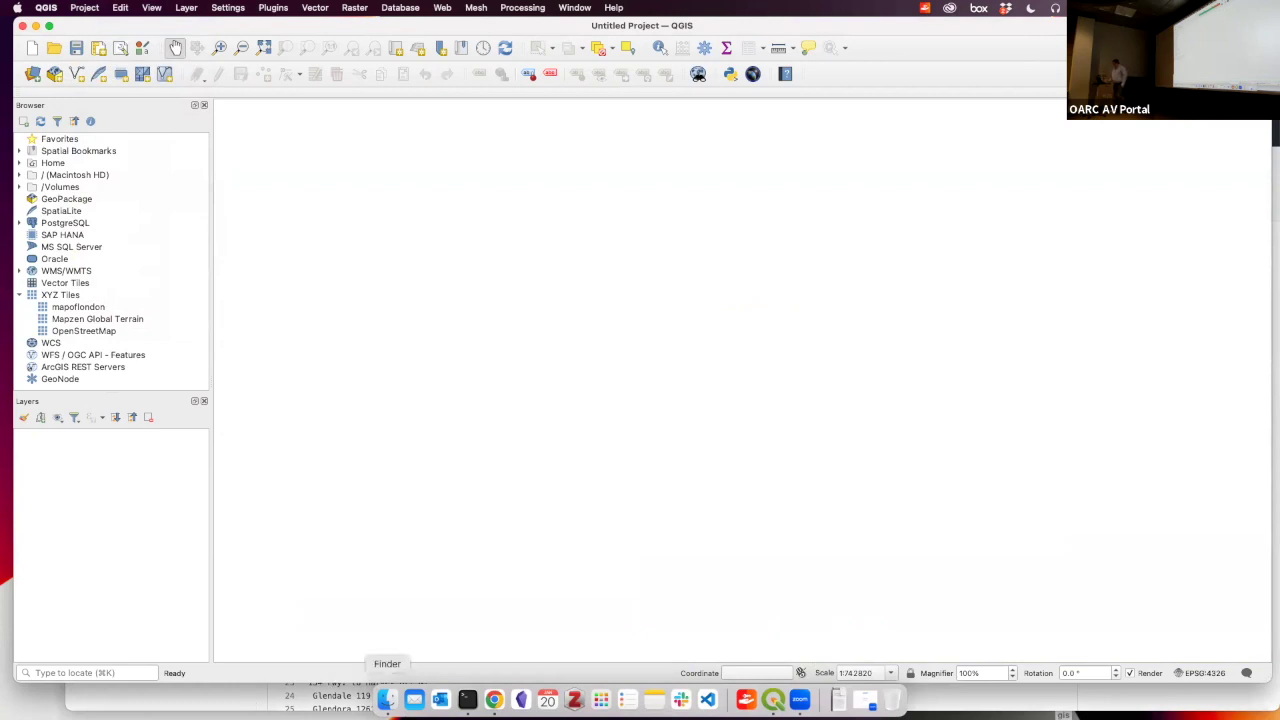
Switch to Finder and open the NE2_HR_LC_SR_W folder inside the gis folder on the desktop
{"action": "left_click", "coordinate": [387, 700]}
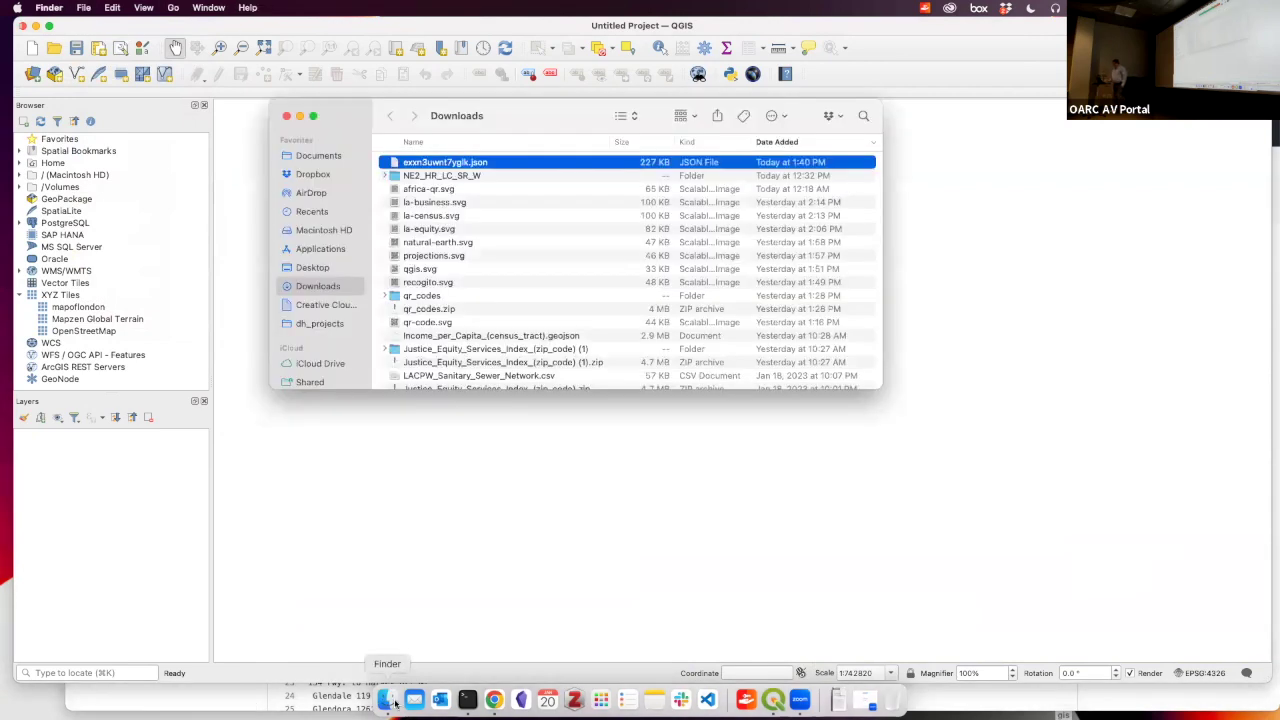
{"action": "left_click", "coordinate": [312, 268]}
{"action": "double_click", "coordinate": [418, 176]}
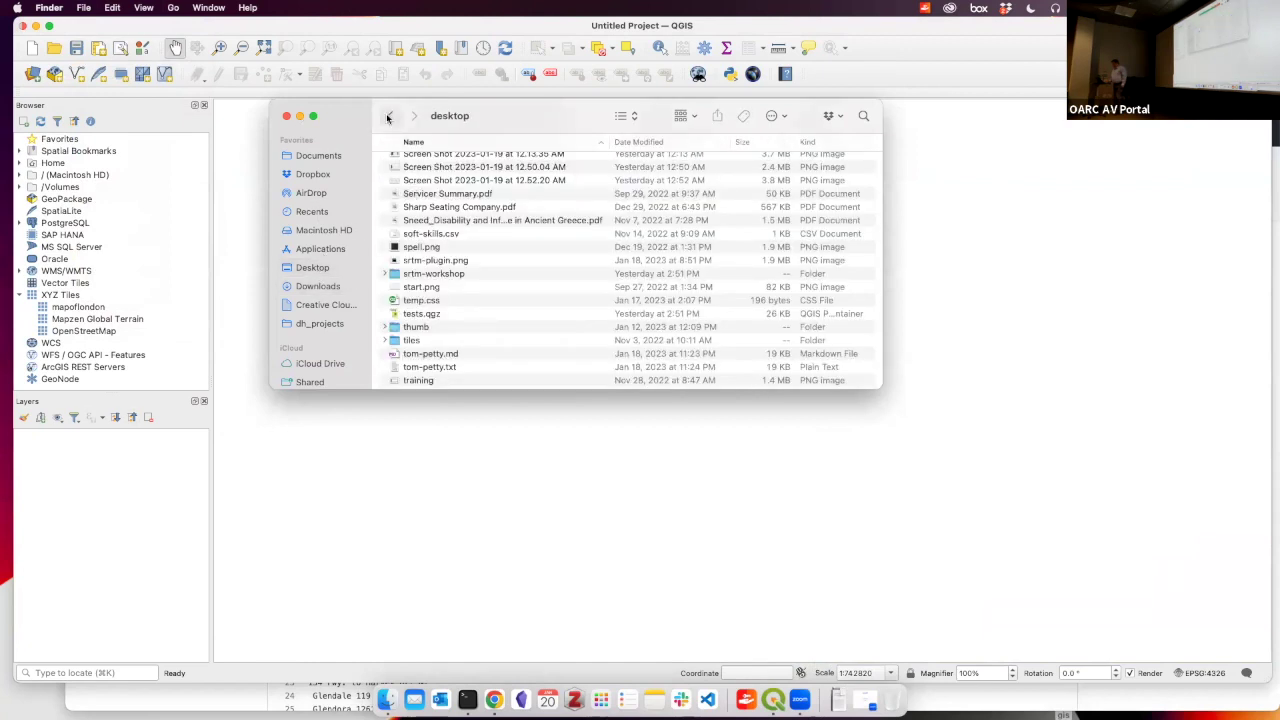
{"action": "left_click", "coordinate": [390, 115]}
{"action": "double_click", "coordinate": [420, 162]}
{"action": "left_click", "coordinate": [424, 175]}
{"action": "left_click", "coordinate": [424, 163]}
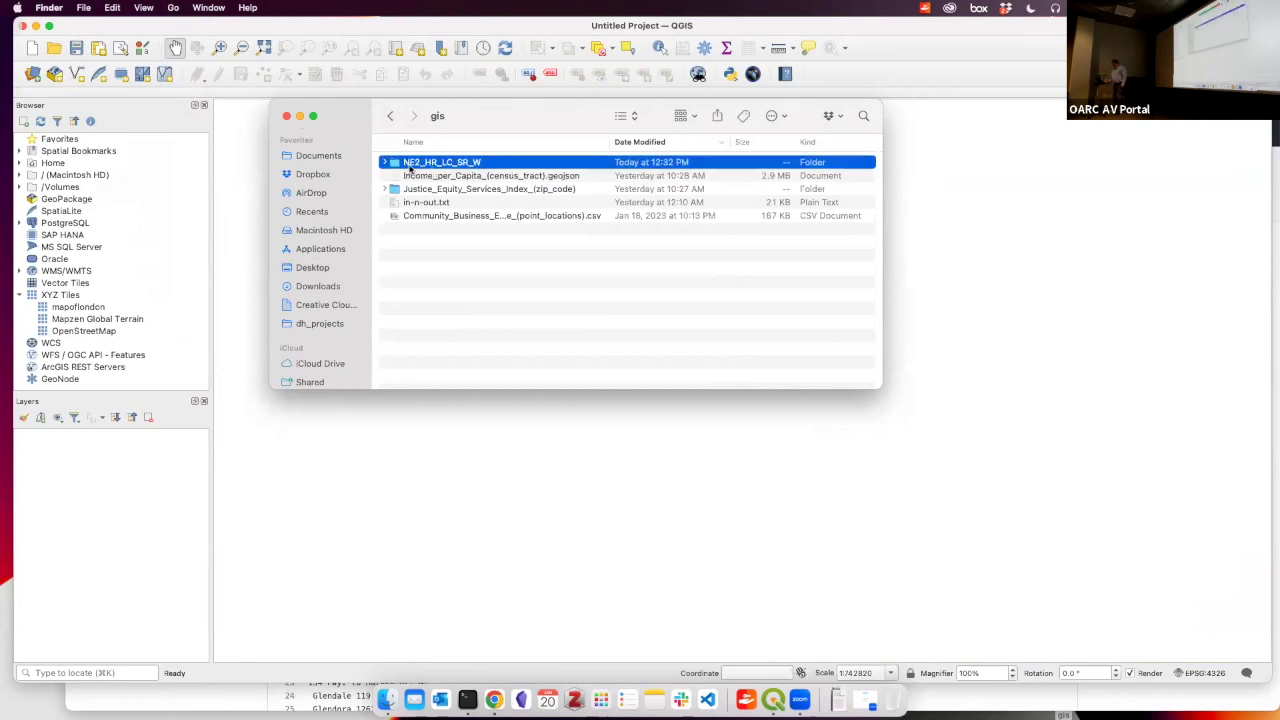
{"action": "double_click", "coordinate": [480, 164]}
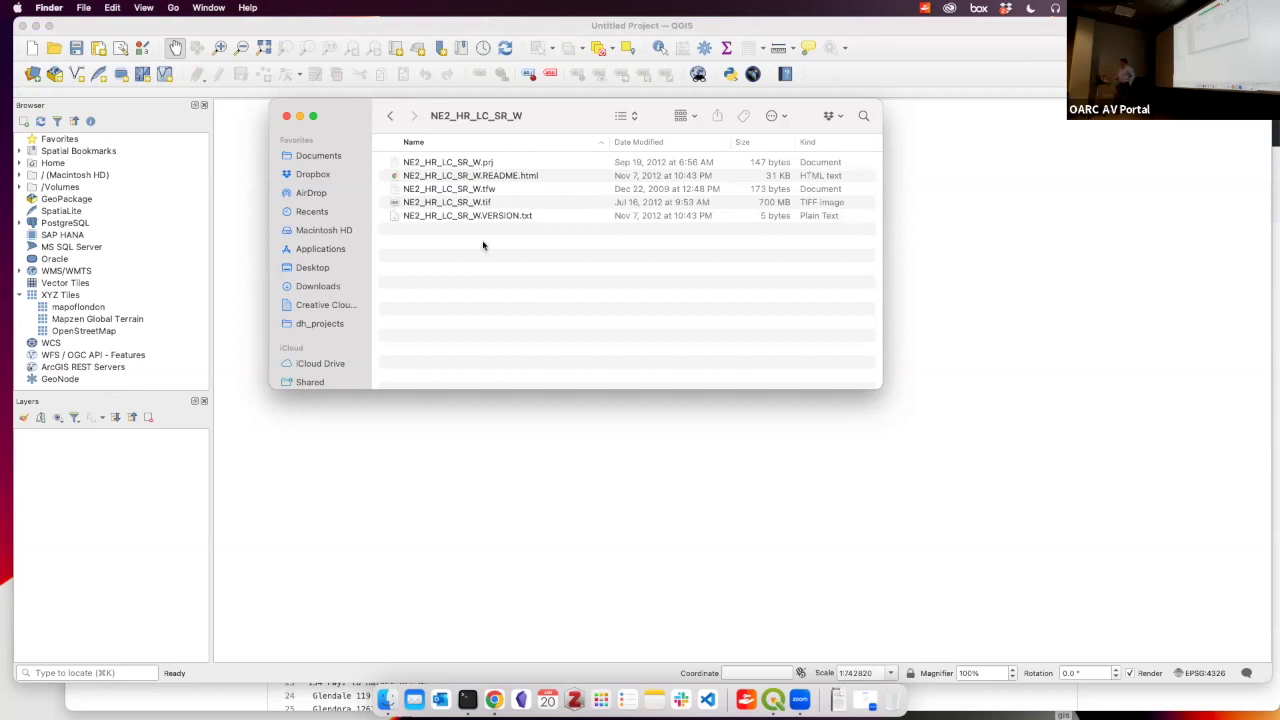
Examine the NE2_HR_LC_SR_W raster's files, picking out the .tif and previewing the VERSION.txt and .prj files
{"action": "left_click", "coordinate": [488, 202]}
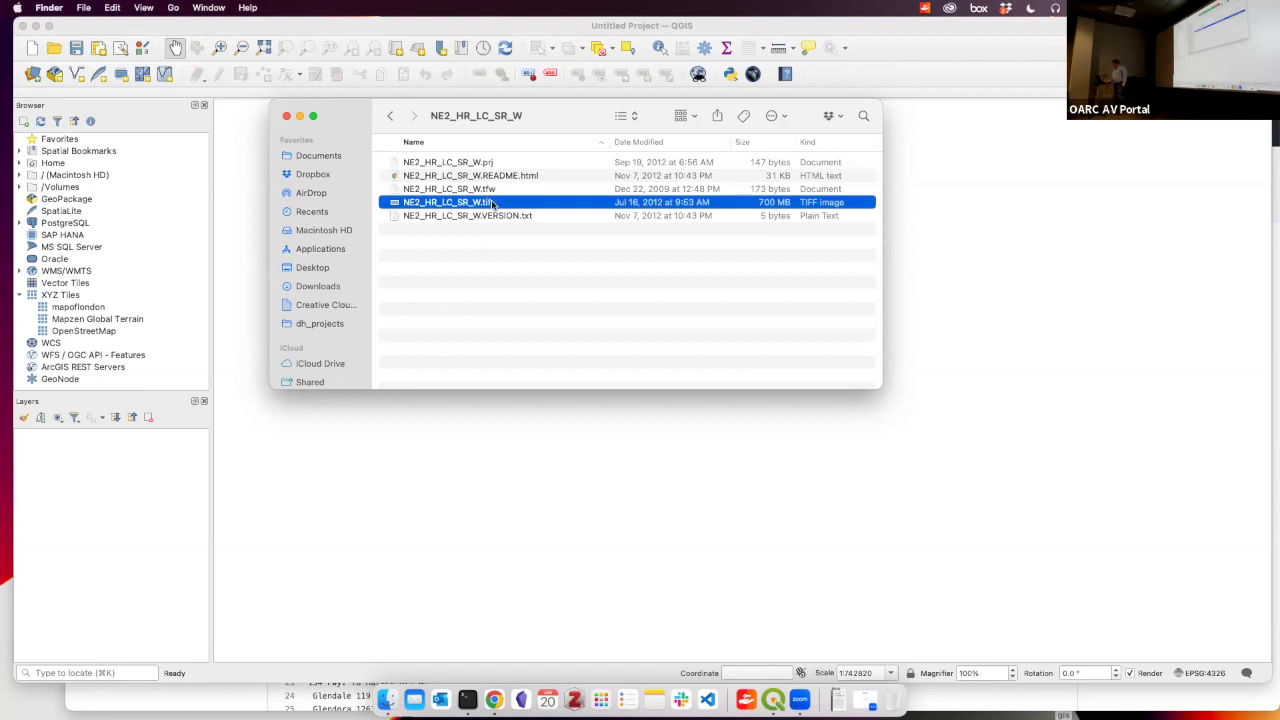
{"action": "left_click", "coordinate": [571, 220]}
{"action": "key", "text": "space"}
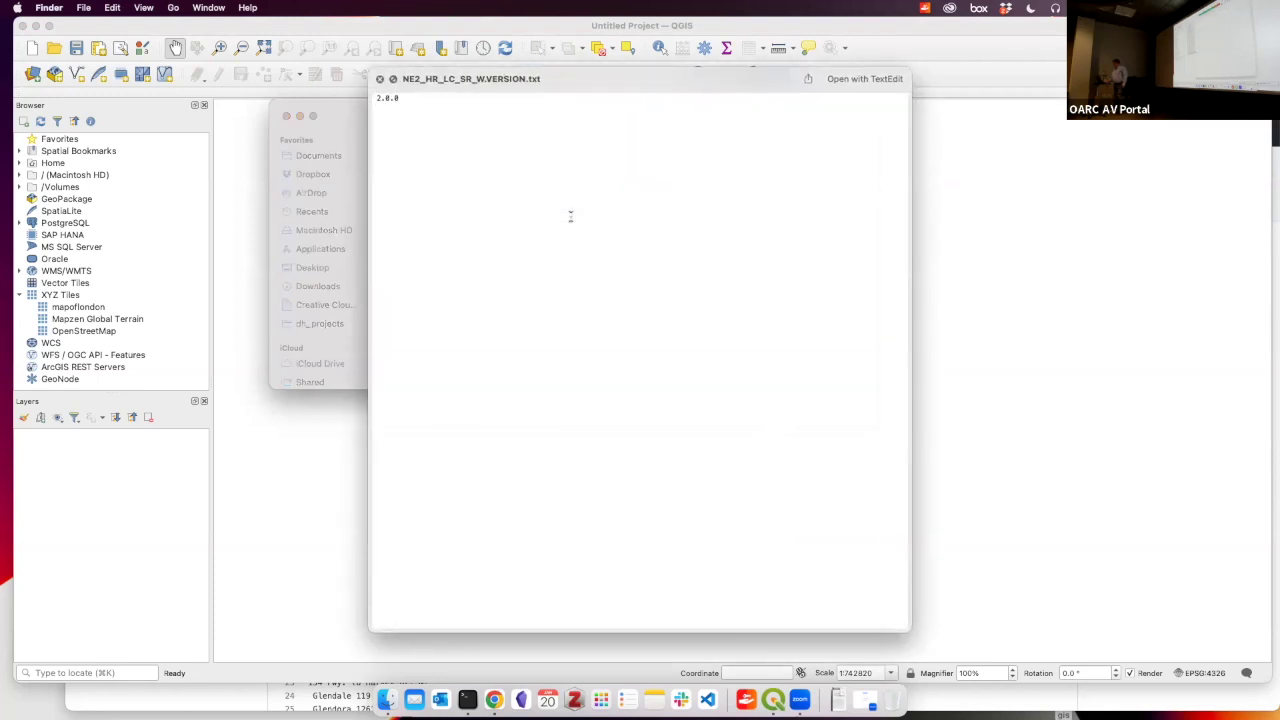
{"action": "key", "text": "space"}
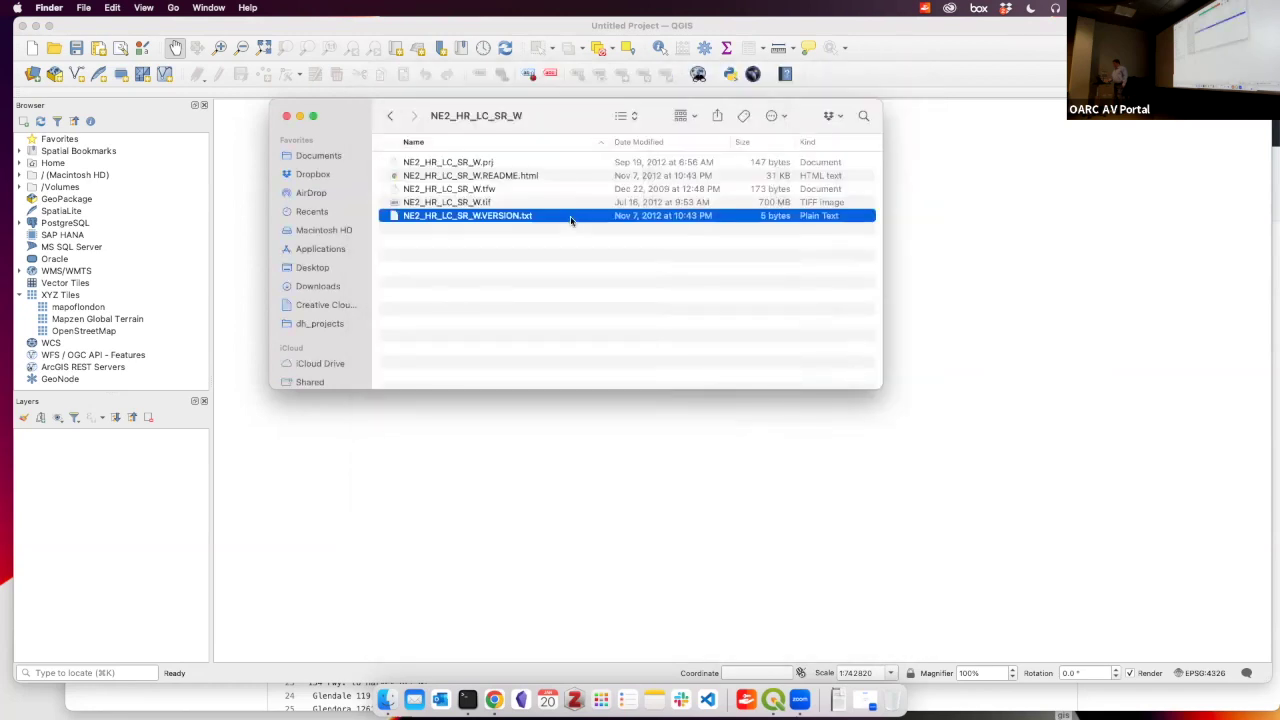
{"action": "left_click", "coordinate": [491, 163]}
{"action": "key", "text": "space"}
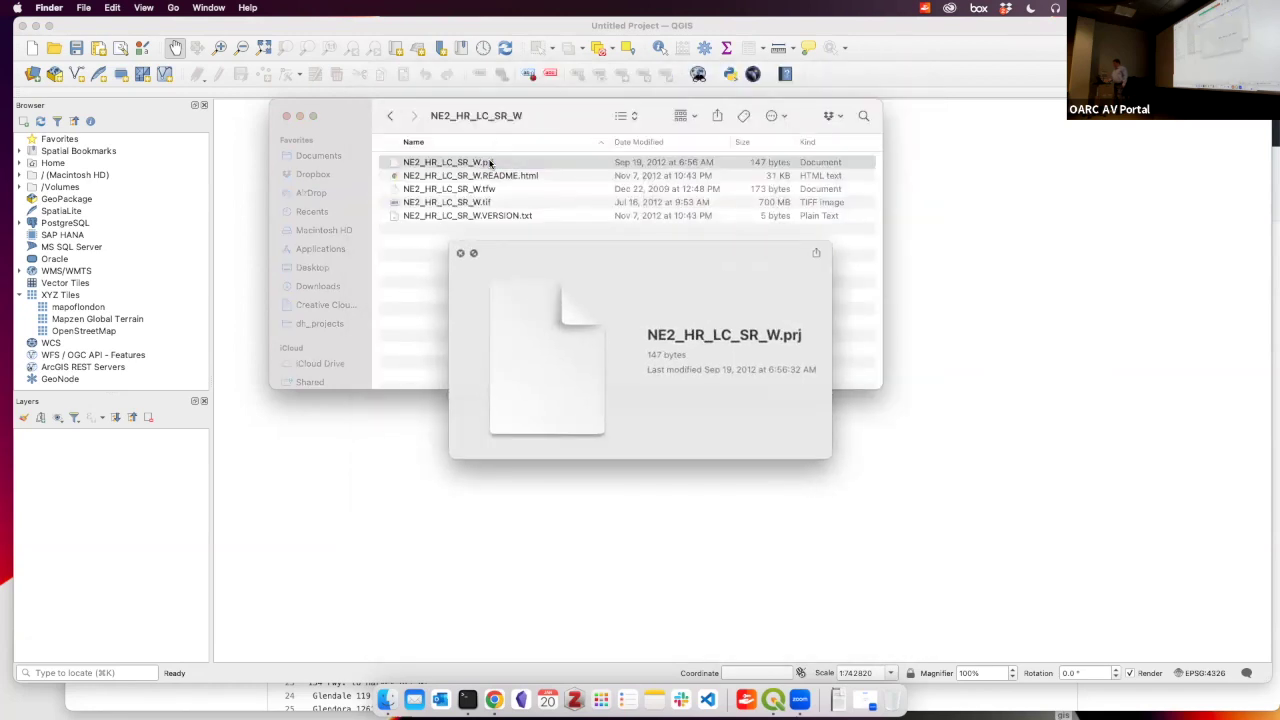
{"action": "key", "text": "space"}
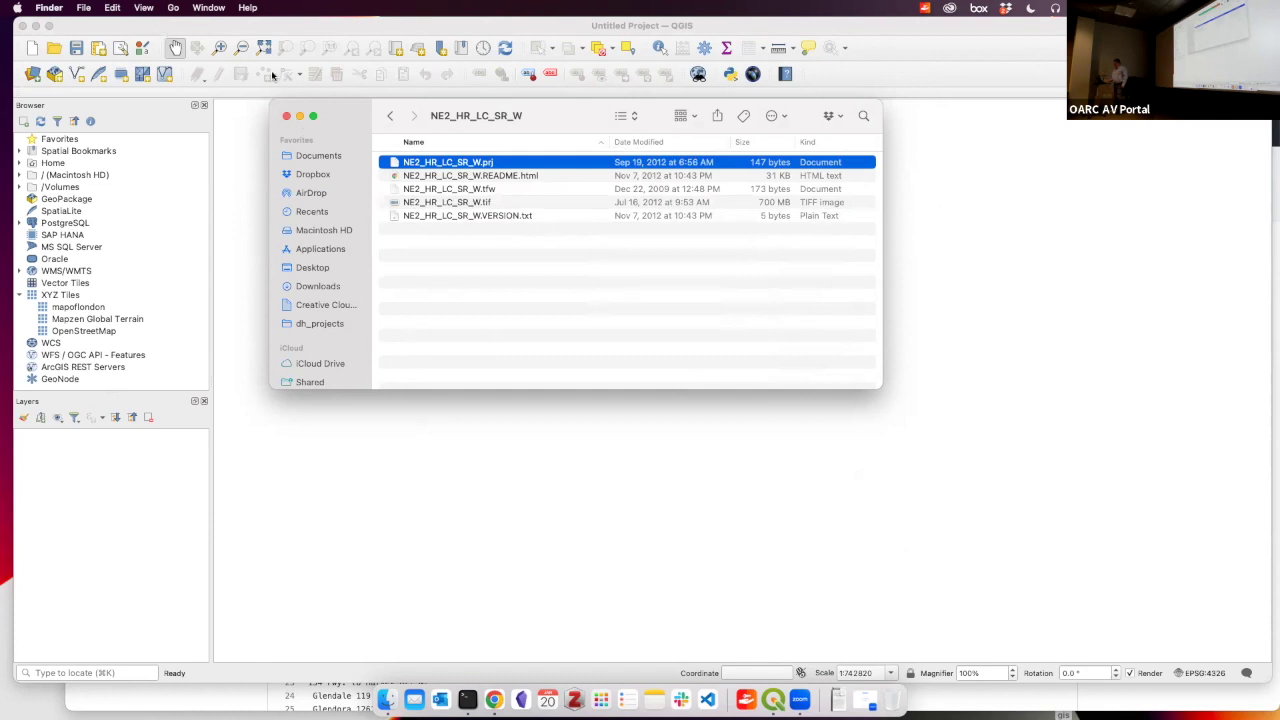
{"action": "left_click", "coordinate": [284, 24]}
{"action": "left_click", "coordinate": [185, 8]}
{"action": "left_click", "coordinate": [185, 8]}
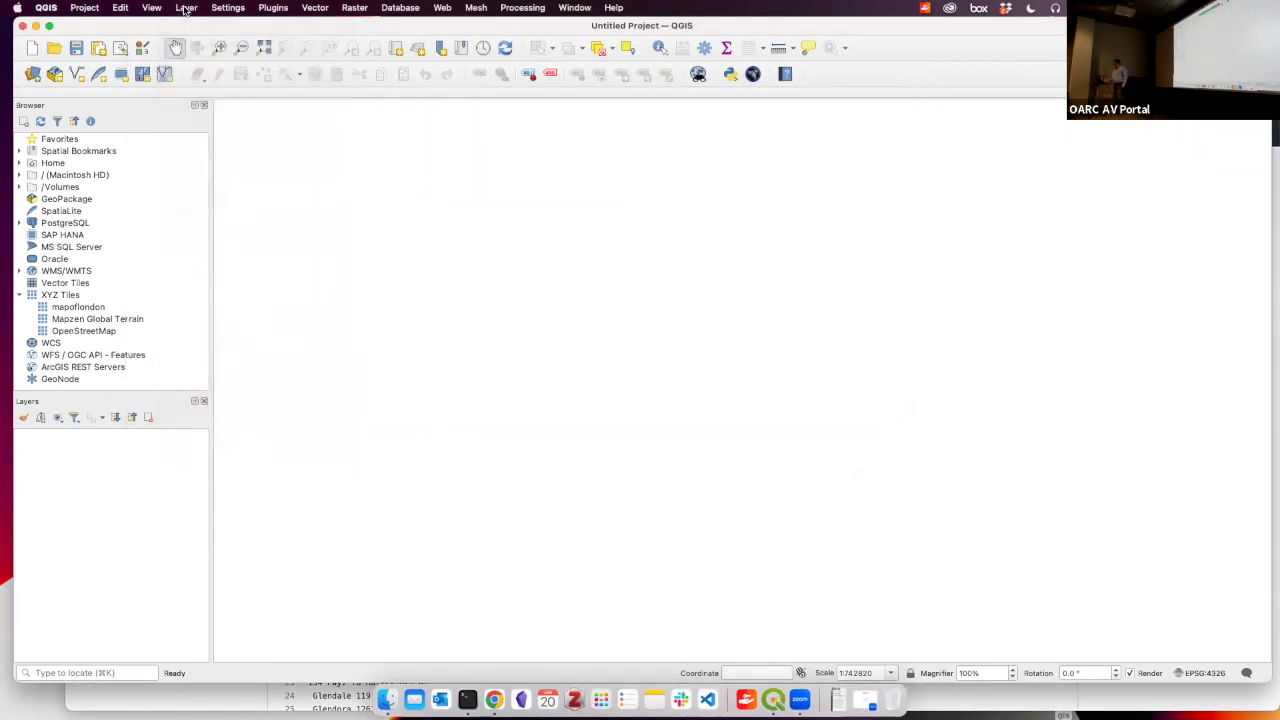
{"action": "left_click", "coordinate": [185, 8]}
{"action": "mouse_move", "coordinate": [331, 58]}
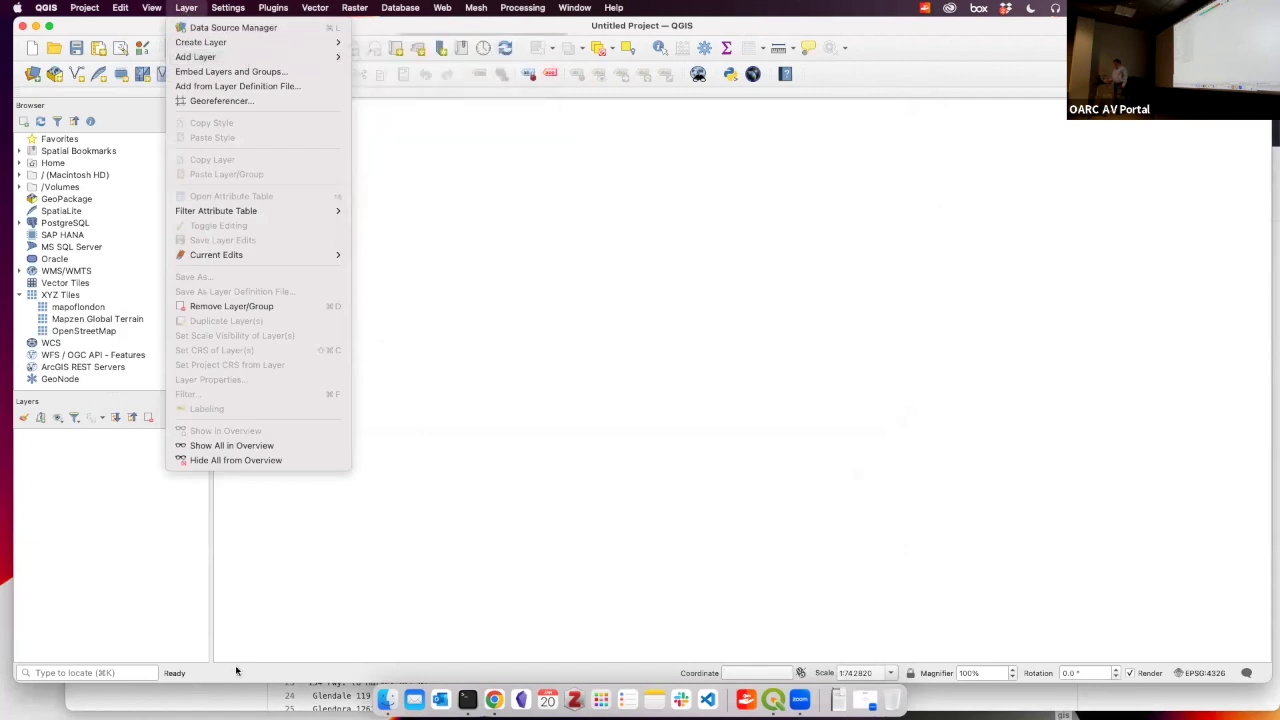
{"action": "key", "text": "super+Tab"}
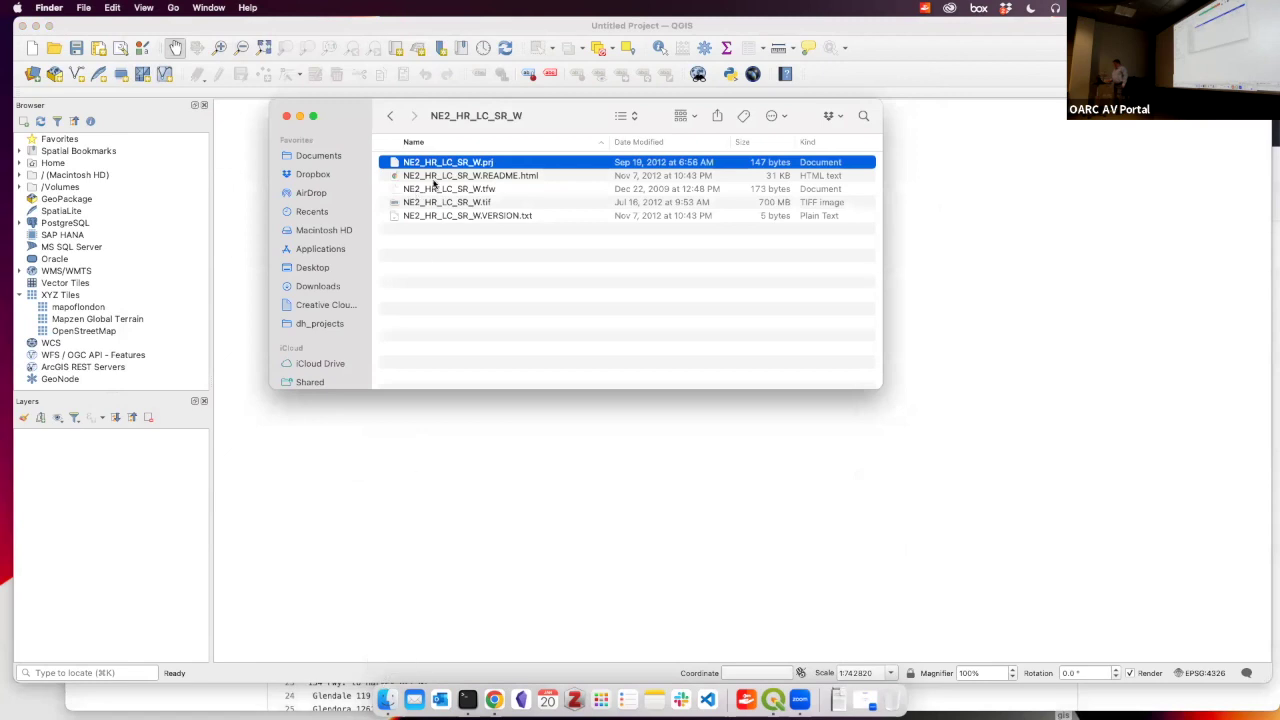
Add NE2_HR_LC_SR_W.tif from the Finder folder to the QGIS project as a raster layer, and minimize the Finder window
{"action": "left_click_drag", "start_coordinate": [430, 203], "coordinate": [128, 488]}
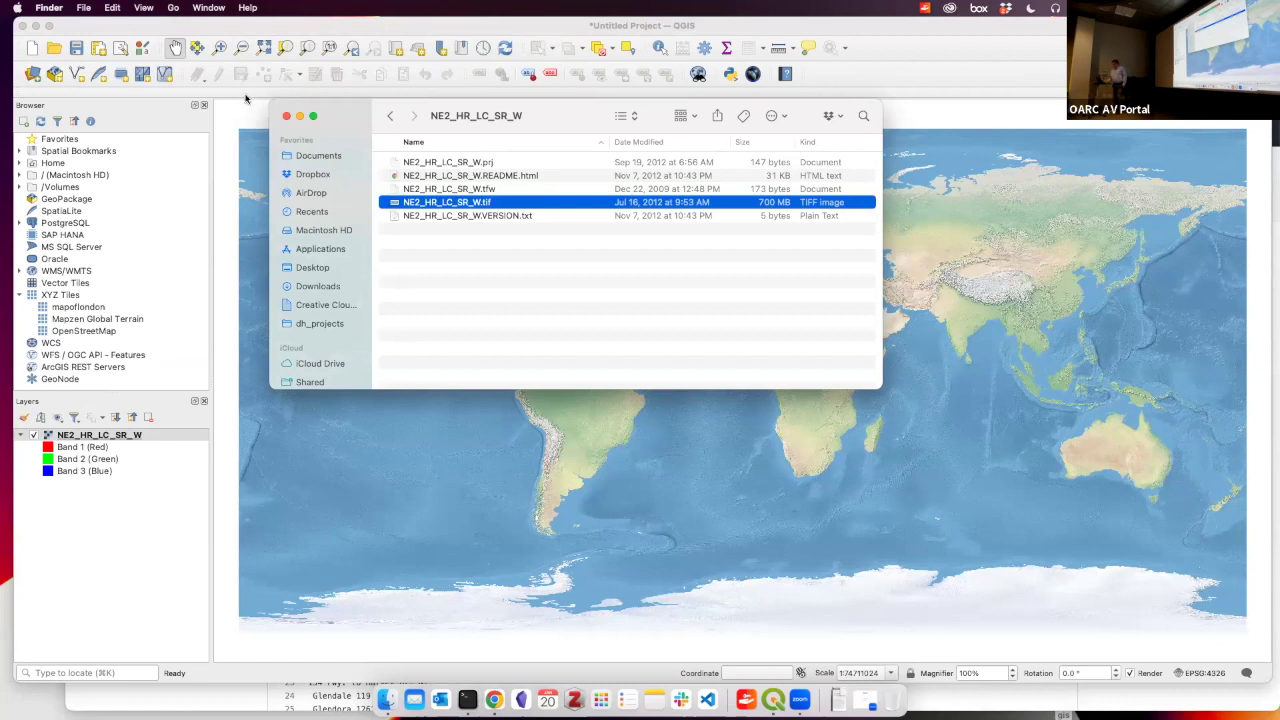
{"action": "mouse_move", "coordinate": [313, 117]}
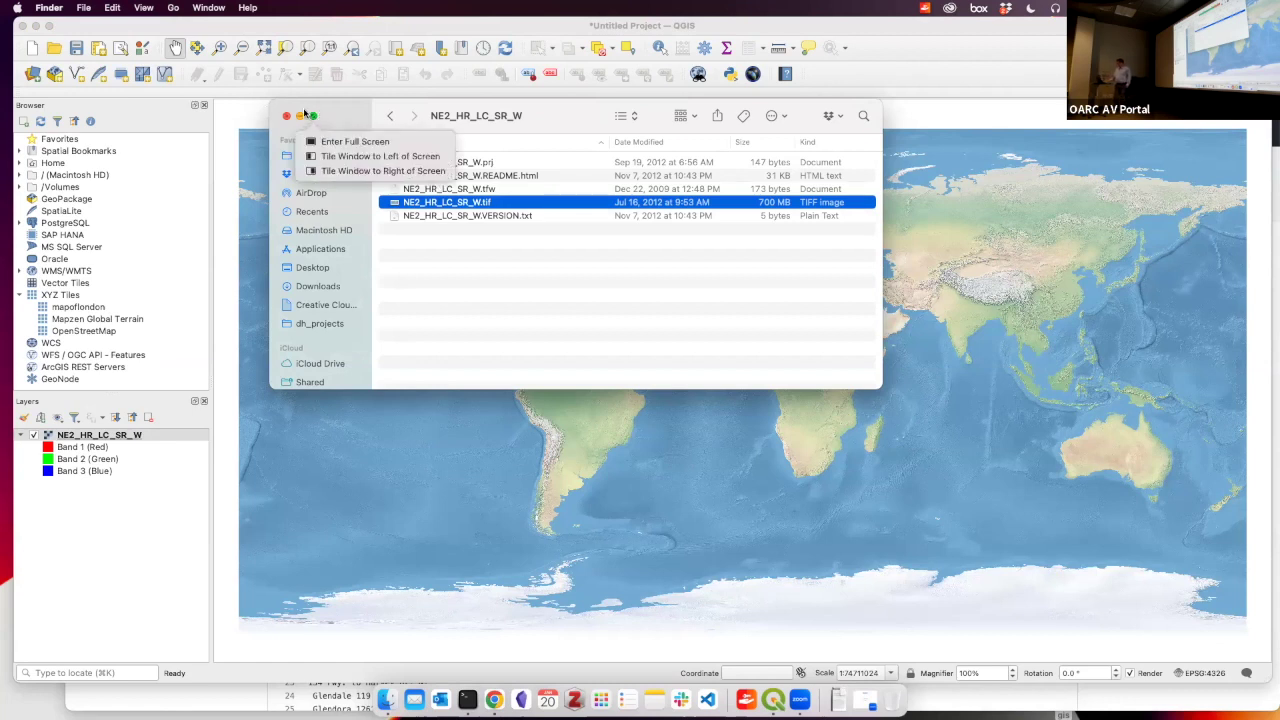
{"action": "left_click", "coordinate": [299, 117]}
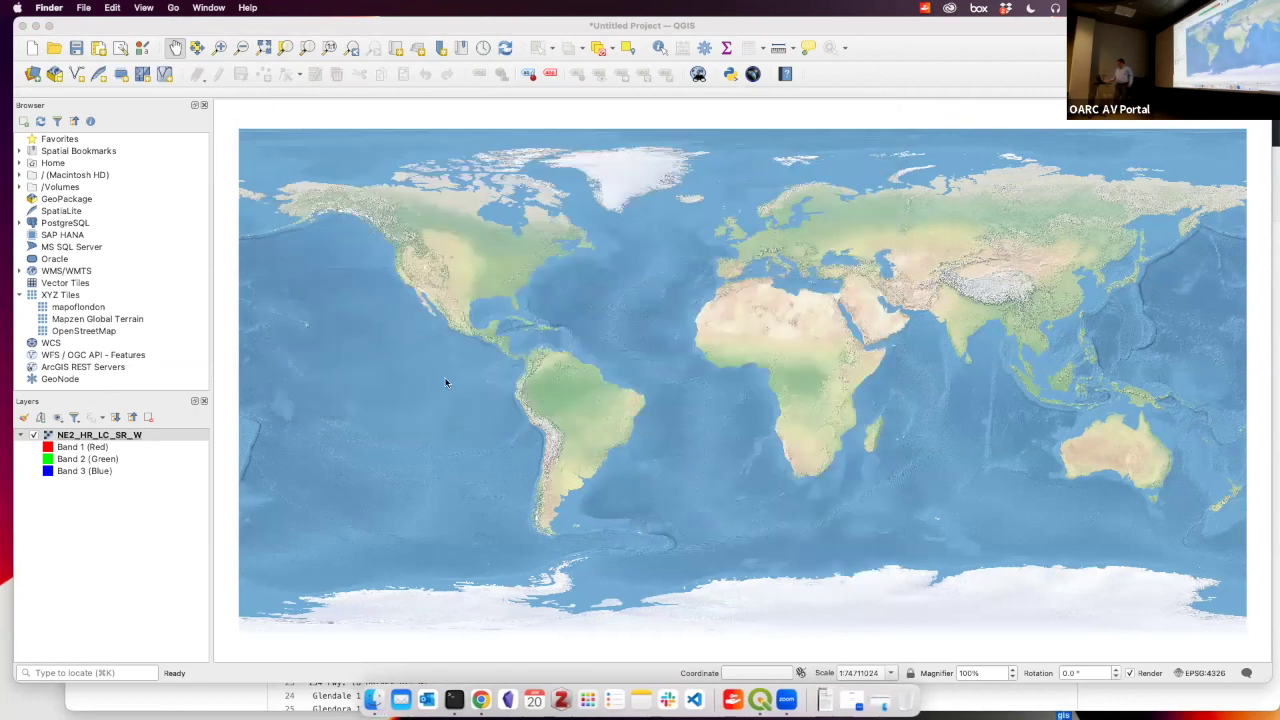
Collapse and re-expand the band list of the NE2_HR_LC_SR_W layer
{"action": "left_click", "coordinate": [22, 436]}
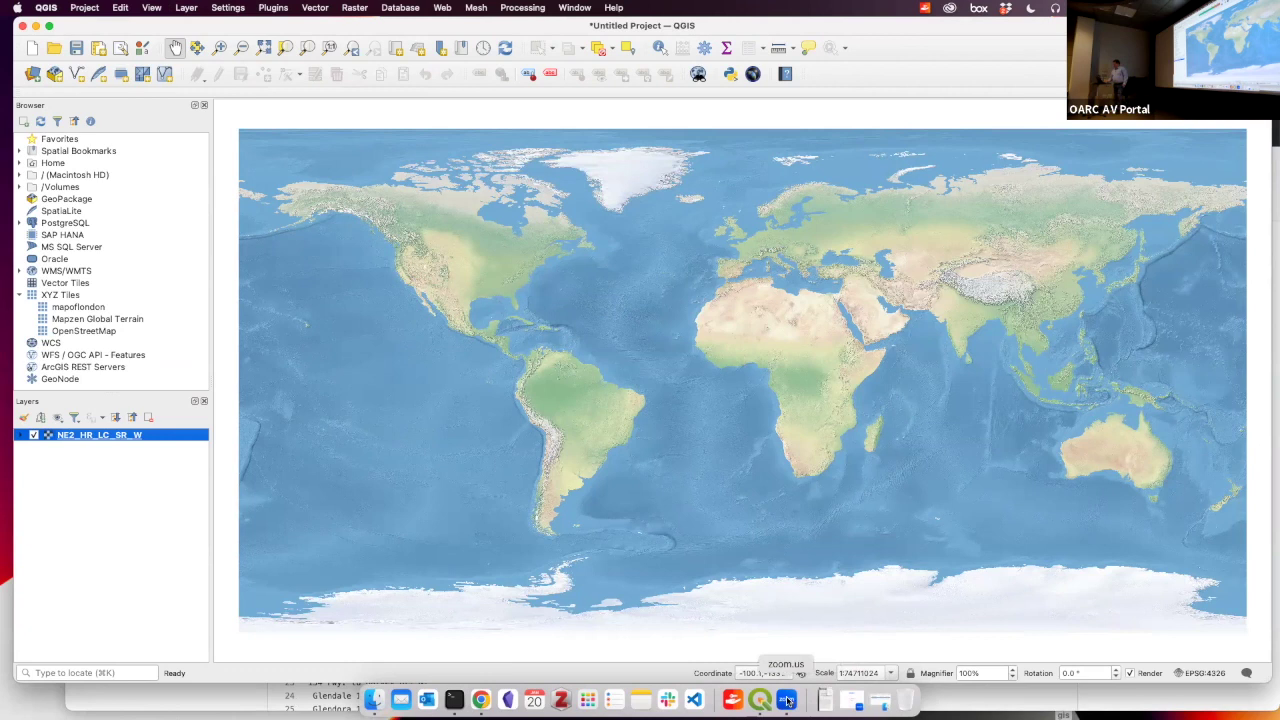
{"action": "left_click", "coordinate": [20, 435]}
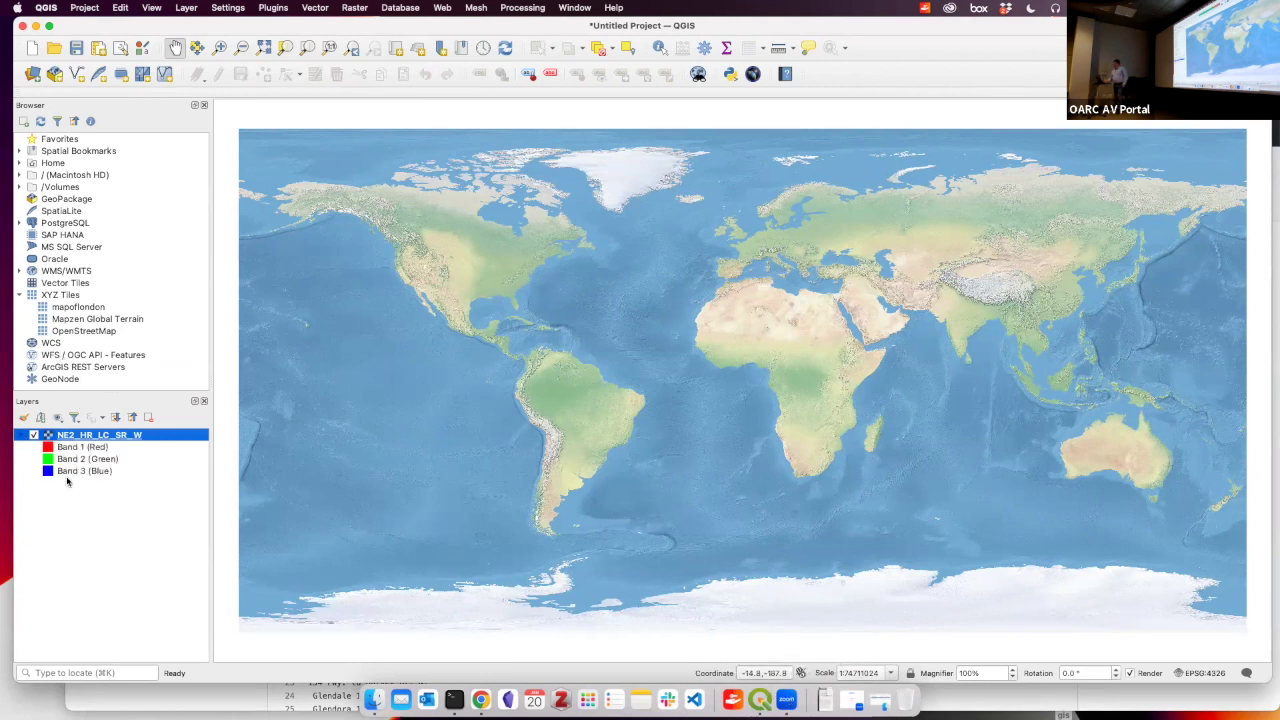
{"action": "left_click", "coordinate": [461, 427]}
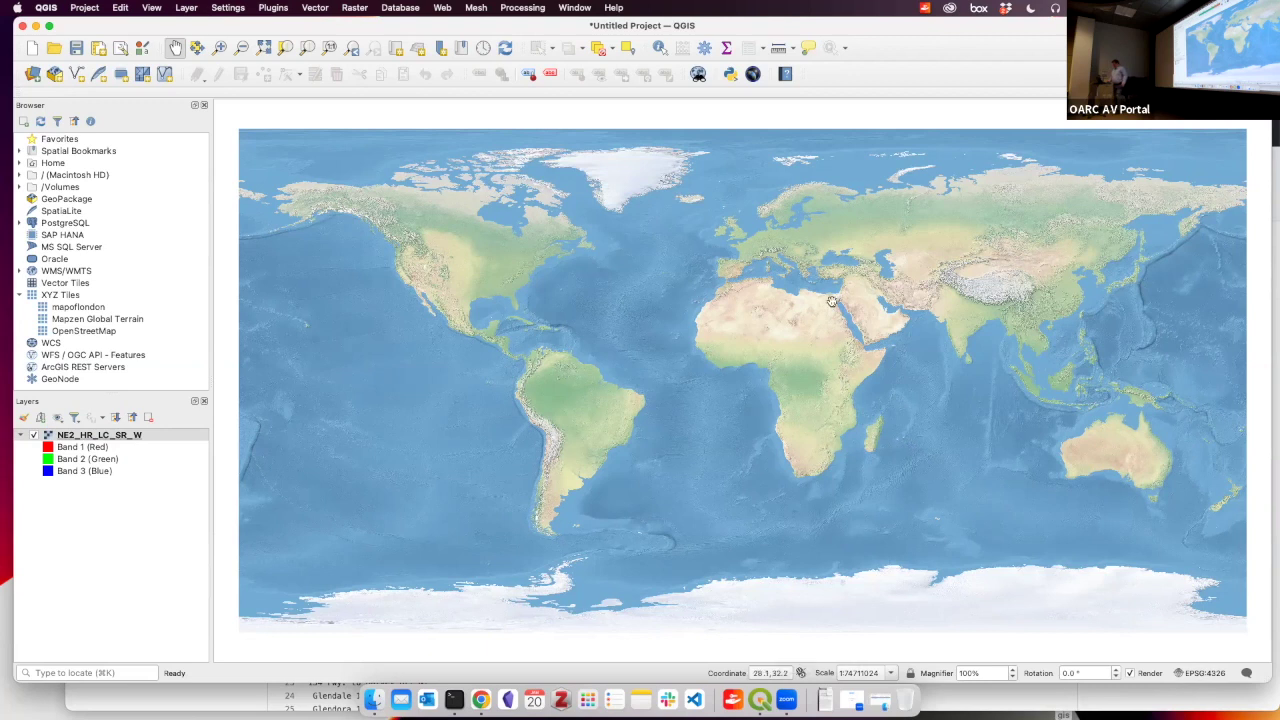
Close the Chrome window showing in-n-out.txt on GitHub, and check the "Our tasks" slide before returning to QGIS
{"action": "key", "text": "super+Tab"}
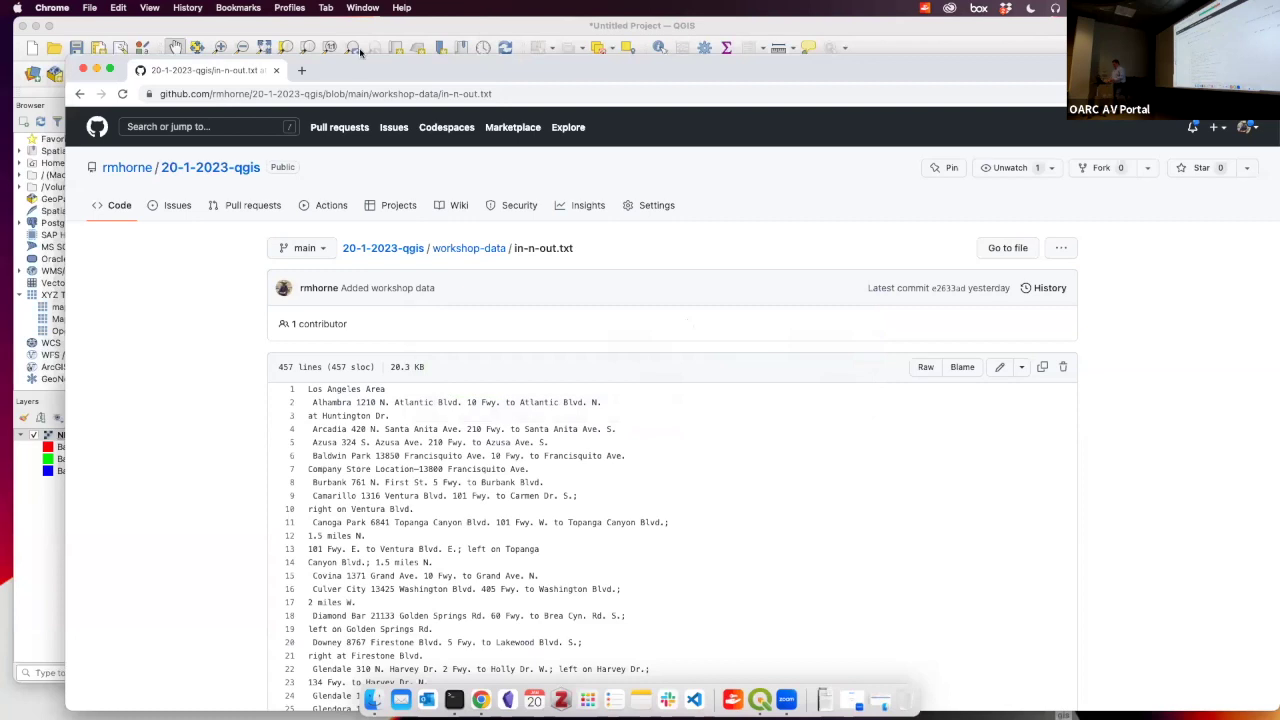
{"action": "left_click", "coordinate": [84, 69]}
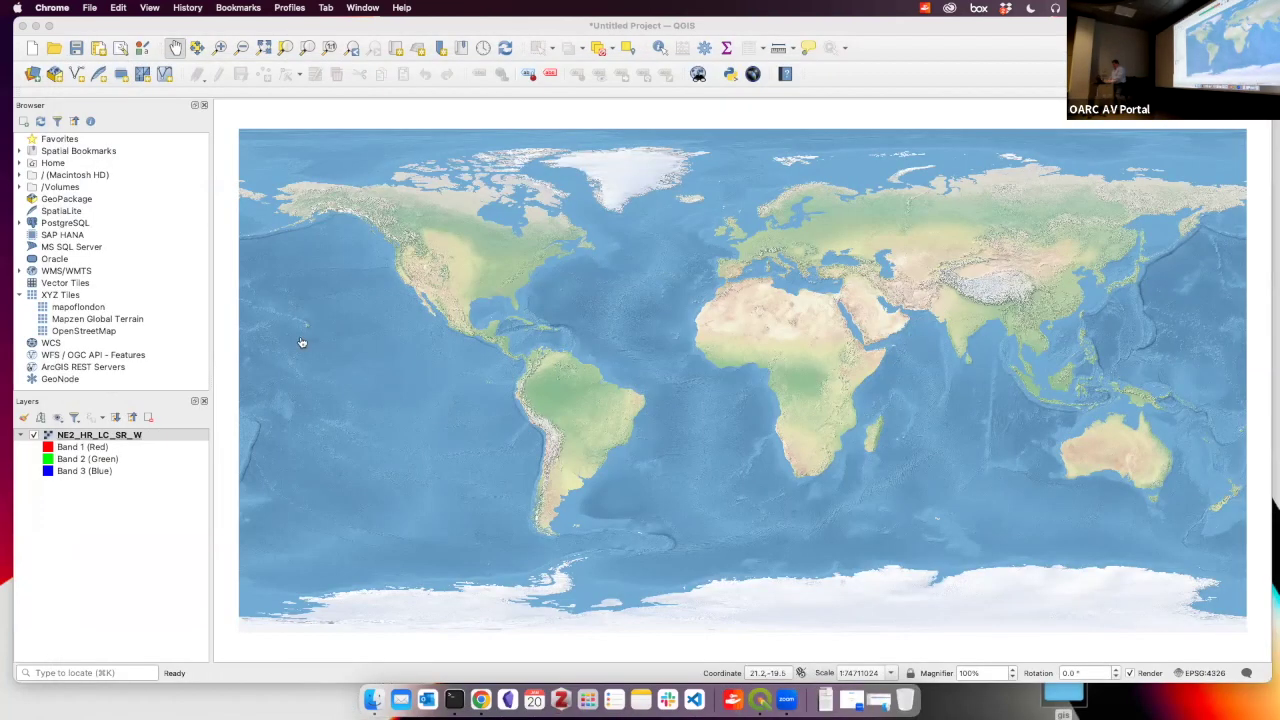
{"action": "key", "text": "super+Tab"}
{"action": "key", "text": "super+Tab"}
{"action": "key", "text": "super+Tab"}
{"action": "key", "text": "super+Tab"}
{"action": "key", "text": "super+Tab"}
{"action": "key", "text": "super+Tab"}
{"action": "key", "text": "super+shift+Tab"}
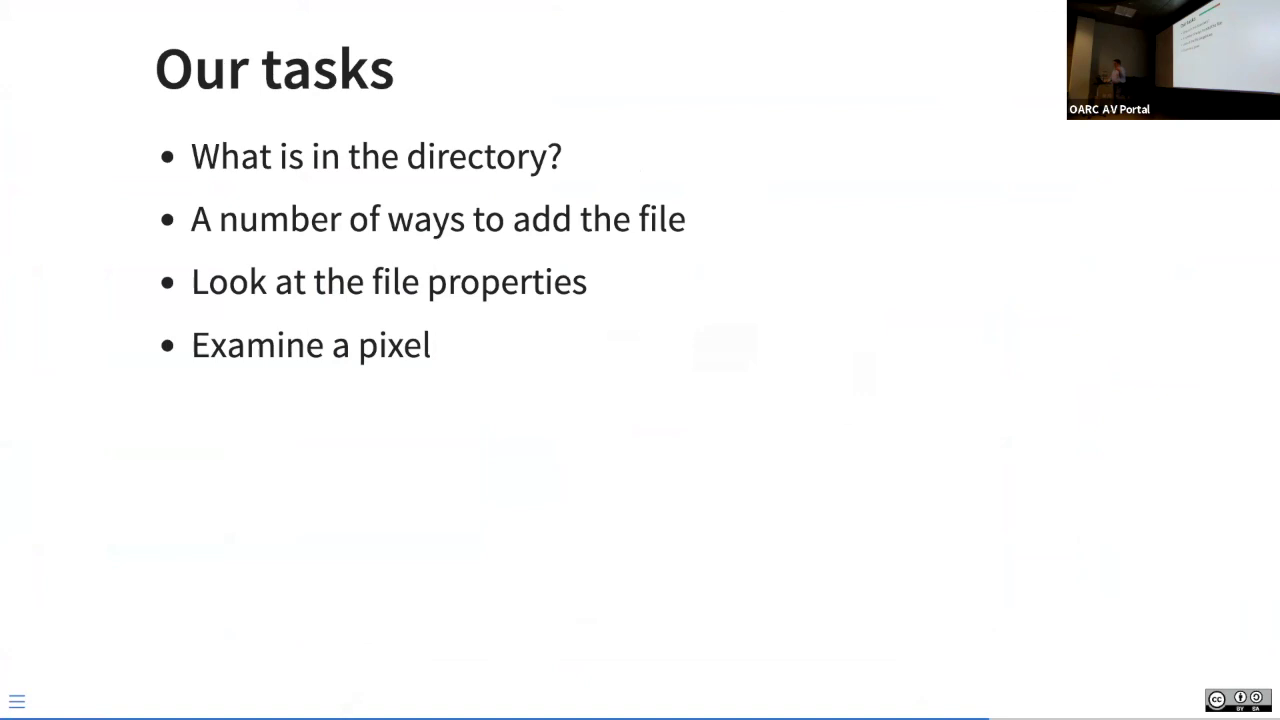
{"action": "key", "text": "super+Tab"}
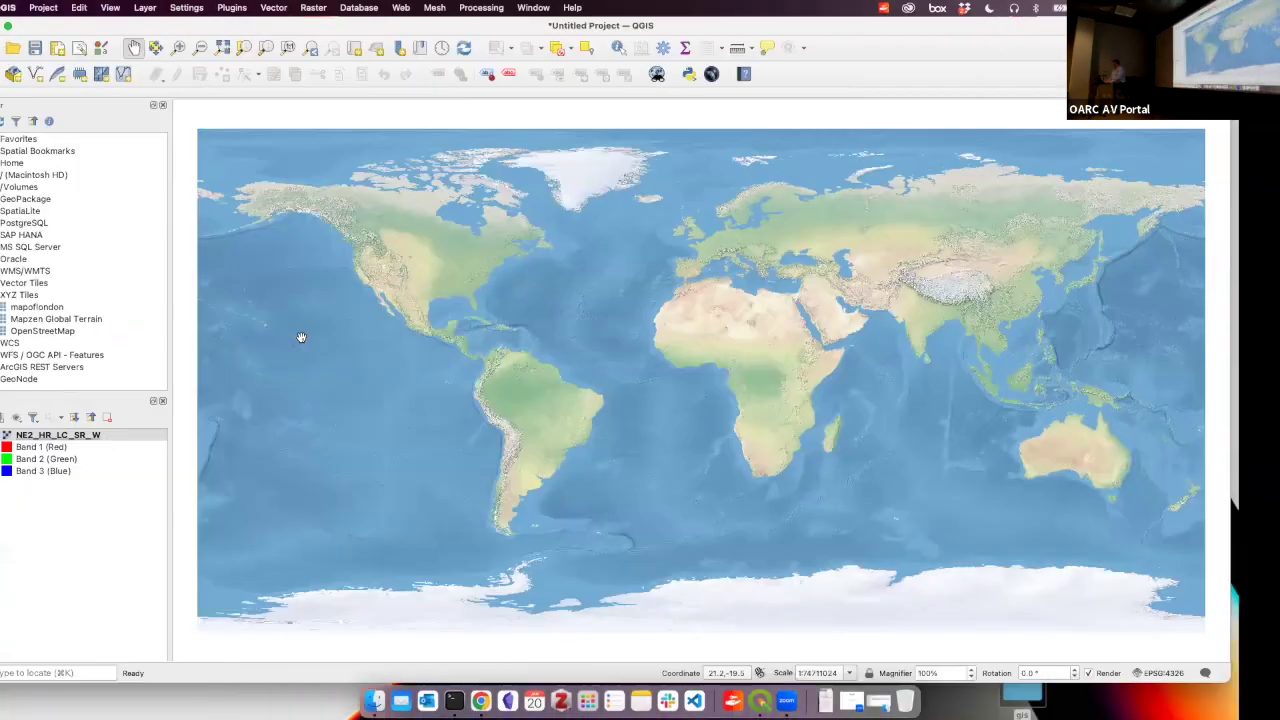
In the NE2_HR_LC_SR_W layer's properties, try a global opacity of 81.1% and restore it to 100%
{"action": "right_click", "coordinate": [150, 437]}
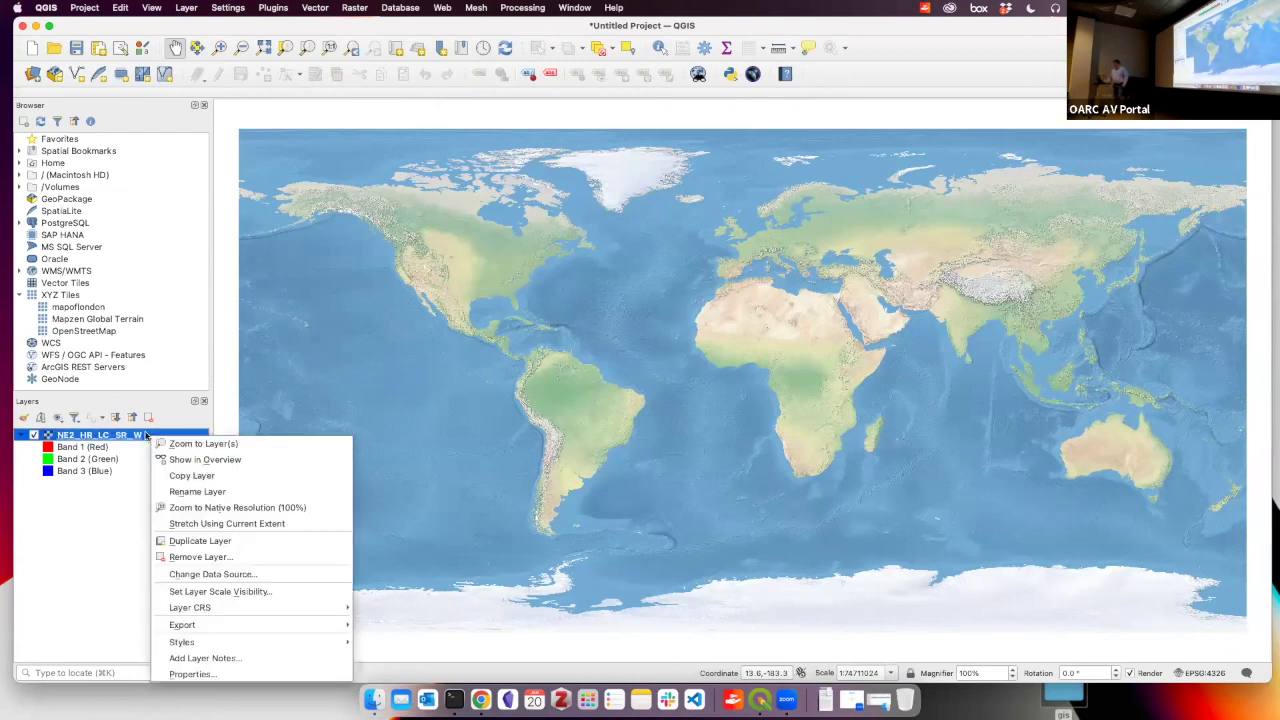
{"action": "left_click", "coordinate": [195, 674]}
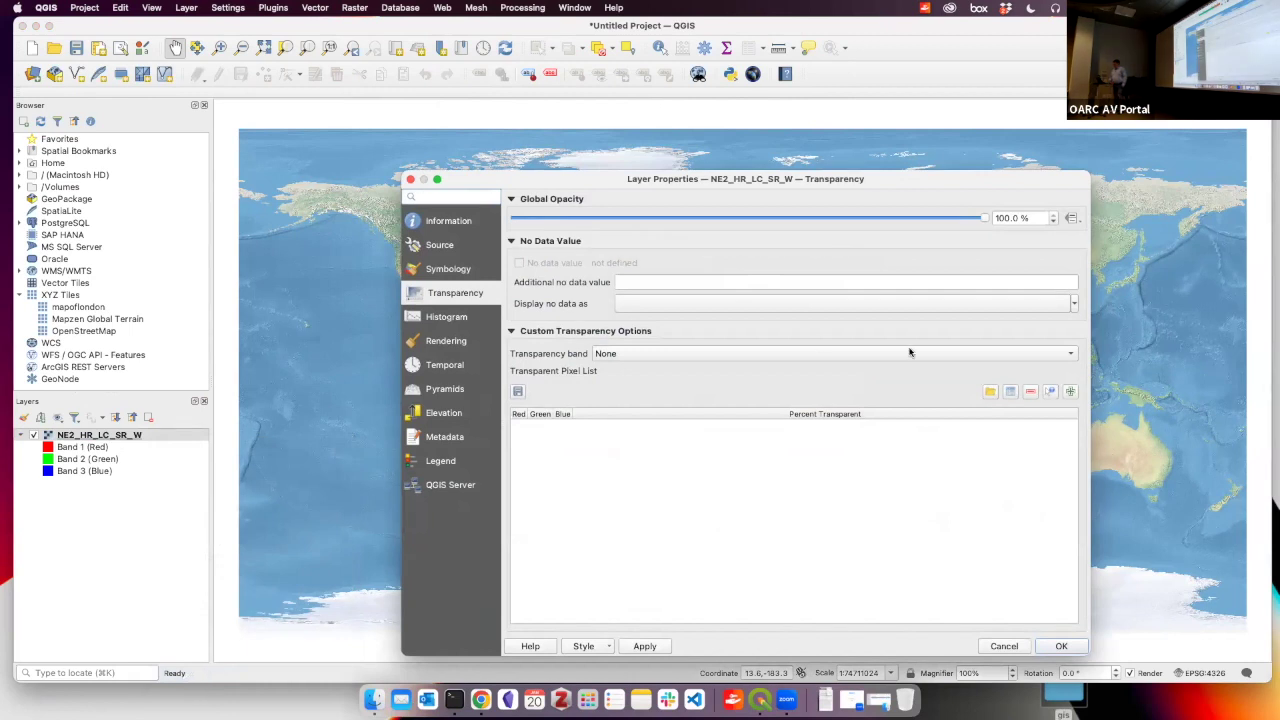
{"action": "left_click", "coordinate": [895, 217]}
{"action": "left_click", "coordinate": [645, 646]}
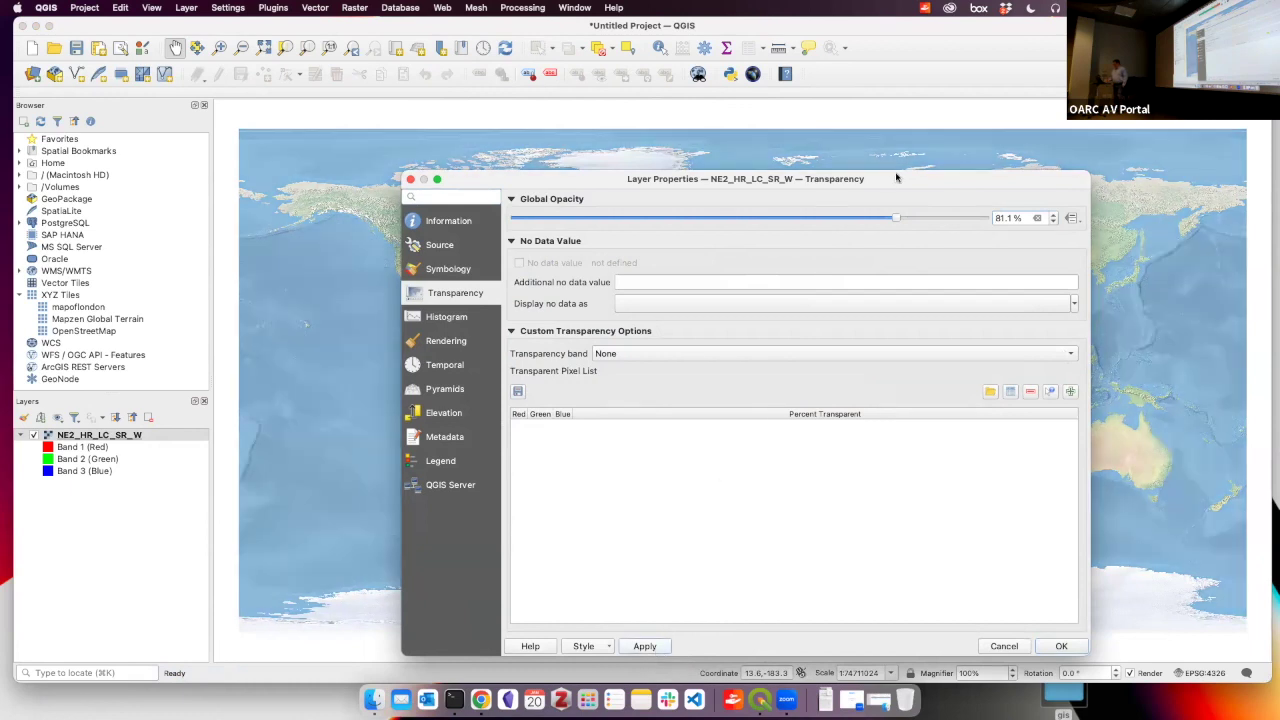
{"action": "left_click_drag", "start_coordinate": [897, 218], "coordinate": [1018, 218]}
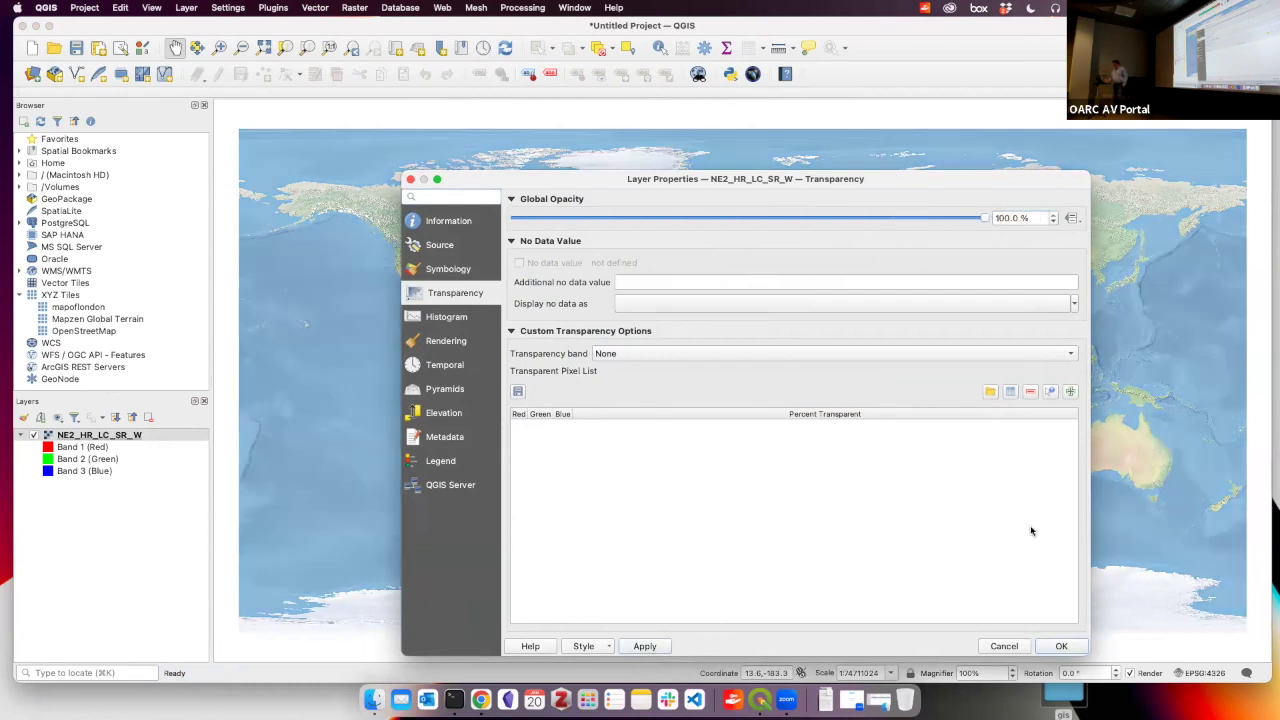
{"action": "left_click", "coordinate": [645, 646]}
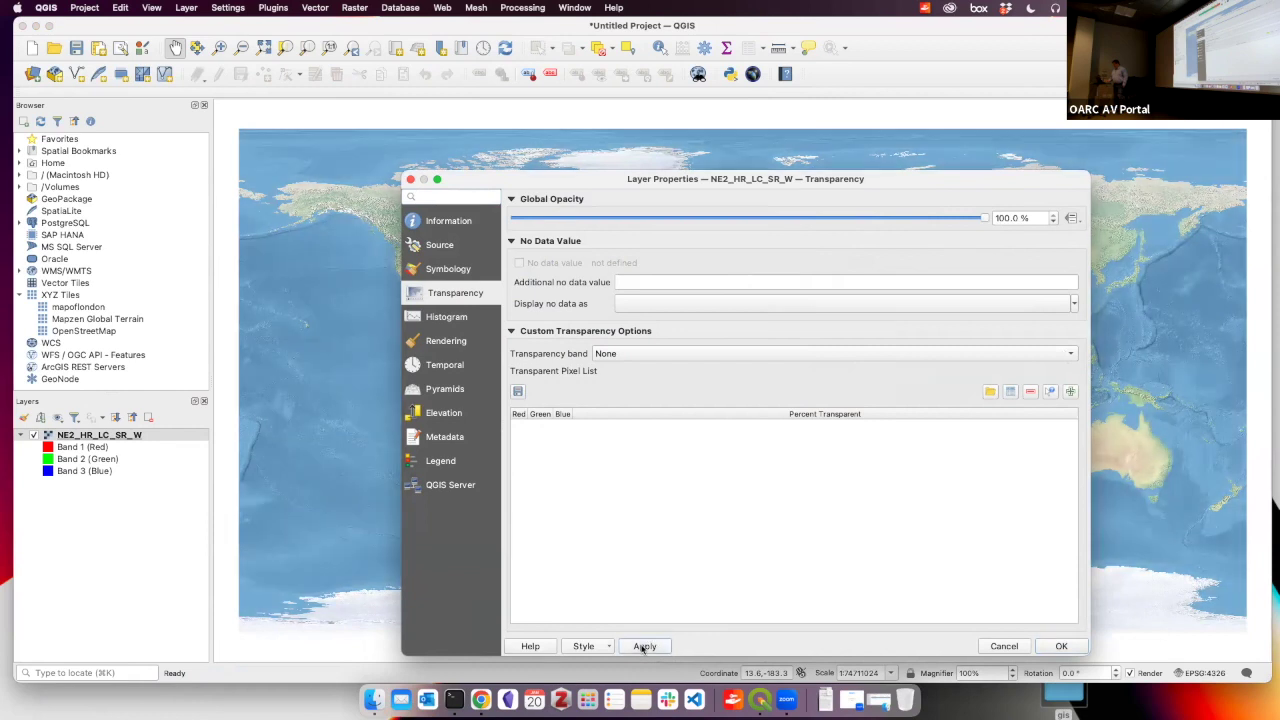
Examine the raster layer's information, including its path, pixel dimensions, band statistics, coordinate reference system and band table
{"action": "left_click", "coordinate": [438, 223]}
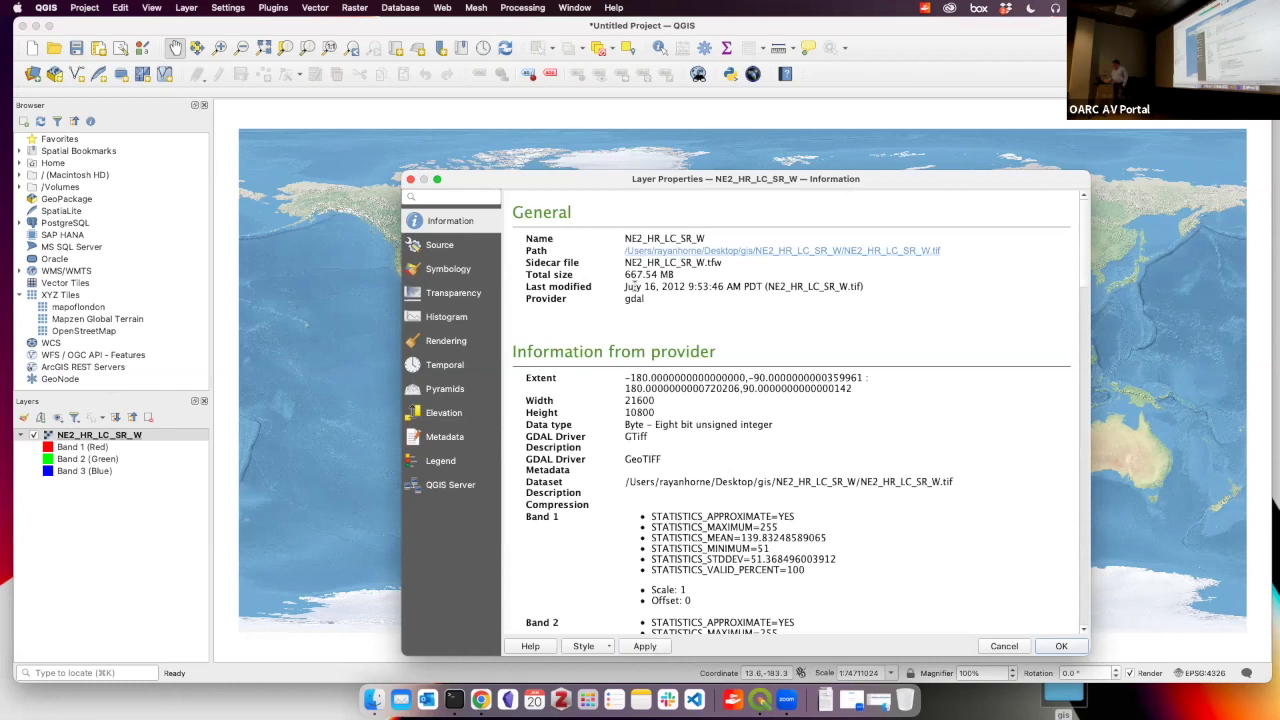
{"action": "scroll", "coordinate": [664, 337], "scroll_direction": "down", "scroll_amount": 5}
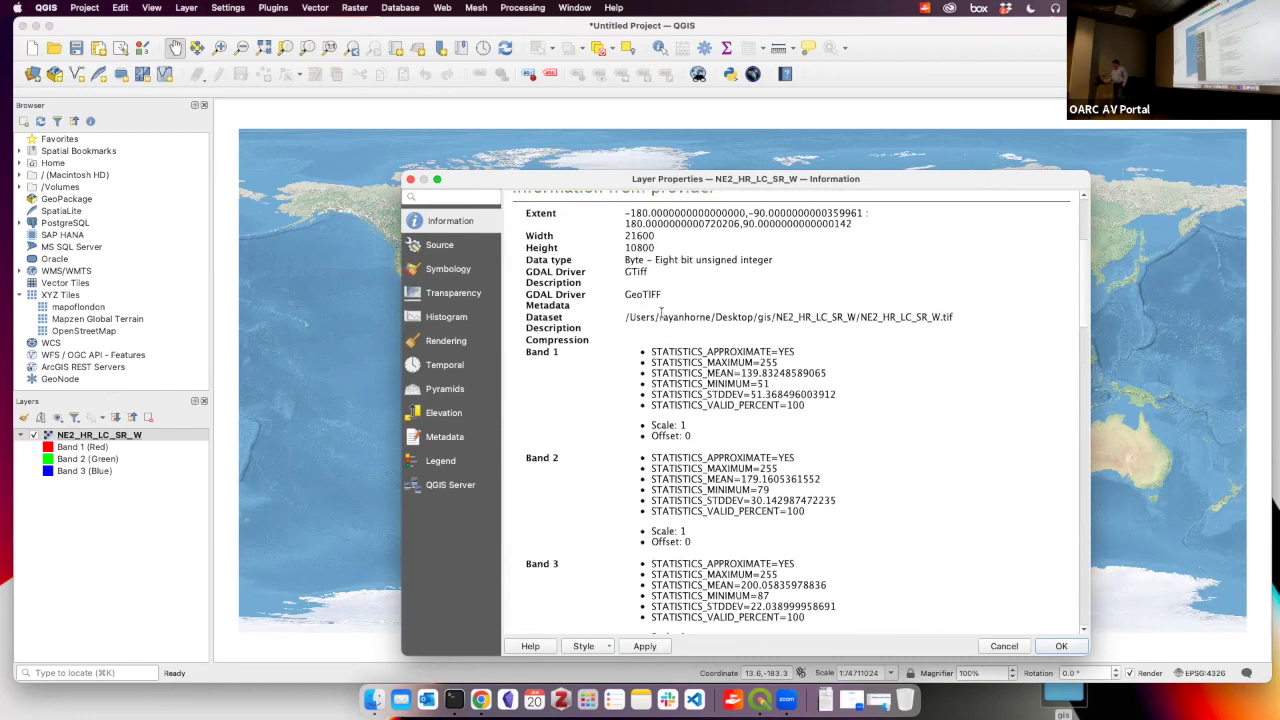
{"action": "left_click_drag", "start_coordinate": [630, 224], "coordinate": [637, 252]}
{"action": "left_click", "coordinate": [637, 253]}
{"action": "scroll", "coordinate": [694, 377], "scroll_direction": "down", "scroll_amount": 3}
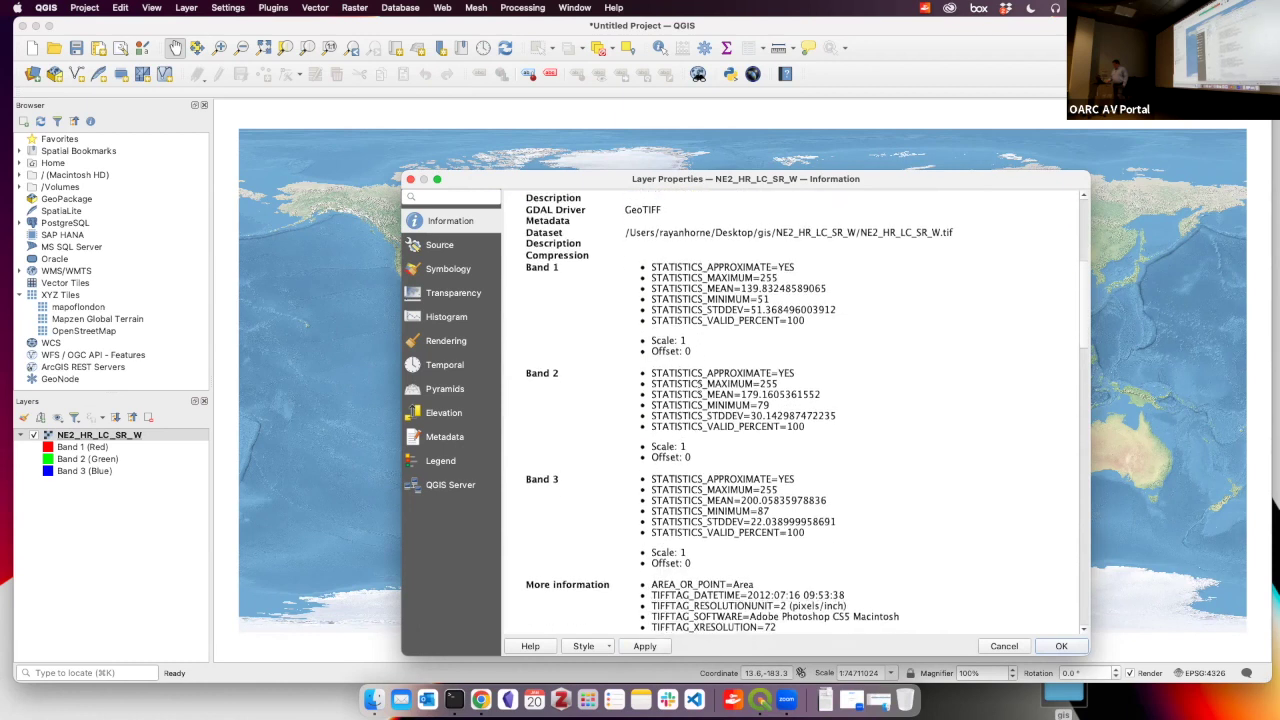
{"action": "scroll", "coordinate": [720, 440], "scroll_direction": "down", "scroll_amount": 15}
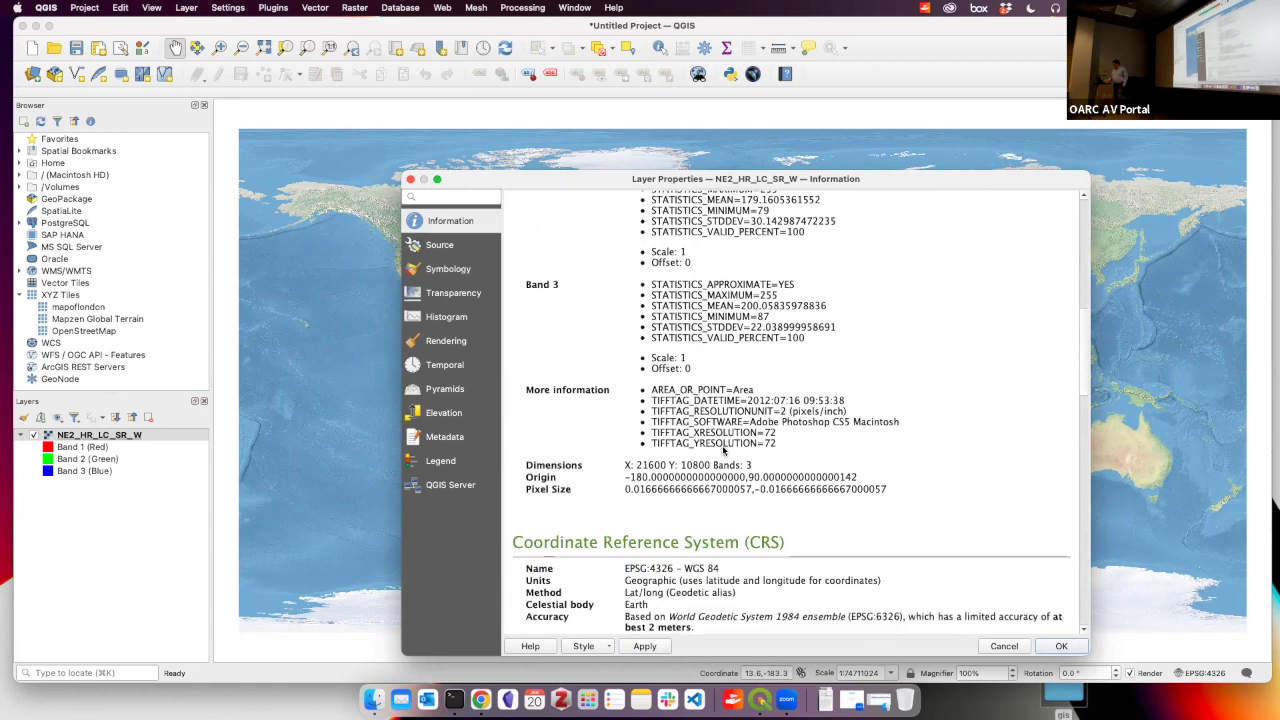
{"action": "scroll", "coordinate": [723, 440], "scroll_direction": "down", "scroll_amount": 1}
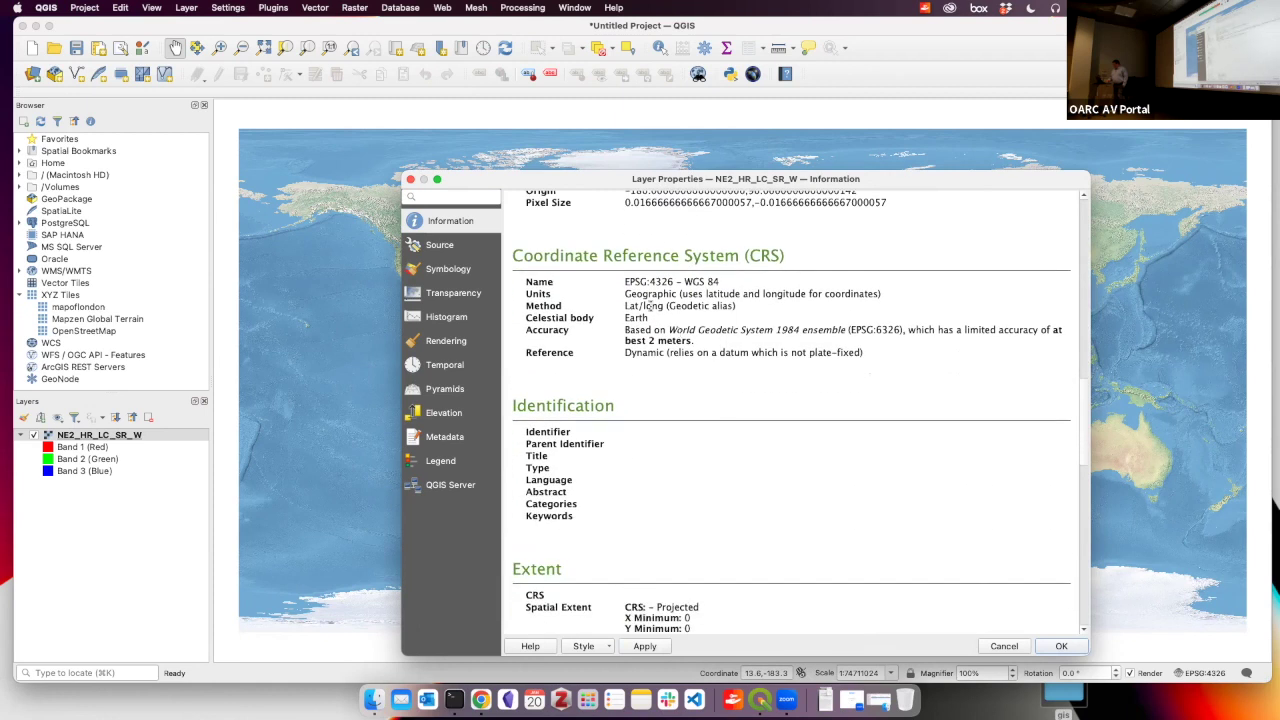
{"action": "triple_click", "coordinate": [600, 255]}
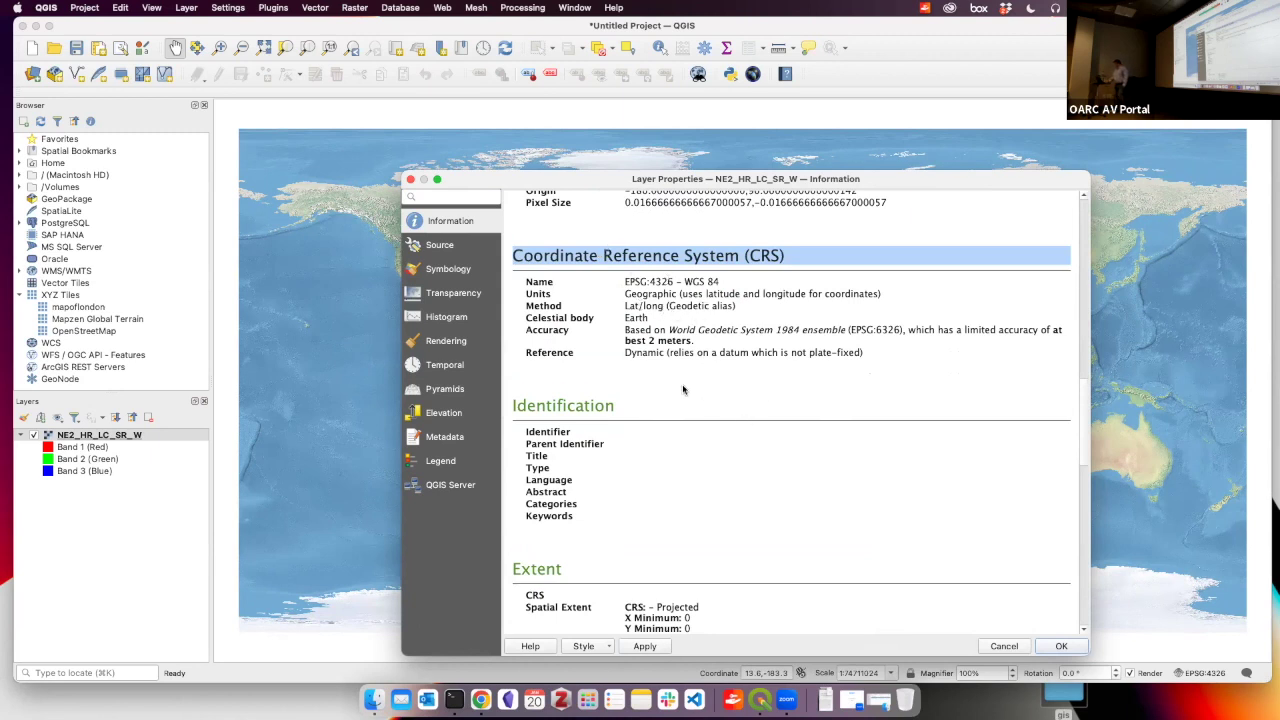
{"action": "scroll", "coordinate": [683, 390], "scroll_direction": "down", "scroll_amount": 10}
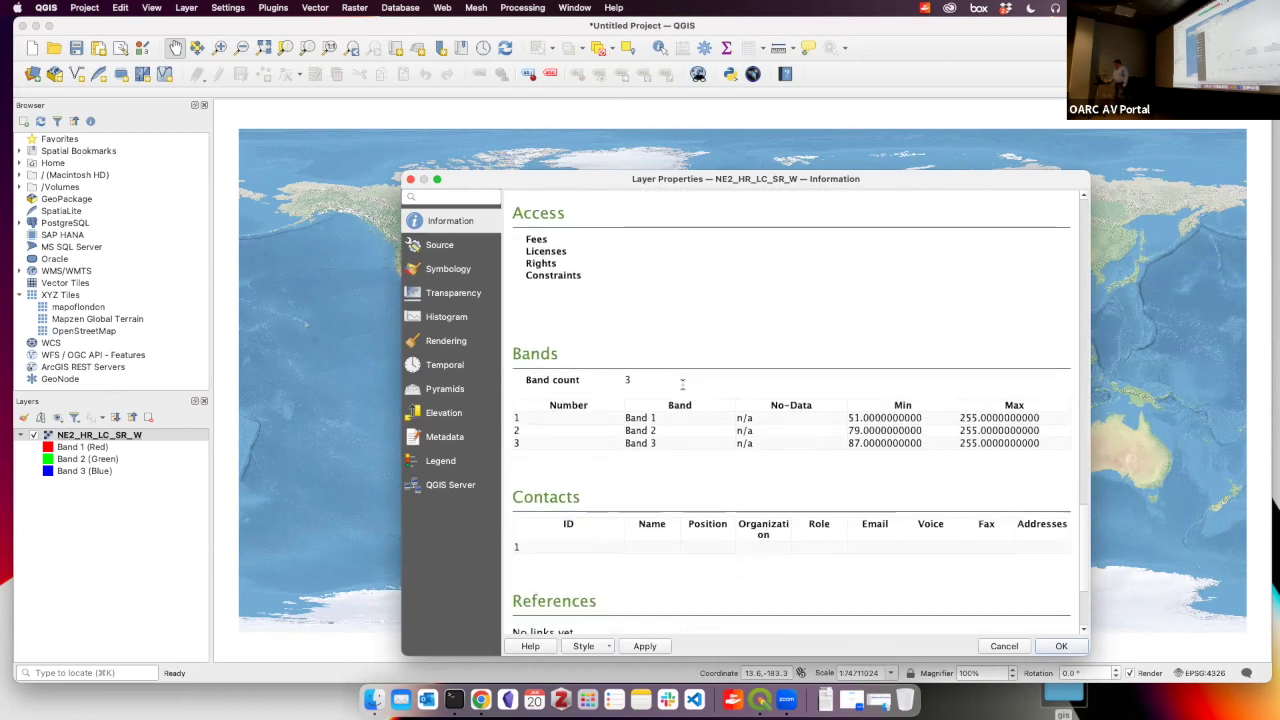
{"action": "scroll", "coordinate": [683, 383], "scroll_direction": "down", "scroll_amount": 1}
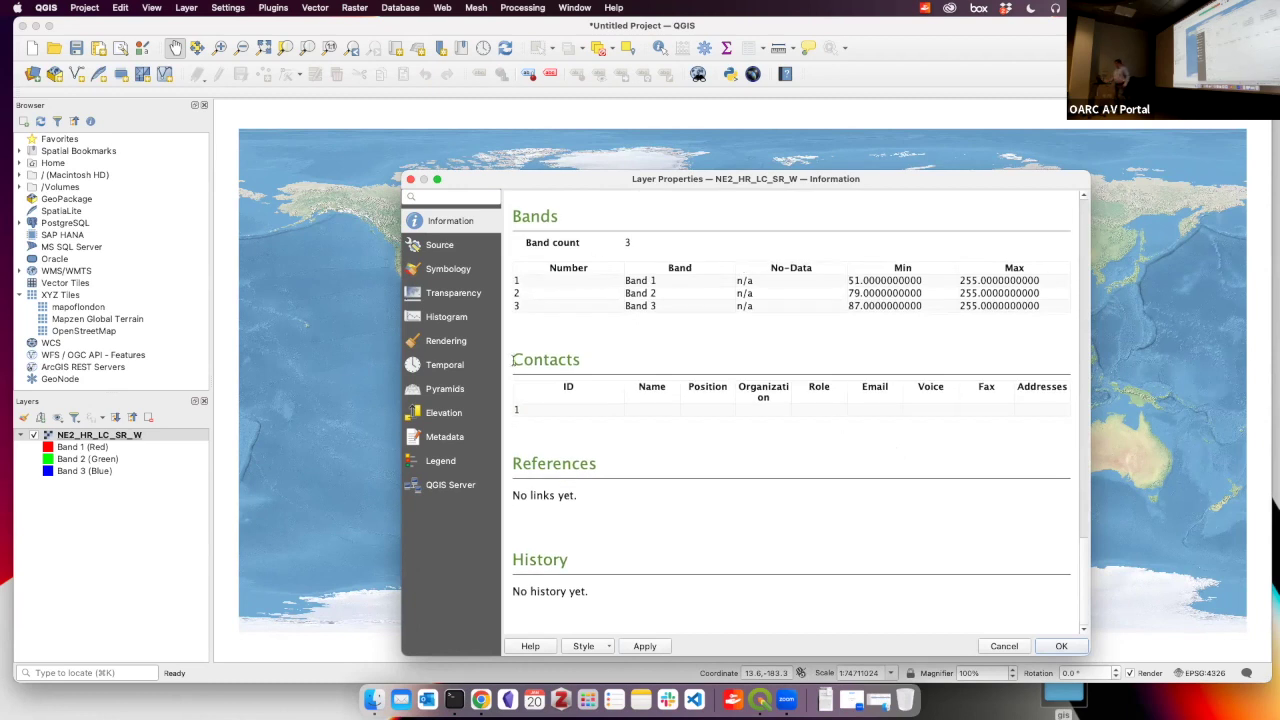
Review the layer's symbology and the band choices for the red channel, and close the properties without changes
{"action": "left_click", "coordinate": [470, 274]}
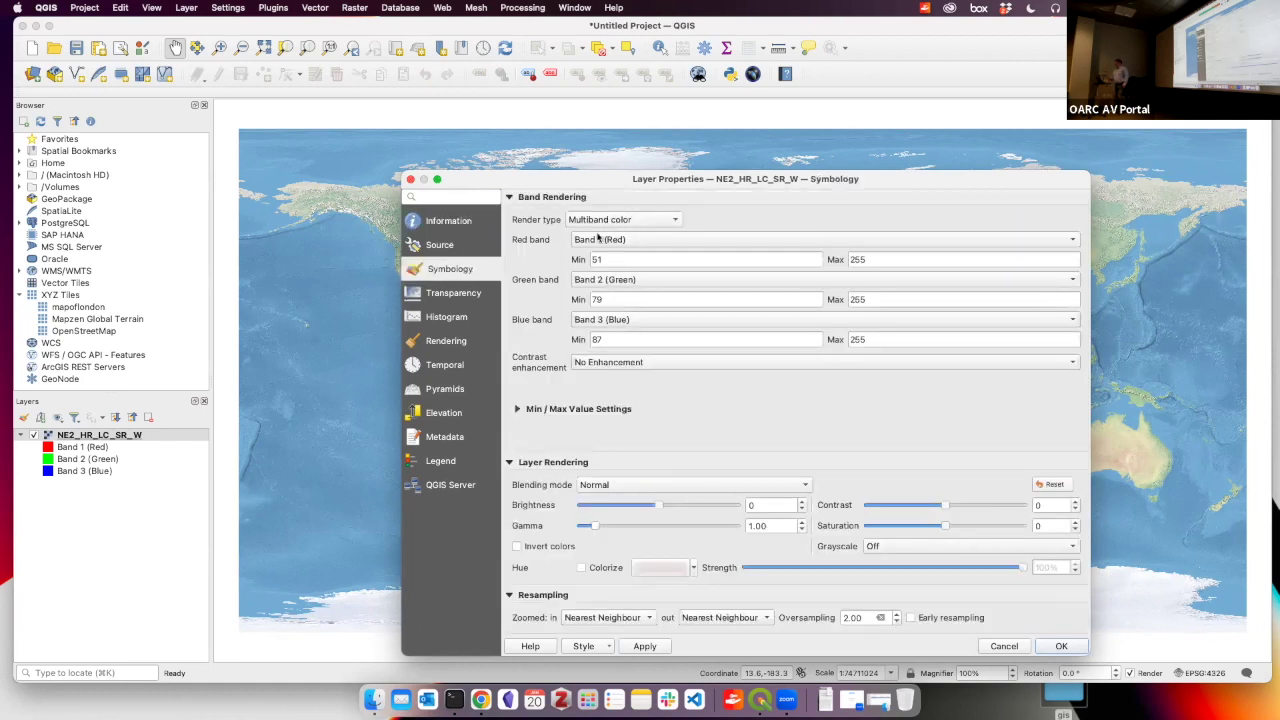
{"action": "left_click", "coordinate": [654, 246]}
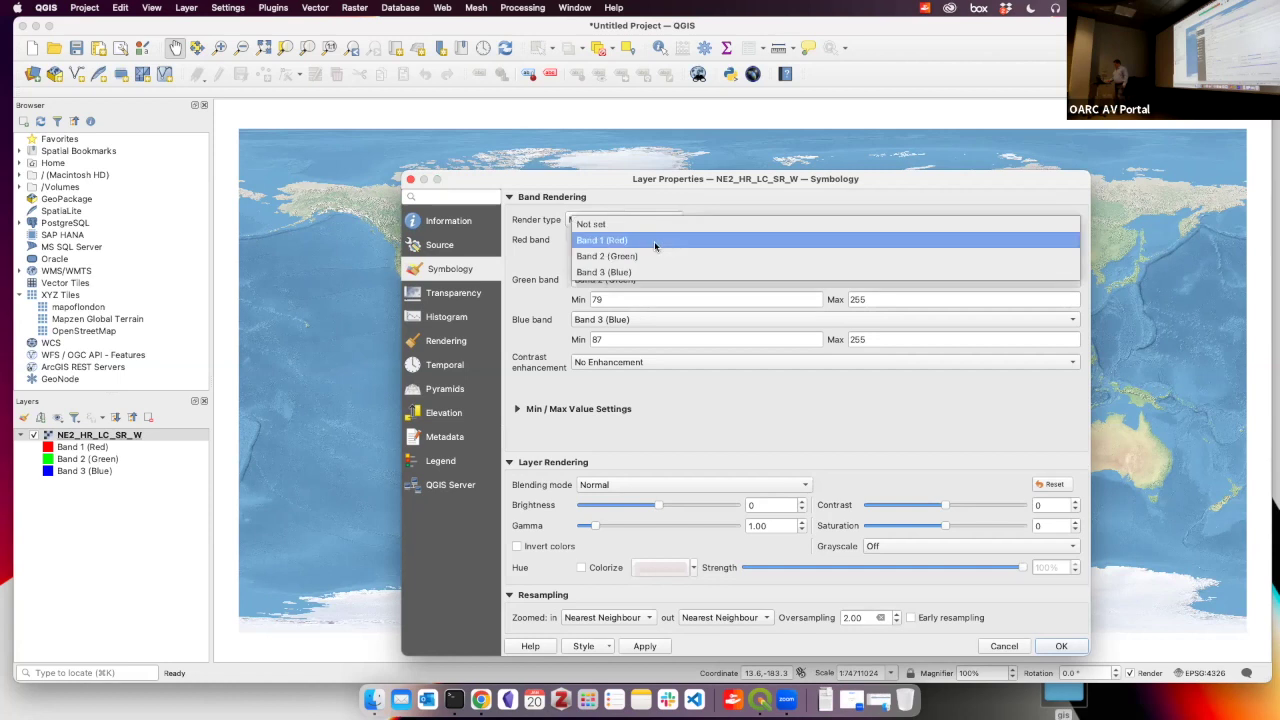
{"action": "left_click", "coordinate": [648, 200]}
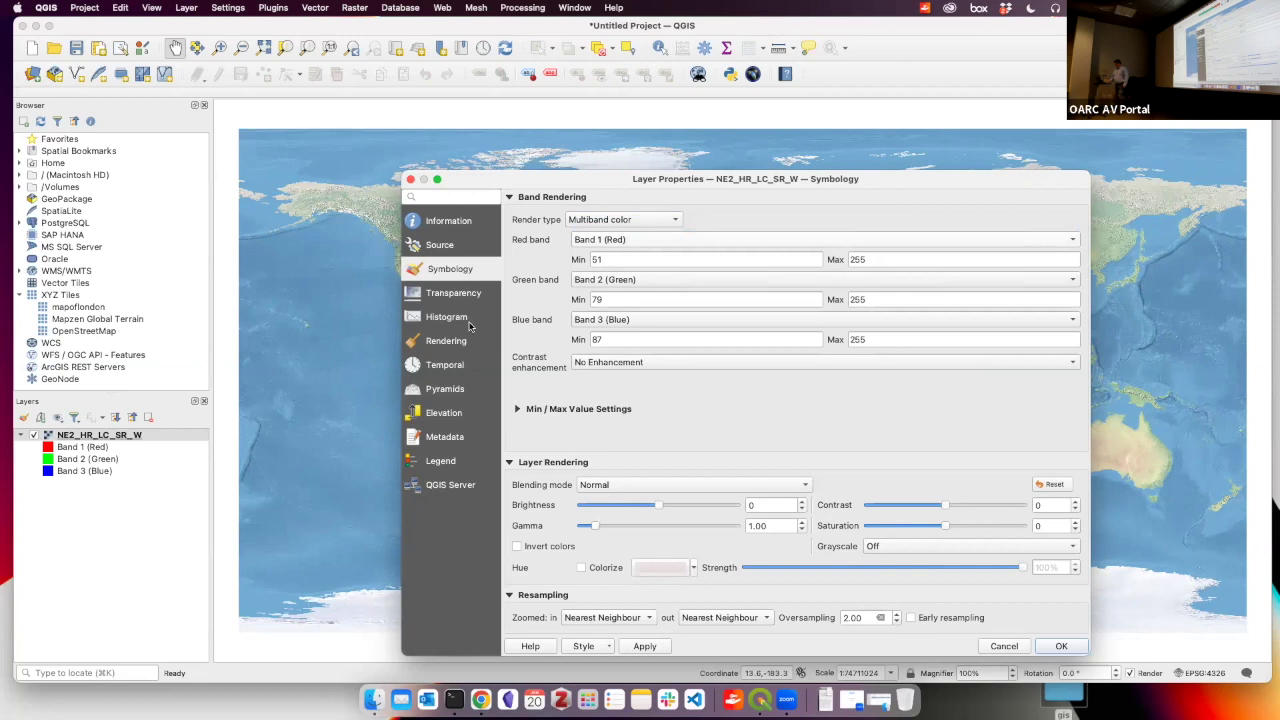
{"action": "left_click", "coordinate": [410, 180]}
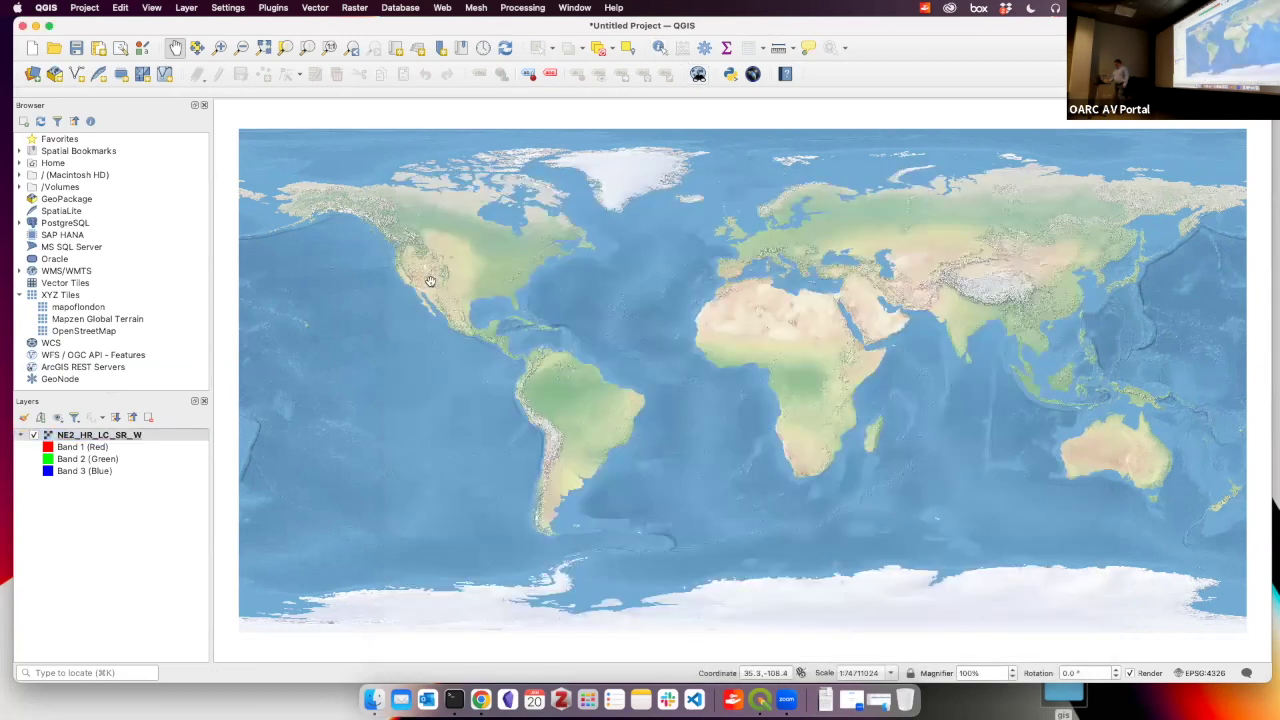
Examine the raster's individual pixels along the Southern California coast around Los Angeles
{"action": "scroll", "coordinate": [416, 290], "scroll_direction": "up", "scroll_amount": 1}
{"action": "scroll", "coordinate": [416, 290], "scroll_direction": "up", "scroll_amount": 3}
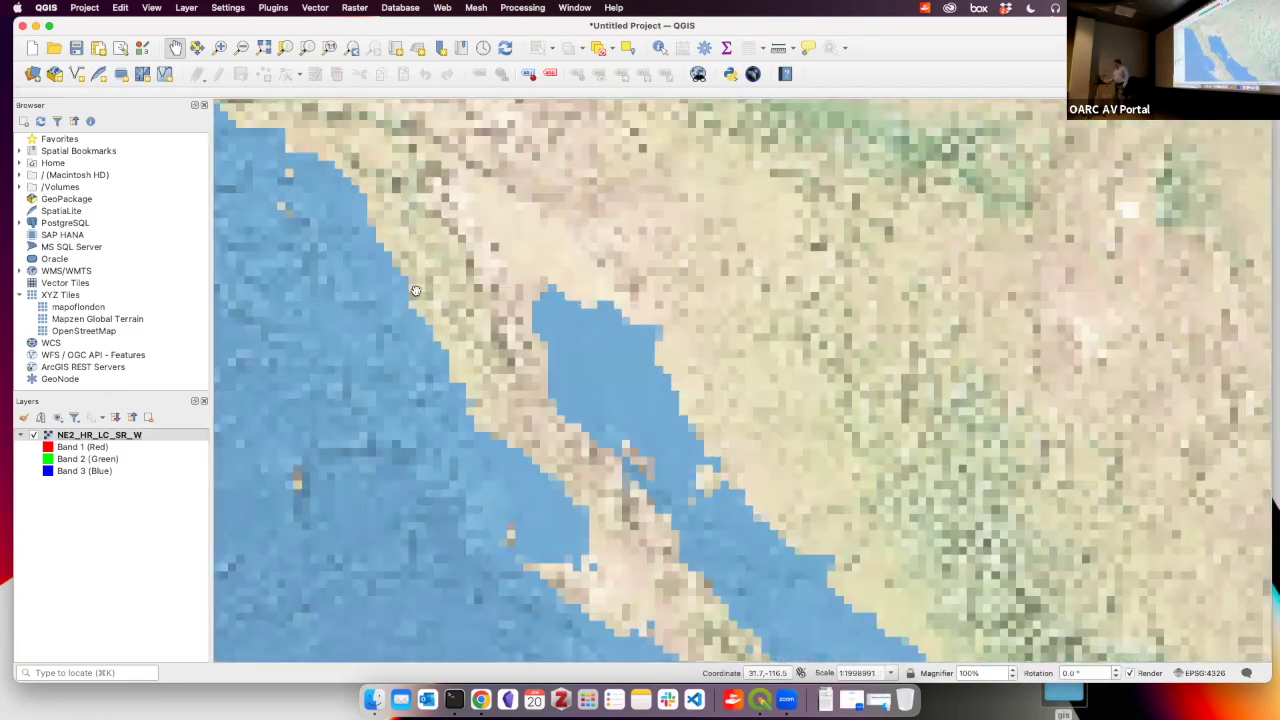
{"action": "left_click_drag", "start_coordinate": [560, 330], "coordinate": [720, 425]}
{"action": "scroll", "coordinate": [720, 425], "scroll_direction": "up", "scroll_amount": 1}
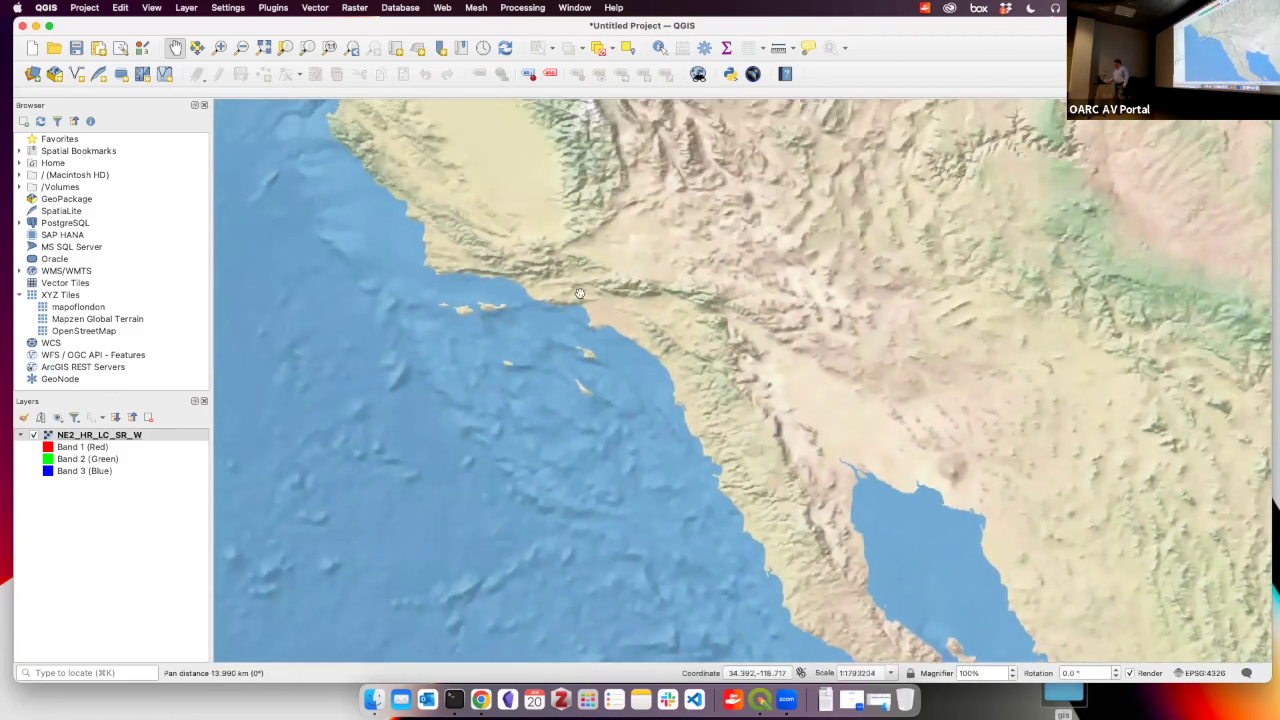
{"action": "scroll", "coordinate": [601, 304], "scroll_direction": "up", "scroll_amount": 1}
{"action": "scroll", "coordinate": [601, 304], "scroll_direction": "up", "scroll_amount": 5}
{"action": "right_click", "coordinate": [583, 341]}
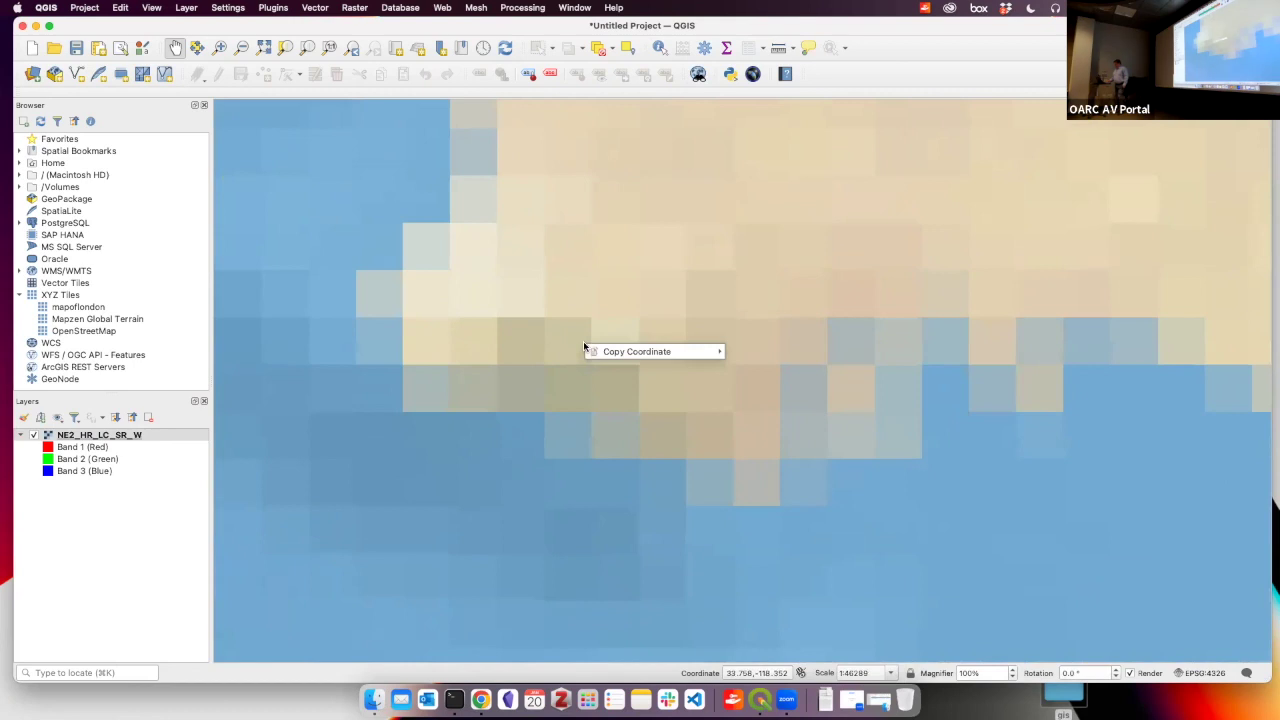
{"action": "left_click", "coordinate": [578, 312]}
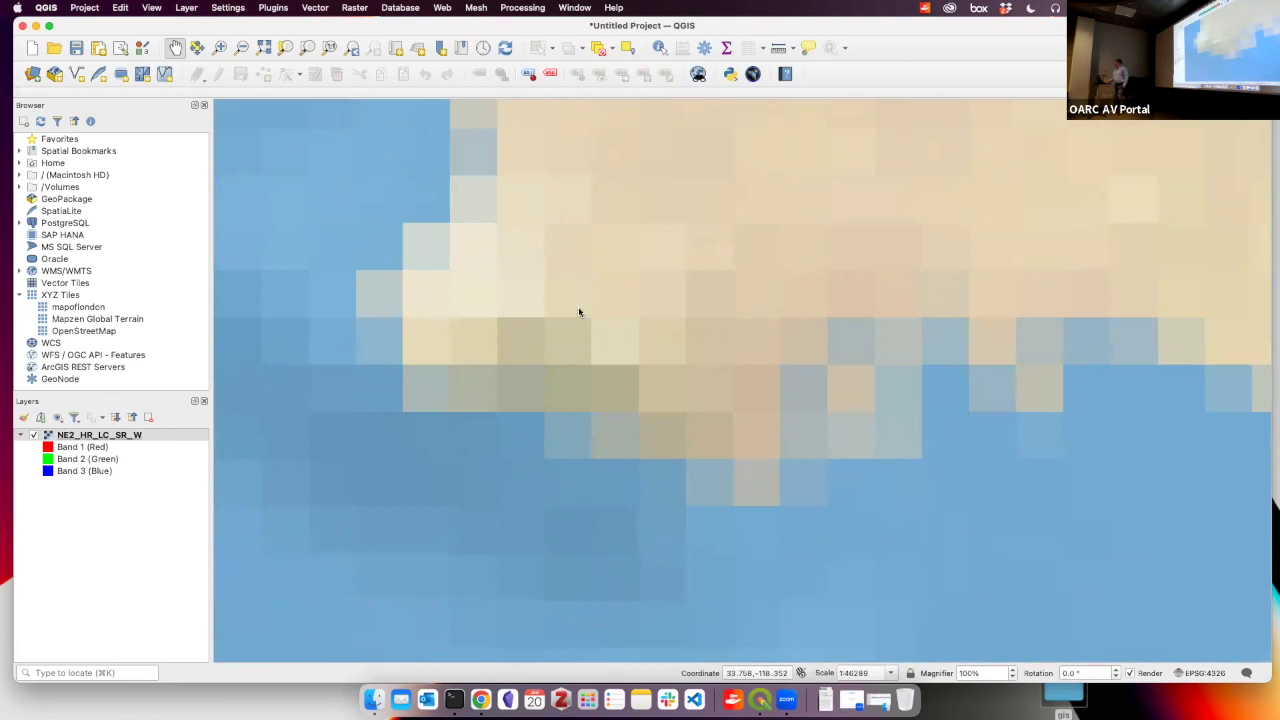
{"action": "scroll", "coordinate": [578, 312], "scroll_direction": "down", "scroll_amount": 2}
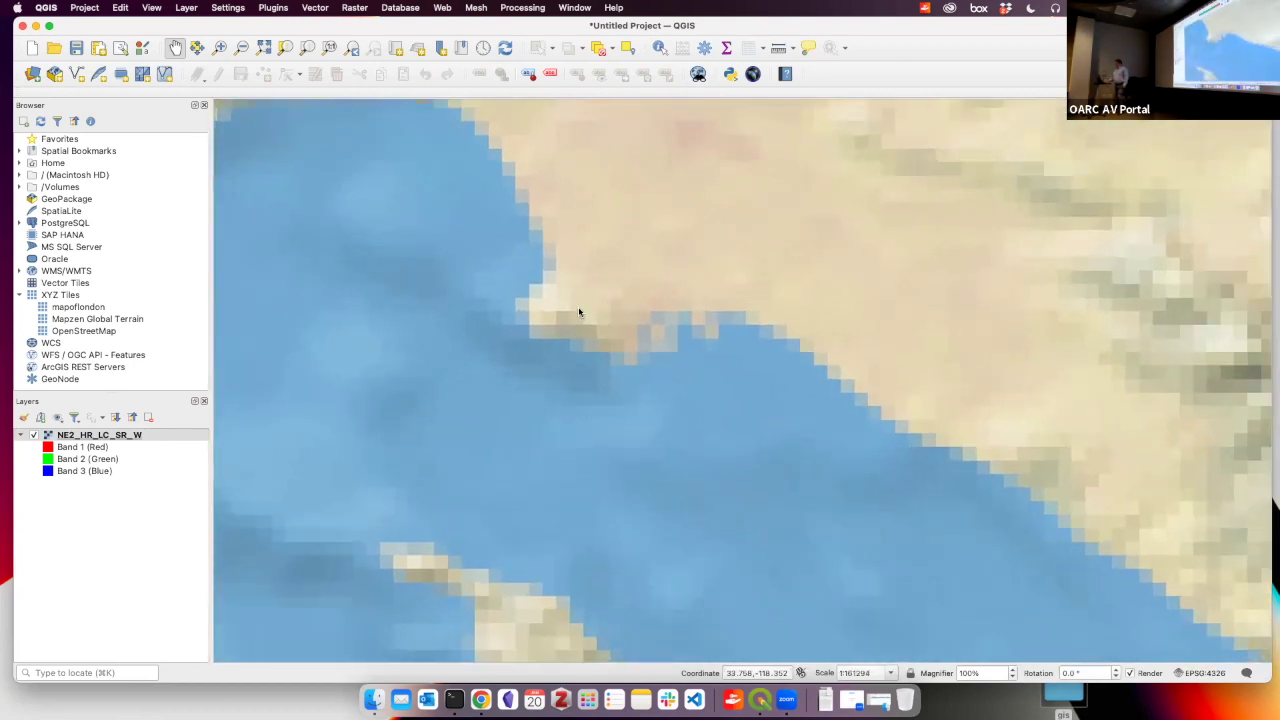
{"action": "scroll", "coordinate": [578, 312], "scroll_direction": "up", "scroll_amount": 1}
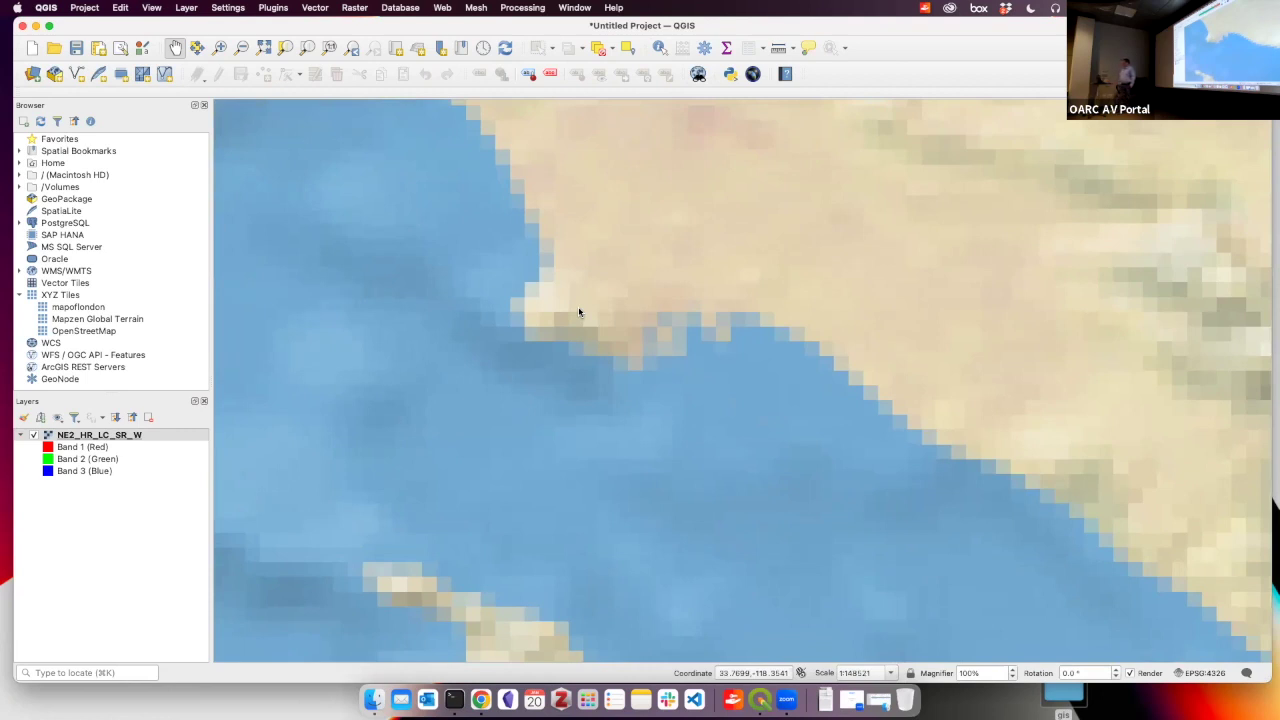
{"action": "scroll", "coordinate": [578, 312], "scroll_direction": "down", "scroll_amount": 1}
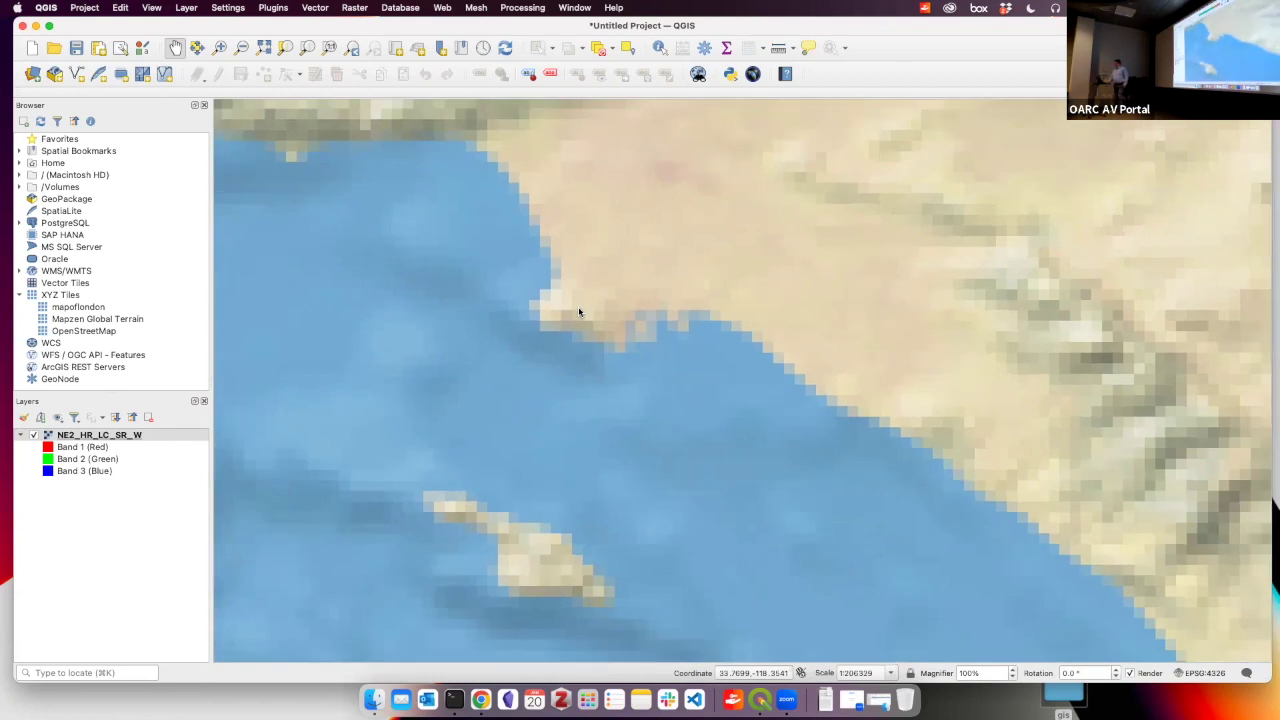
{"action": "left_click_drag", "start_coordinate": [585, 207], "coordinate": [607, 312]}
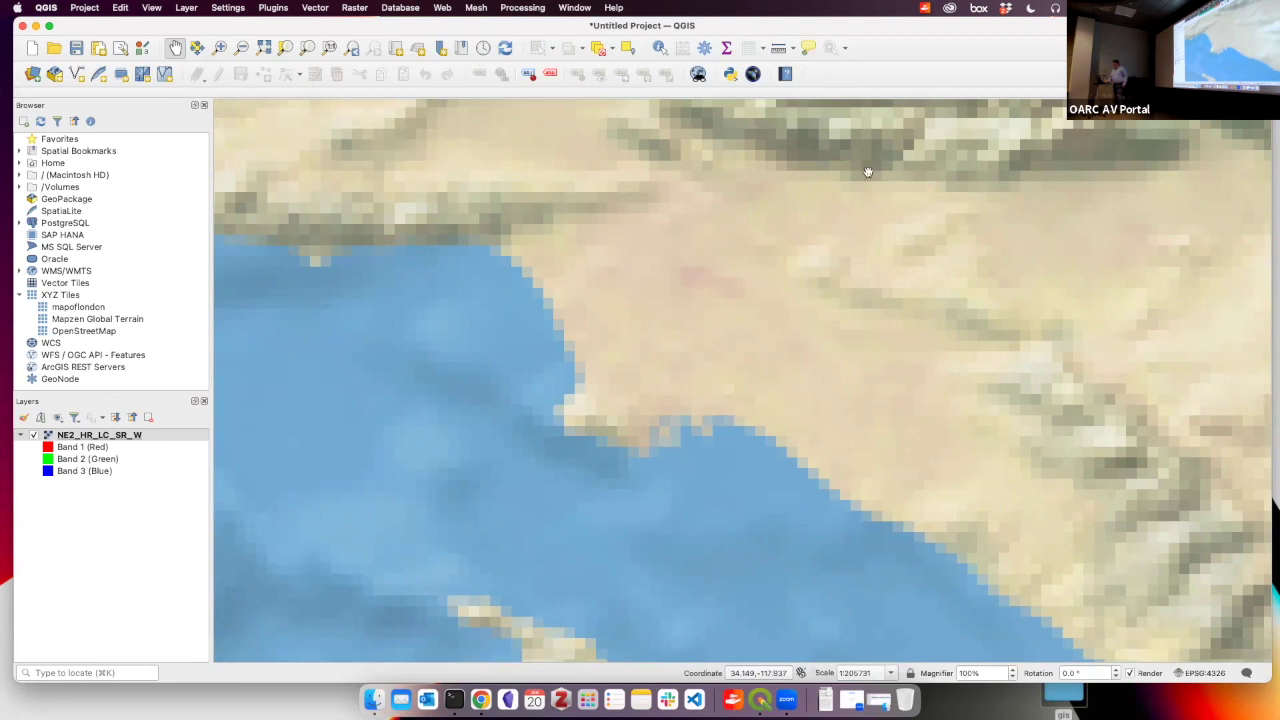
Identify the NE2_HR_LC_SR_W raster's band values at a land pixel in the Los Angeles area
{"action": "left_click_drag", "start_coordinate": [941, 26], "coordinate": [971, 75]}
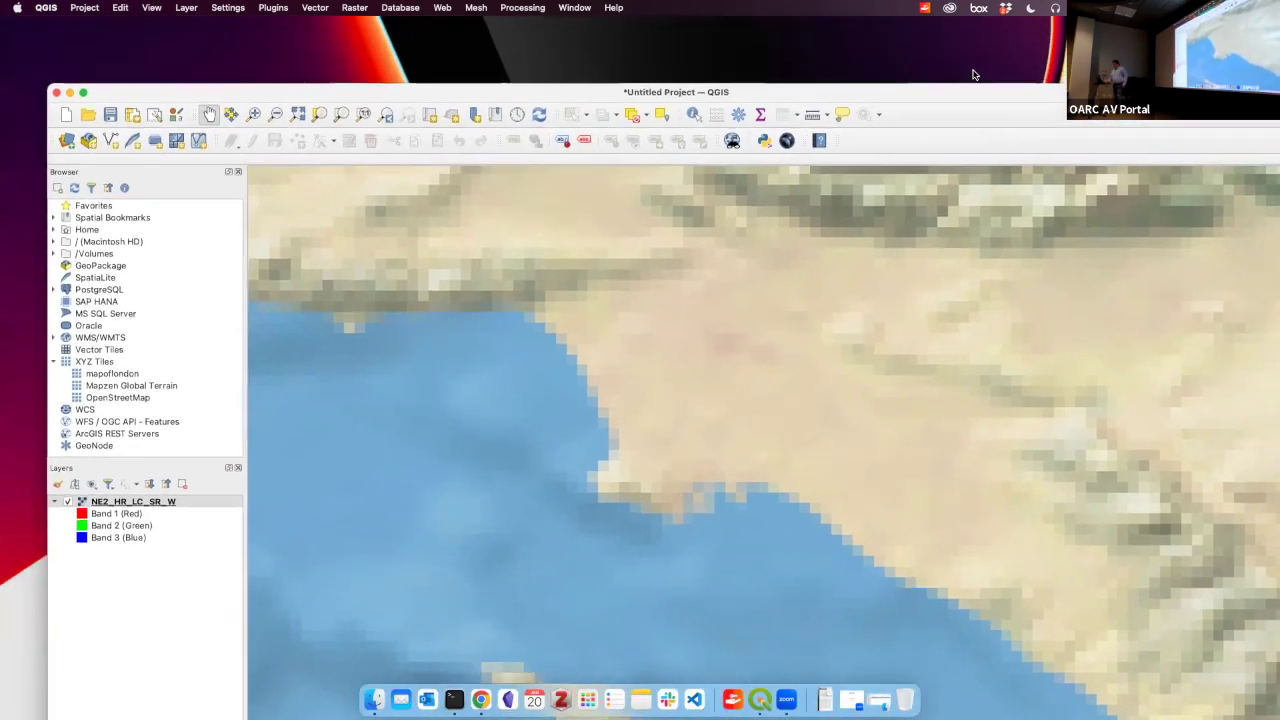
{"action": "left_click", "coordinate": [688, 95]}
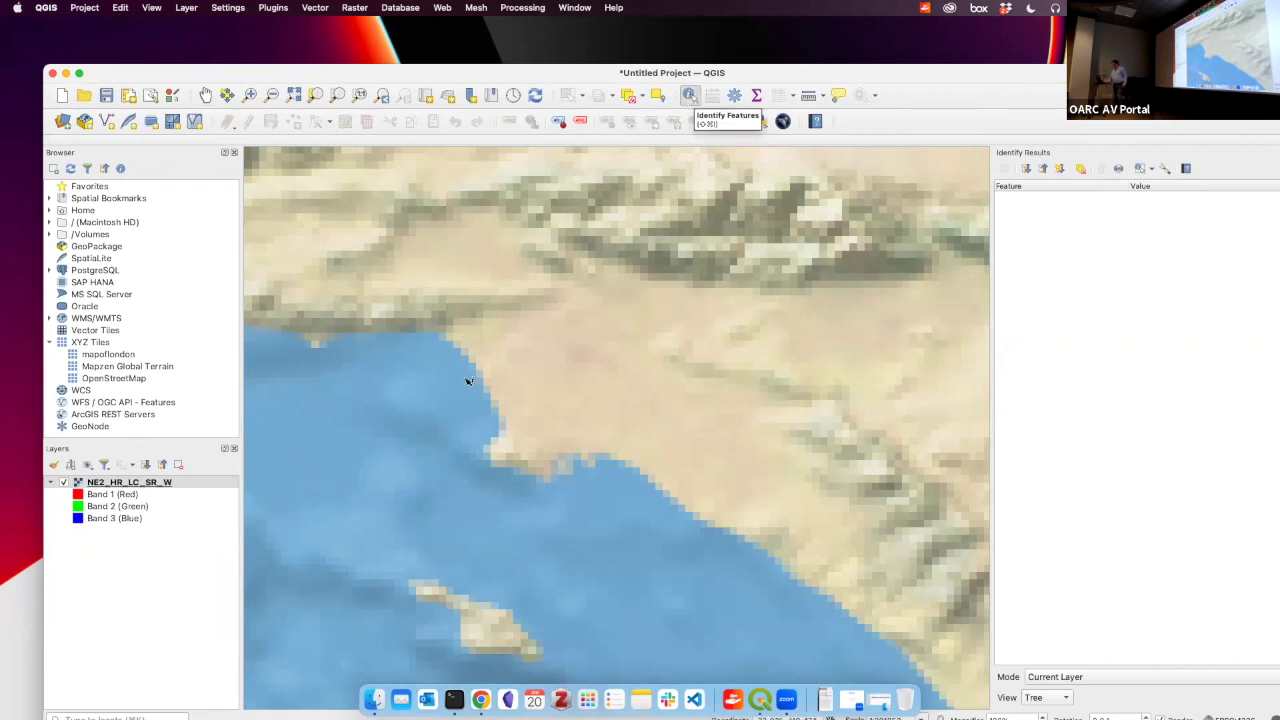
{"action": "left_click", "coordinate": [610, 364]}
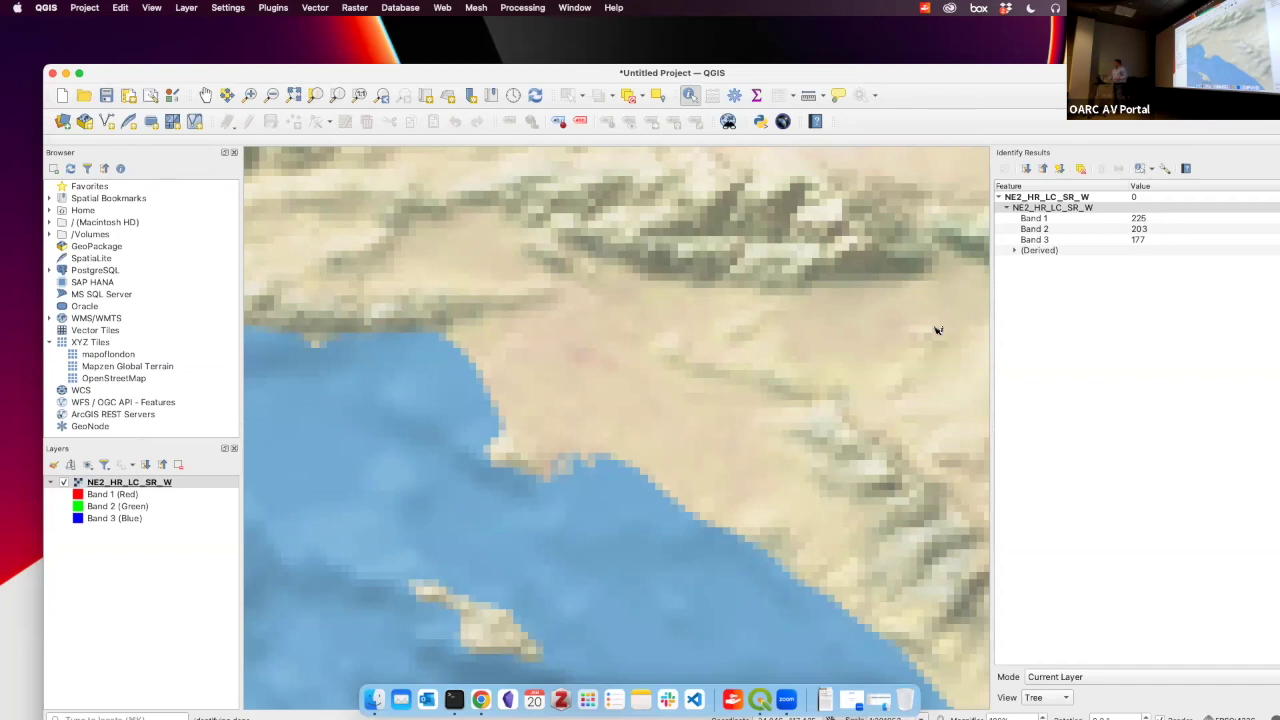
{"action": "left_click_drag", "start_coordinate": [905, 74], "coordinate": [876, 7]}
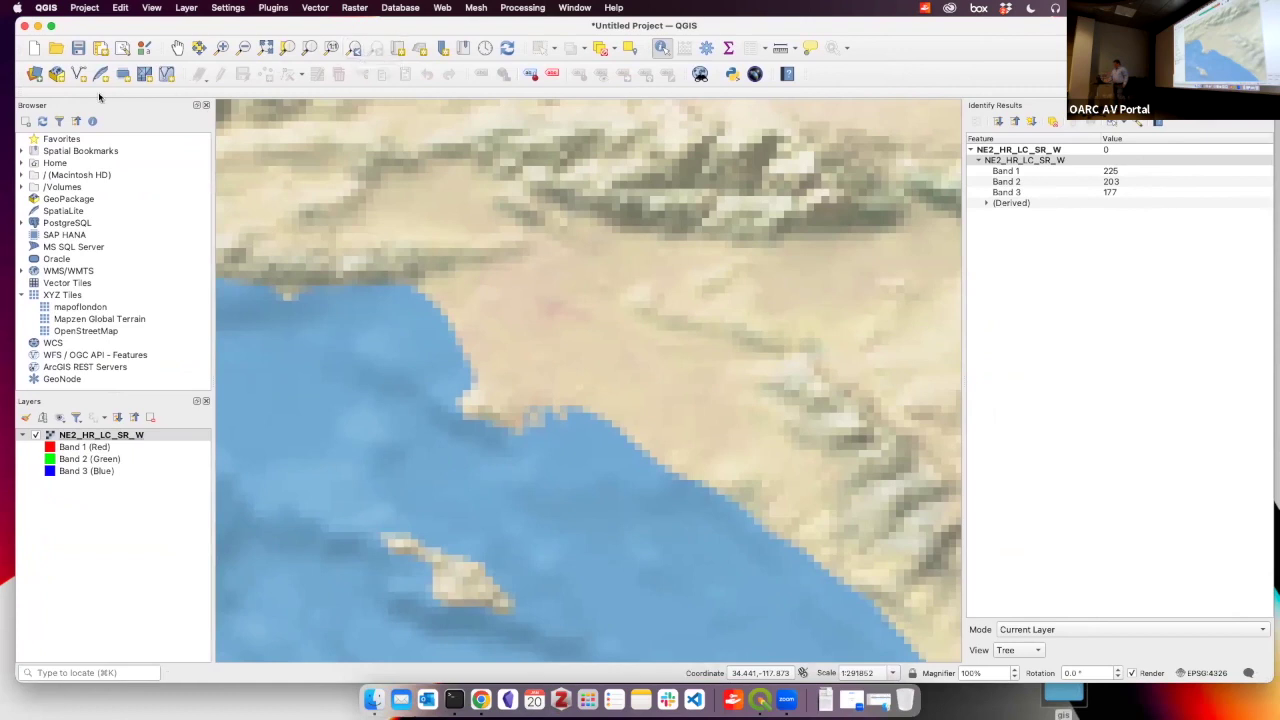
Search the plugin repository for "srtm", view the SRTM-Downloader plugin's details, and close the plugin manager
{"action": "left_click", "coordinate": [270, 7]}
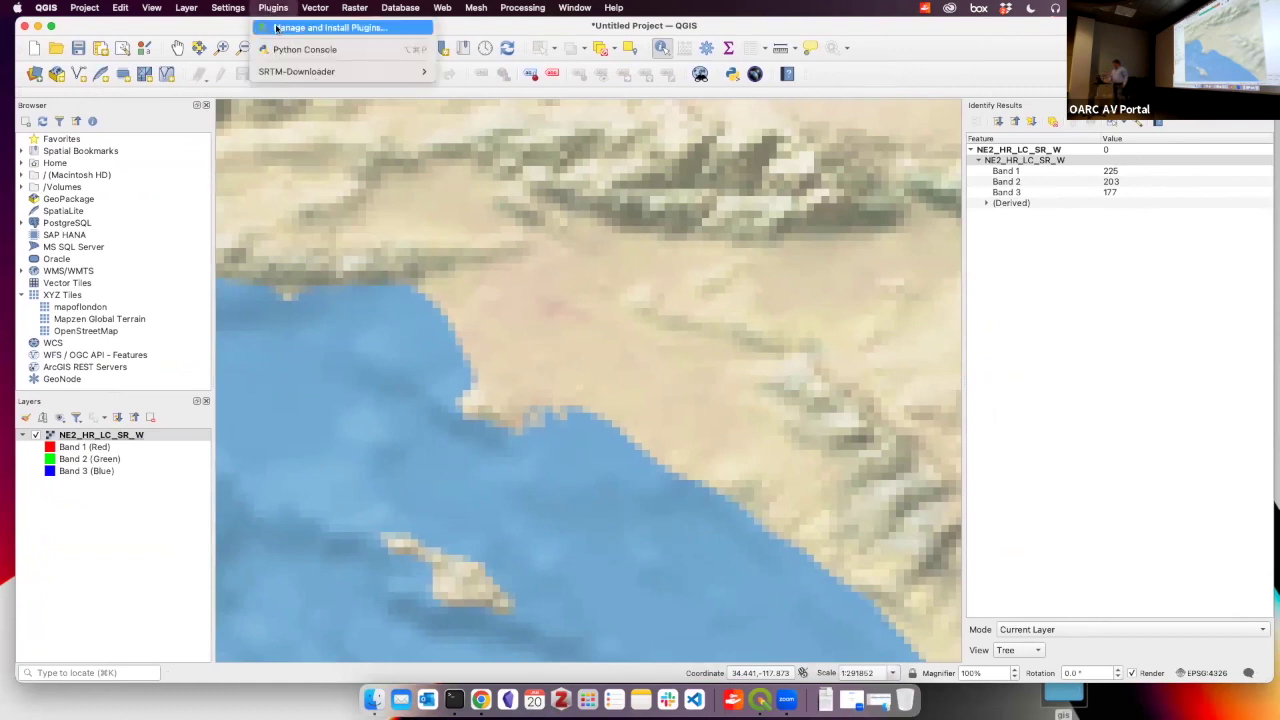
{"action": "left_click", "coordinate": [300, 27]}
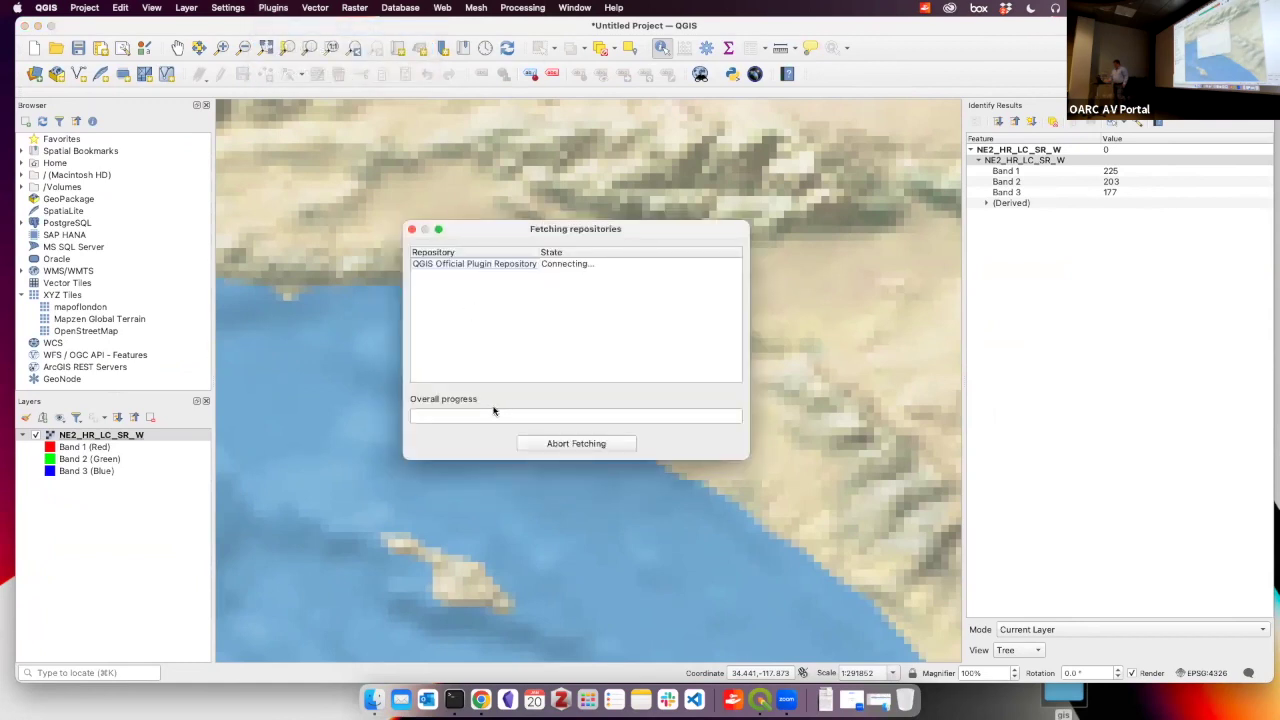
{"action": "type", "text": "srtm"}
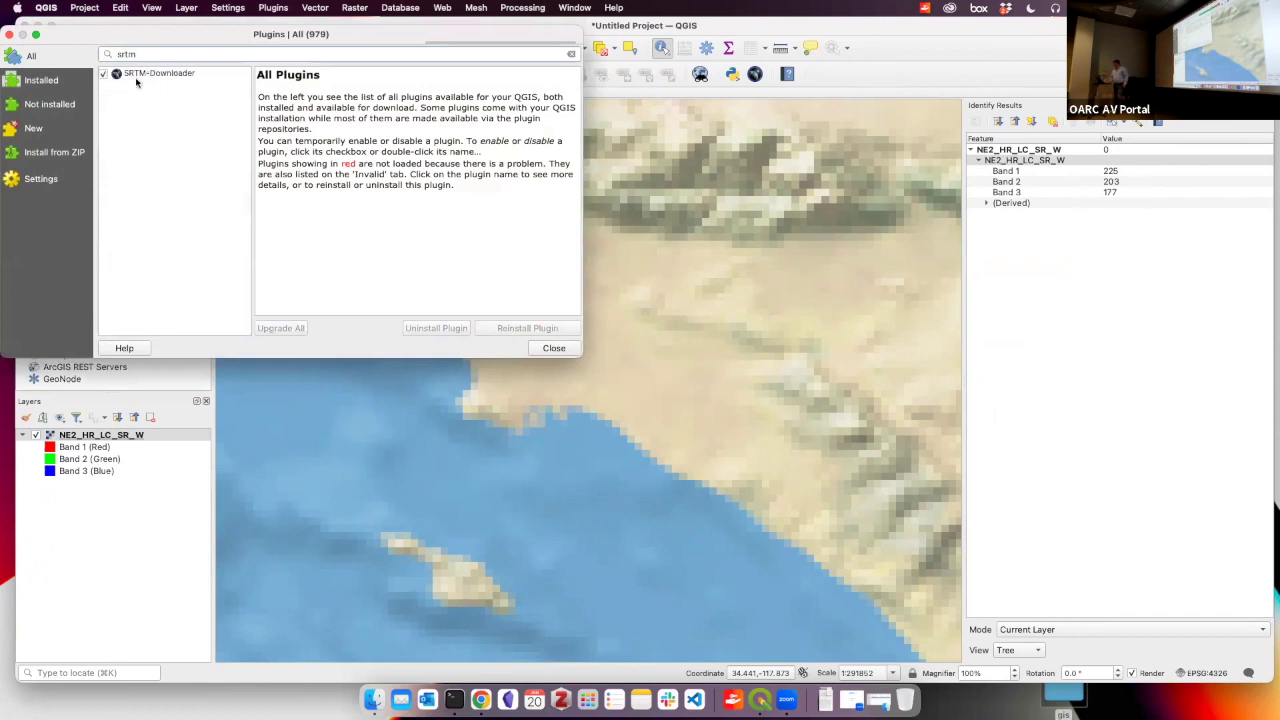
{"action": "left_click", "coordinate": [150, 73]}
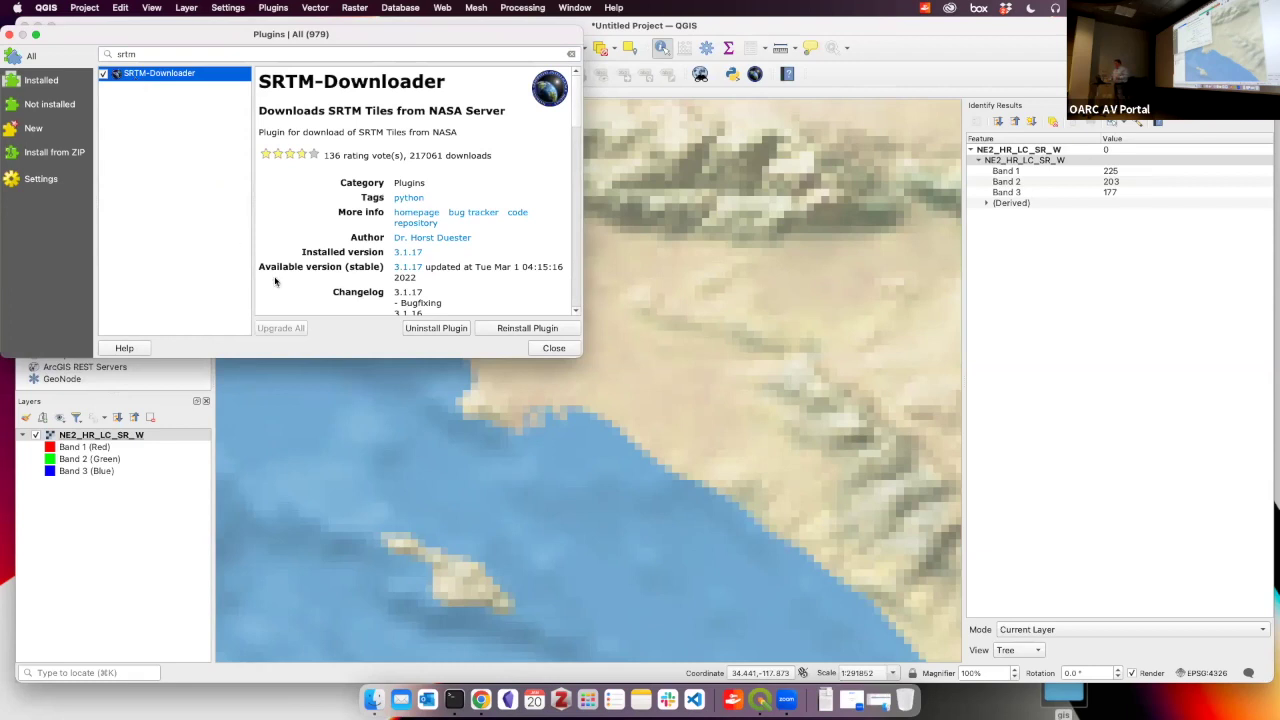
{"action": "left_click", "coordinate": [554, 348]}
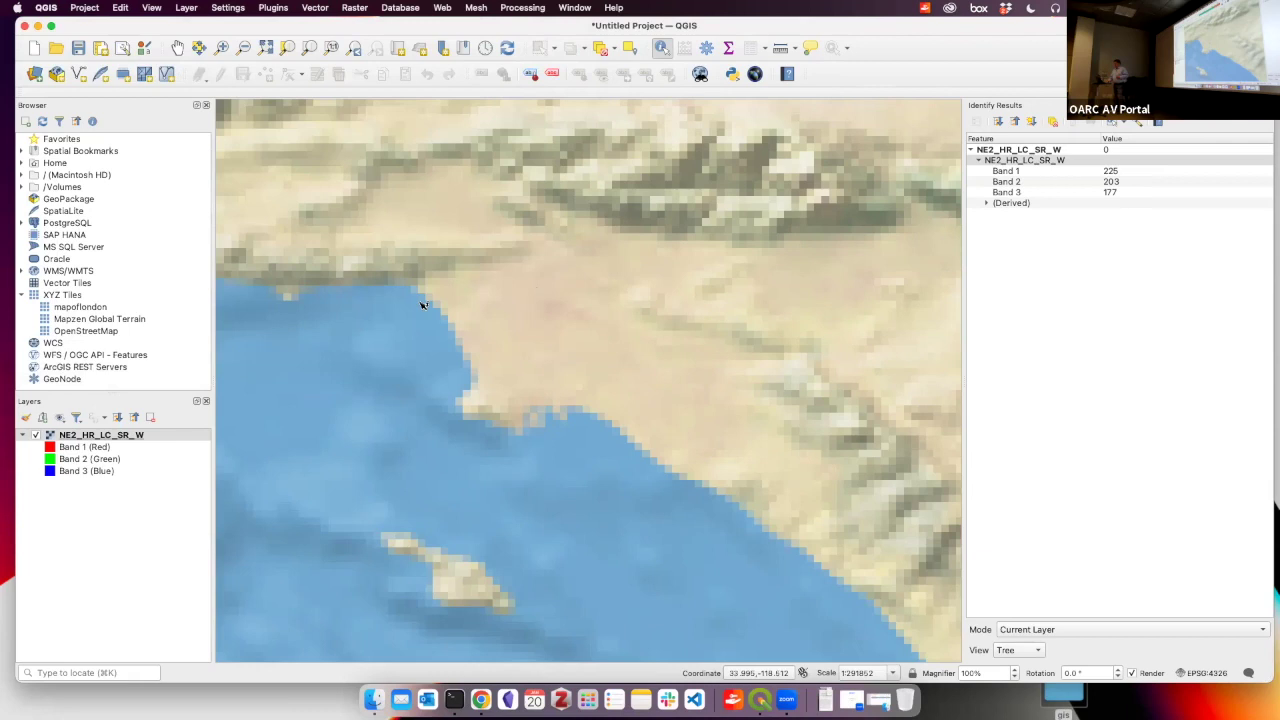
Identify the raster's band values at a pixel along the coast south of Los Angeles
{"action": "scroll", "coordinate": [495, 403], "scroll_direction": "up", "scroll_amount": 1}
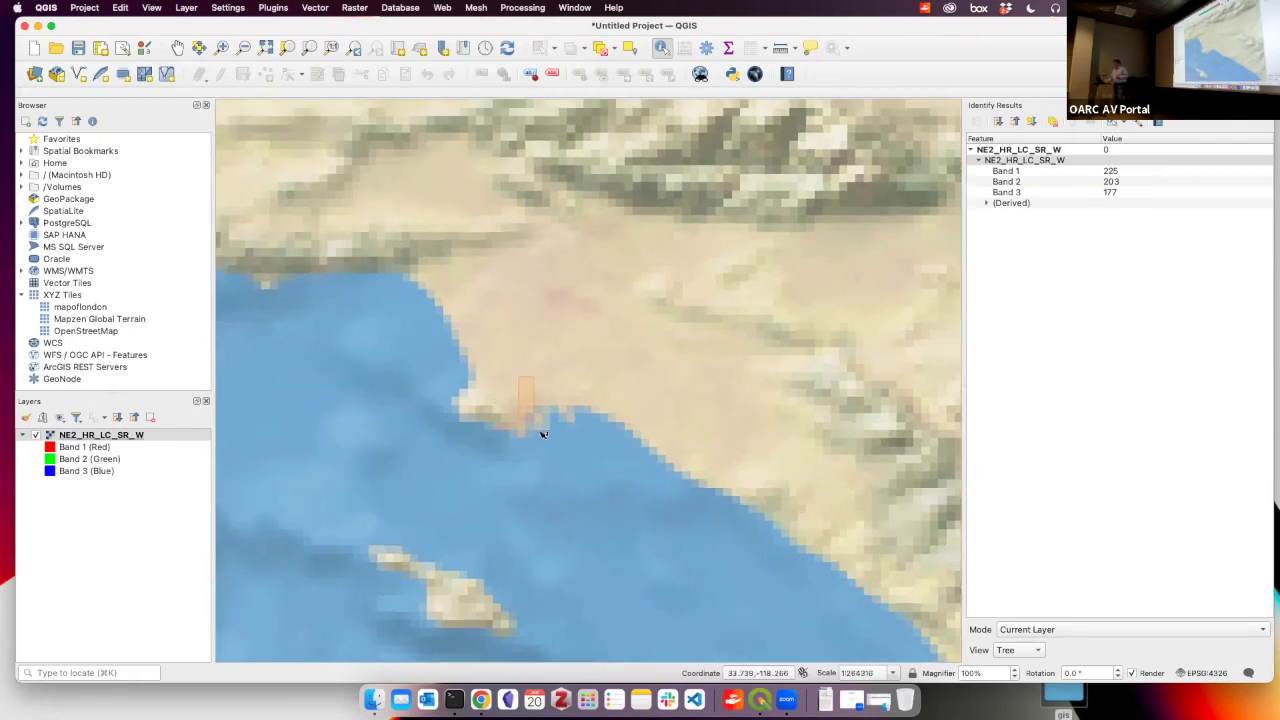
{"action": "left_click", "coordinate": [514, 314]}
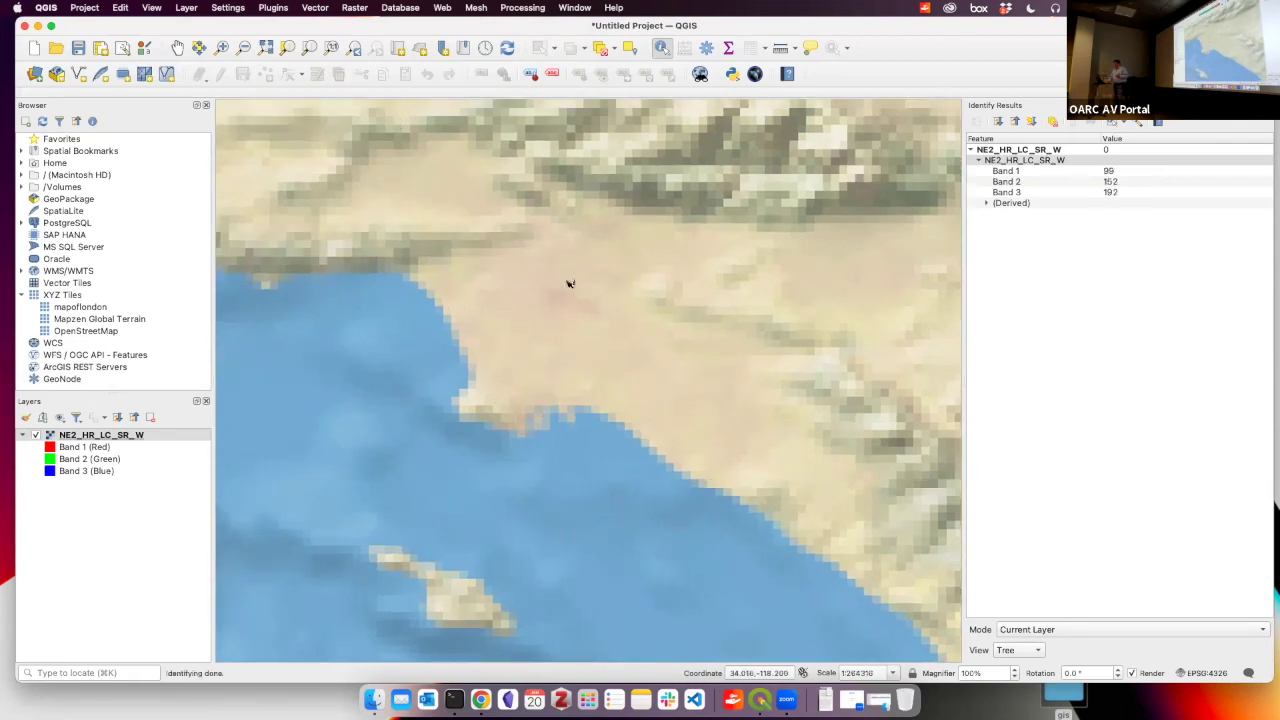
{"action": "scroll", "coordinate": [568, 284], "scroll_direction": "up", "scroll_amount": 5}
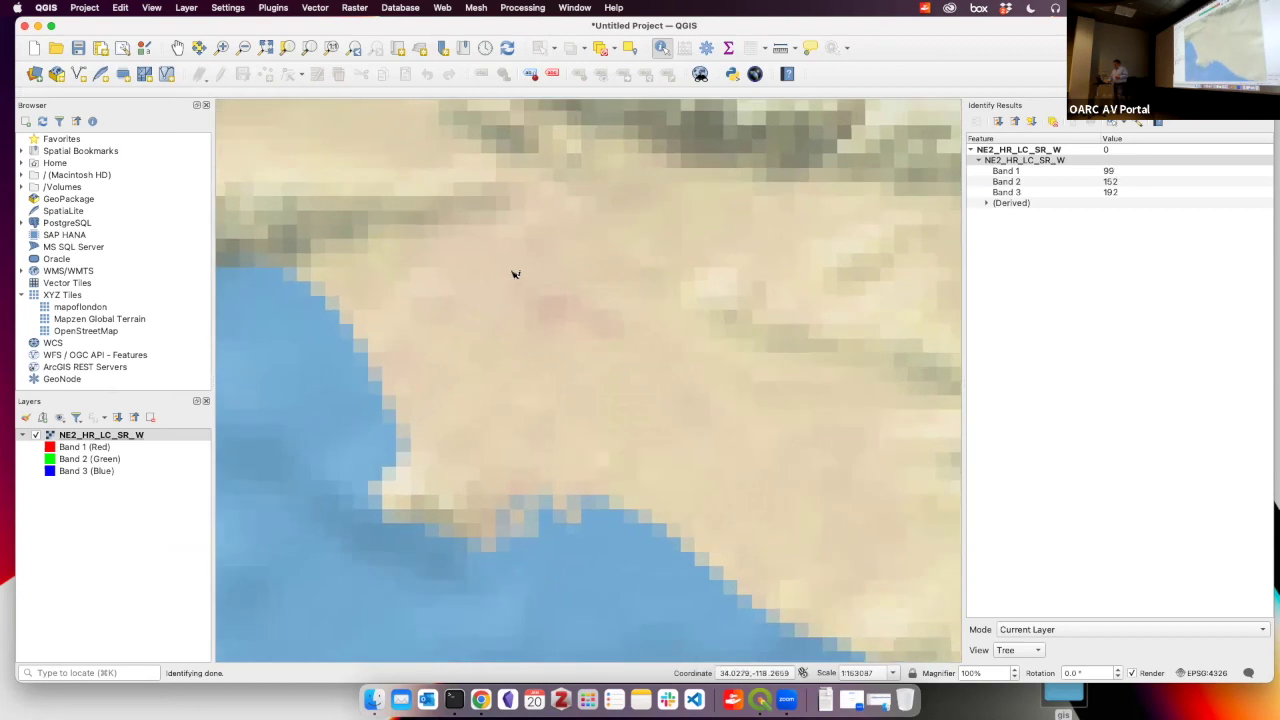
{"action": "scroll", "coordinate": [501, 268], "scroll_direction": "up", "scroll_amount": 5}
{"action": "scroll", "coordinate": [501, 268], "scroll_direction": "down", "scroll_amount": 5}
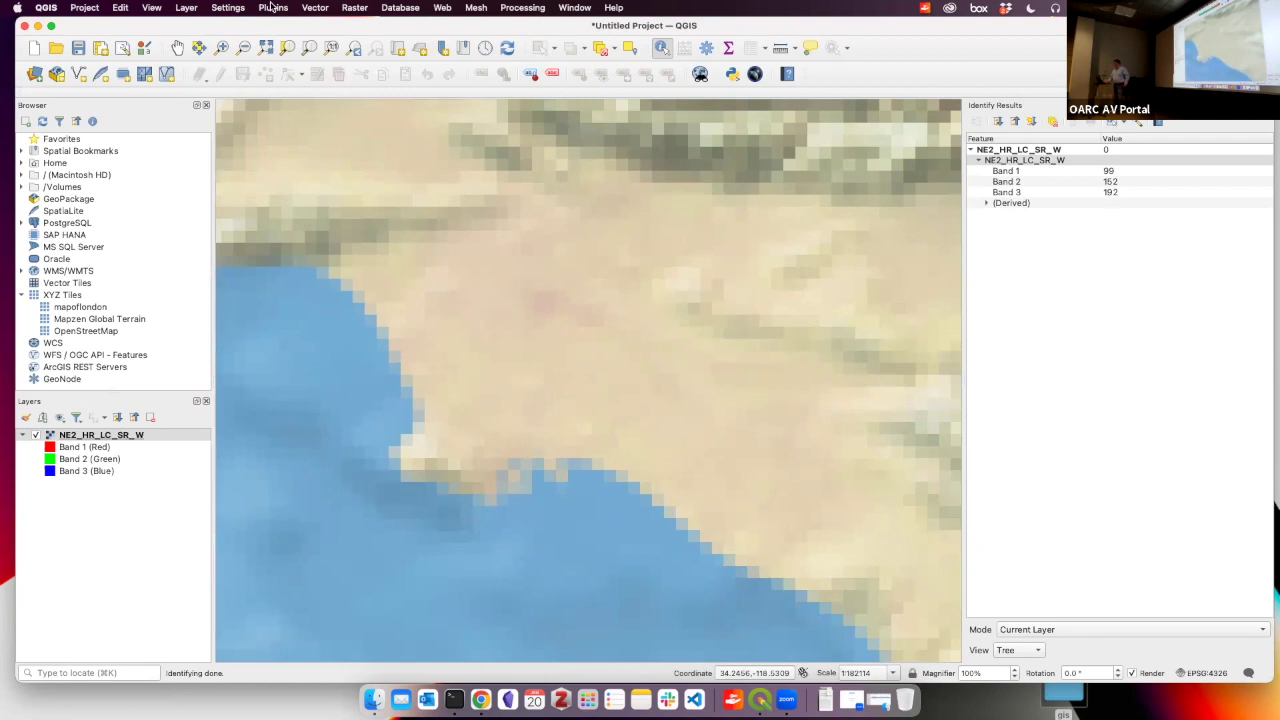
Set the SRTM-Downloader area to the canvas extent (north 35, south 33, west -119, east -117) and the output folder to Desktop
{"action": "left_click", "coordinate": [757, 75]}
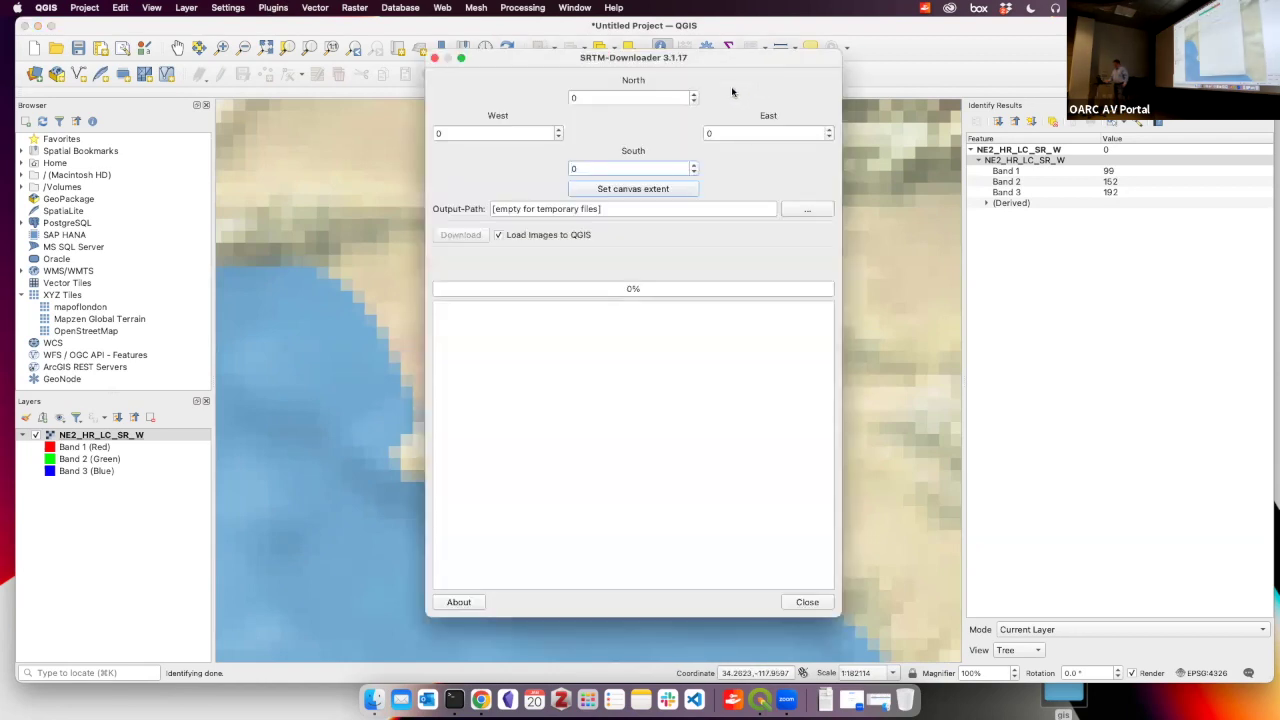
{"action": "left_click", "coordinate": [635, 189]}
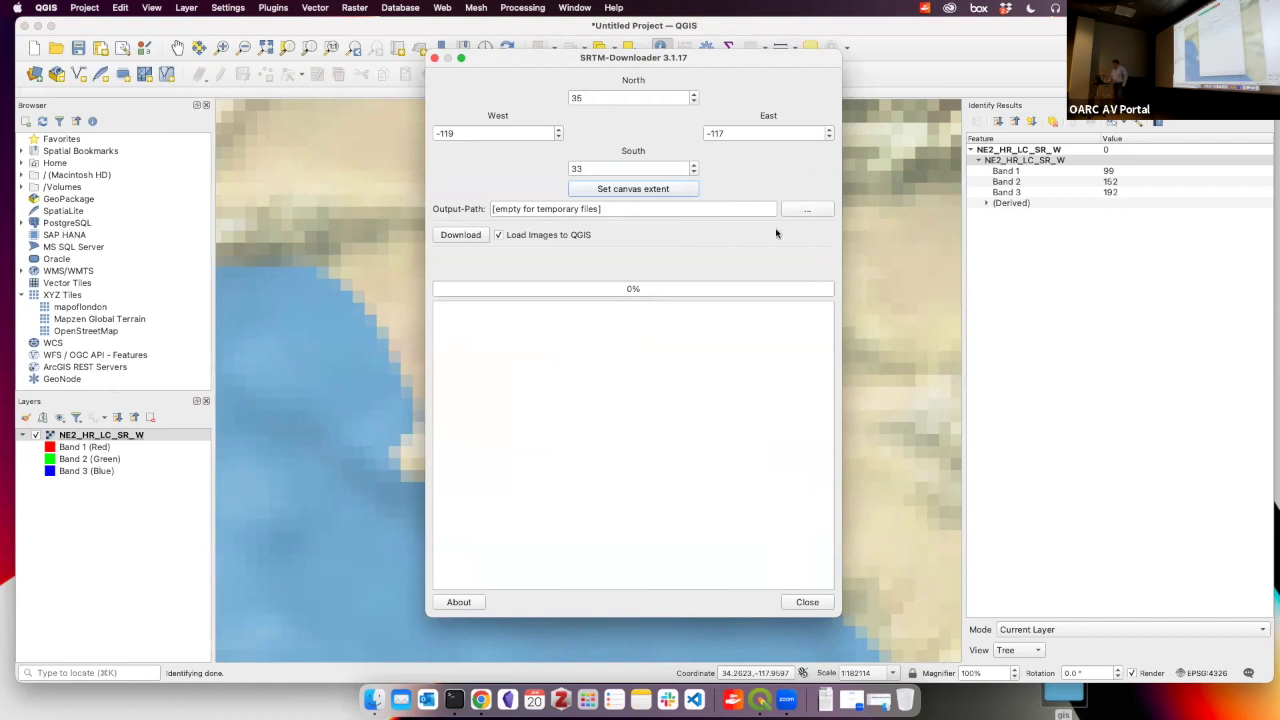
{"action": "left_click", "coordinate": [806, 210]}
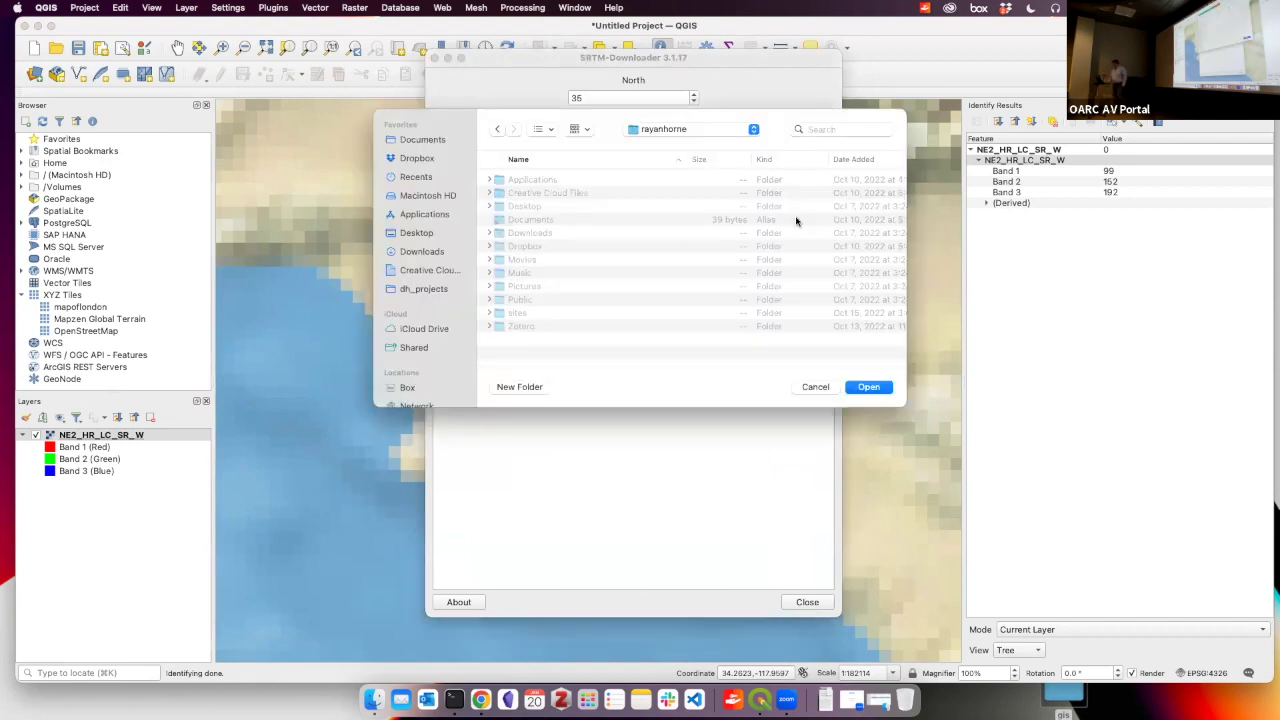
{"action": "left_click", "coordinate": [418, 236]}
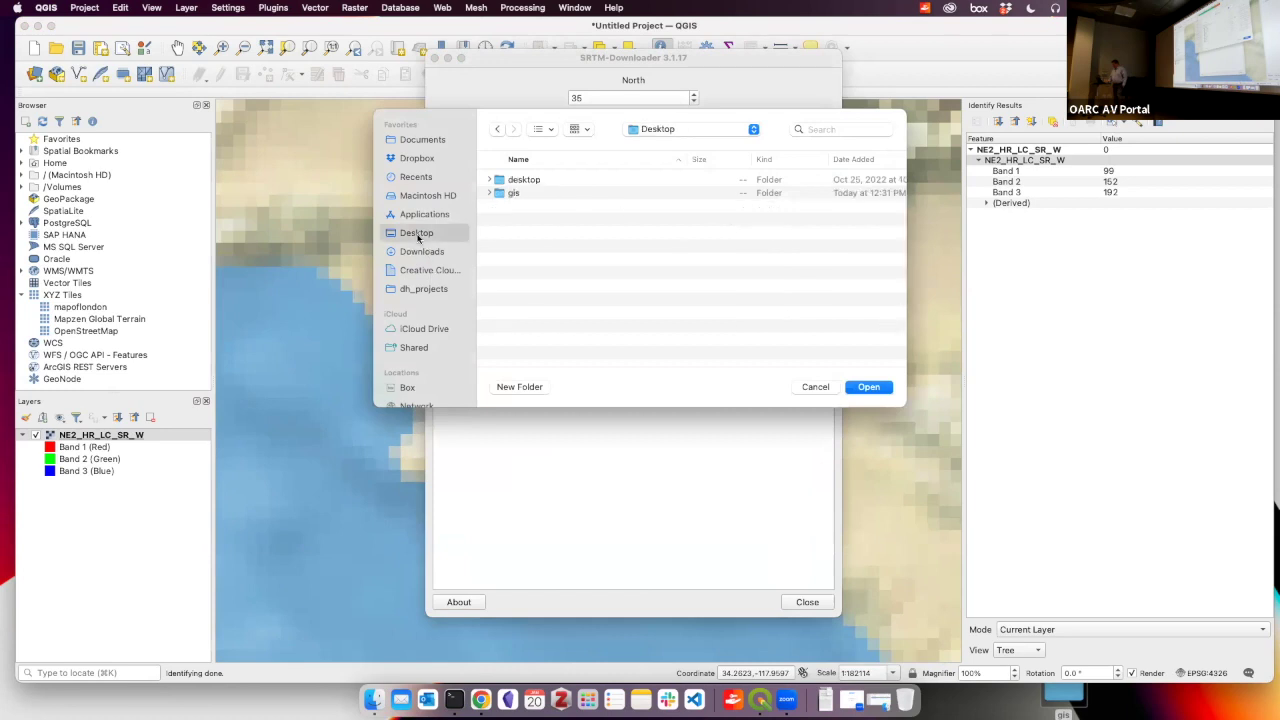
{"action": "left_click", "coordinate": [869, 390]}
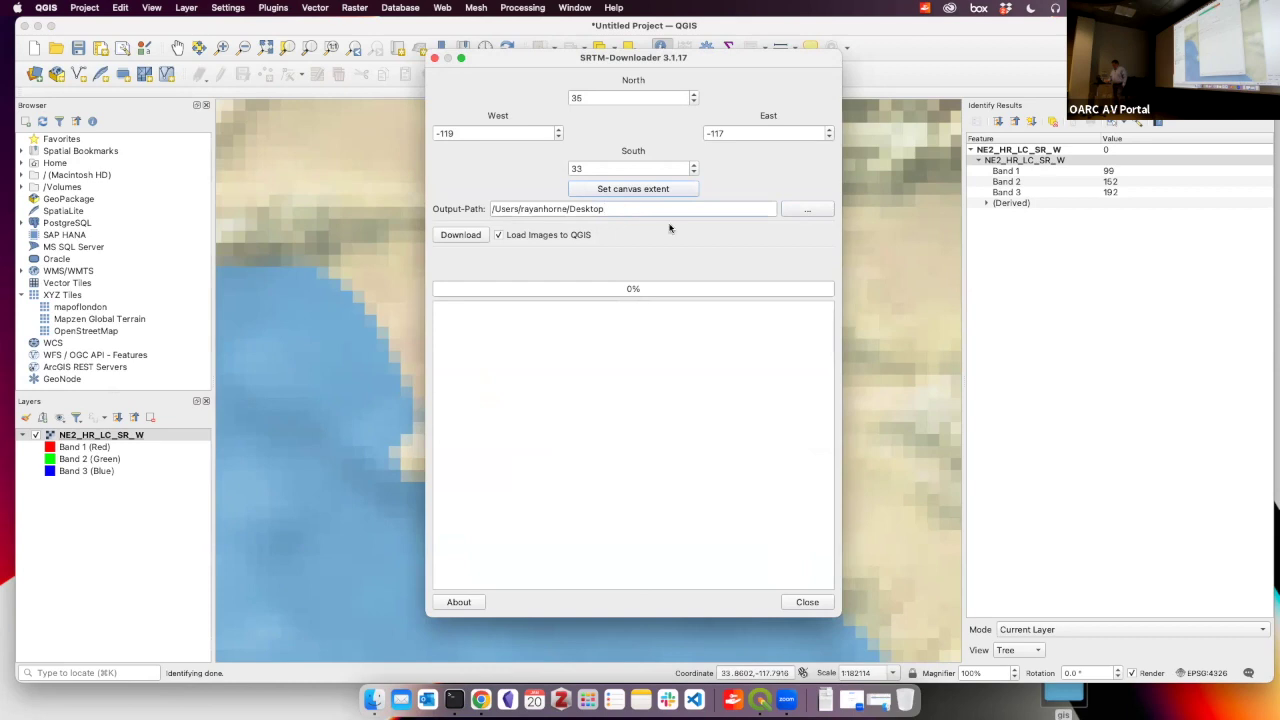
Download the SRTM tiles into the project, signing in with the Earthdata username and password, and close the downloader
{"action": "key", "text": "Return"}
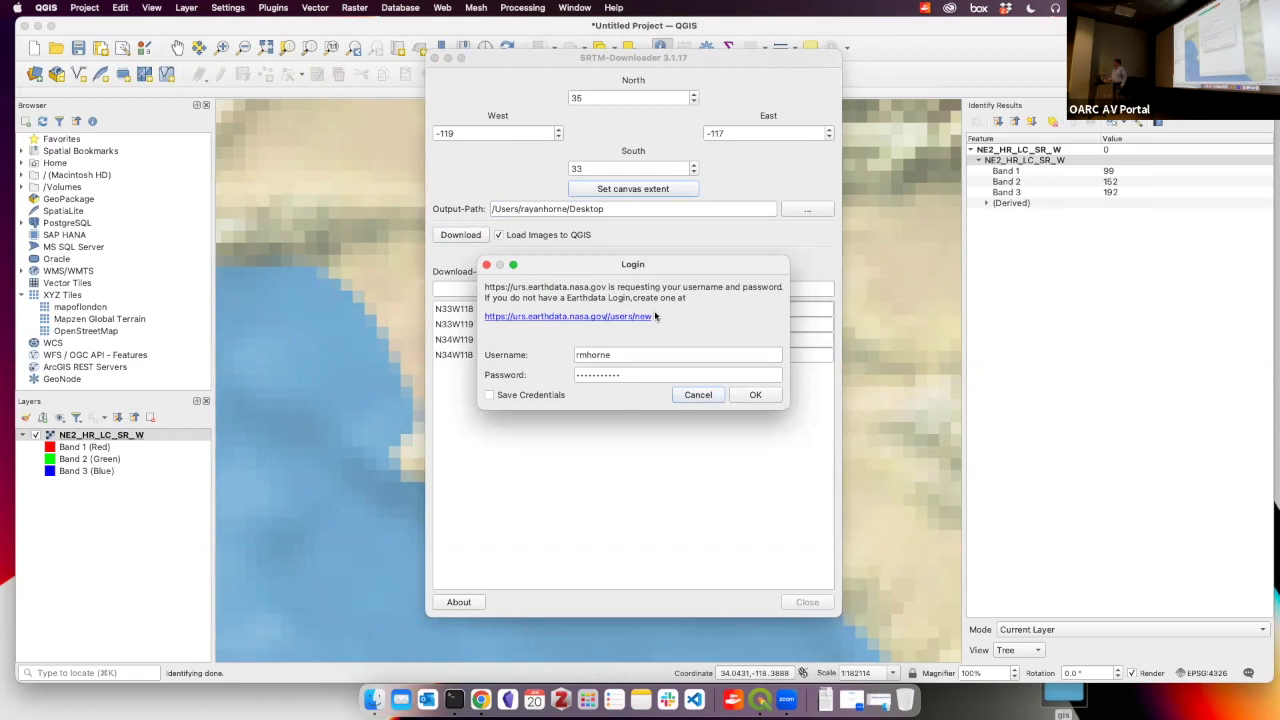
{"action": "left_click", "coordinate": [763, 399]}
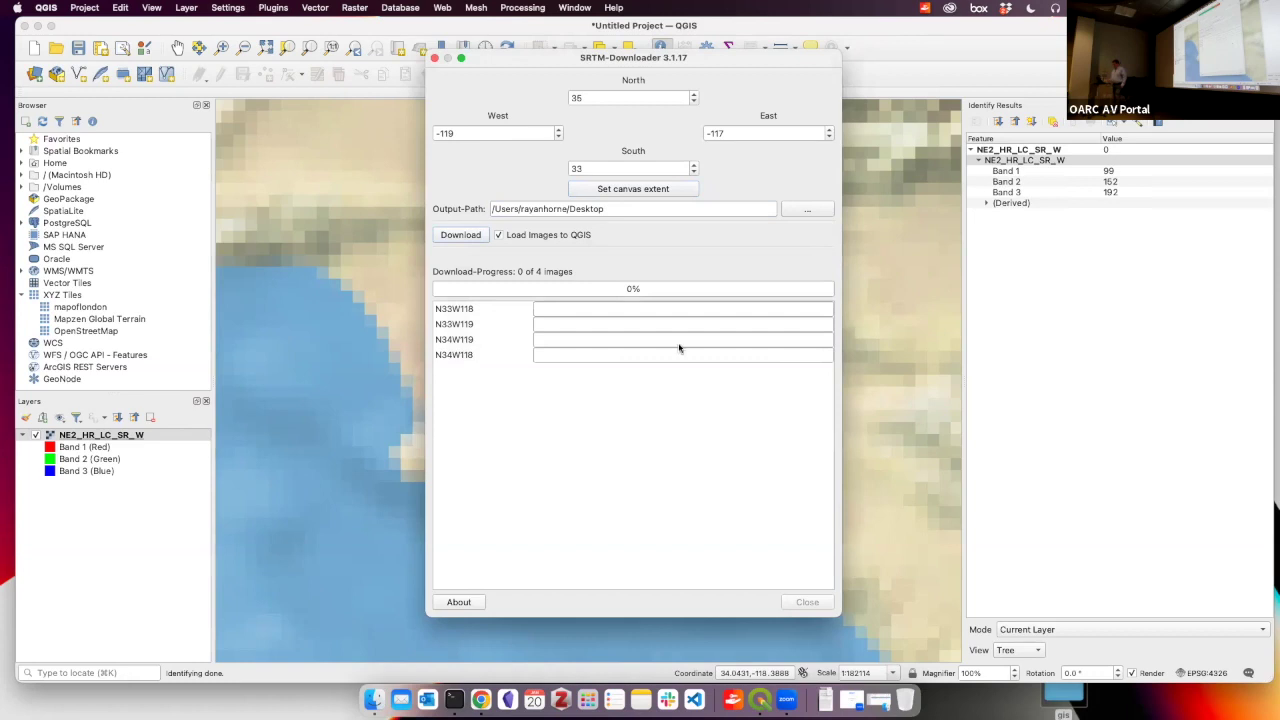
{"action": "left_click", "coordinate": [450, 238]}
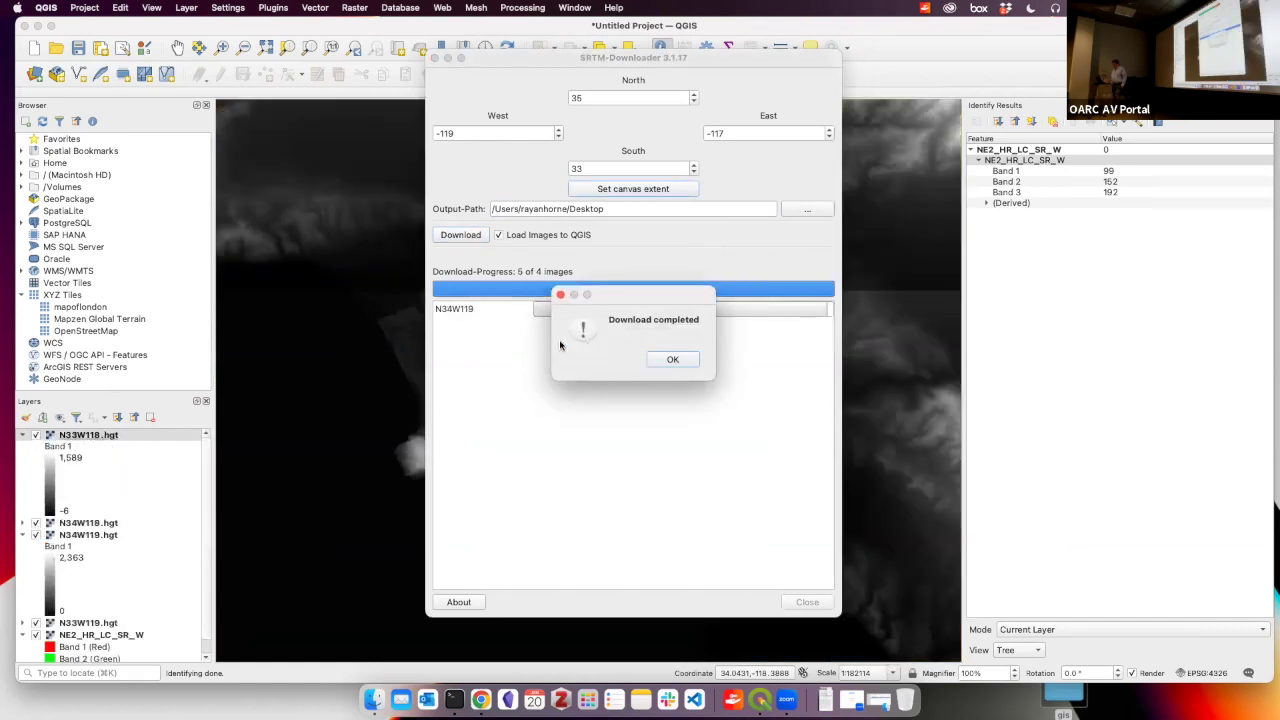
{"action": "left_click", "coordinate": [668, 359]}
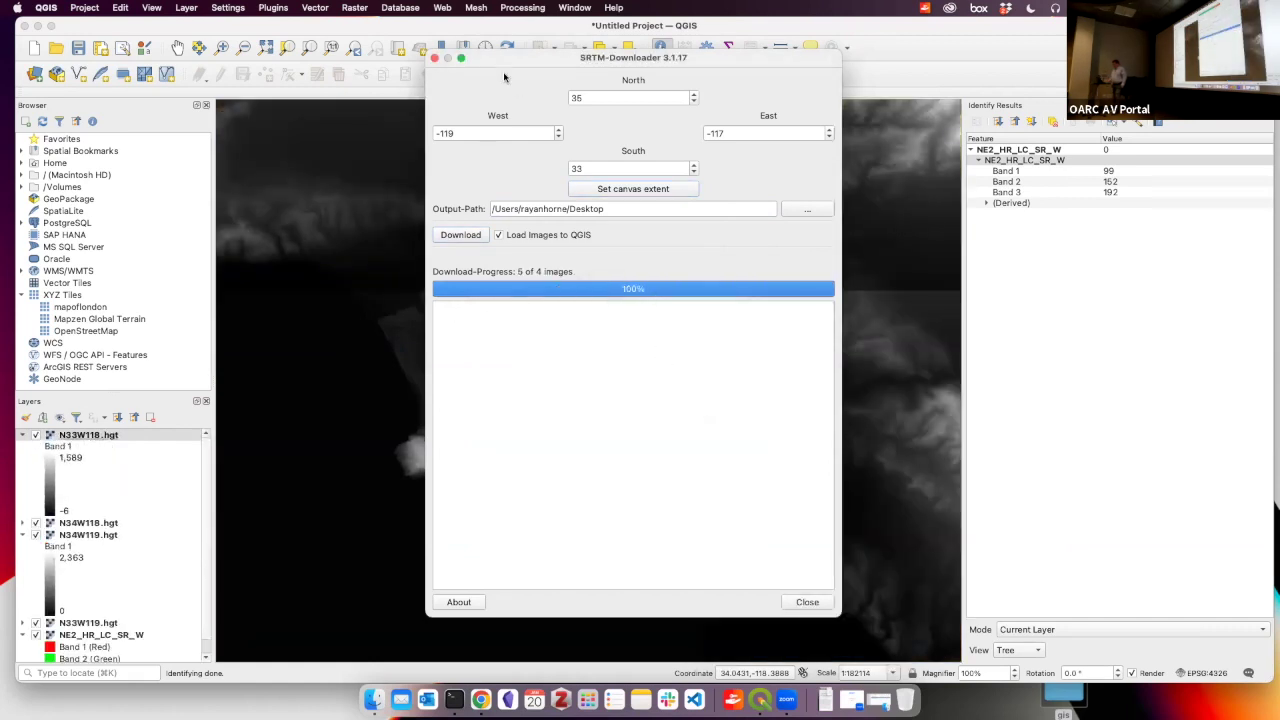
{"action": "left_click", "coordinate": [434, 57]}
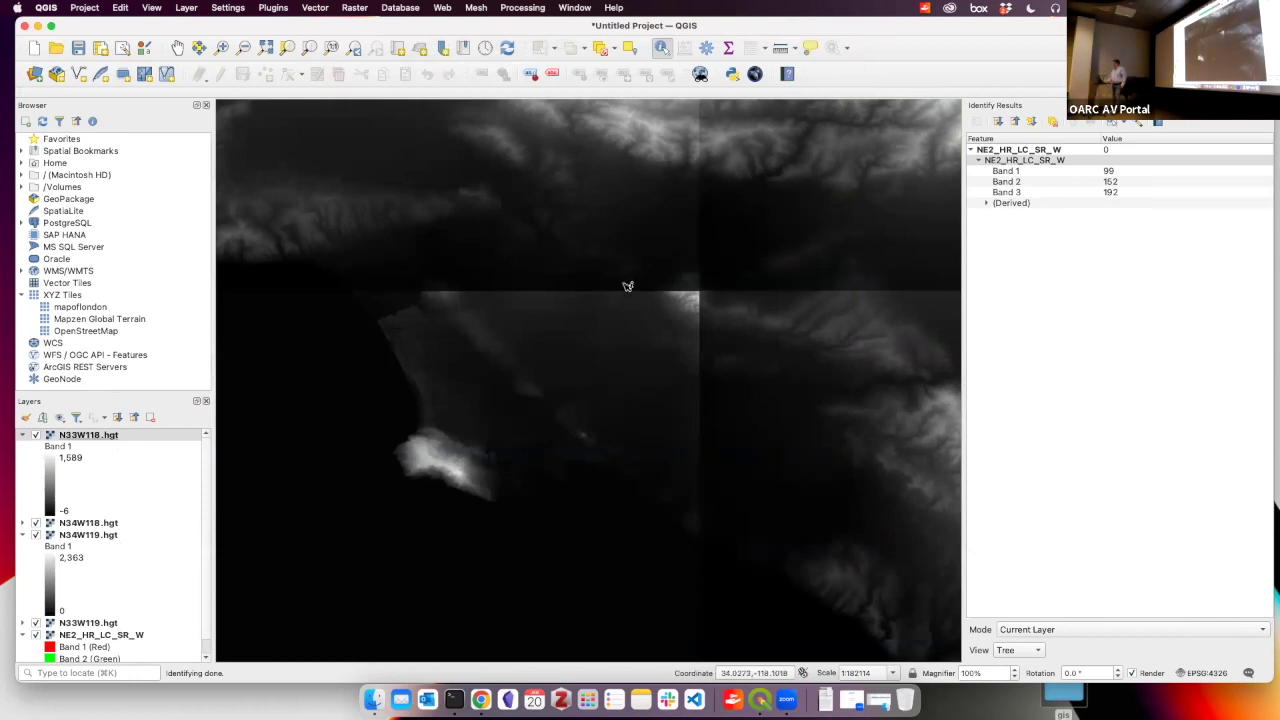
Examine the terrain detail of the downloaded elevation tiles around the corner where they meet
{"action": "scroll", "coordinate": [614, 373], "scroll_direction": "up", "scroll_amount": 1}
{"action": "scroll", "coordinate": [614, 373], "scroll_direction": "up", "scroll_amount": 3}
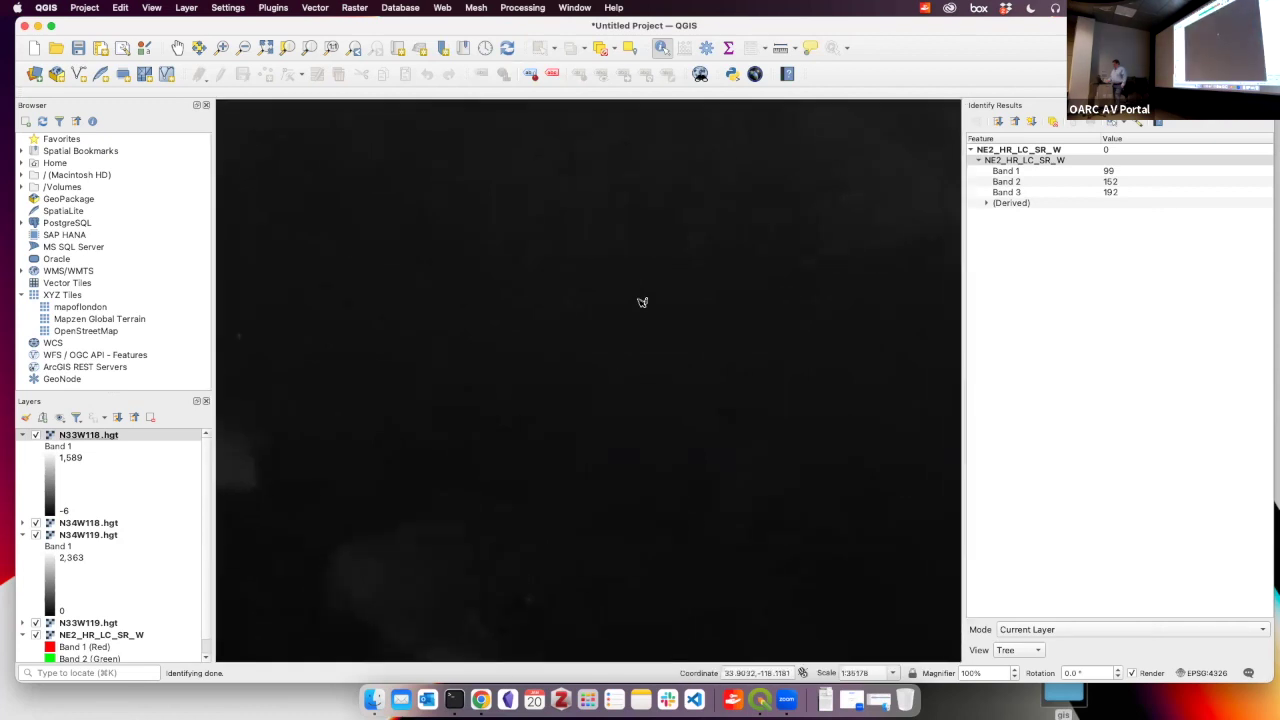
{"action": "scroll", "coordinate": [642, 302], "scroll_direction": "down", "scroll_amount": 1}
{"action": "left_click_drag", "start_coordinate": [914, 143], "coordinate": [748, 437]}
{"action": "left_click_drag", "start_coordinate": [895, 138], "coordinate": [760, 320]}
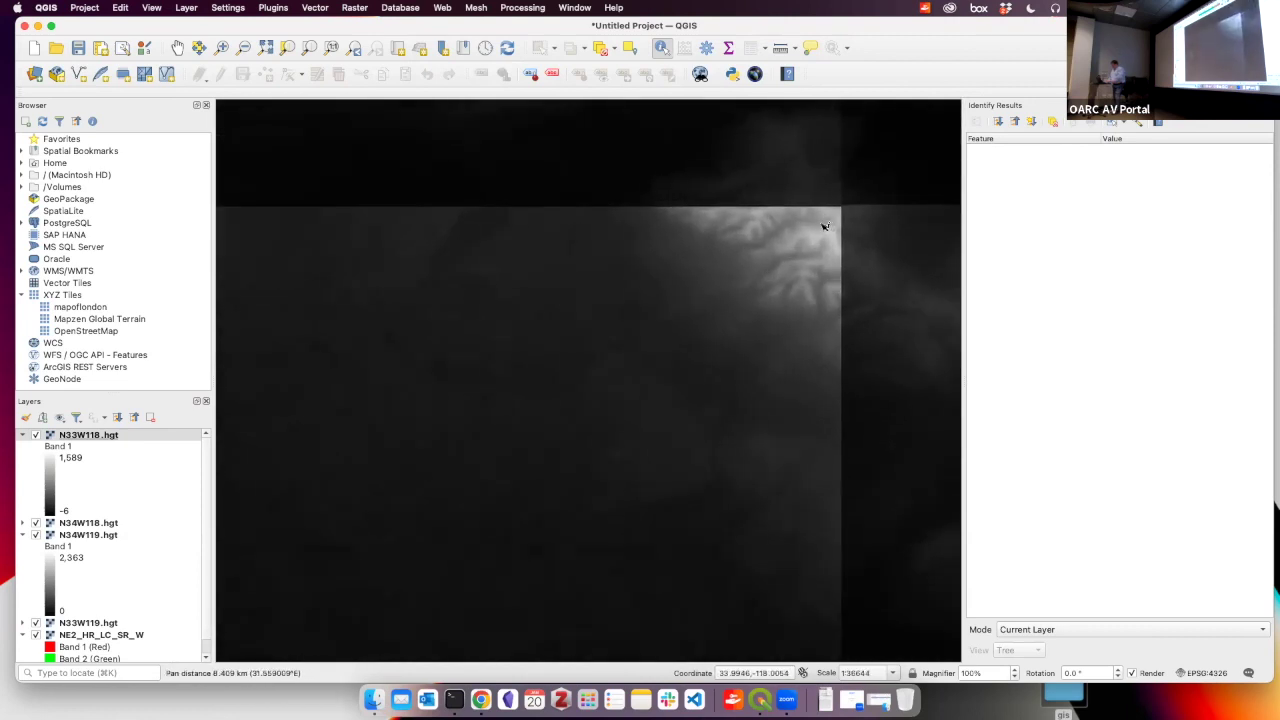
{"action": "scroll", "coordinate": [825, 226], "scroll_direction": "up", "scroll_amount": 4}
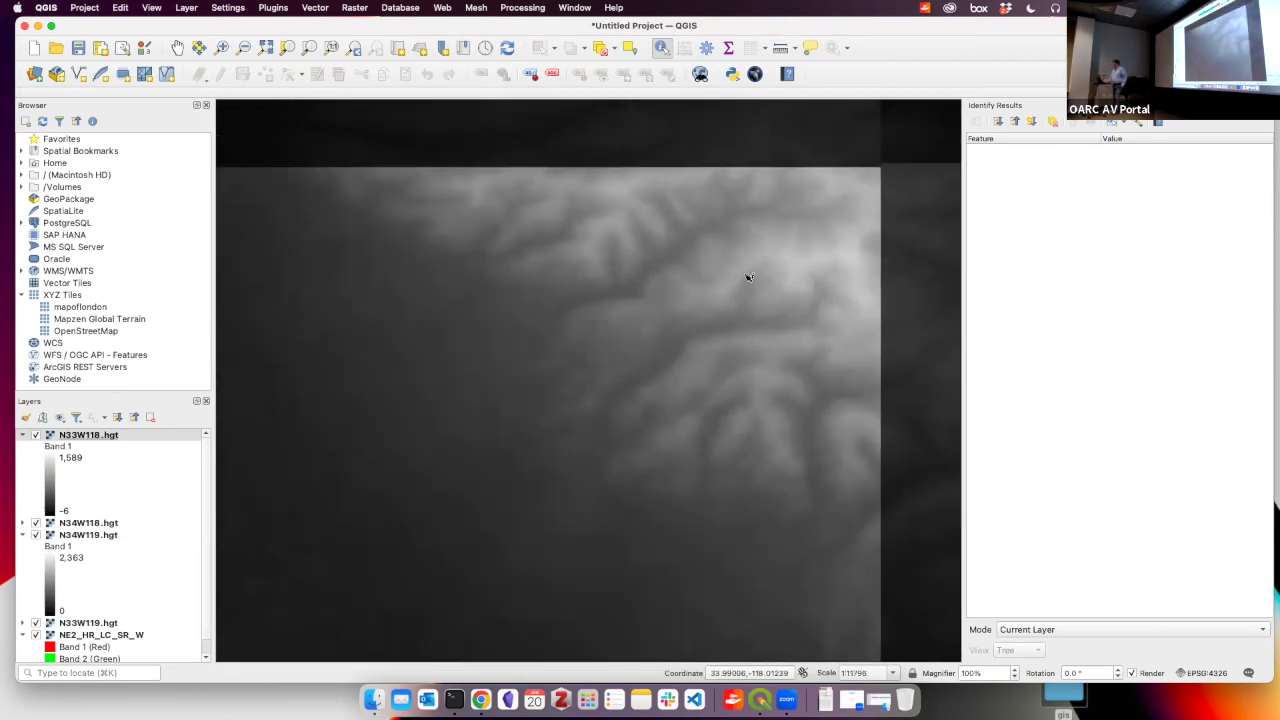
Collapse the N33W118.hgt and N34W119.hgt legends, and hide and show again the N33W118, N34W118 and N33W119 tiles
{"action": "left_click", "coordinate": [22, 436]}
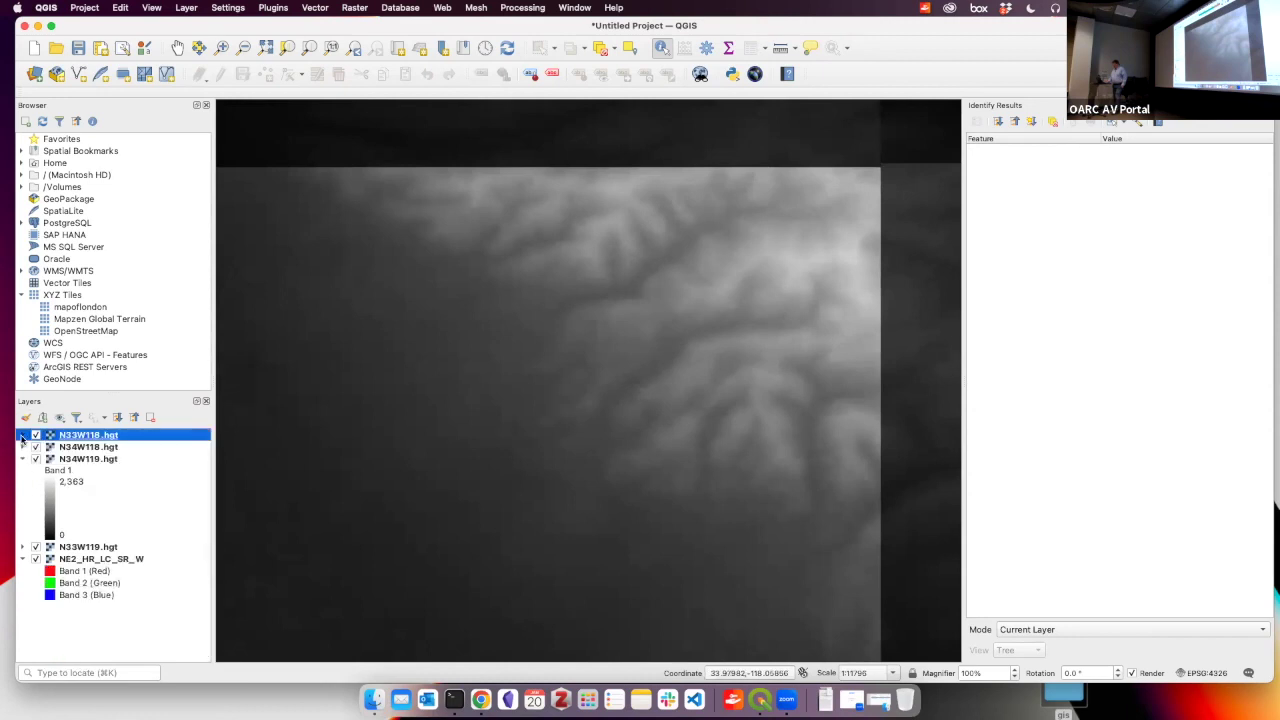
{"action": "left_click", "coordinate": [22, 460]}
{"action": "left_click", "coordinate": [36, 435]}
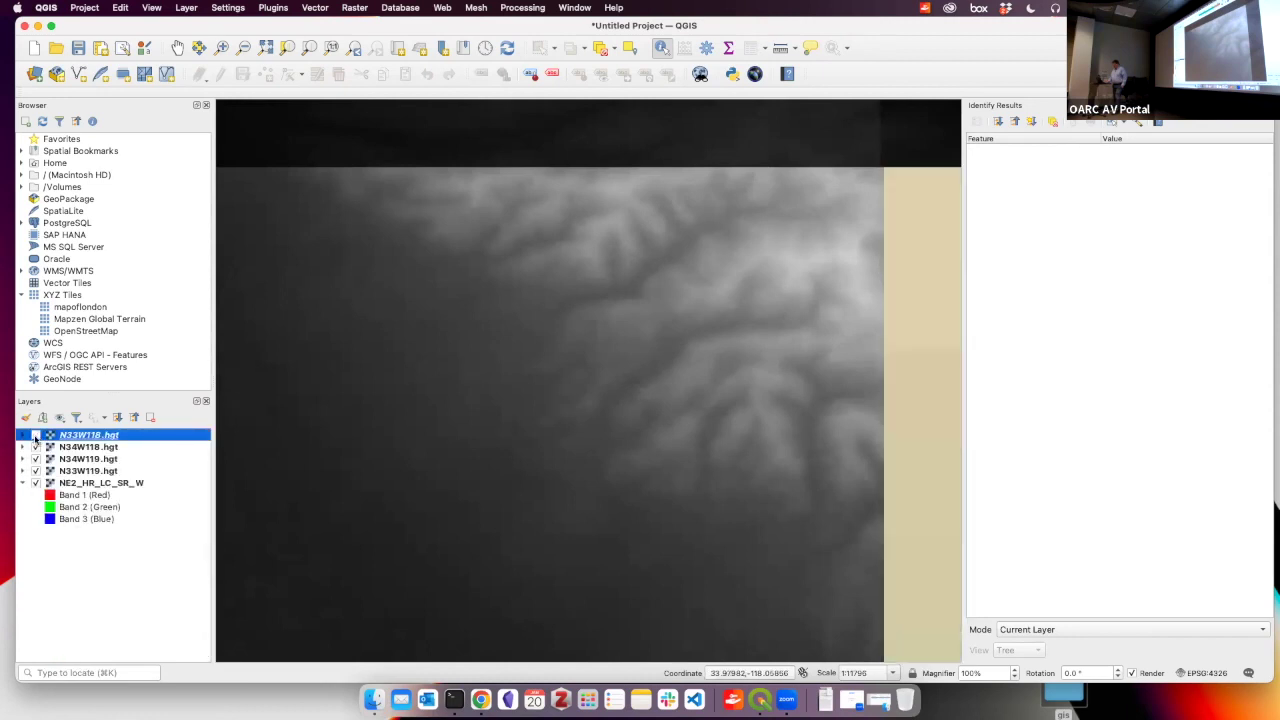
{"action": "left_click", "coordinate": [36, 447]}
{"action": "left_click", "coordinate": [36, 471]}
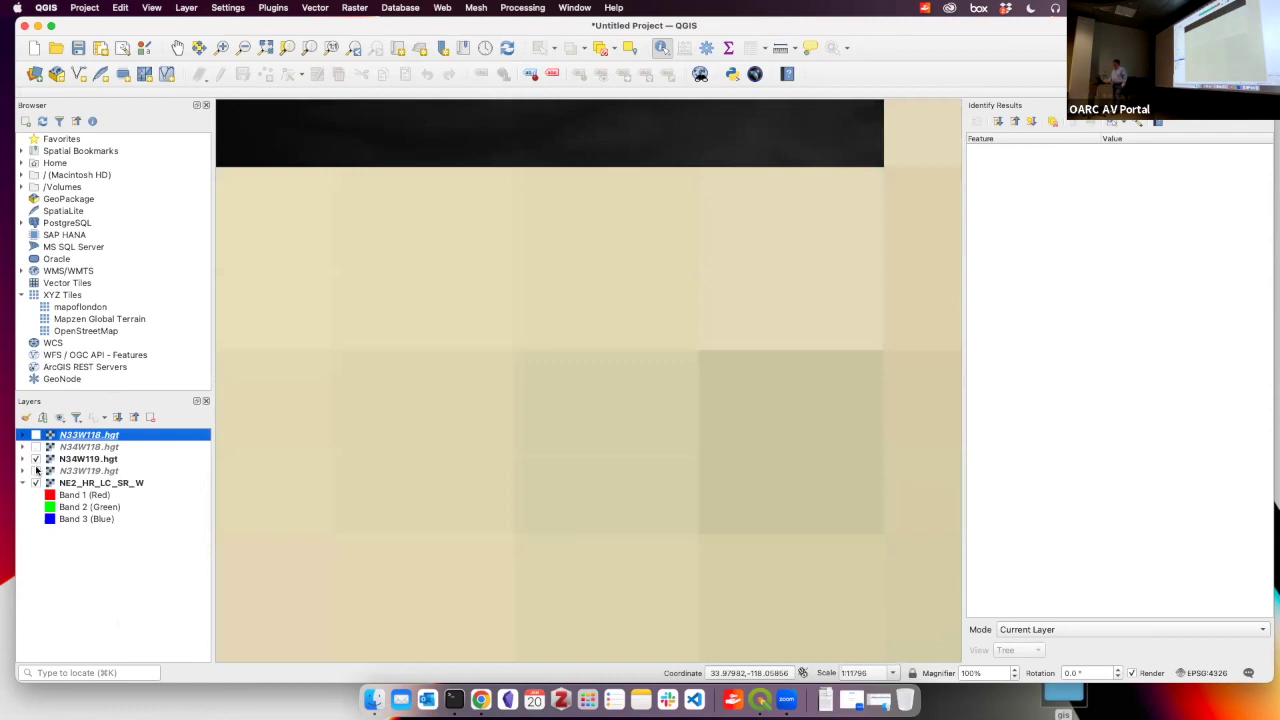
{"action": "left_click", "coordinate": [36, 471]}
{"action": "left_click", "coordinate": [36, 451]}
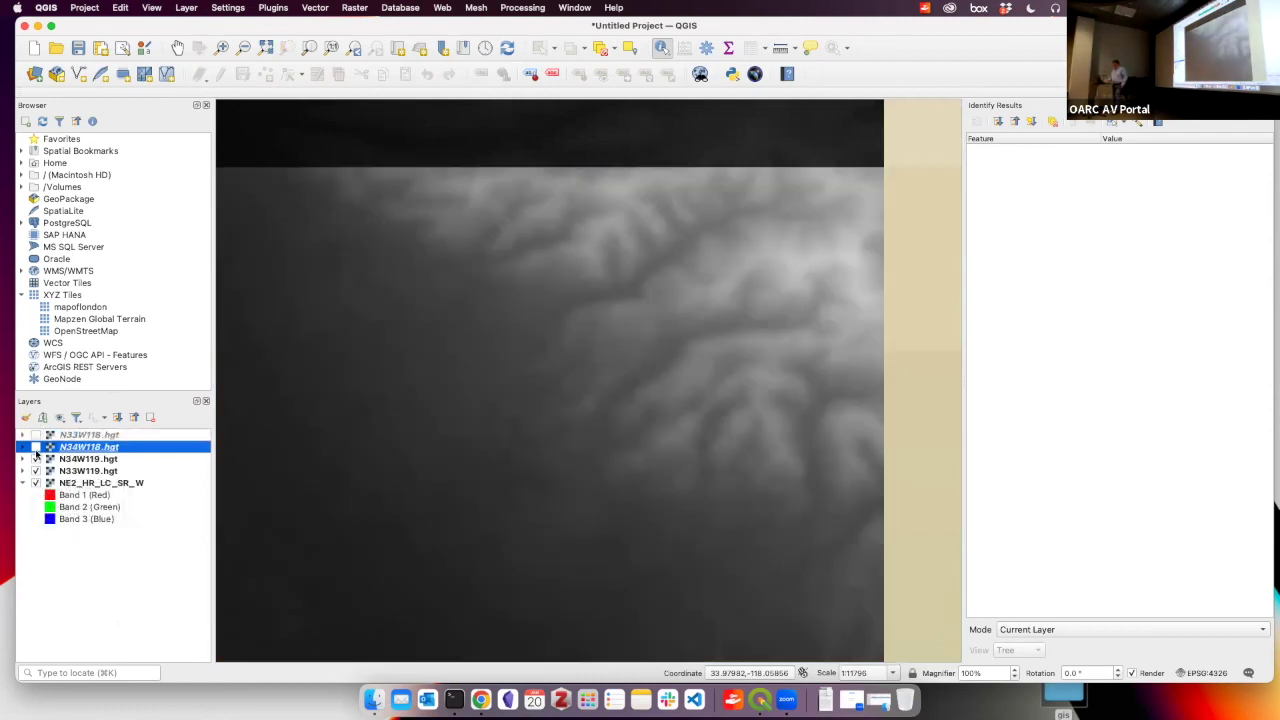
{"action": "left_click", "coordinate": [36, 448]}
{"action": "left_click", "coordinate": [36, 435]}
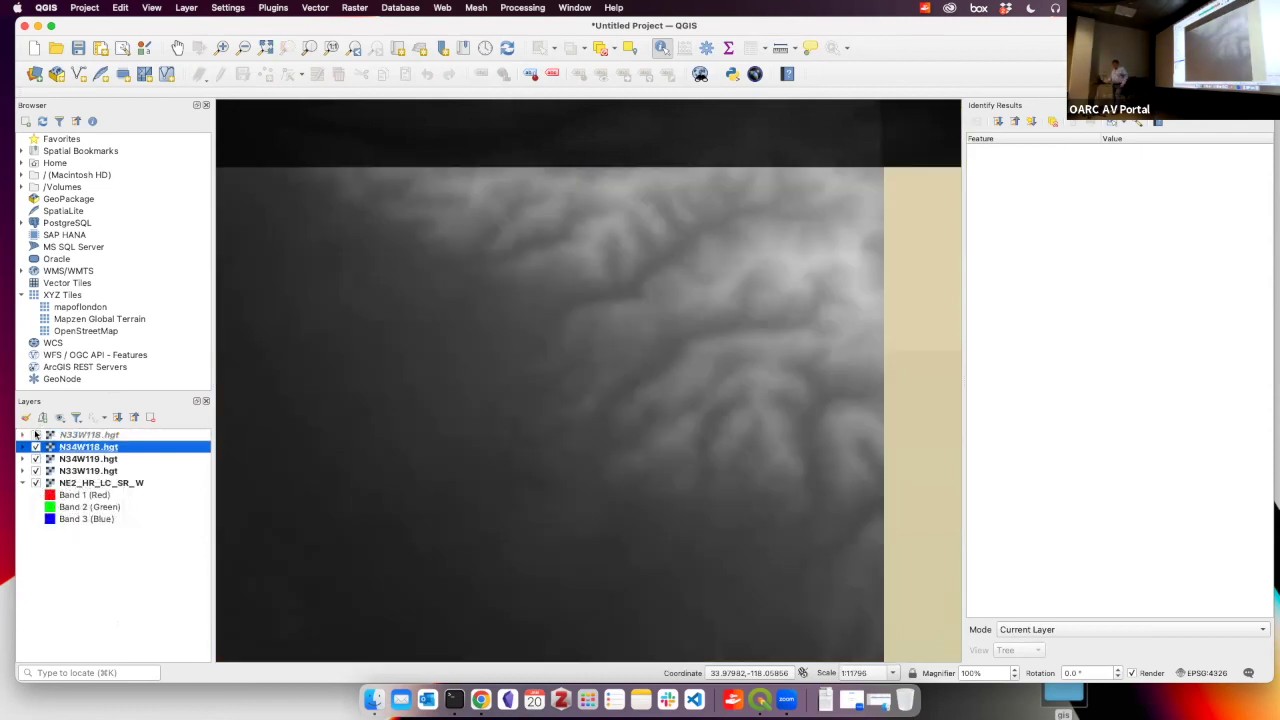
Examine the combined coverage of the four elevation tiles over the Natural Earth raster
{"action": "scroll", "coordinate": [380, 480], "scroll_direction": "down", "scroll_amount": 3}
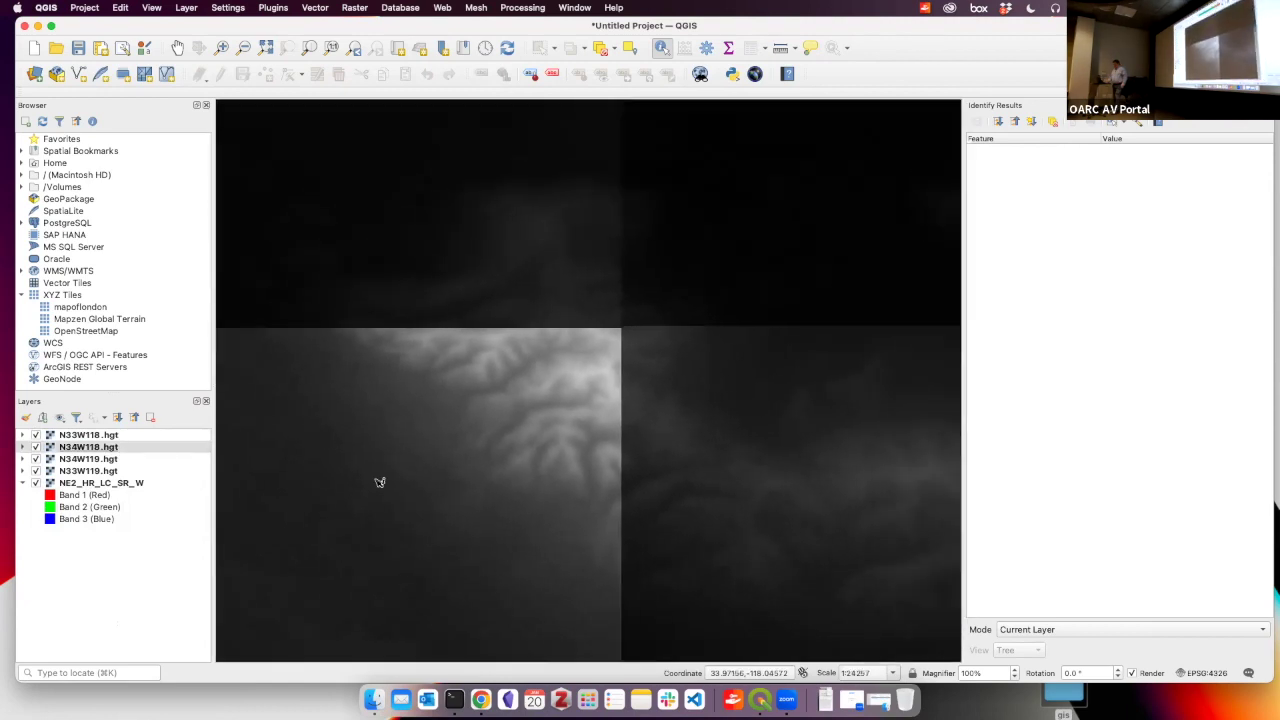
{"action": "scroll", "coordinate": [380, 482], "scroll_direction": "down", "scroll_amount": 3}
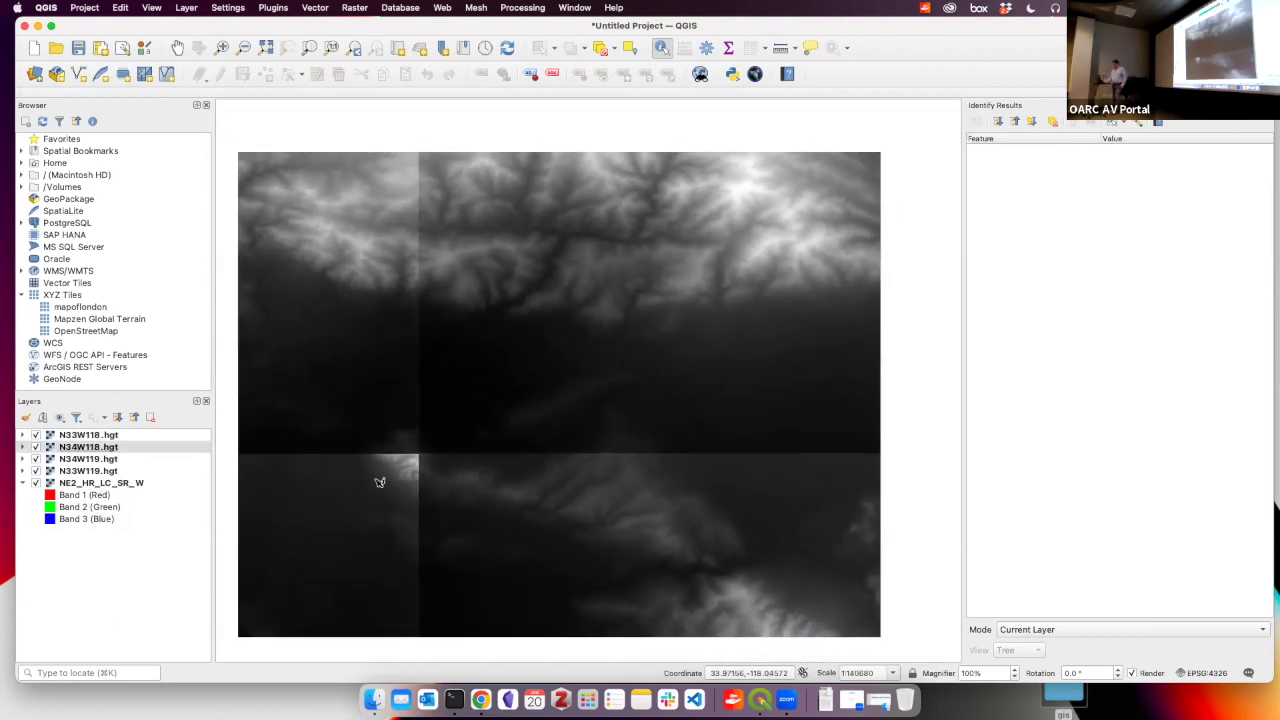
{"action": "scroll", "coordinate": [380, 482], "scroll_direction": "down", "scroll_amount": 1}
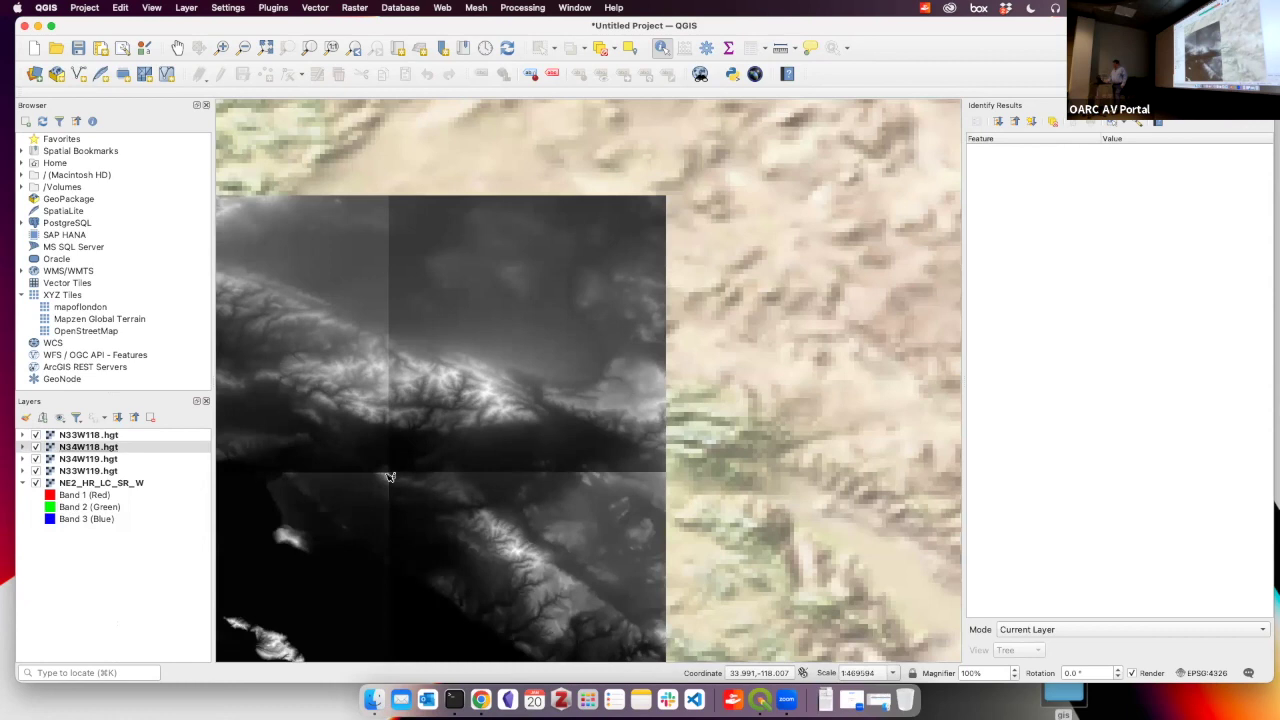
{"action": "left_click_drag", "start_coordinate": [389, 476], "coordinate": [575, 377]}
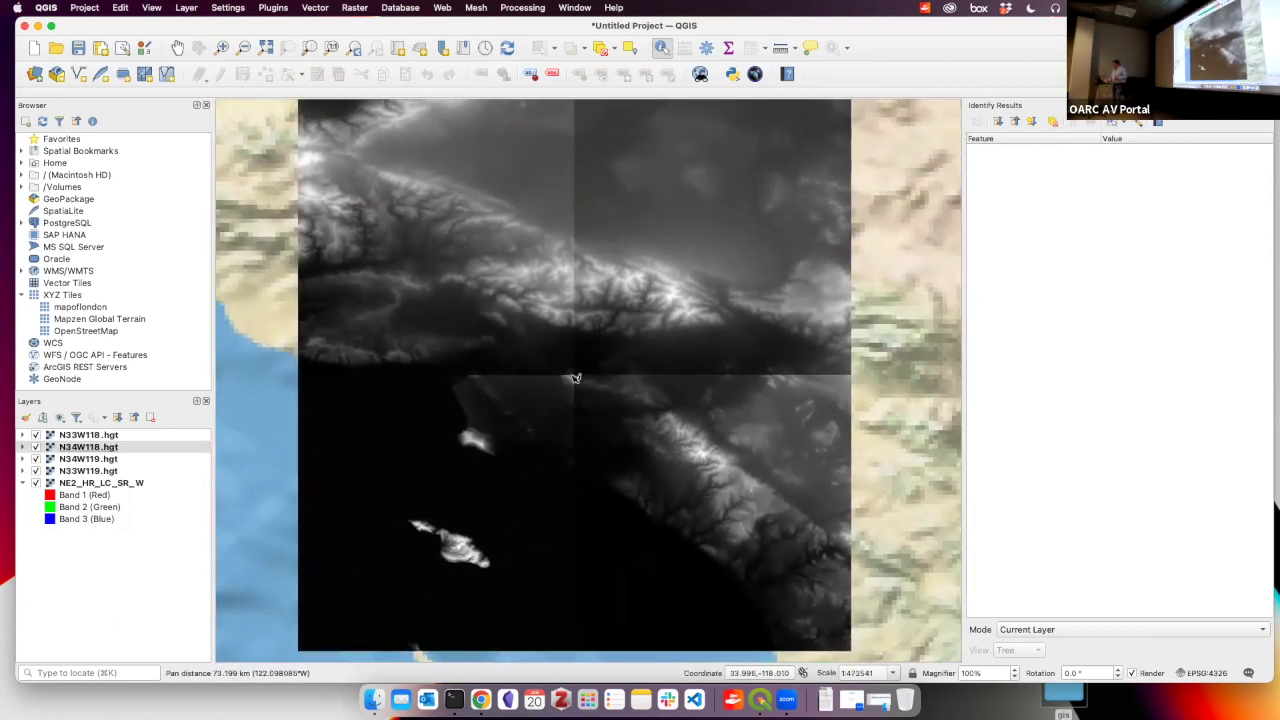
Switch to Google Chrome, review the "More Rasters: DEM" slides including the task list, and return to QGIS
{"action": "left_click", "coordinate": [481, 699]}
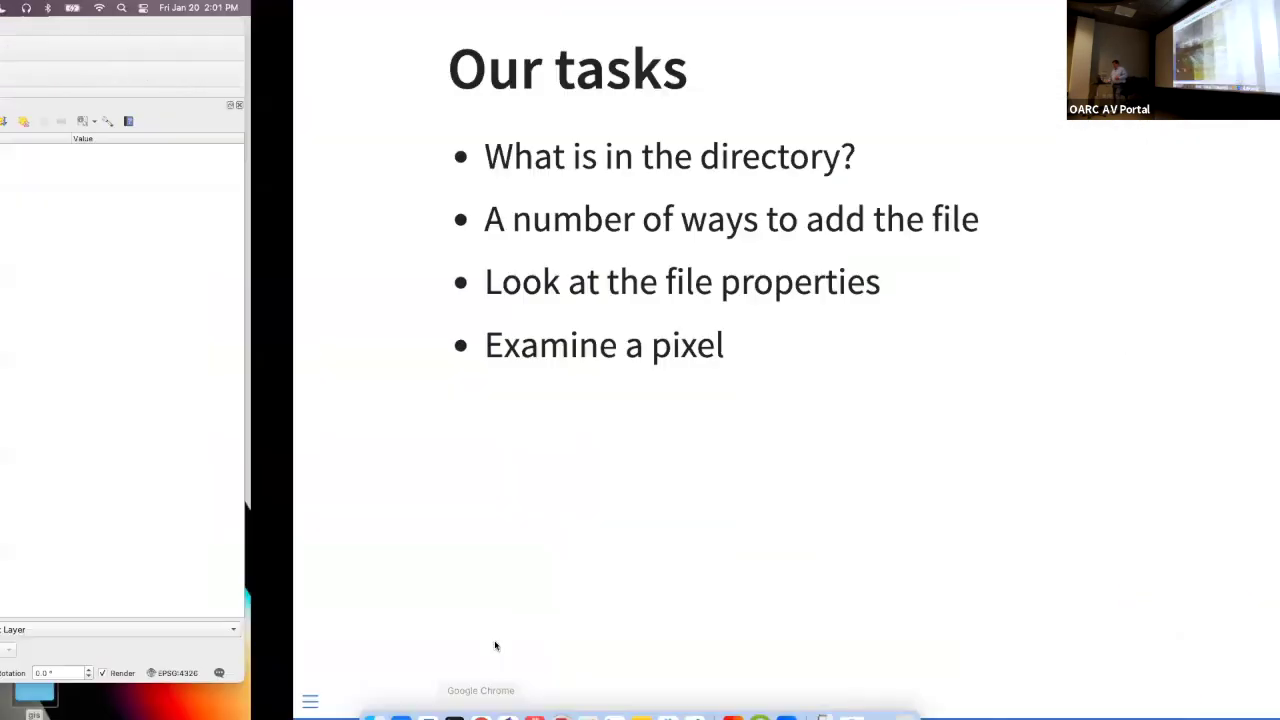
{"action": "key", "text": "Right"}
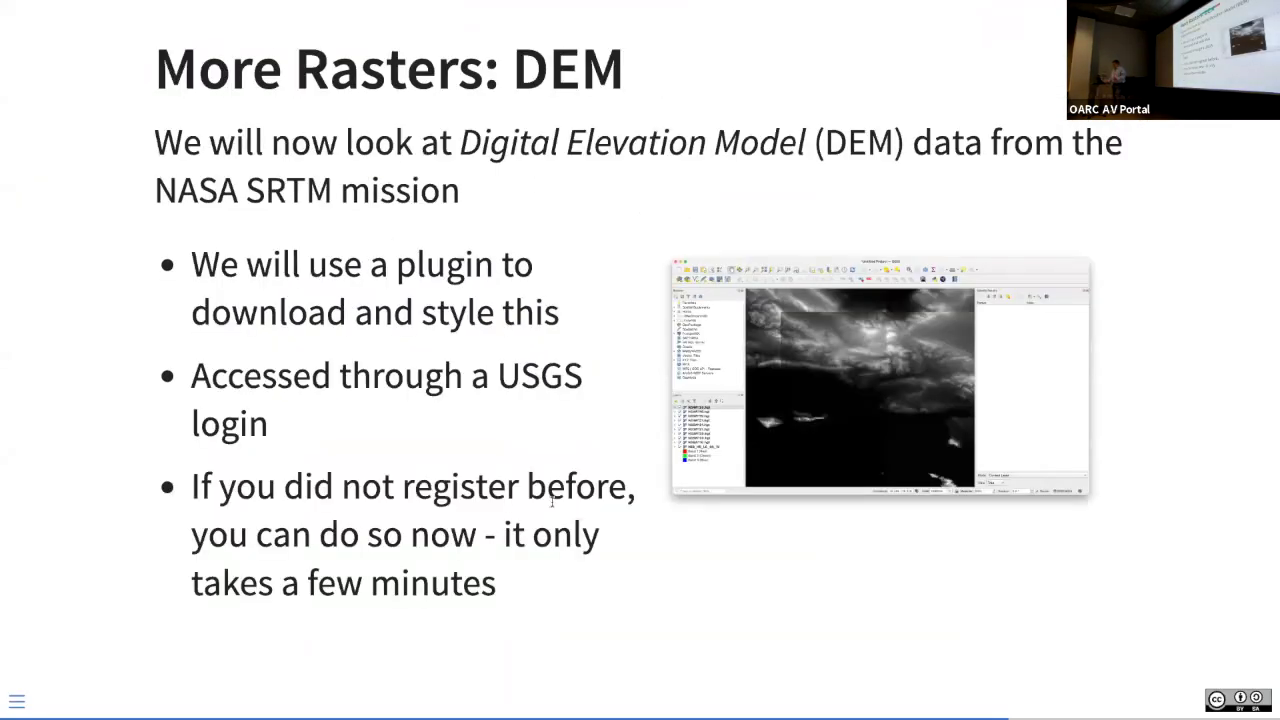
{"action": "key", "text": "Left"}
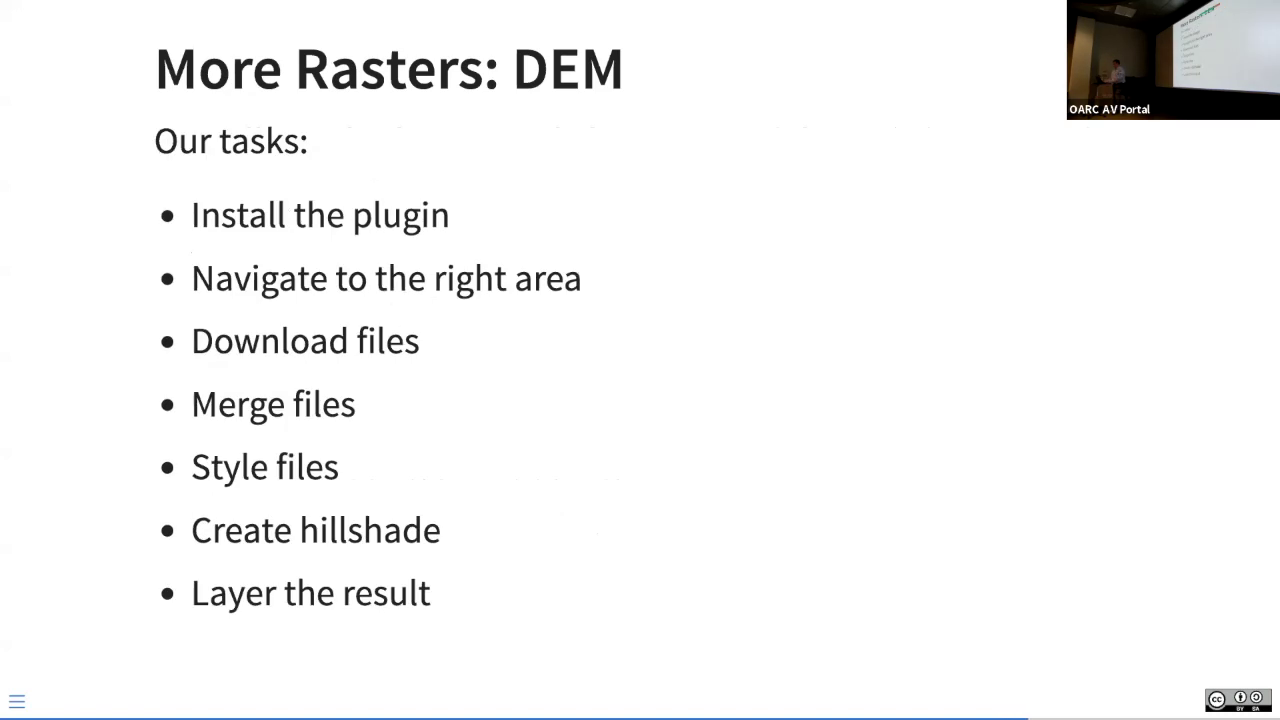
{"action": "key", "text": "super+Tab"}
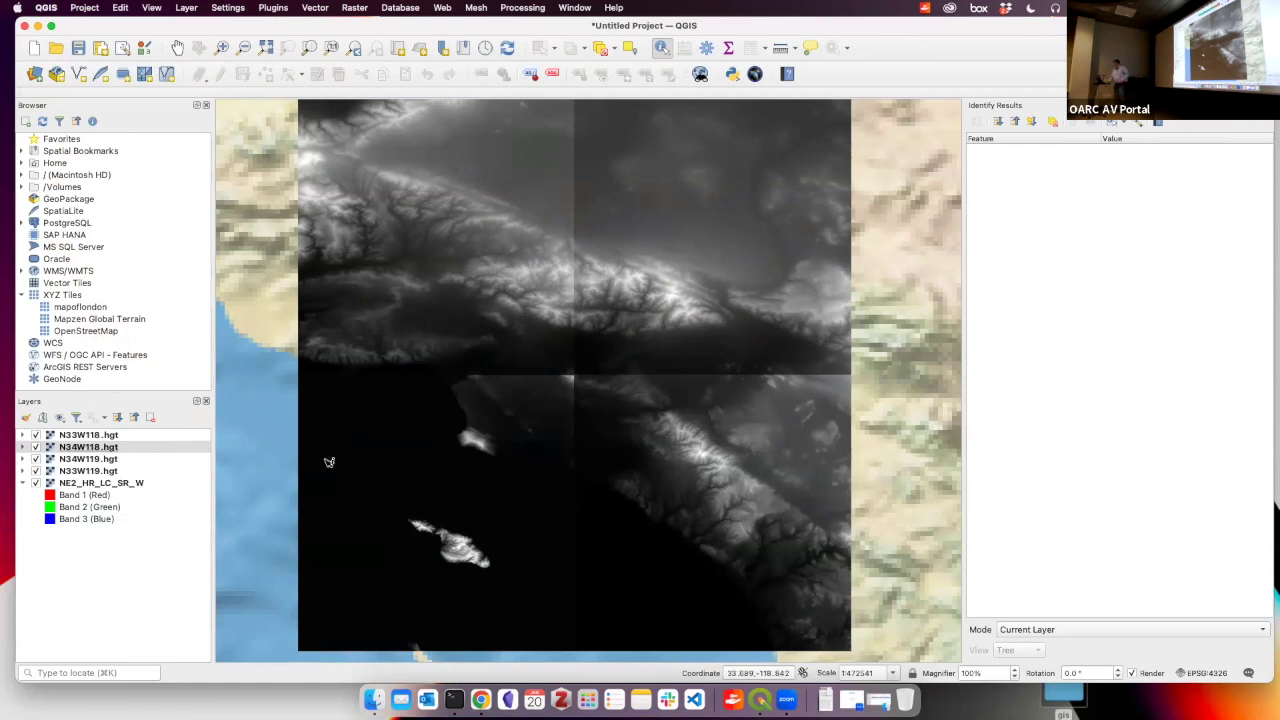
{"action": "left_click", "coordinate": [110, 472]}
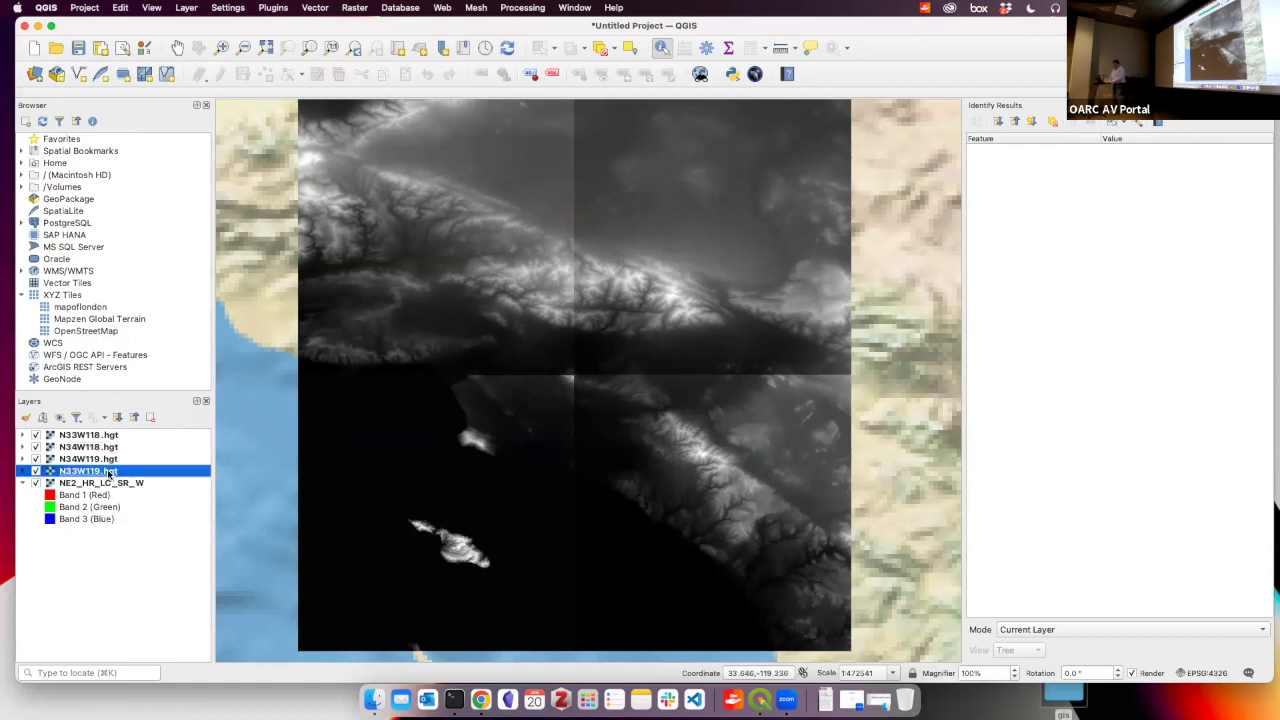
{"action": "left_click", "coordinate": [109, 437], "text": "shift"}
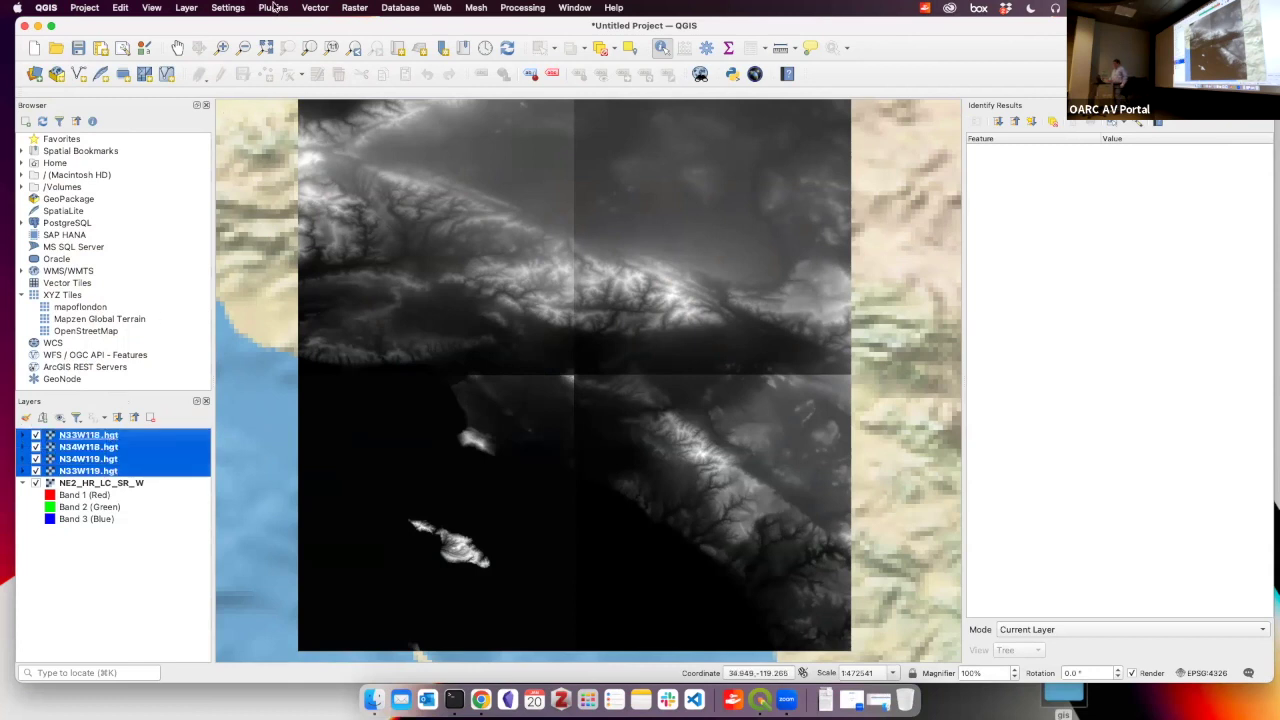
{"action": "right_click", "coordinate": [128, 452]}
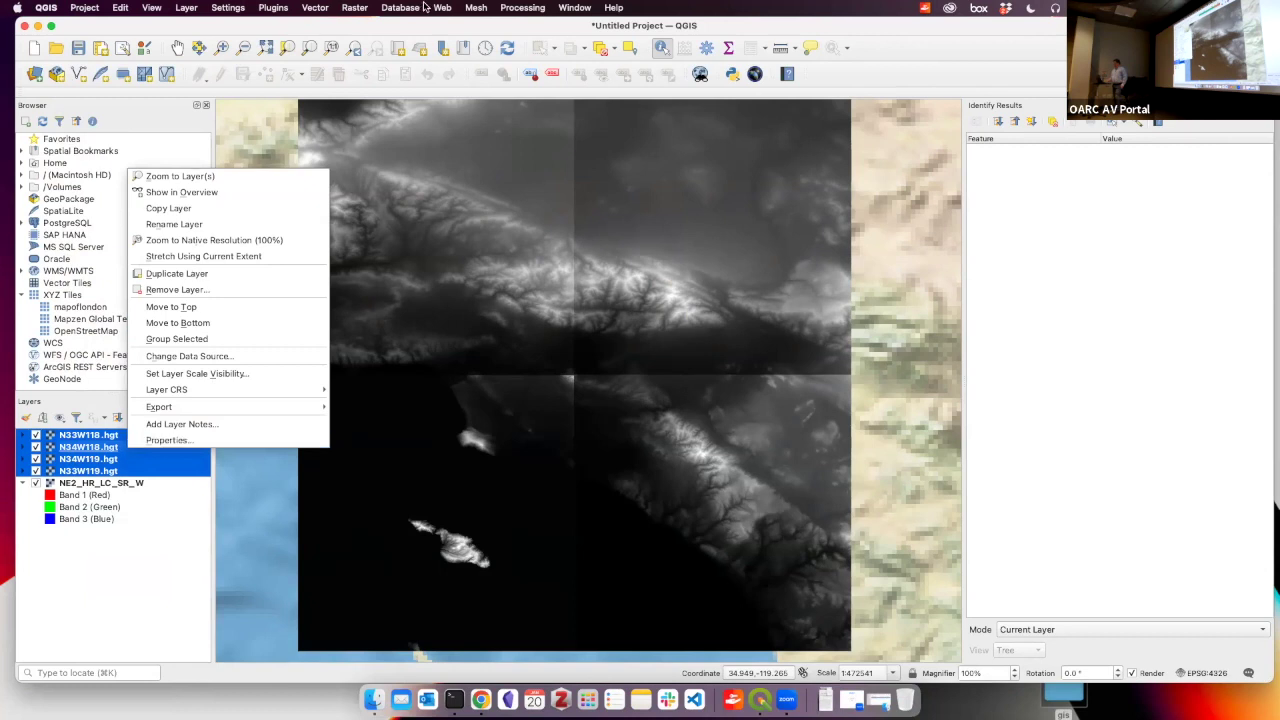
Start a raster Merge and choose the N33W118, N33W119, N34W118 and N34W119 tiles as its input layers
{"action": "left_click", "coordinate": [352, 8]}
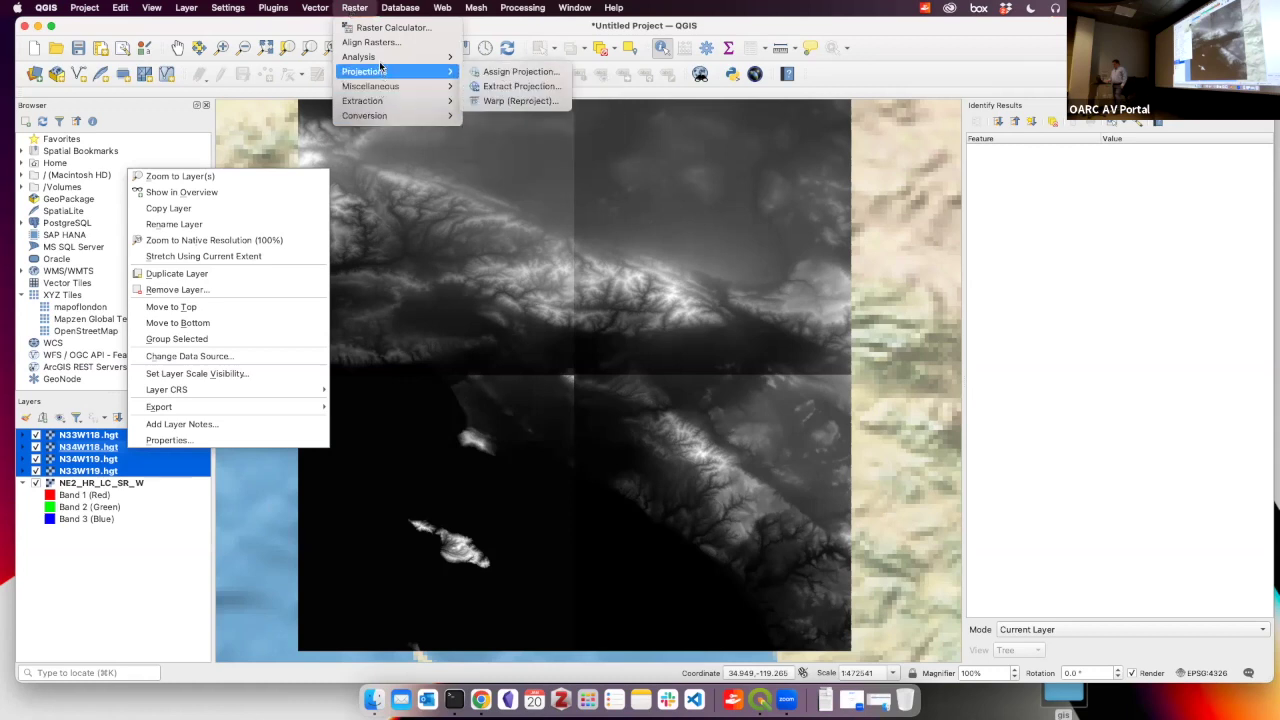
{"action": "mouse_move", "coordinate": [380, 64]}
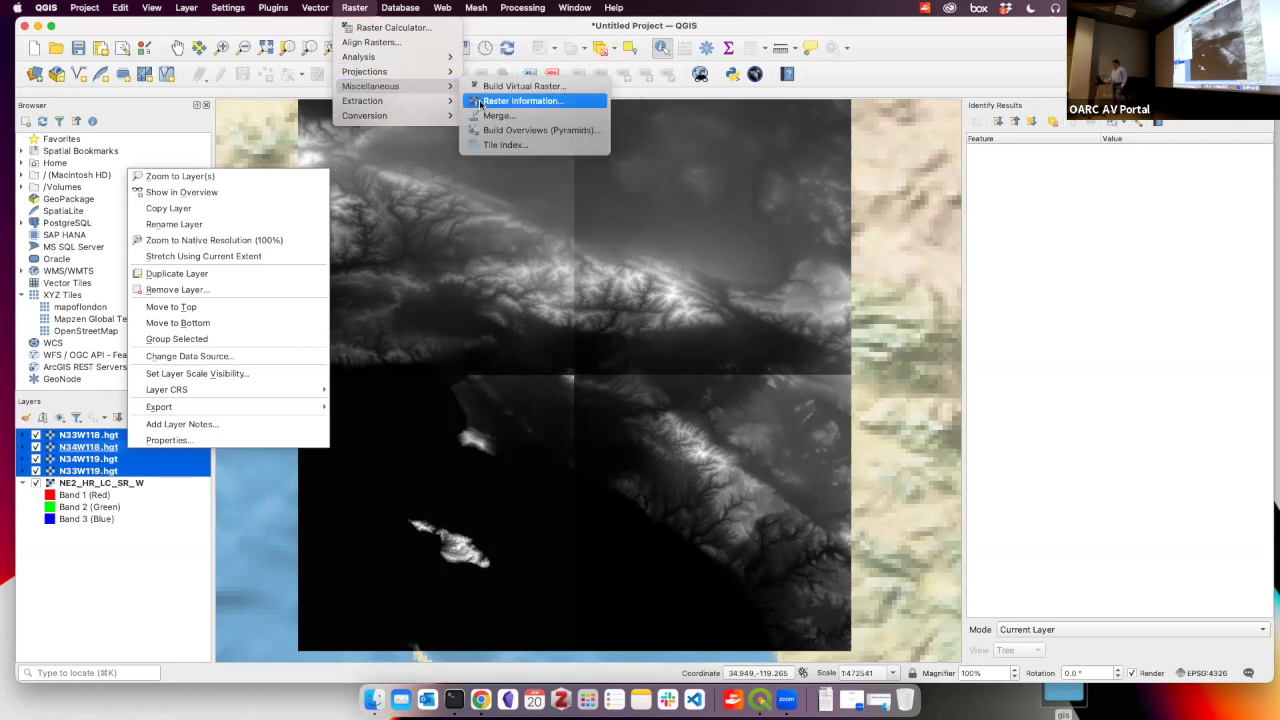
{"action": "left_click", "coordinate": [498, 116]}
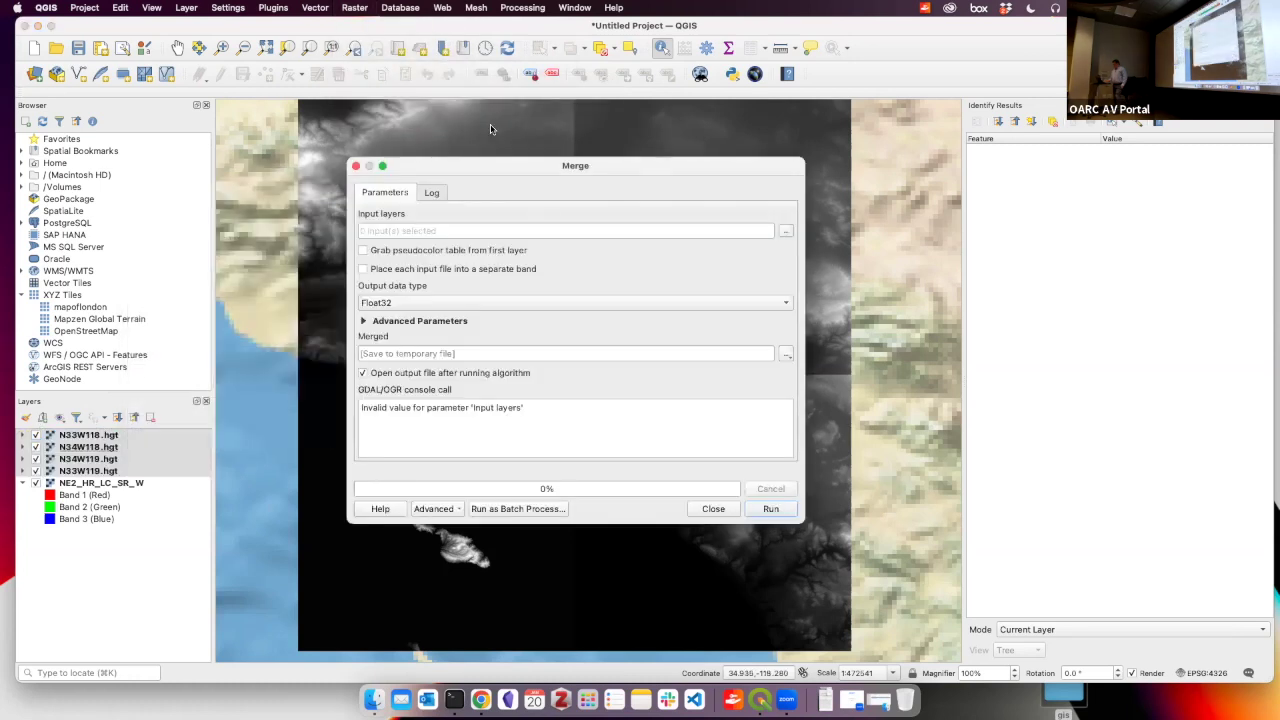
{"action": "left_click", "coordinate": [787, 231]}
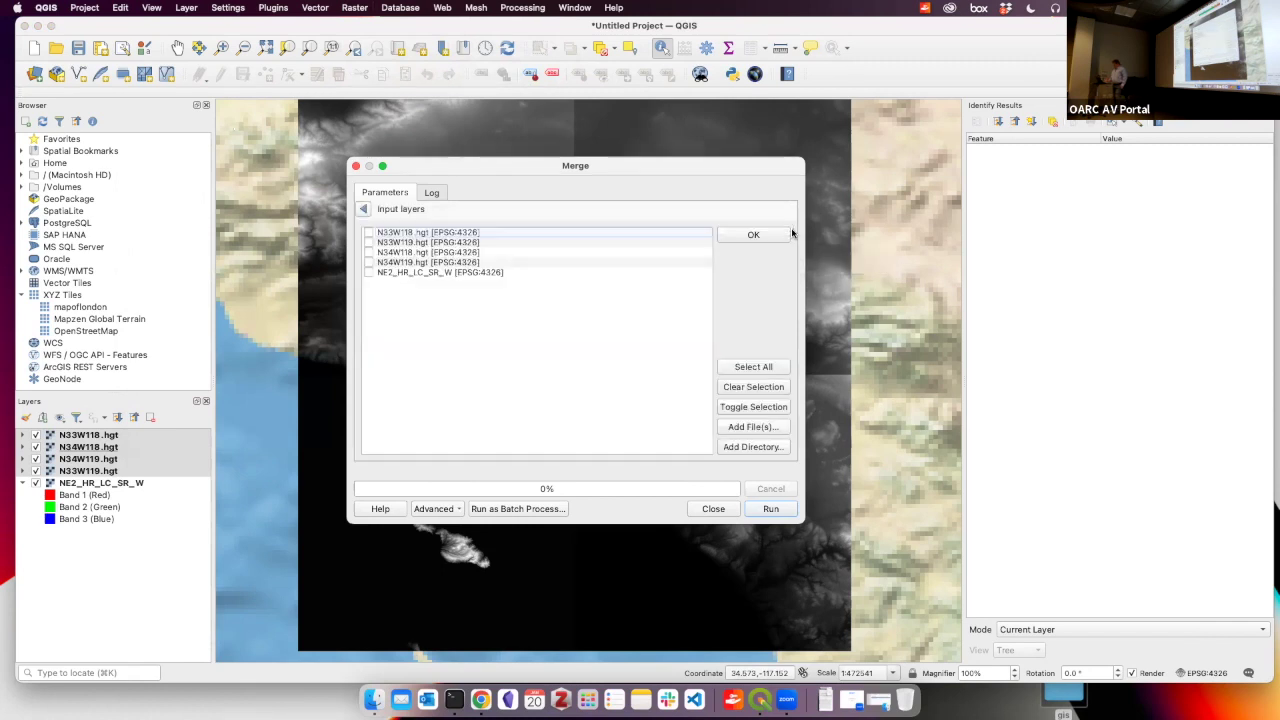
{"action": "left_click", "coordinate": [370, 232]}
{"action": "left_click", "coordinate": [370, 242]}
{"action": "left_click", "coordinate": [370, 252]}
{"action": "left_click", "coordinate": [370, 262]}
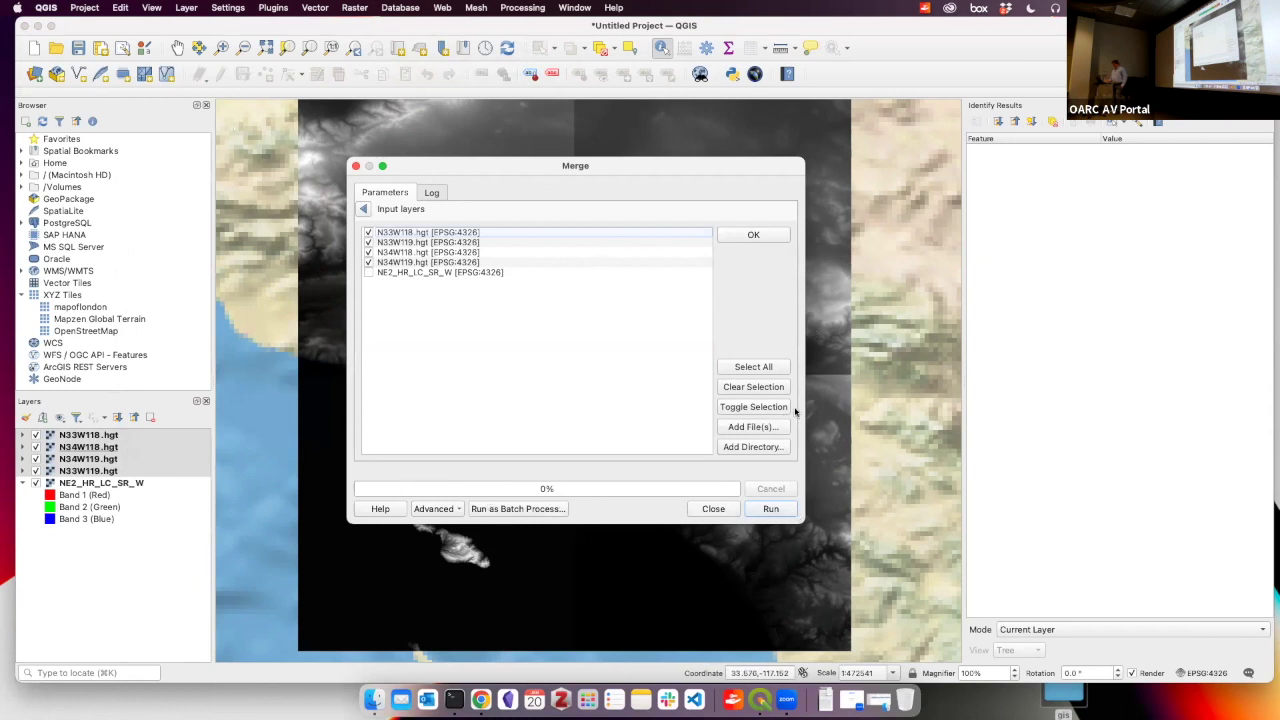
{"action": "left_click", "coordinate": [750, 235]}
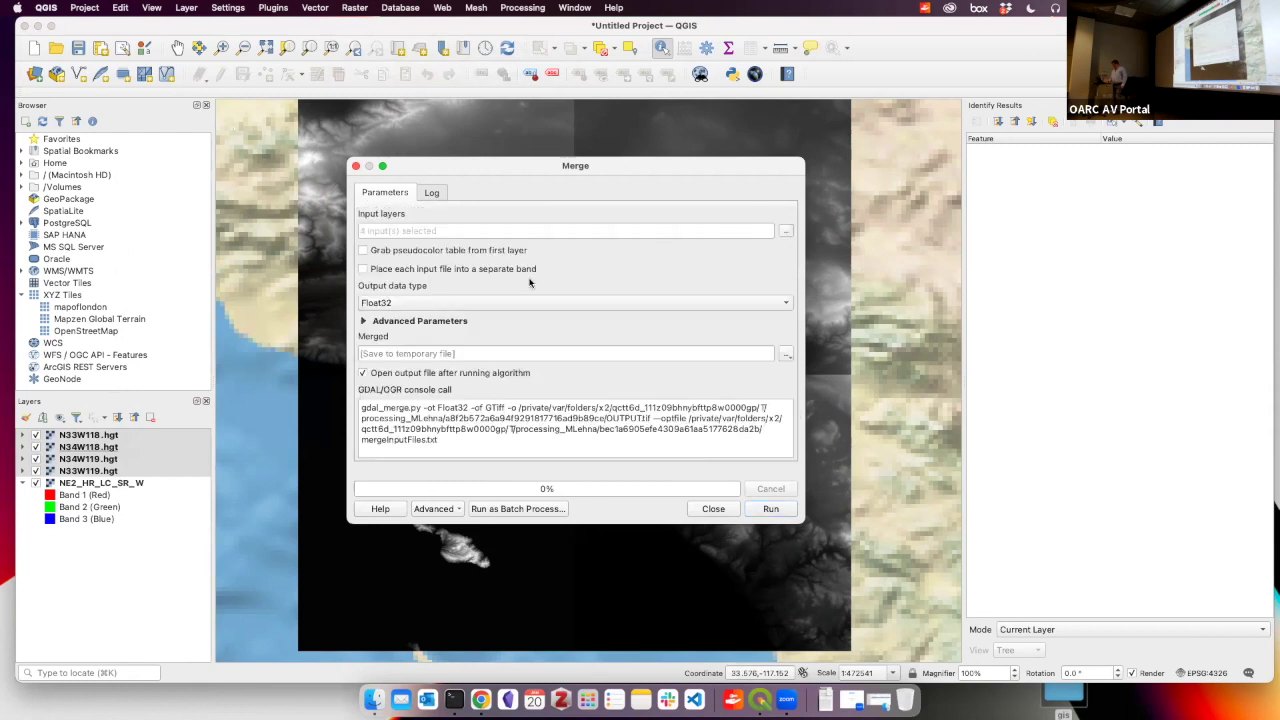
Set the merged output file to srtm-workshop.tif on the Desktop, run the merge, and close the dialog
{"action": "left_click", "coordinate": [787, 354]}
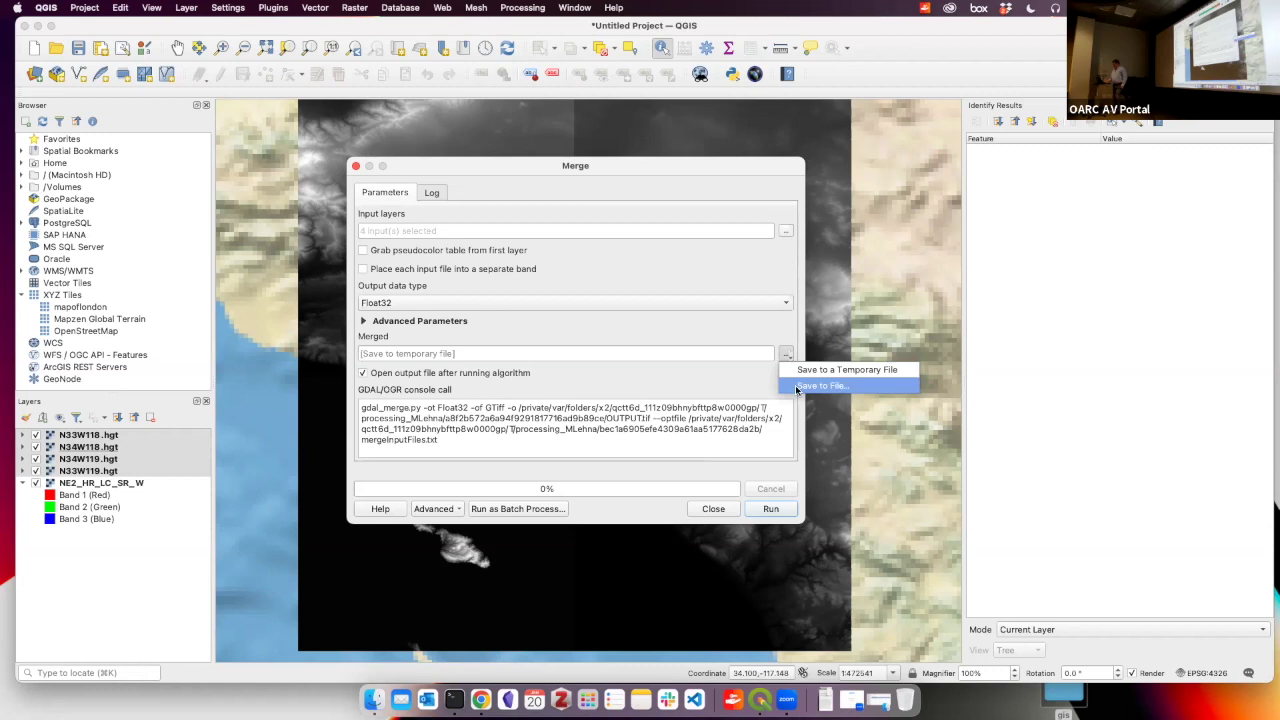
{"action": "left_click", "coordinate": [820, 386]}
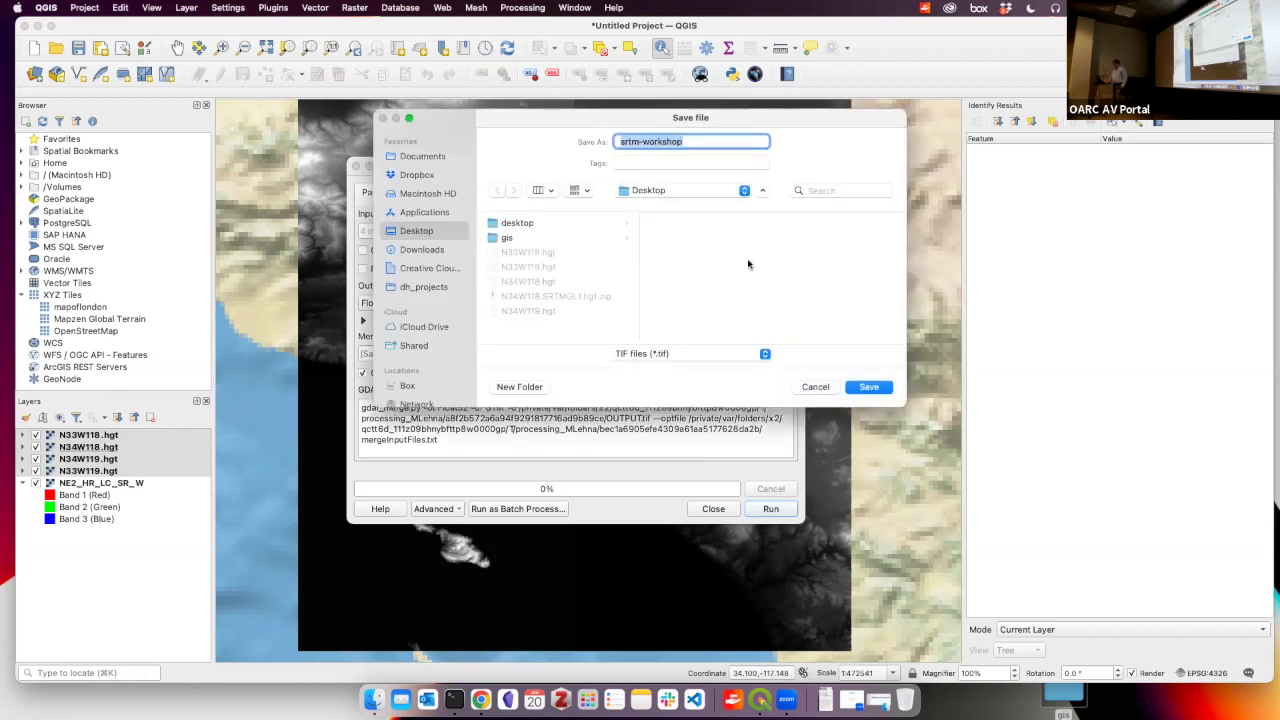
{"action": "key", "text": "Right"}
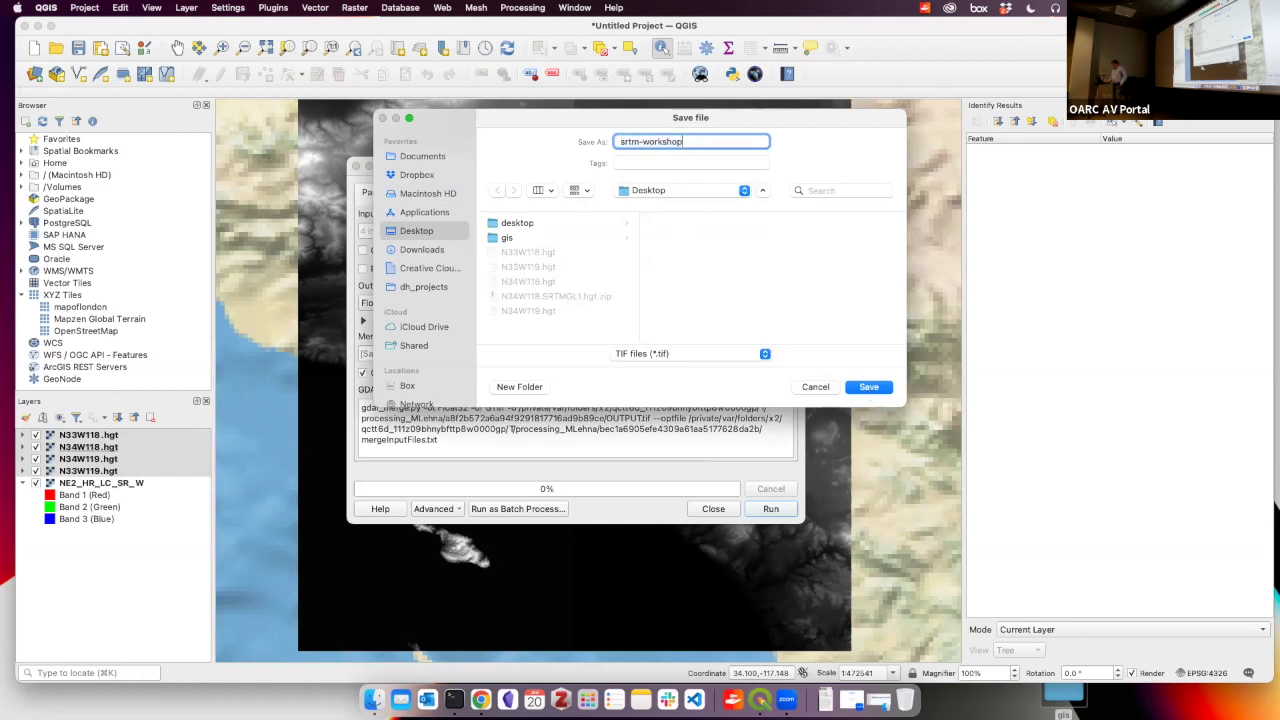
{"action": "type", "text": ".tif"}
{"action": "key", "text": "Return"}
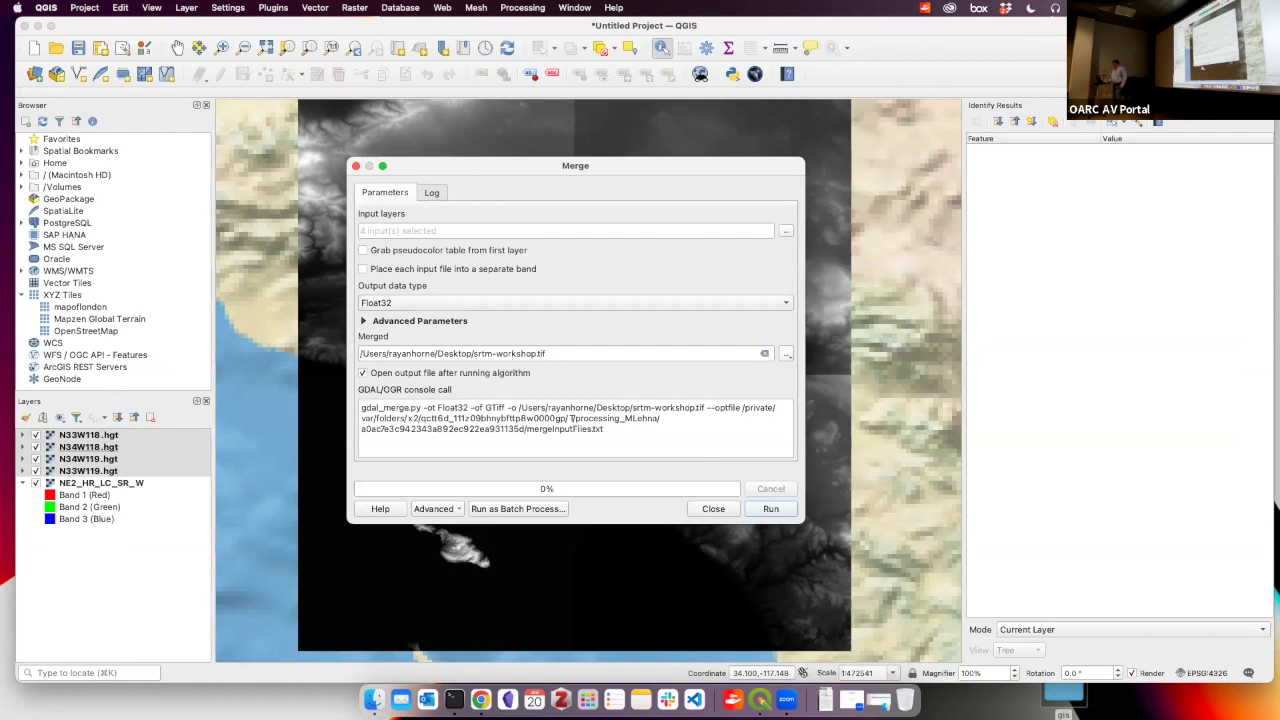
{"action": "left_click", "coordinate": [771, 509]}
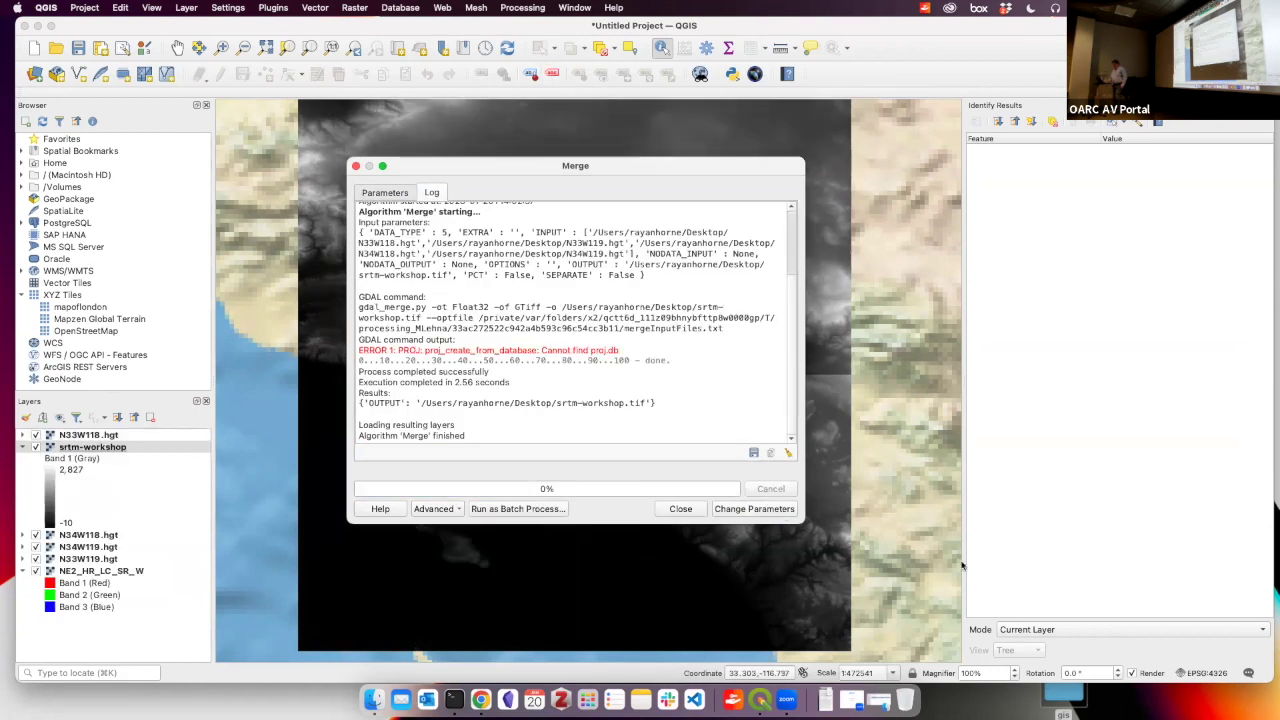
{"action": "left_click", "coordinate": [702, 509]}
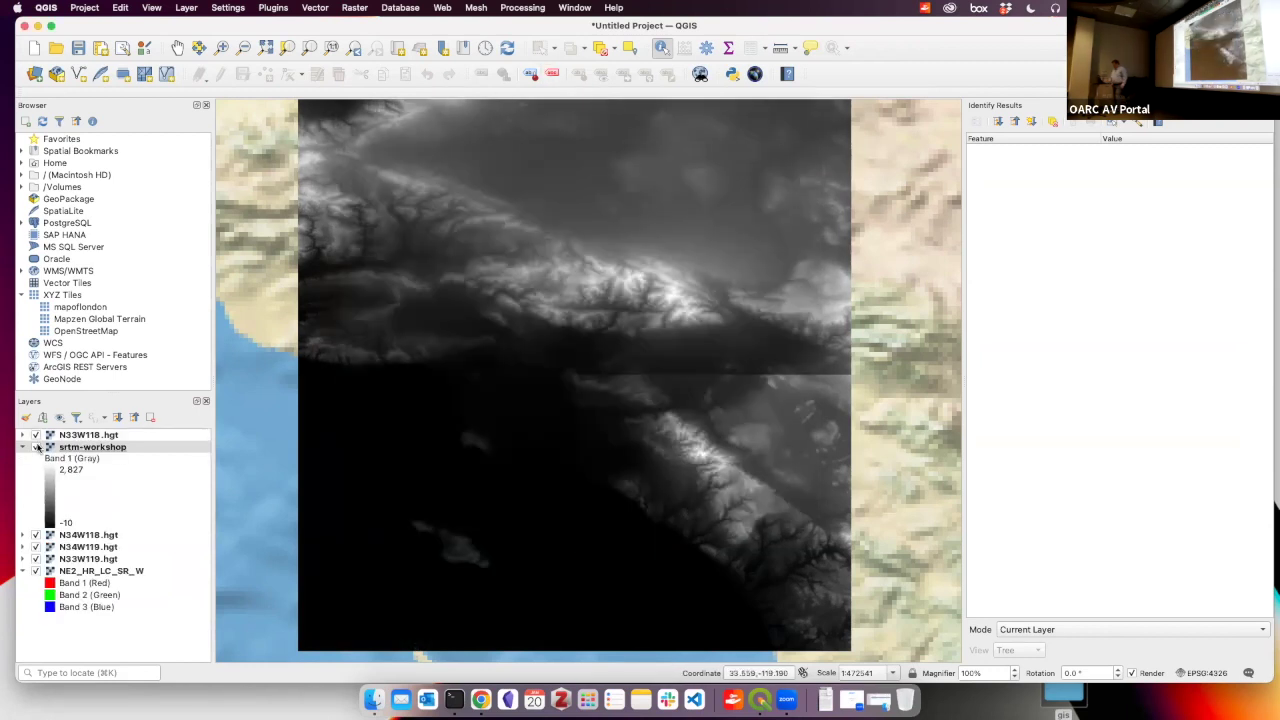
Hide the N33W118.hgt tile and make a visible duplicate of the srtm-workshop layer, keeping both srtm-workshop legends collapsed
{"action": "left_click", "coordinate": [36, 435]}
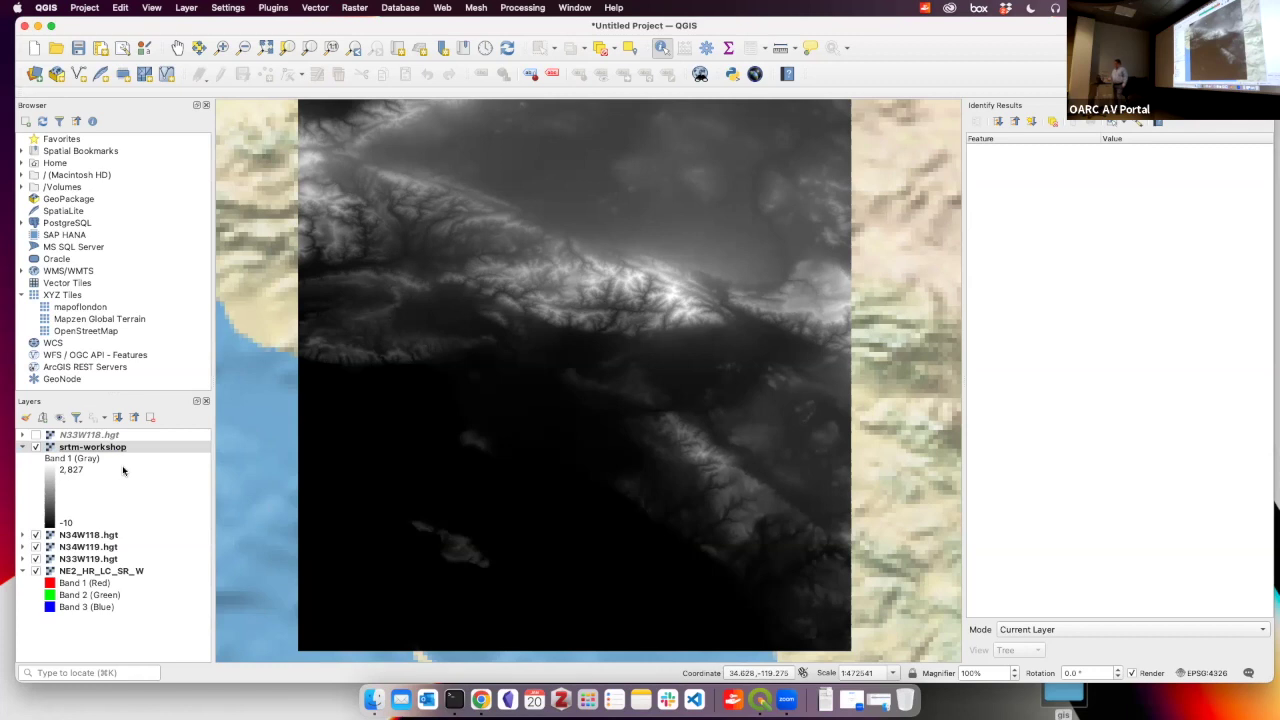
{"action": "left_click", "coordinate": [23, 449]}
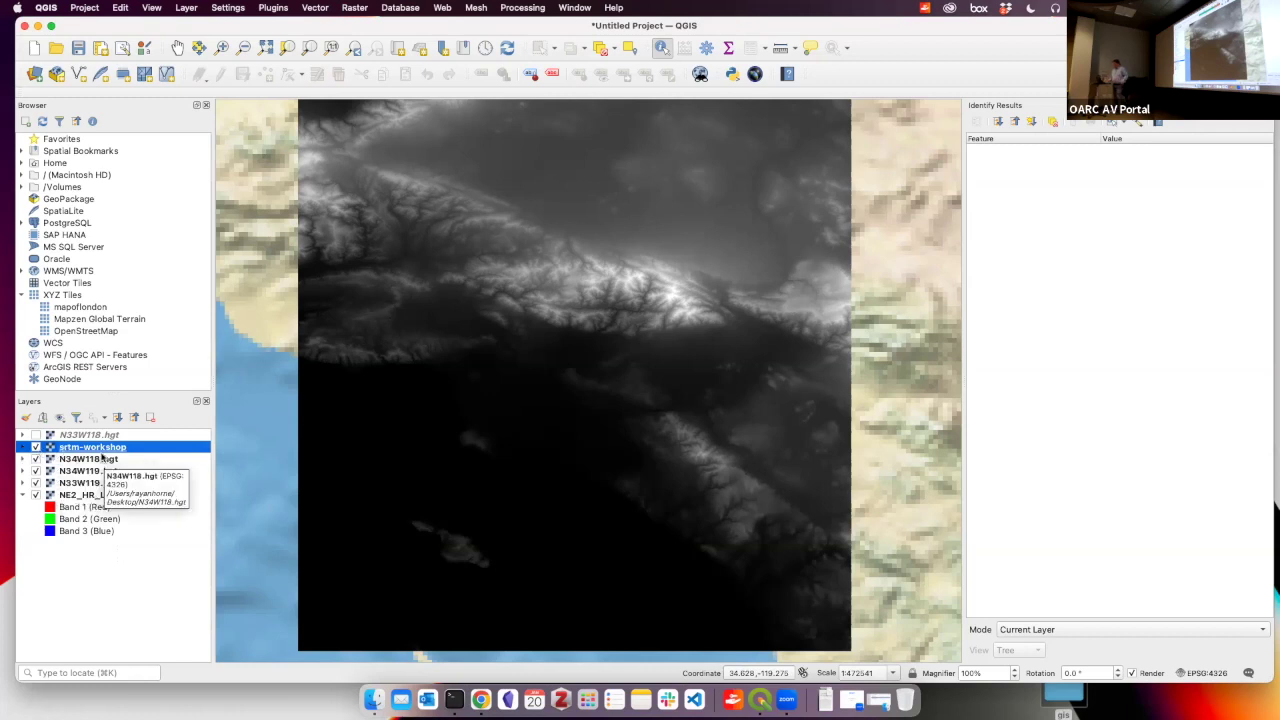
{"action": "right_click", "coordinate": [100, 451]}
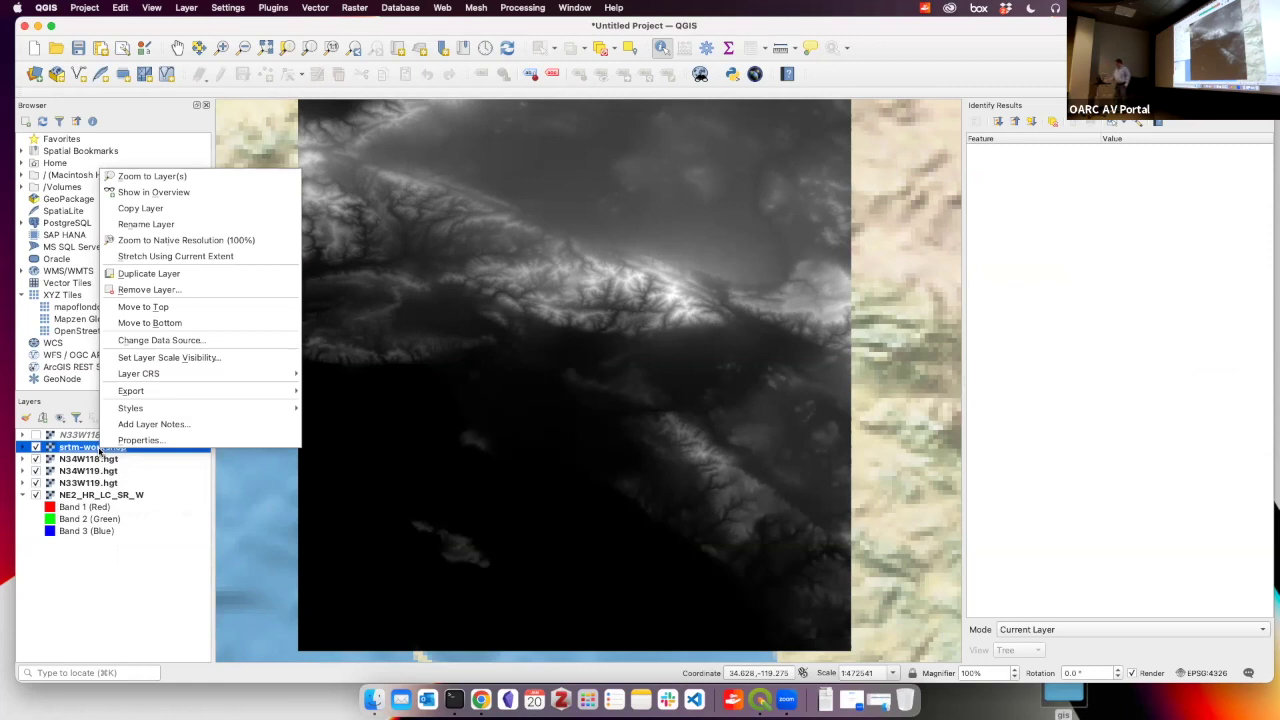
{"action": "left_click", "coordinate": [179, 278]}
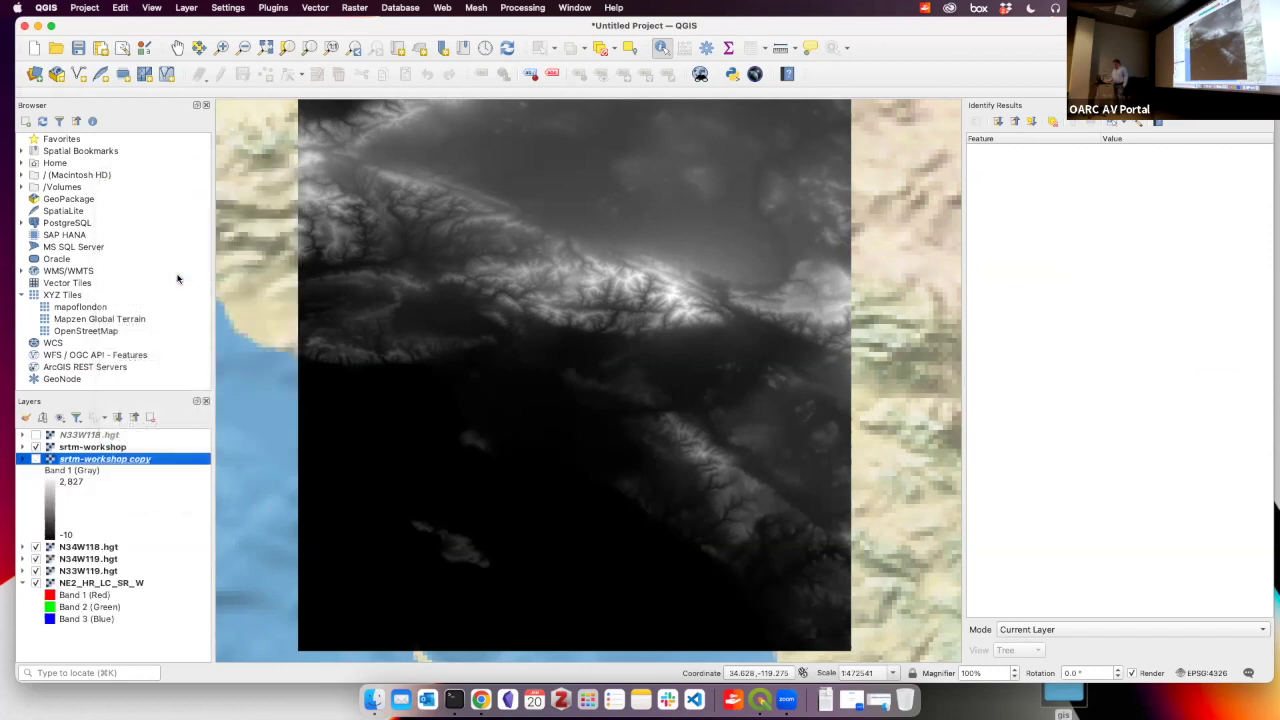
{"action": "left_click", "coordinate": [23, 459]}
{"action": "left_click", "coordinate": [36, 459]}
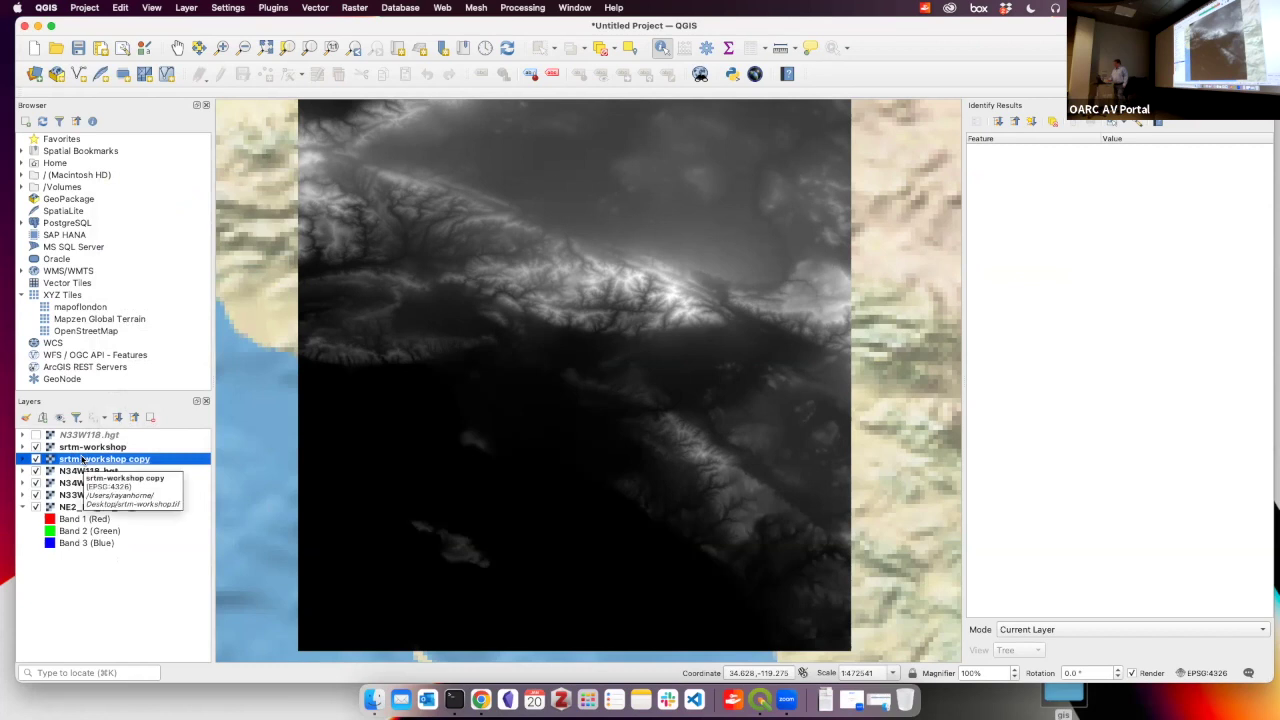
Read the Chrome slide explaining the Altitude, Azimuth and Z Factor parameters, and return to QGIS
{"action": "key", "text": "ctrl+Right"}
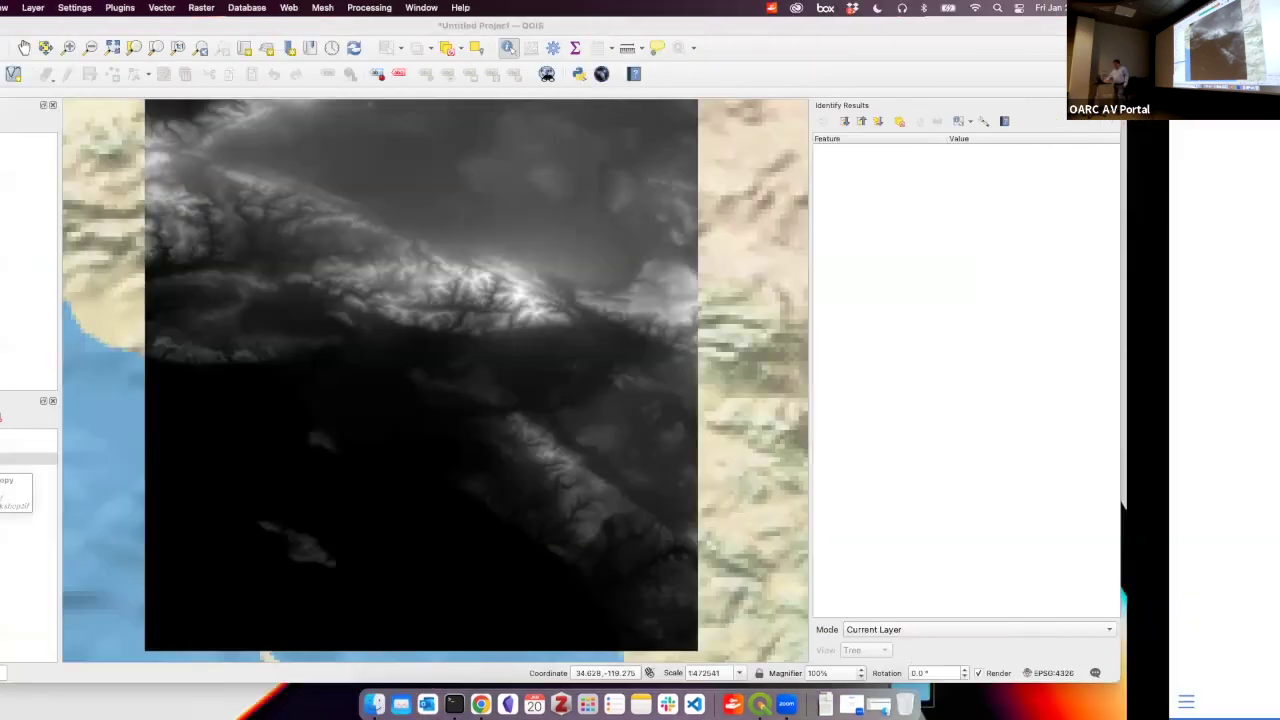
{"action": "key", "text": "Right"}
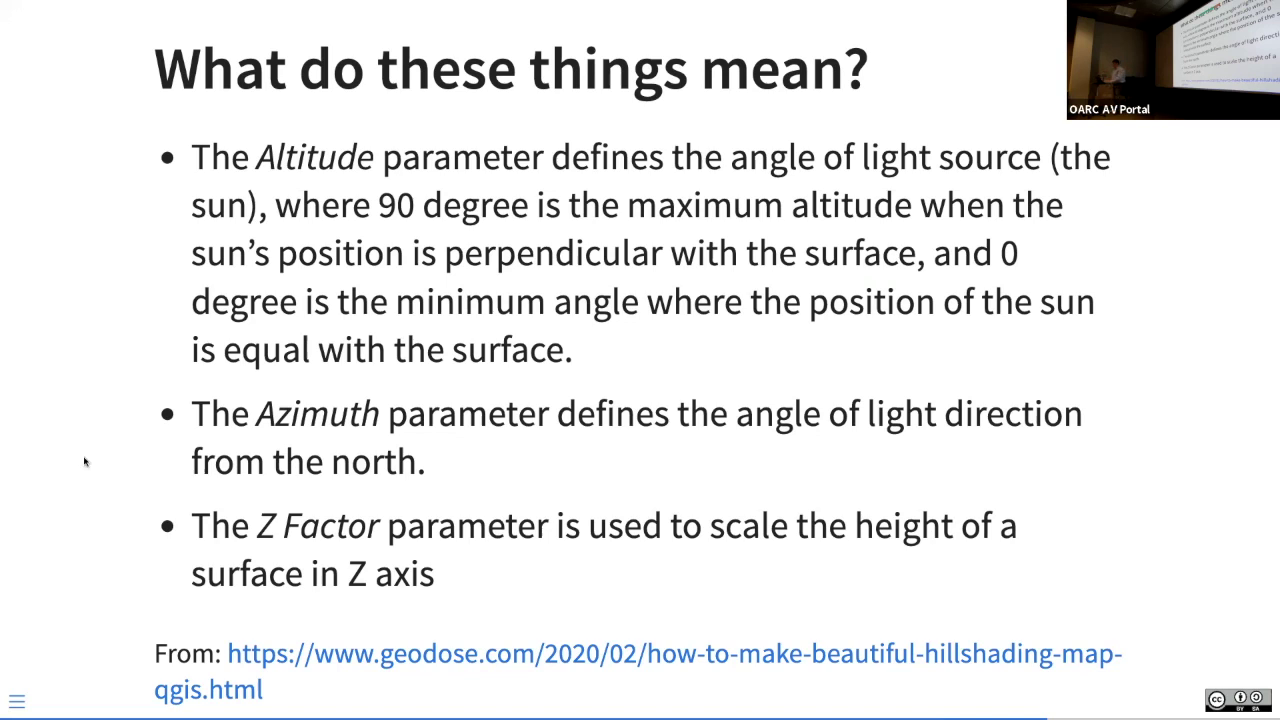
{"action": "key", "text": "super+Tab"}
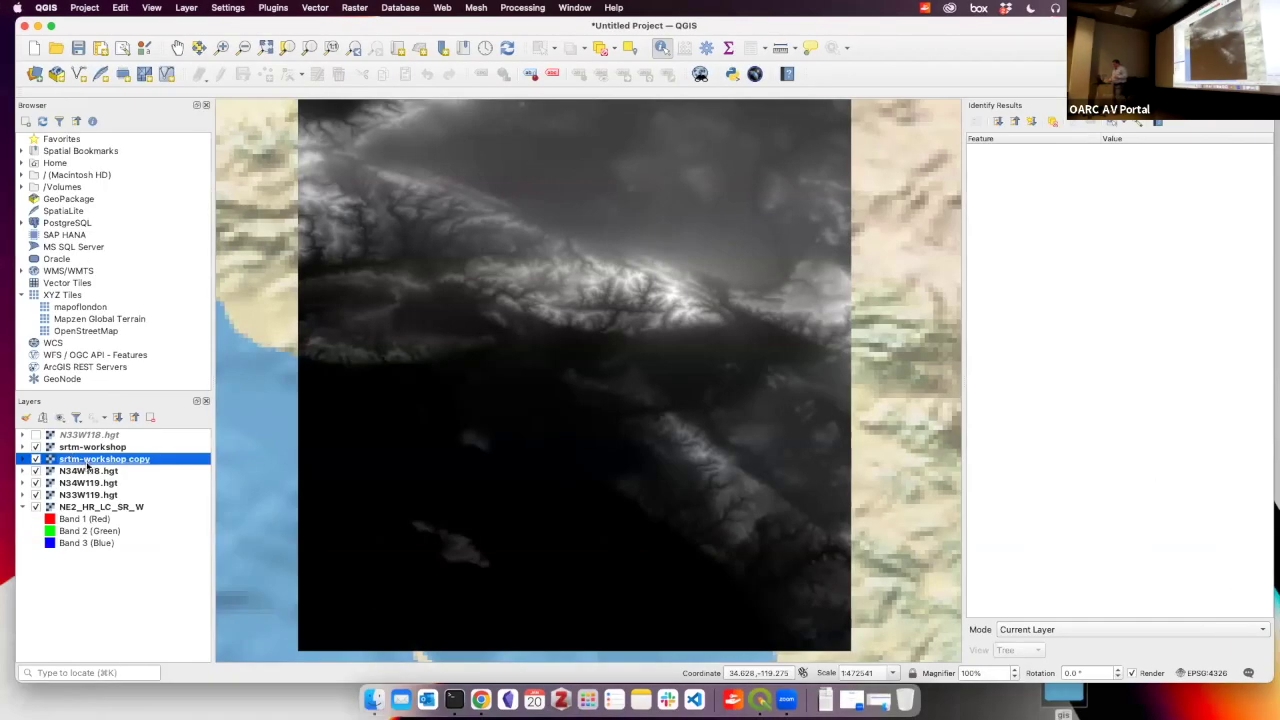
Change the render type of the srtm-workshop copy layer to Hillshade and apply it
{"action": "double_click", "coordinate": [88, 460]}
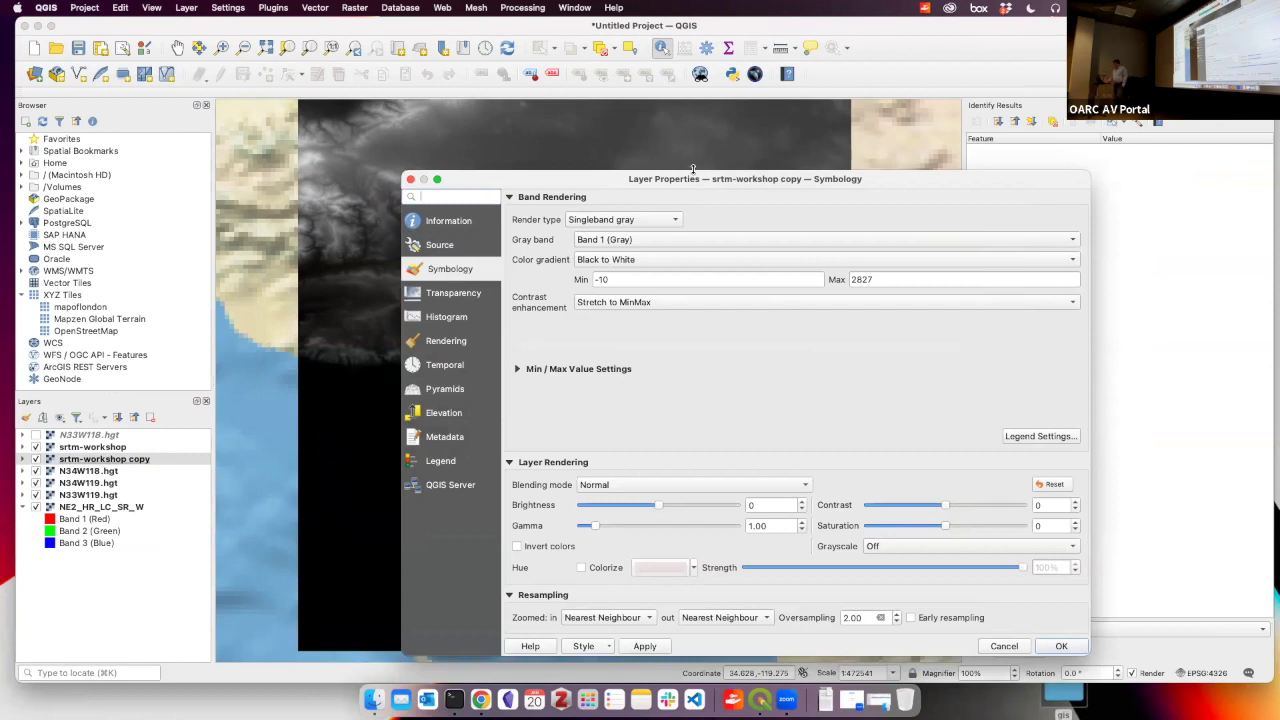
{"action": "left_click_drag", "start_coordinate": [697, 179], "coordinate": [599, 105]}
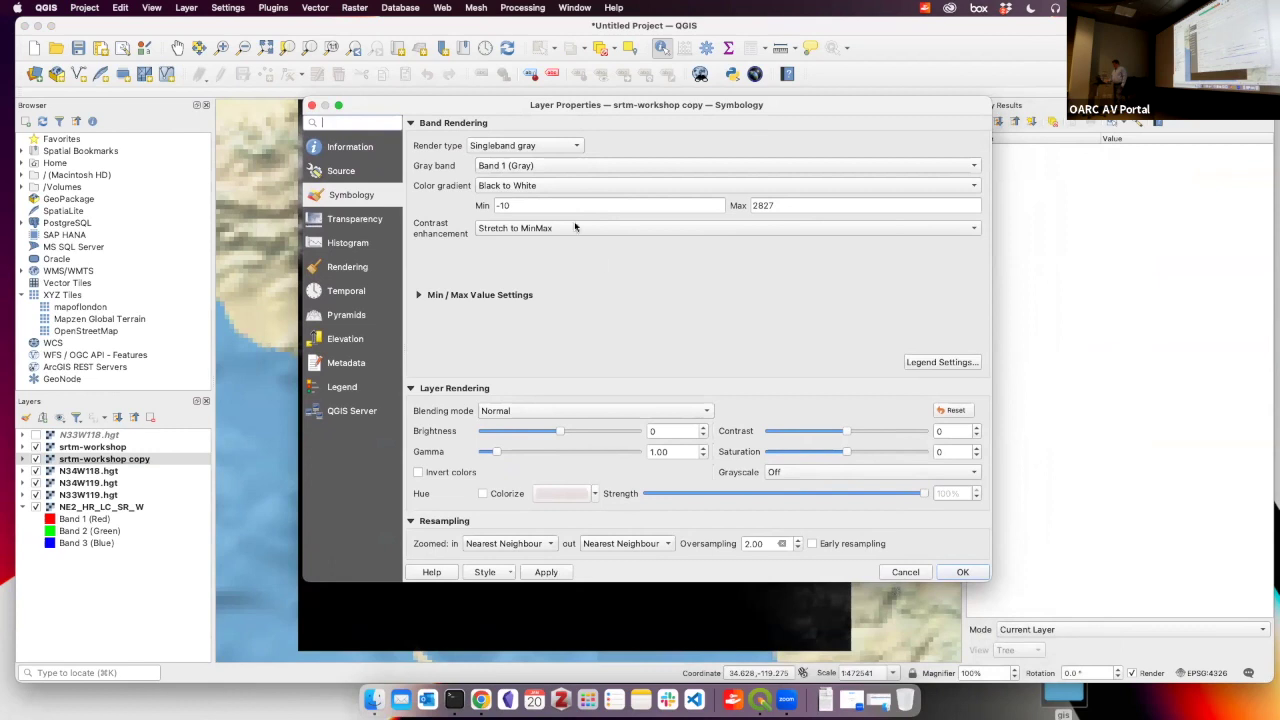
{"action": "left_click", "coordinate": [556, 146]}
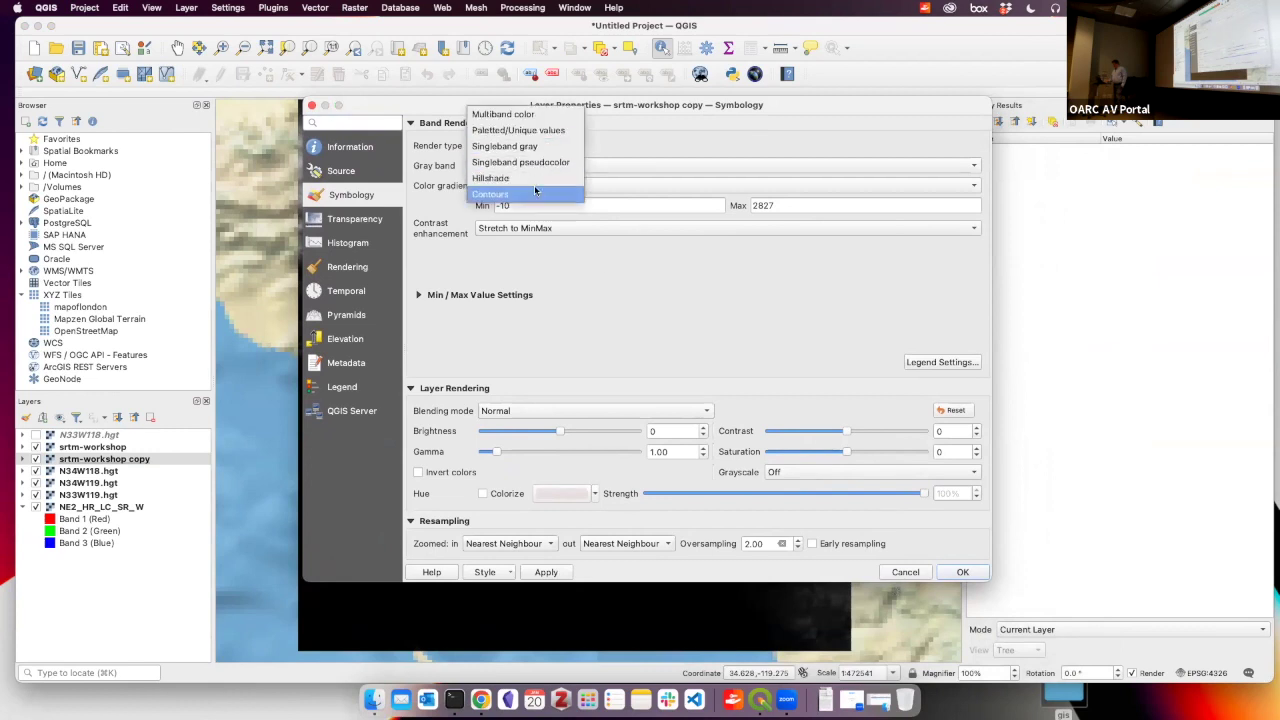
{"action": "left_click", "coordinate": [535, 180]}
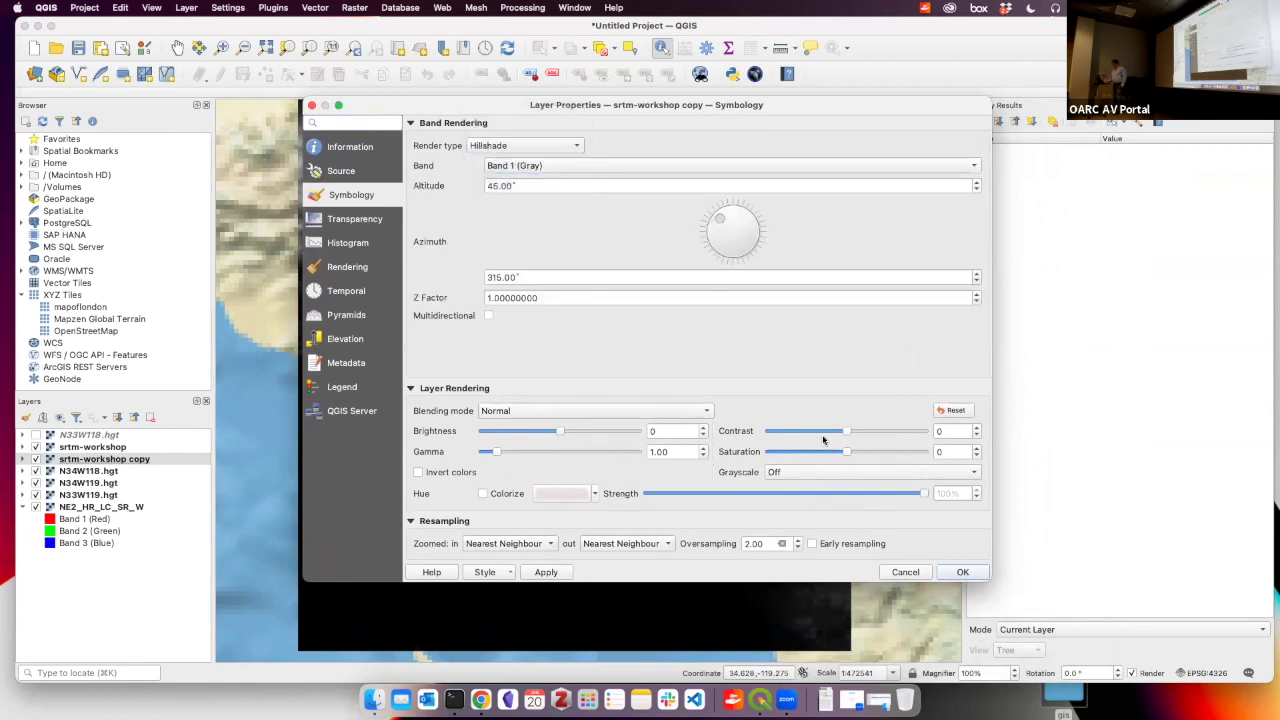
{"action": "left_click", "coordinate": [962, 572]}
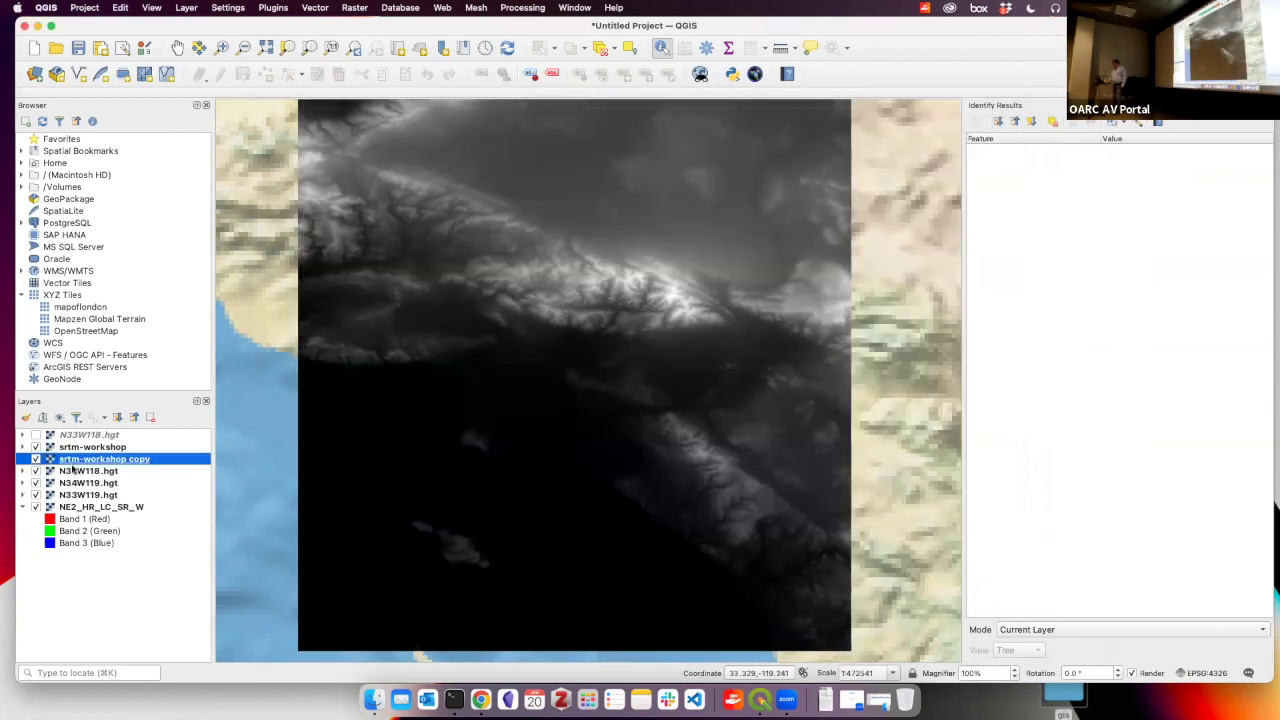
Hide the srtm-workshop layer and examine the hillshade of the copy around the Los Angeles coast
{"action": "left_click", "coordinate": [50, 448]}
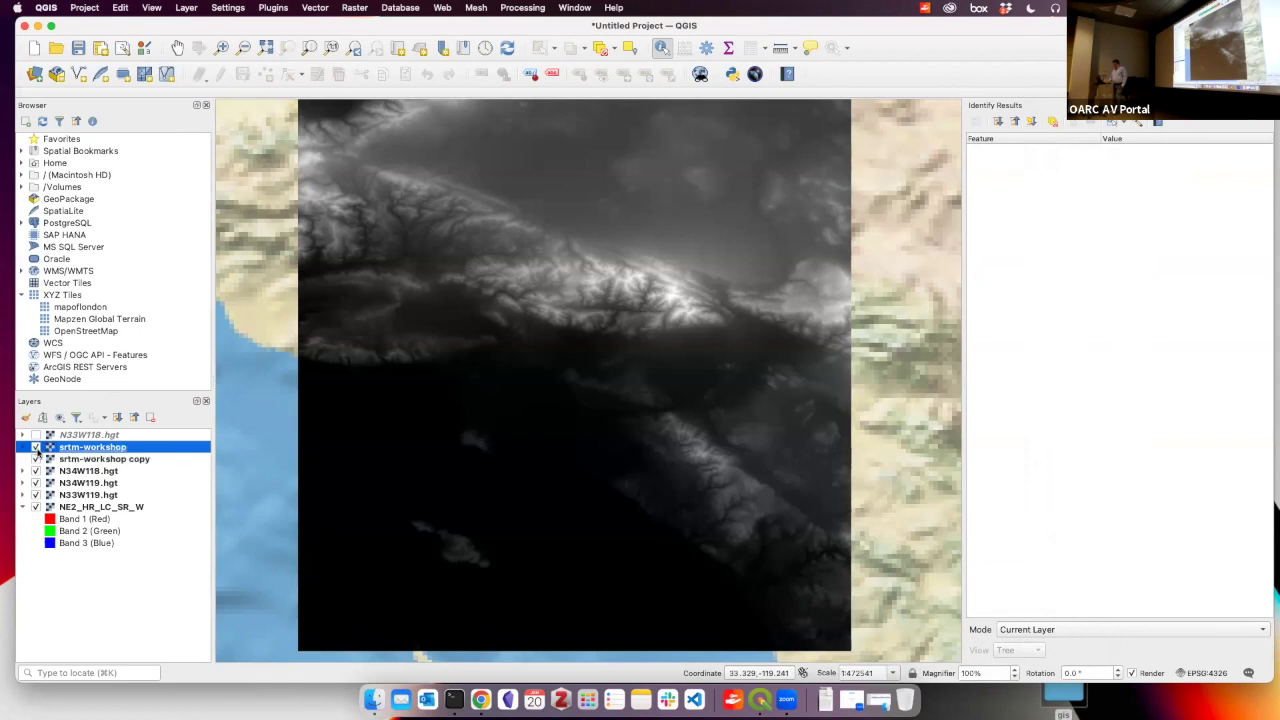
{"action": "left_click", "coordinate": [36, 448]}
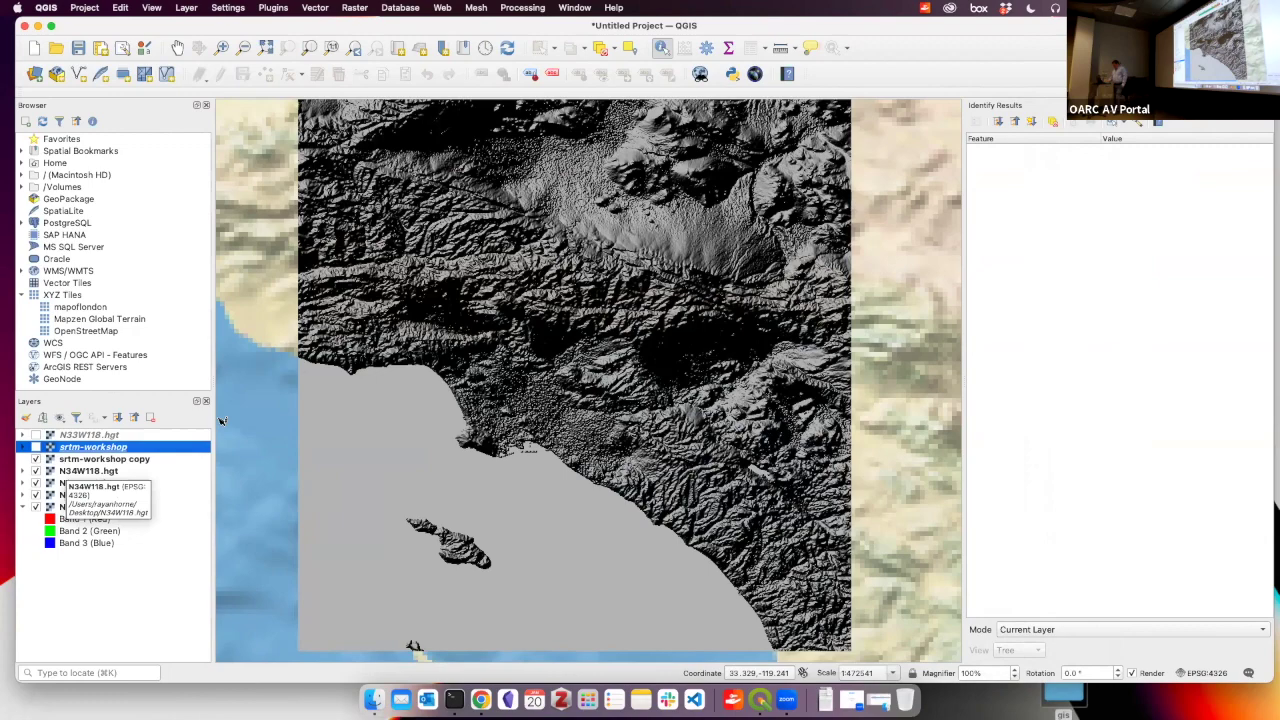
{"action": "scroll", "coordinate": [486, 360], "scroll_direction": "up", "scroll_amount": 3}
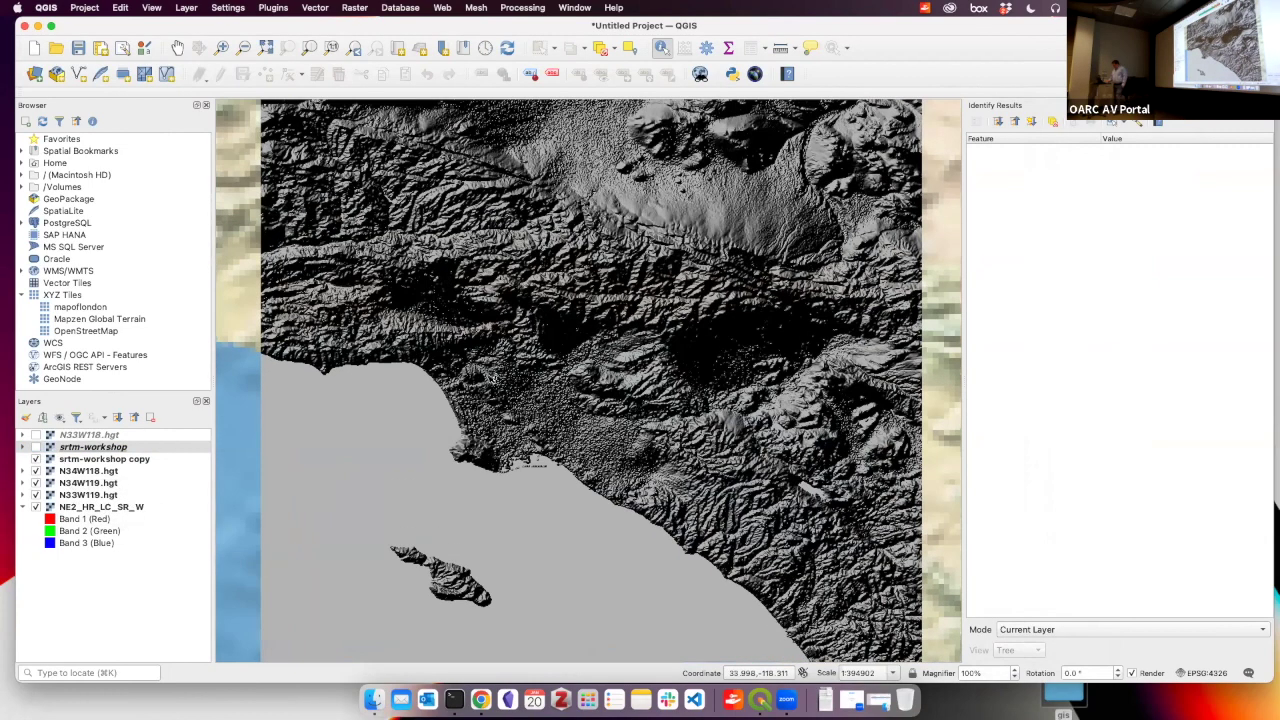
Hide the N34W119.hgt, N33W119.hgt and N34W118.hgt tiles, leaving the srtm-workshop copy hillshade visible over the base map
{"action": "scroll", "coordinate": [490, 378], "scroll_direction": "up", "scroll_amount": 1}
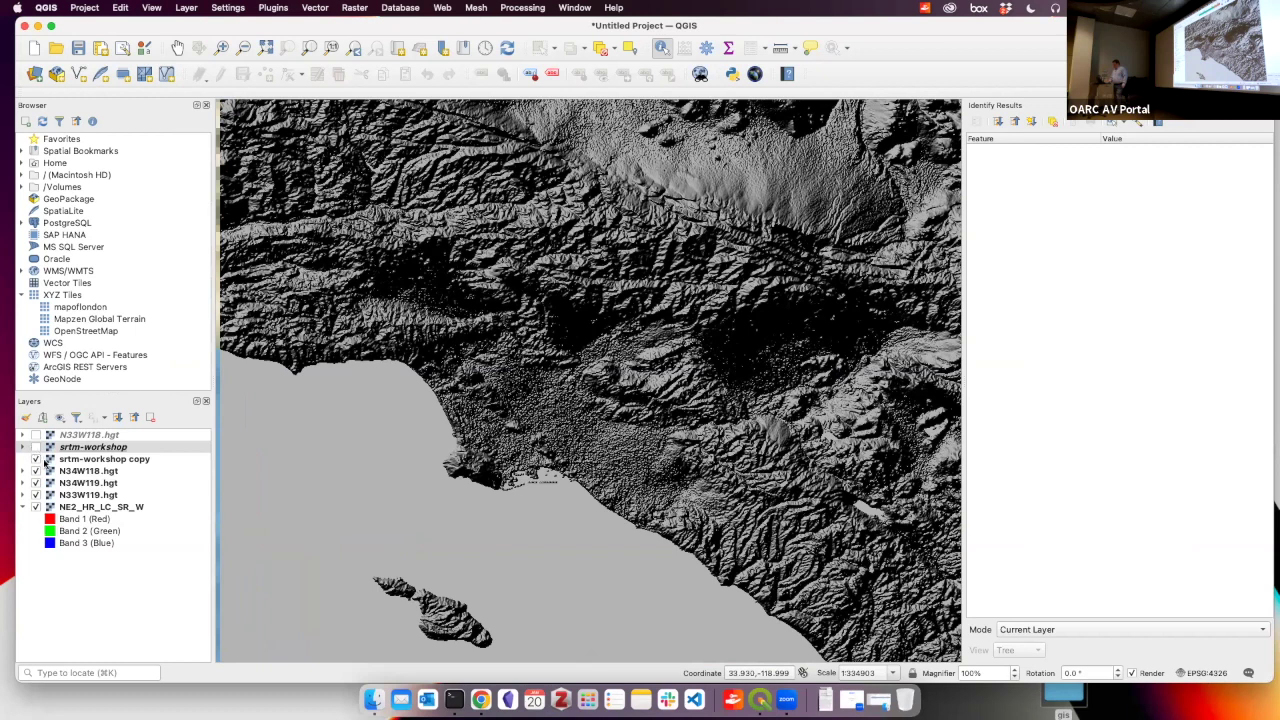
{"action": "left_click", "coordinate": [42, 461]}
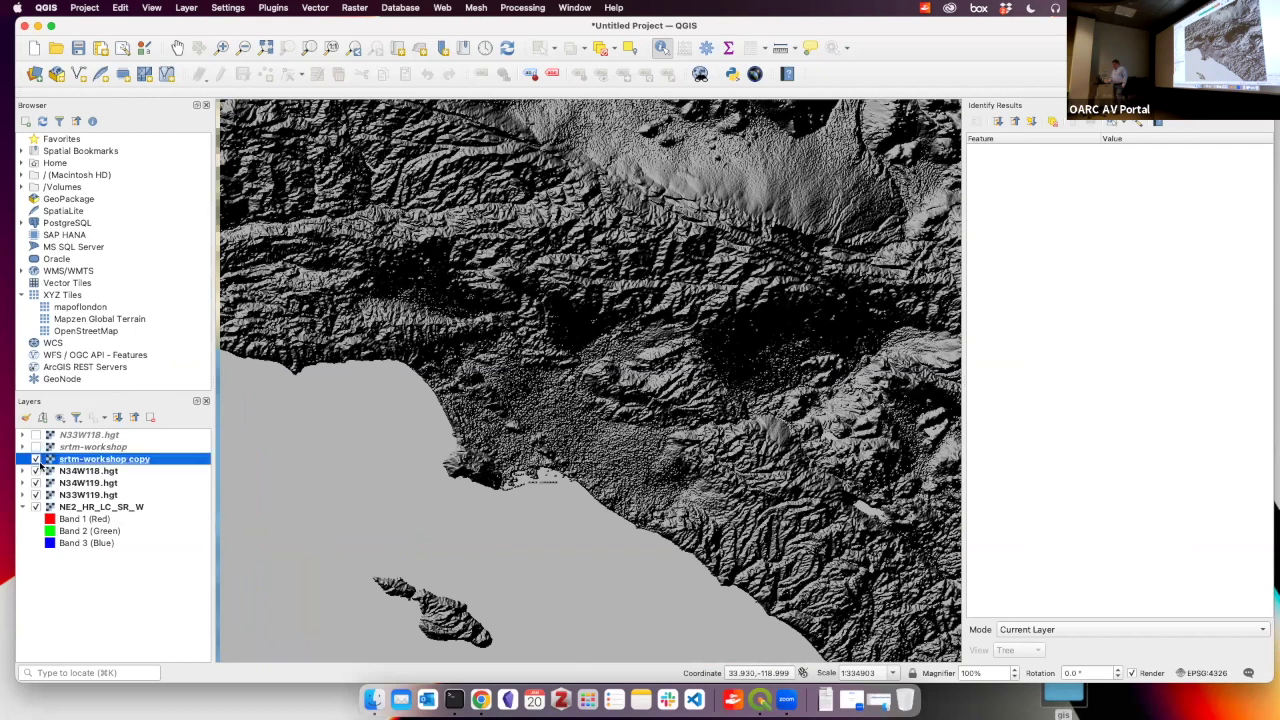
{"action": "left_click", "coordinate": [36, 460]}
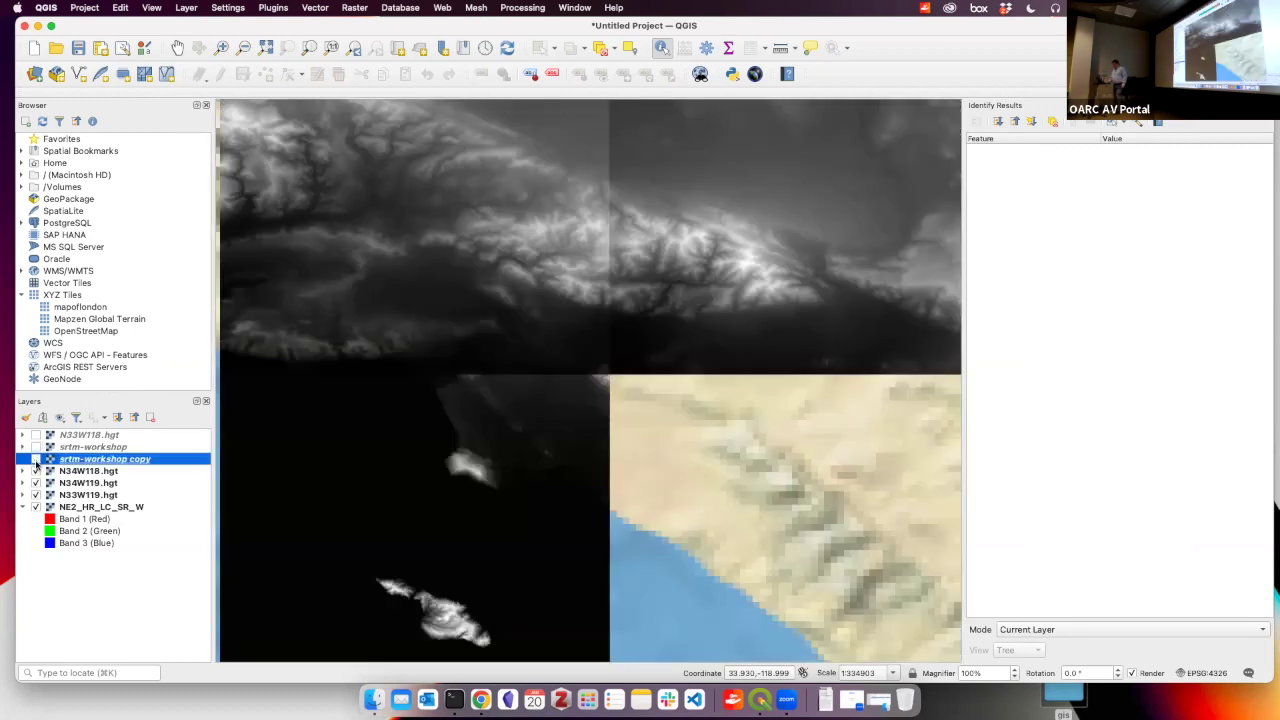
{"action": "left_click", "coordinate": [42, 483]}
{"action": "left_click", "coordinate": [36, 483]}
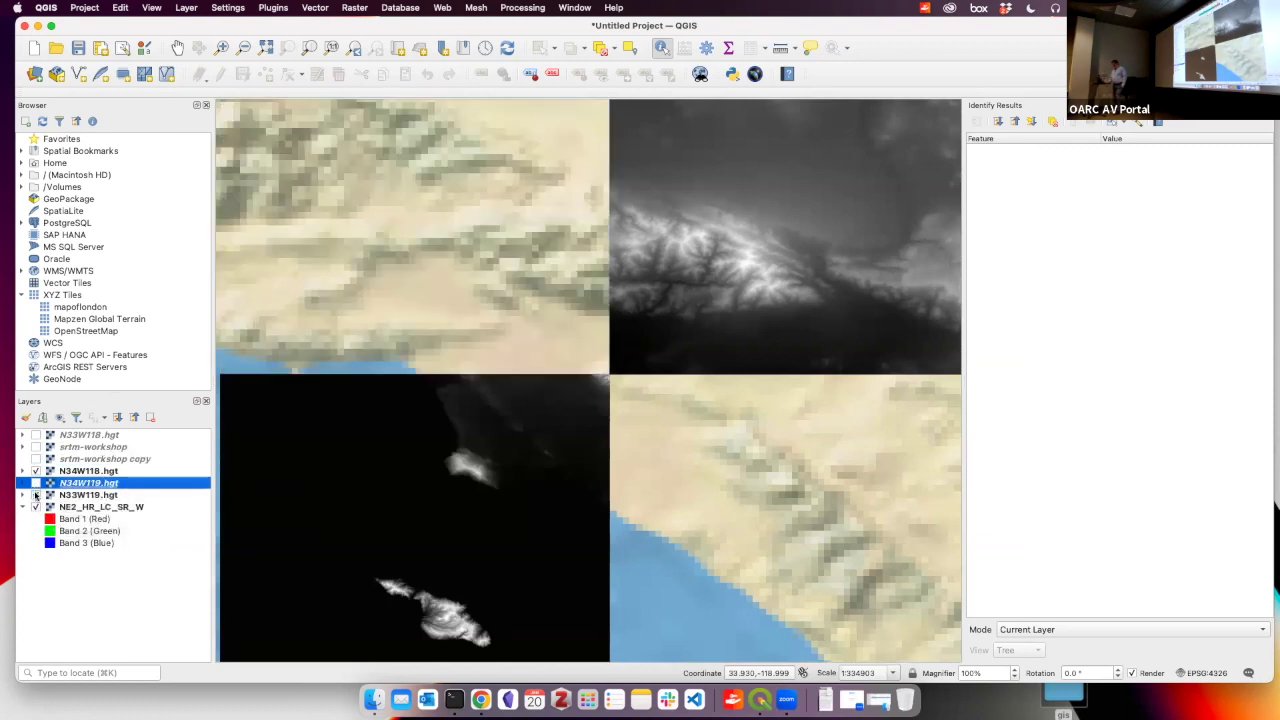
{"action": "left_click", "coordinate": [36, 495]}
{"action": "left_click", "coordinate": [36, 471]}
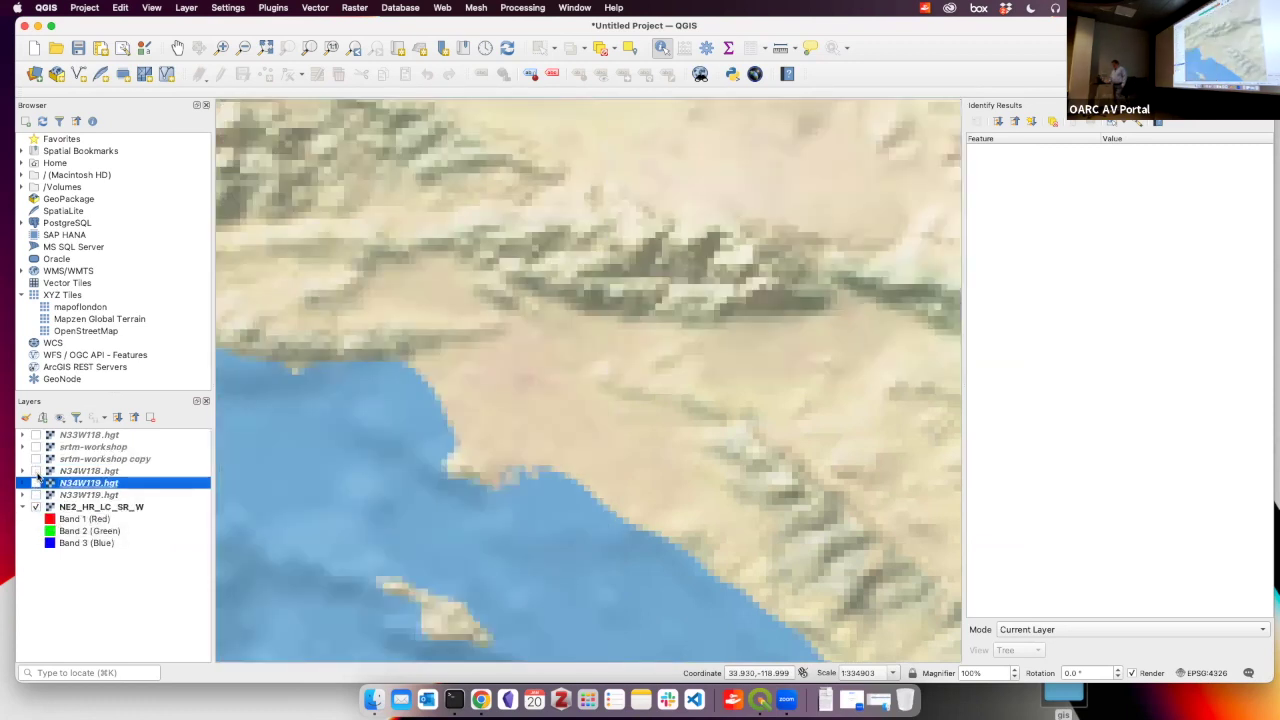
{"action": "left_click", "coordinate": [36, 460]}
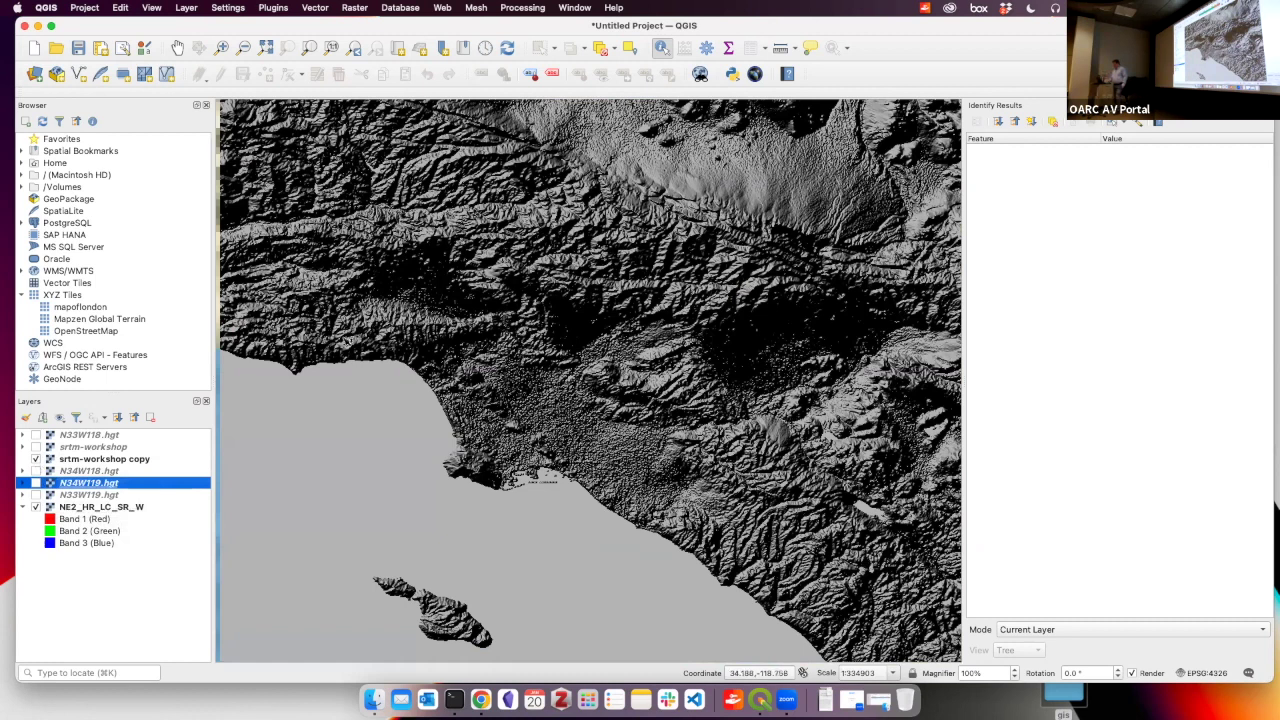
Try a Z Factor of 3 on the srtm-workshop copy hillshade, and set it back to 1
{"action": "double_click", "coordinate": [80, 459]}
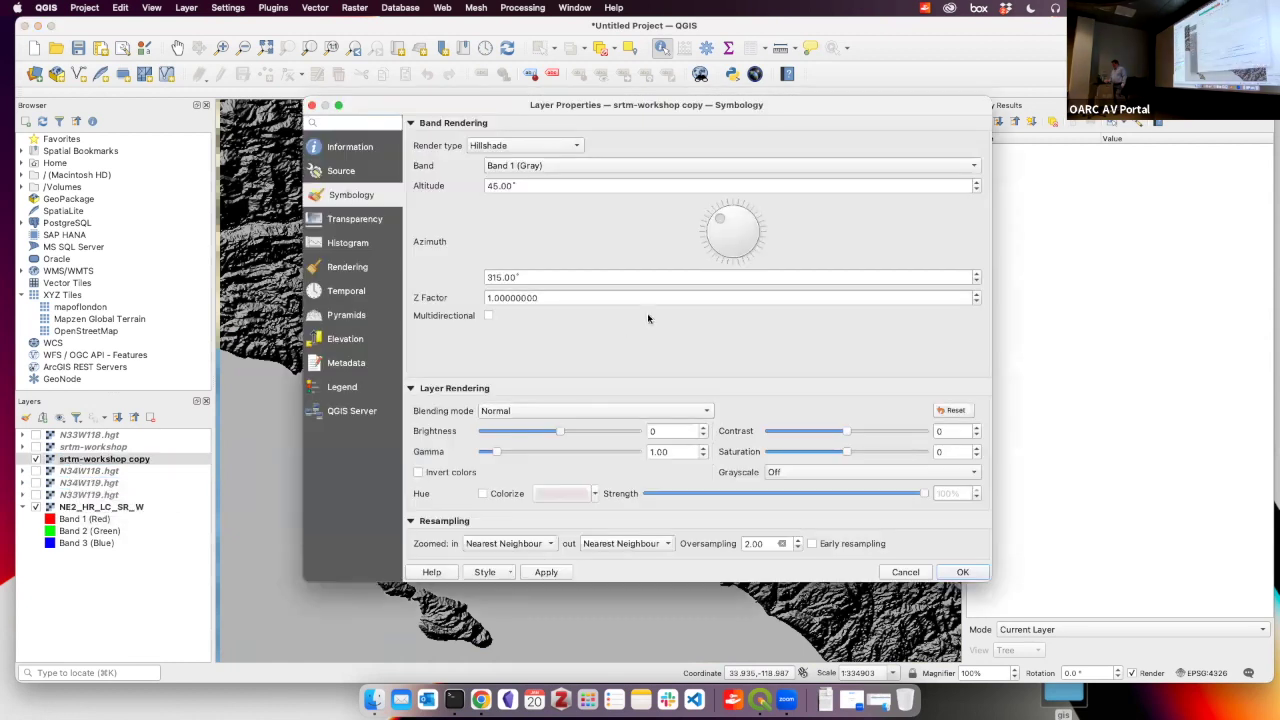
{"action": "double_click", "coordinate": [663, 301]}
{"action": "type", "text": "3"}
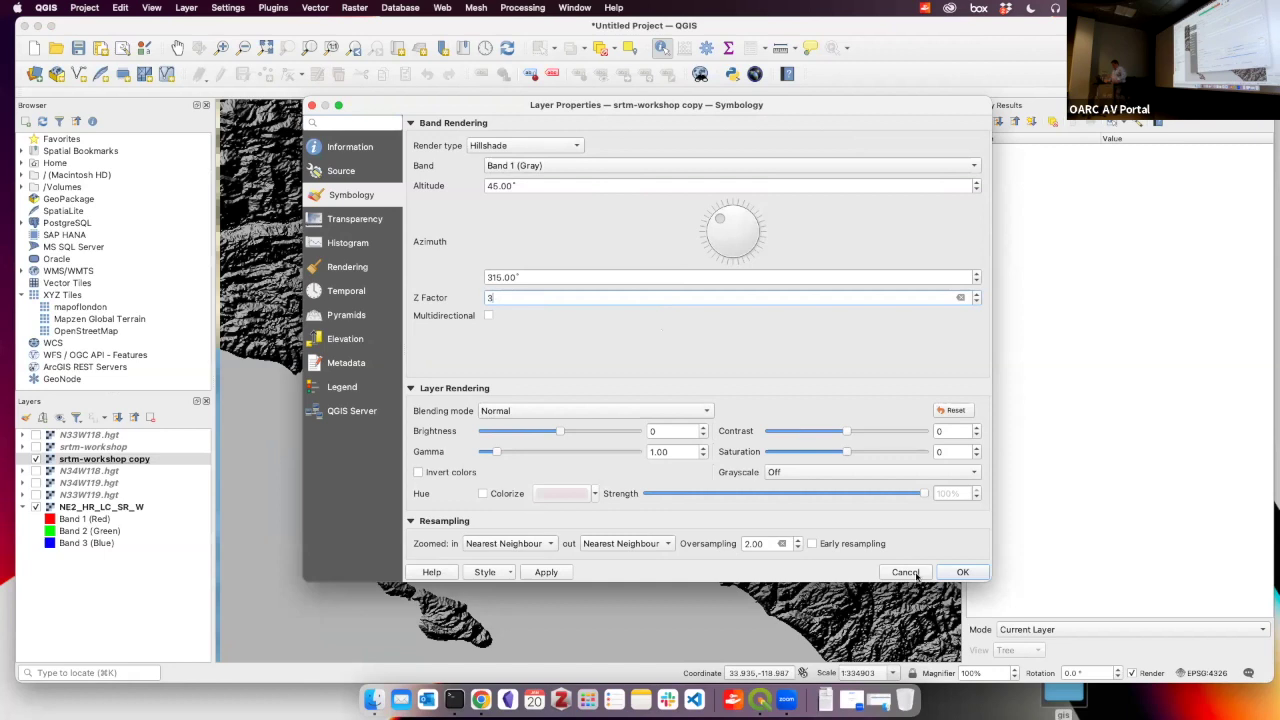
{"action": "left_click", "coordinate": [546, 572]}
{"action": "double_click", "coordinate": [588, 297]}
{"action": "type", "text": "1"}
{"action": "left_click", "coordinate": [546, 572]}
Apply an azimuth of 52° to the srtm-workshop copy hillshade and uncover the map to compare the shading
{"action": "left_click_drag", "start_coordinate": [733, 219], "coordinate": [753, 218]}
{"action": "left_click", "coordinate": [546, 572]}
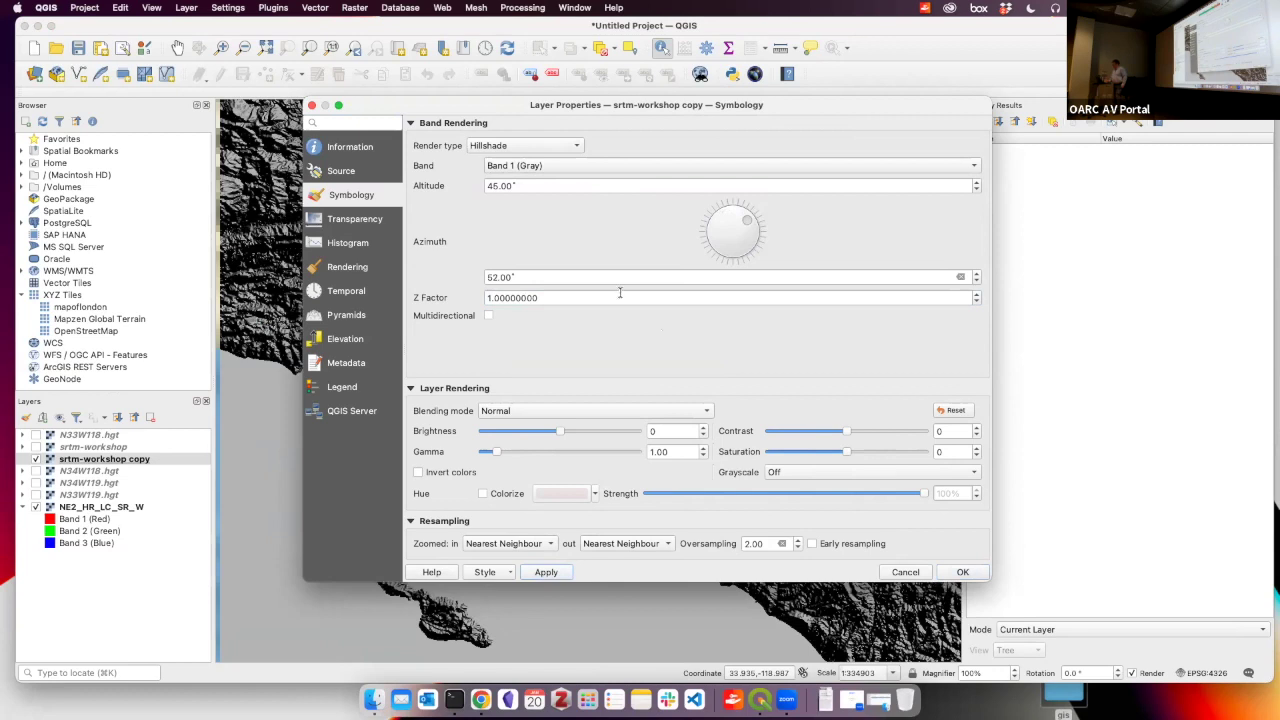
{"action": "left_click_drag", "start_coordinate": [363, 107], "coordinate": [356, 394]}
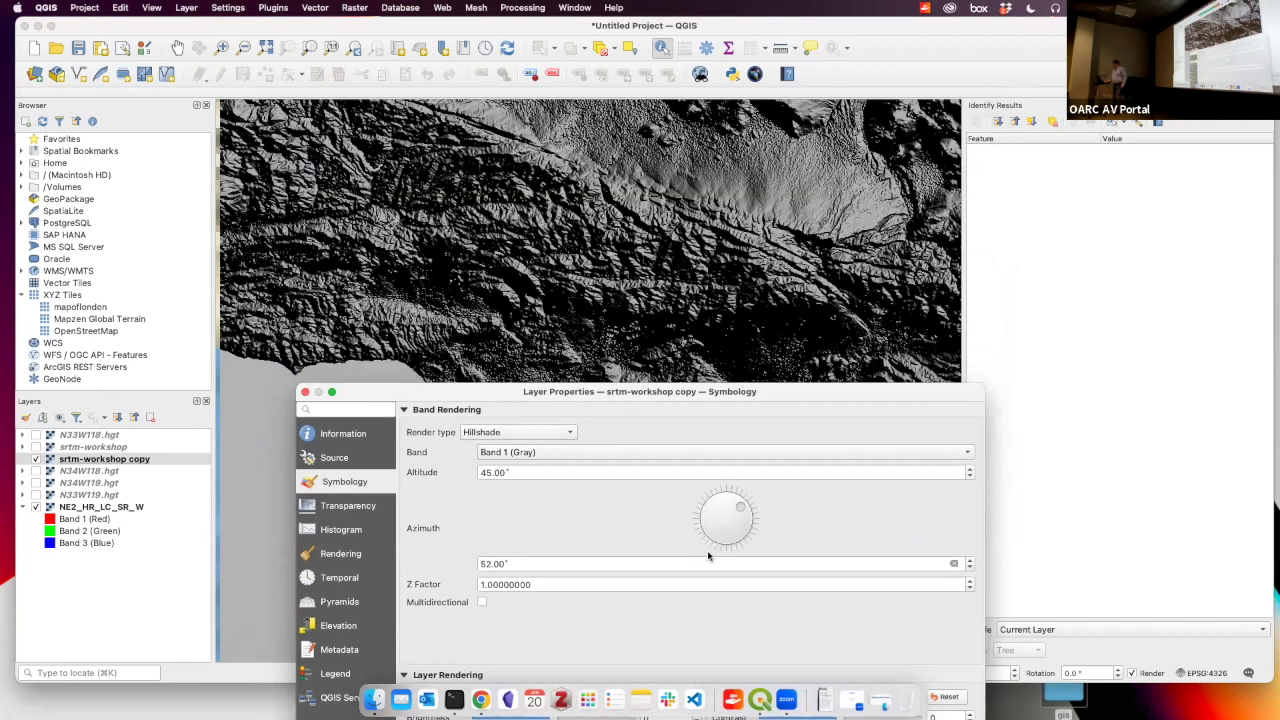
Set the hillshade azimuth of the srtm-workshop copy to 357°, apply it and close the layer properties
{"action": "left_click_drag", "start_coordinate": [740, 508], "coordinate": [722, 500]}
{"action": "left_click_drag", "start_coordinate": [797, 390], "coordinate": [806, 204]}
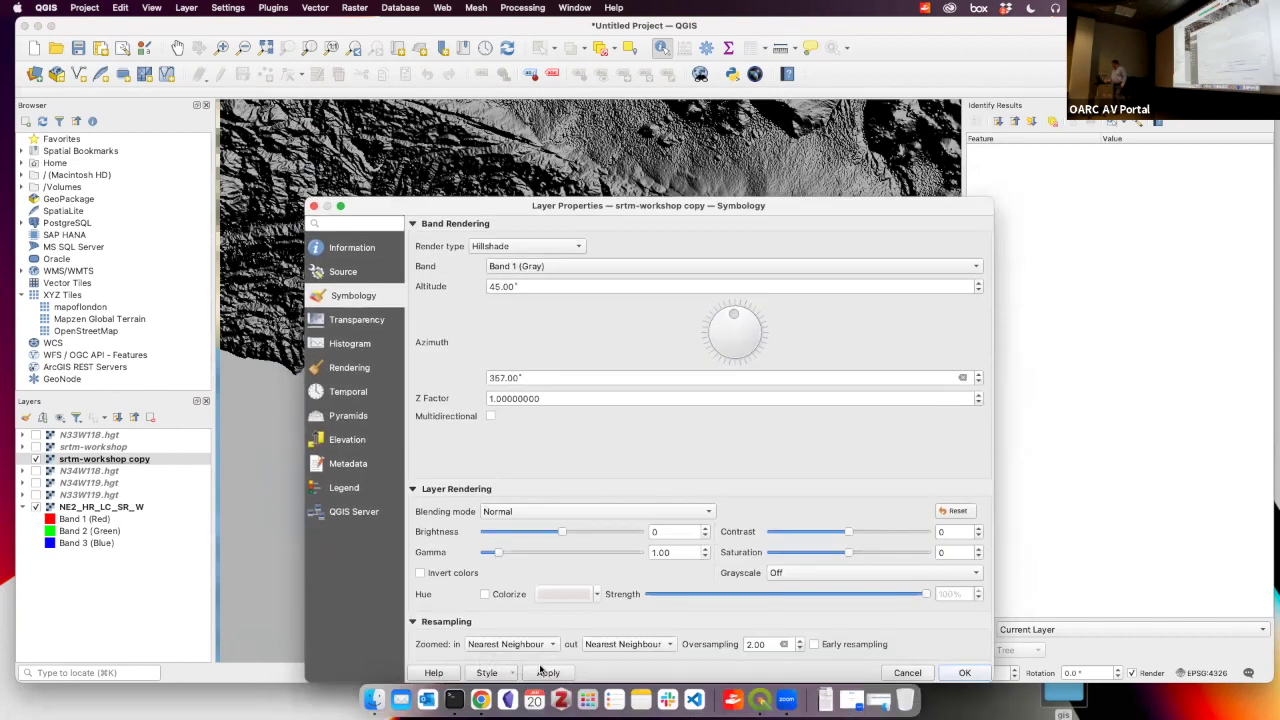
{"action": "left_click", "coordinate": [548, 672]}
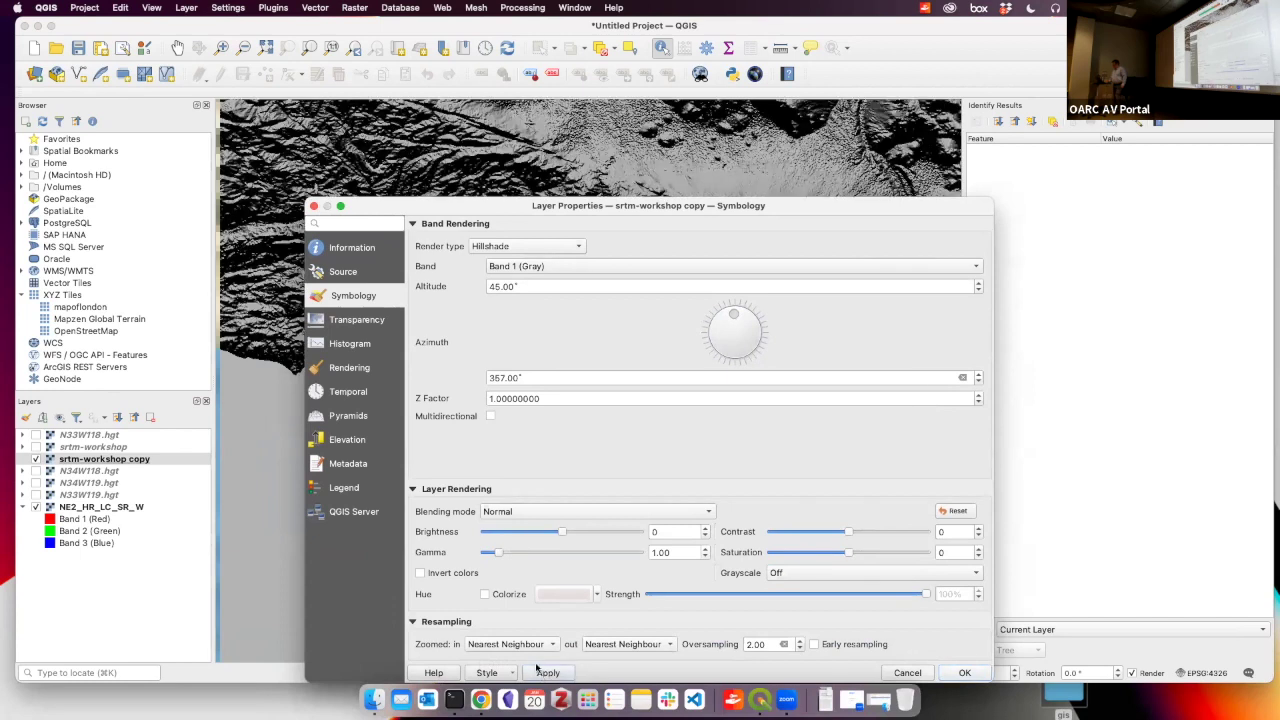
{"action": "left_click", "coordinate": [313, 205]}
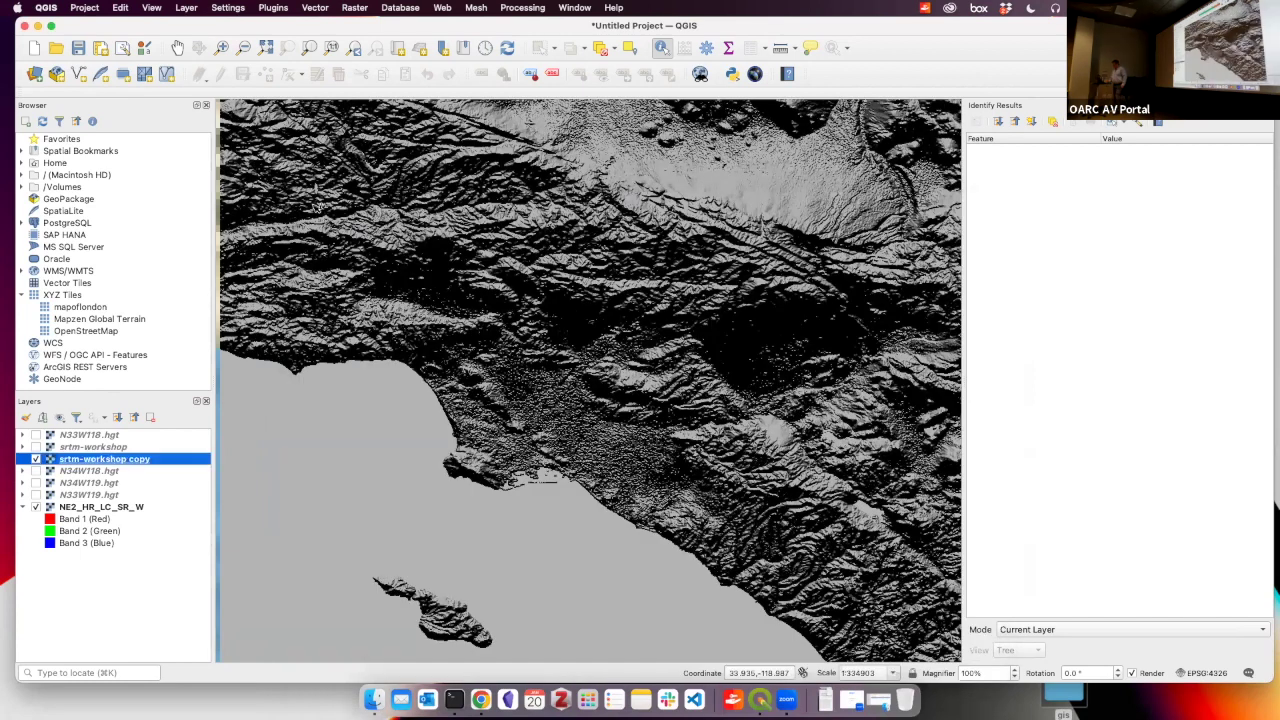
Make the srtm-workshop layer visible and change its render type to Singleband pseudocolor
{"action": "left_click", "coordinate": [36, 448]}
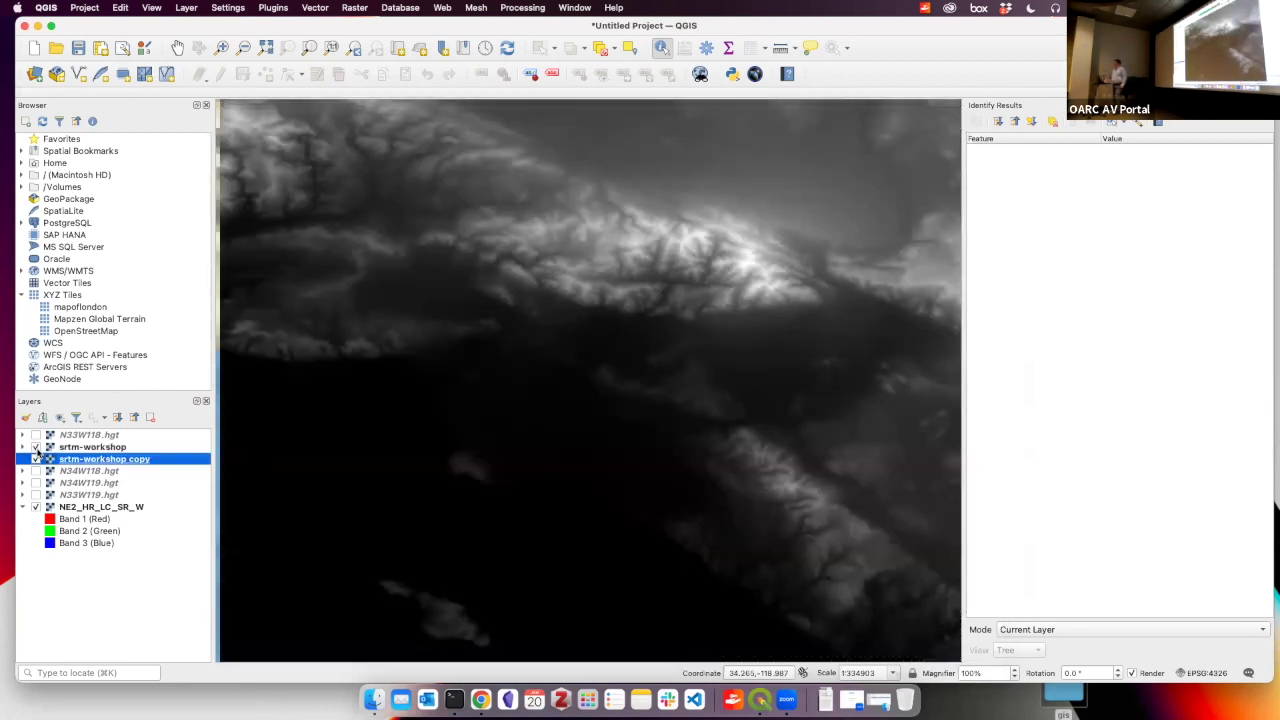
{"action": "left_click", "coordinate": [100, 449]}
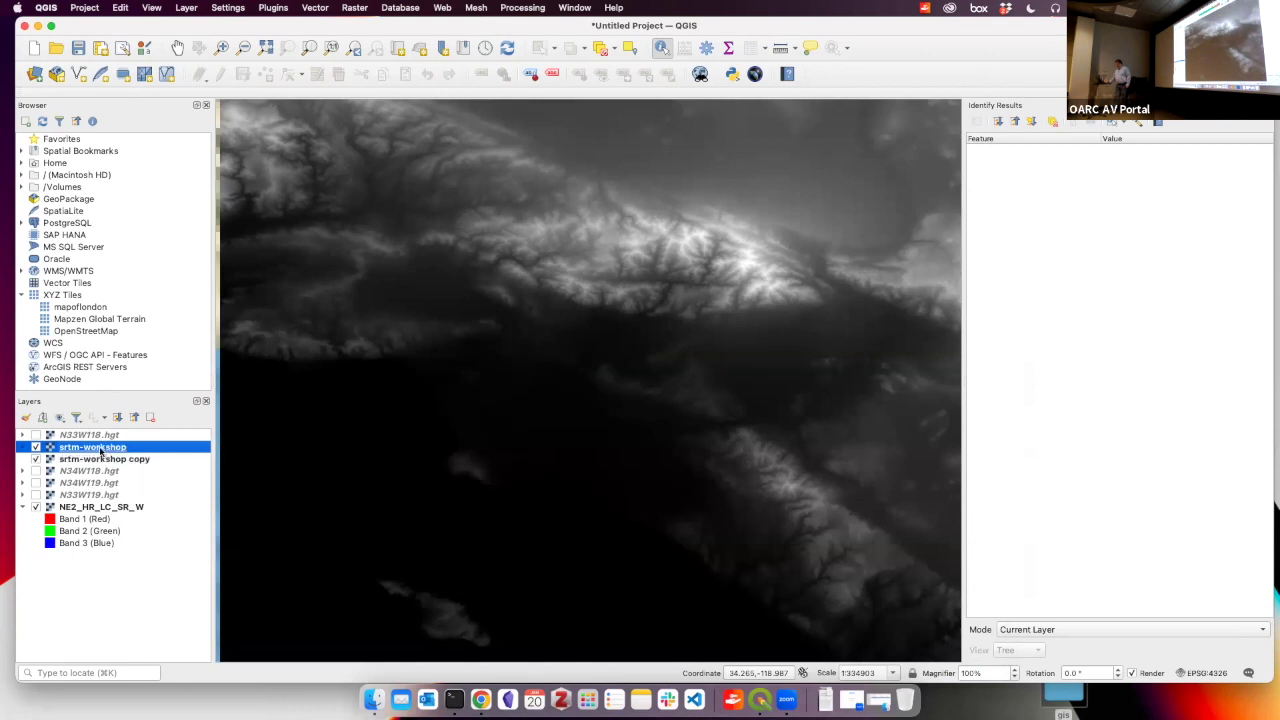
{"action": "double_click", "coordinate": [100, 449]}
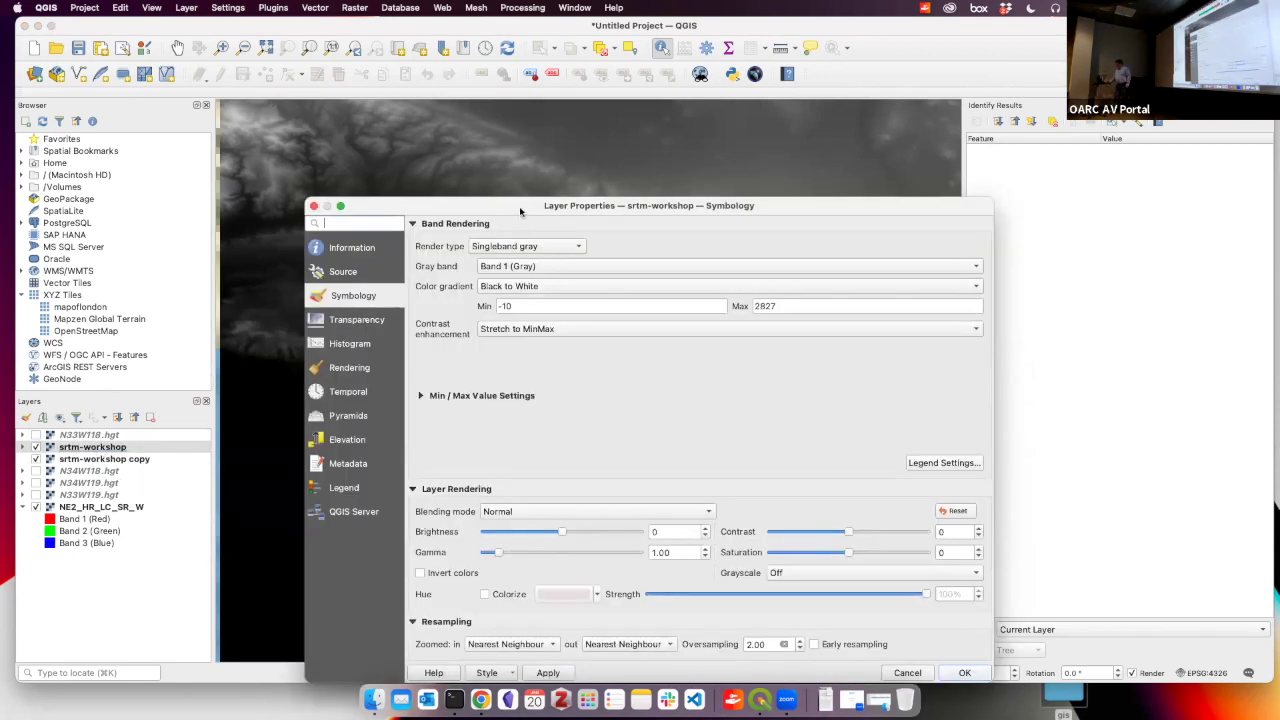
{"action": "left_click_drag", "start_coordinate": [520, 211], "coordinate": [434, 81]}
{"action": "left_click", "coordinate": [443, 111]}
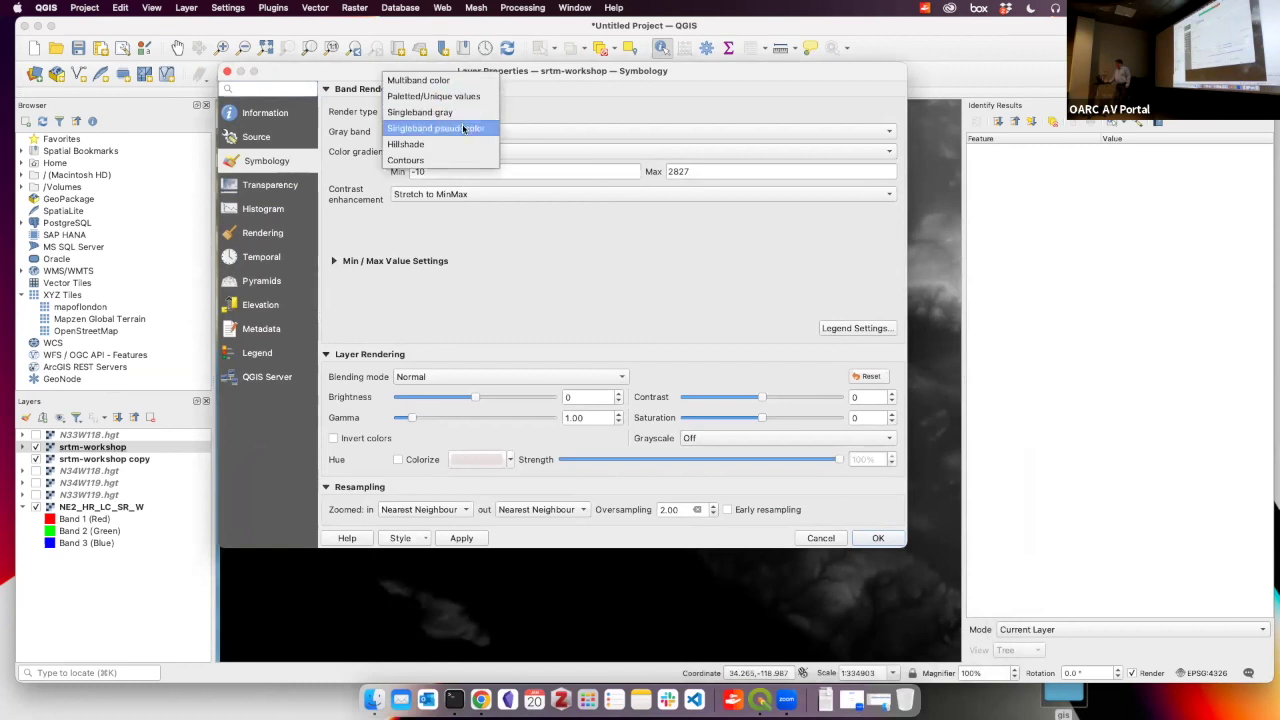
{"action": "left_click", "coordinate": [462, 128]}
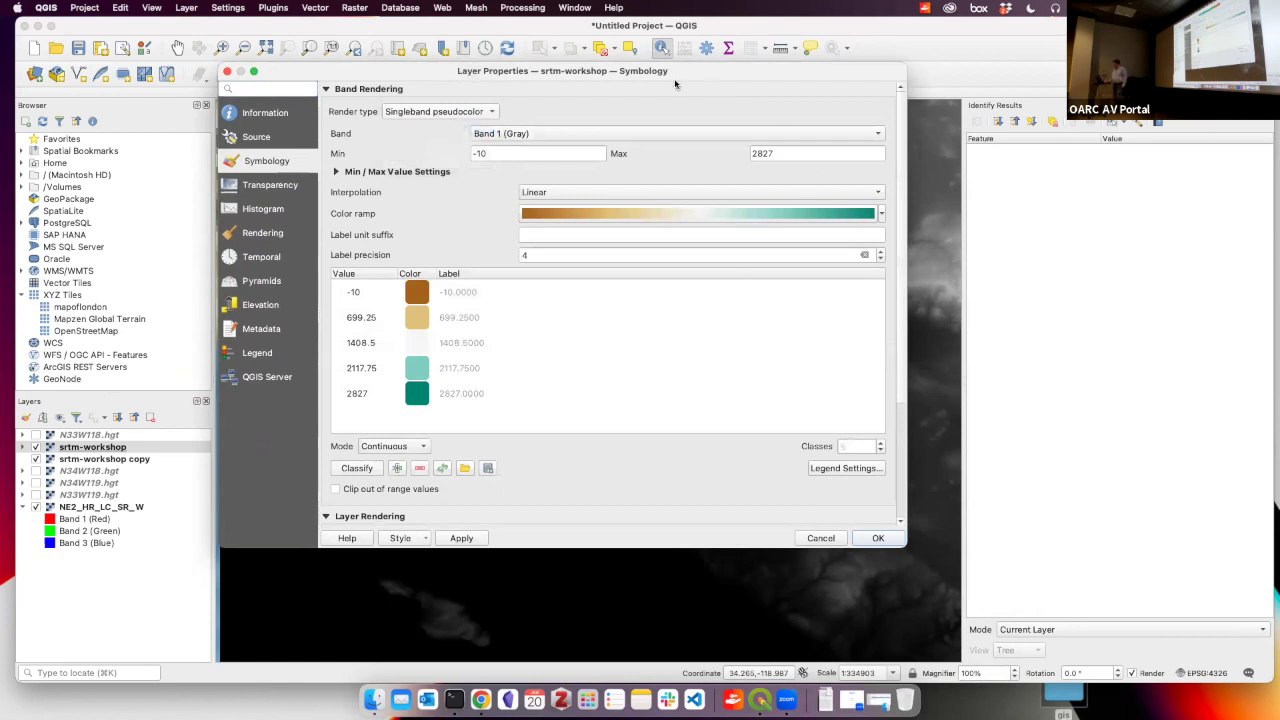
Try to assign the wiki-2.0 ramp from the cpt-city Topography/bathymetry catalog as the srtm-workshop color ramp
{"action": "left_click", "coordinate": [880, 214]}
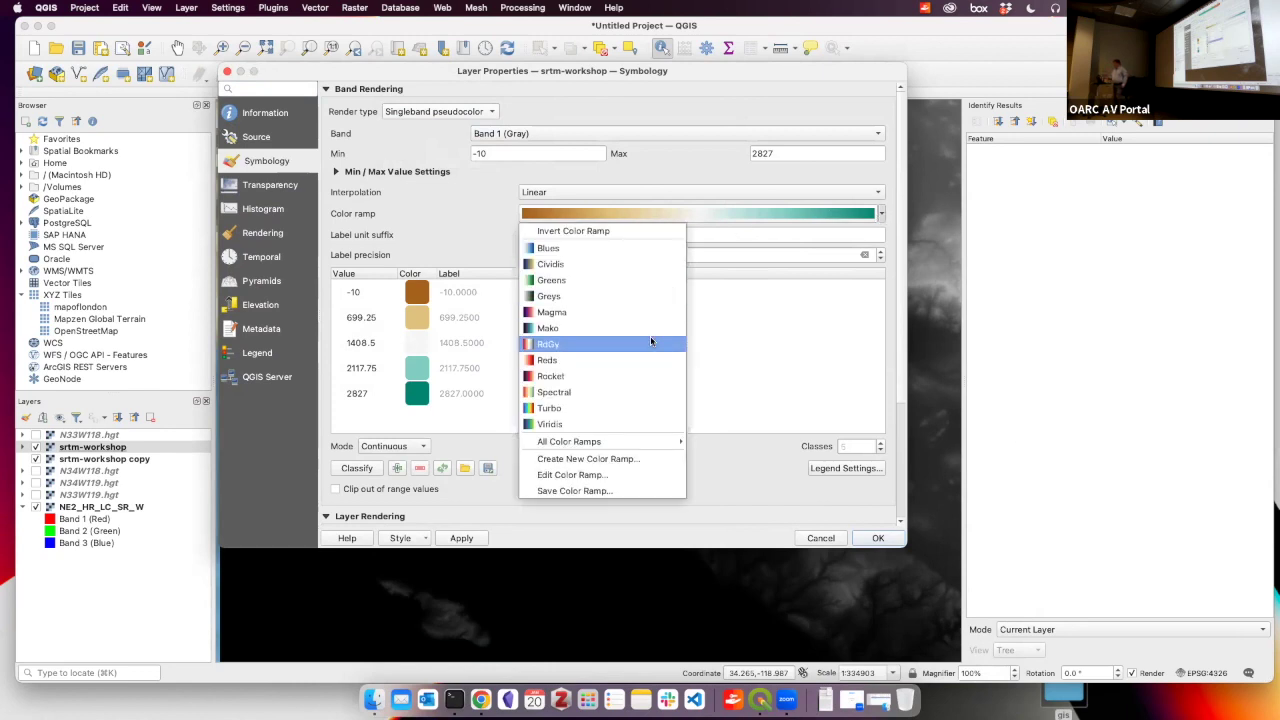
{"action": "left_click", "coordinate": [644, 460]}
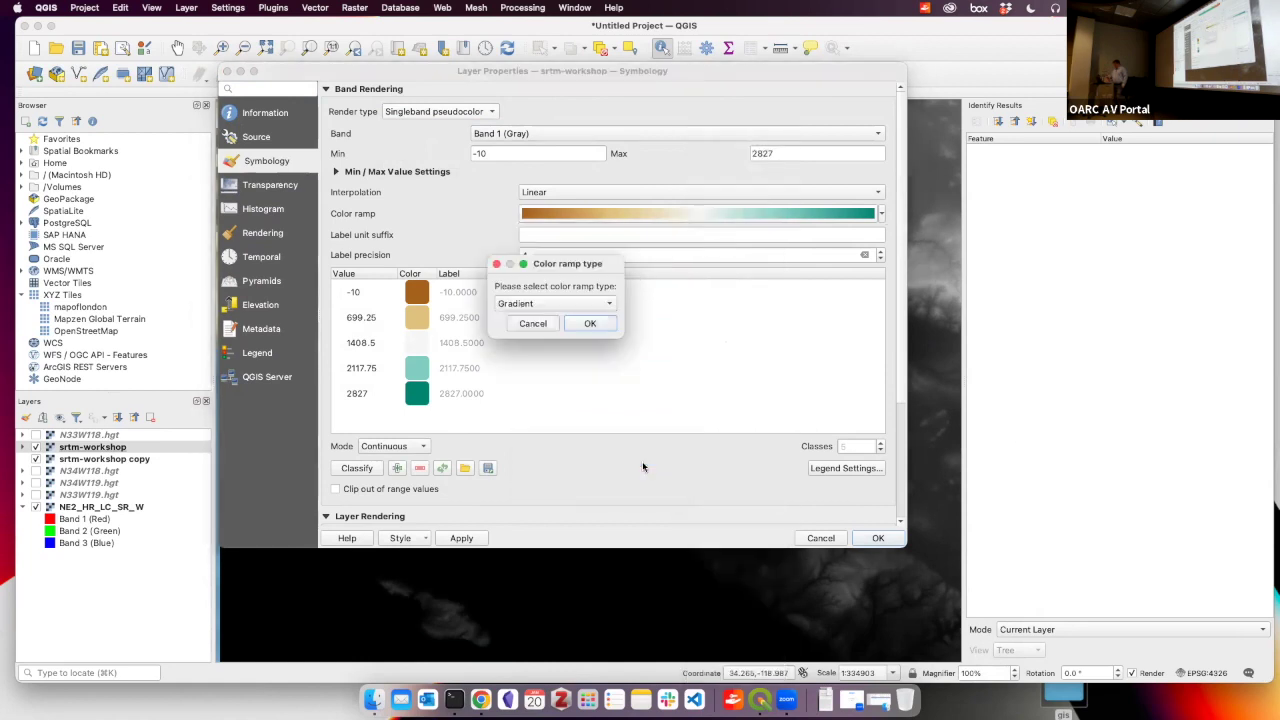
{"action": "left_click", "coordinate": [574, 305]}
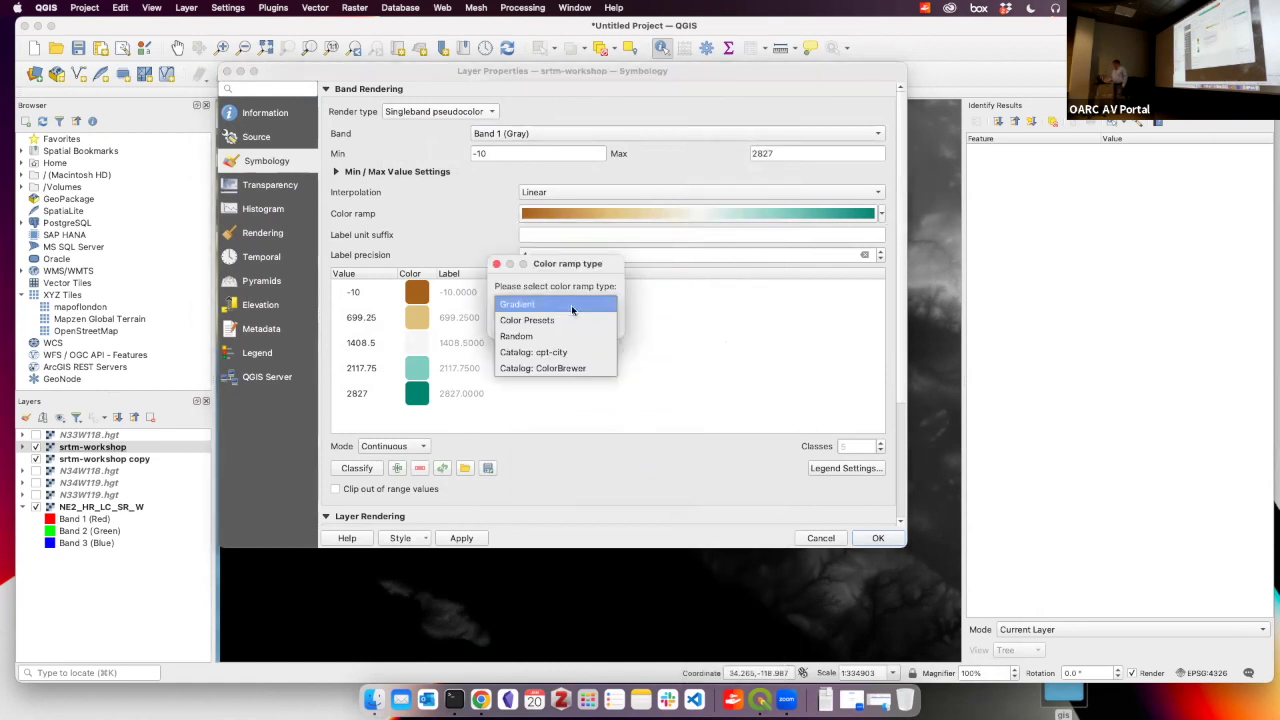
{"action": "left_click", "coordinate": [552, 356]}
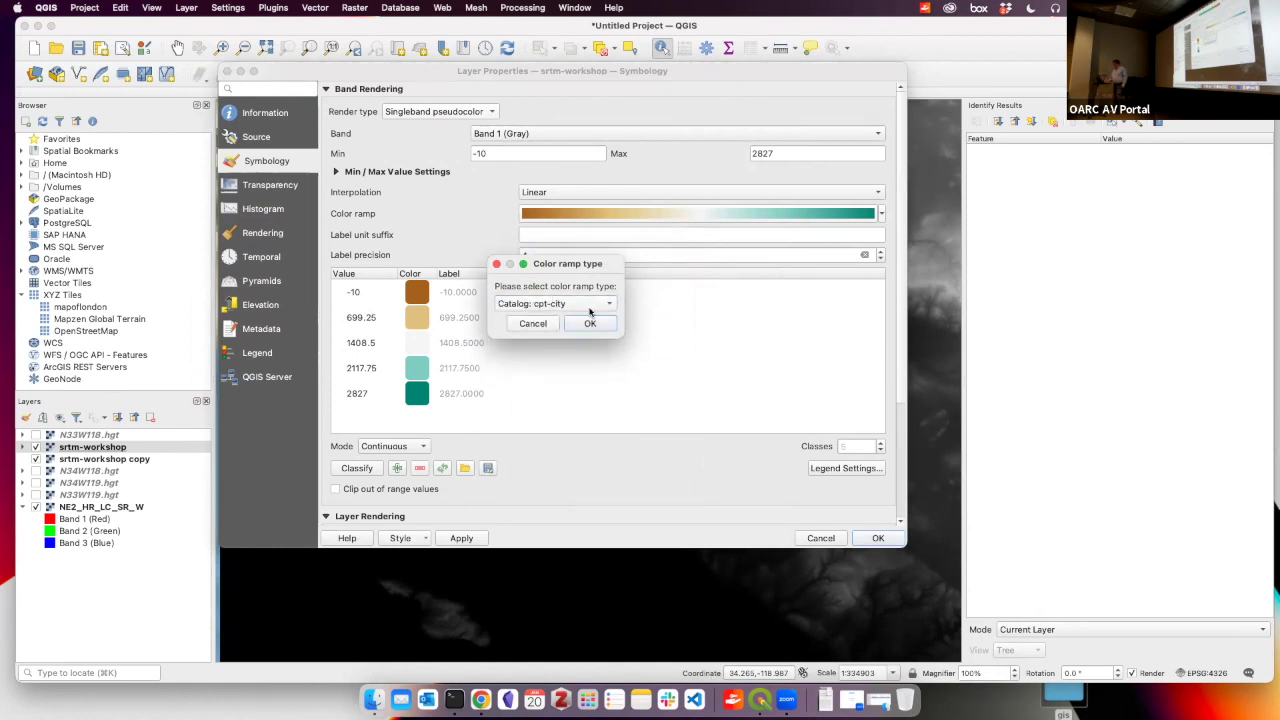
{"action": "left_click", "coordinate": [590, 324]}
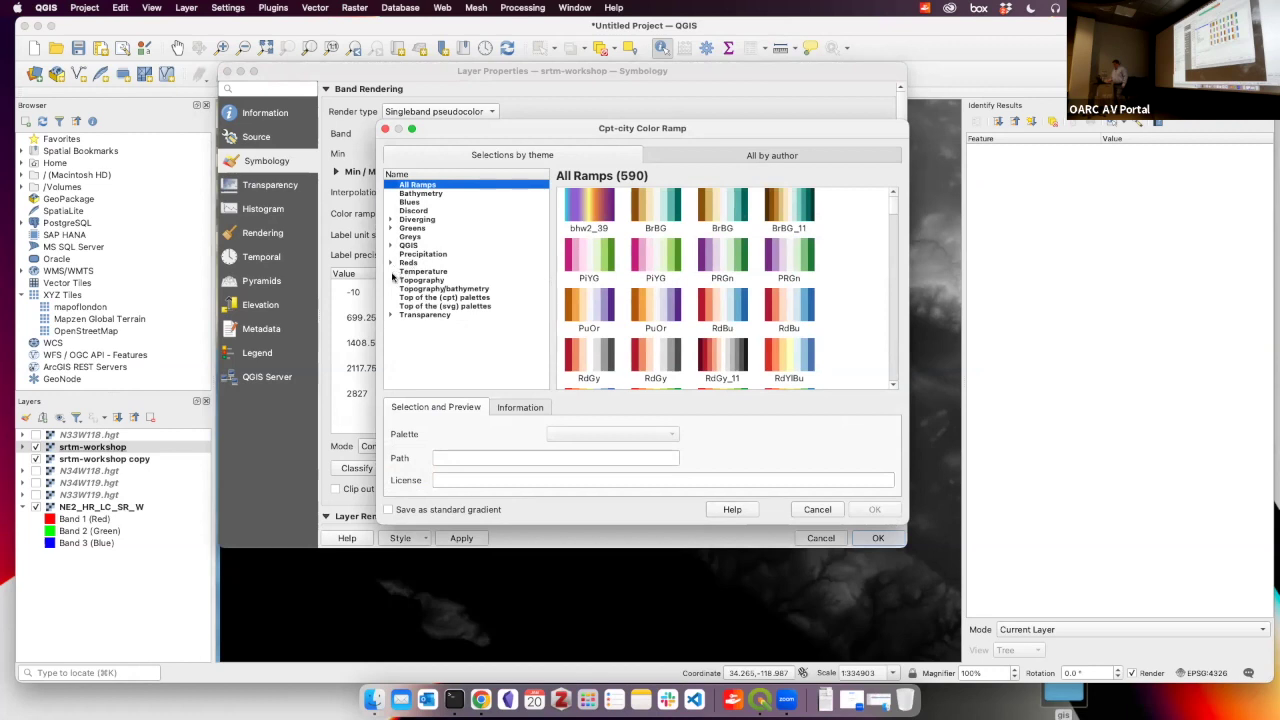
{"action": "left_click", "coordinate": [411, 281]}
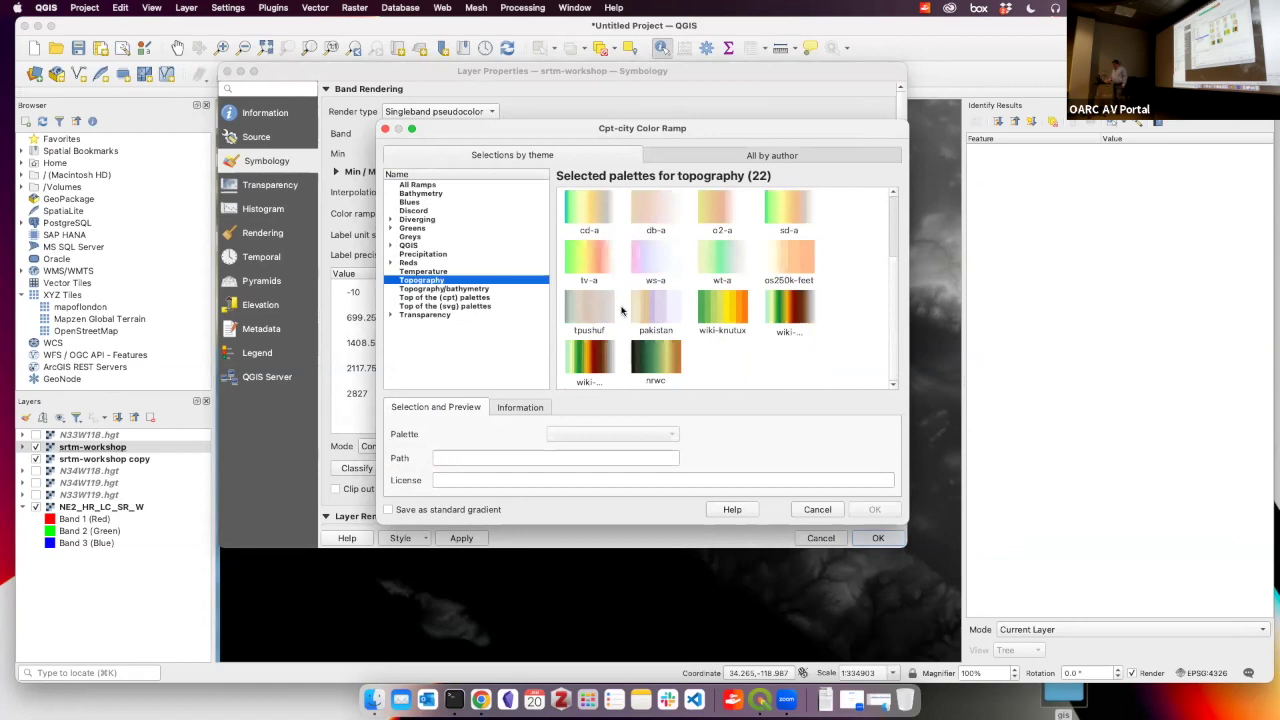
{"action": "left_click", "coordinate": [482, 289]}
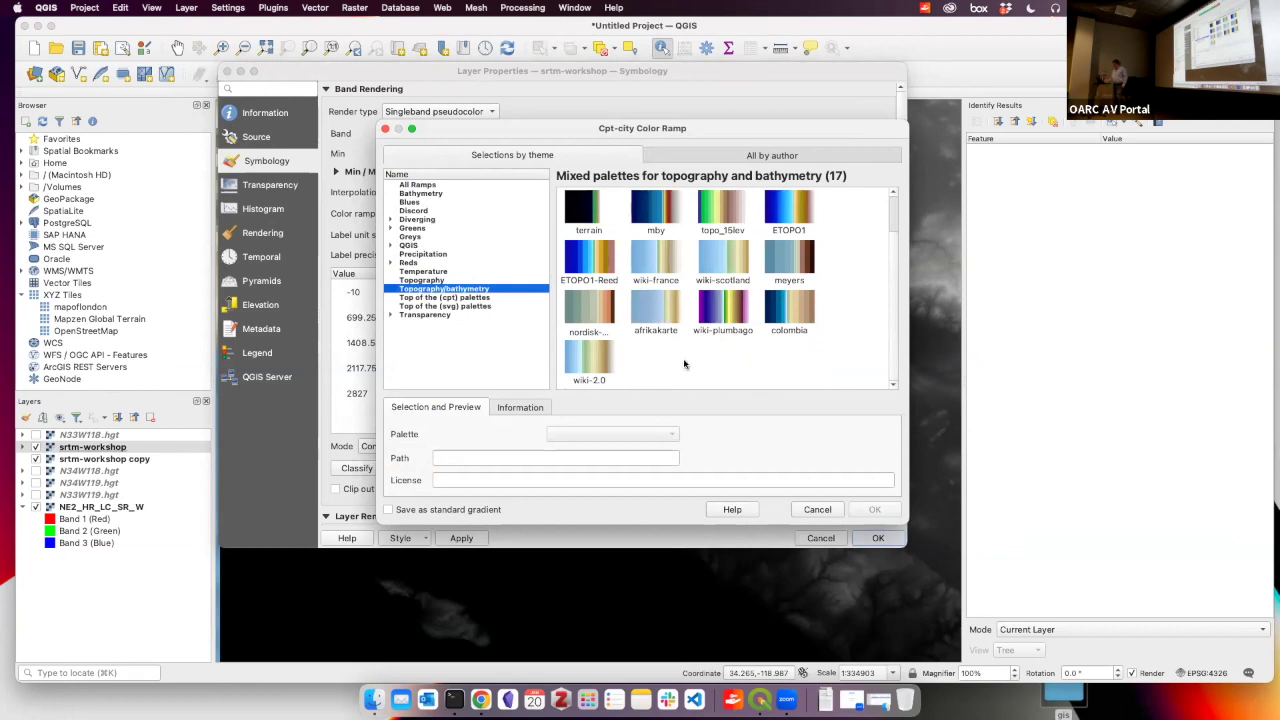
{"action": "left_click", "coordinate": [597, 354]}
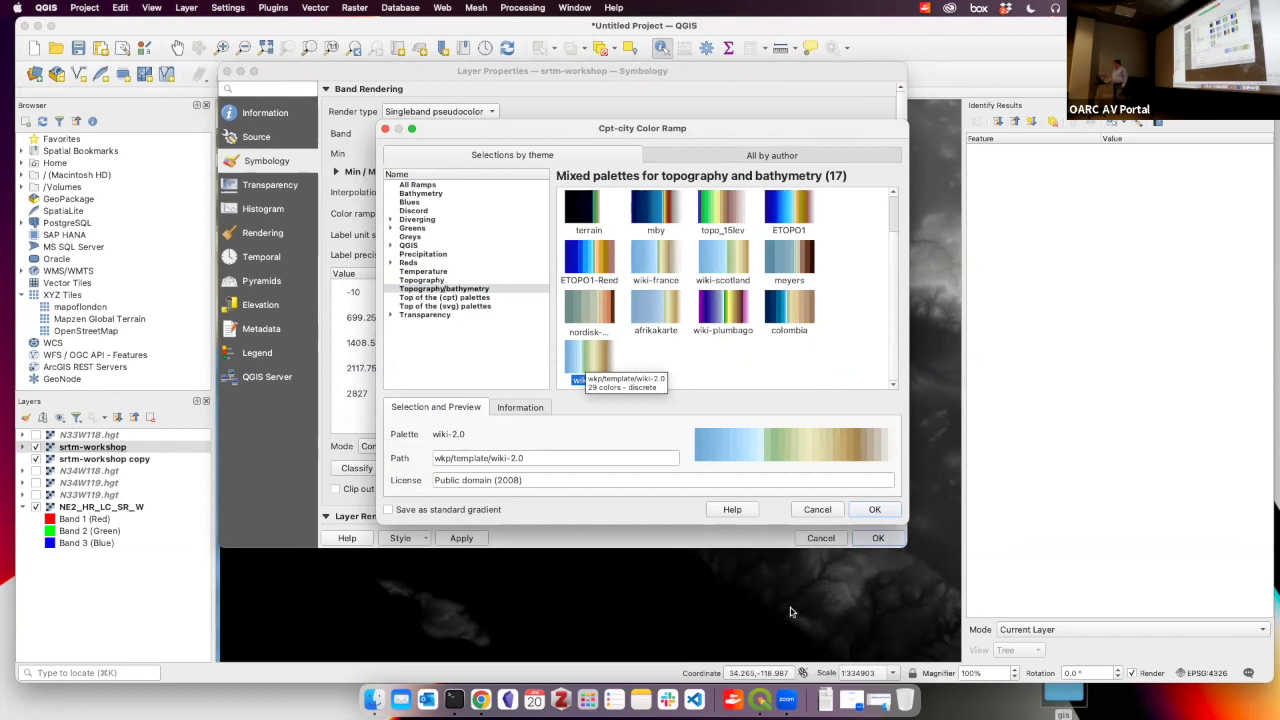
{"action": "left_click", "coordinate": [817, 509]}
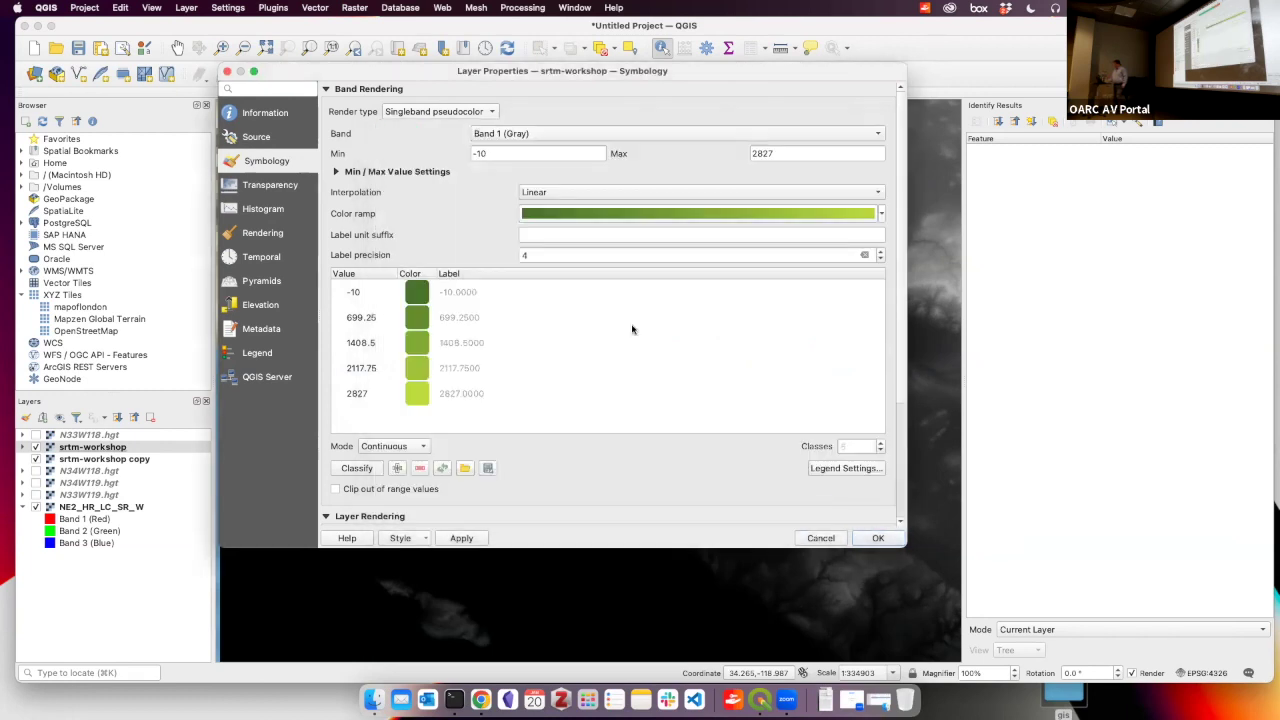
Set the srtm-workshop interpolation to Discrete and classify by Equal Interval with 29 classes
{"action": "left_click", "coordinate": [548, 192]}
{"action": "left_click", "coordinate": [543, 177]}
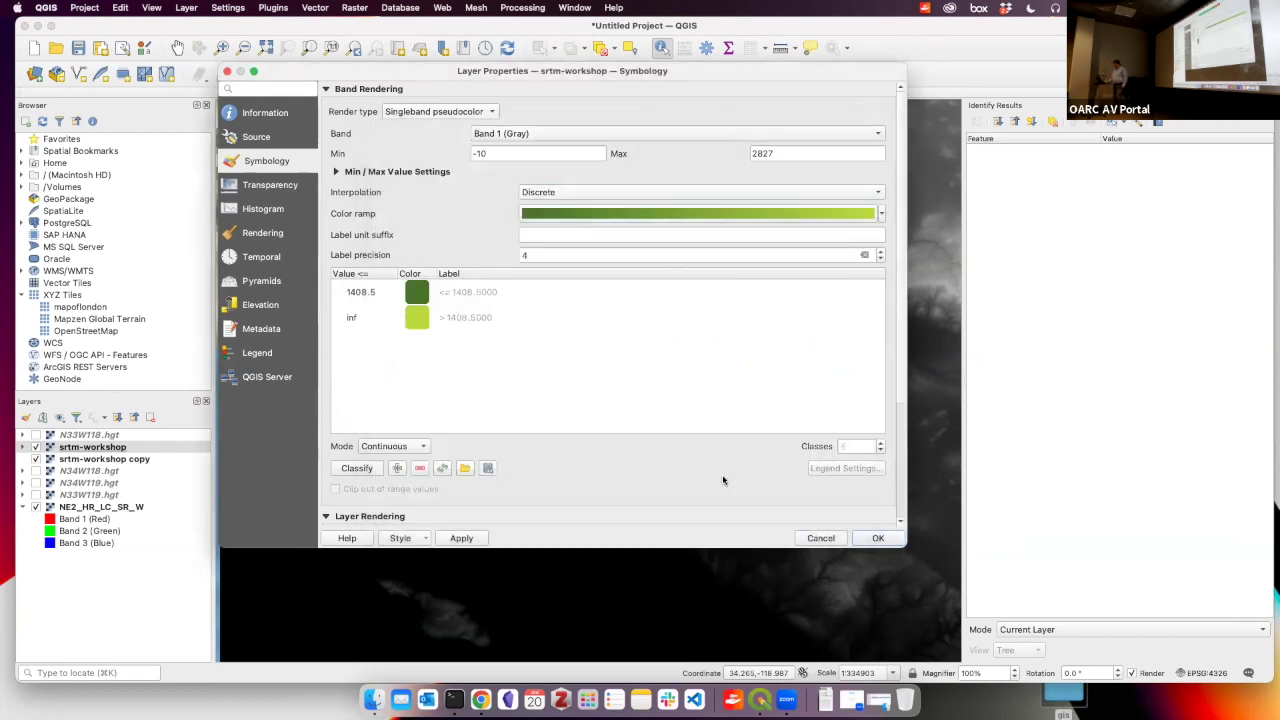
{"action": "left_click", "coordinate": [382, 447]}
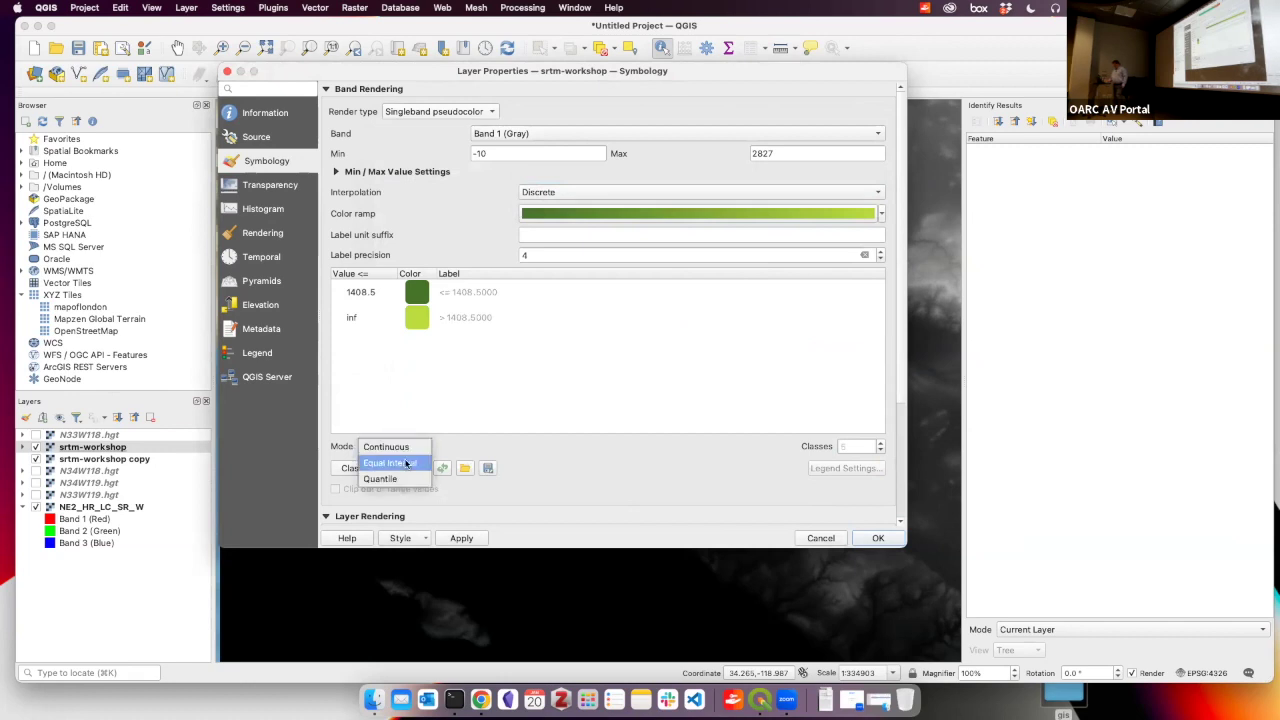
{"action": "left_click", "coordinate": [406, 463]}
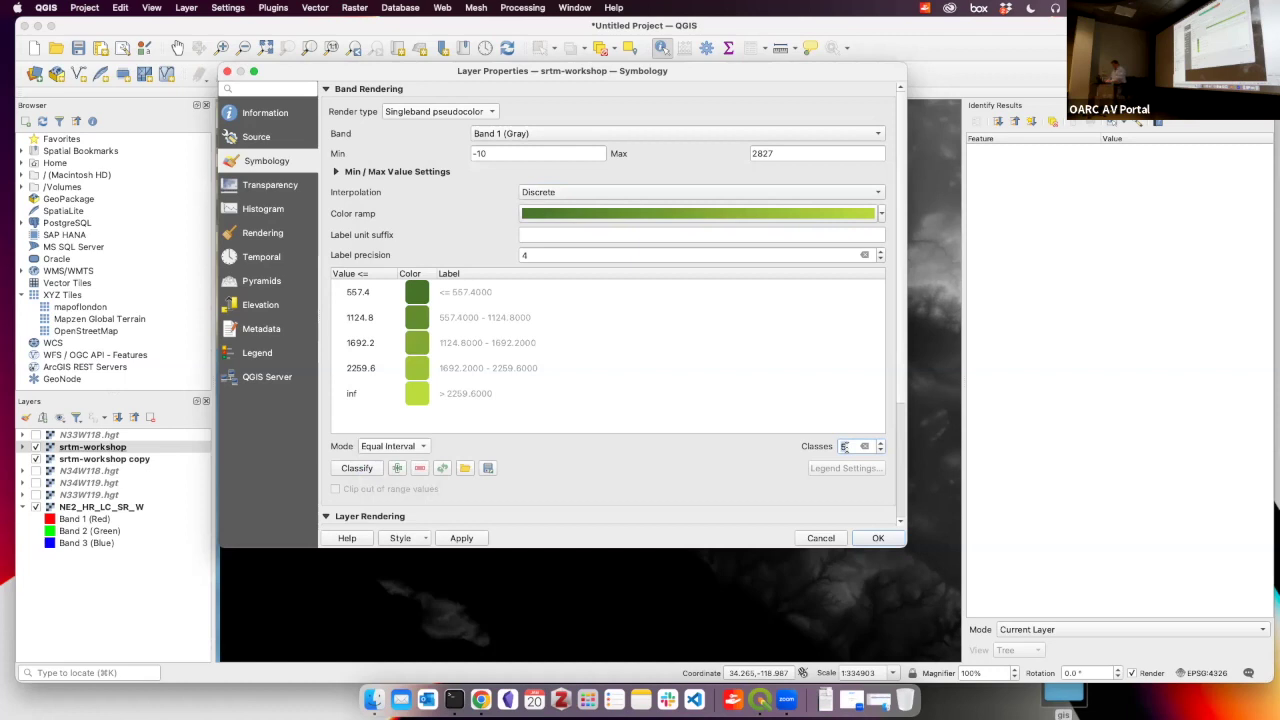
{"action": "type", "text": "29"}
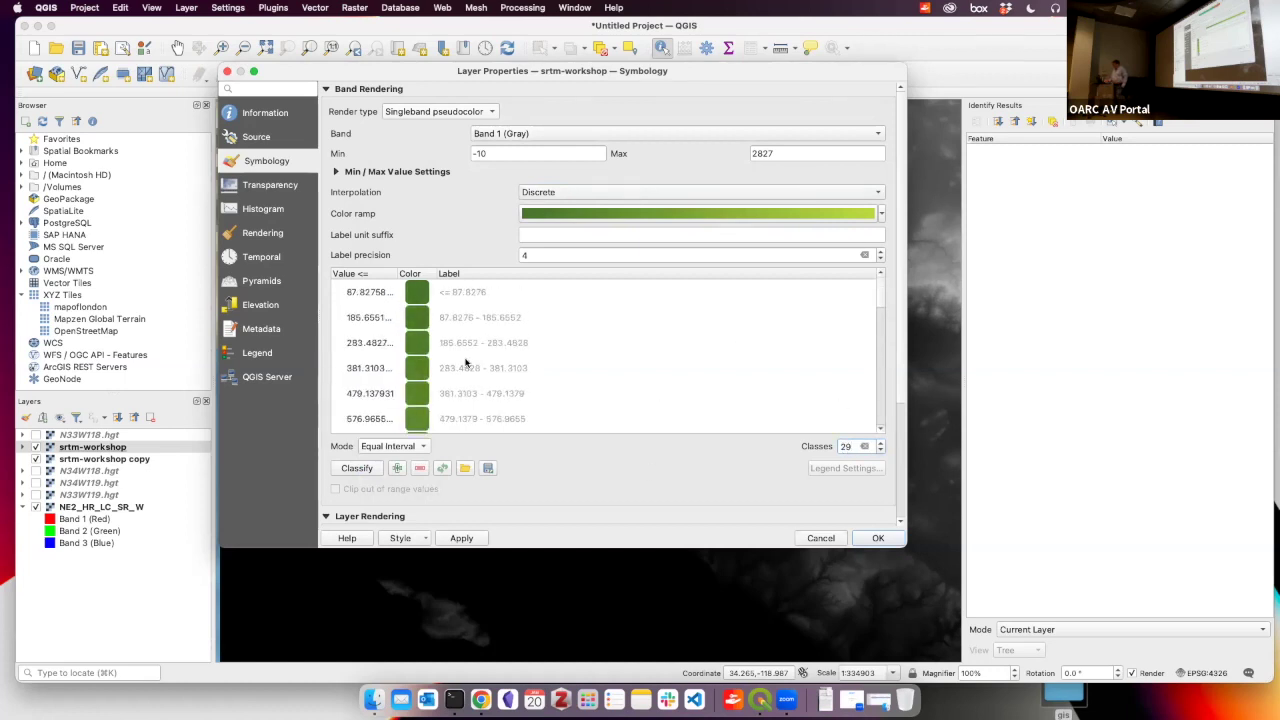
Reclassify the srtm-workshop elevation ranges and examine the class values and colors in the list
{"action": "double_click", "coordinate": [358, 291]}
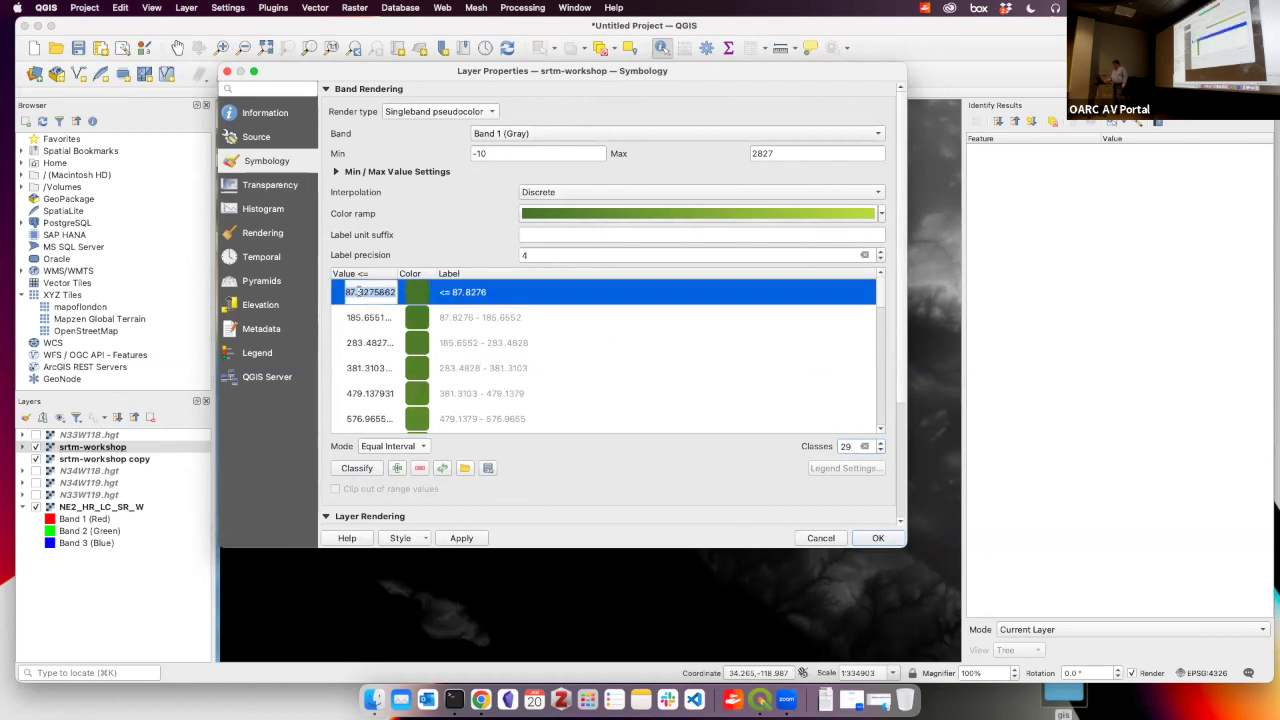
{"action": "left_click", "coordinate": [360, 318]}
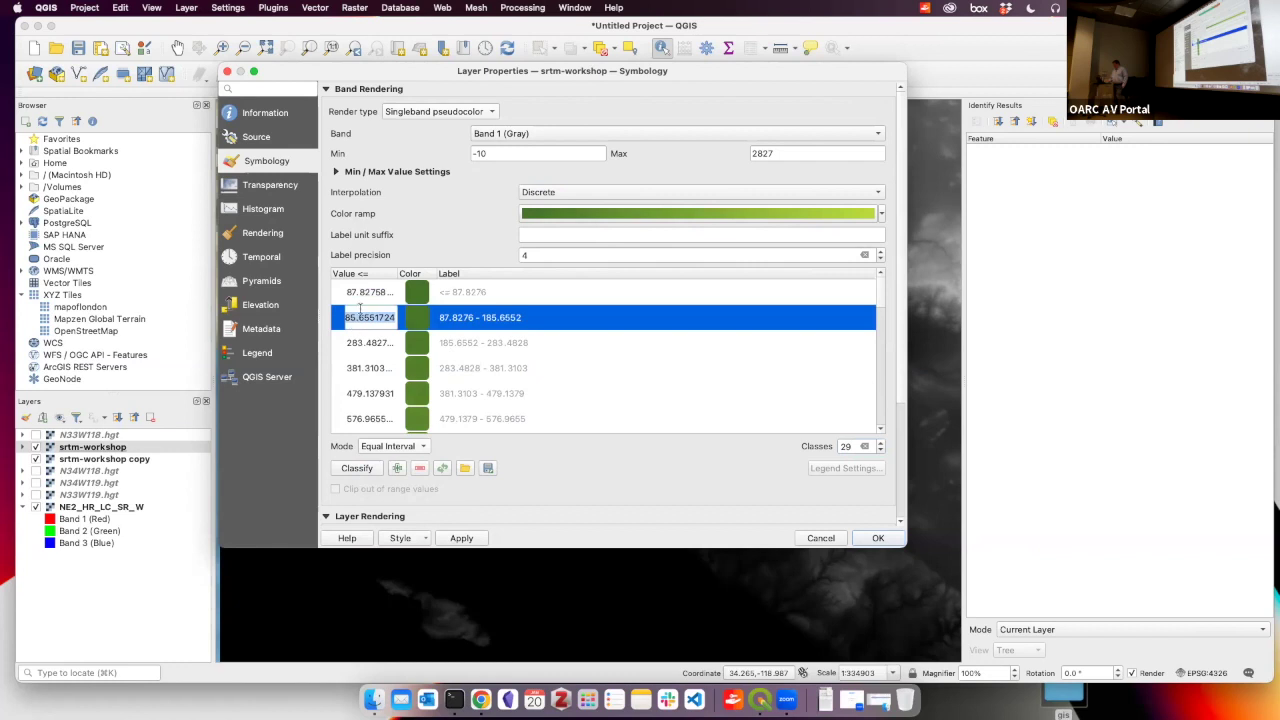
{"action": "key", "text": "Up"}
{"action": "left_click", "coordinate": [357, 468]}
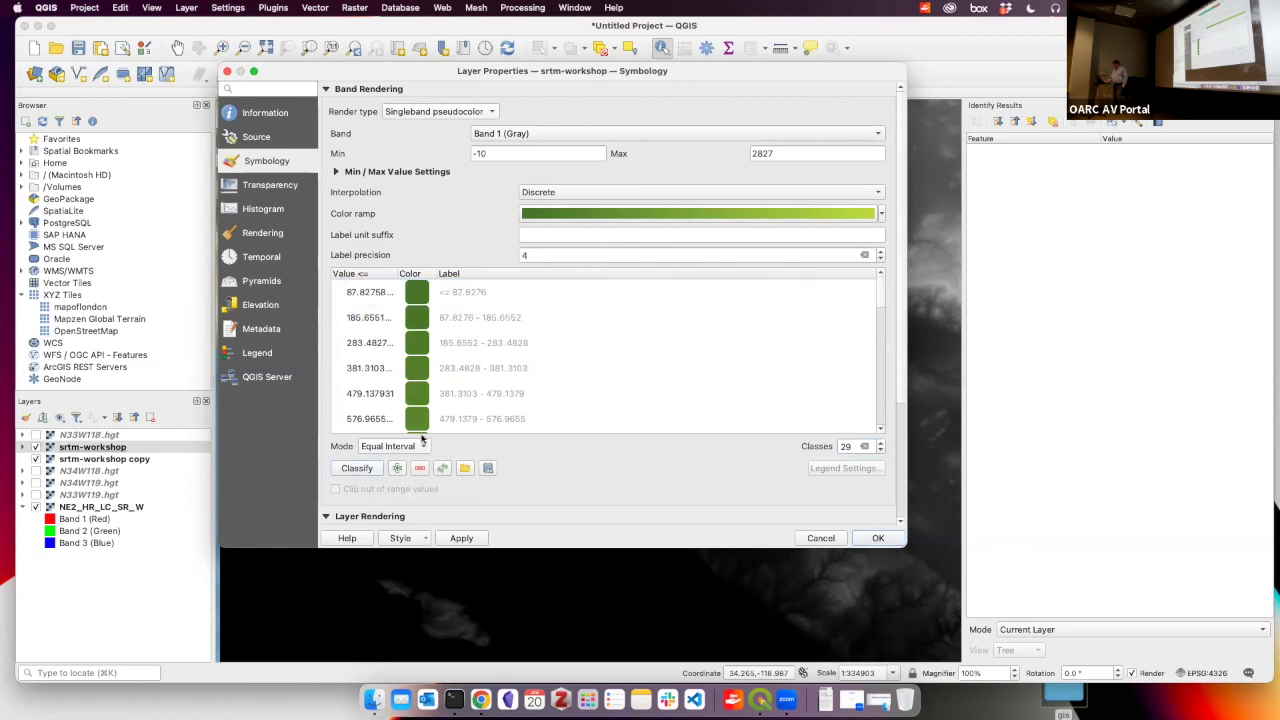
{"action": "scroll", "coordinate": [570, 375], "scroll_direction": "down", "scroll_amount": 10}
{"action": "scroll", "coordinate": [570, 375], "scroll_direction": "down", "scroll_amount": 3}
{"action": "scroll", "coordinate": [572, 235], "scroll_direction": "up", "scroll_amount": 10}
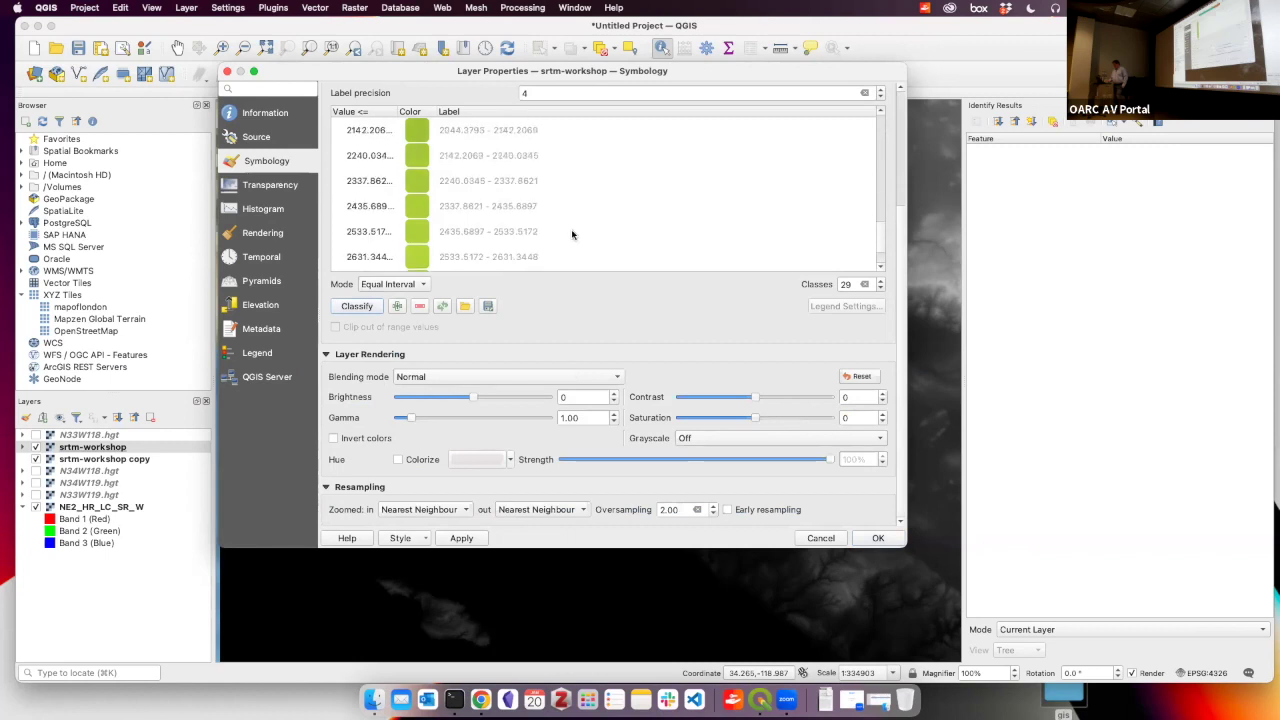
Apply the discrete 29-class styling to the srtm-workshop layer and inspect its color ramp's gradient stops
{"action": "scroll", "coordinate": [572, 235], "scroll_direction": "up", "scroll_amount": 3}
{"action": "scroll", "coordinate": [783, 497], "scroll_direction": "down", "scroll_amount": 1}
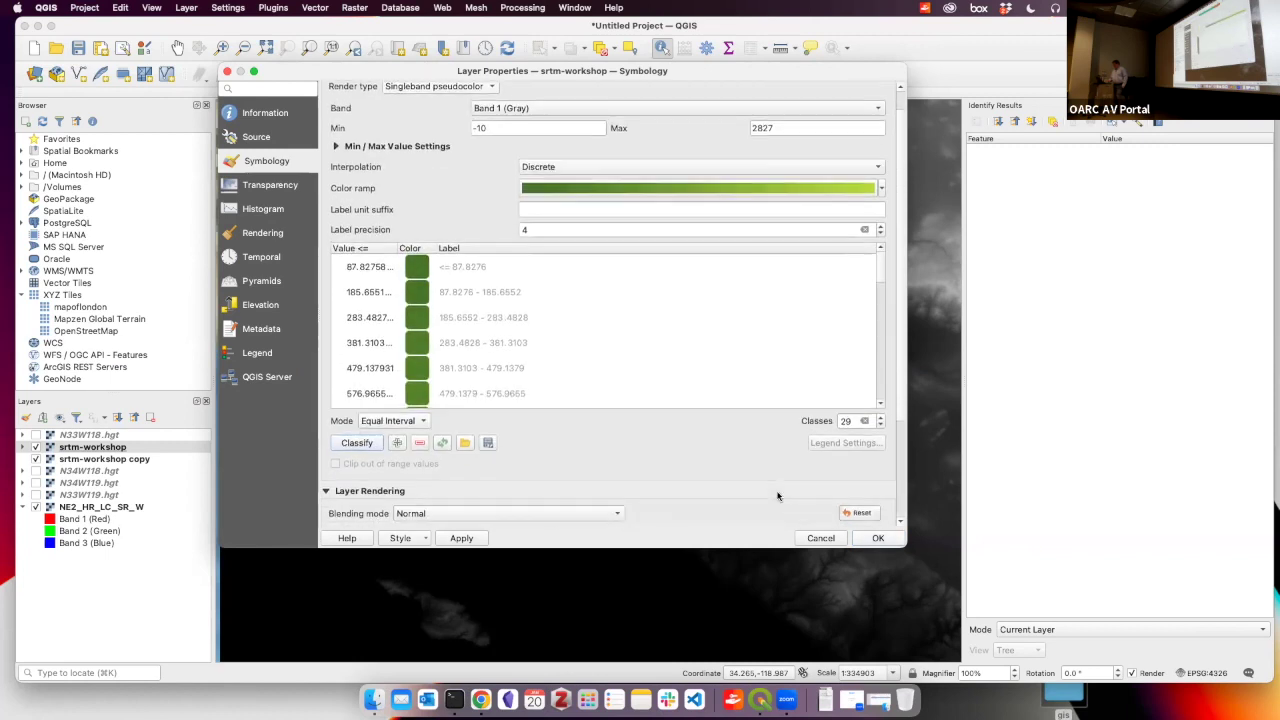
{"action": "left_click", "coordinate": [462, 538]}
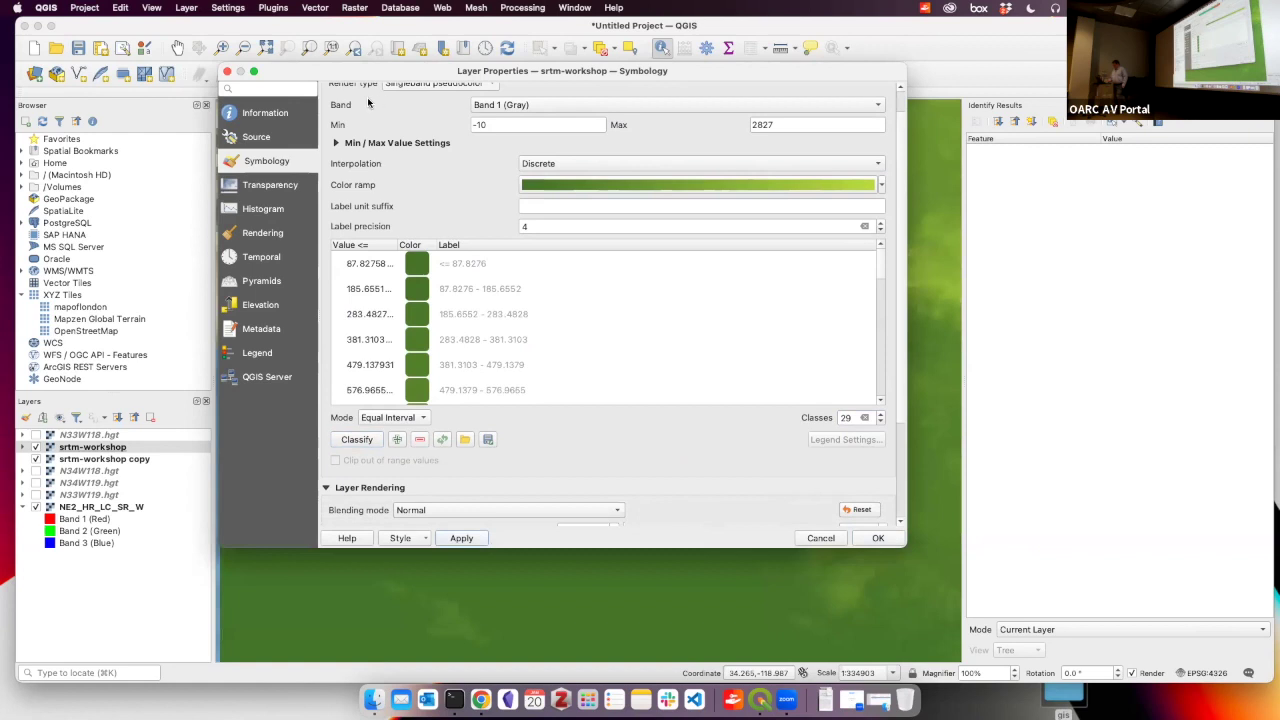
{"action": "left_click_drag", "start_coordinate": [315, 68], "coordinate": [443, 134]}
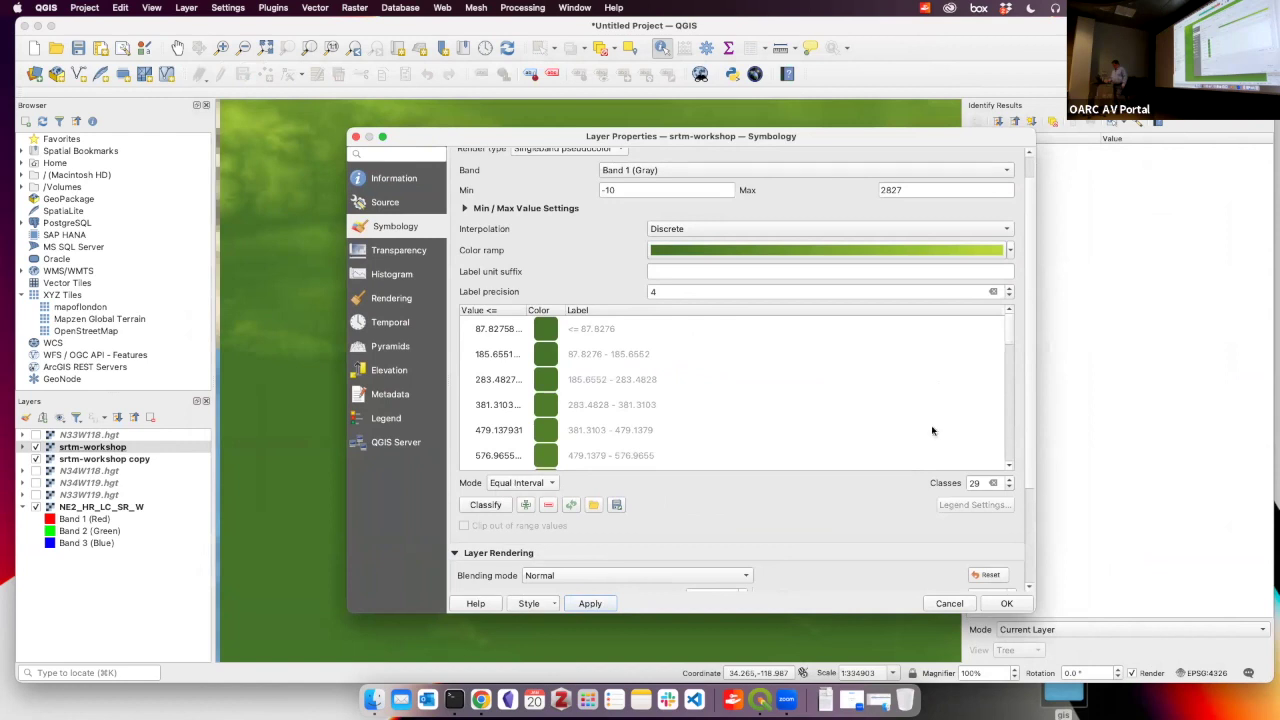
{"action": "left_click", "coordinate": [806, 249]}
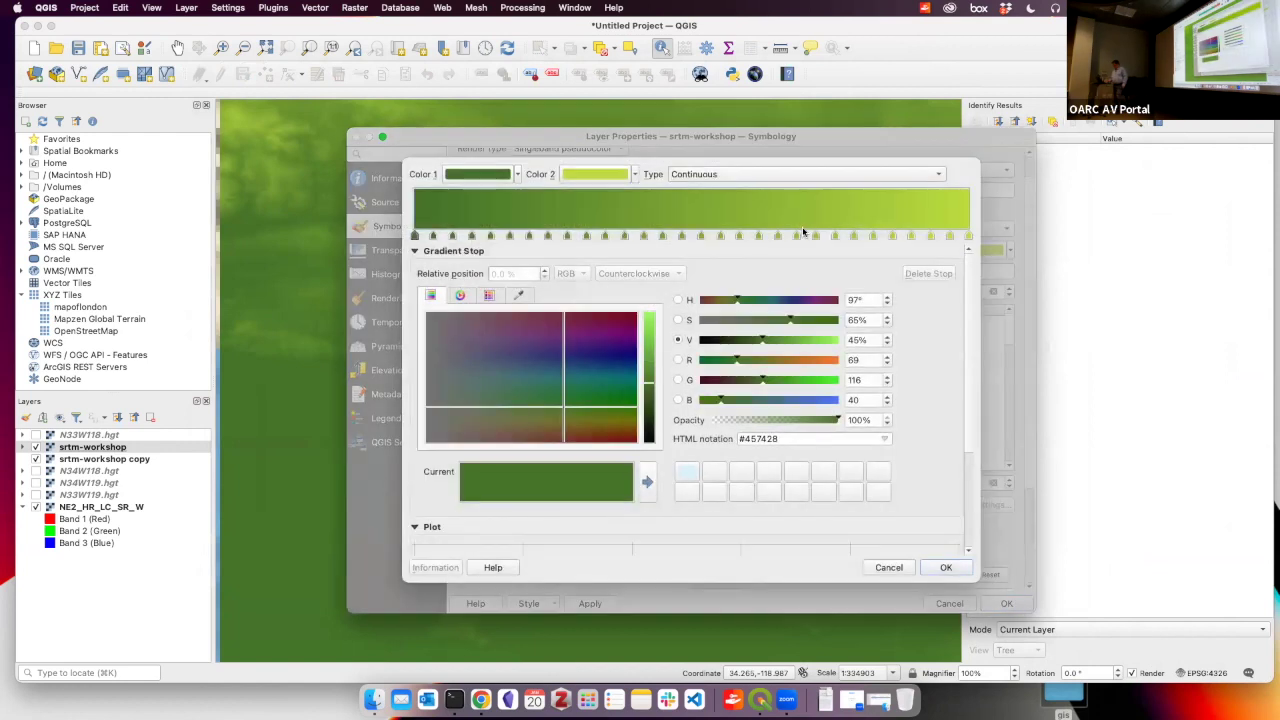
{"action": "left_click", "coordinate": [889, 567]}
Try Linear interpolation for srtm-workshop, reclassify the elevation values, and check the color ramp and class list
{"action": "left_click", "coordinate": [727, 224]}
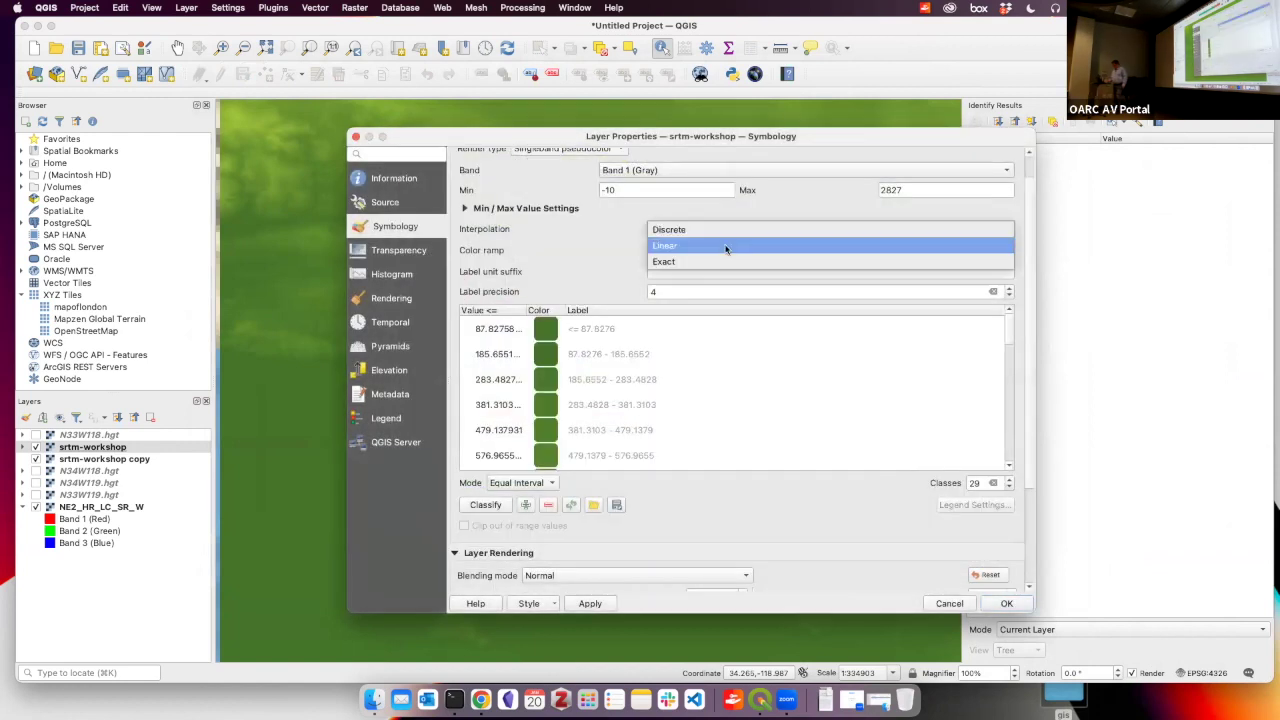
{"action": "left_click", "coordinate": [727, 251]}
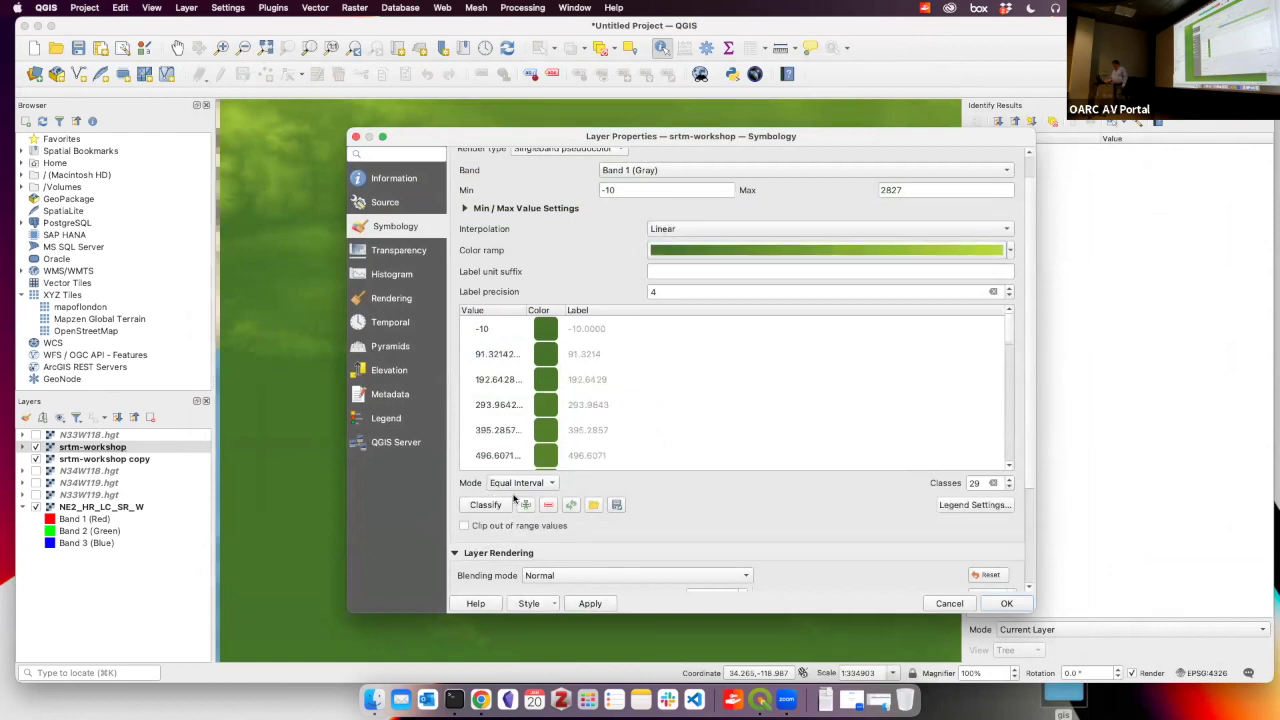
{"action": "left_click", "coordinate": [487, 506]}
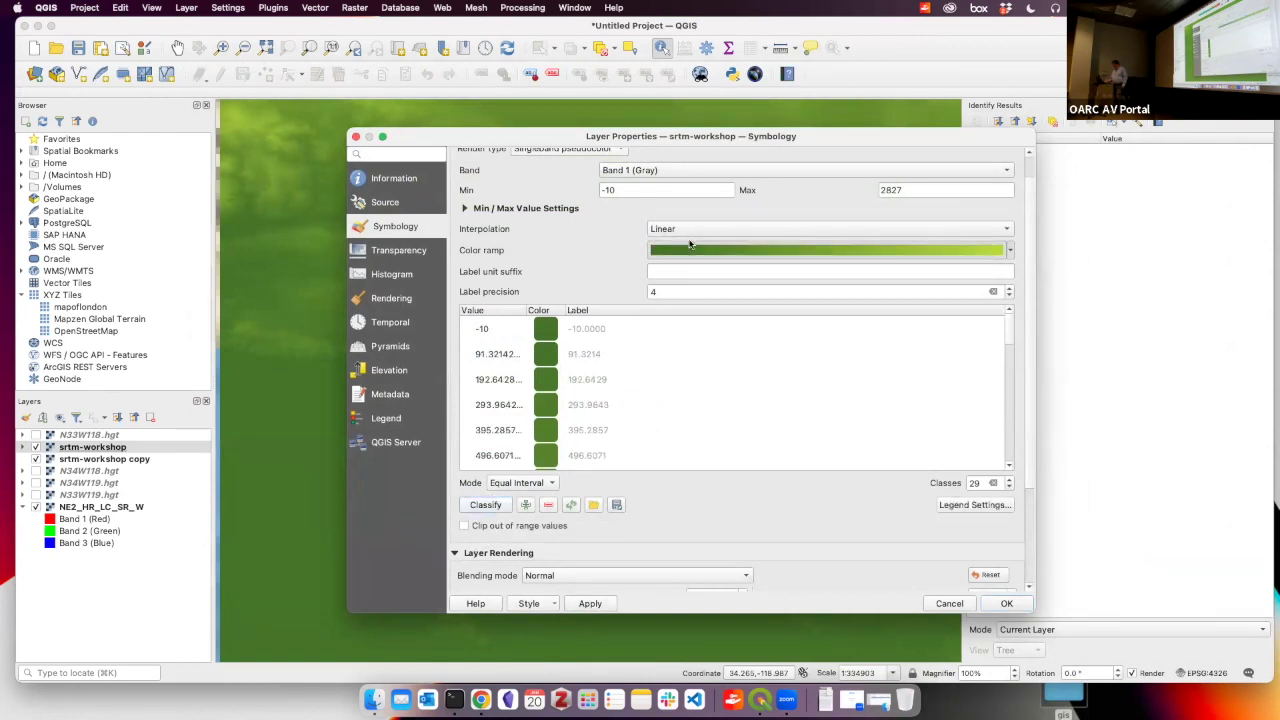
{"action": "left_click", "coordinate": [720, 251]}
{"action": "left_click", "coordinate": [880, 567]}
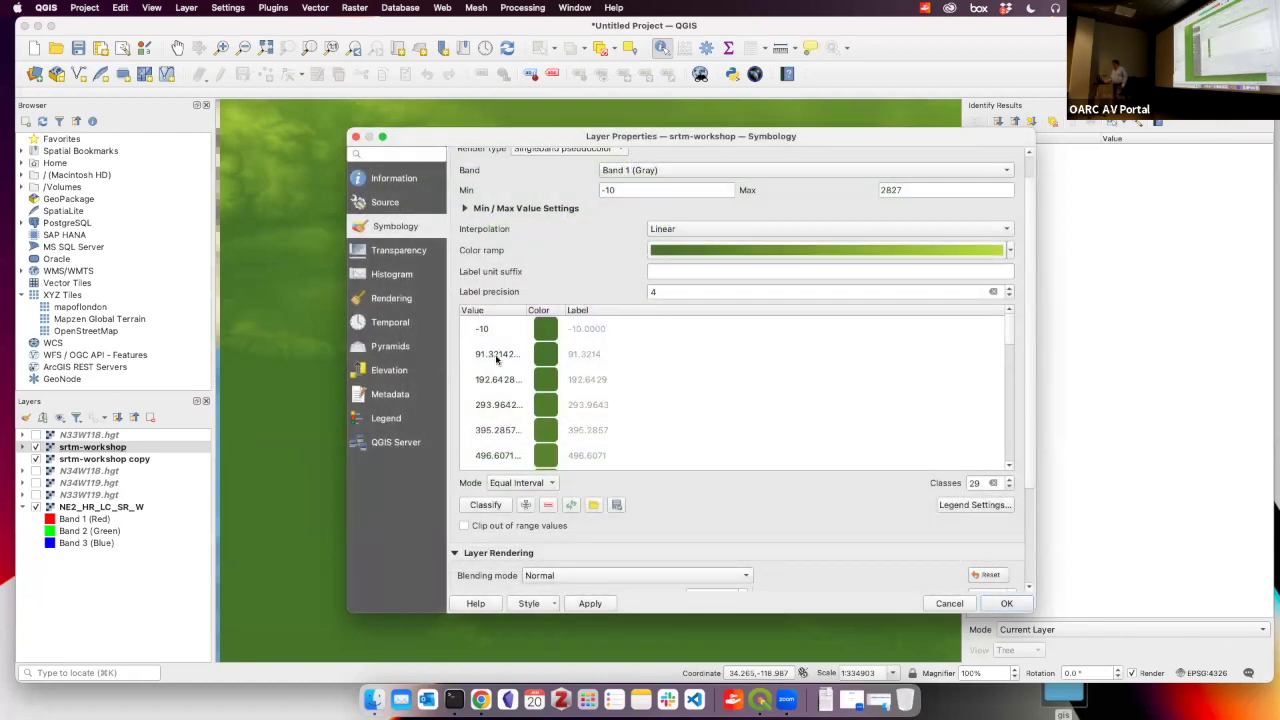
{"action": "left_click", "coordinate": [480, 455]}
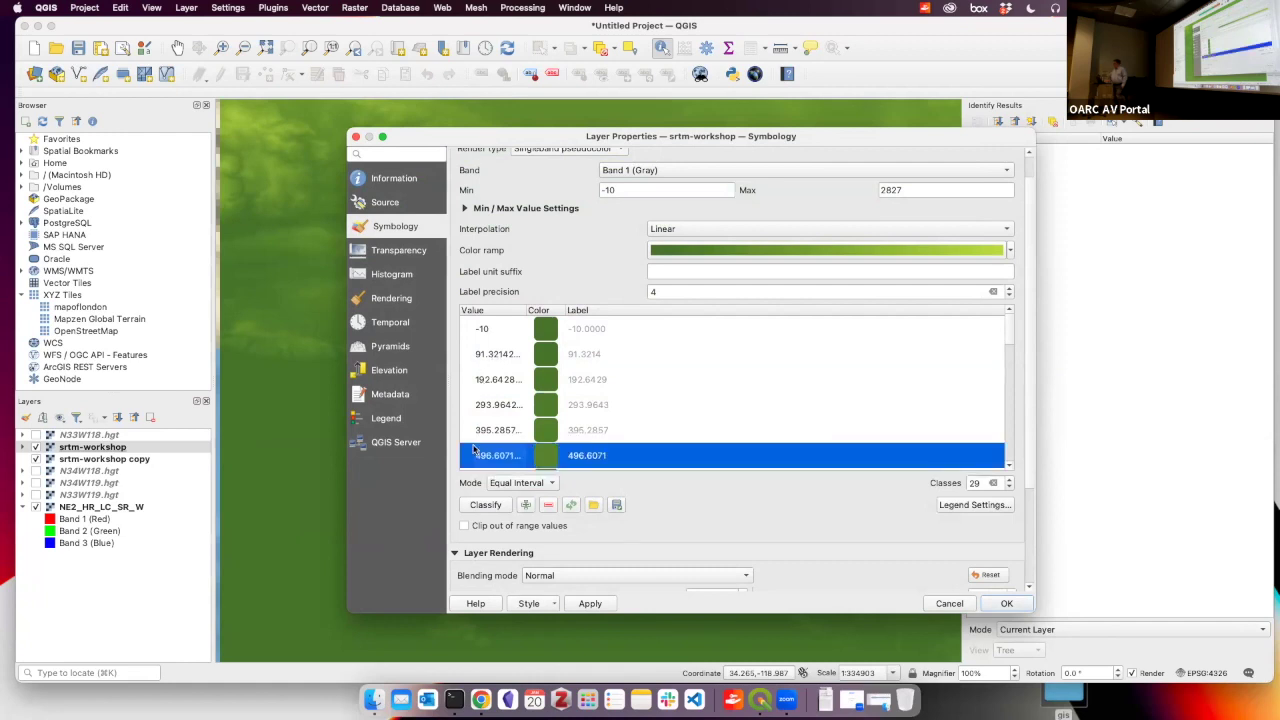
Set srtm-workshop to Discrete interpolation with Continuous classification mode, and try to load the color map from the band
{"action": "left_click", "coordinate": [760, 229]}
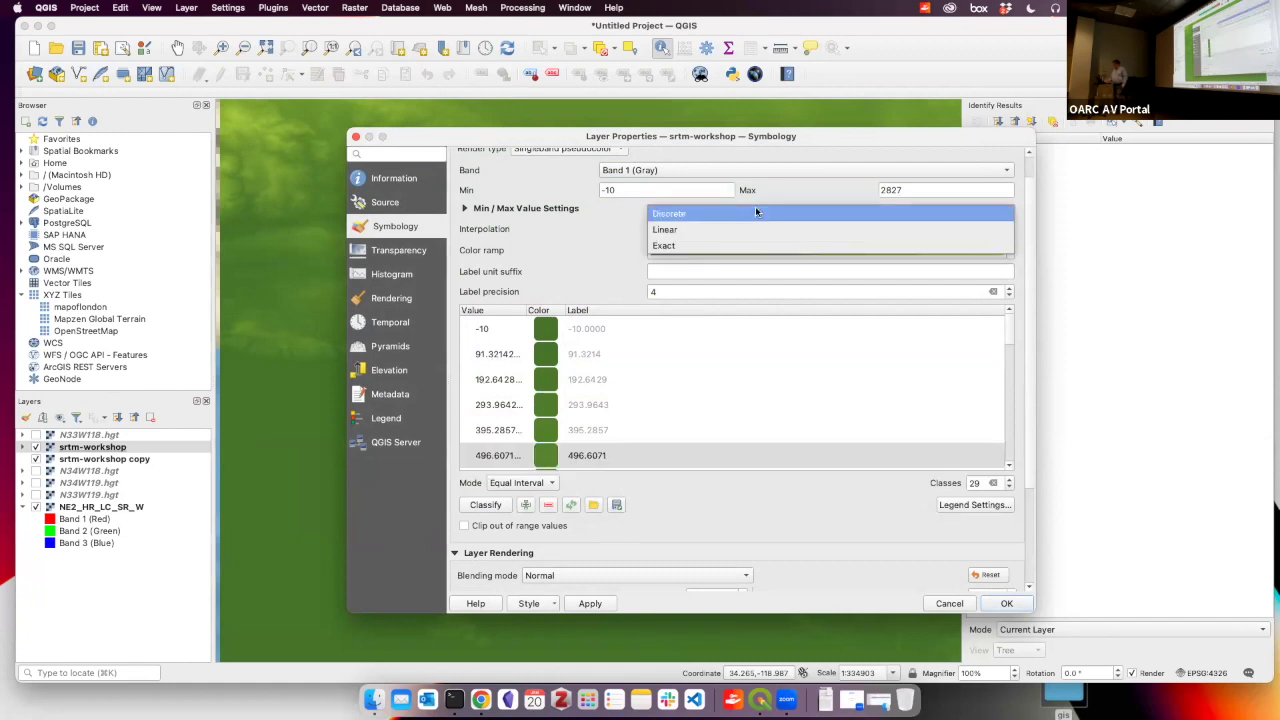
{"action": "left_click", "coordinate": [755, 206]}
{"action": "left_click", "coordinate": [518, 483]}
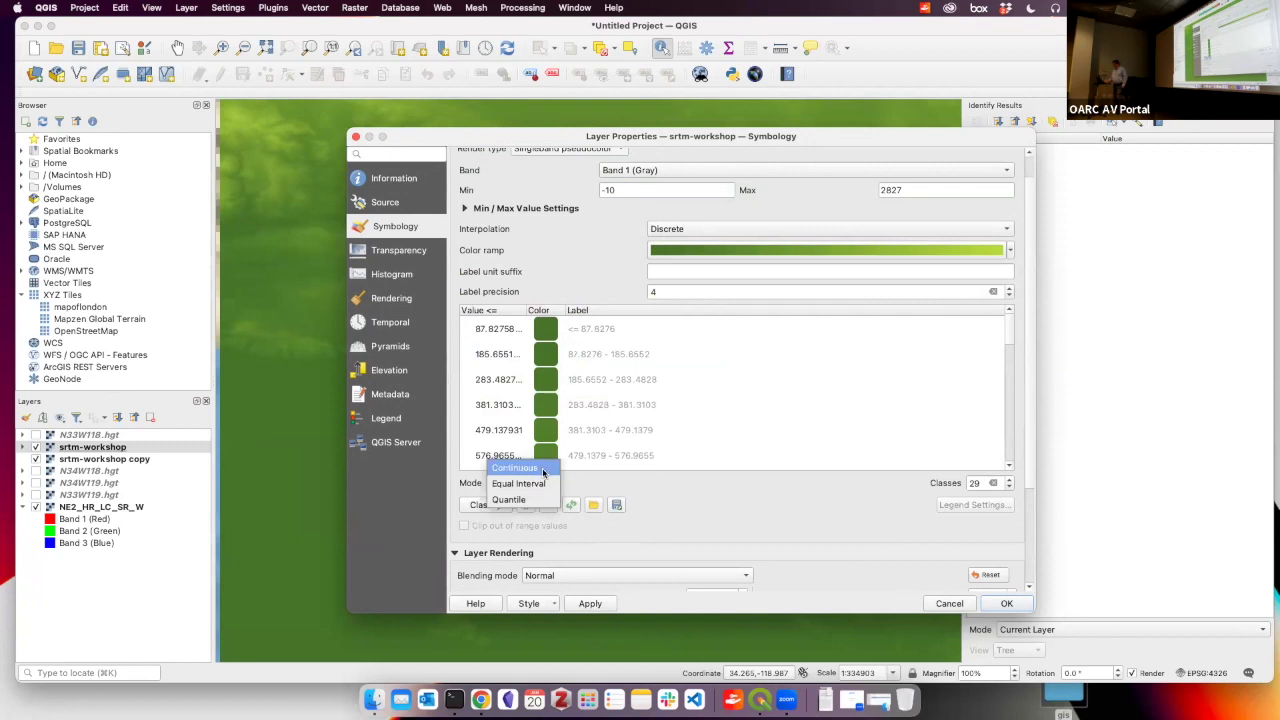
{"action": "left_click", "coordinate": [542, 468]}
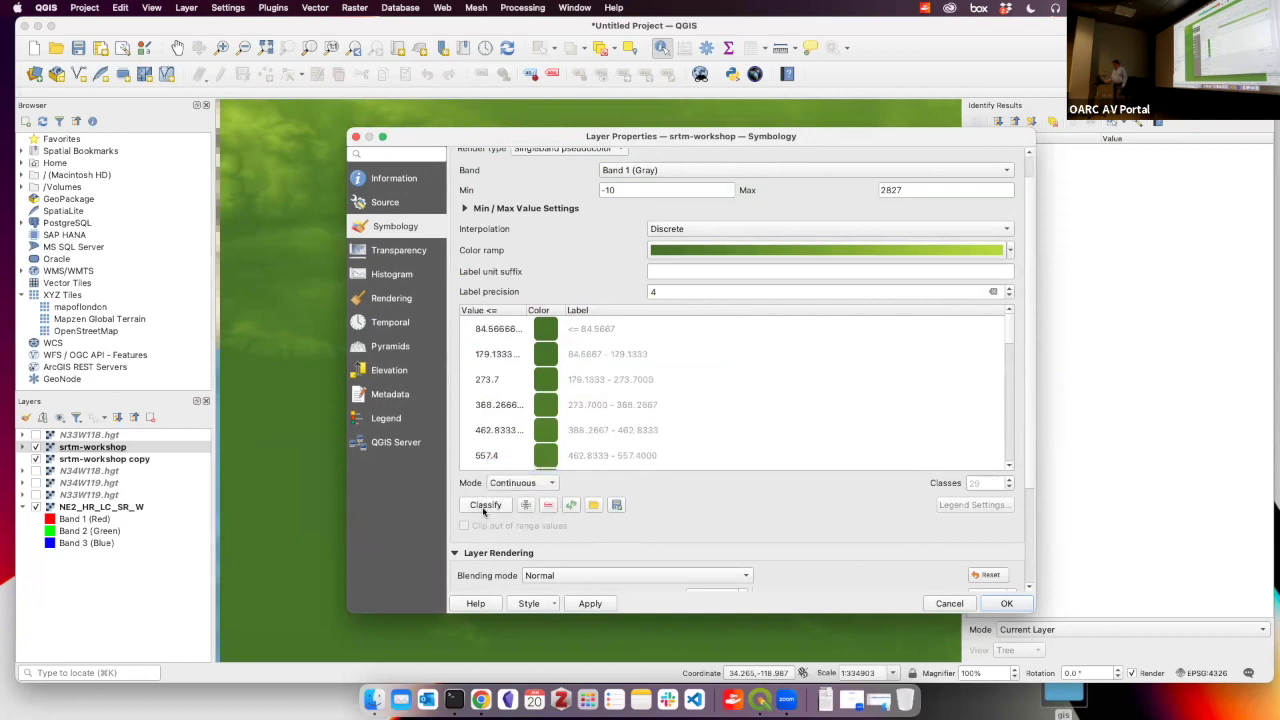
{"action": "left_click", "coordinate": [572, 505]}
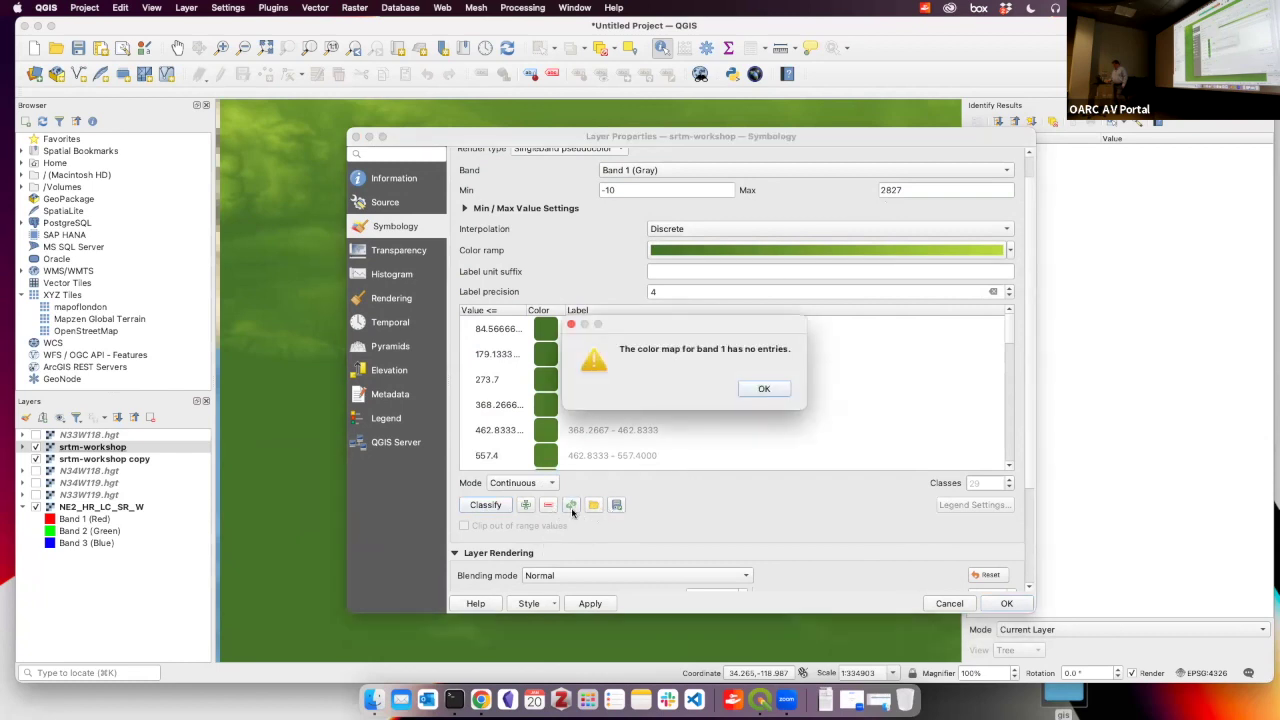
{"action": "left_click", "coordinate": [764, 391]}
Assign the wiki-2.0 ramp from the cpt-city Topography/bathymetry catalog as the srtm-workshop color ramp and apply the styling
{"action": "left_click", "coordinate": [1012, 252]}
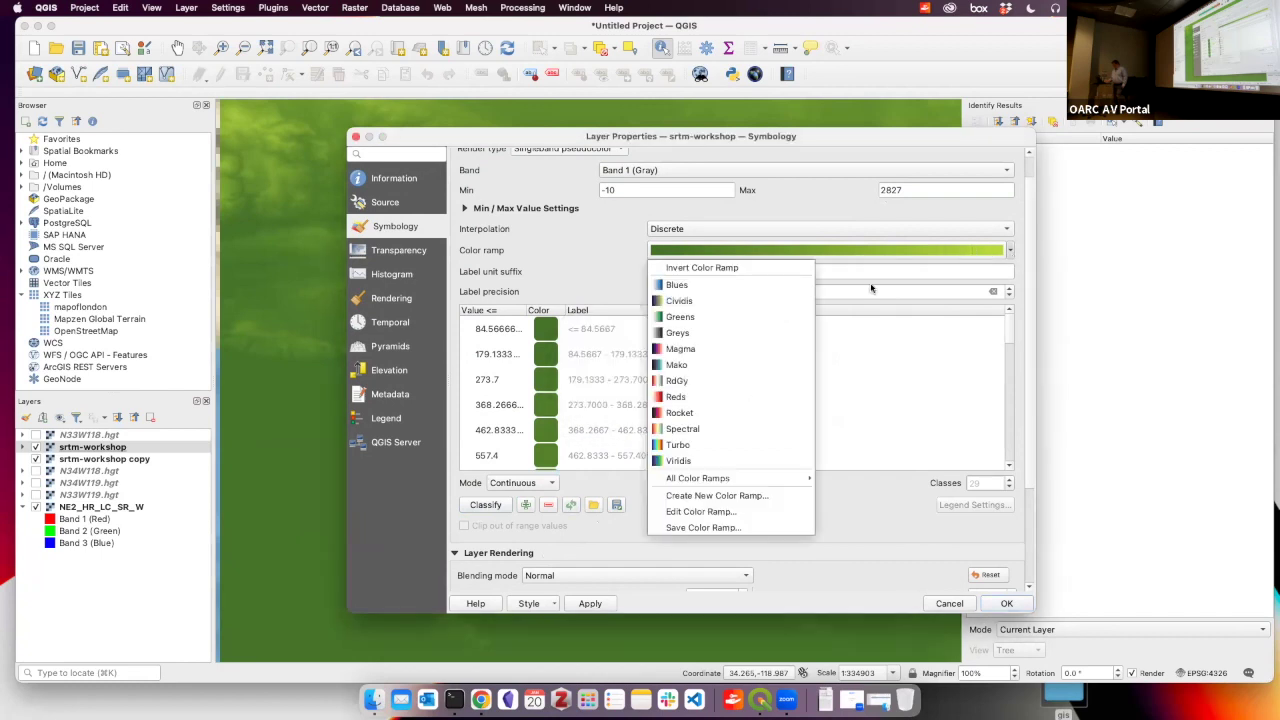
{"action": "left_click", "coordinate": [780, 496]}
{"action": "left_click", "coordinate": [688, 372]}
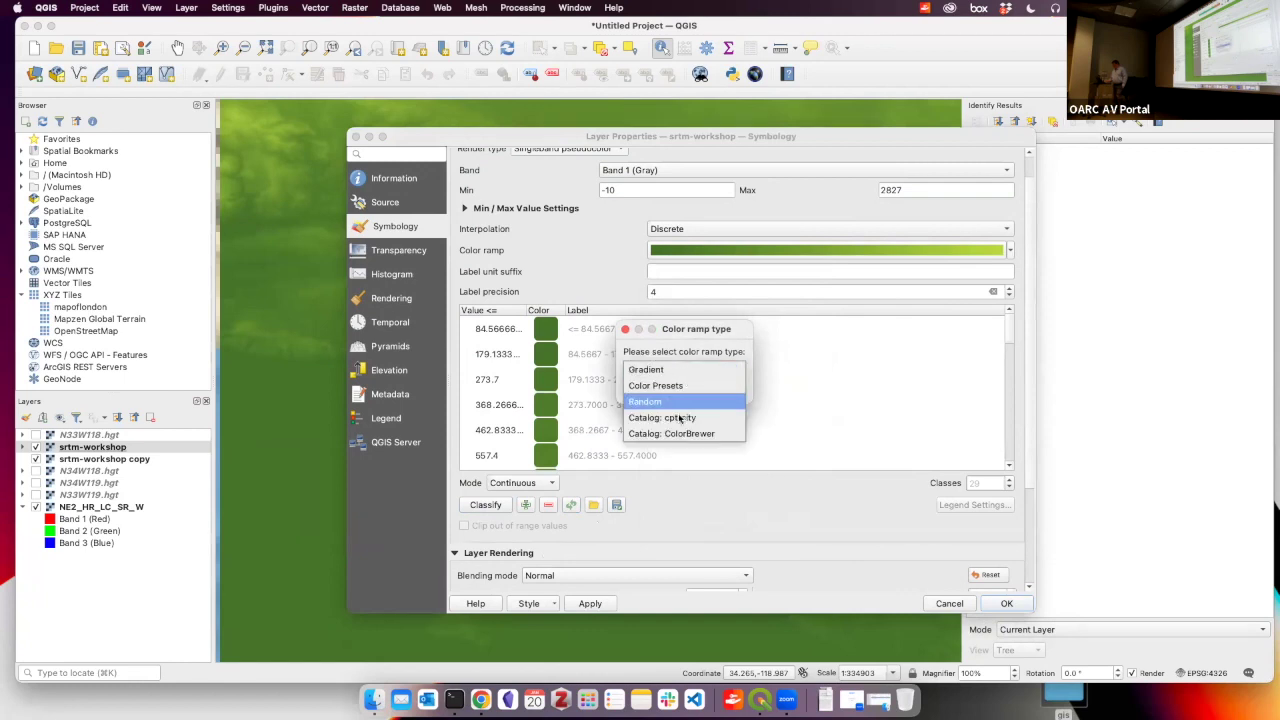
{"action": "left_click", "coordinate": [680, 418]}
{"action": "left_click", "coordinate": [716, 389]}
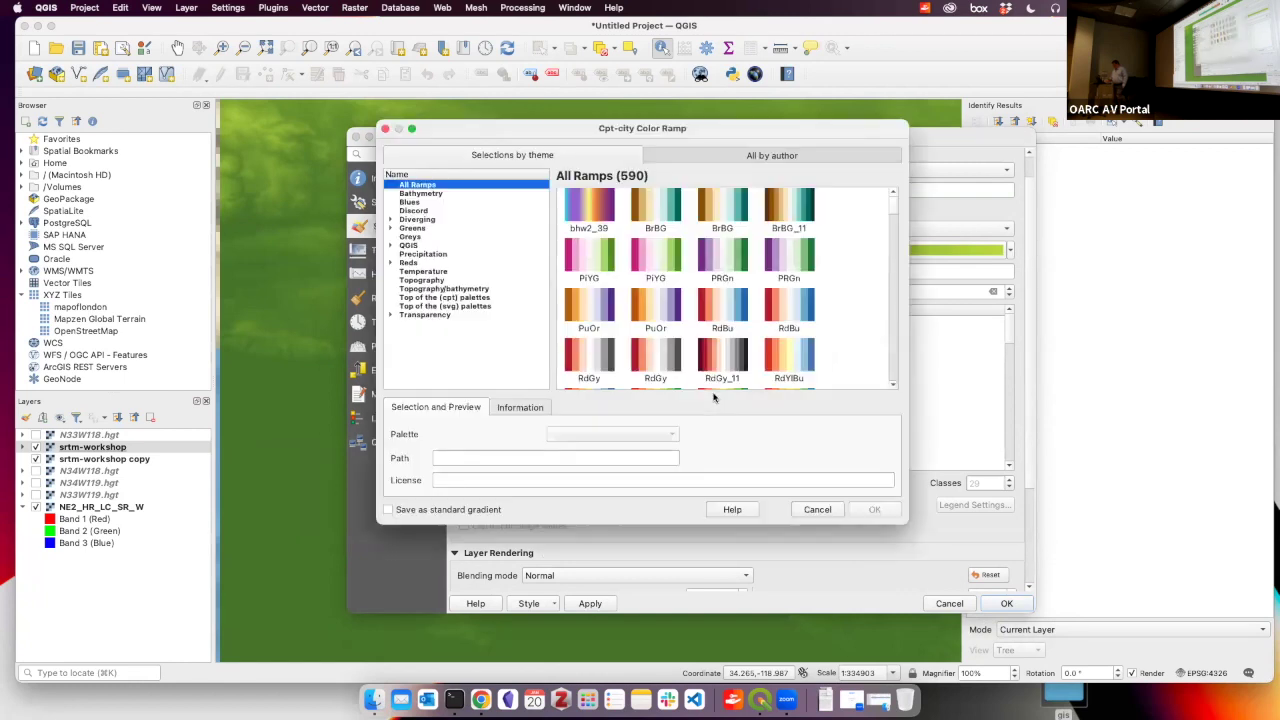
{"action": "left_click", "coordinate": [430, 290]}
{"action": "scroll", "coordinate": [650, 330], "scroll_direction": "down", "scroll_amount": 1}
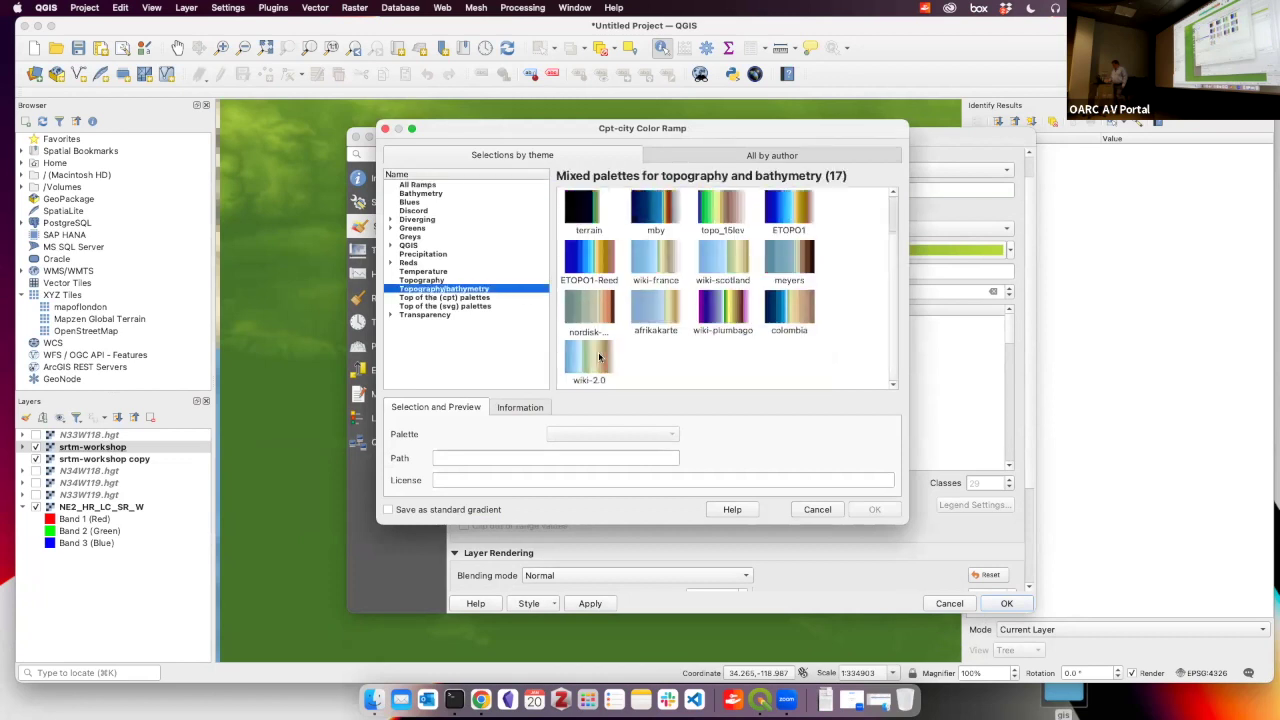
{"action": "left_click", "coordinate": [588, 358]}
{"action": "left_click", "coordinate": [874, 509]}
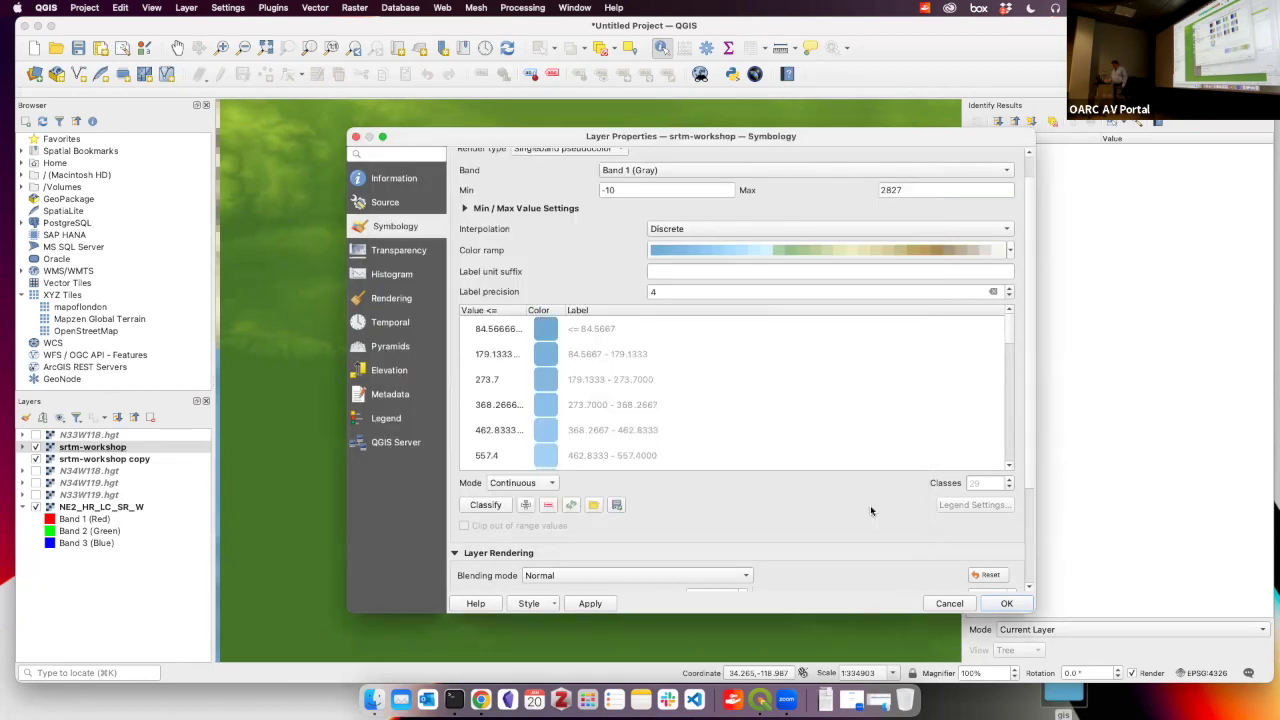
{"action": "left_click", "coordinate": [590, 603]}
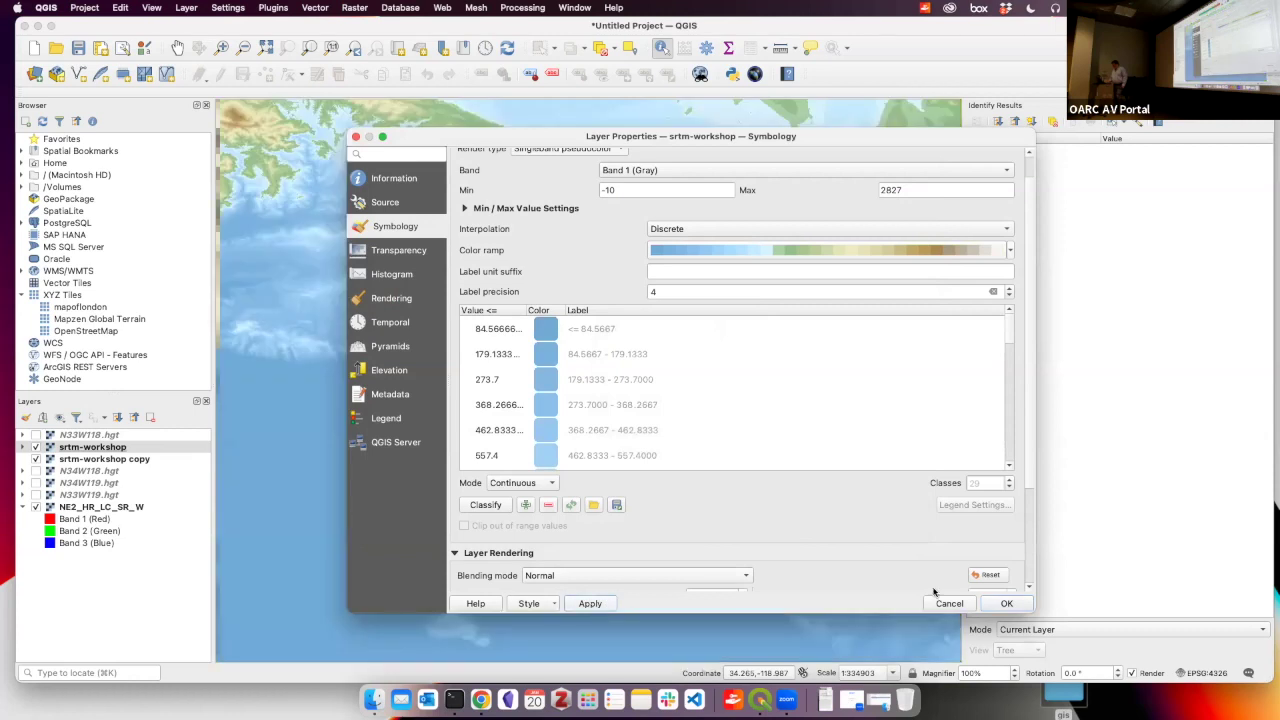
{"action": "left_click", "coordinate": [1004, 604]}
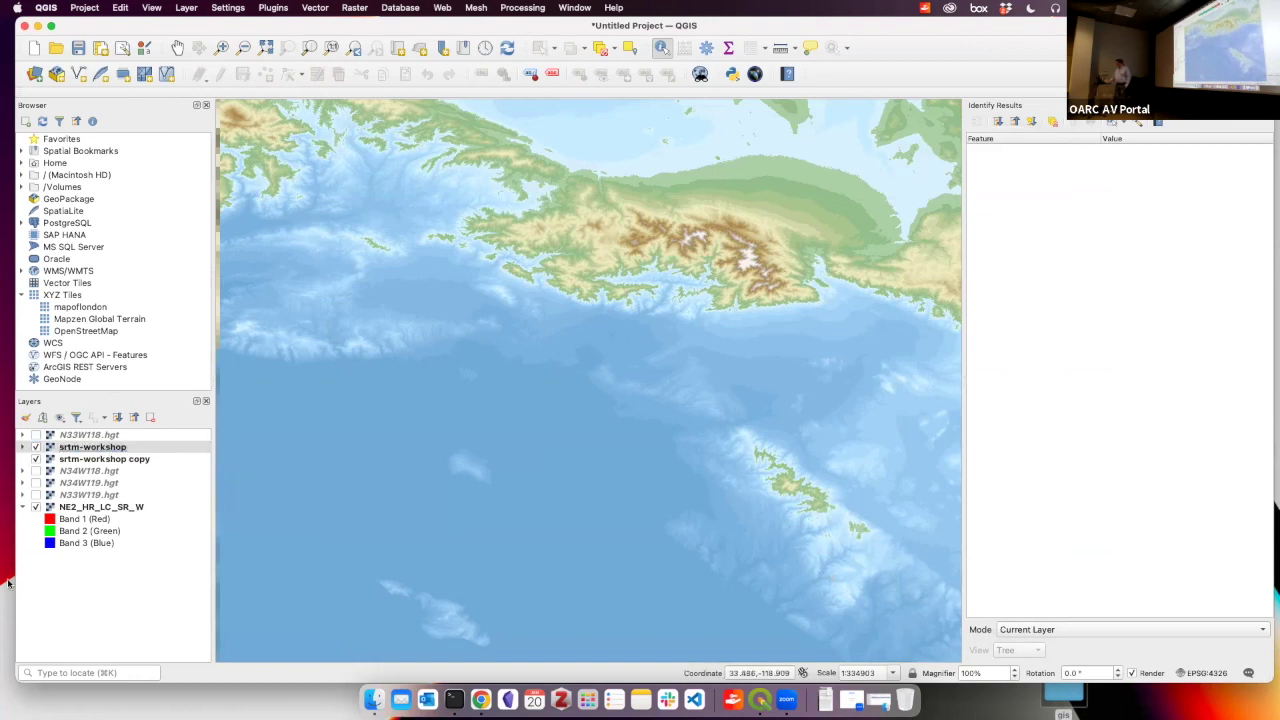
Review the srtm-workshop class values without changing them, and examine the recolored elevation on the map at different scales
{"action": "double_click", "coordinate": [90, 448]}
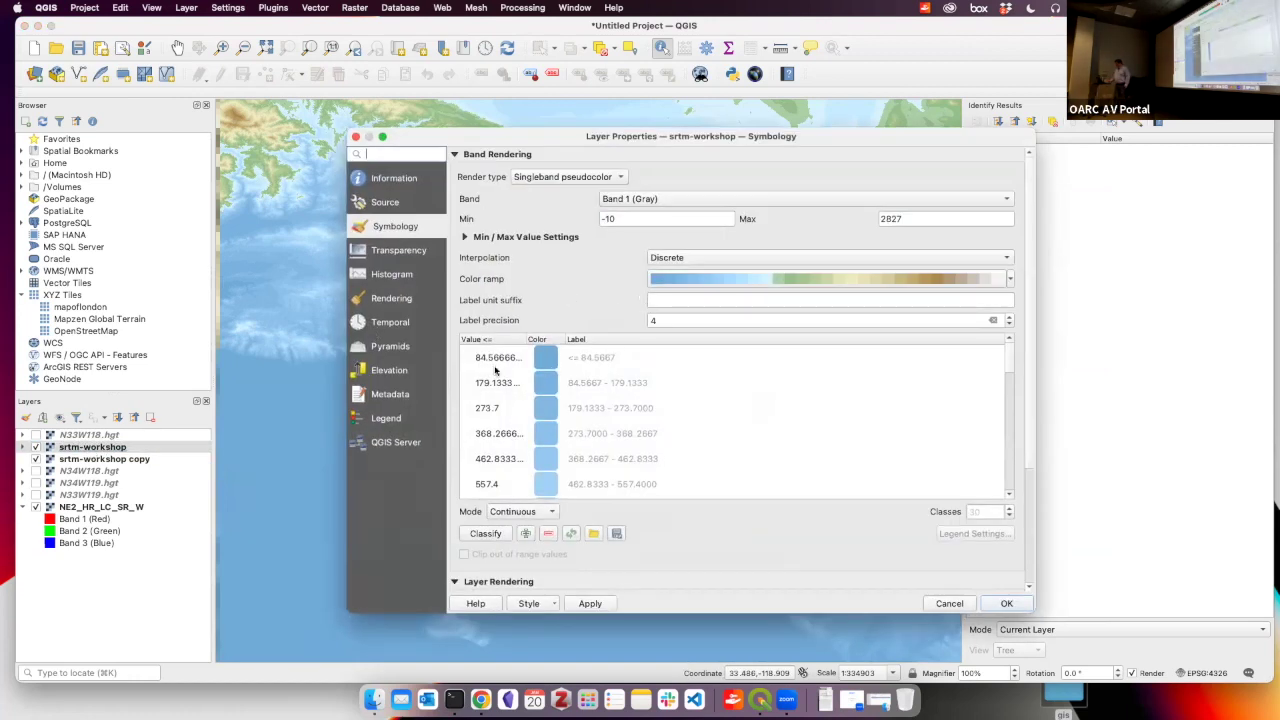
{"action": "left_click", "coordinate": [550, 362]}
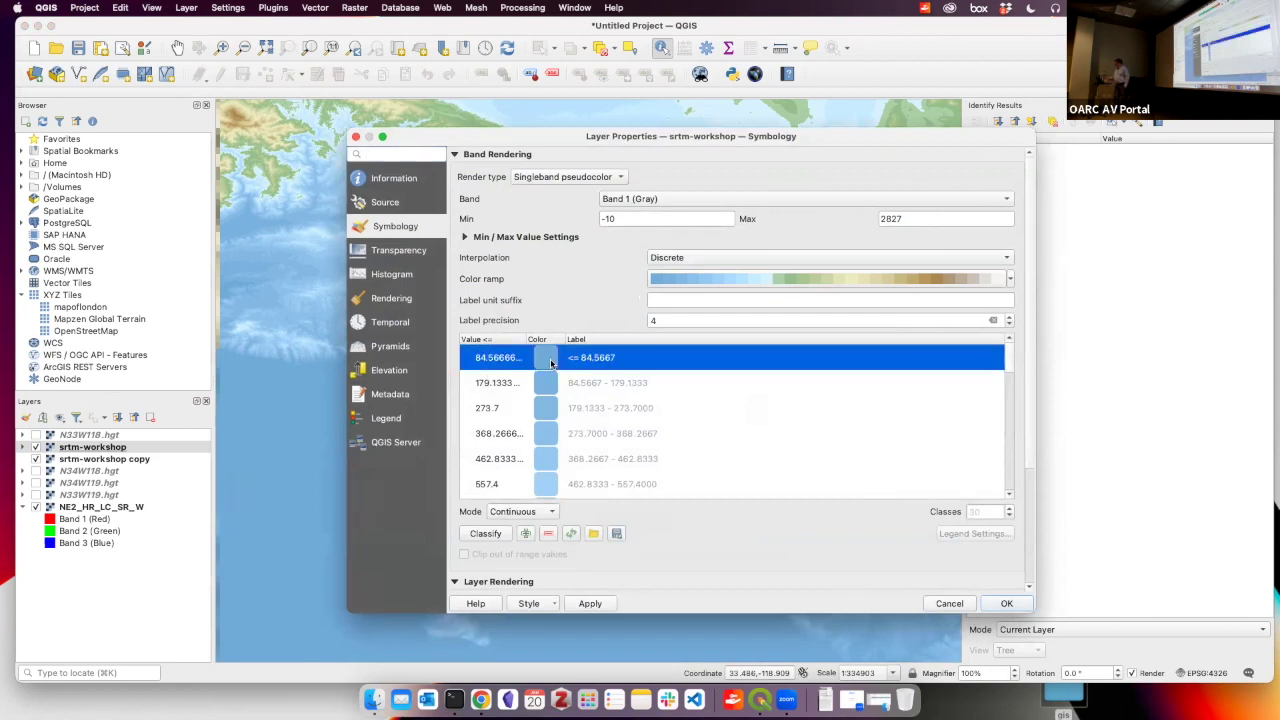
{"action": "left_click", "coordinate": [947, 603]}
{"action": "scroll", "coordinate": [680, 465], "scroll_direction": "down", "scroll_amount": 2}
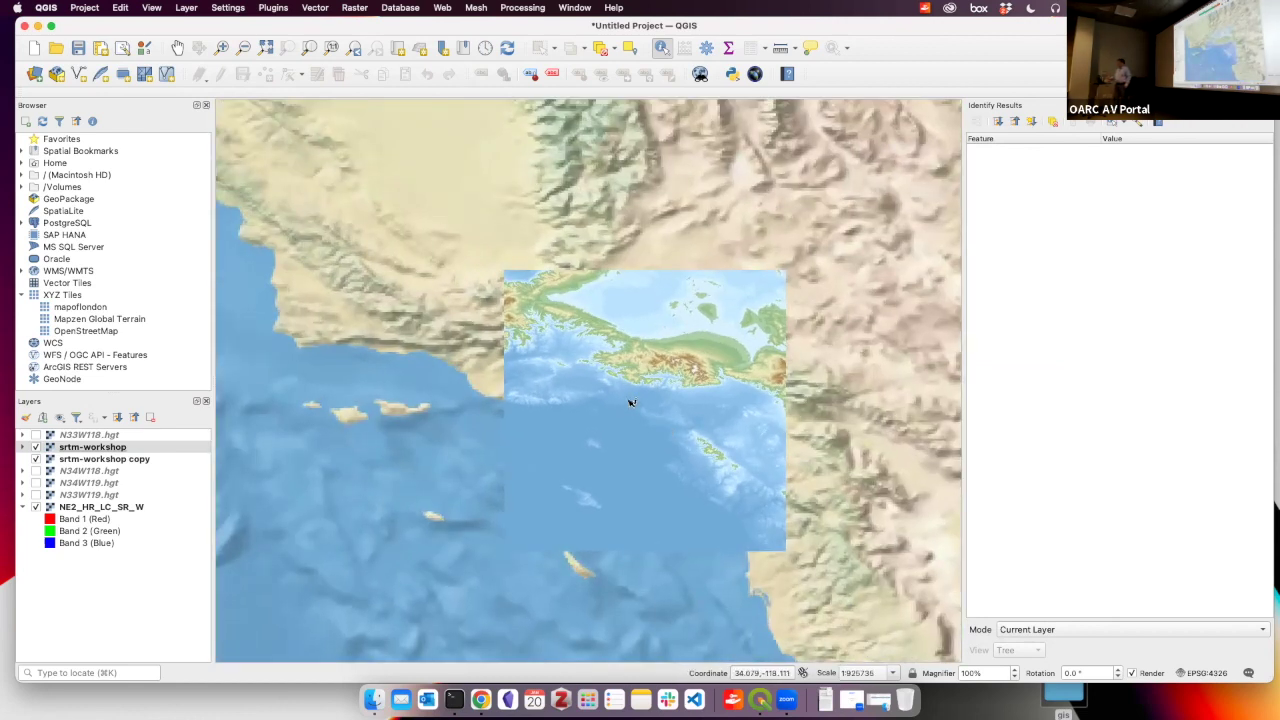
{"action": "scroll", "coordinate": [655, 290], "scroll_direction": "up", "scroll_amount": 1}
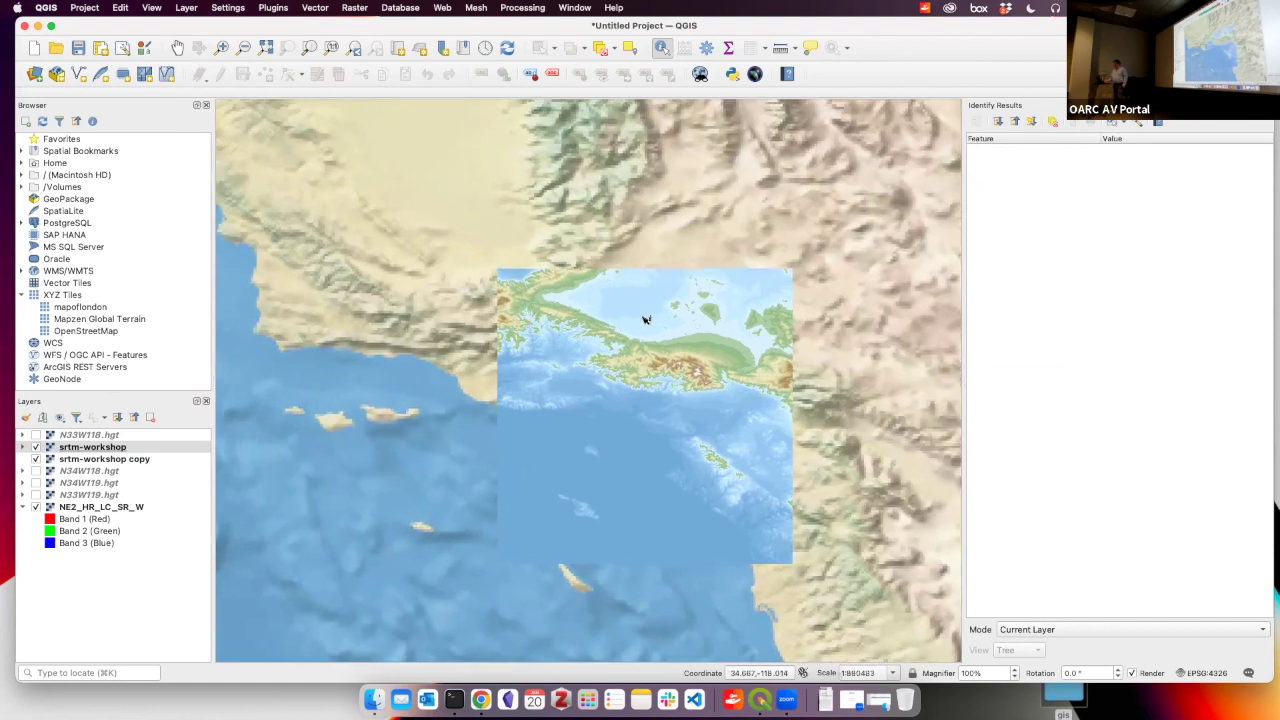
{"action": "scroll", "coordinate": [645, 319], "scroll_direction": "up", "scroll_amount": 5}
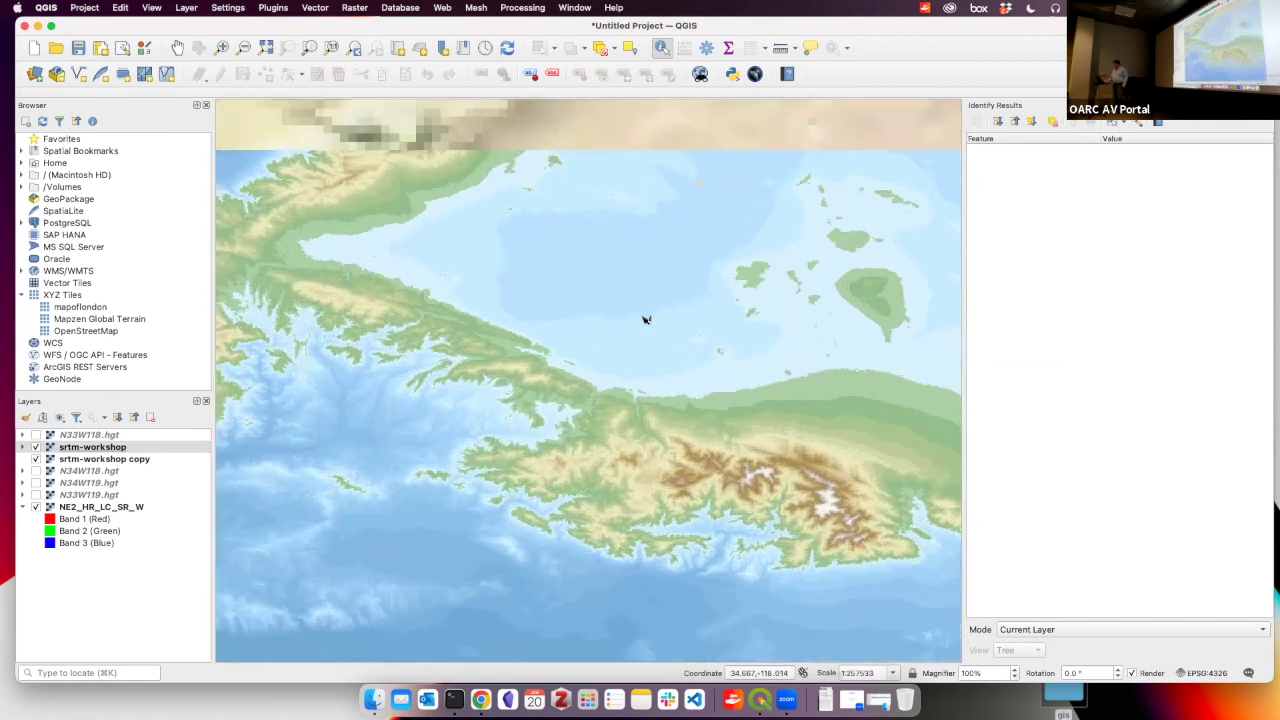
{"action": "scroll", "coordinate": [645, 319], "scroll_direction": "up", "scroll_amount": 2}
Lower the global opacity of the srtm-workshop layer to blend it with the srtm-workshop copy layer beneath
{"action": "double_click", "coordinate": [107, 448]}
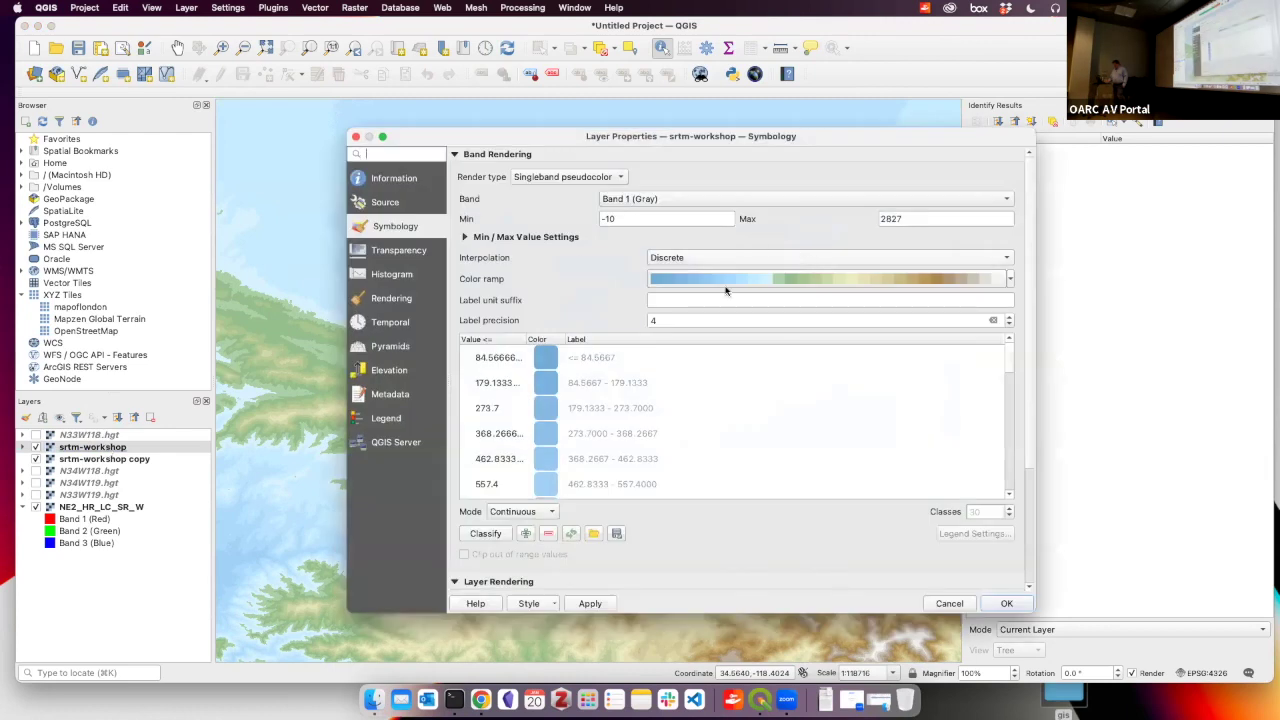
{"action": "scroll", "coordinate": [619, 564], "scroll_direction": "down", "scroll_amount": 5}
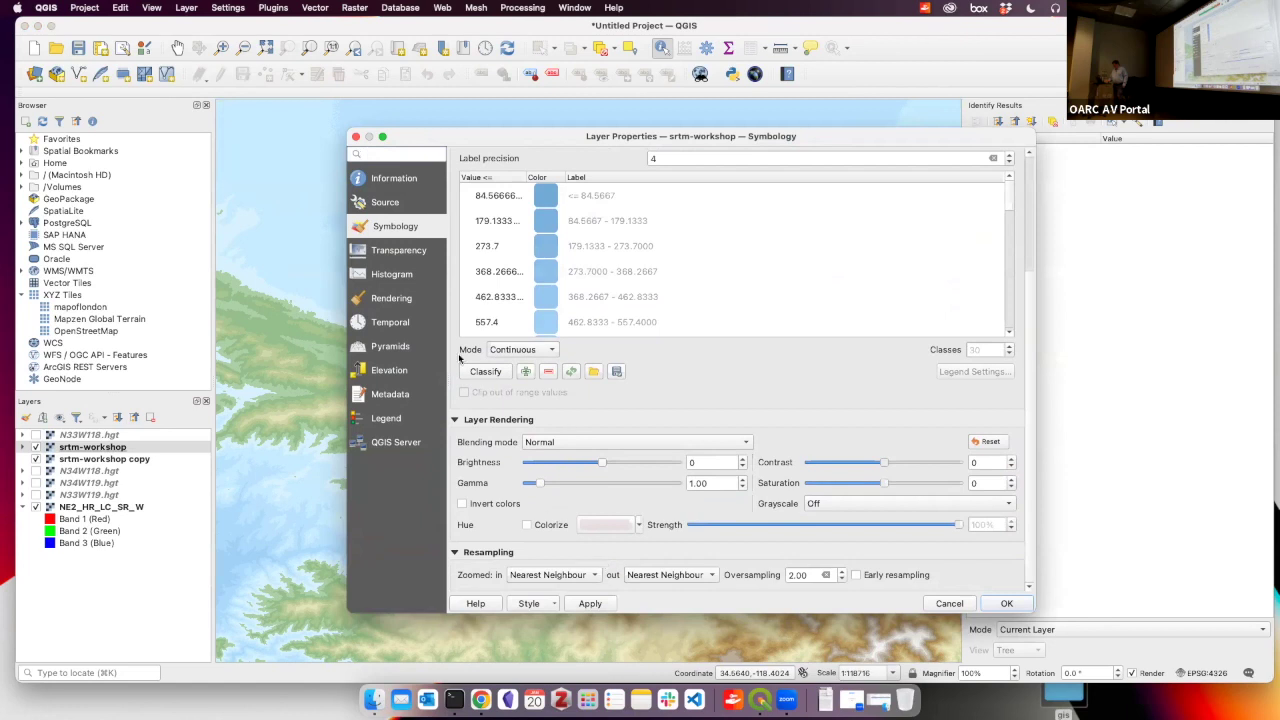
{"action": "left_click", "coordinate": [424, 257]}
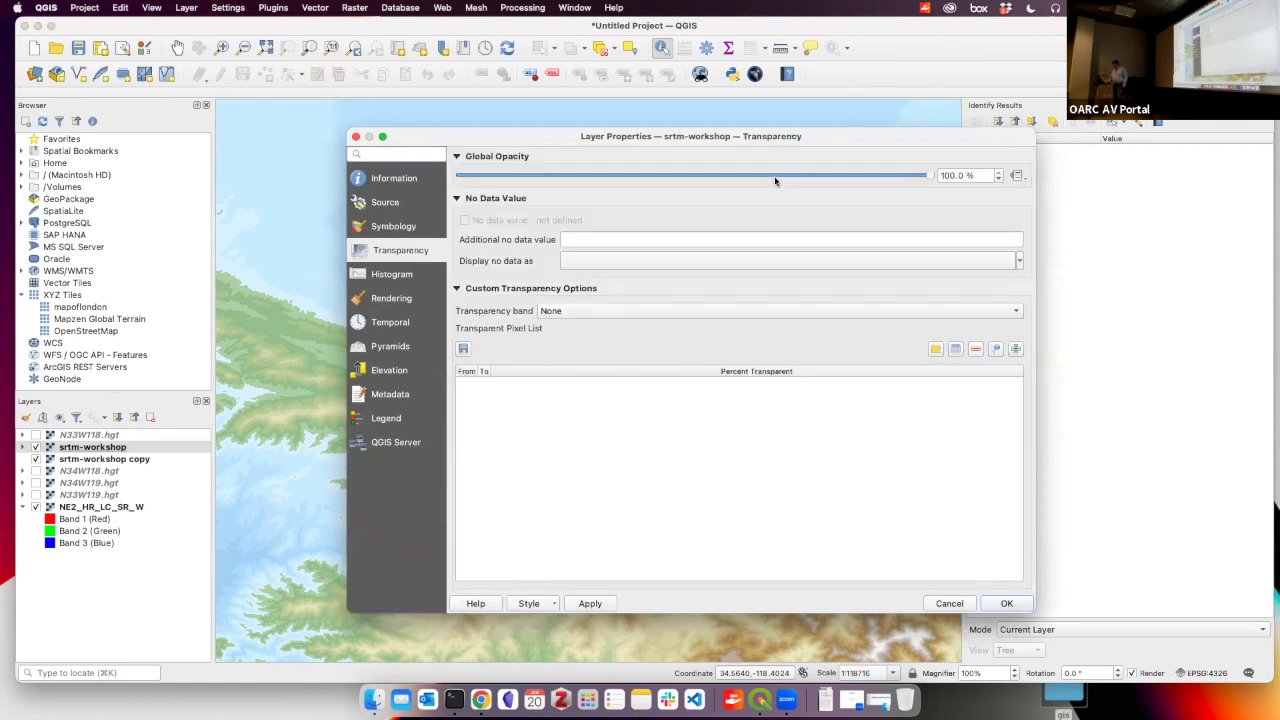
{"action": "left_click_drag", "start_coordinate": [928, 176], "coordinate": [790, 180]}
{"action": "left_click", "coordinate": [1006, 604]}
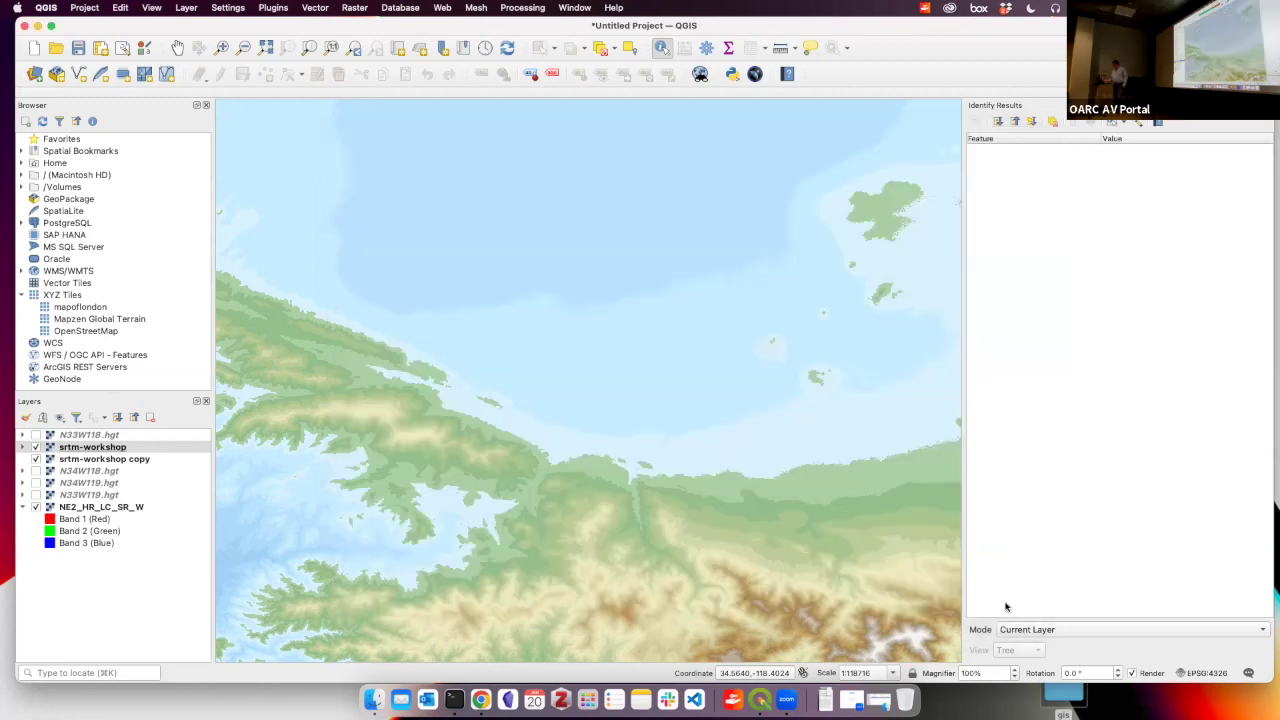
{"action": "scroll", "coordinate": [780, 530], "scroll_direction": "down", "scroll_amount": 3}
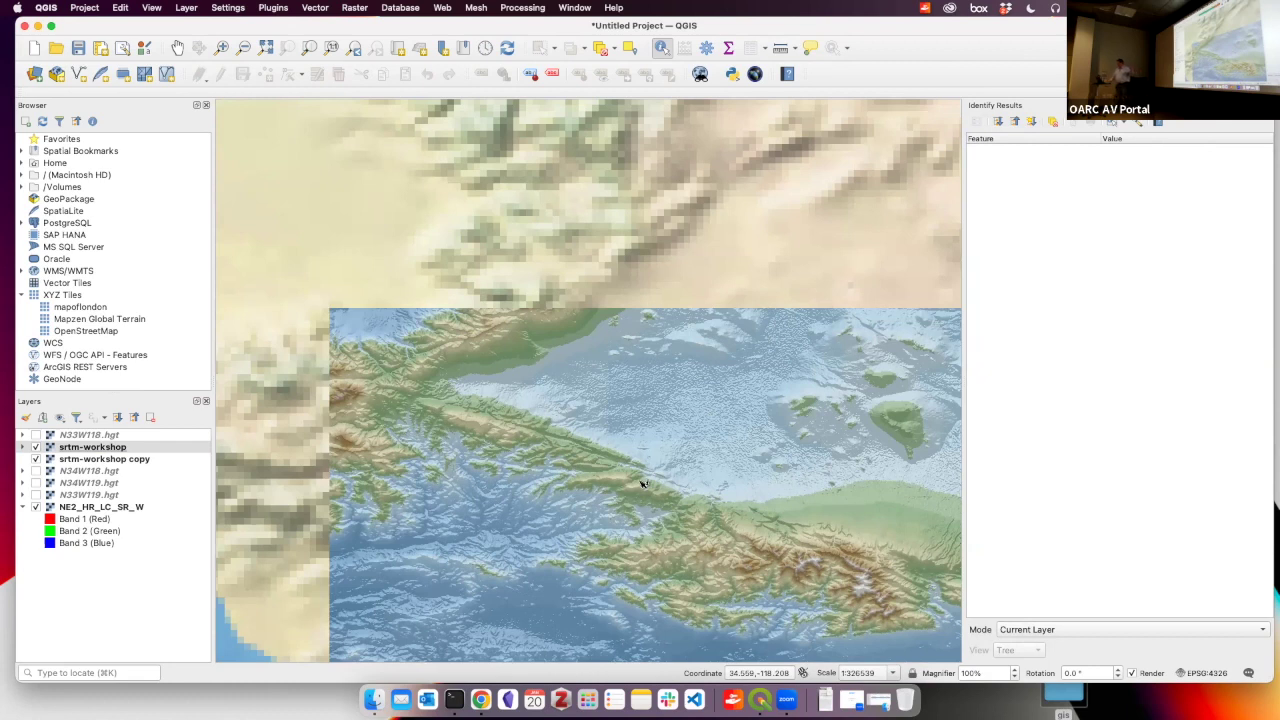
{"action": "scroll", "coordinate": [643, 484], "scroll_direction": "down", "scroll_amount": 2}
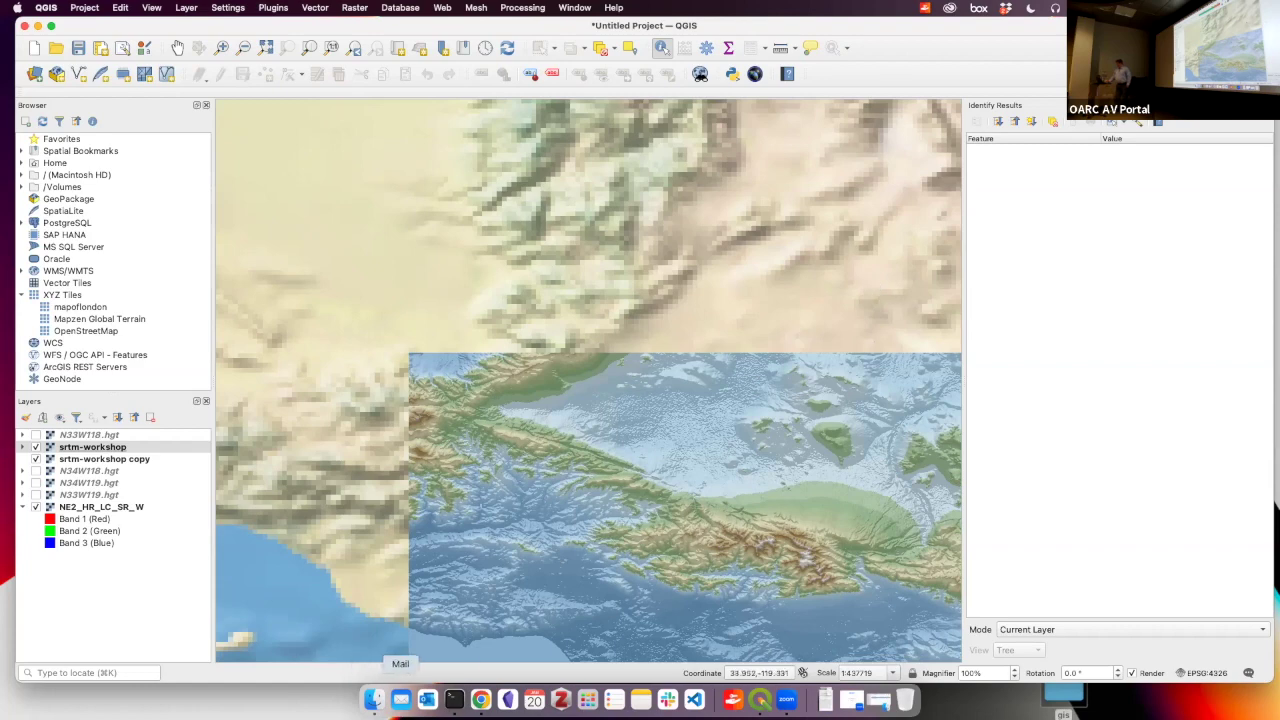
Switch to the presentation in Chrome and advance to the Raster Overview slide
{"action": "left_click", "coordinate": [481, 699]}
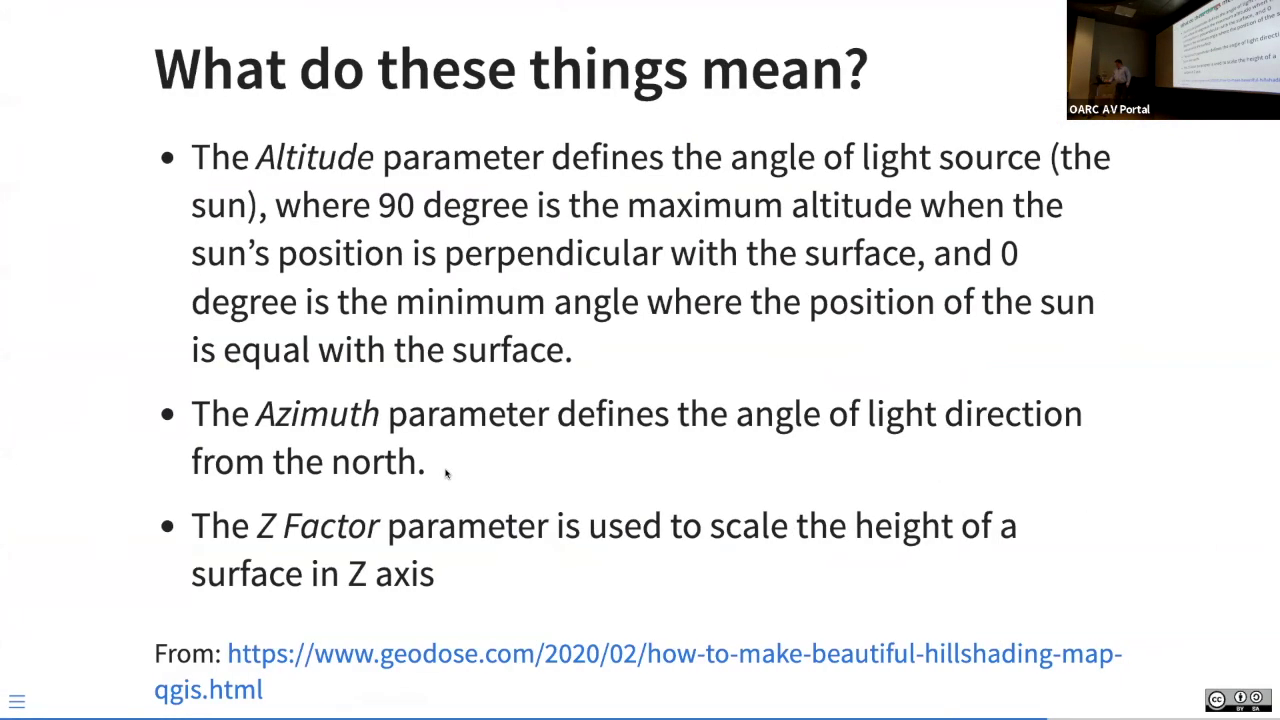
{"action": "key", "text": "Right"}
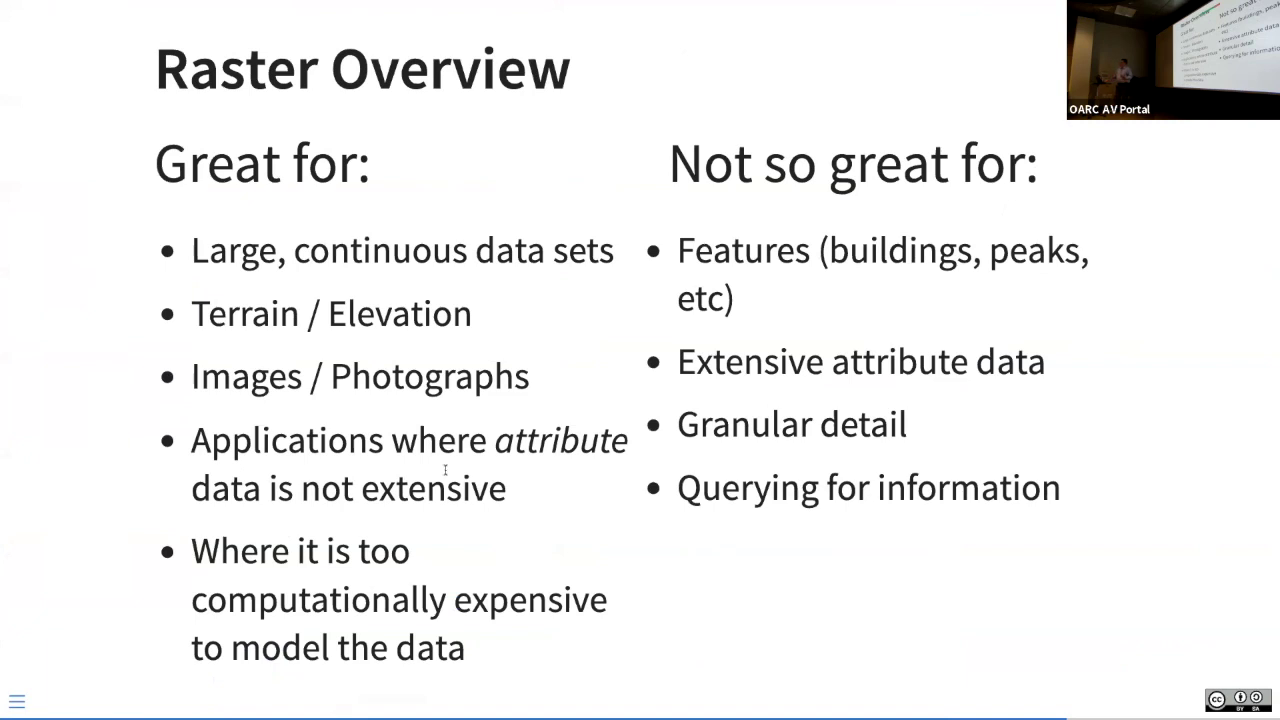
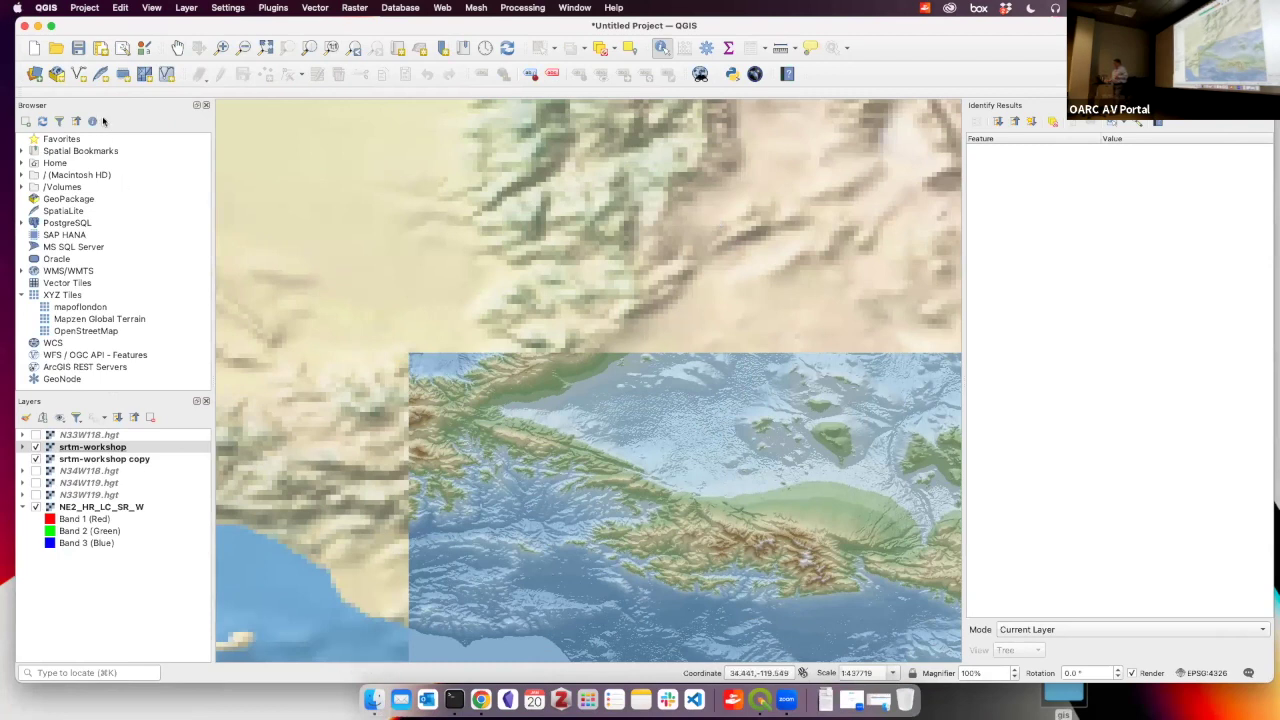
{"action": "left_click", "coordinate": [85, 8]}
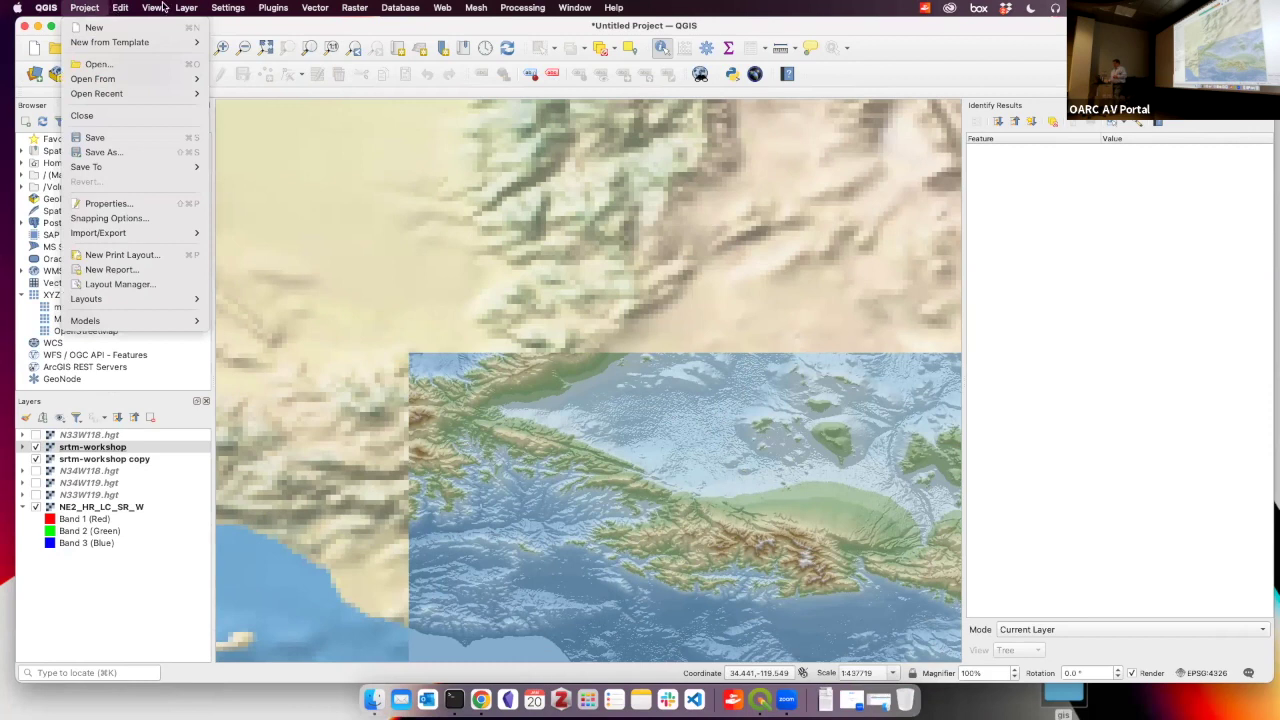
{"action": "mouse_move", "coordinate": [186, 10]}
{"action": "mouse_move", "coordinate": [204, 56]}
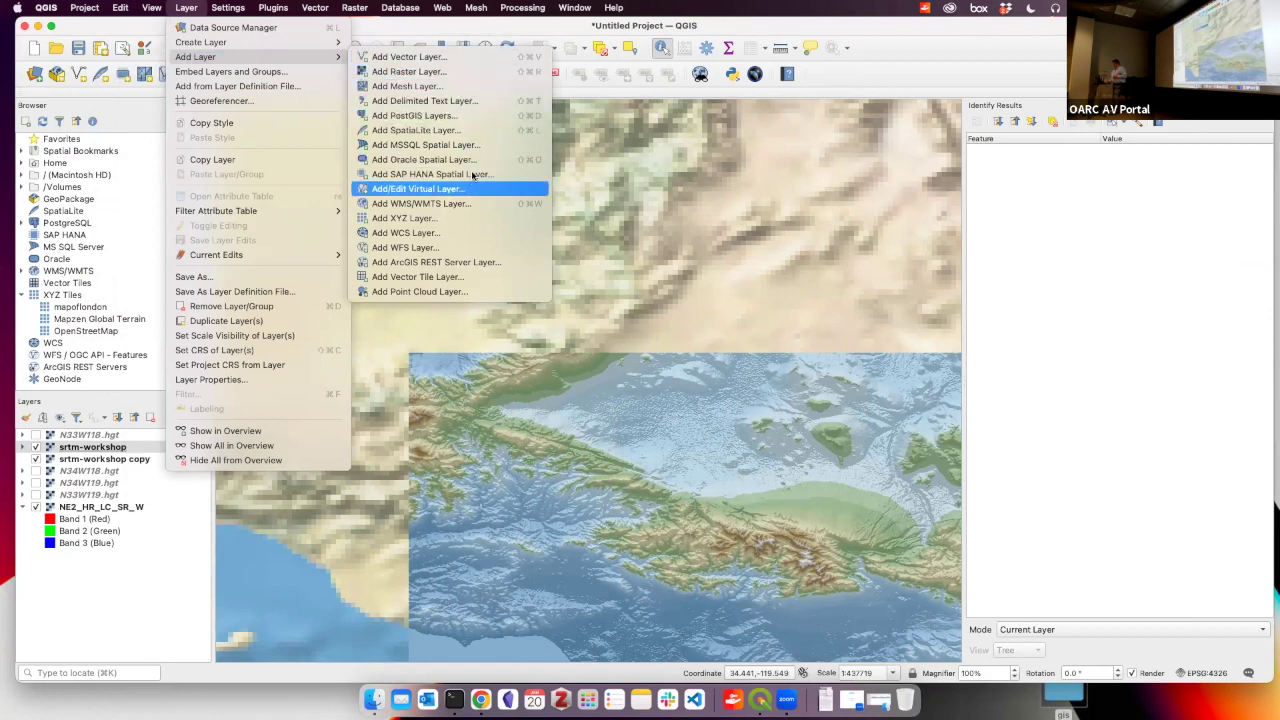
{"action": "left_click", "coordinate": [466, 102]}
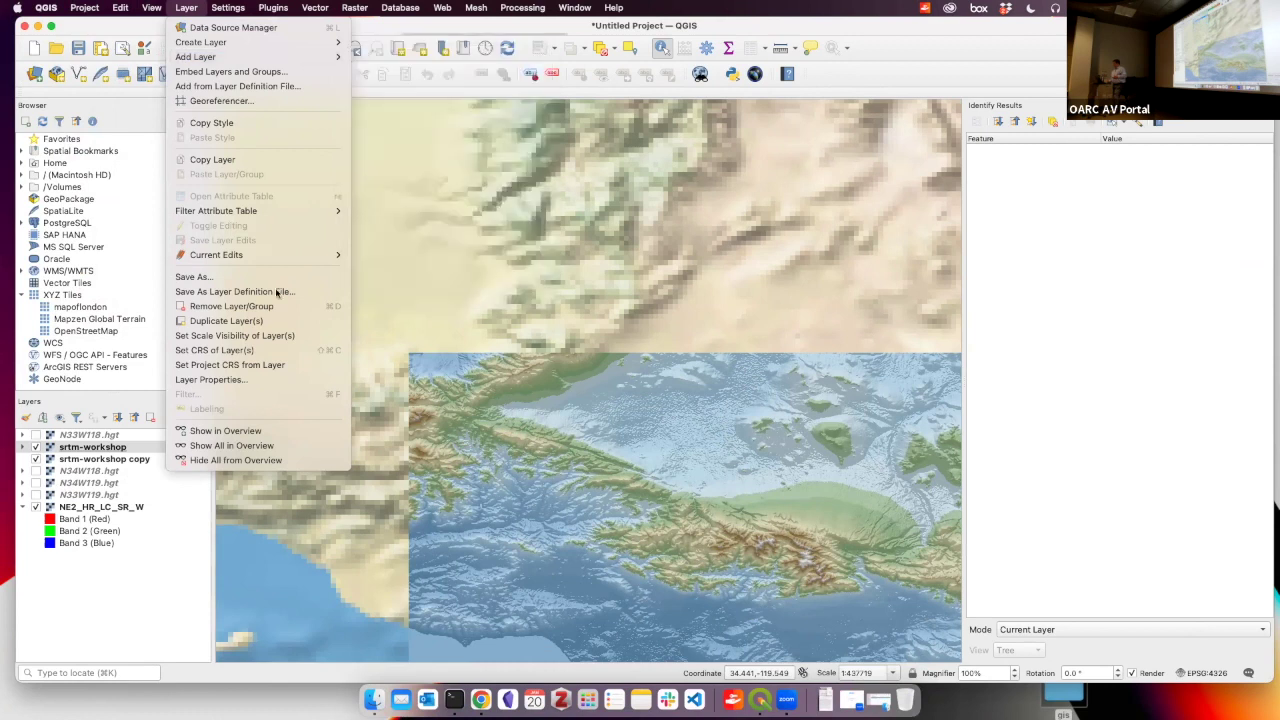
Switch to Finder and open the Justice_Equity_Services_Index_(zip_code) folder inside the gis folder
{"action": "left_click", "coordinate": [373, 700]}
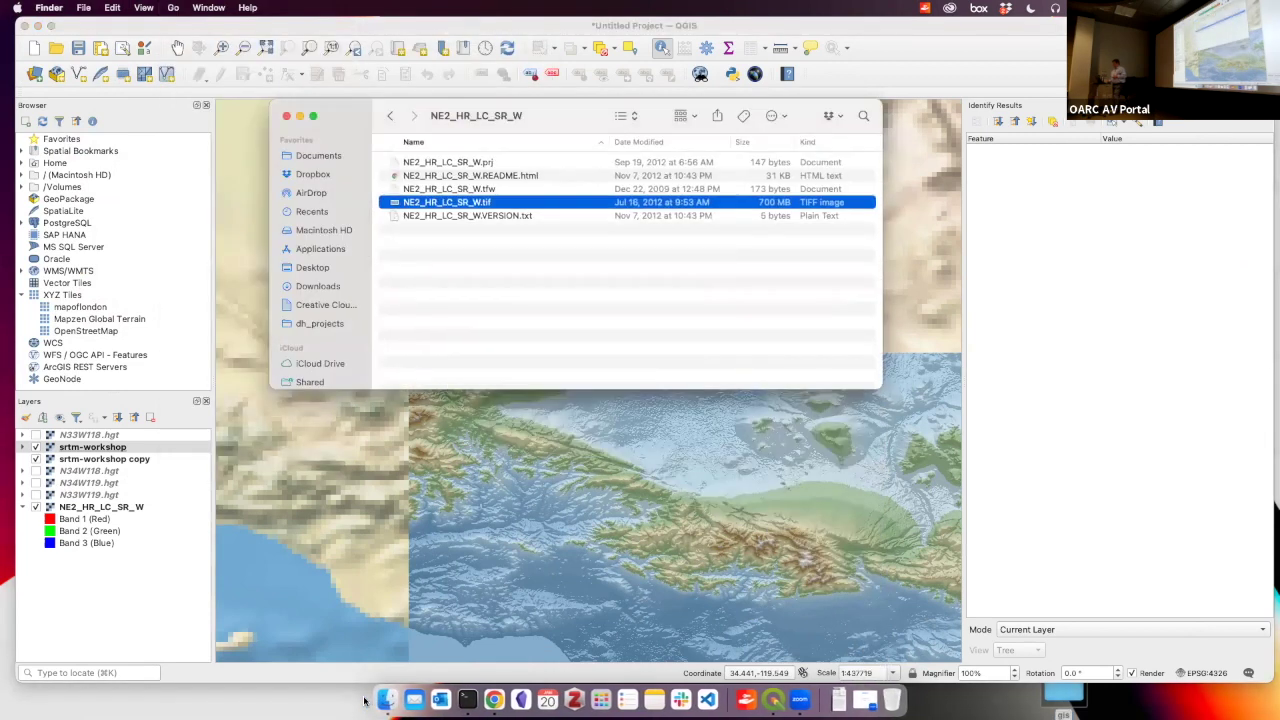
{"action": "key", "text": "super+bracketleft"}
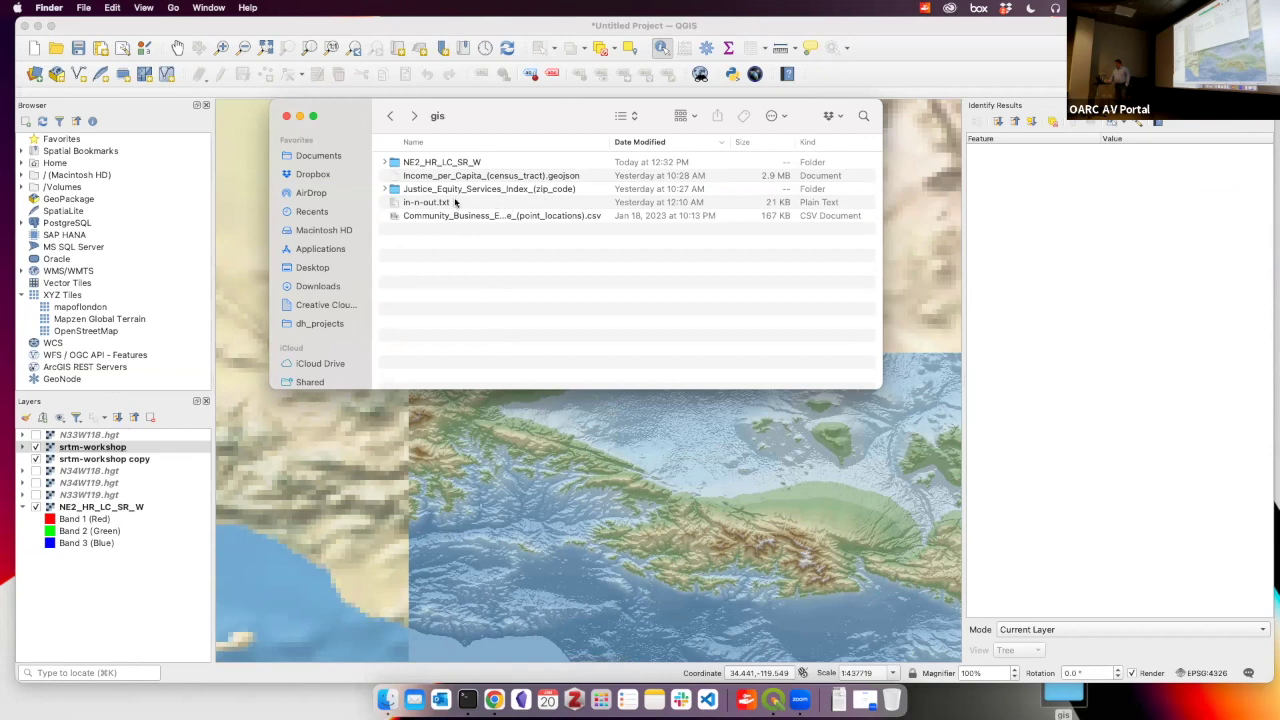
{"action": "double_click", "coordinate": [416, 190]}
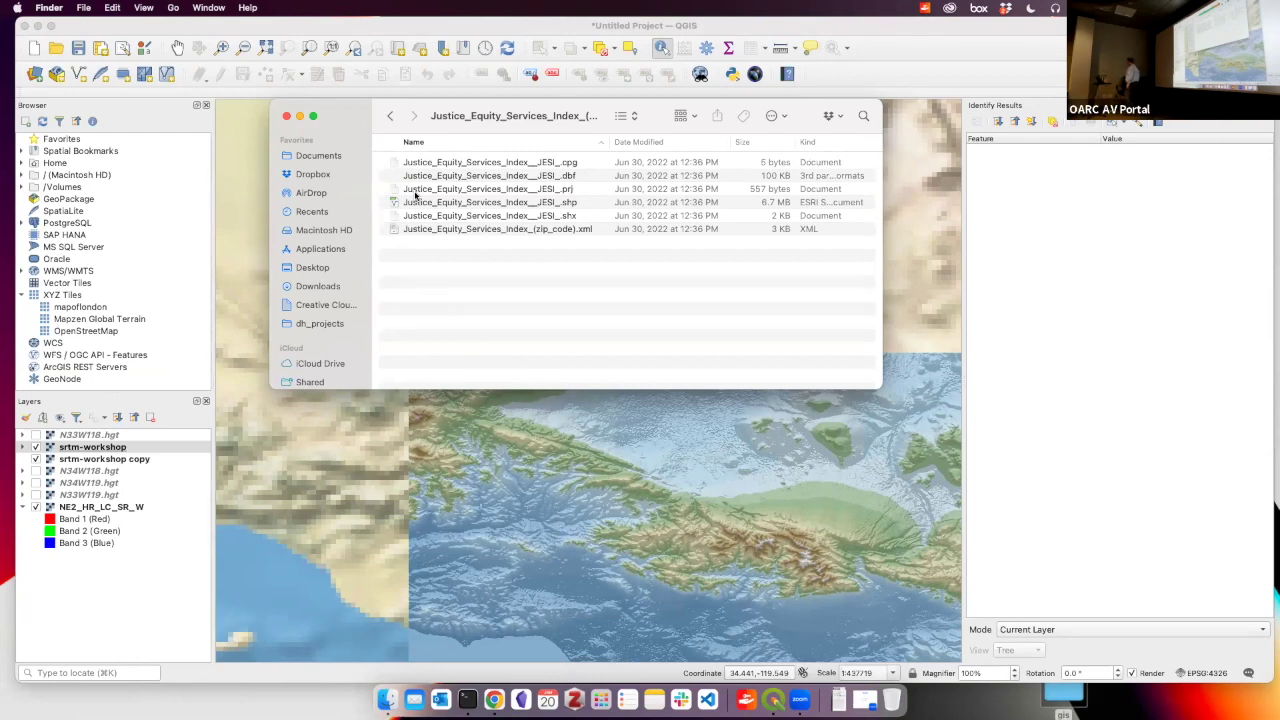
Preview the Justice Equity Services Index metadata XML and each shapefile component: .shx, .shp, .prj, .dbf and .cpg
{"action": "left_click", "coordinate": [476, 229]}
{"action": "key", "text": "space"}
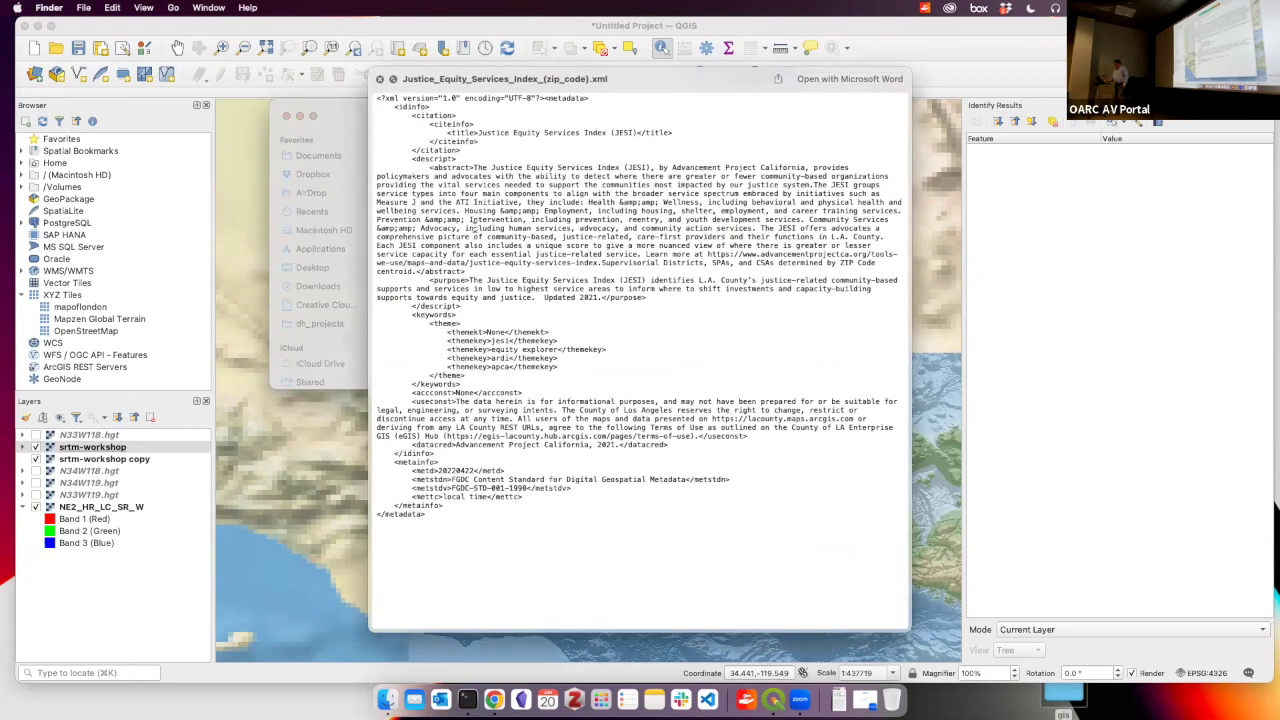
{"action": "key", "text": "Up"}
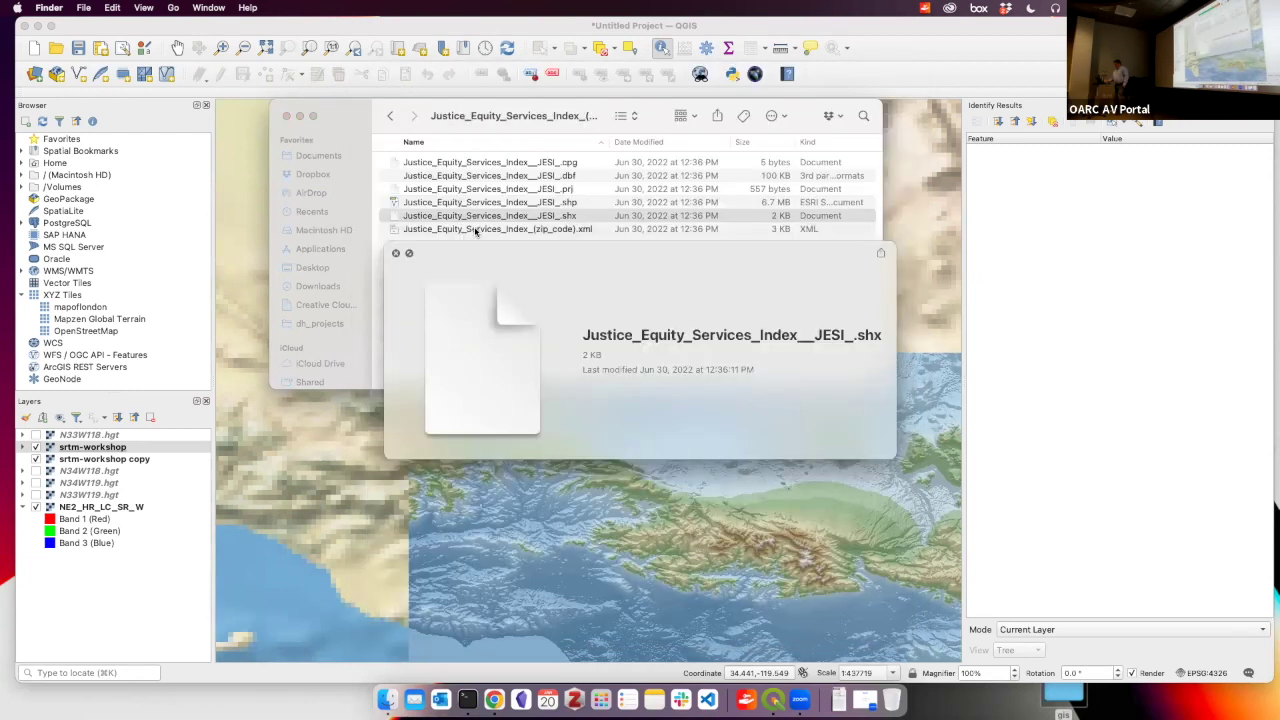
{"action": "key", "text": "Up"}
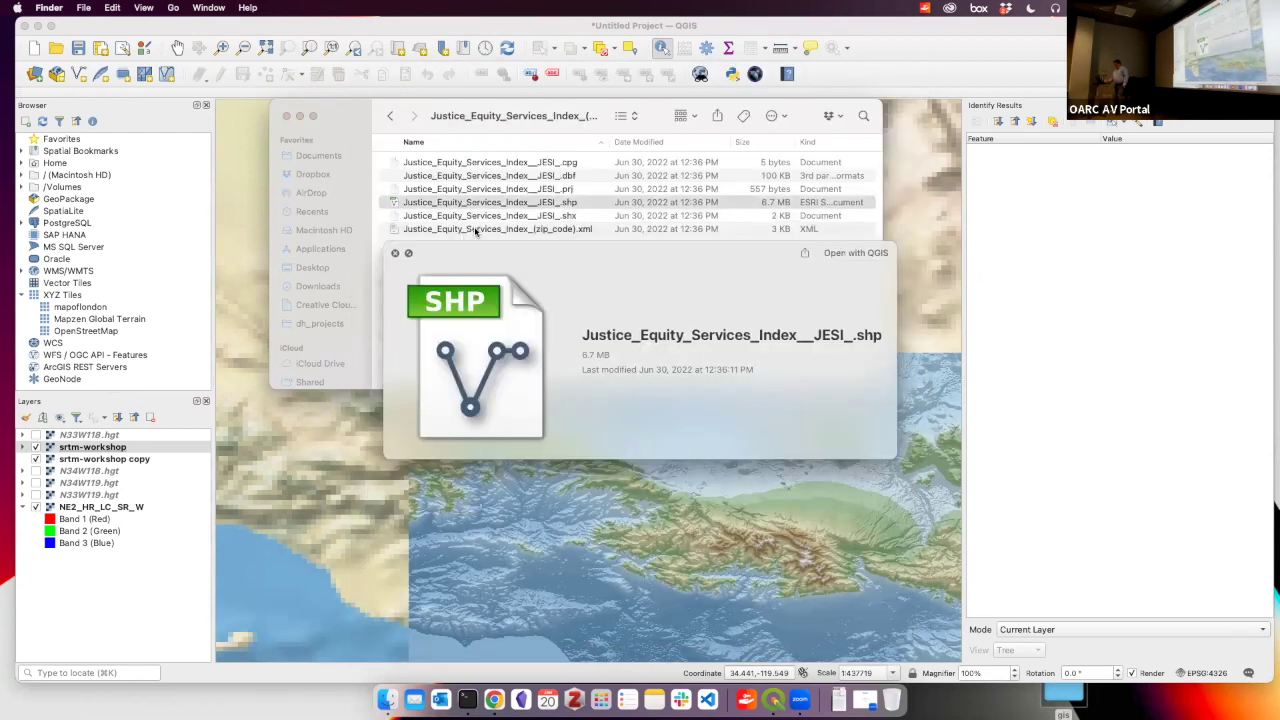
{"action": "key", "text": "Up"}
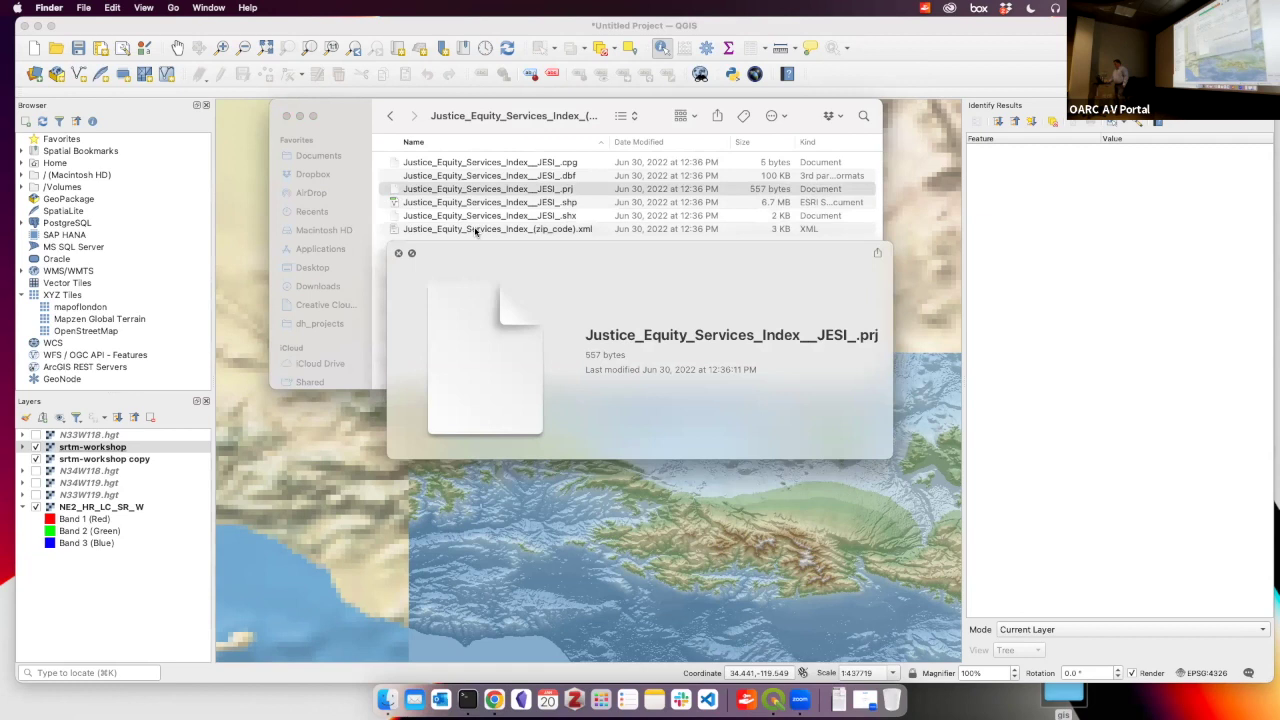
{"action": "key", "text": "Up"}
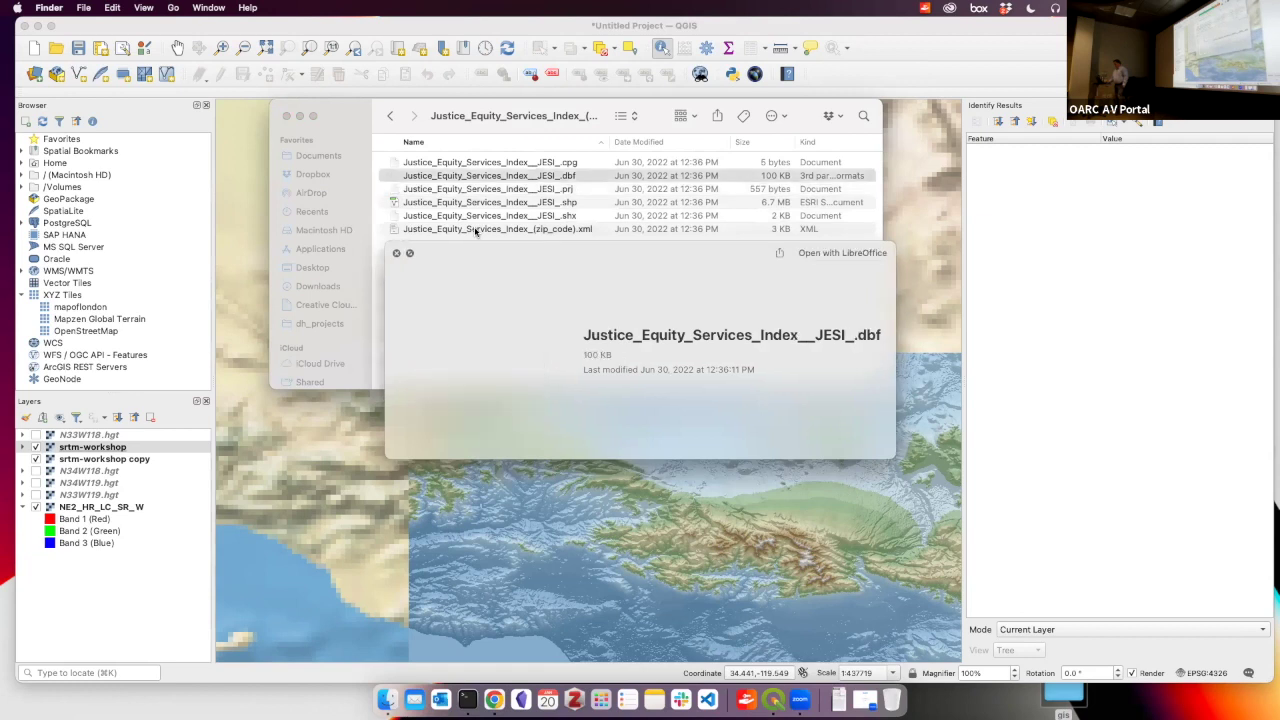
{"action": "key", "text": "Up"}
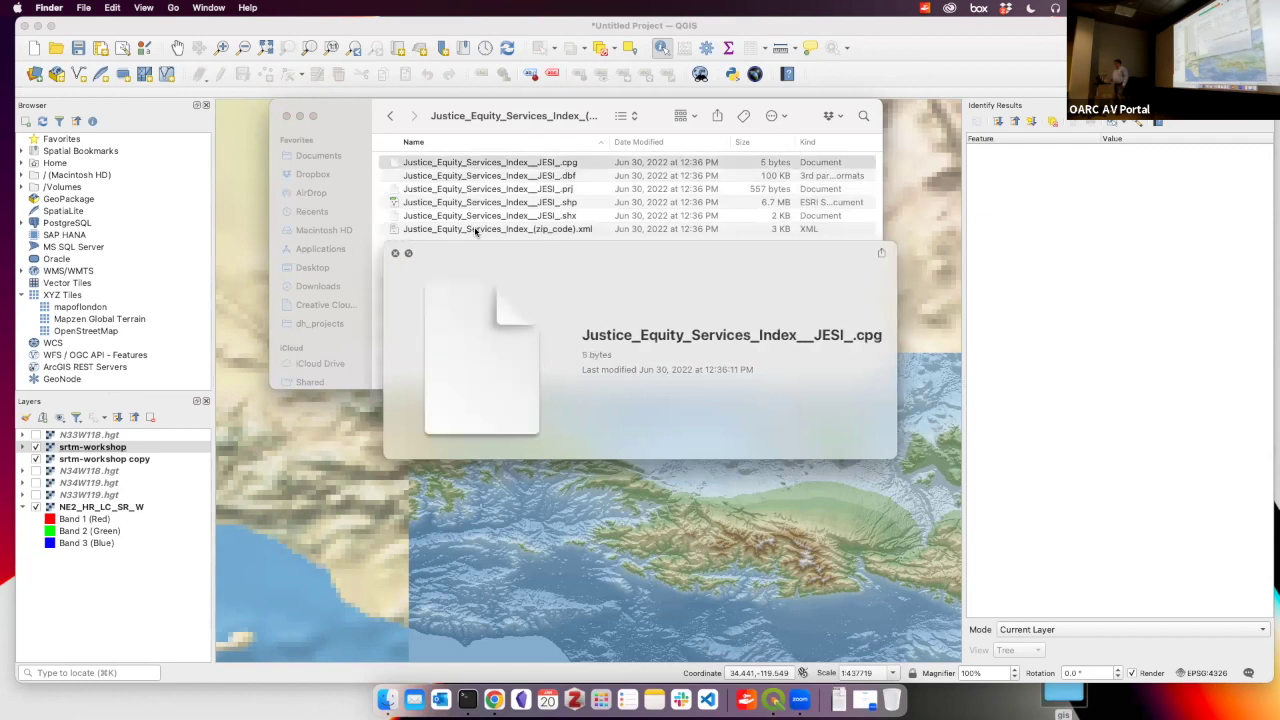
{"action": "key", "text": "space"}
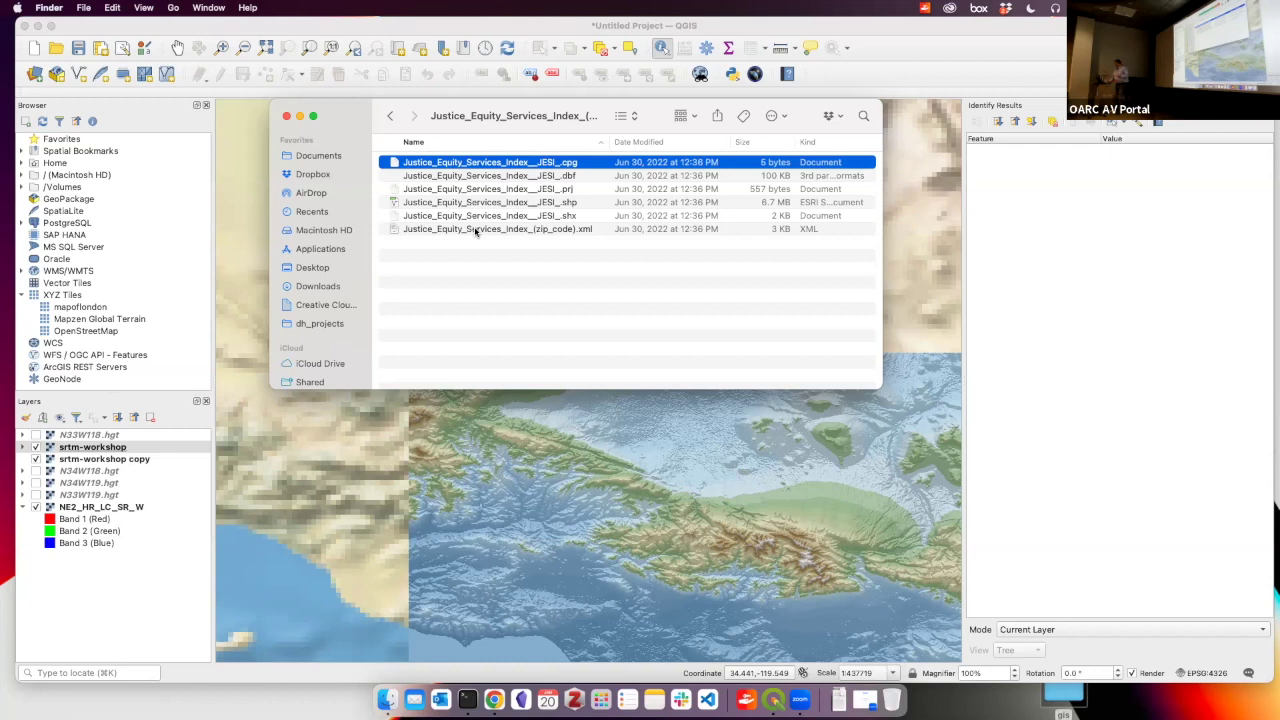
Add Justice_Equity_Services_Index__JESI_.shp from the Finder folder to the QGIS project's layers
{"action": "left_click", "coordinate": [548, 203]}
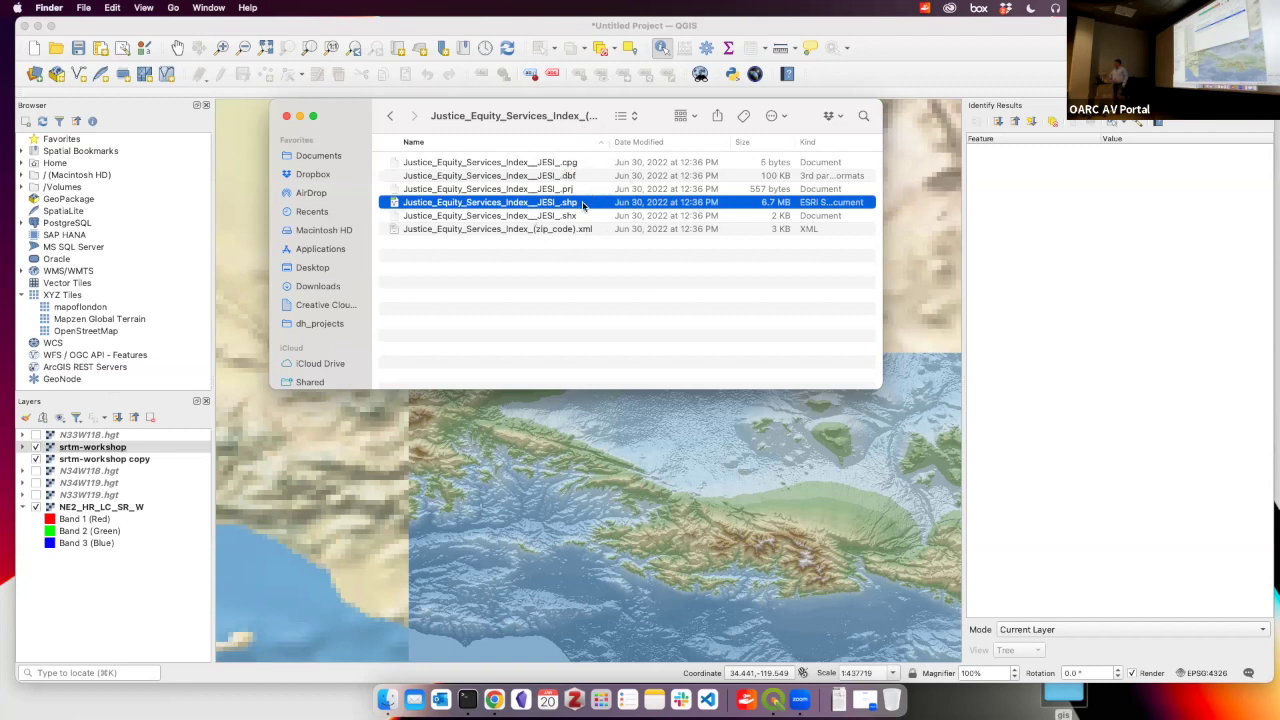
{"action": "left_click", "coordinate": [116, 28]}
{"action": "left_click", "coordinate": [186, 8]}
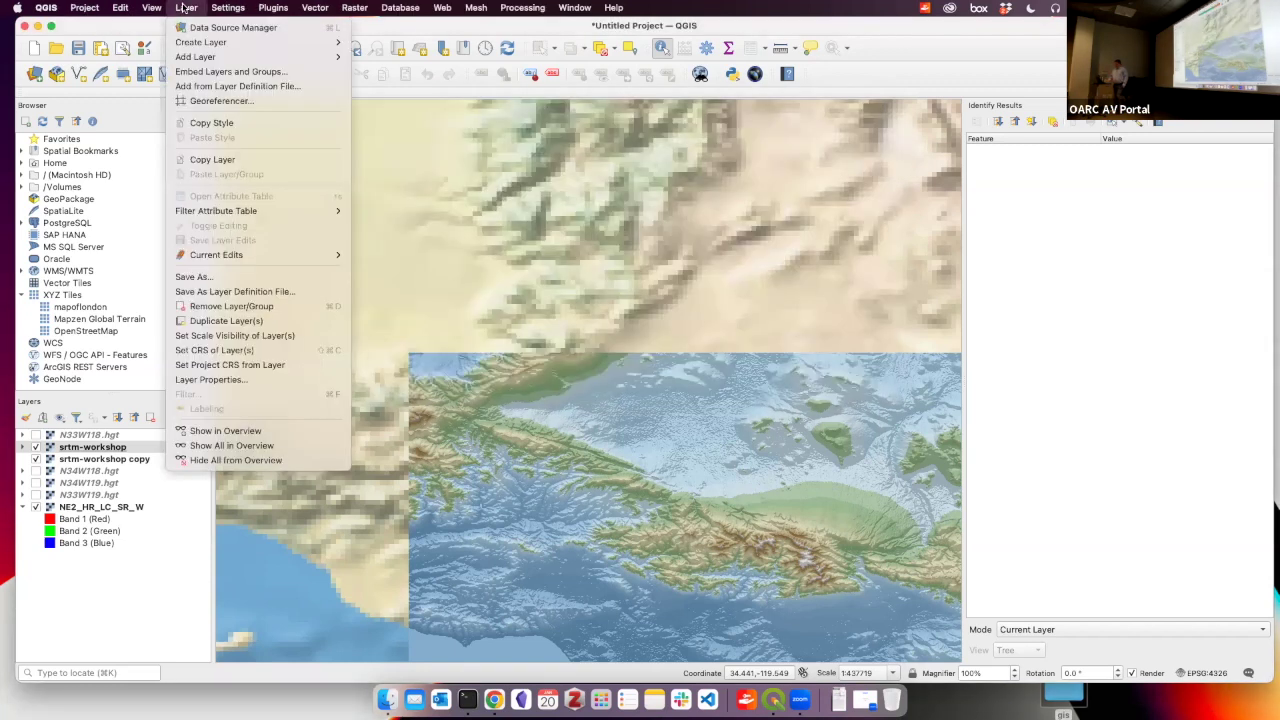
{"action": "key", "text": "super+Tab"}
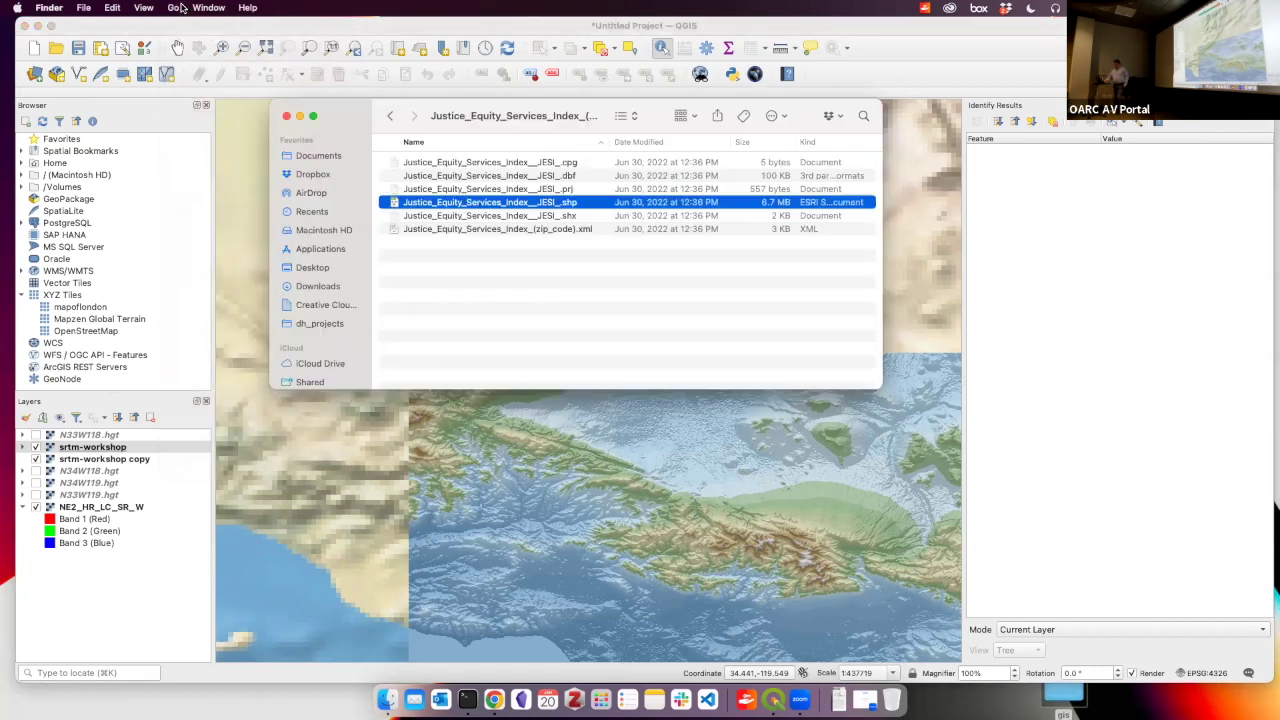
{"action": "left_click_drag", "start_coordinate": [468, 207], "coordinate": [91, 571]}
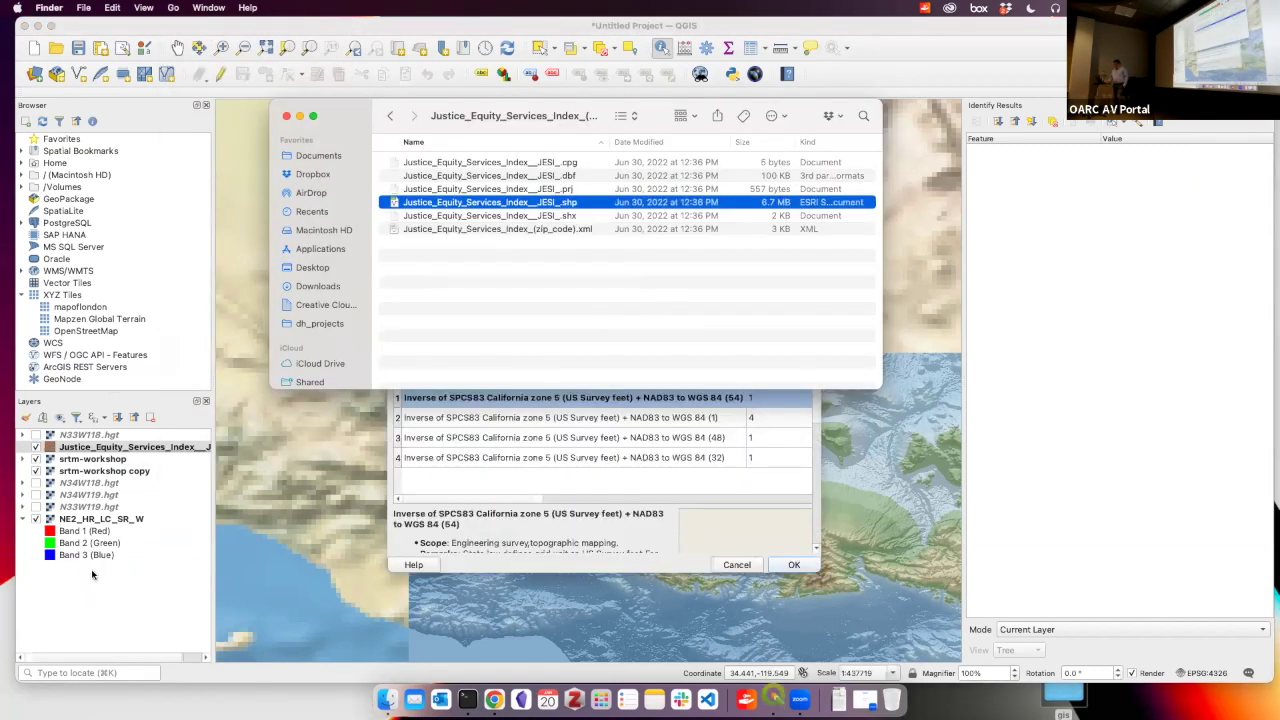
Accept the Inverse of SPCS83 California zone 5 (US Survey feet) + NAD83 to WGS 84 (54) transformation for the Justice Equity layer
{"action": "left_click", "coordinate": [682, 528]}
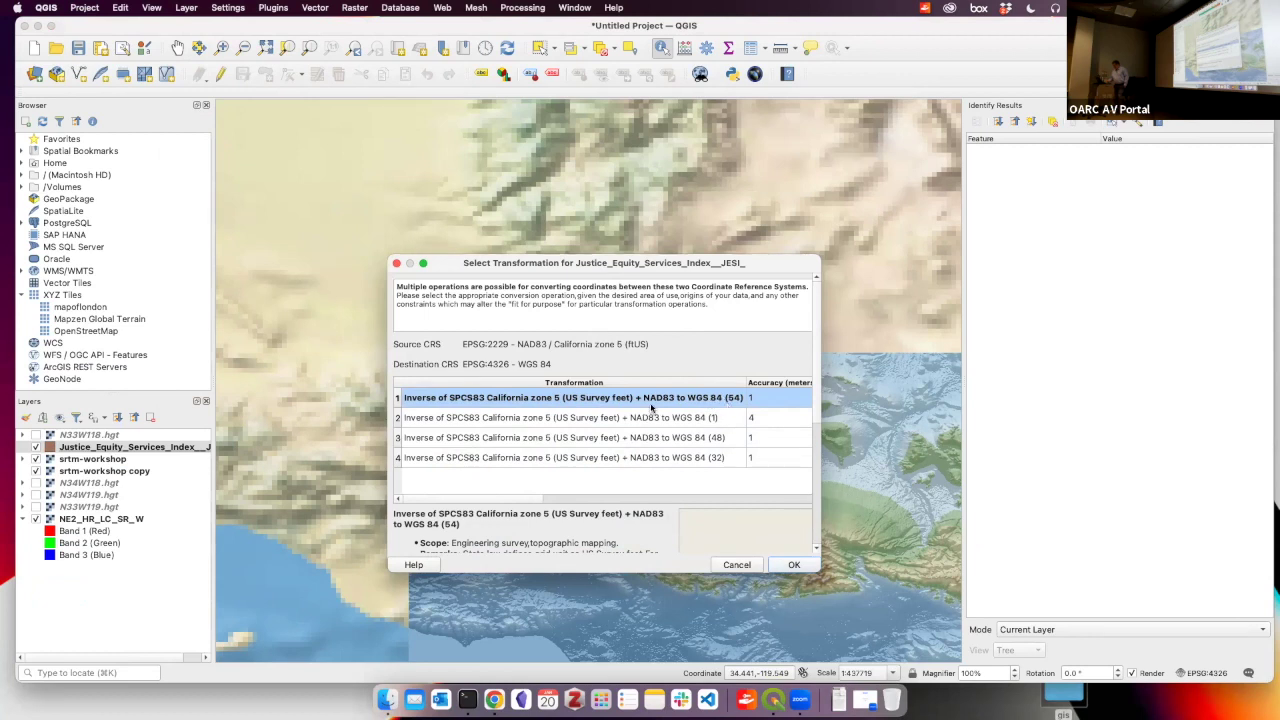
{"action": "mouse_move", "coordinate": [664, 404]}
{"action": "left_click", "coordinate": [790, 564]}
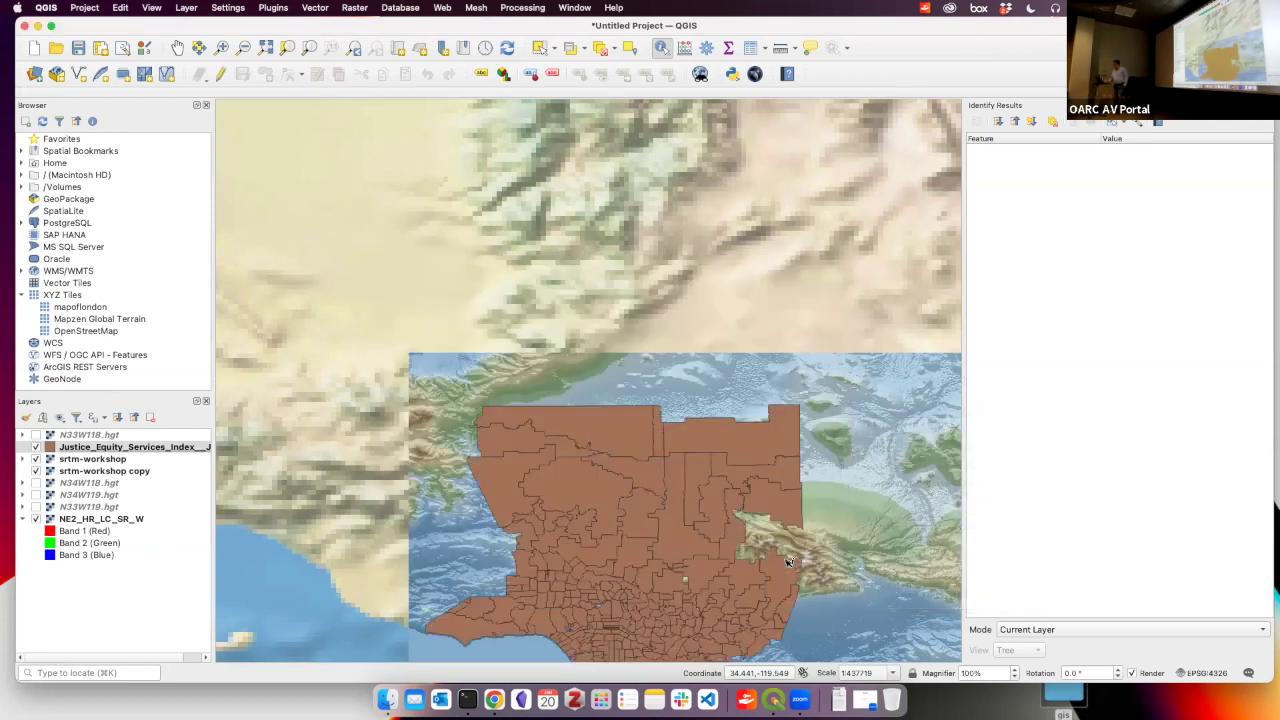
Pan the map to bring the full extent of the Justice_Equity_Services_Index__JESI_ polygons into view
{"action": "left_click", "coordinate": [803, 512]}
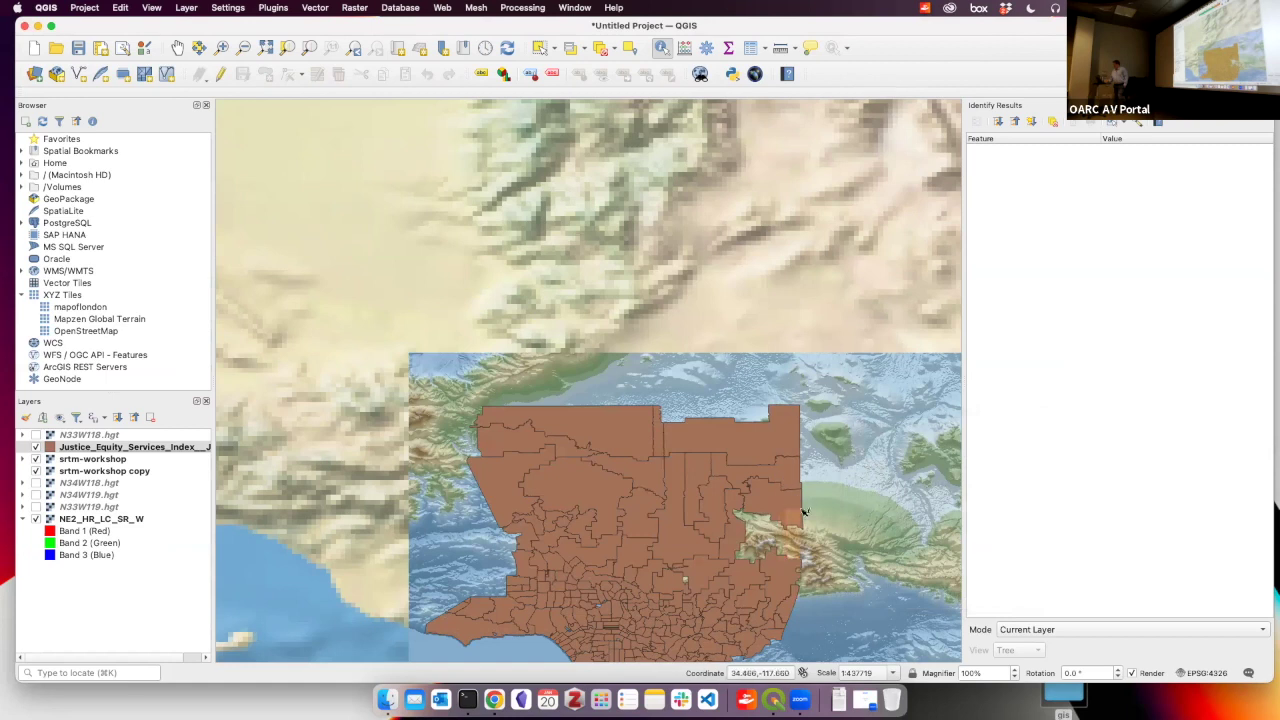
{"action": "left_click", "coordinate": [710, 388]}
{"action": "left_click_drag", "start_coordinate": [710, 388], "coordinate": [720, 409]}
{"action": "left_click", "coordinate": [702, 353]}
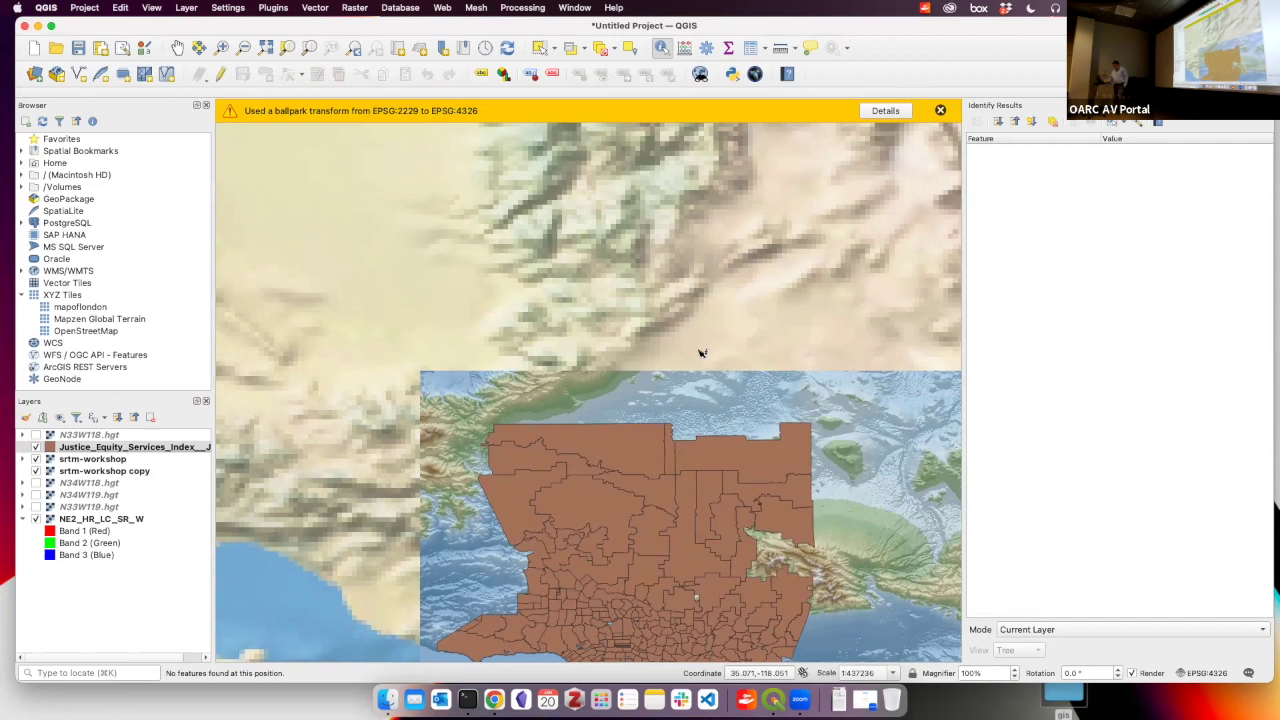
{"action": "left_click", "coordinate": [177, 48]}
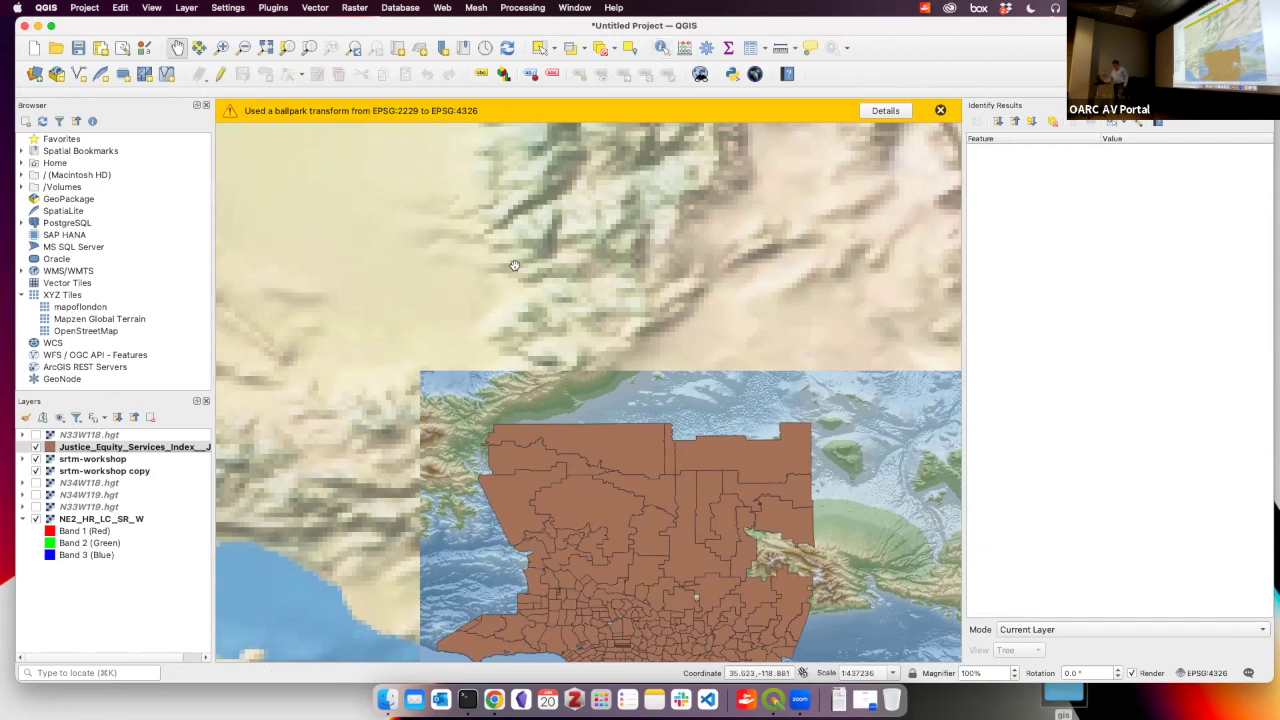
{"action": "left_click_drag", "start_coordinate": [630, 548], "coordinate": [612, 314]}
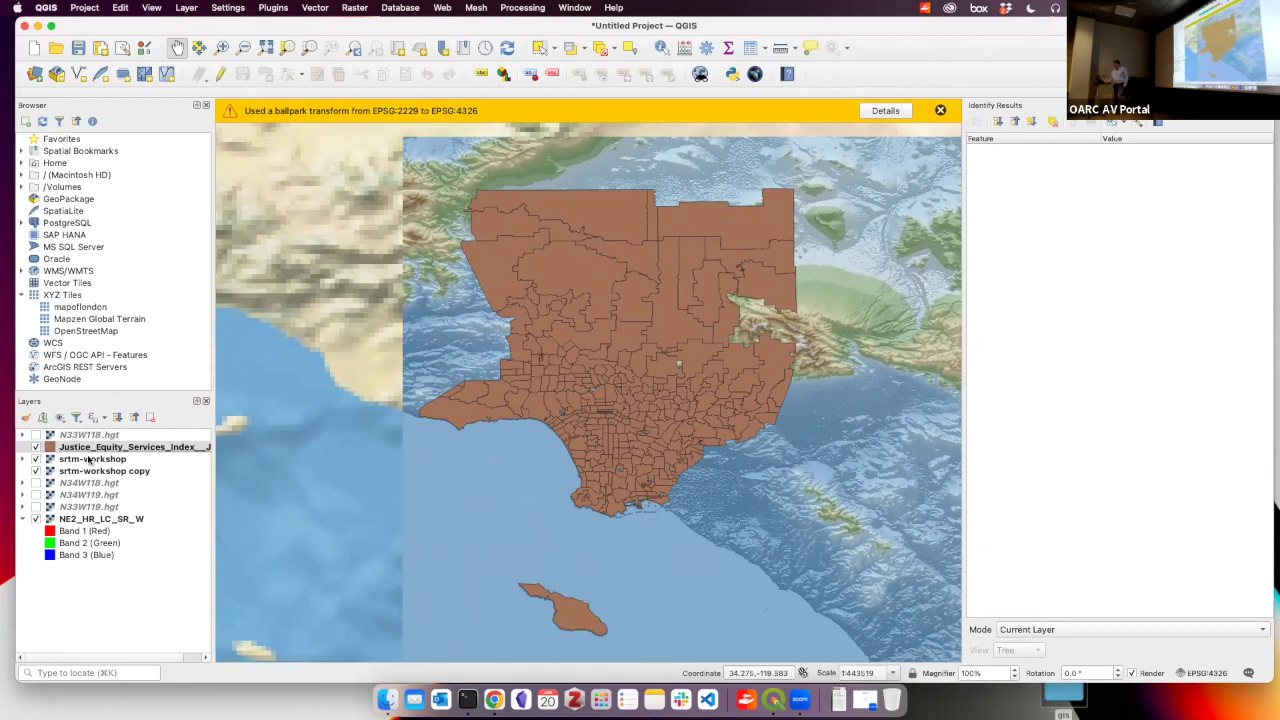
Try the Justice_Equity_Services_Index__JESI_ layer beneath srtm-workshop, and restore it above srtm-workshop in the layer order
{"action": "left_click_drag", "start_coordinate": [188, 450], "coordinate": [190, 461]}
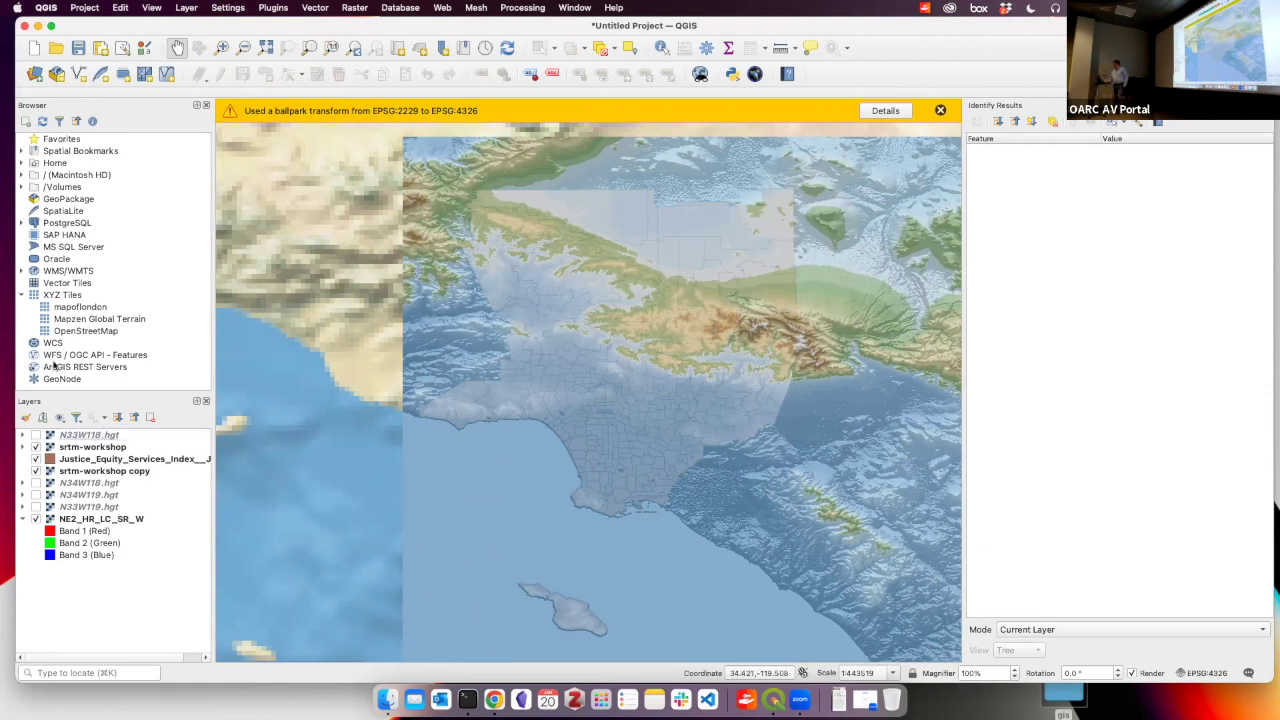
{"action": "left_click", "coordinate": [106, 471]}
{"action": "left_click", "coordinate": [120, 462]}
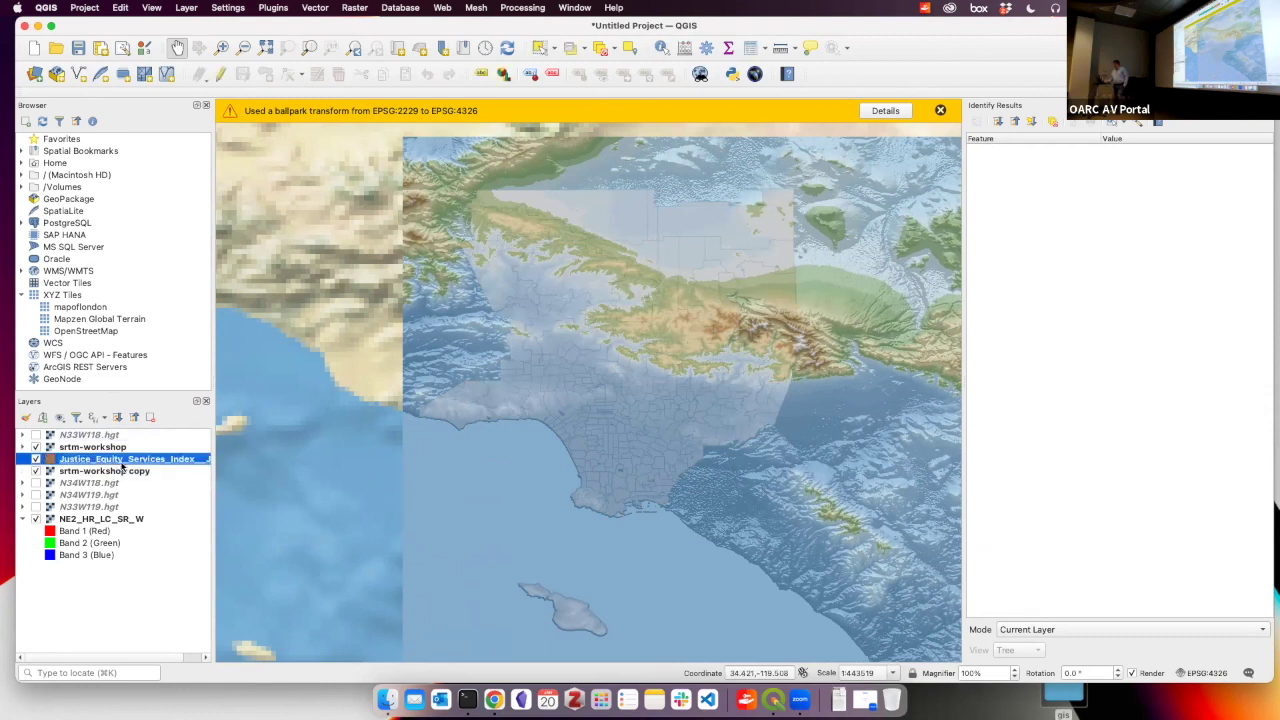
{"action": "mouse_move", "coordinate": [122, 466]}
{"action": "left_mouse_down"}
{"action": "mouse_move", "coordinate": [133, 452]}
{"action": "mouse_move", "coordinate": [96, 443]}
{"action": "left_mouse_up"}
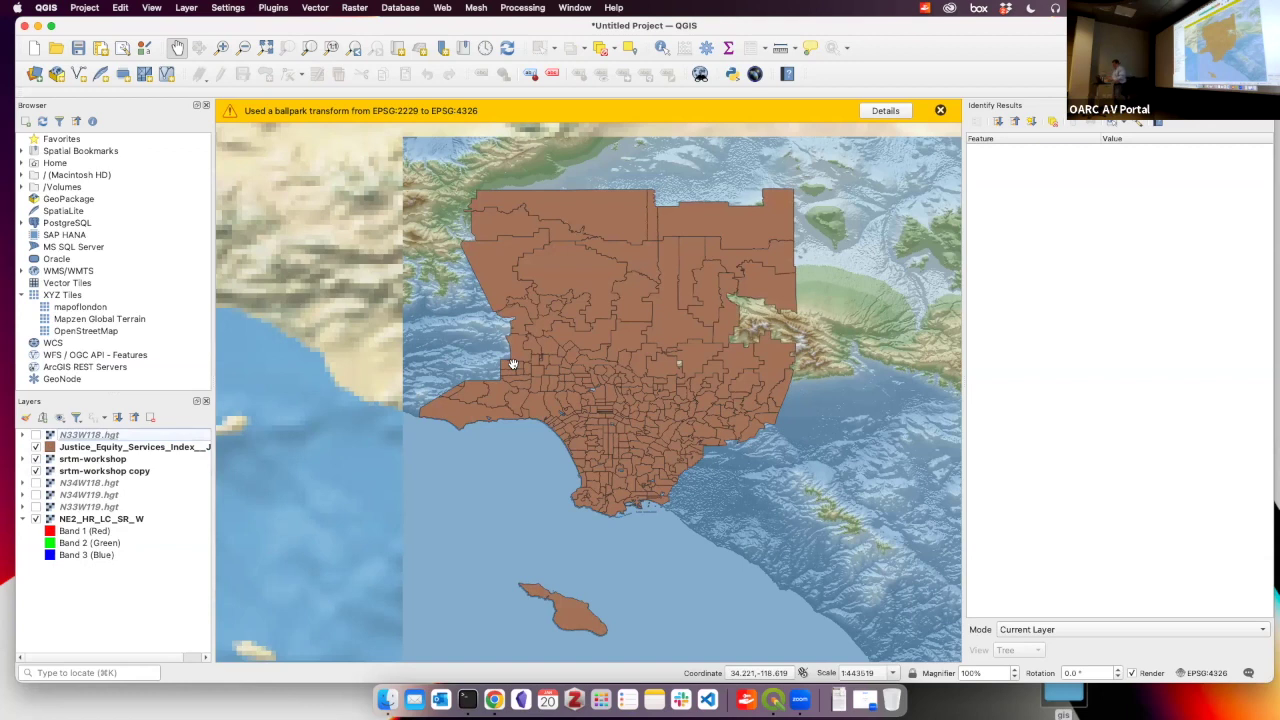
Open the Justice_Equity_Services_Index__JESI_ layer's information and examine its sidecar files, storage format and encoding
{"action": "right_click", "coordinate": [156, 448]}
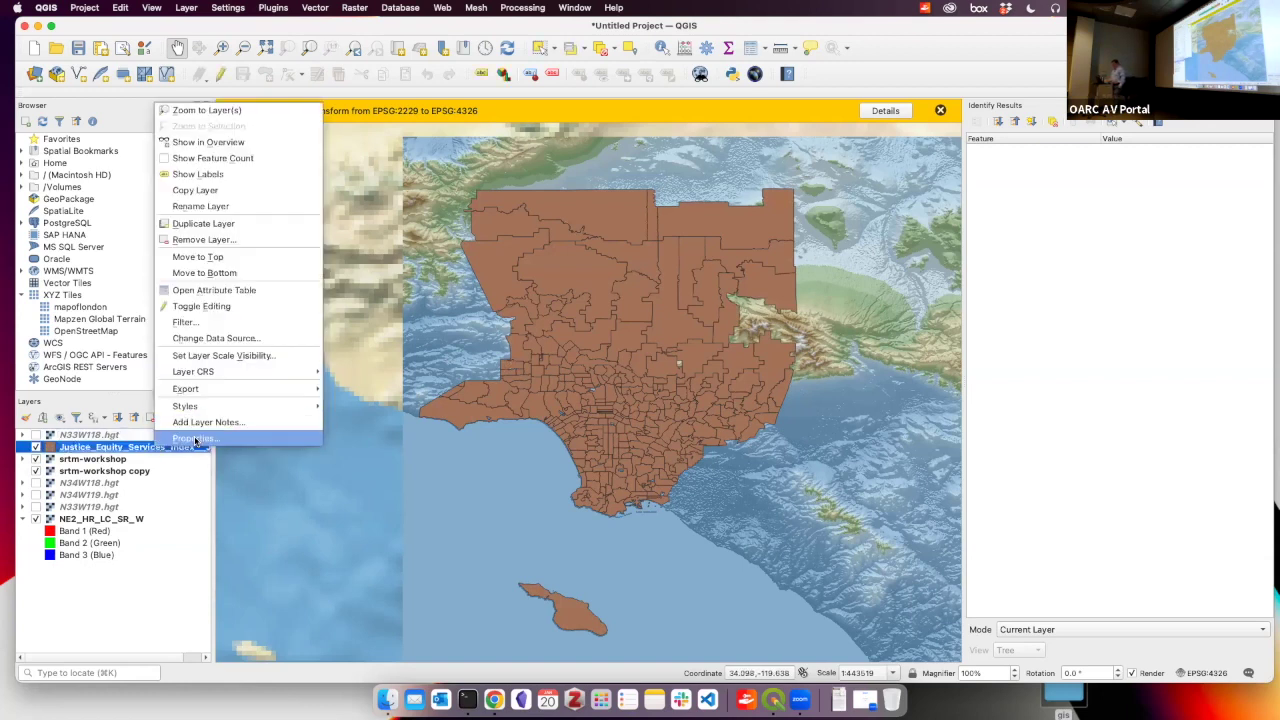
{"action": "left_click", "coordinate": [190, 439]}
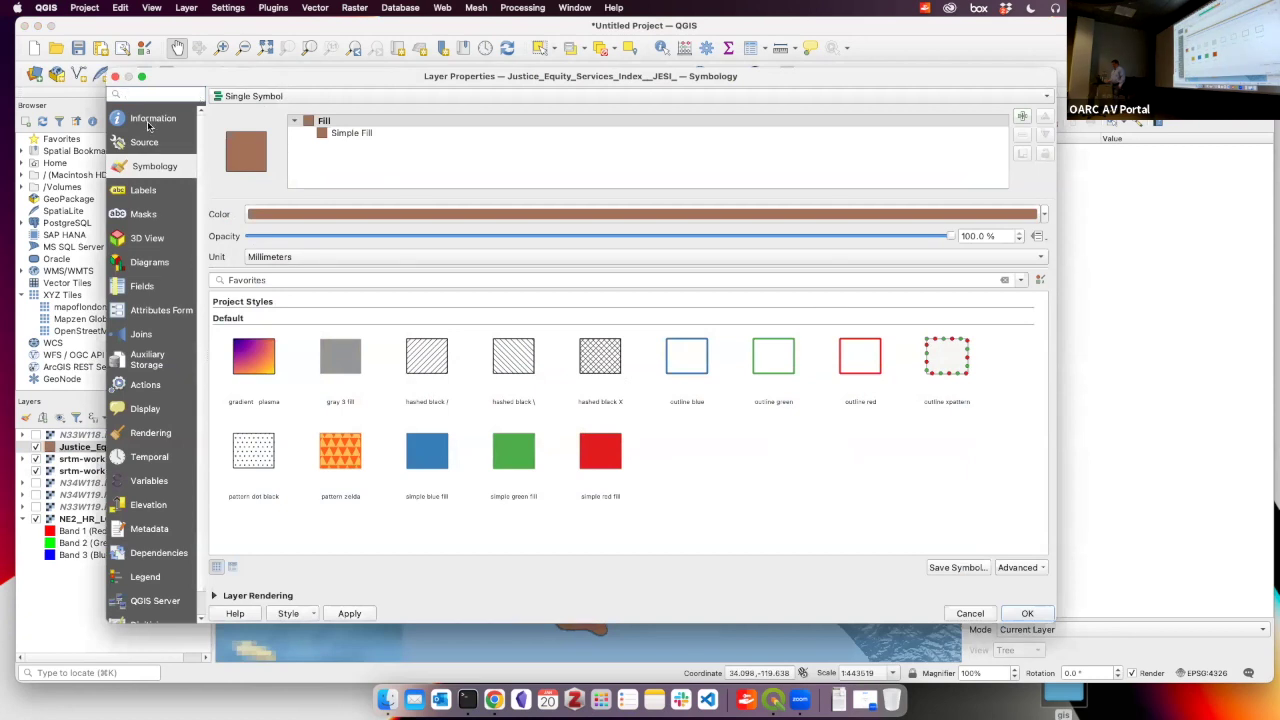
{"action": "left_click", "coordinate": [150, 119]}
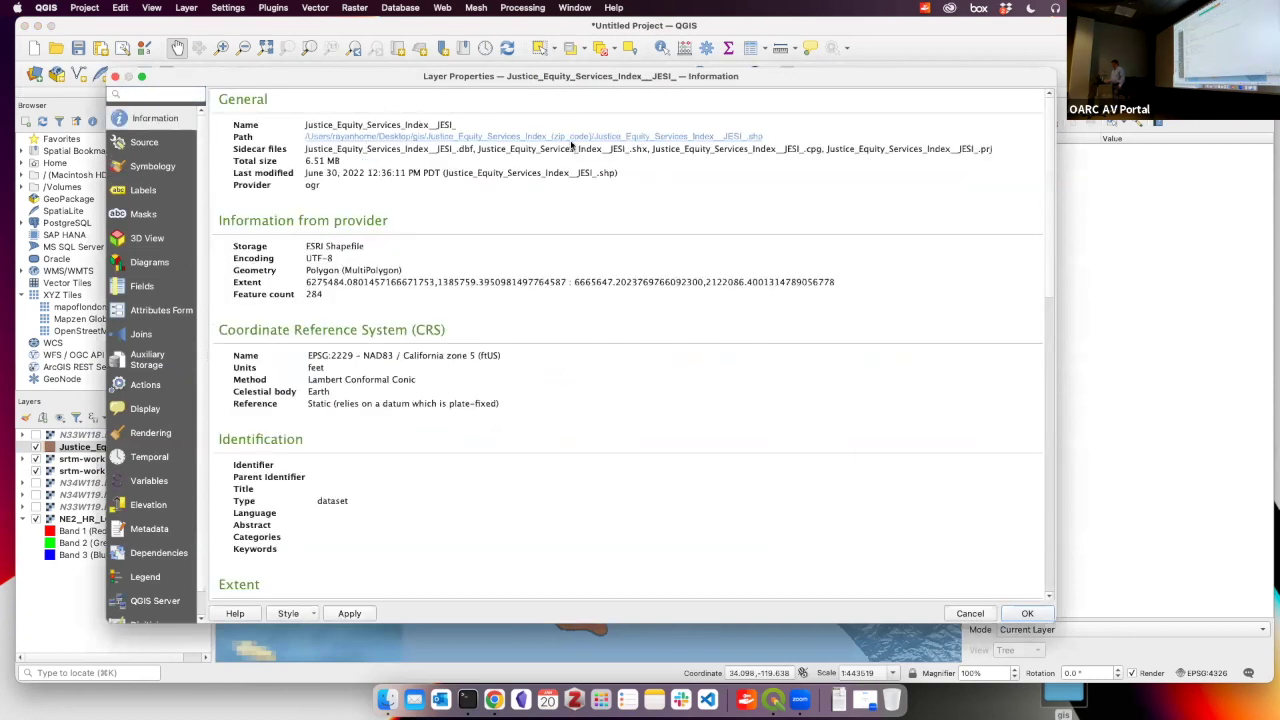
{"action": "triple_click", "coordinate": [334, 150]}
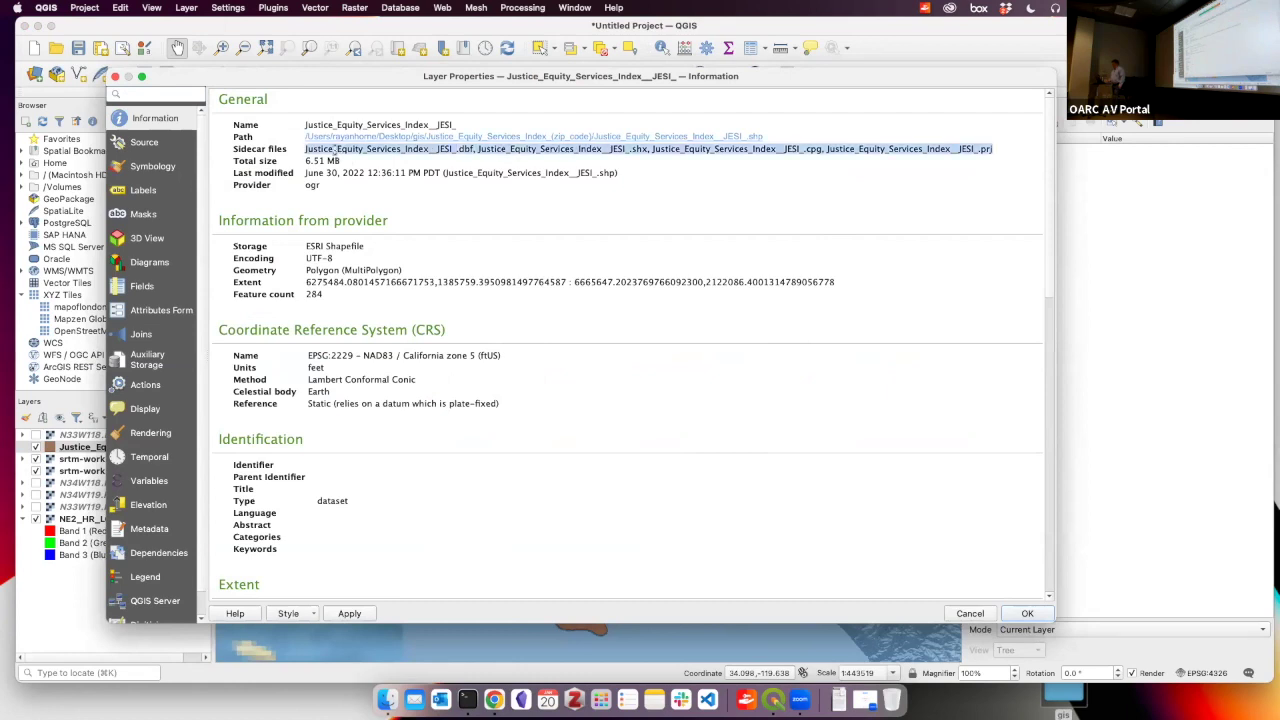
{"action": "scroll", "coordinate": [409, 277], "scroll_direction": "down", "scroll_amount": 1}
{"action": "left_click", "coordinate": [305, 238]}
{"action": "double_click", "coordinate": [314, 249]}
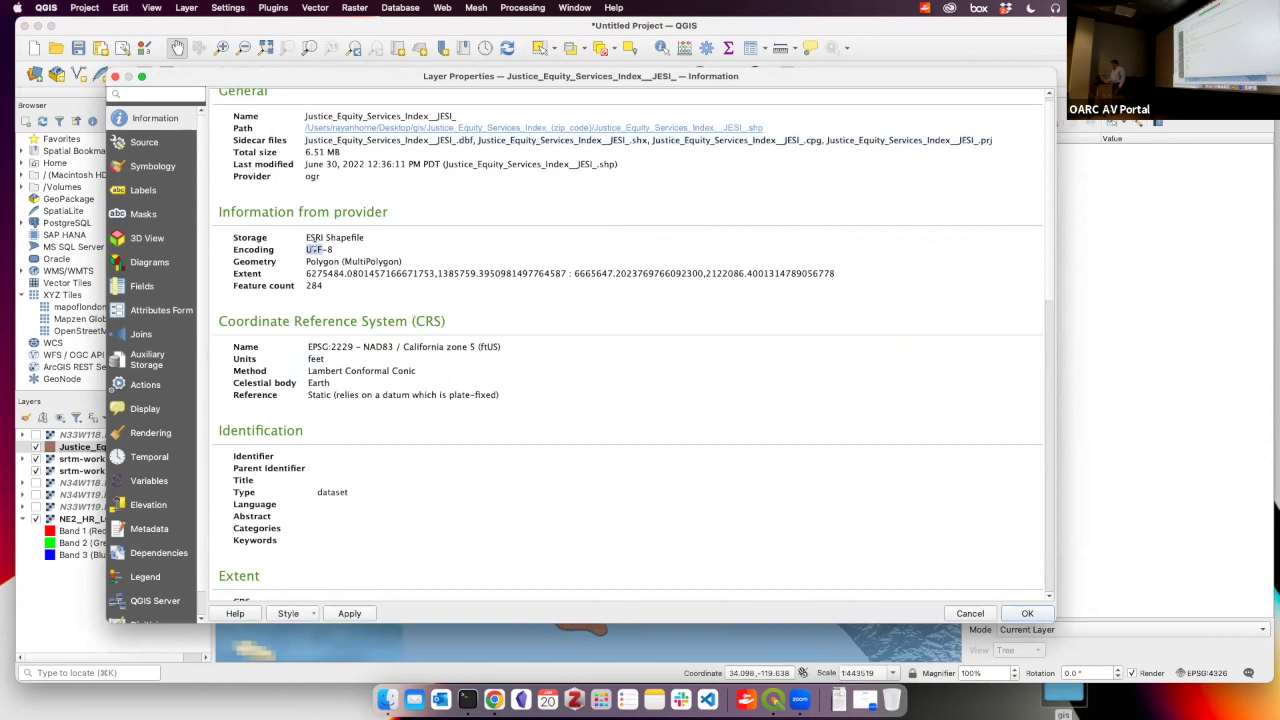
Examine the Justice Equity layer's coordinate reference system and its attribute field list in the layer information
{"action": "scroll", "coordinate": [314, 249], "scroll_direction": "down", "scroll_amount": 5}
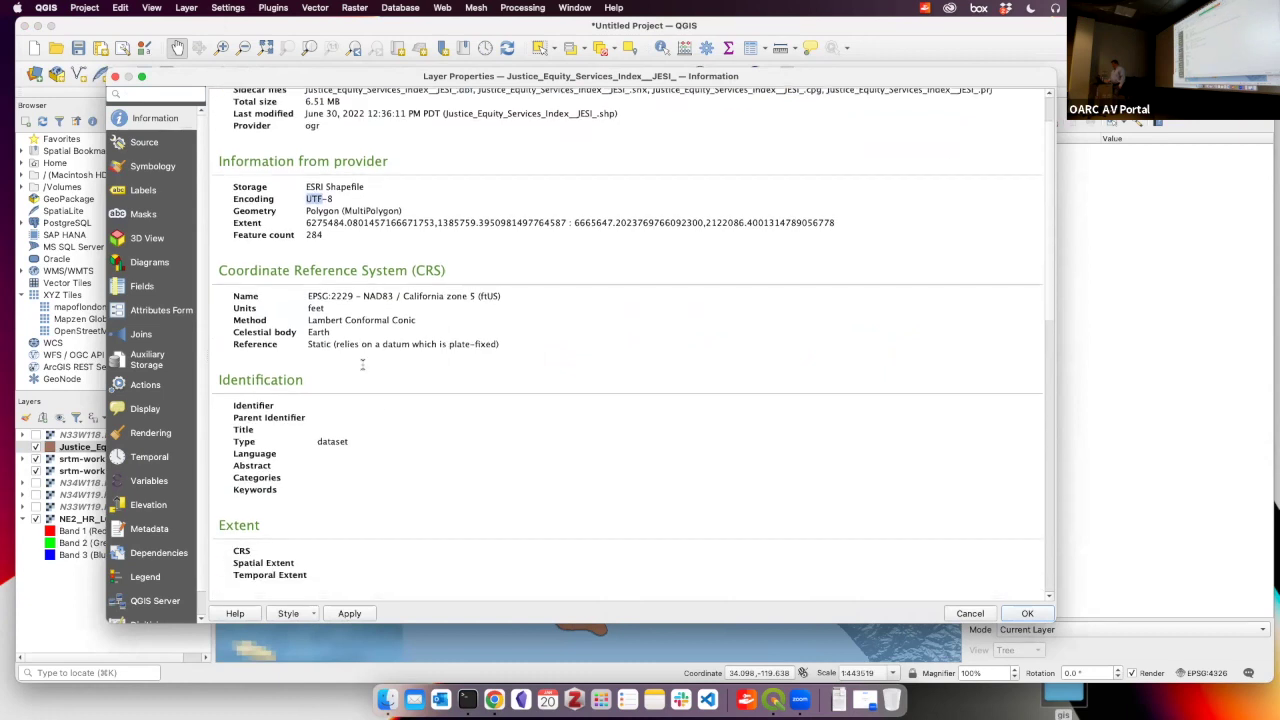
{"action": "triple_click", "coordinate": [323, 296]}
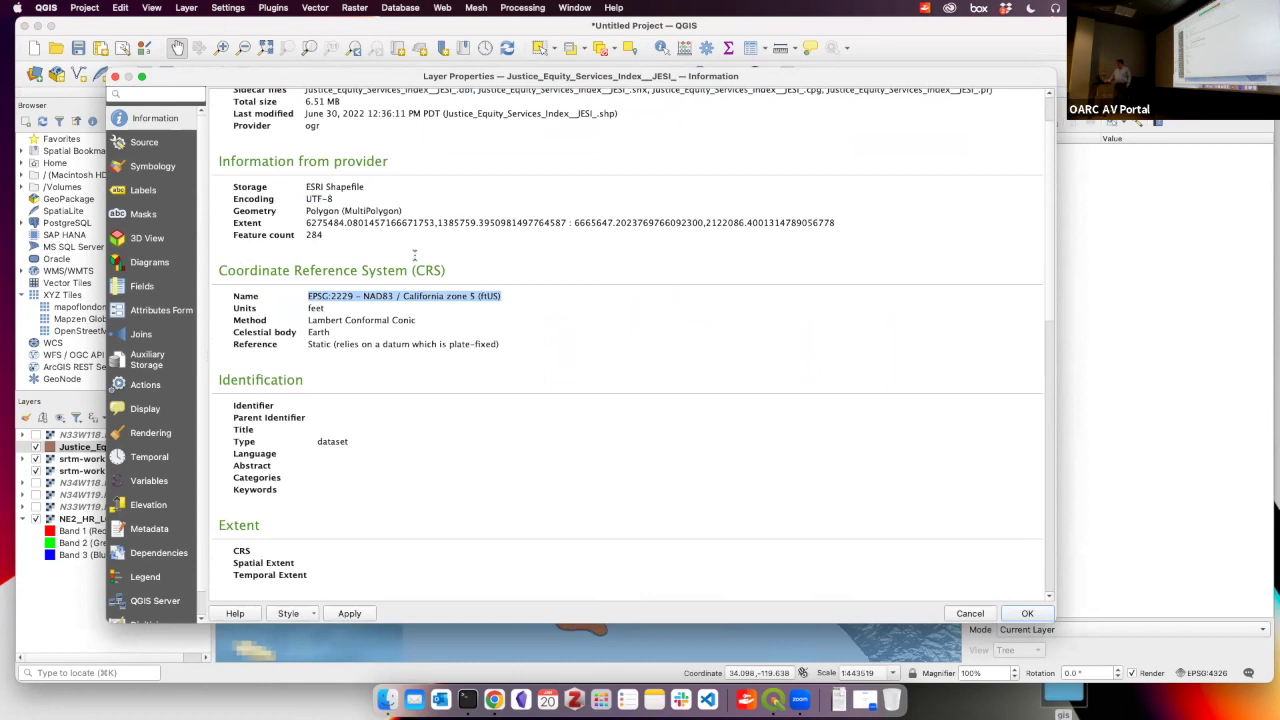
{"action": "triple_click", "coordinate": [330, 296]}
{"action": "mouse_move", "coordinate": [345, 296]}
{"action": "left_mouse_down"}
{"action": "mouse_move", "coordinate": [343, 320]}
{"action": "mouse_move", "coordinate": [341, 298]}
{"action": "left_mouse_up"}
{"action": "scroll", "coordinate": [340, 291], "scroll_direction": "down", "scroll_amount": 8}
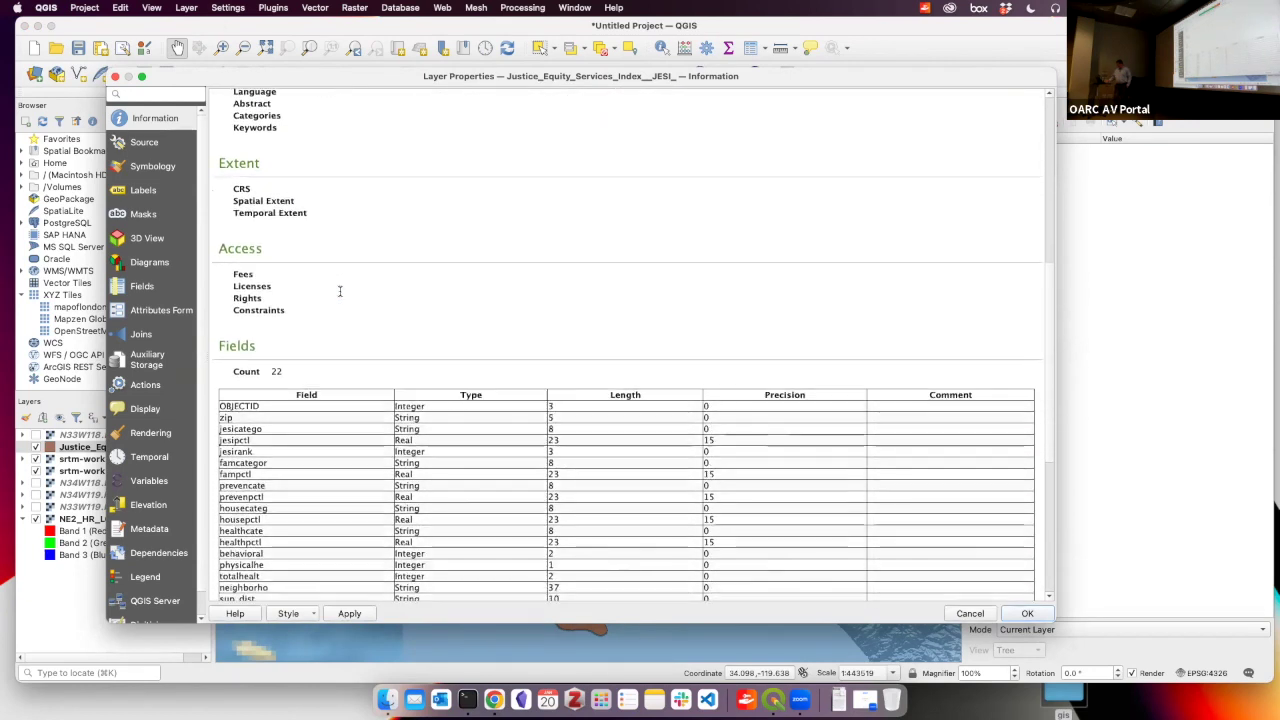
{"action": "scroll", "coordinate": [340, 291], "scroll_direction": "down", "scroll_amount": 7}
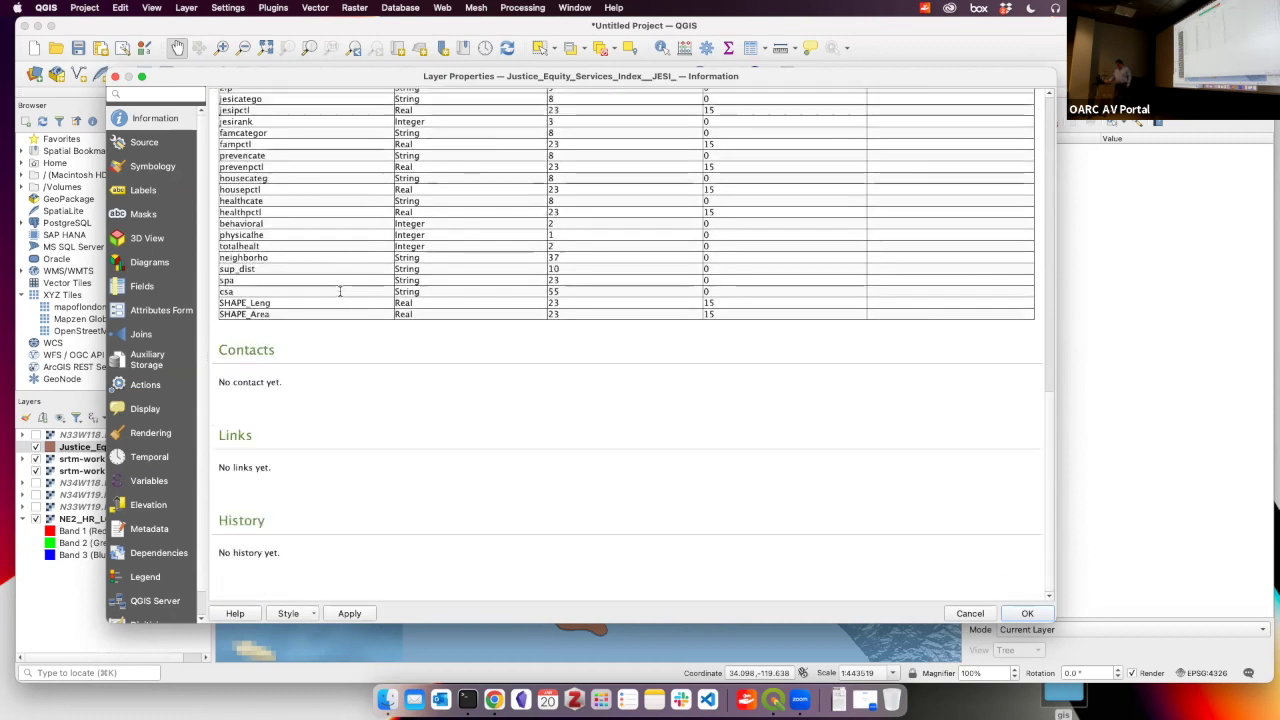
Review the coordinate reference system in the Justice Equity Services Index layer's information and close the layer properties
{"action": "scroll", "coordinate": [340, 291], "scroll_direction": "up", "scroll_amount": 20}
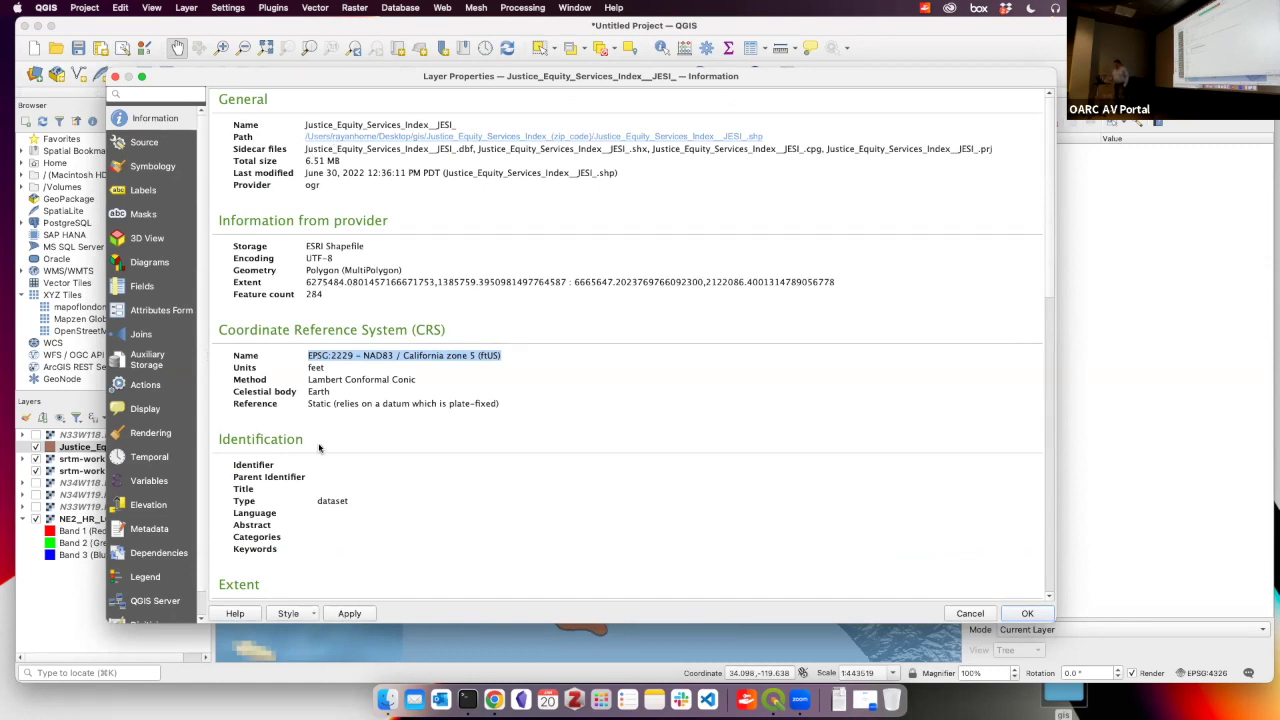
{"action": "left_click", "coordinate": [115, 76]}
Examine the zip-code boundaries up close and identify the attributes of a large polygon north of the densely divided area
{"action": "scroll", "coordinate": [551, 349], "scroll_direction": "up", "scroll_amount": 5}
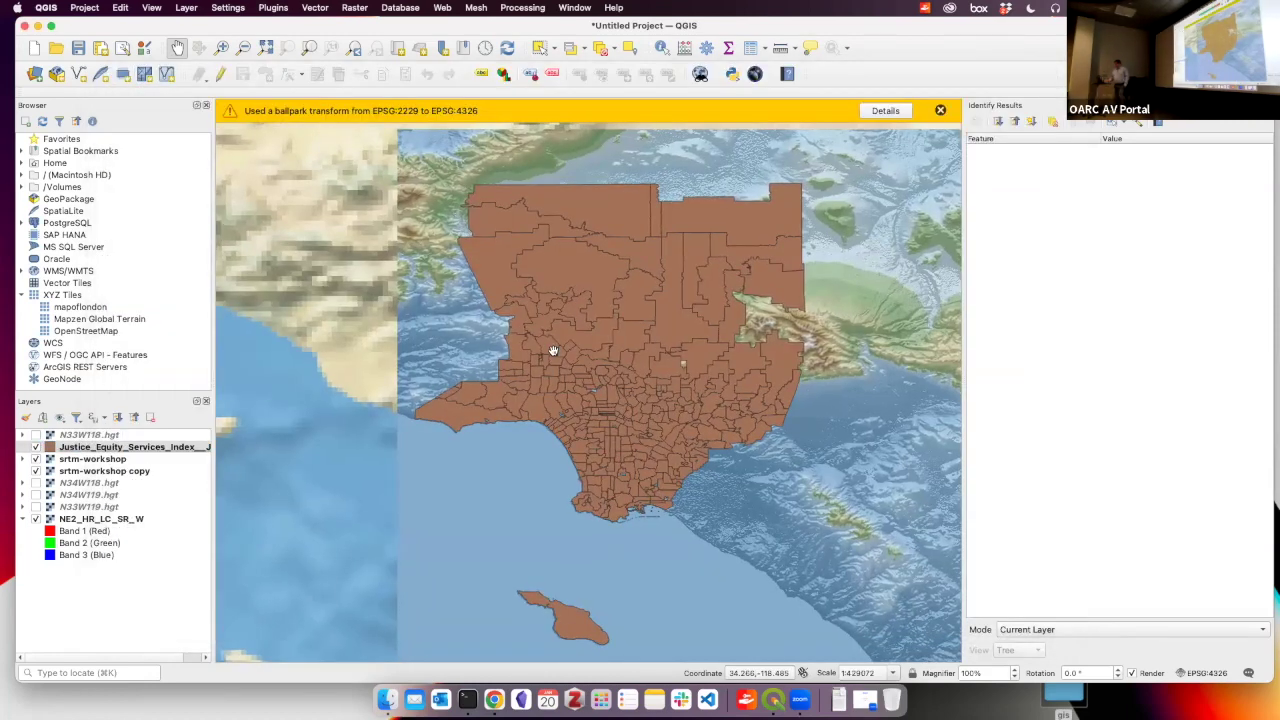
{"action": "scroll", "coordinate": [605, 318], "scroll_direction": "up", "scroll_amount": 8}
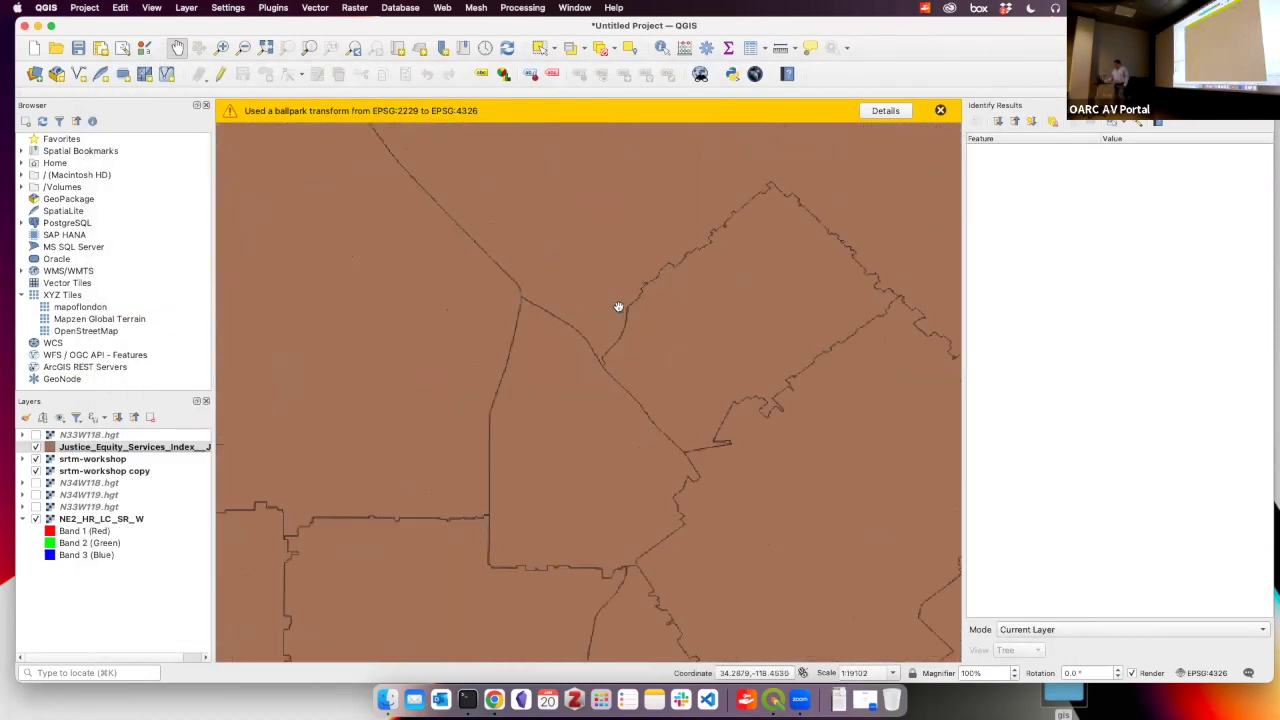
{"action": "scroll", "coordinate": [680, 337], "scroll_direction": "up", "scroll_amount": 6}
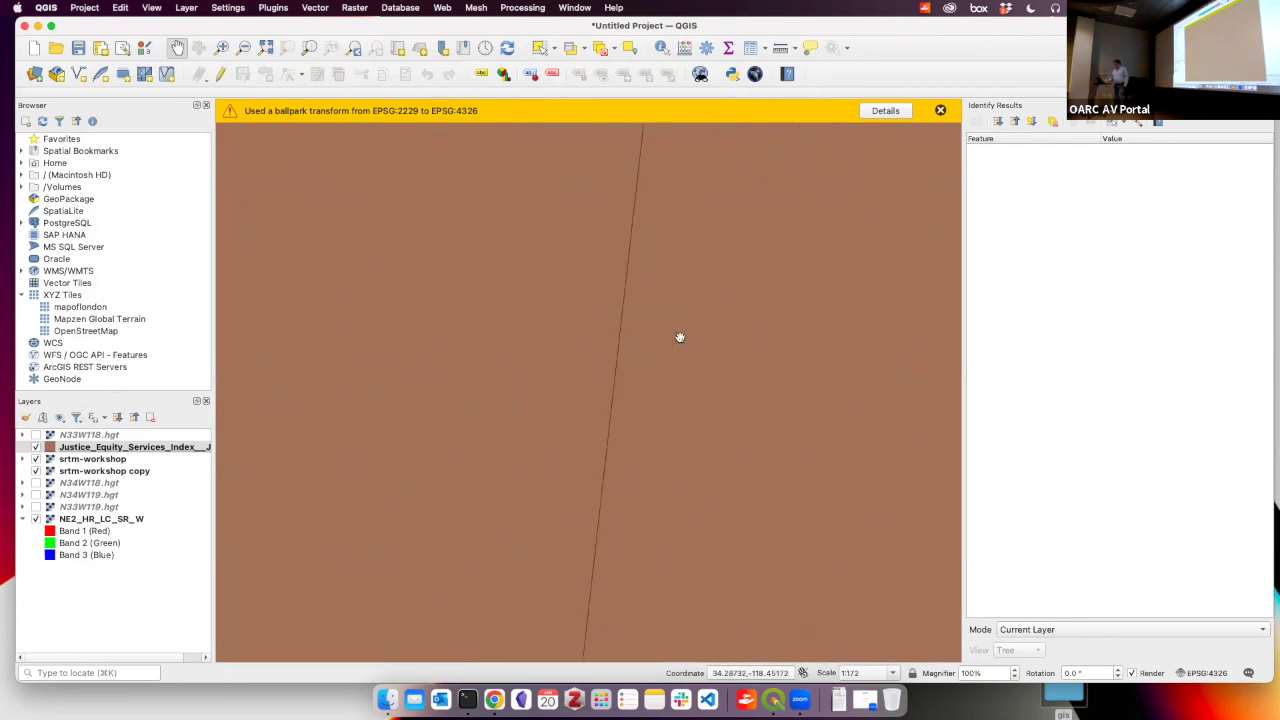
{"action": "scroll", "coordinate": [680, 337], "scroll_direction": "down", "scroll_amount": 4}
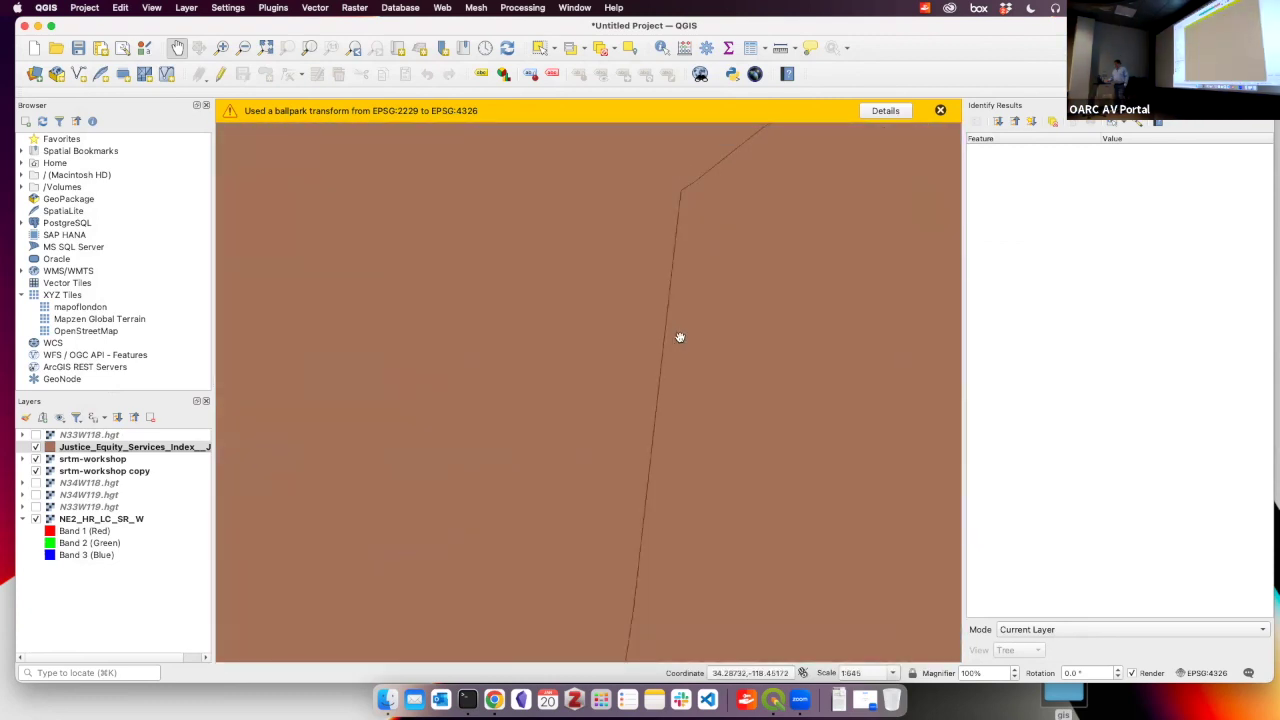
{"action": "scroll", "coordinate": [680, 337], "scroll_direction": "down", "scroll_amount": 10}
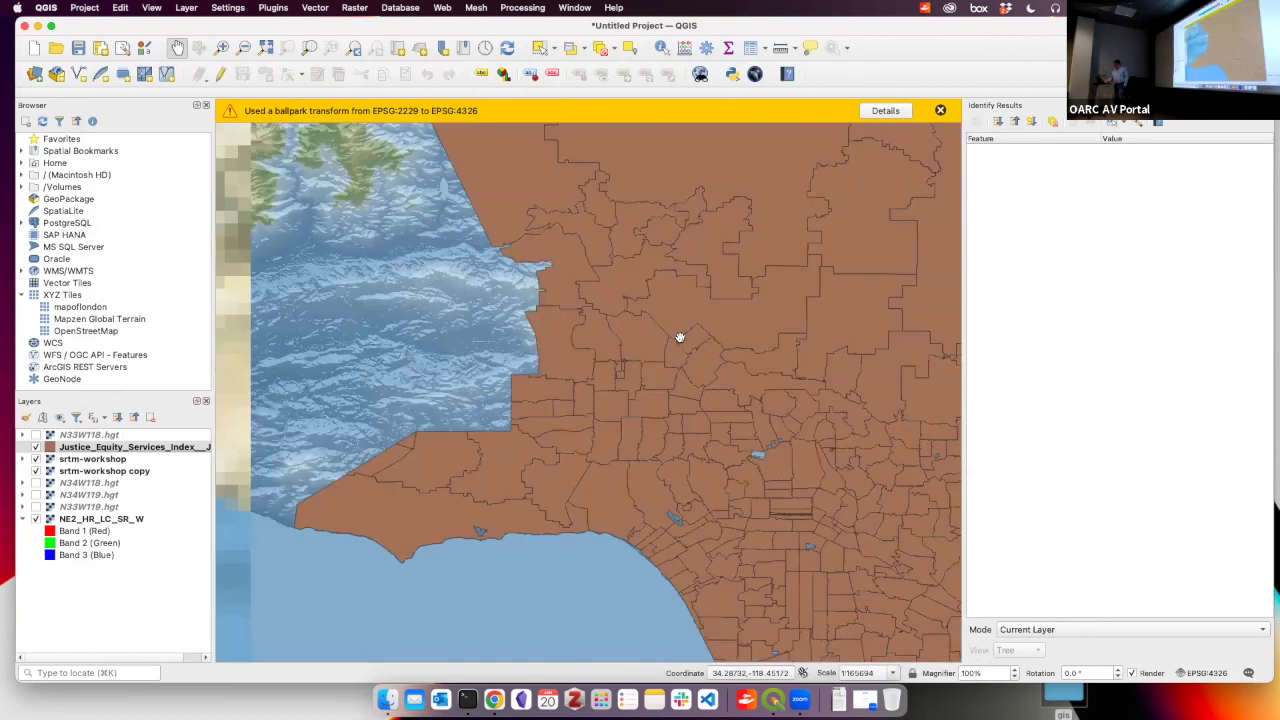
{"action": "left_click", "coordinate": [661, 47]}
{"action": "left_click", "coordinate": [766, 307]}
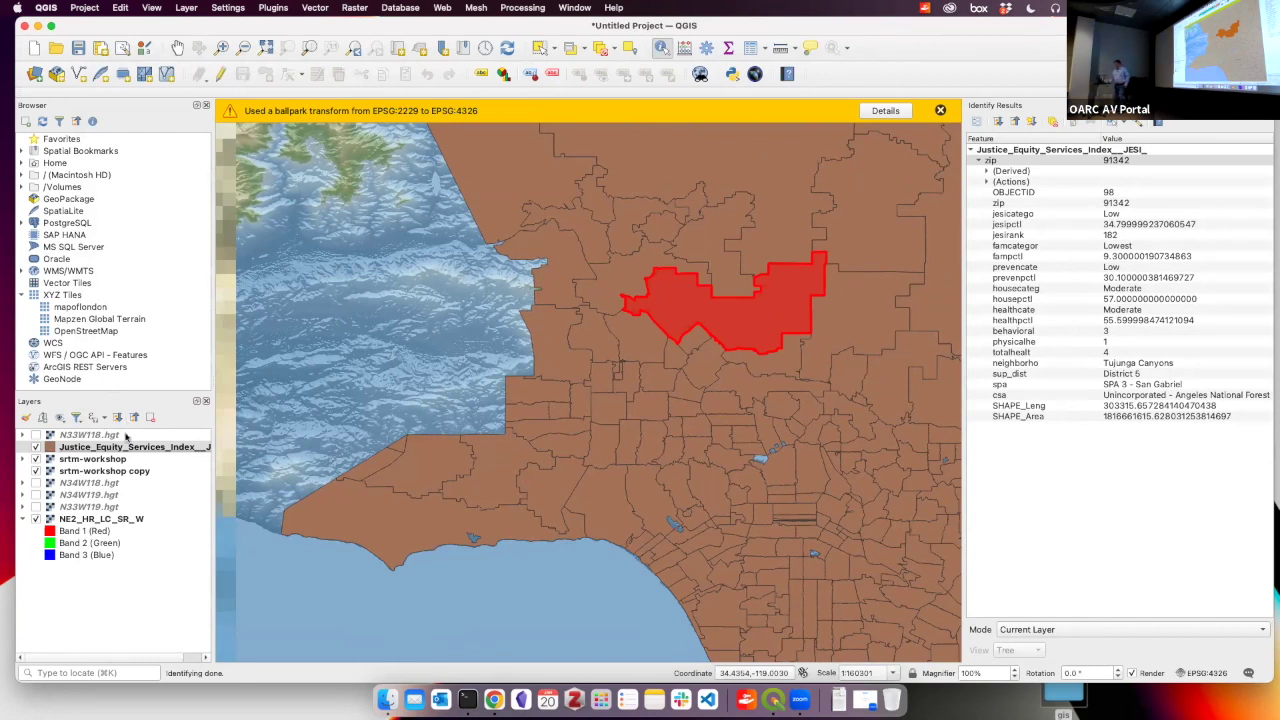
Style the Justice Equity Services Index layer with the gradient plasma preset fill
{"action": "double_click", "coordinate": [163, 447]}
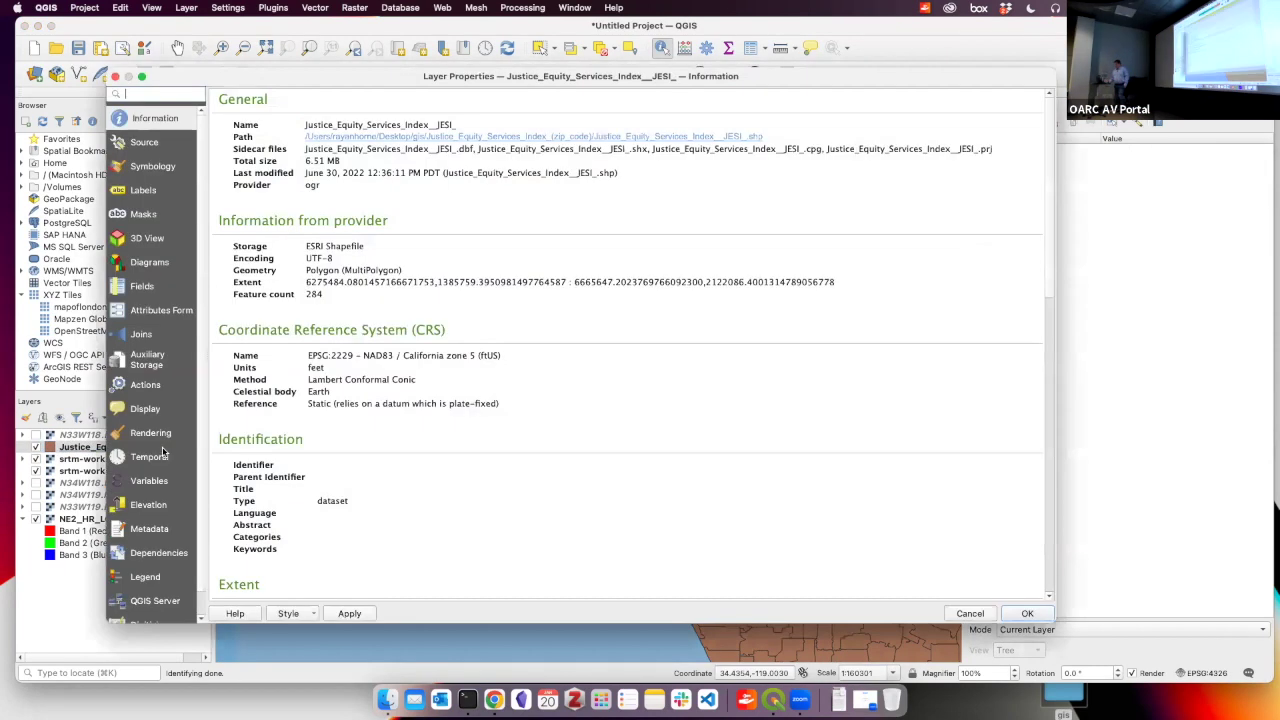
{"action": "left_click", "coordinate": [152, 166]}
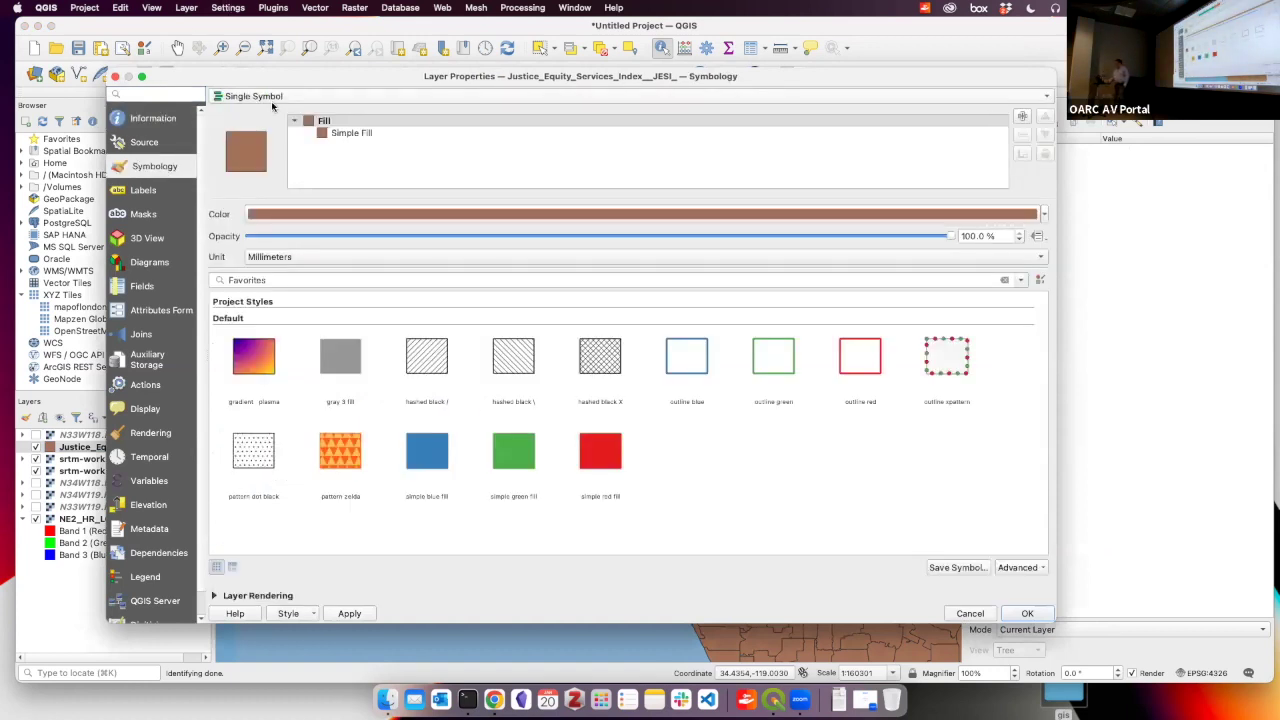
{"action": "left_click", "coordinate": [254, 368]}
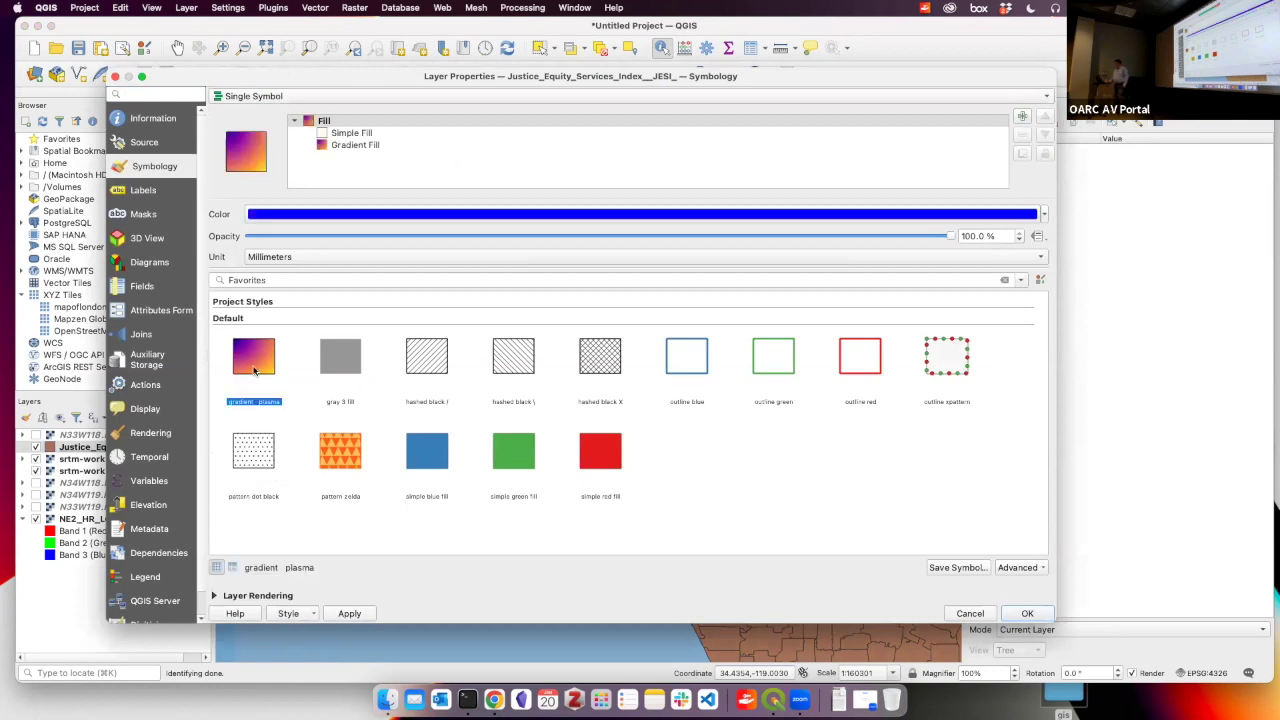
{"action": "left_click", "coordinate": [1027, 613]}
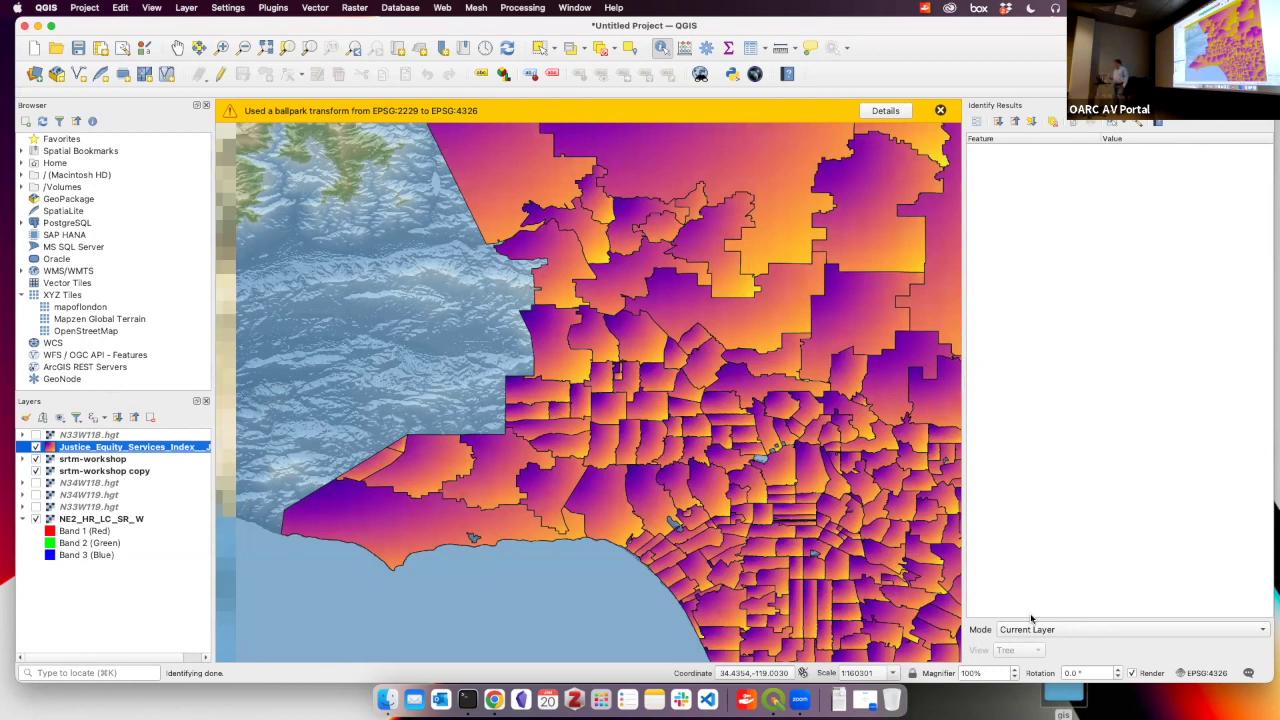
Change the Justice Equity Services Index layer's symbology from Single Symbol to Categorized
{"action": "double_click", "coordinate": [180, 450]}
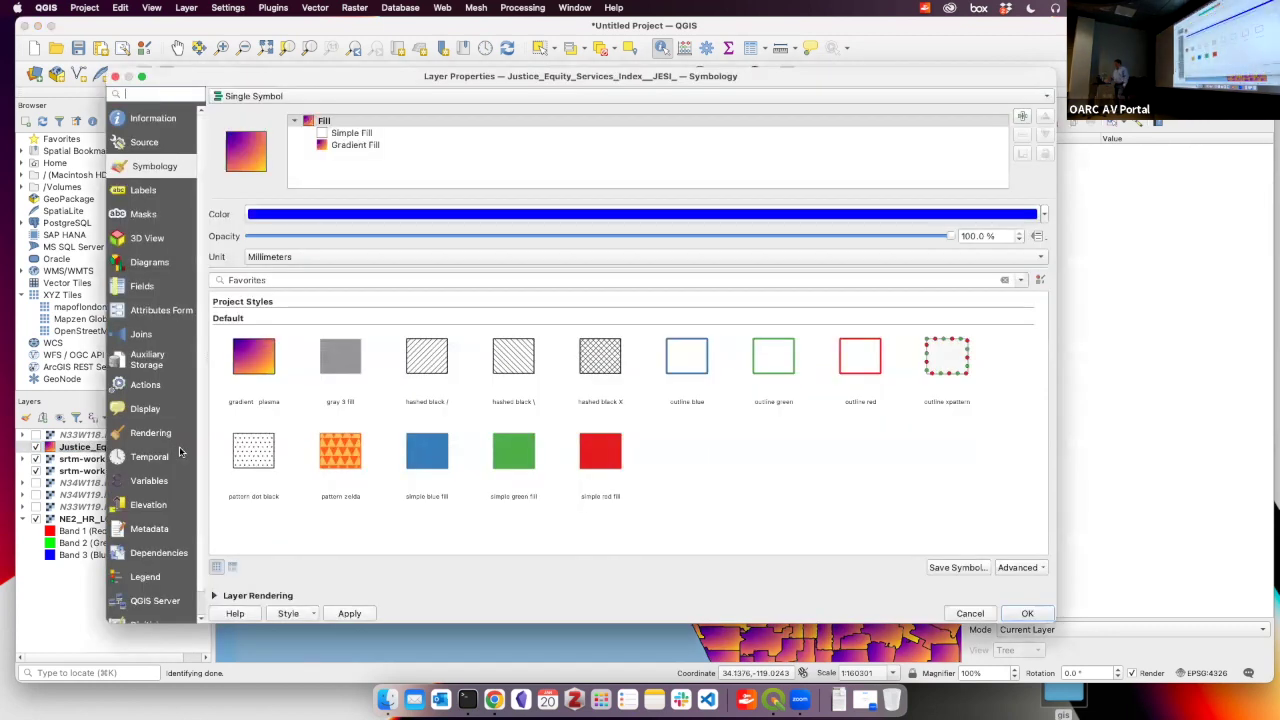
{"action": "left_click", "coordinate": [274, 99]}
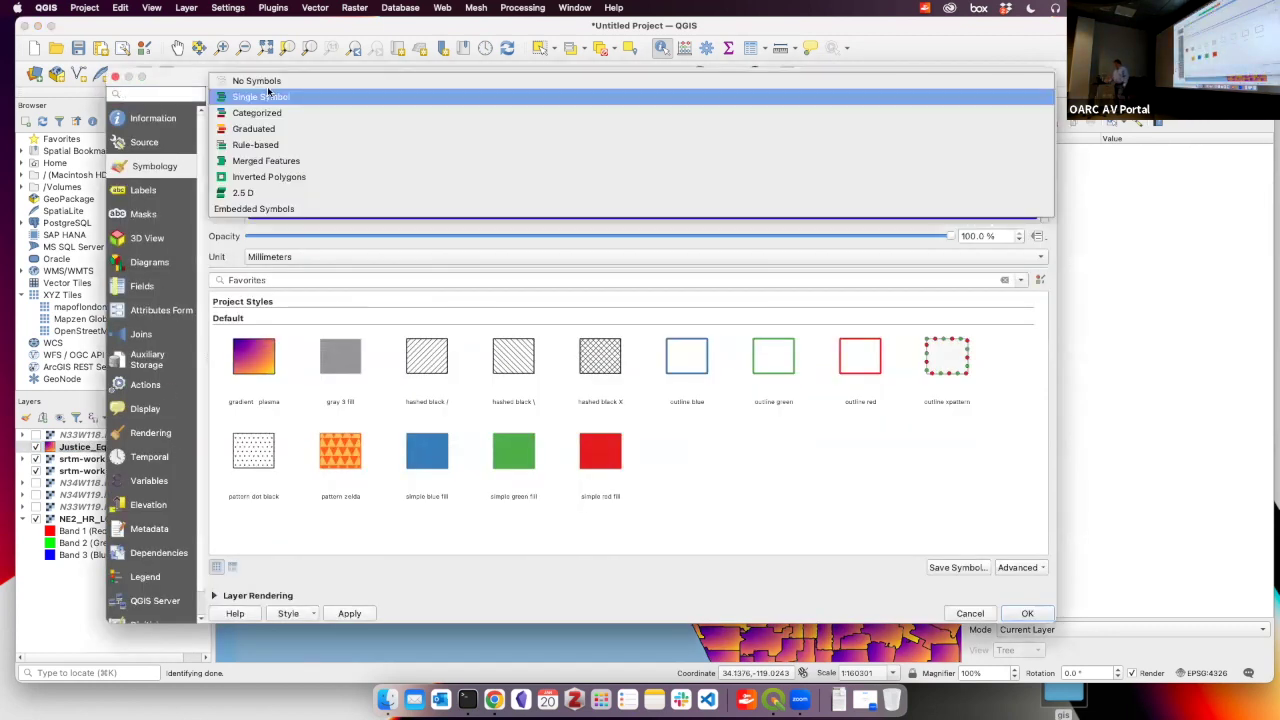
{"action": "left_click", "coordinate": [316, 113]}
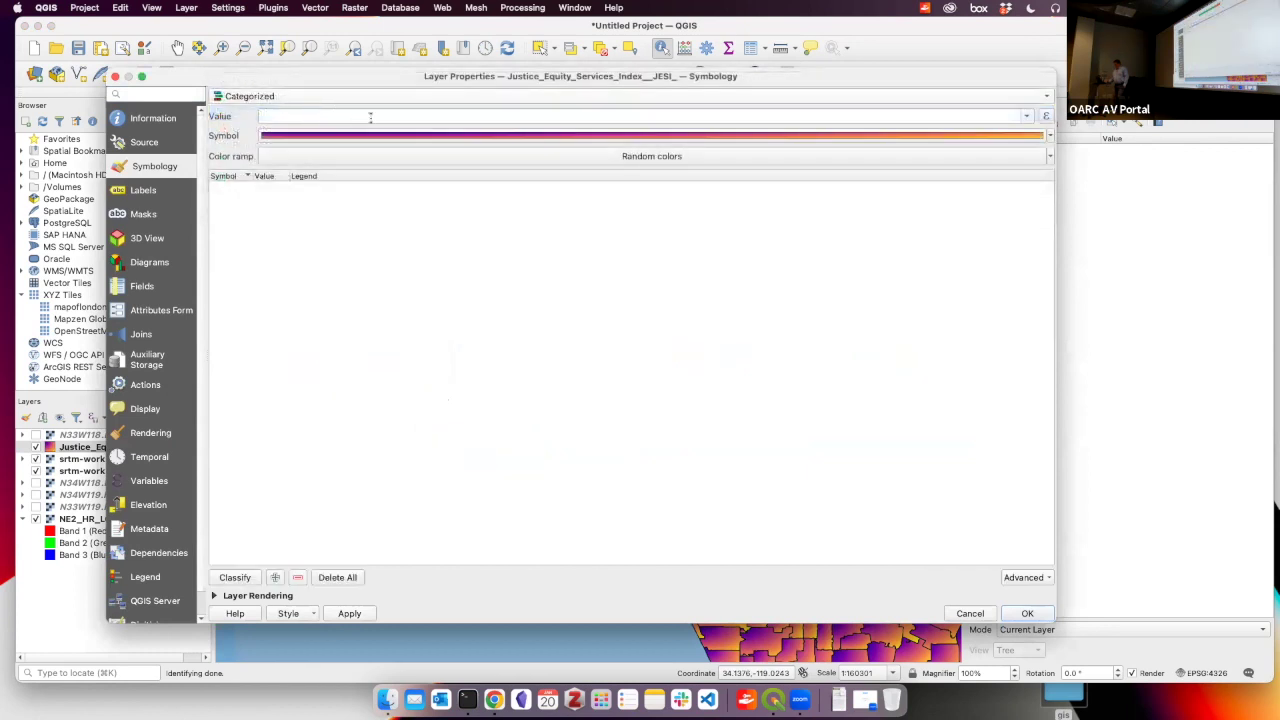
Classify the categorized symbology by the physicalhe field
{"action": "left_click", "coordinate": [1010, 111]}
{"action": "scroll", "coordinate": [785, 215], "scroll_direction": "down", "scroll_amount": 5}
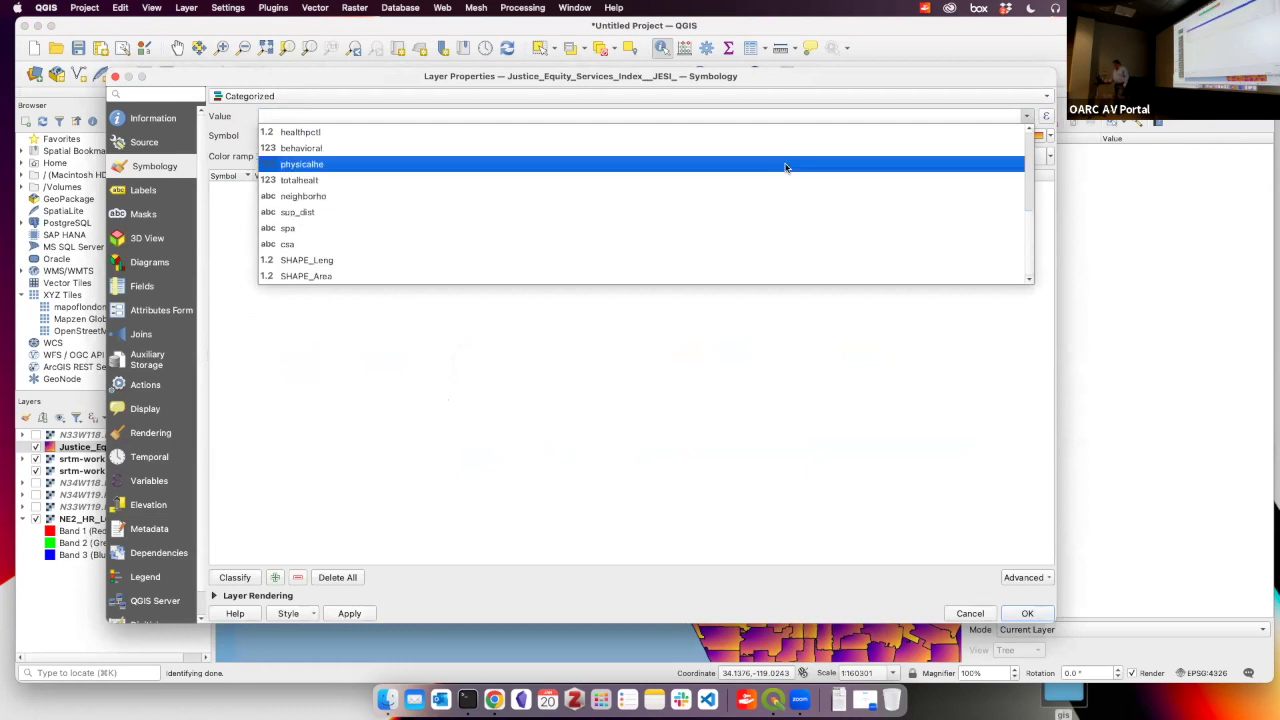
{"action": "left_click", "coordinate": [785, 164]}
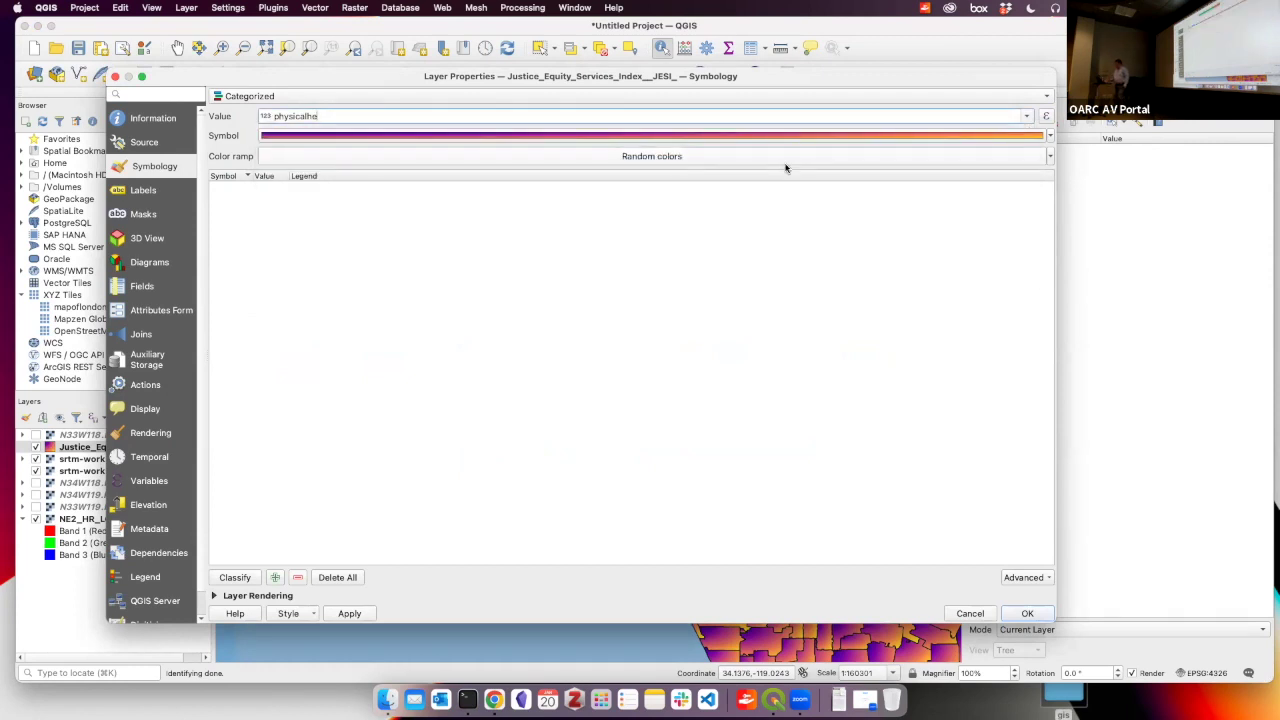
{"action": "left_click", "coordinate": [235, 577]}
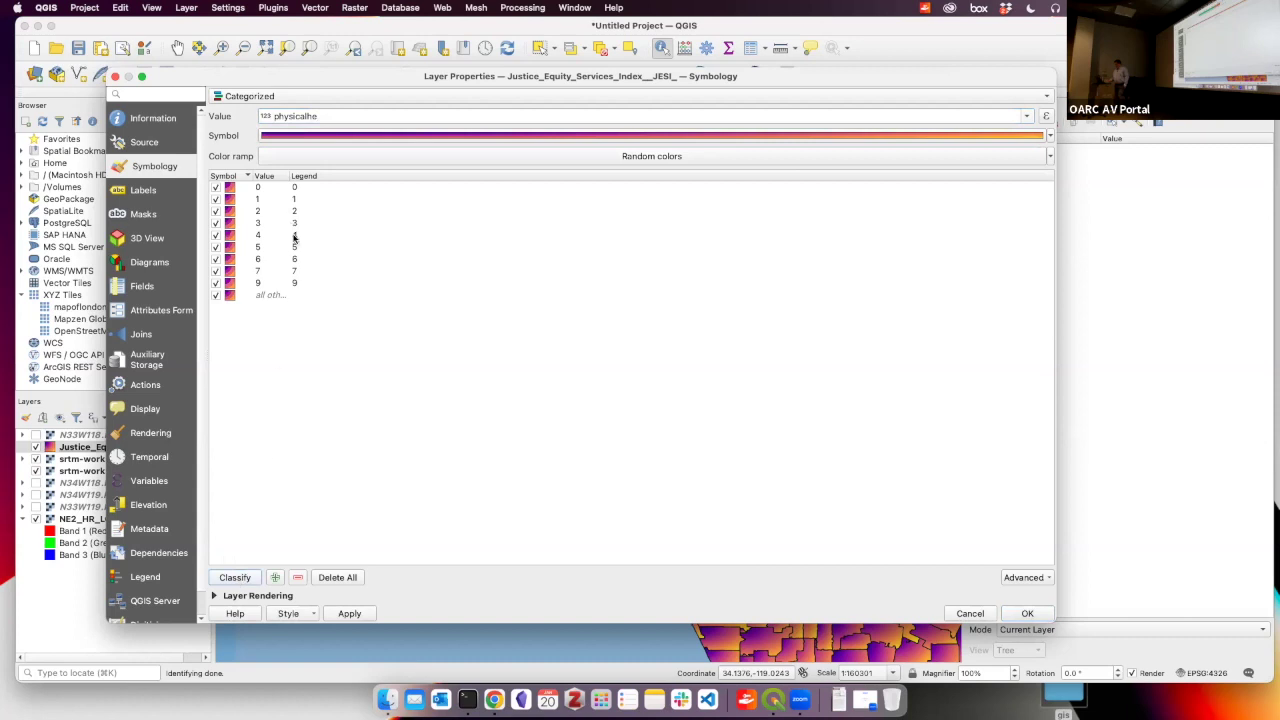
Reclassify the layer by the healthpctl field, replacing the existing classes, and delete all the resulting classes
{"action": "left_click", "coordinate": [1030, 100]}
{"action": "left_click", "coordinate": [1028, 100]}
{"action": "left_click", "coordinate": [1025, 118]}
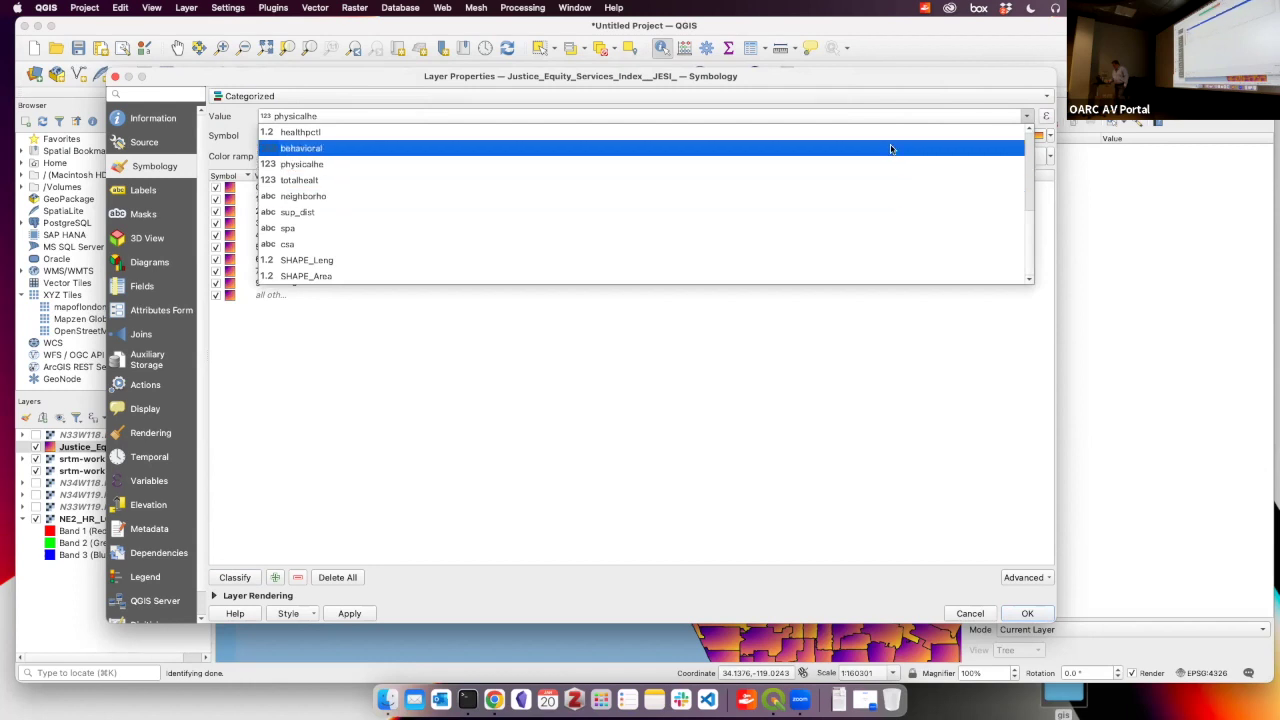
{"action": "left_click", "coordinate": [886, 132]}
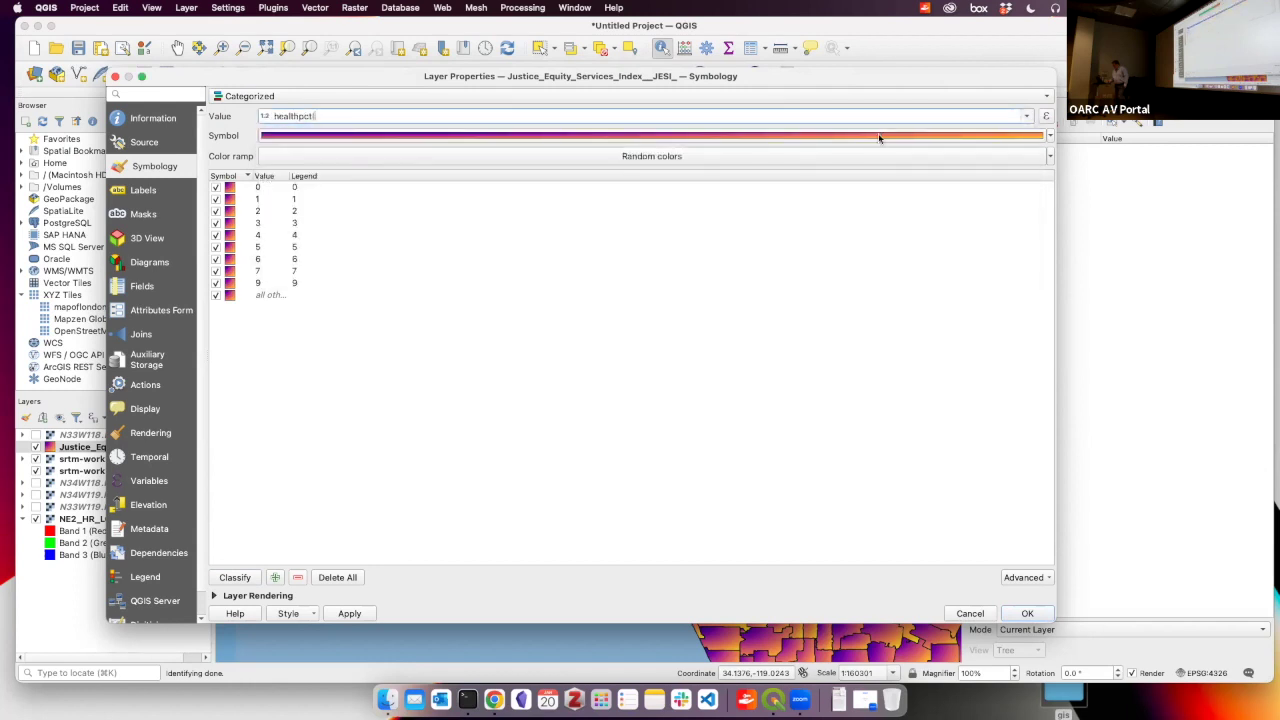
{"action": "left_click", "coordinate": [236, 577]}
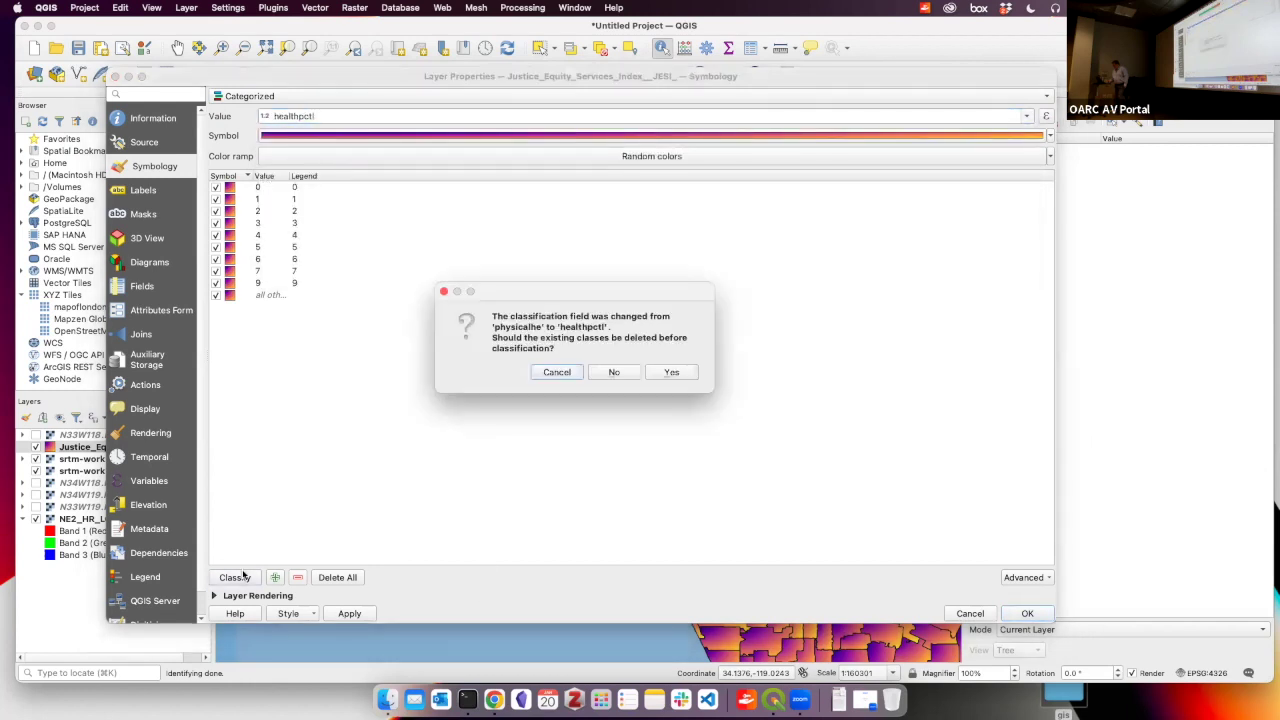
{"action": "left_click", "coordinate": [672, 372]}
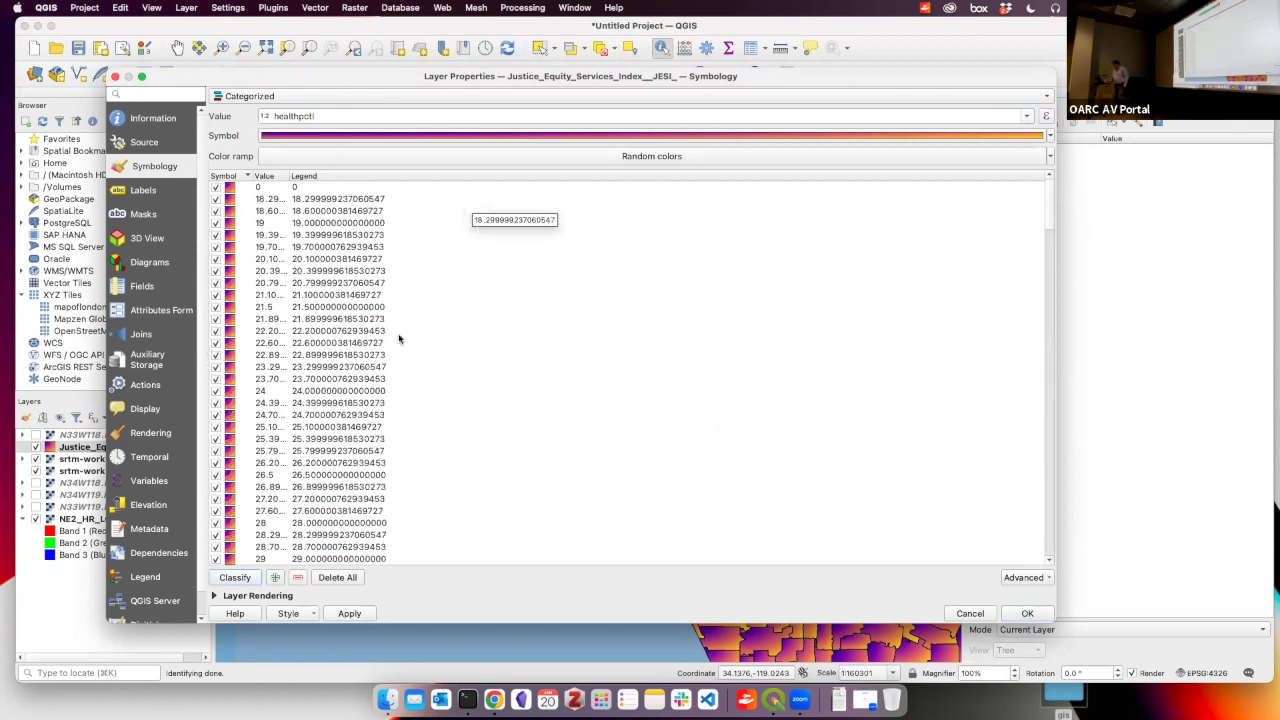
{"action": "left_click", "coordinate": [338, 577]}
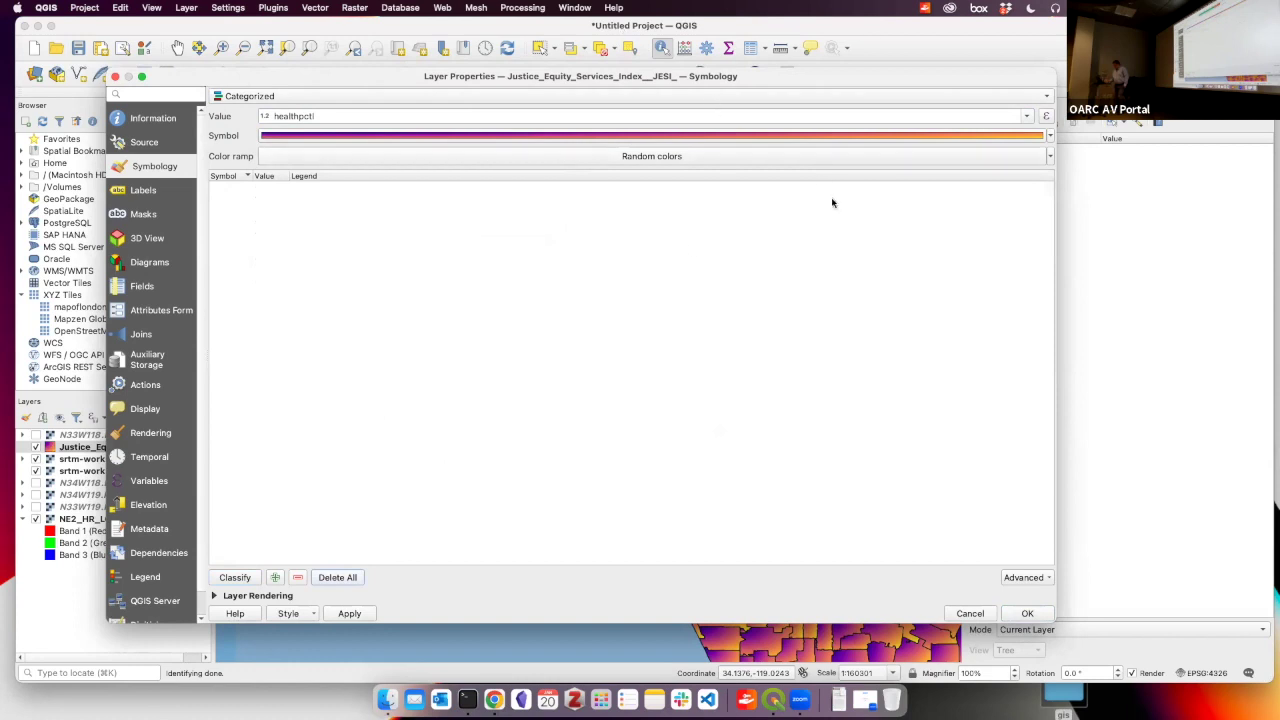
Set the classification field to totalhealt and generate its classes
{"action": "left_click", "coordinate": [1024, 122]}
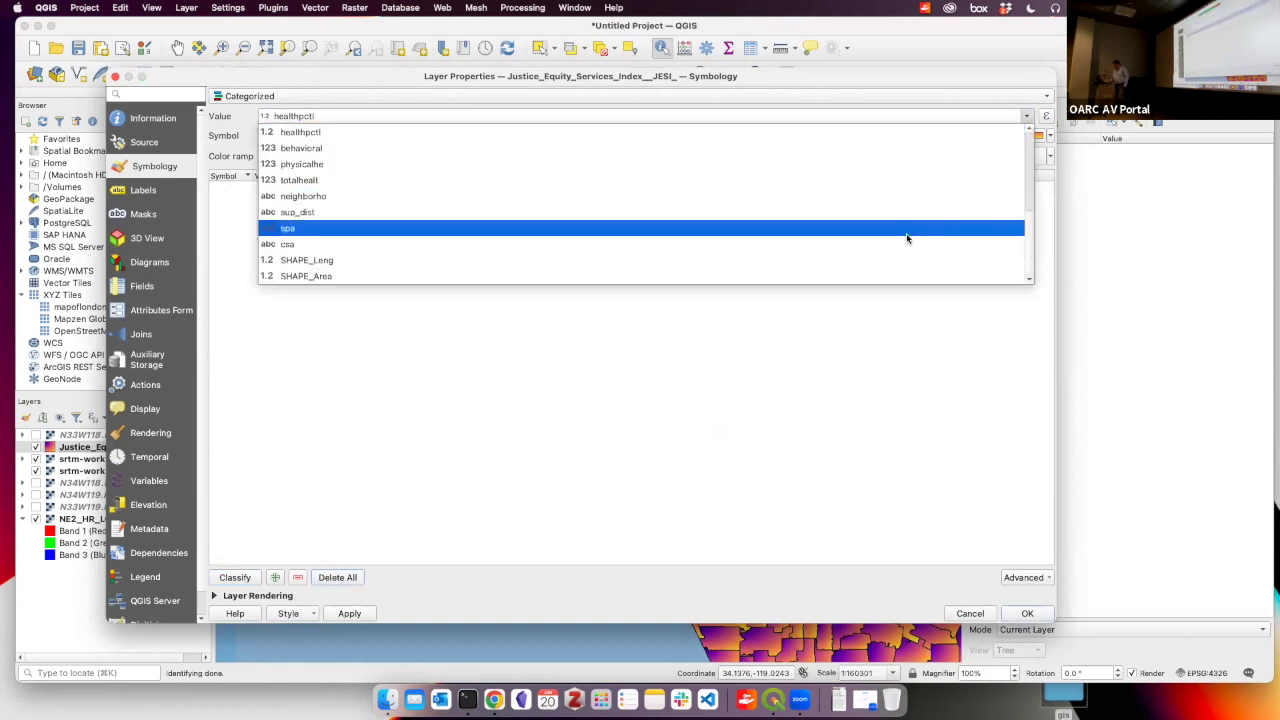
{"action": "left_click", "coordinate": [903, 180]}
{"action": "left_click", "coordinate": [238, 580]}
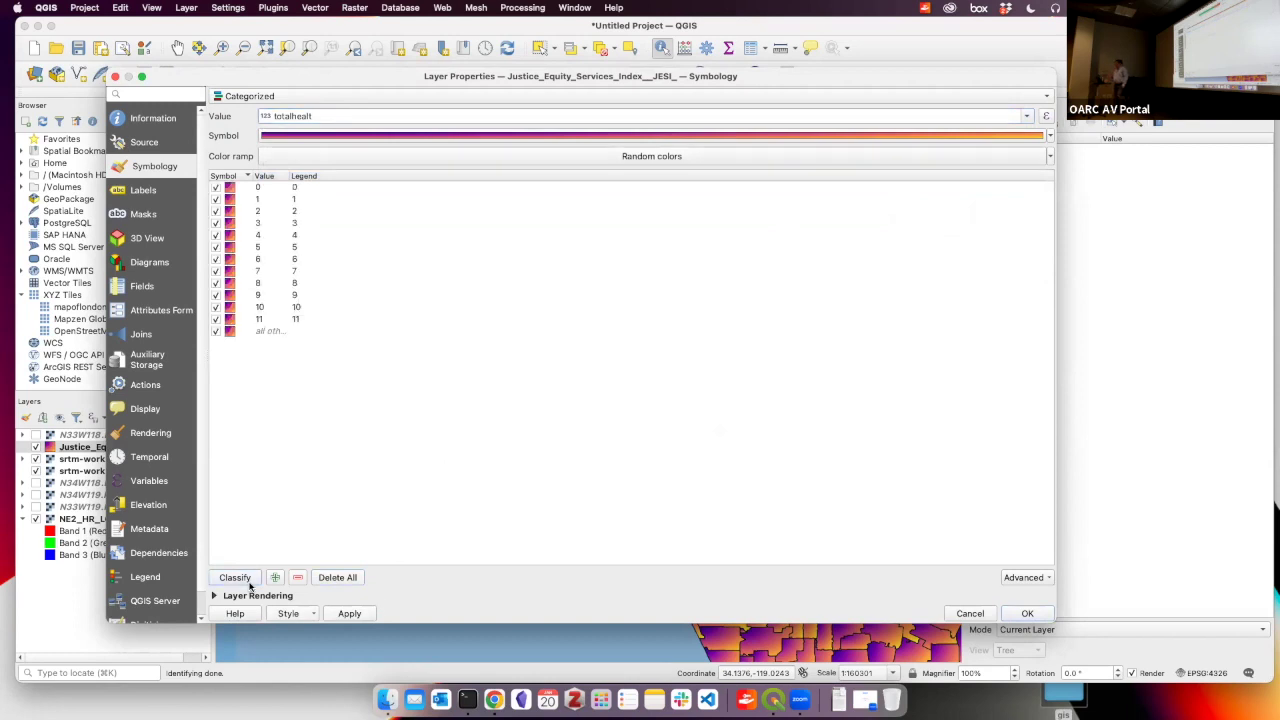
{"action": "left_click", "coordinate": [1049, 137]}
{"action": "left_click", "coordinate": [848, 175]}
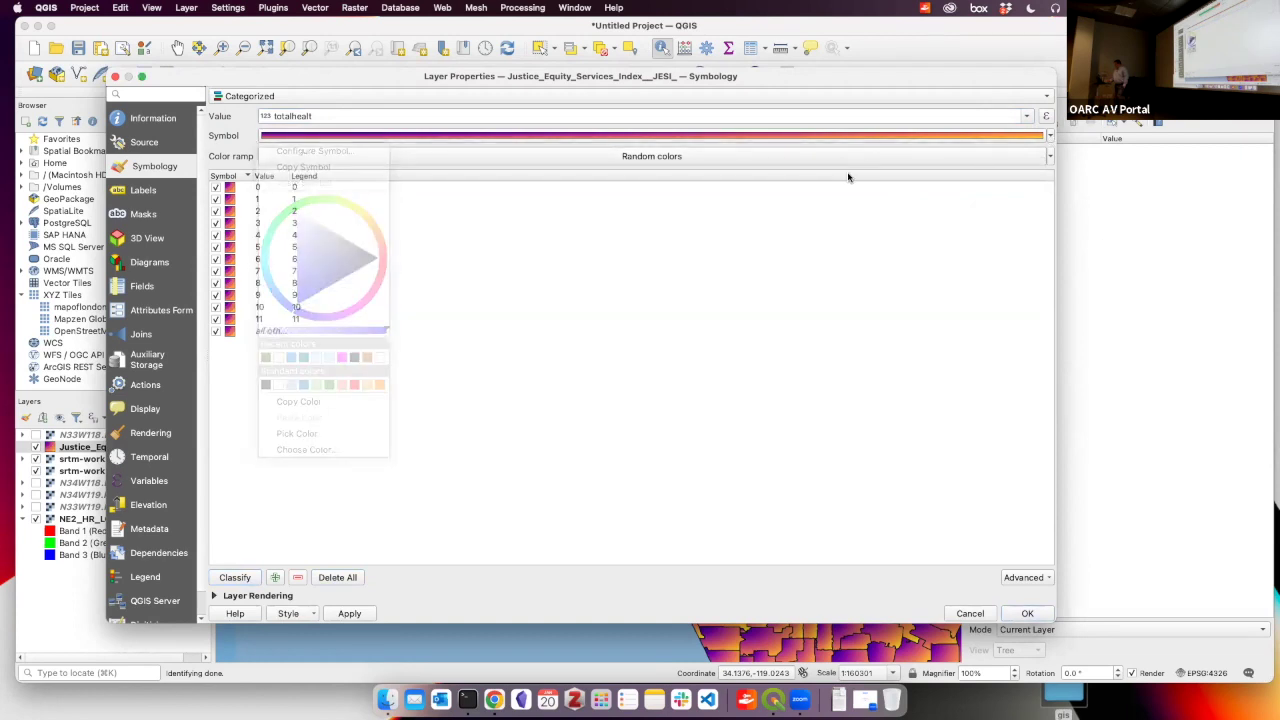
{"action": "left_click", "coordinate": [848, 135]}
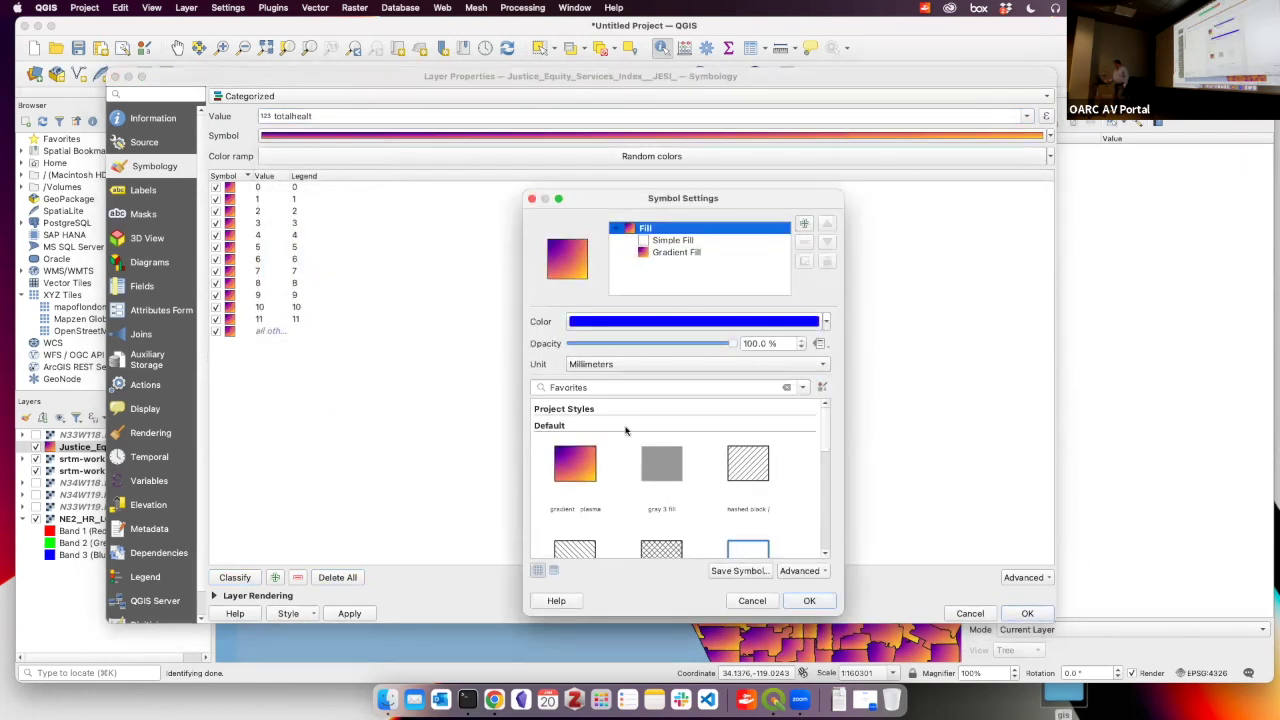
{"action": "left_click", "coordinate": [819, 603]}
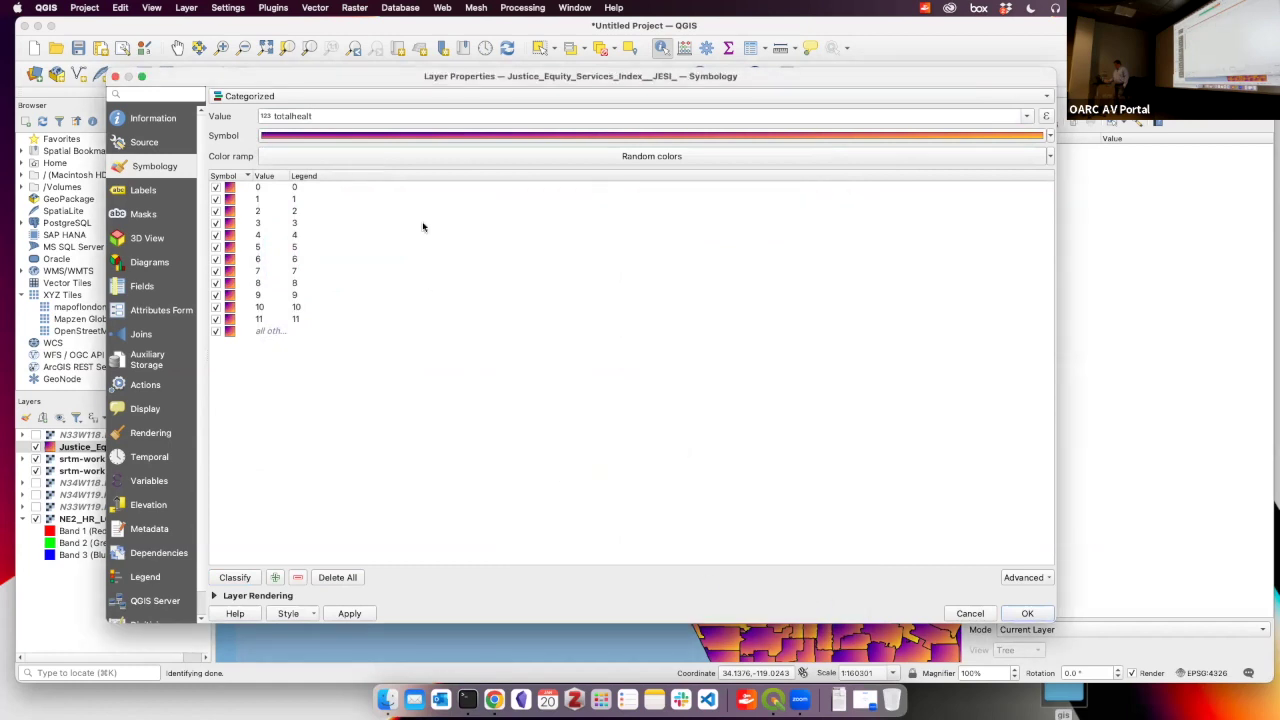
Apply the Blues color ramp to the categorized symbology and regenerate the totalhealt classes from scratch
{"action": "left_click", "coordinate": [493, 159]}
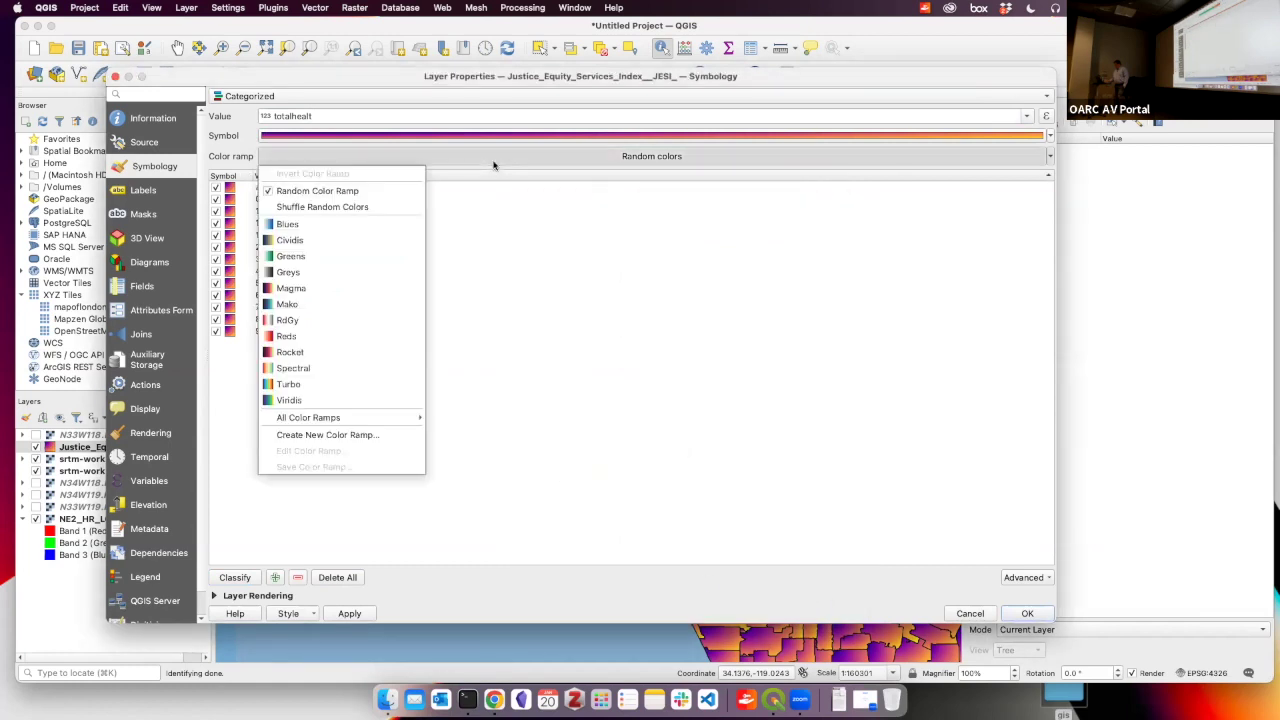
{"action": "left_click", "coordinate": [390, 225]}
{"action": "left_click", "coordinate": [350, 614]}
{"action": "left_click", "coordinate": [350, 614]}
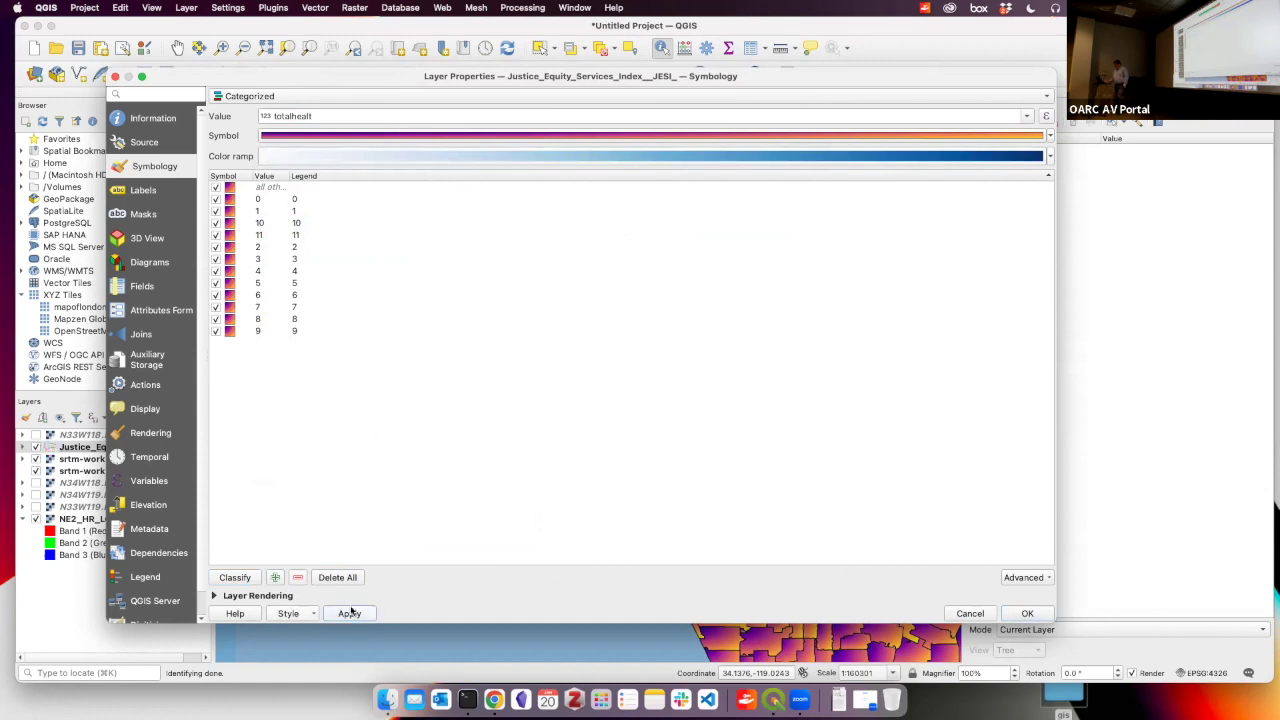
{"action": "left_click", "coordinate": [331, 578]}
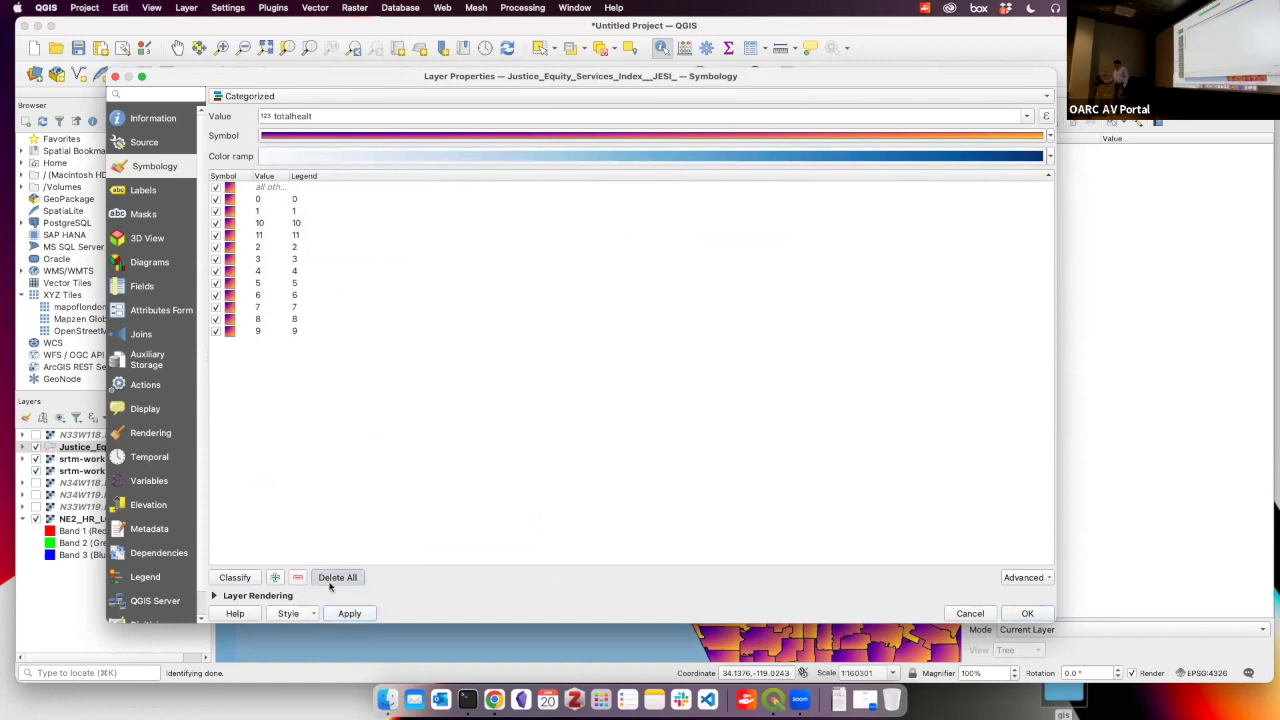
{"action": "left_click", "coordinate": [235, 578]}
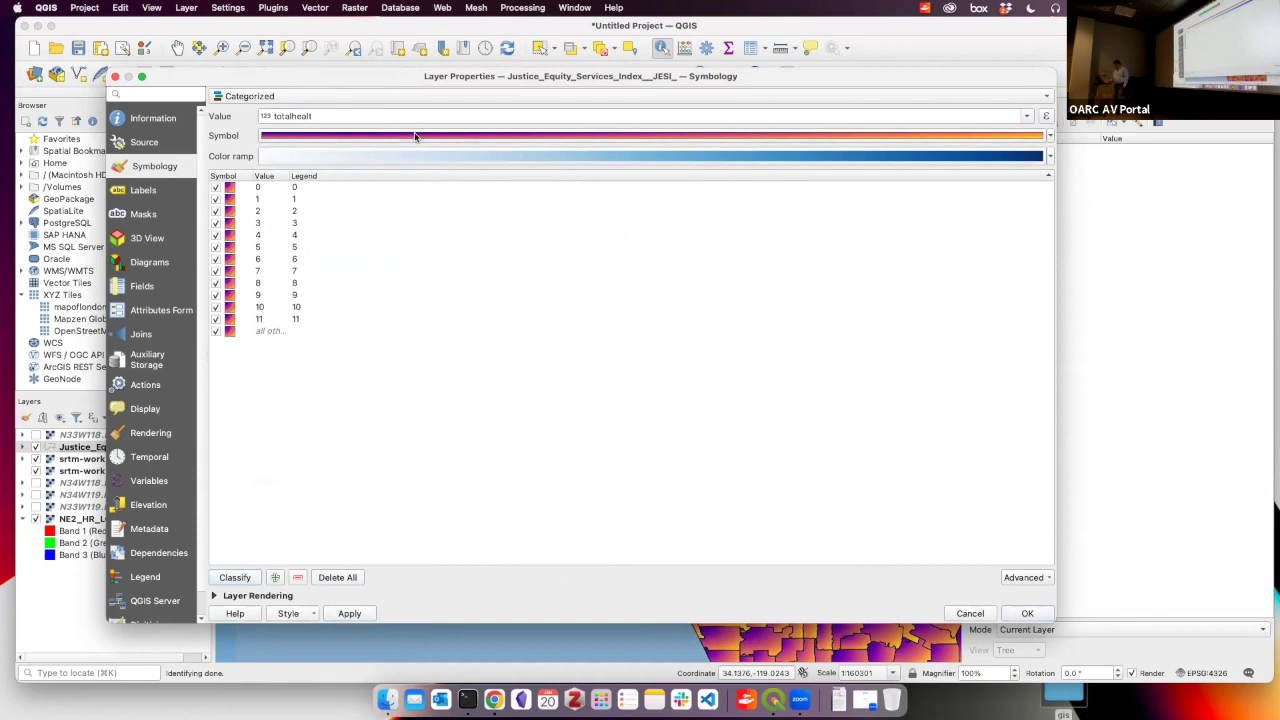
Check the Simple Fill layer in the category symbol's settings and accept the categorized styling for the map layer
{"action": "left_click", "coordinate": [415, 136]}
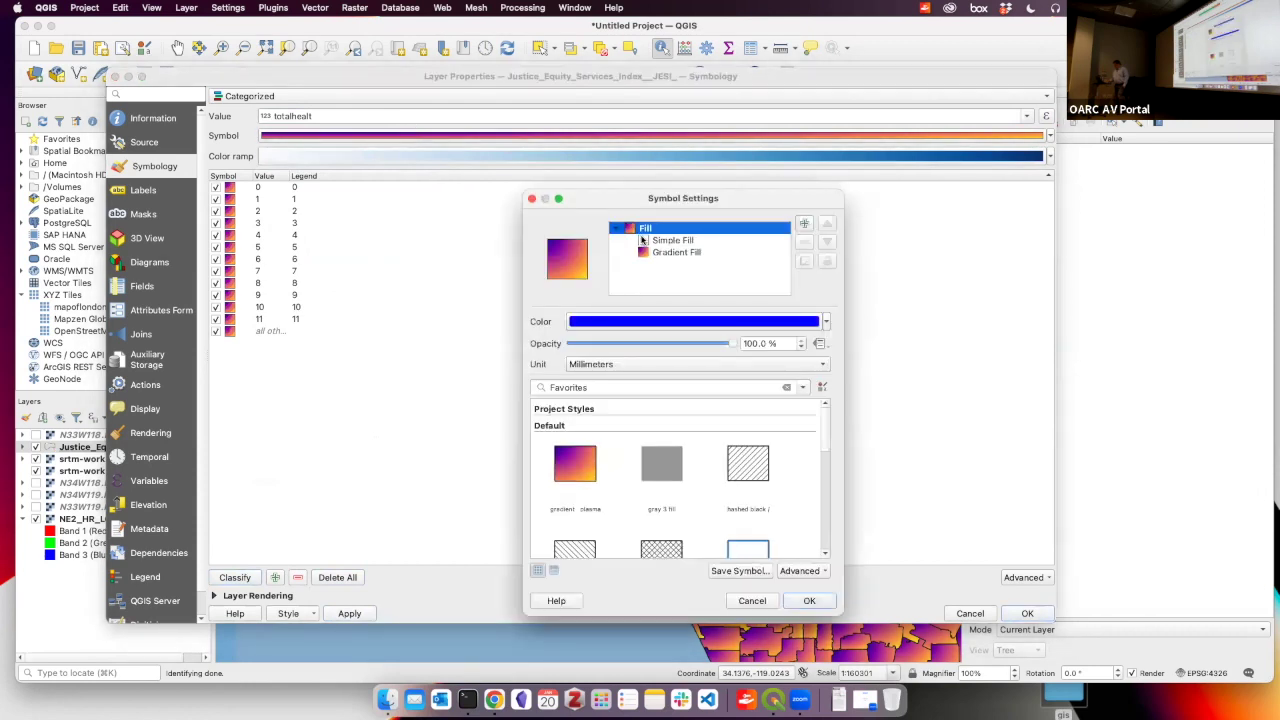
{"action": "left_click", "coordinate": [642, 240]}
{"action": "left_click", "coordinate": [811, 600]}
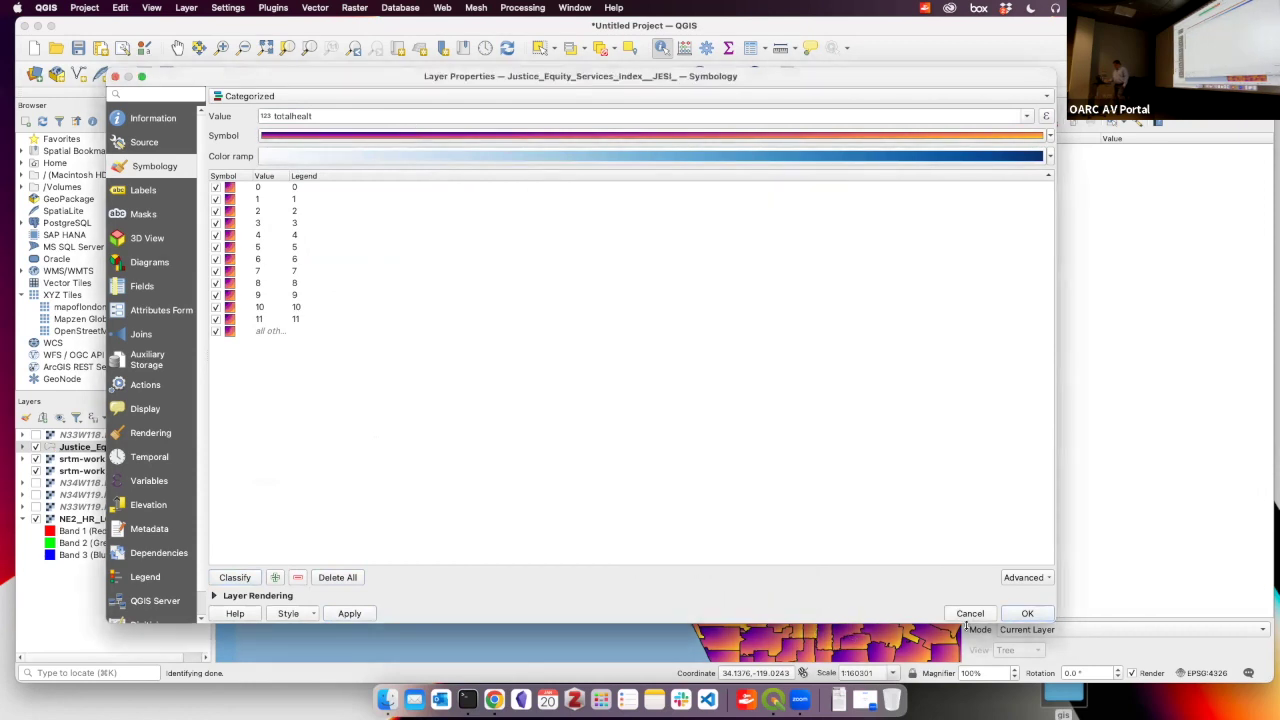
{"action": "left_click", "coordinate": [1028, 613]}
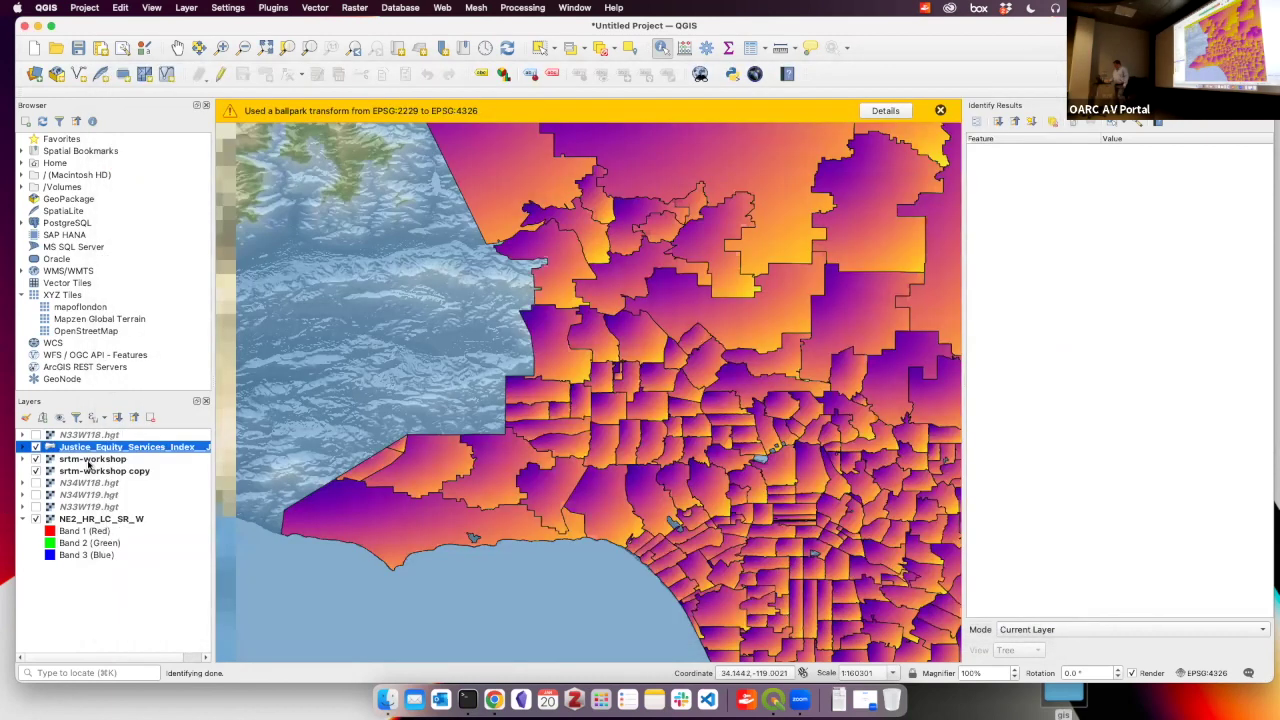
Reset the Justice Equity Services Index layer's symbology to Single Symbol and back to Categorized, and check the symbol's settings
{"action": "double_click", "coordinate": [95, 449]}
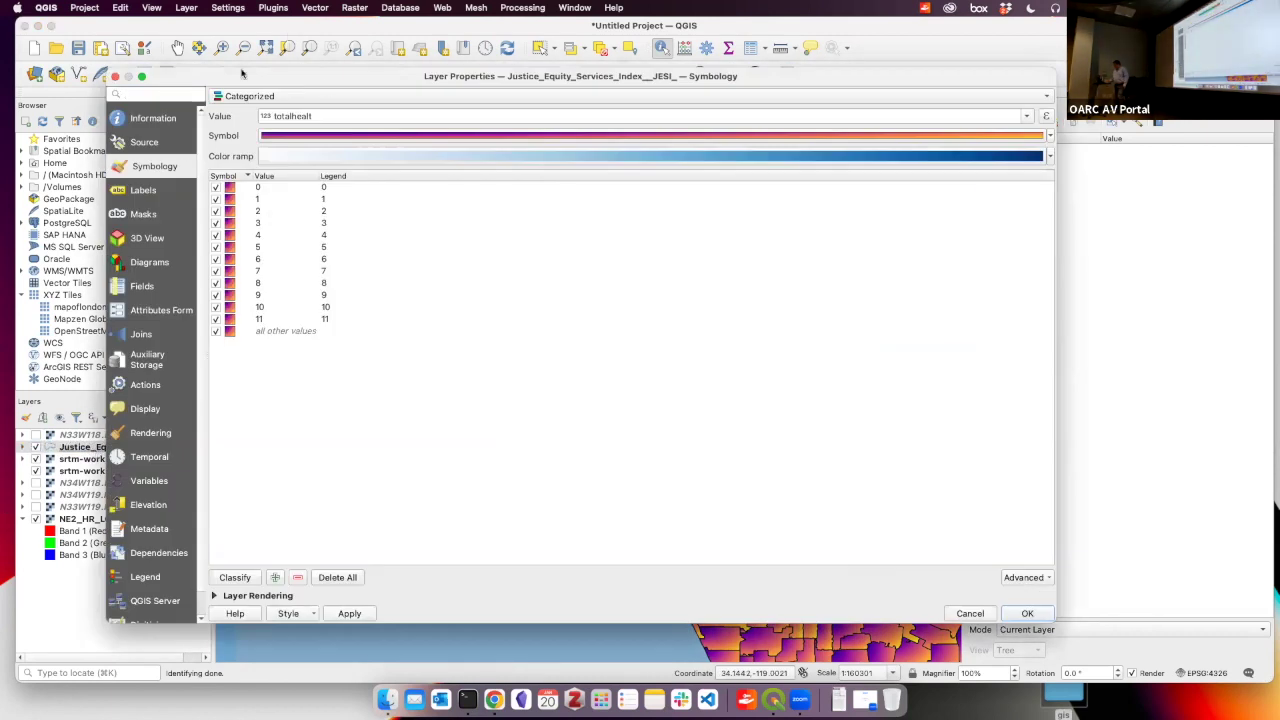
{"action": "left_click", "coordinate": [295, 96]}
{"action": "left_click", "coordinate": [294, 81]}
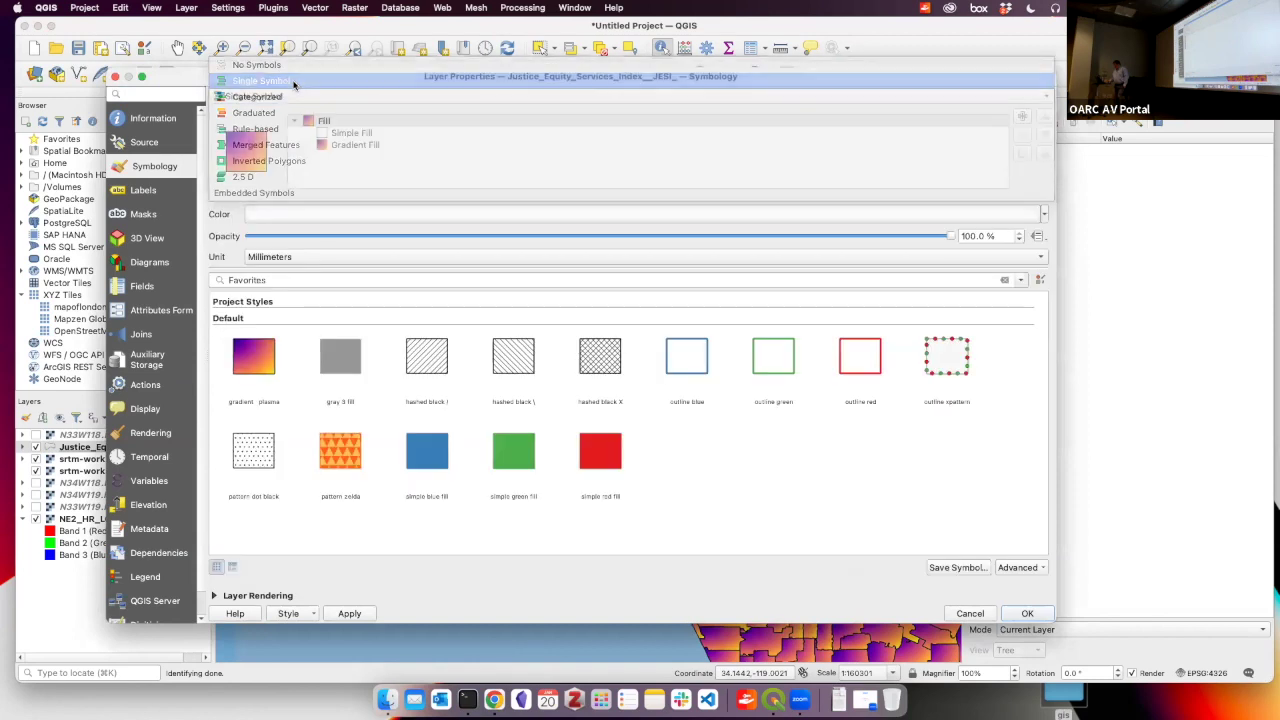
{"action": "left_click", "coordinate": [374, 96]}
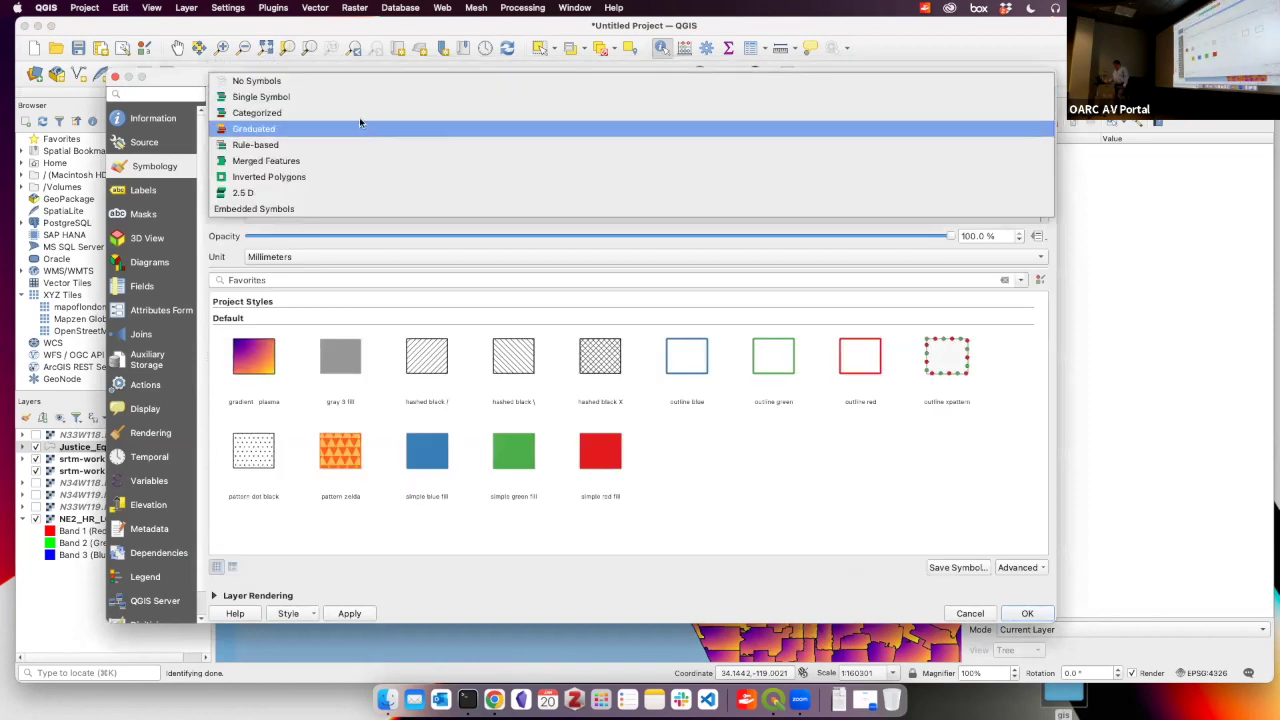
{"action": "left_click", "coordinate": [359, 111]}
{"action": "left_click", "coordinate": [1048, 137]}
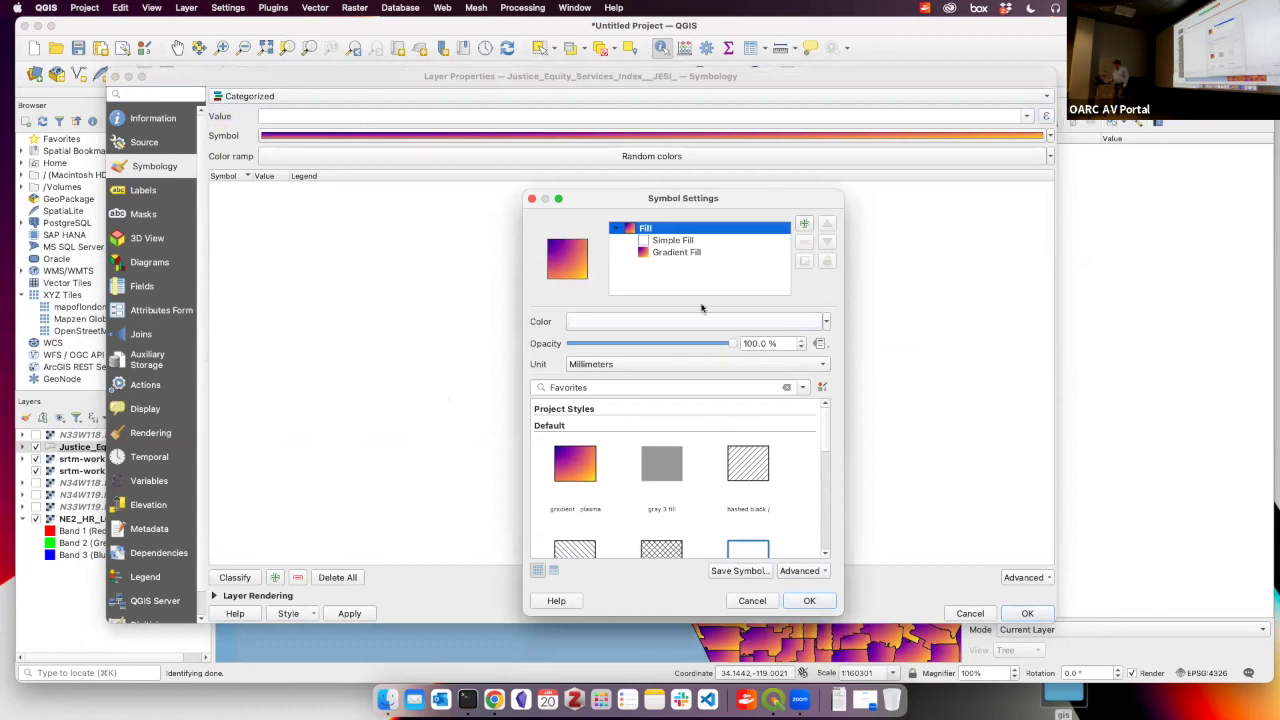
{"action": "left_click", "coordinate": [531, 199]}
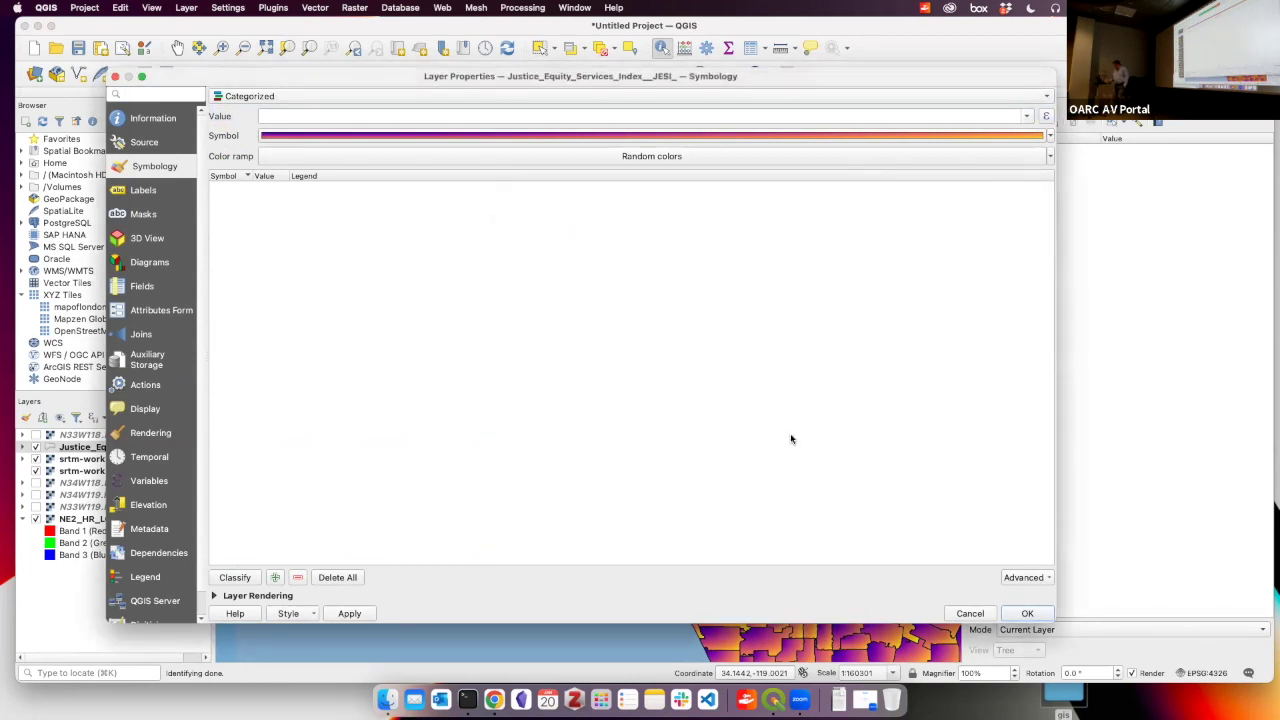
Set the categorized symbology to the Blues color ramp and the famcategor field, and generate its classes
{"action": "left_click", "coordinate": [382, 156]}
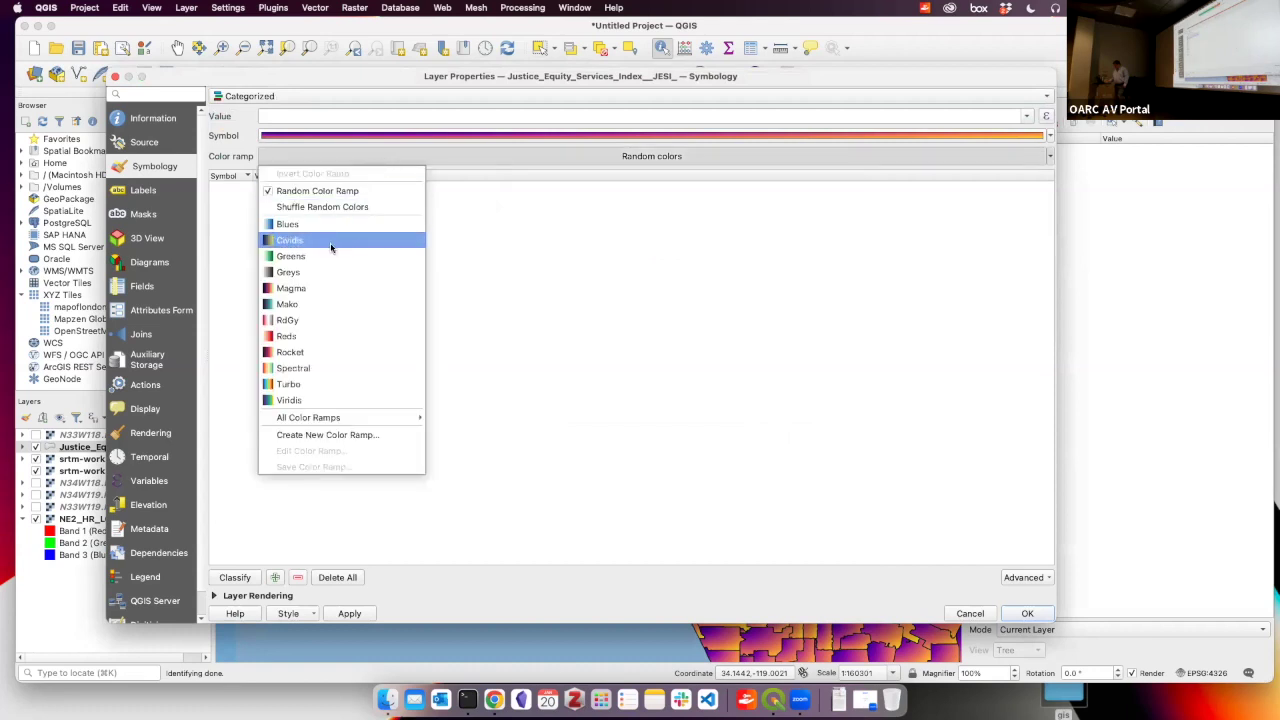
{"action": "left_click", "coordinate": [408, 218]}
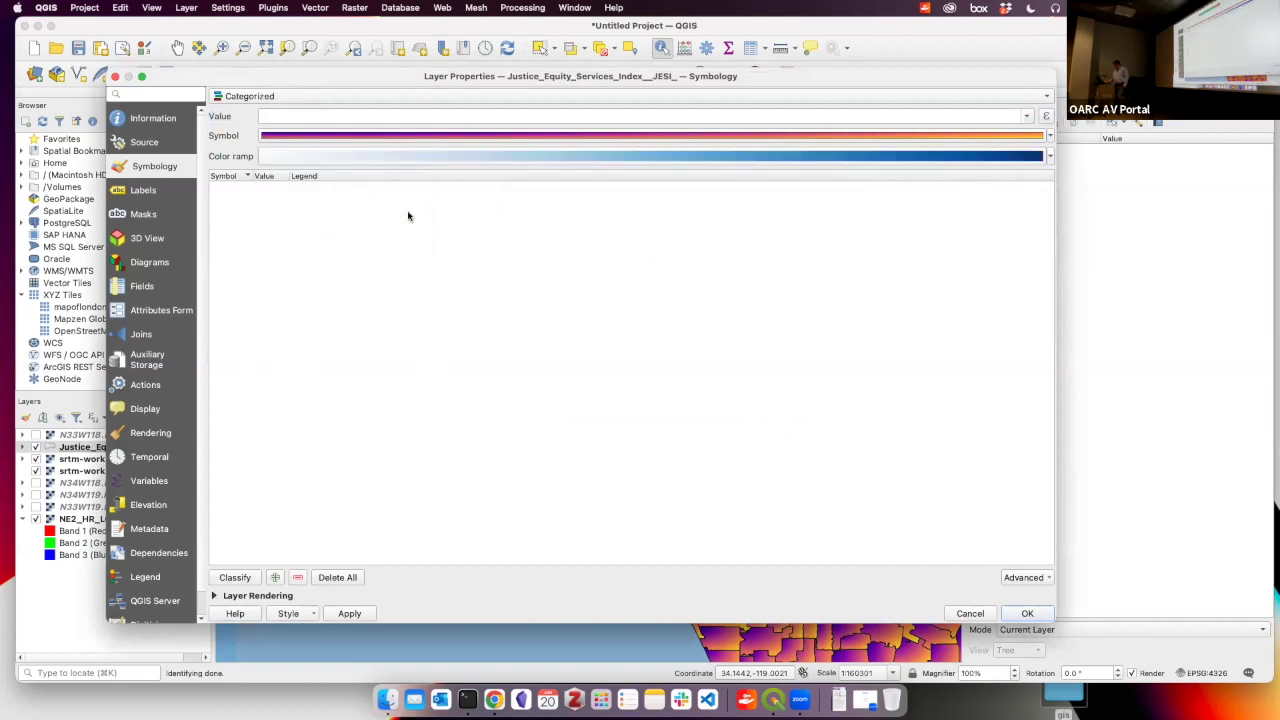
{"action": "left_click", "coordinate": [1028, 117]}
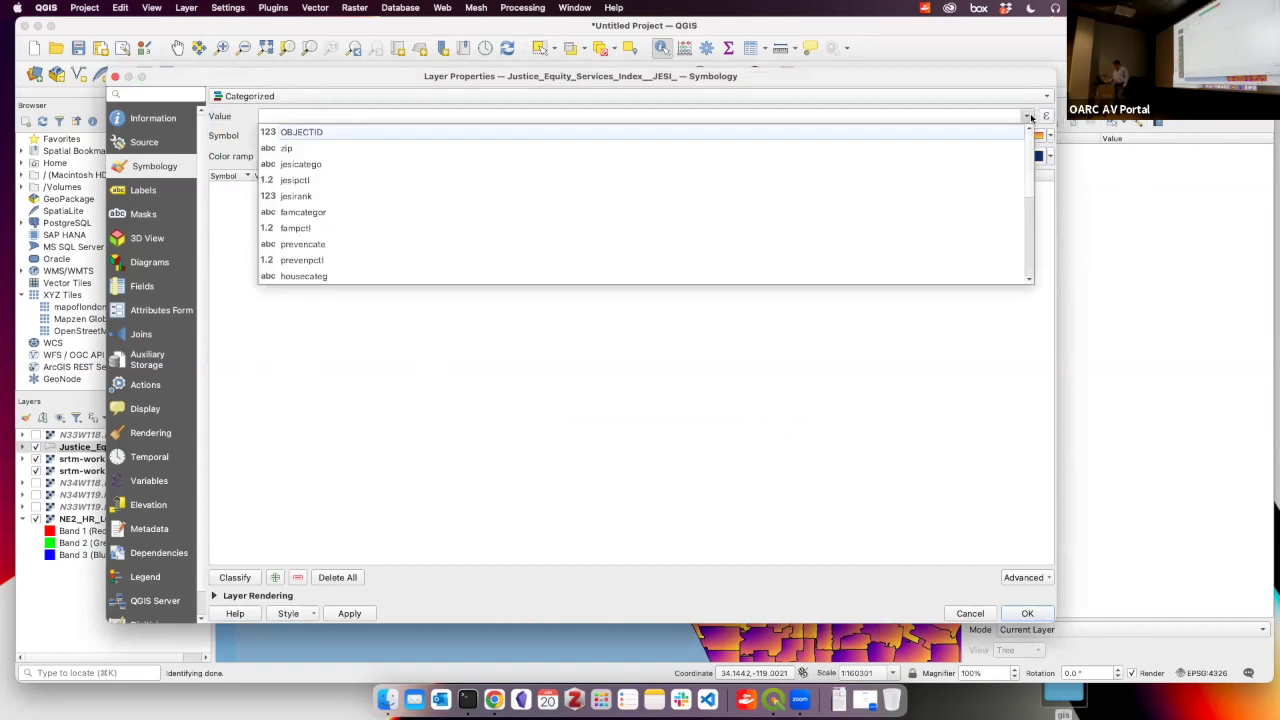
{"action": "left_click", "coordinate": [971, 212]}
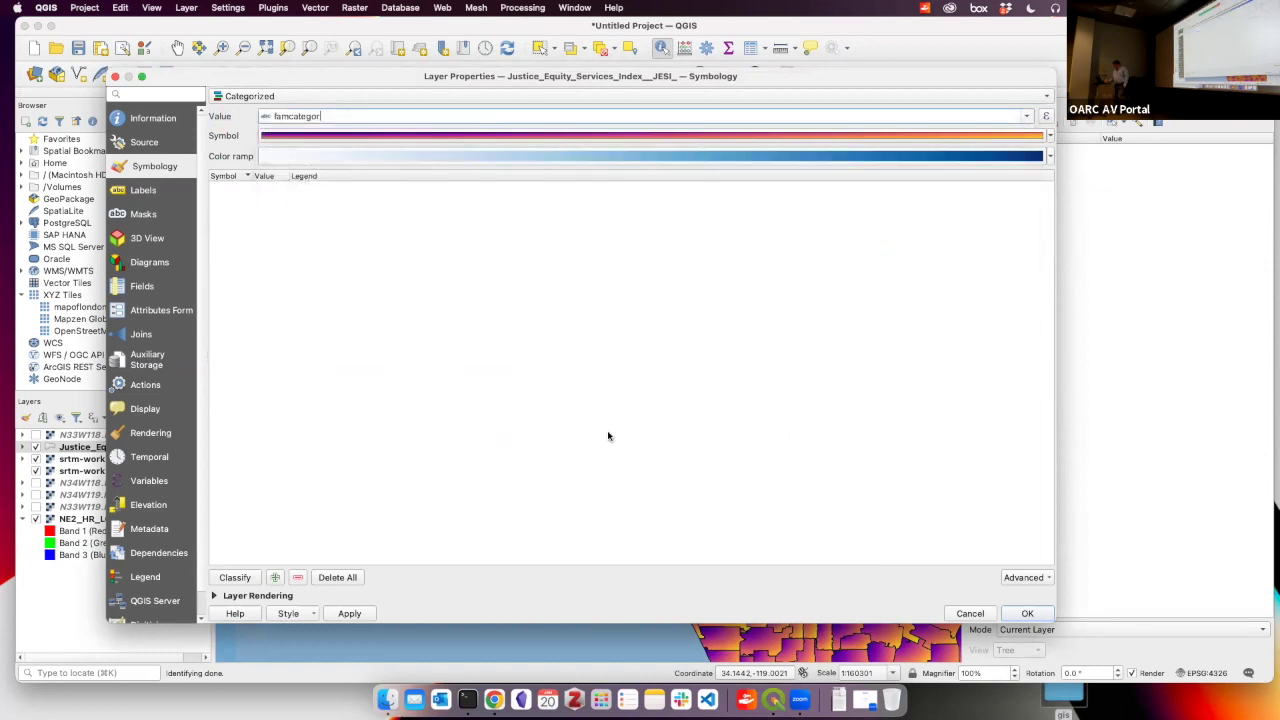
{"action": "left_click", "coordinate": [347, 614]}
{"action": "left_click", "coordinate": [240, 579]}
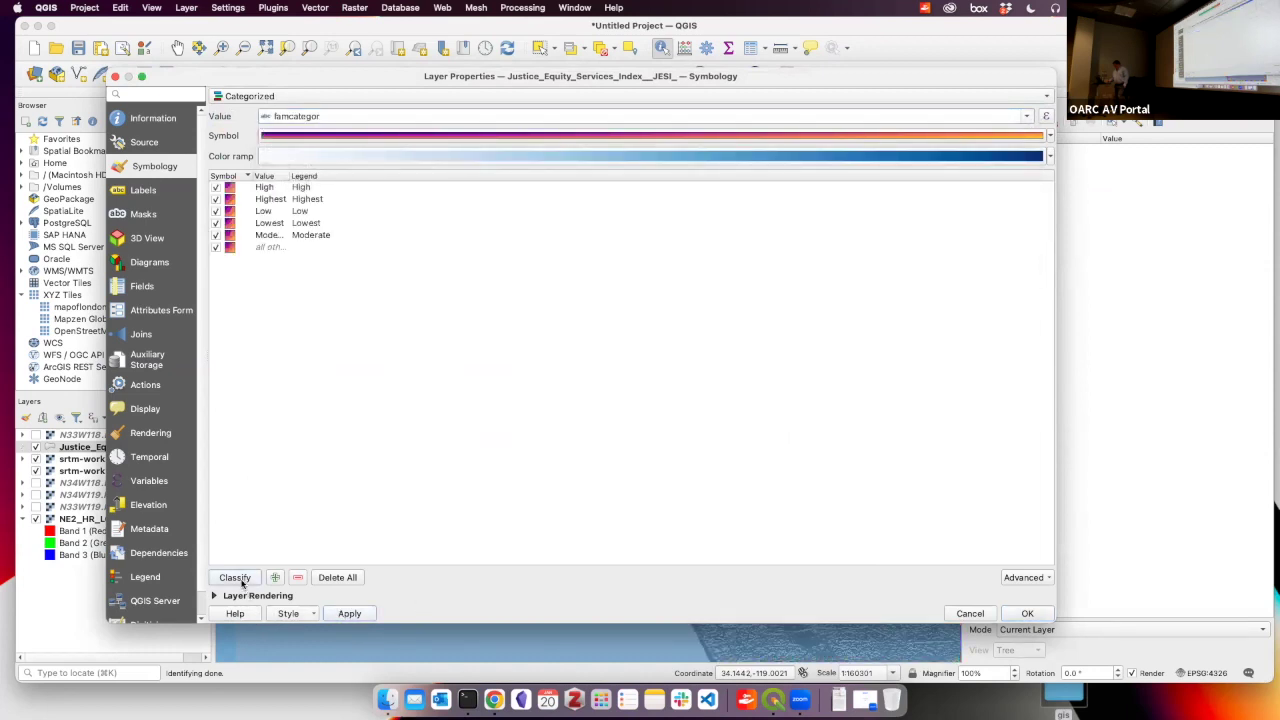
Give the High class the gray 3 fill symbol
{"action": "double_click", "coordinate": [245, 190]}
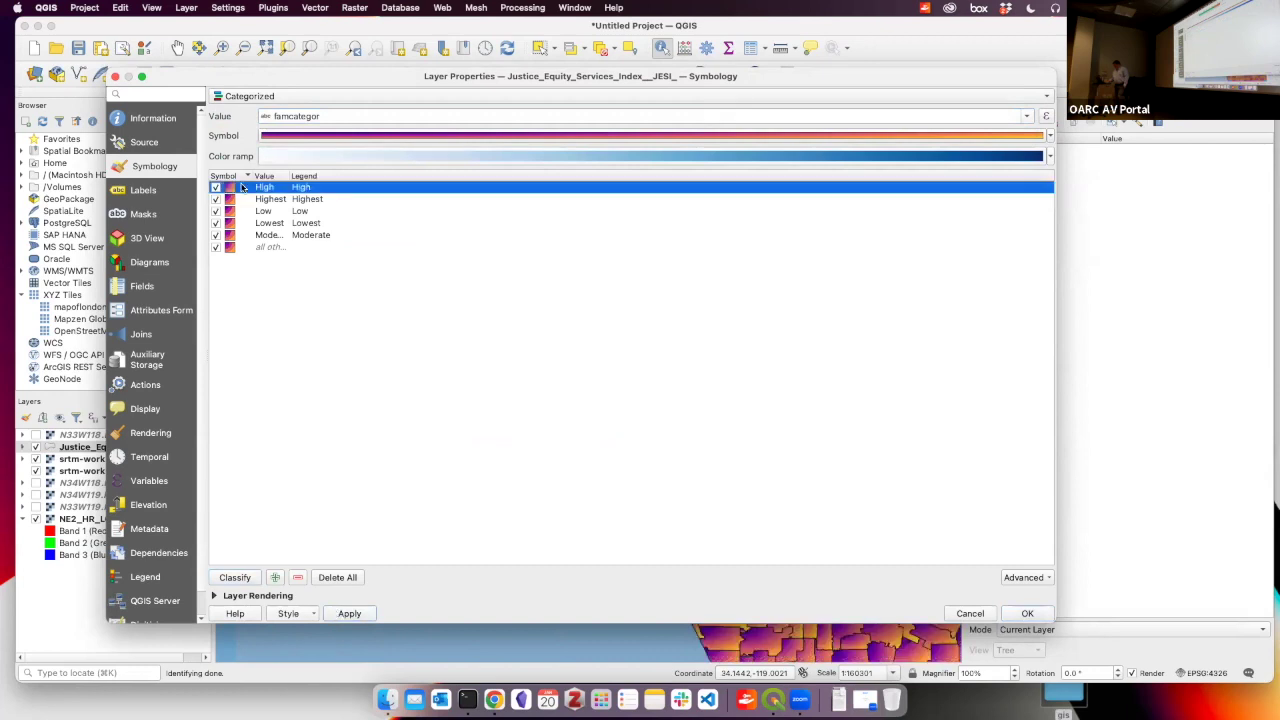
{"action": "left_click", "coordinate": [670, 463]}
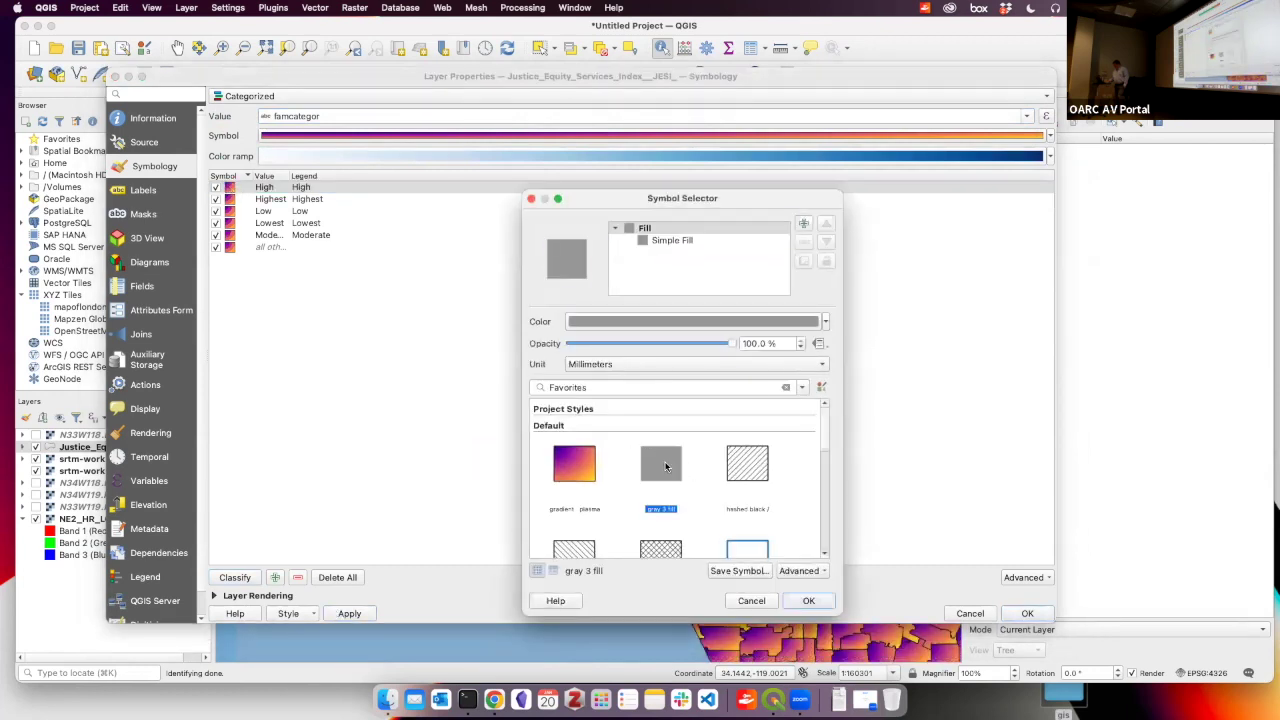
{"action": "left_click", "coordinate": [808, 600]}
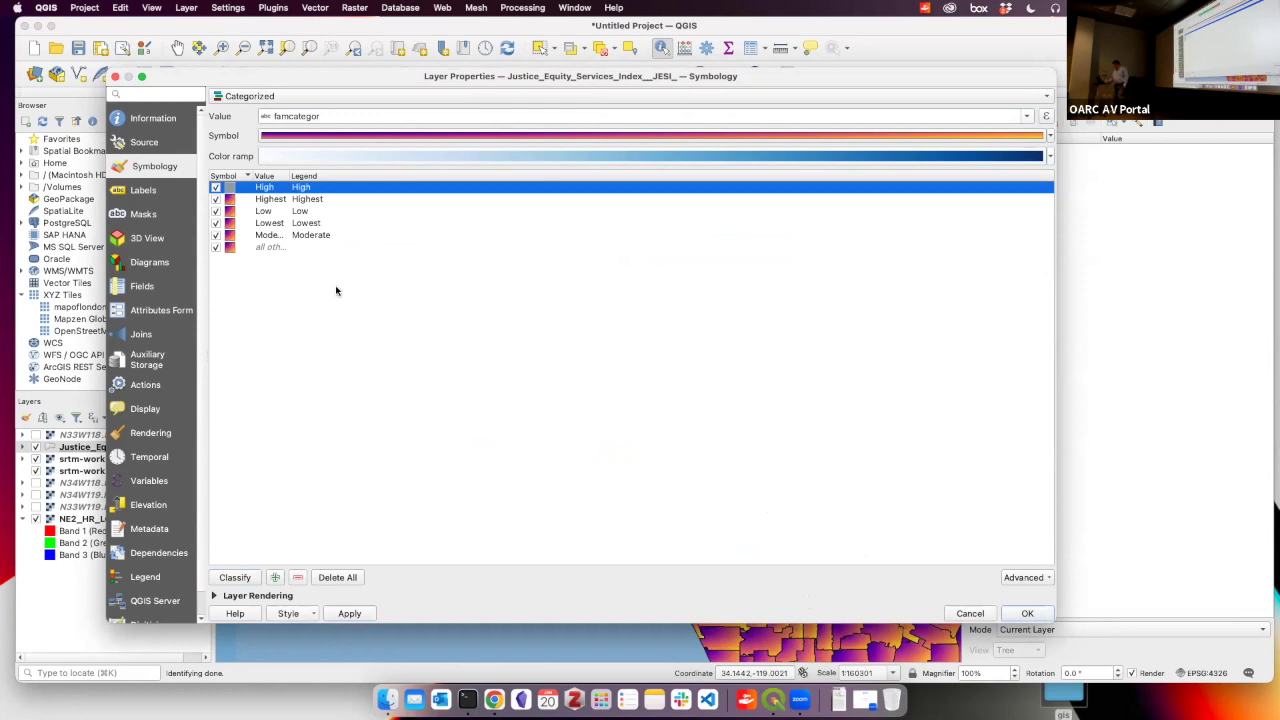
Give the Moderate class the pattern zelda fill symbol and accept the layer styling
{"action": "double_click", "coordinate": [234, 236]}
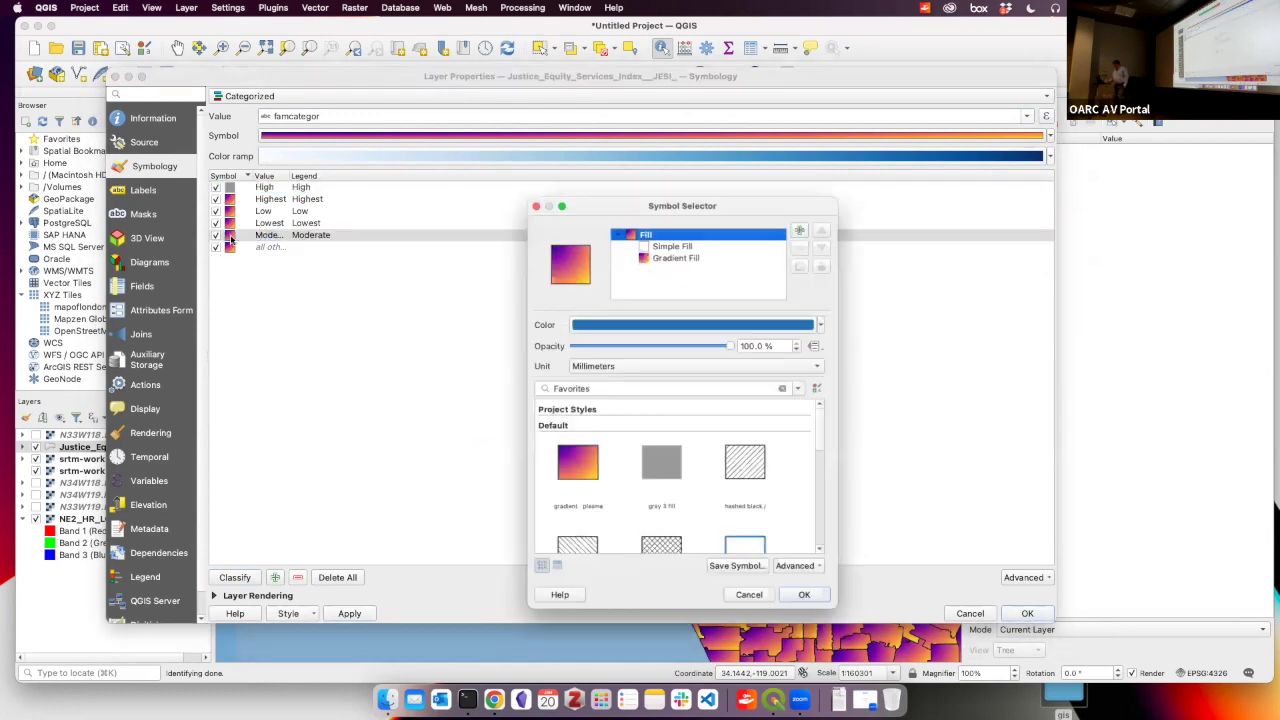
{"action": "scroll", "coordinate": [655, 498], "scroll_direction": "down", "scroll_amount": 1}
{"action": "scroll", "coordinate": [655, 498], "scroll_direction": "down", "scroll_amount": 3}
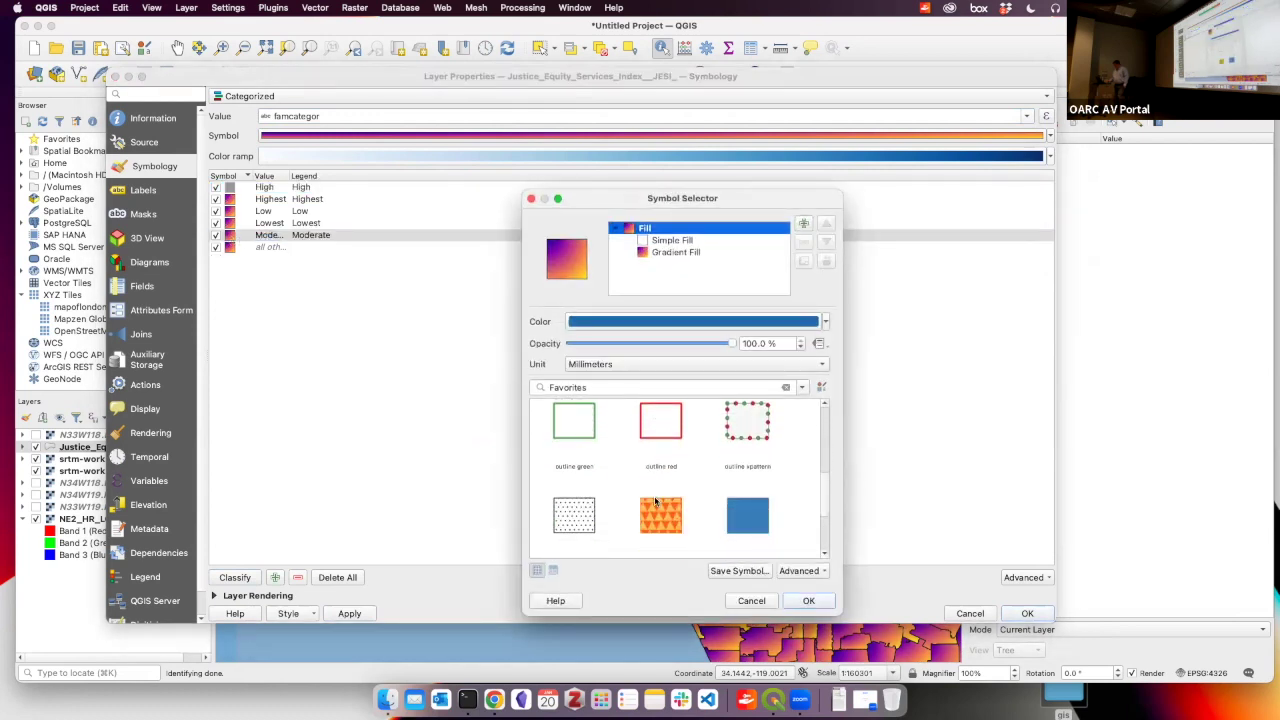
{"action": "left_click", "coordinate": [660, 490]}
{"action": "left_click", "coordinate": [809, 601]}
{"action": "left_click", "coordinate": [1027, 613]}
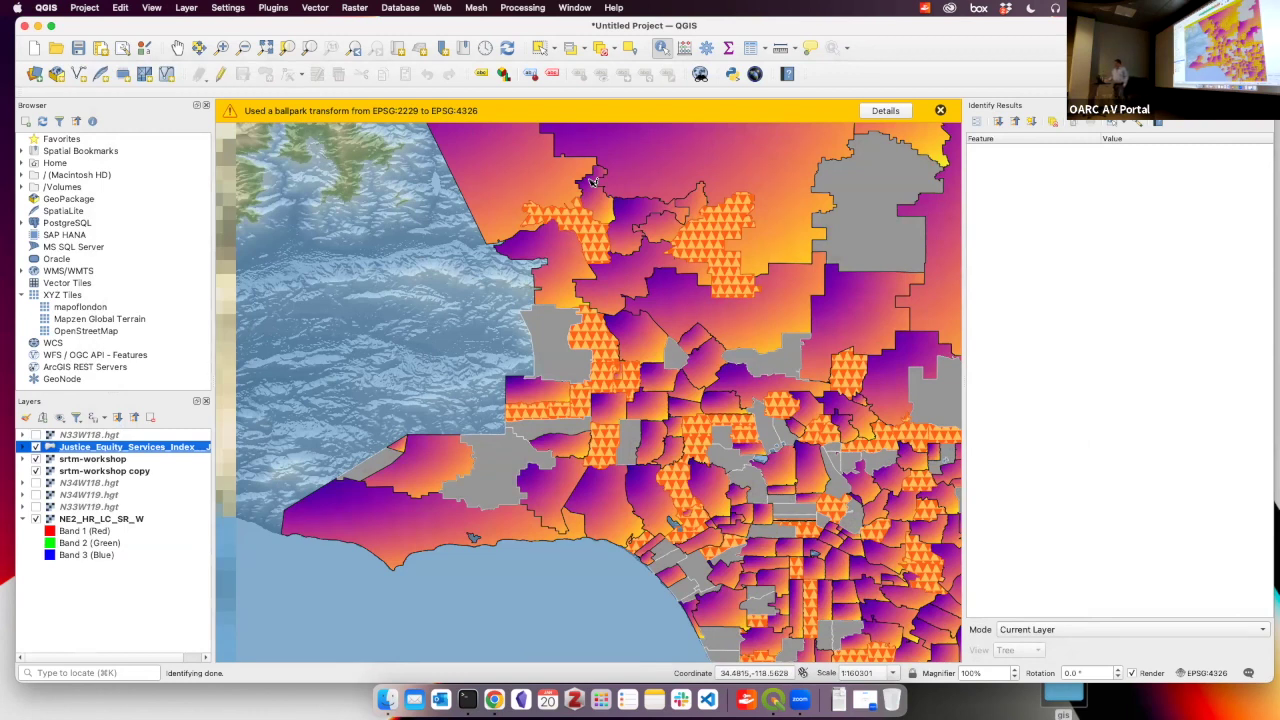
{"action": "left_click", "coordinate": [593, 181]}
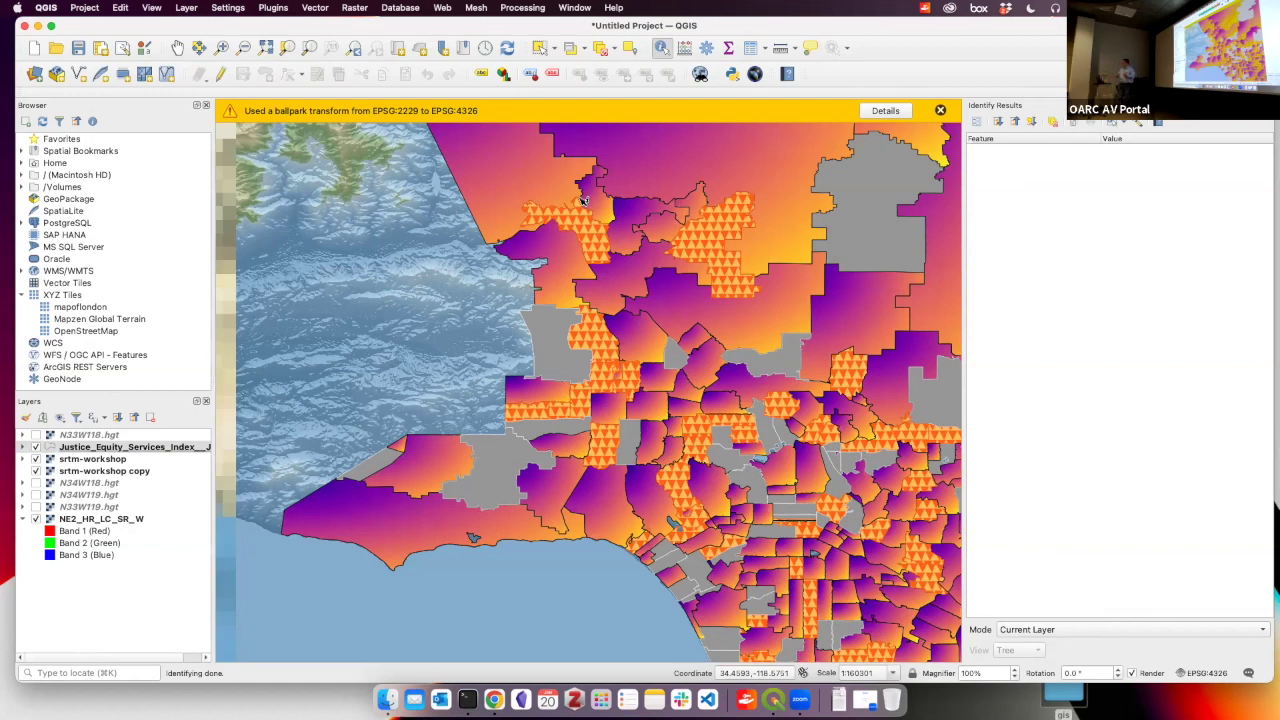
Filter the Justice Equity Services Index layer in the Query Builder to features where "housecateg" = 'Lowest', and view the filtered map
{"action": "double_click", "coordinate": [116, 451]}
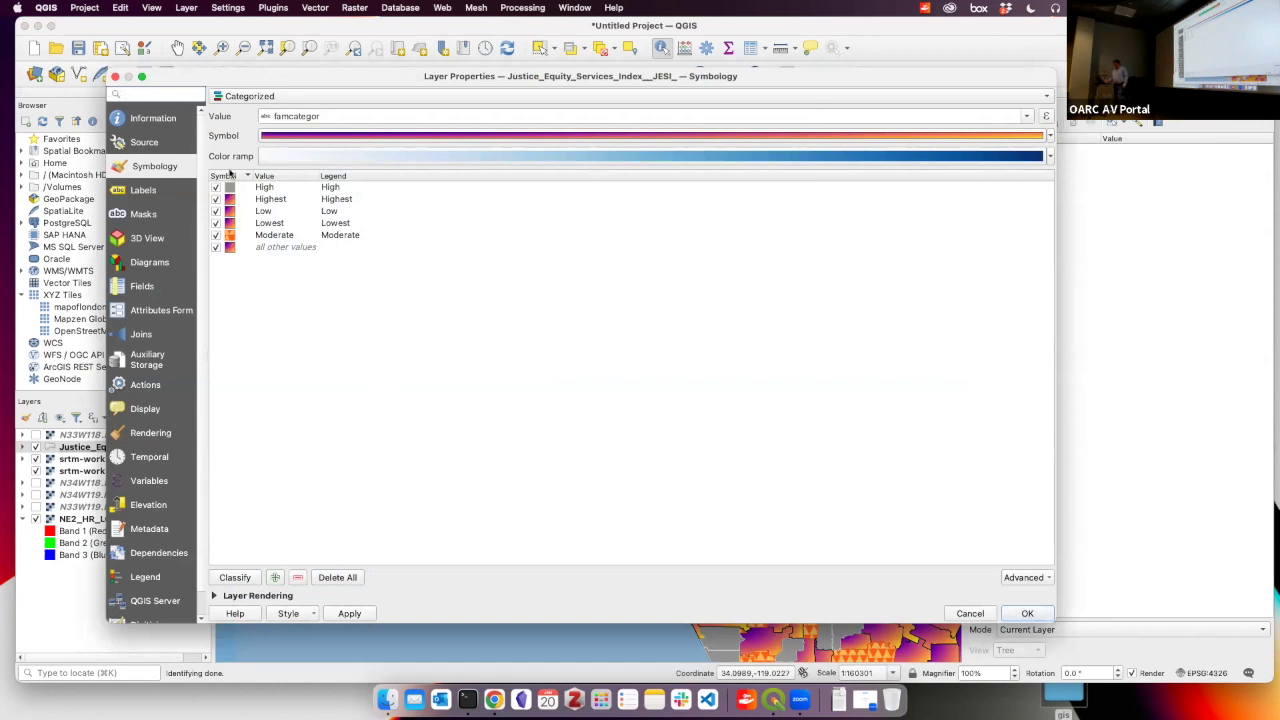
{"action": "left_click", "coordinate": [170, 146]}
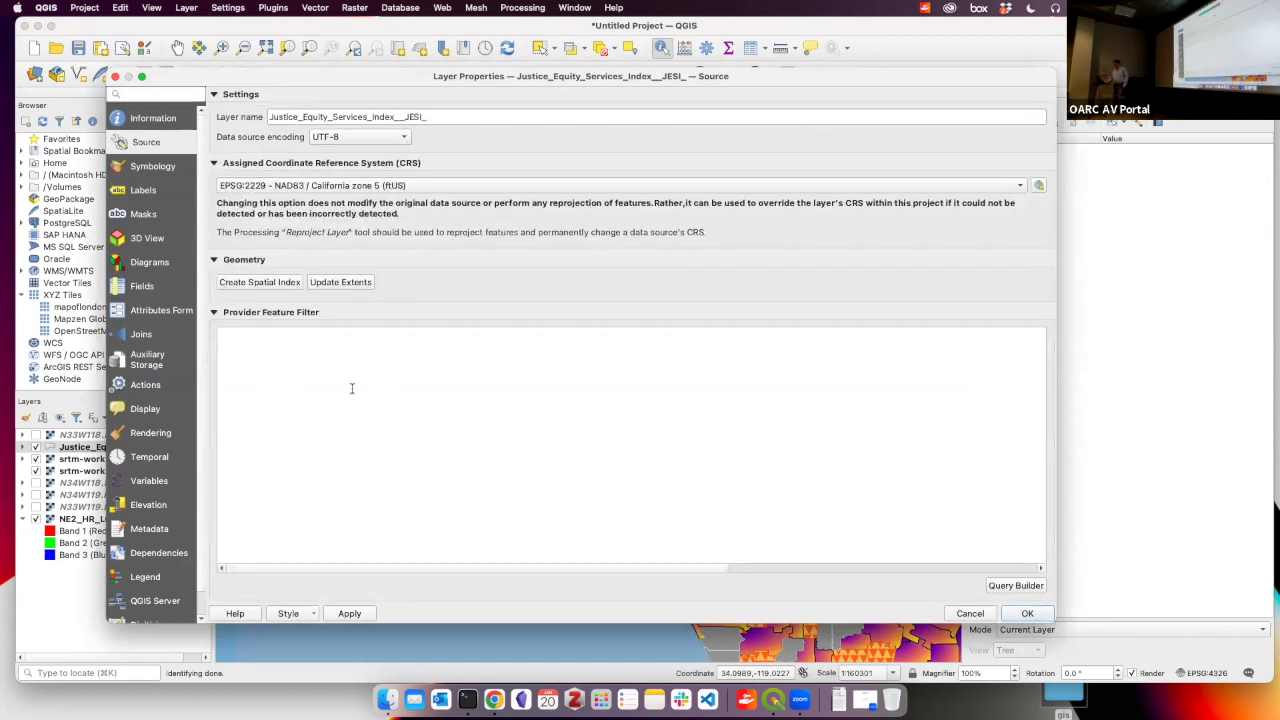
{"action": "left_click", "coordinate": [1022, 588]}
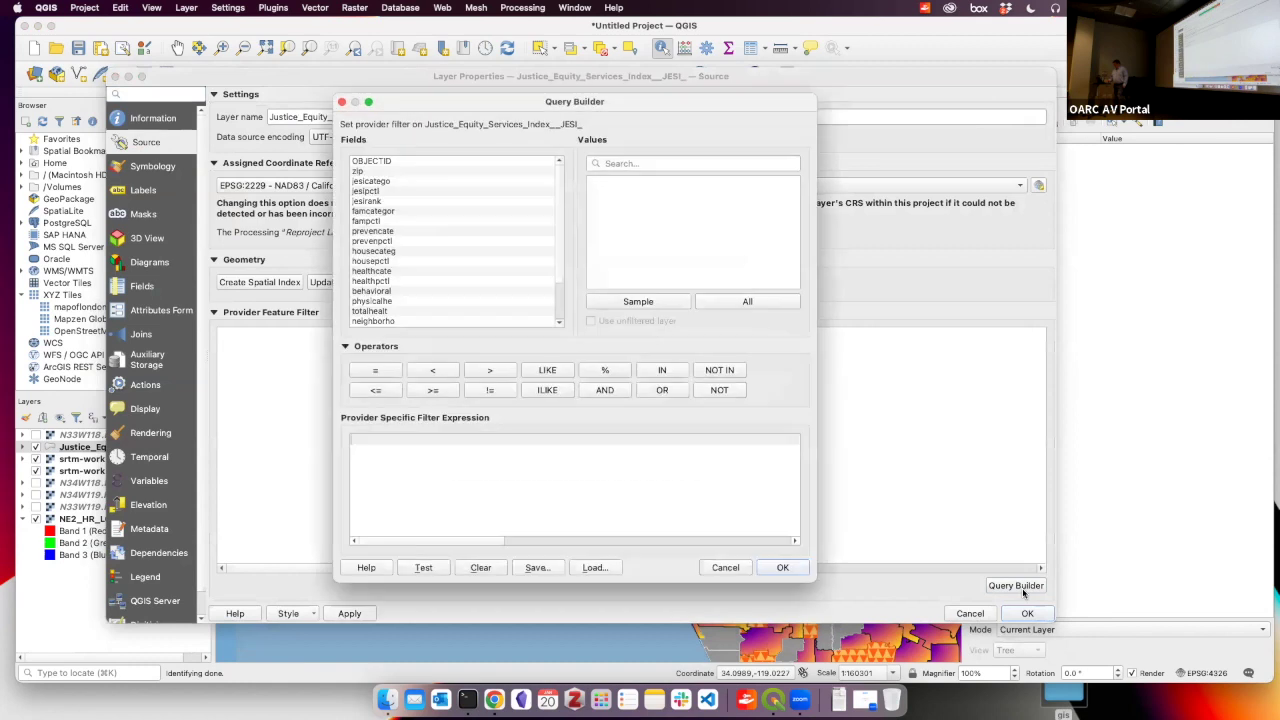
{"action": "double_click", "coordinate": [443, 253]}
{"action": "left_click", "coordinate": [750, 304]}
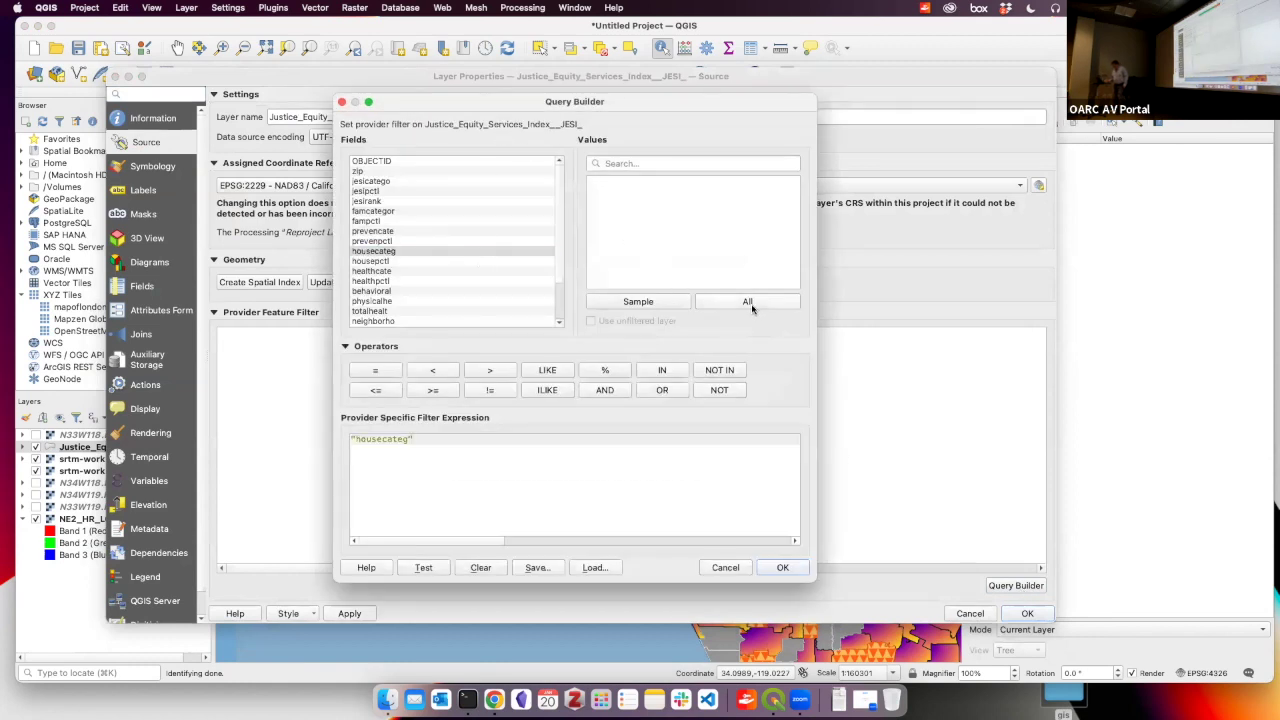
{"action": "left_click", "coordinate": [384, 372]}
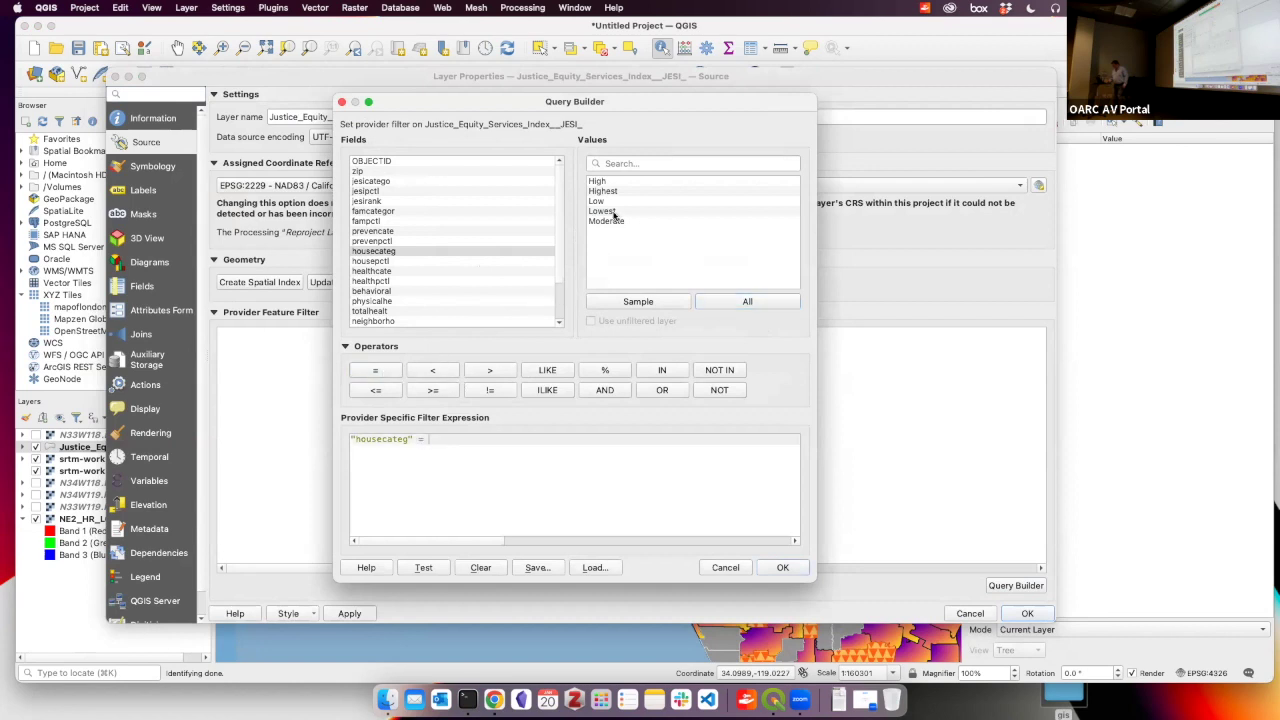
{"action": "double_click", "coordinate": [606, 211]}
{"action": "left_click", "coordinate": [781, 566]}
{"action": "left_click", "coordinate": [352, 612]}
{"action": "left_click", "coordinate": [1030, 614]}
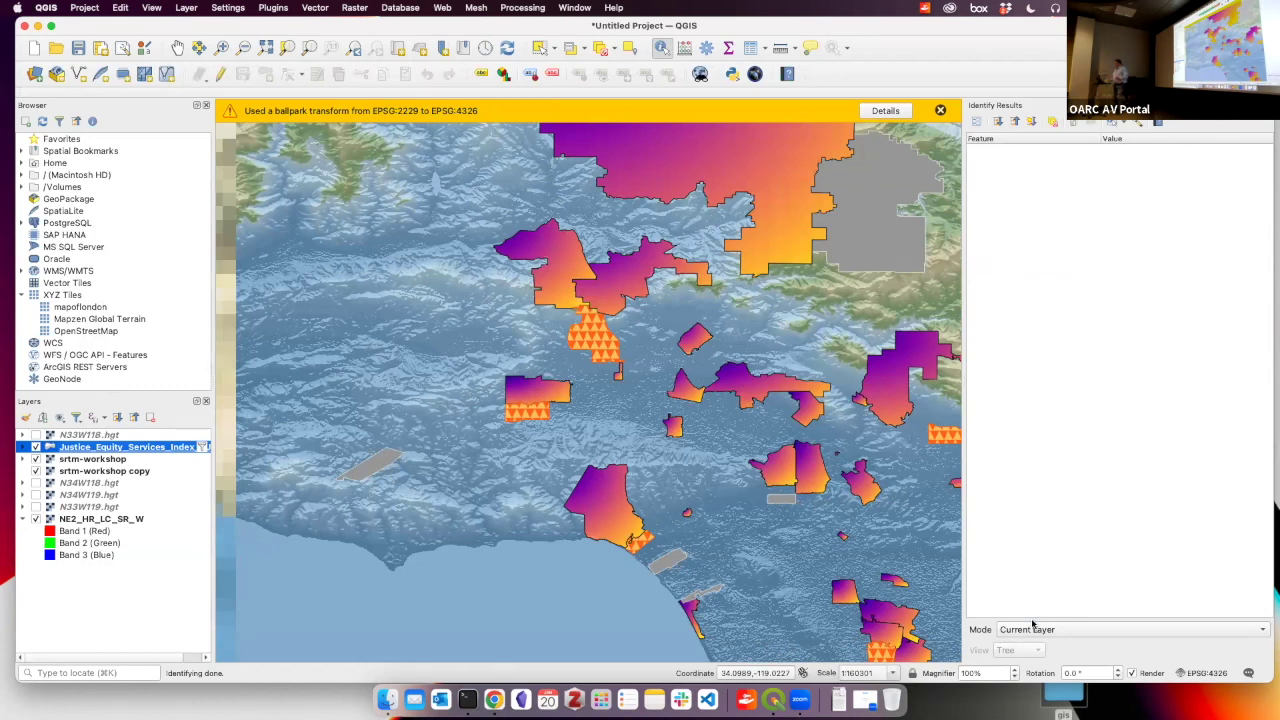
{"action": "scroll", "coordinate": [918, 515], "scroll_direction": "down", "scroll_amount": 2}
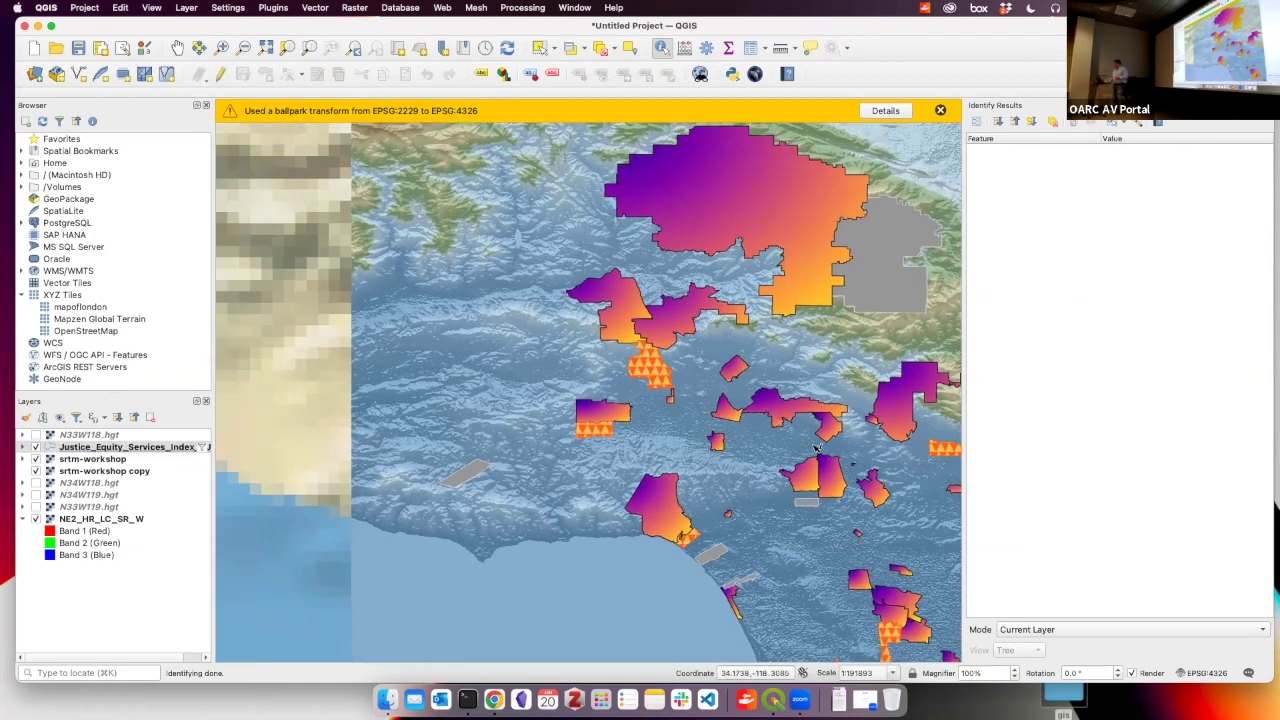
{"action": "scroll", "coordinate": [817, 449], "scroll_direction": "down", "scroll_amount": 2}
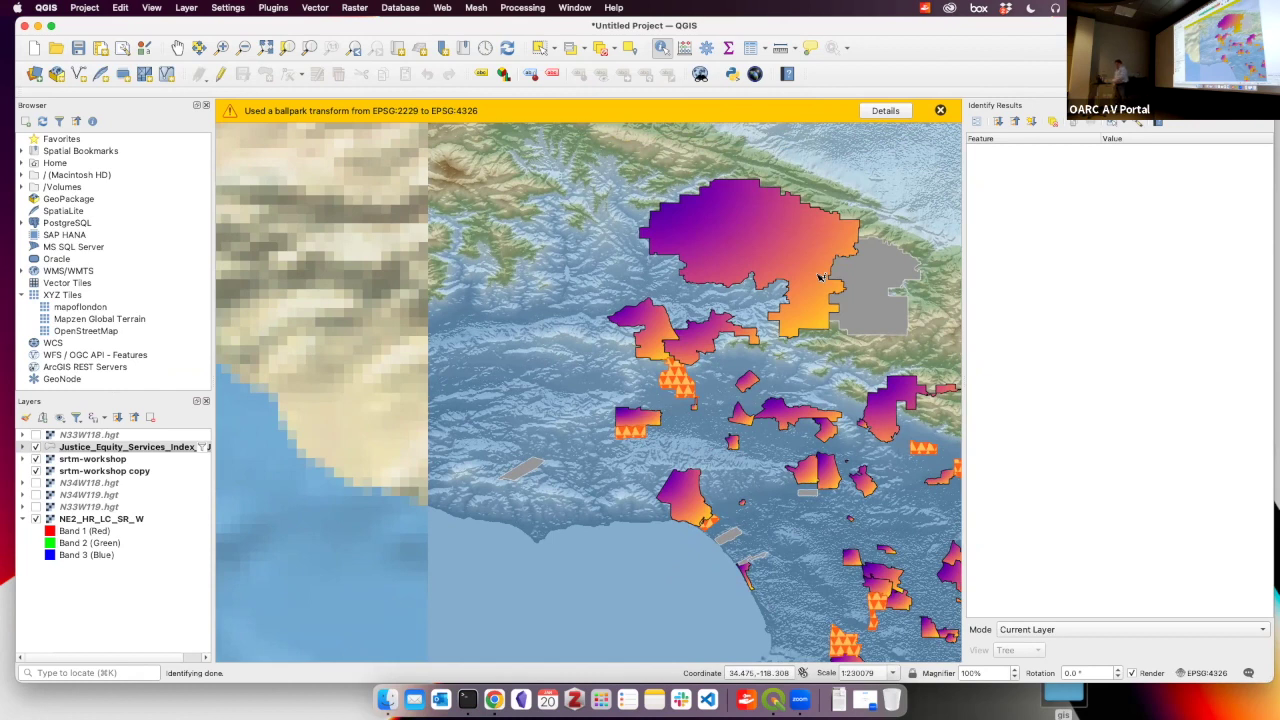
Switch to Finder and add Income_per_Capita_(census_tract).geojson from the gis folder to the QGIS project as a layer
{"action": "key", "text": "super+Tab"}
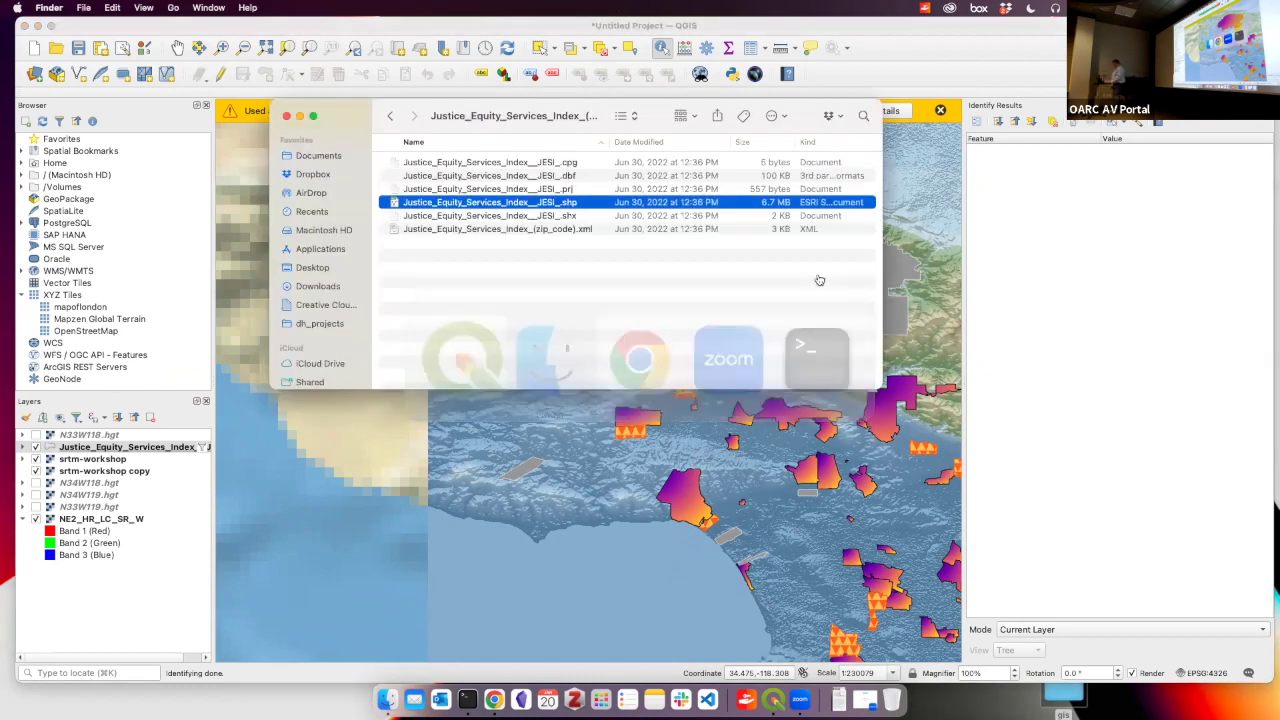
{"action": "left_click", "coordinate": [392, 117]}
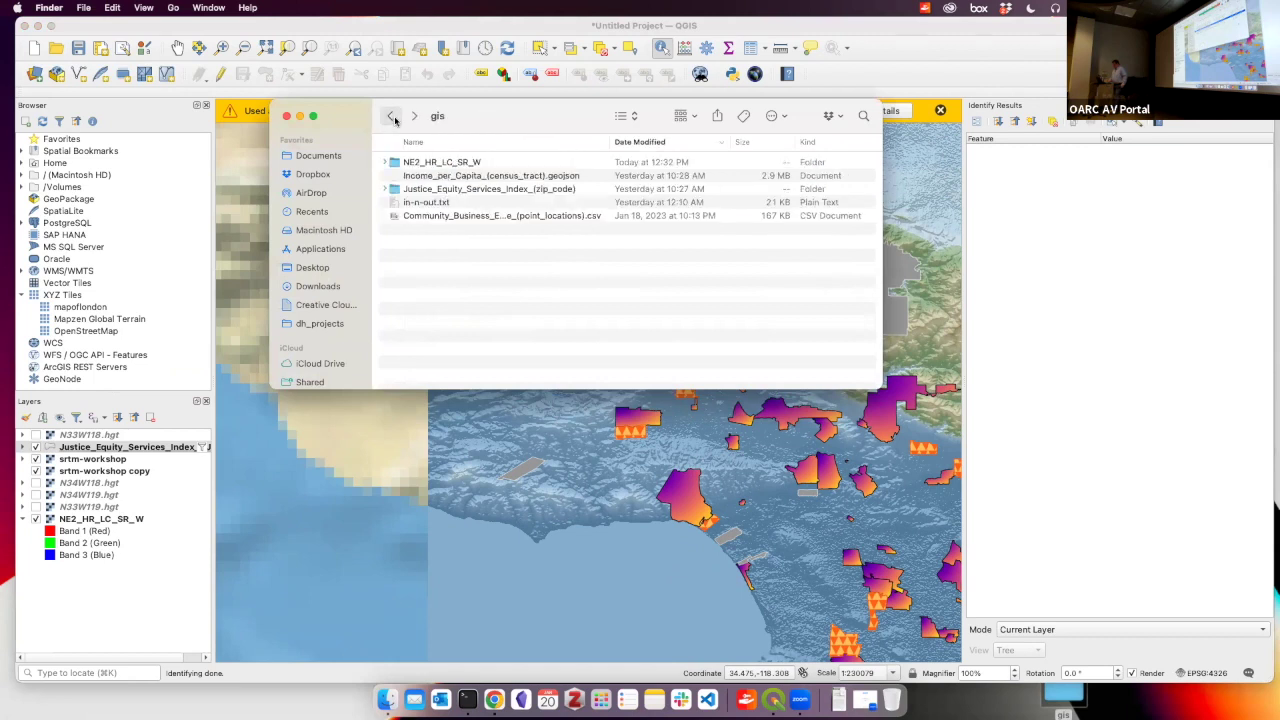
{"action": "left_click", "coordinate": [520, 178]}
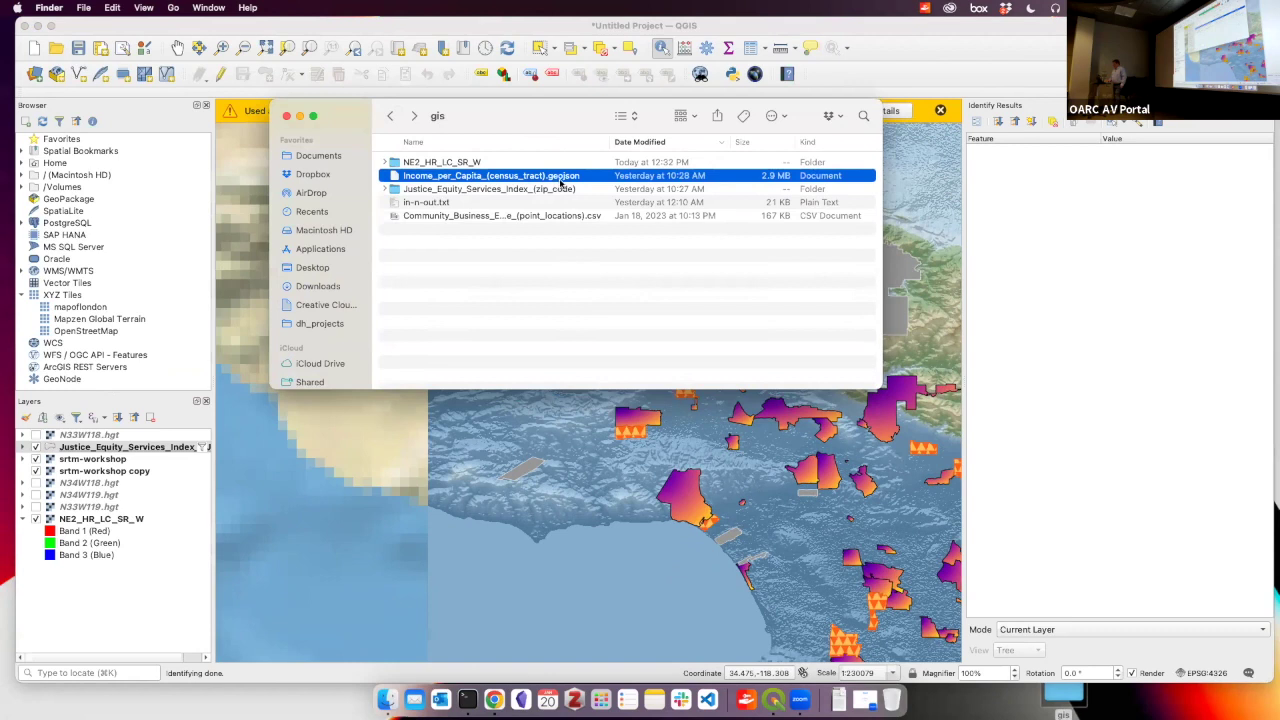
{"action": "left_click_drag", "start_coordinate": [565, 181], "coordinate": [139, 597]}
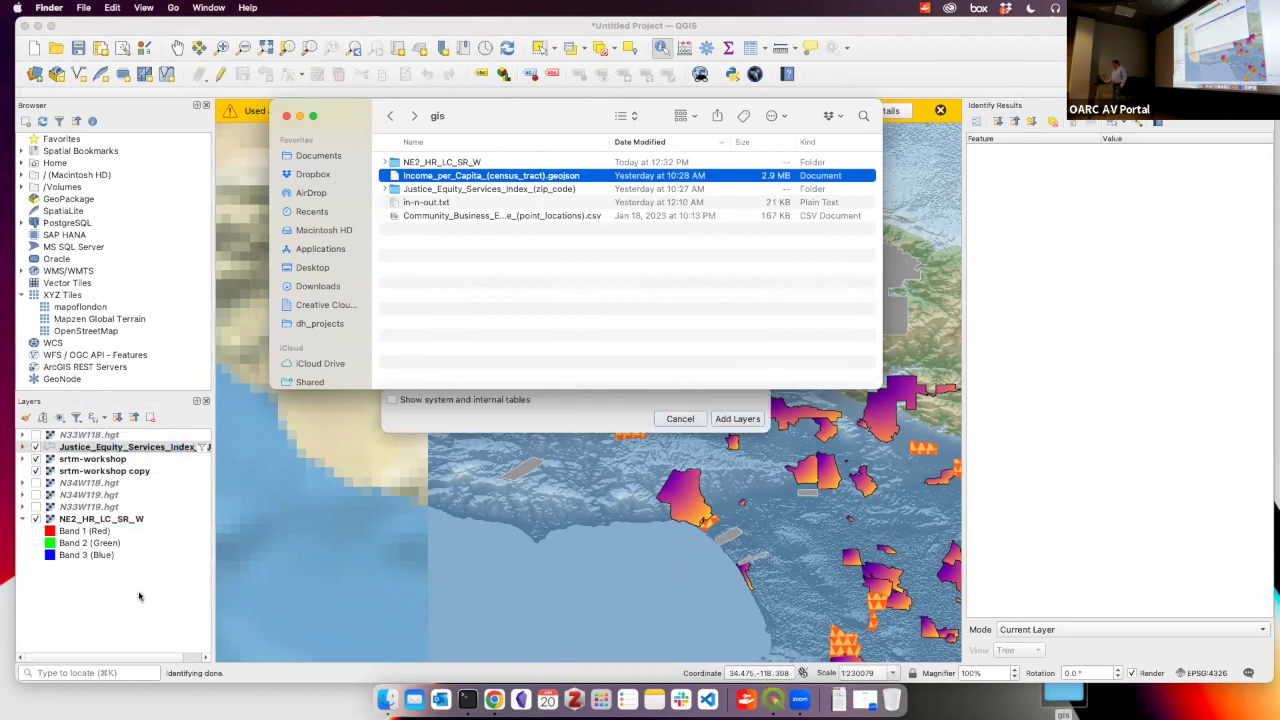
{"action": "left_click_drag", "start_coordinate": [478, 111], "coordinate": [712, 392]}
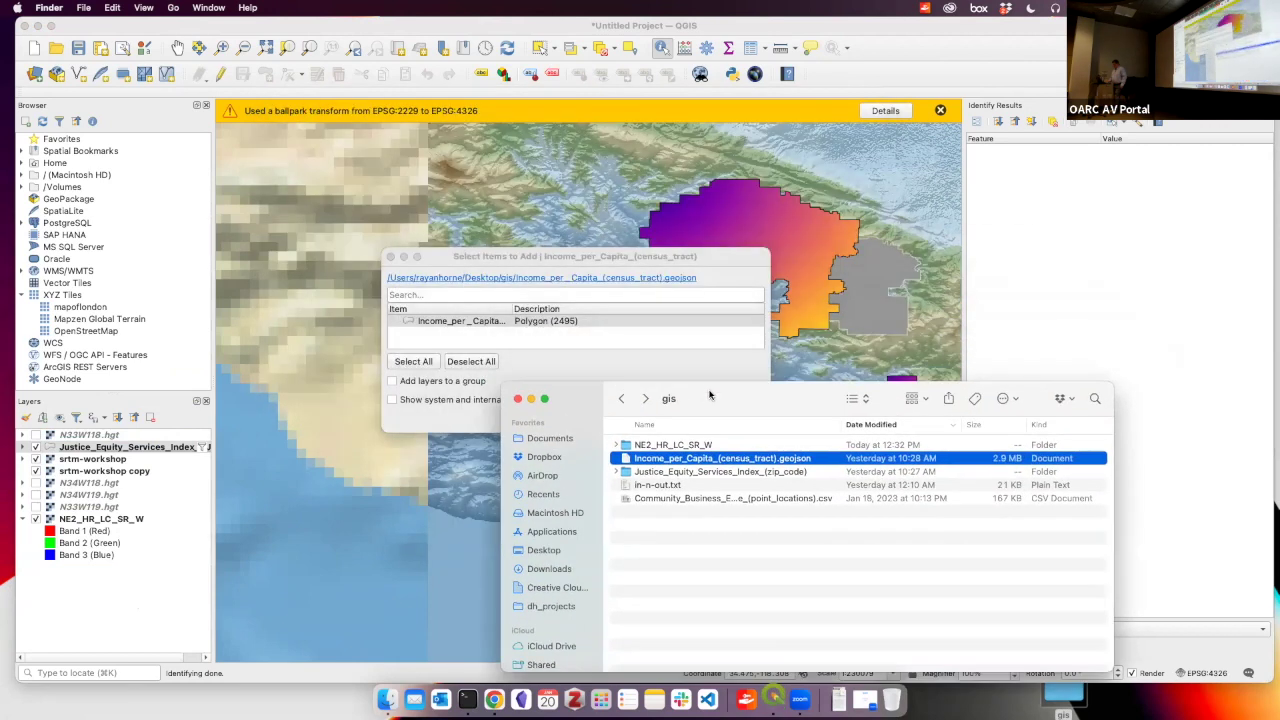
{"action": "left_click", "coordinate": [626, 261]}
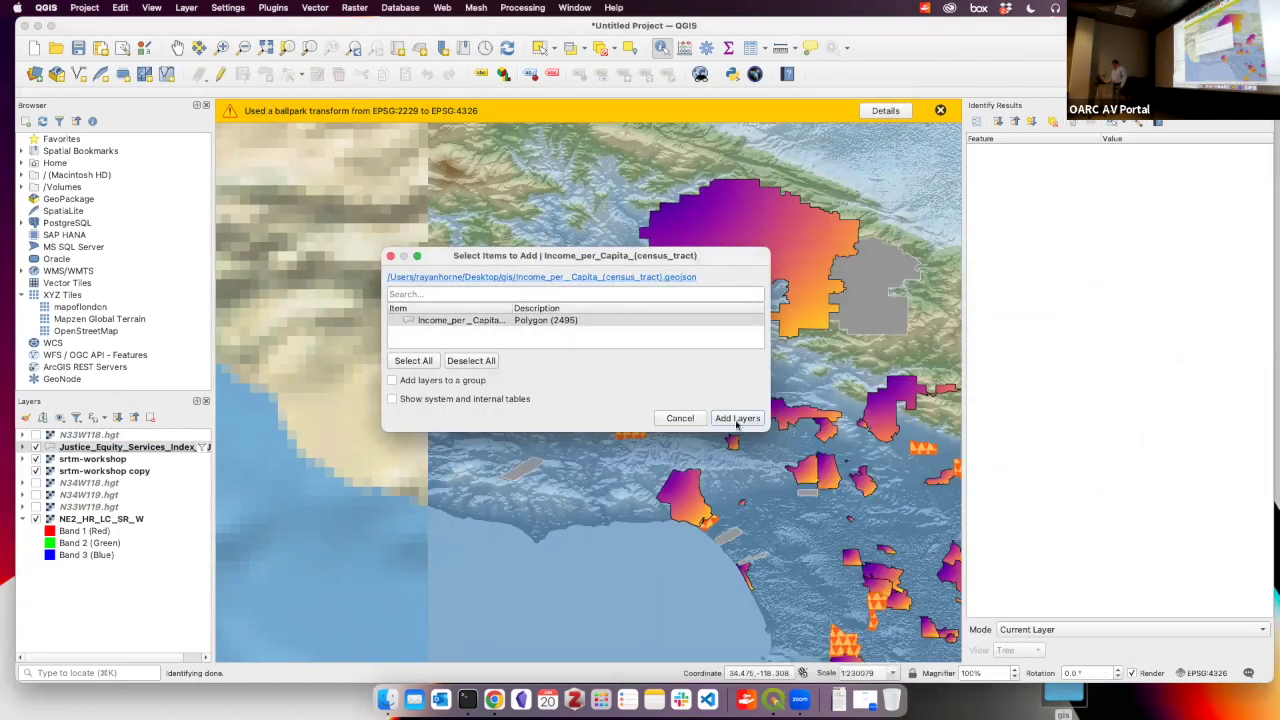
{"action": "left_click", "coordinate": [727, 424]}
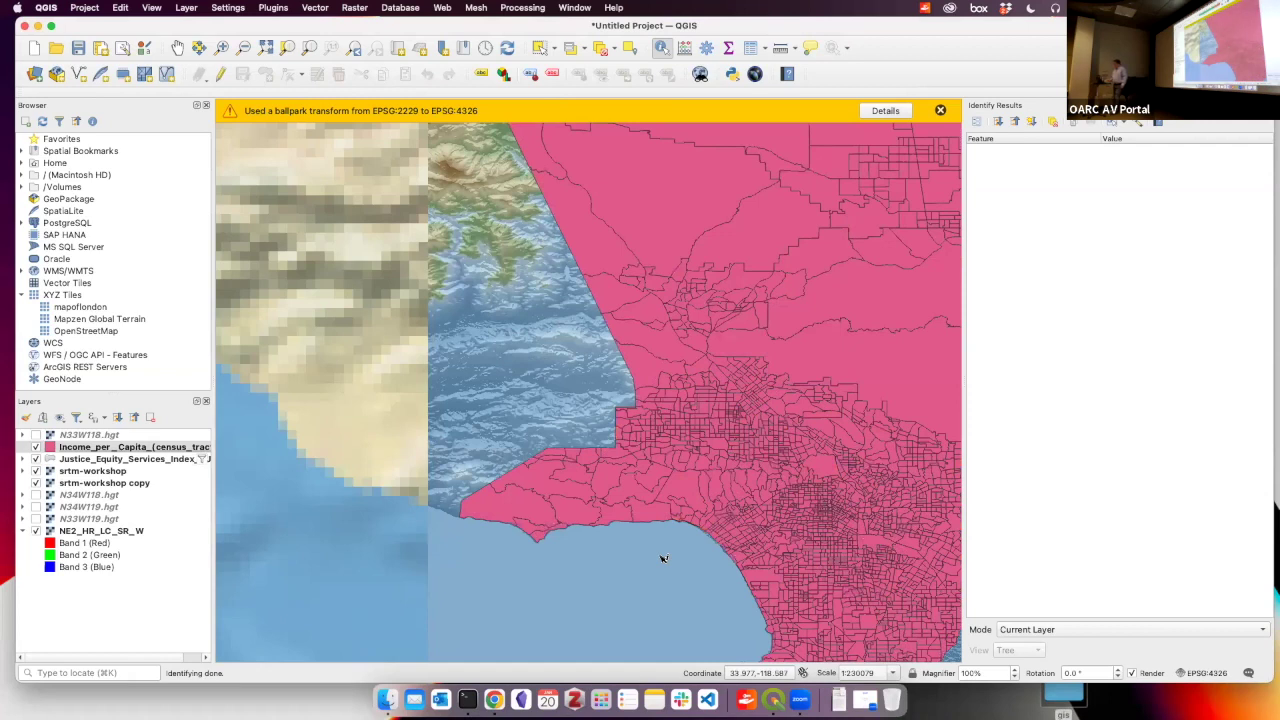
Identify a northern census tract and set the Income per Capita layer's symbology to Categorized by the income_percap field
{"action": "left_click", "coordinate": [660, 207]}
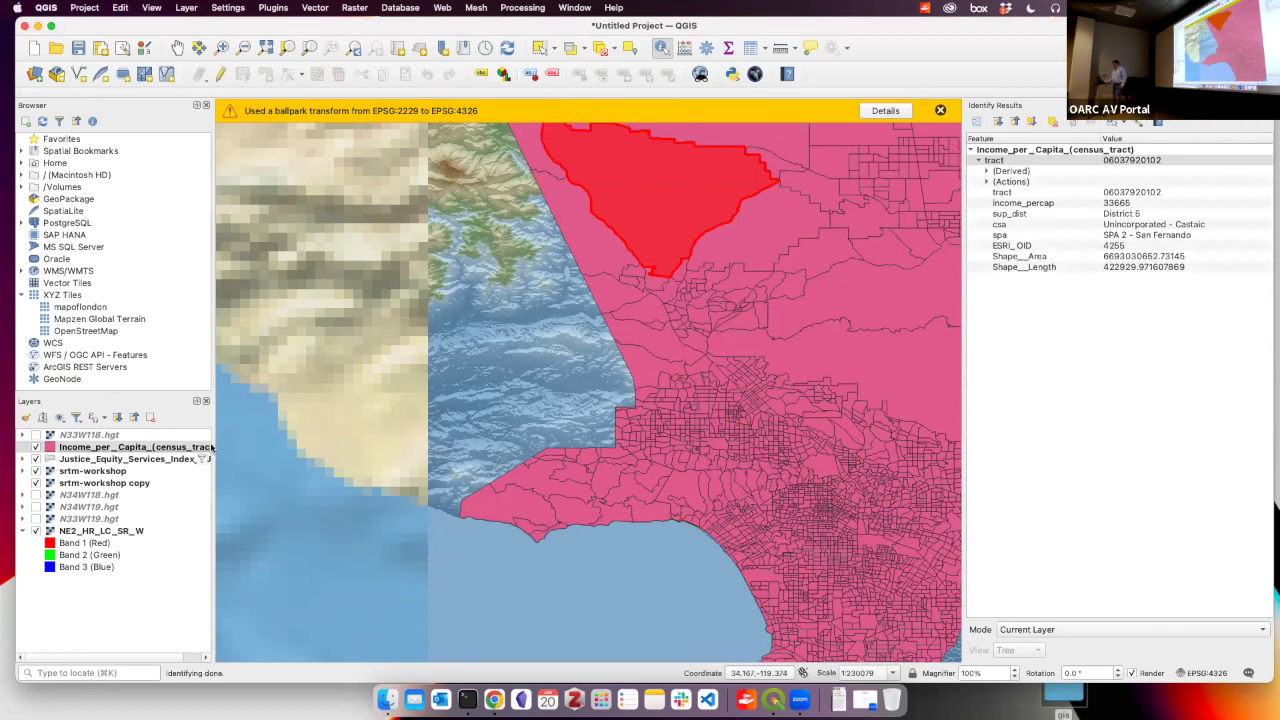
{"action": "right_click", "coordinate": [157, 447]}
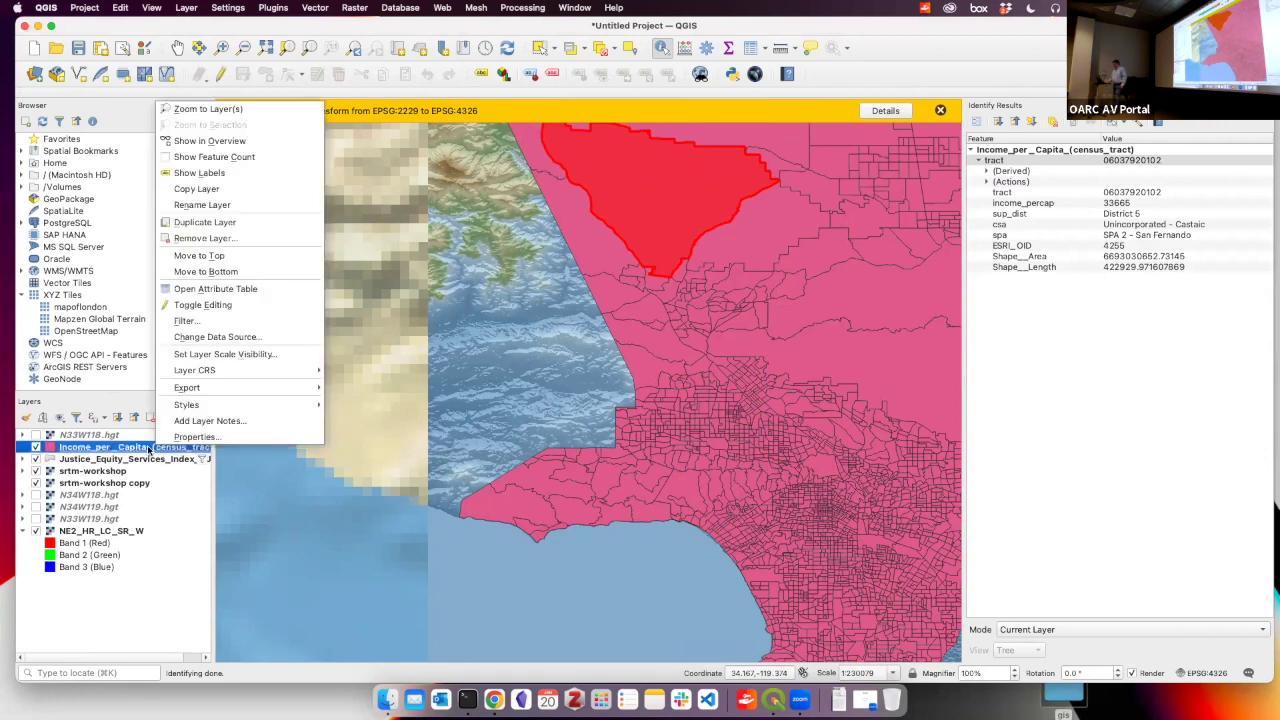
{"action": "left_click", "coordinate": [195, 437]}
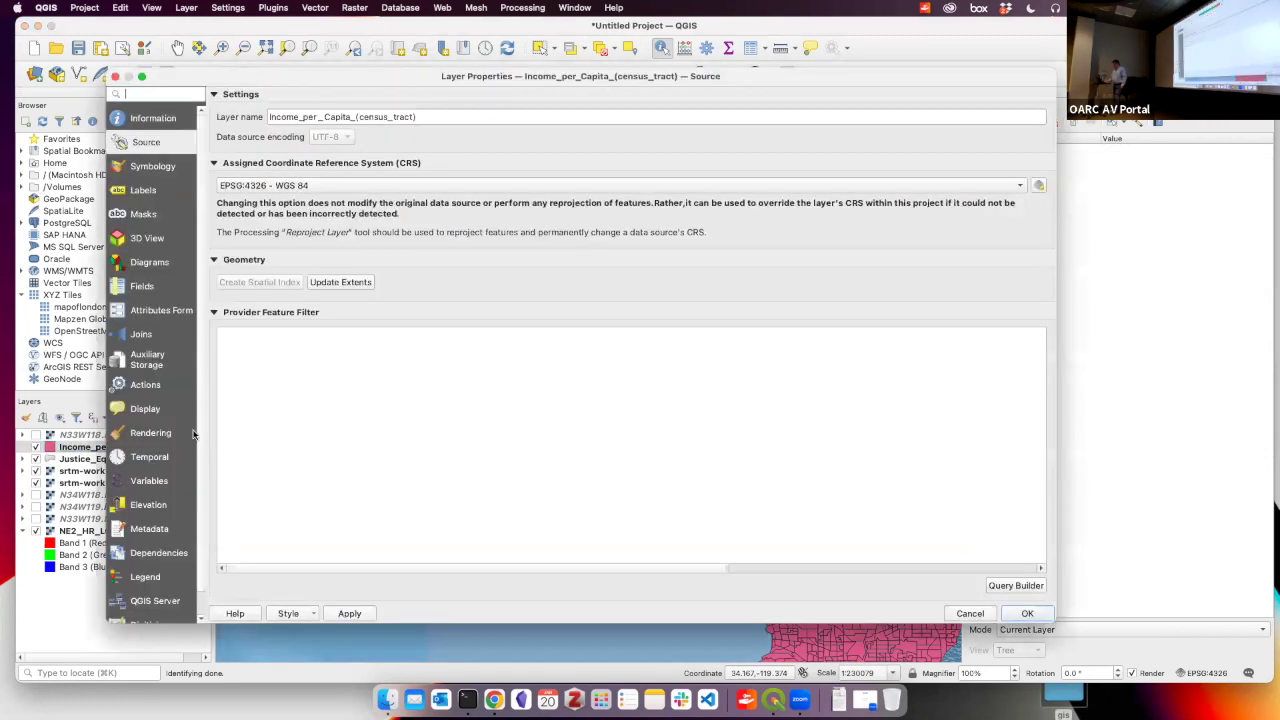
{"action": "left_click", "coordinate": [152, 166]}
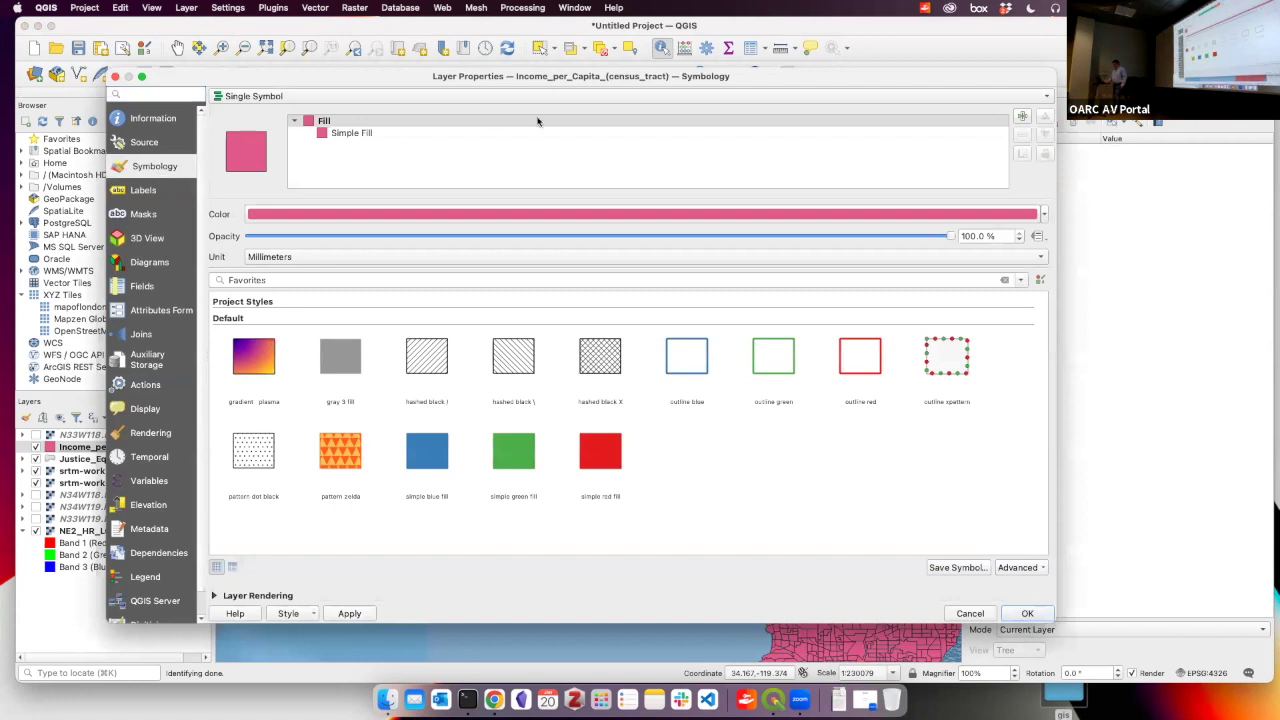
{"action": "left_click", "coordinate": [702, 103]}
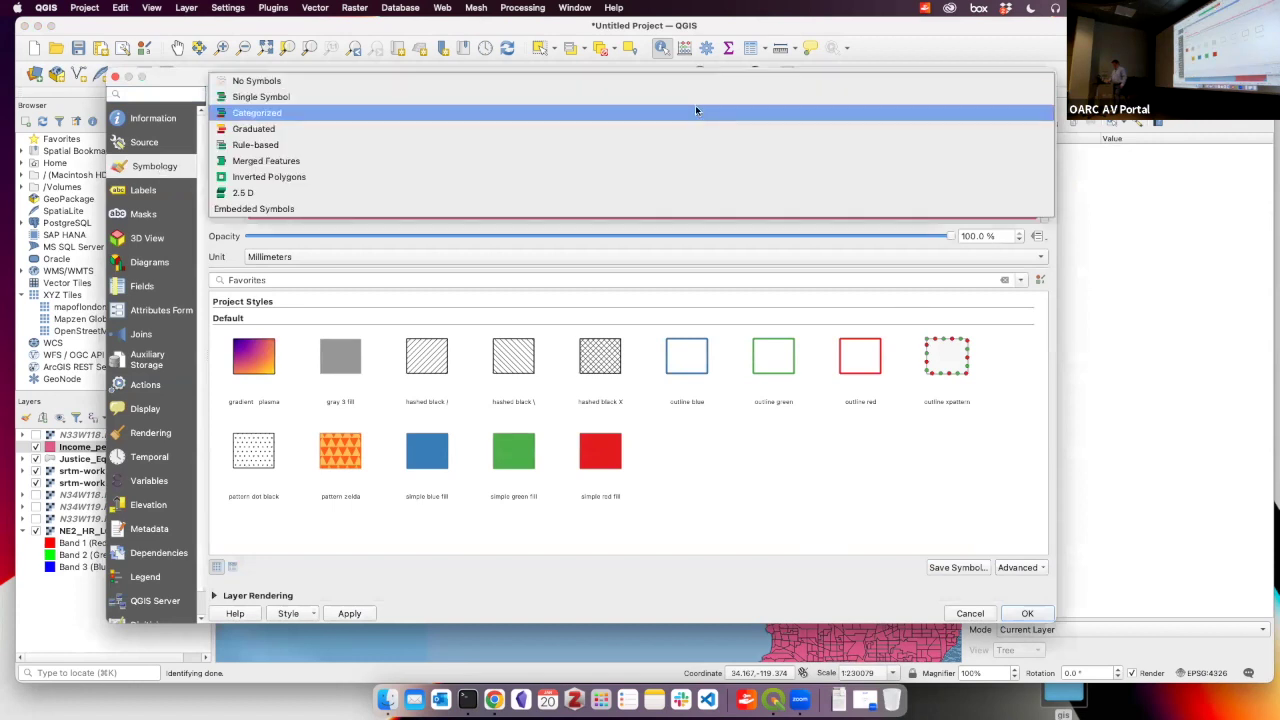
{"action": "left_click", "coordinate": [695, 112]}
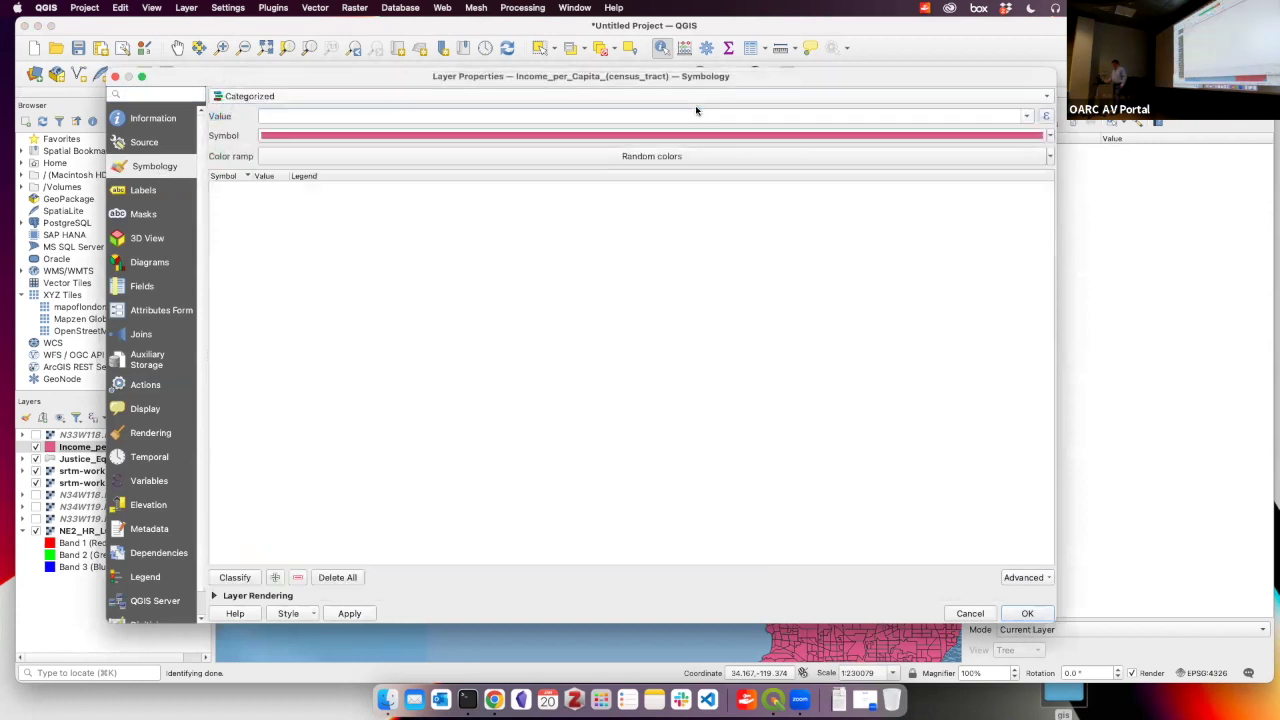
{"action": "left_click", "coordinate": [1026, 117]}
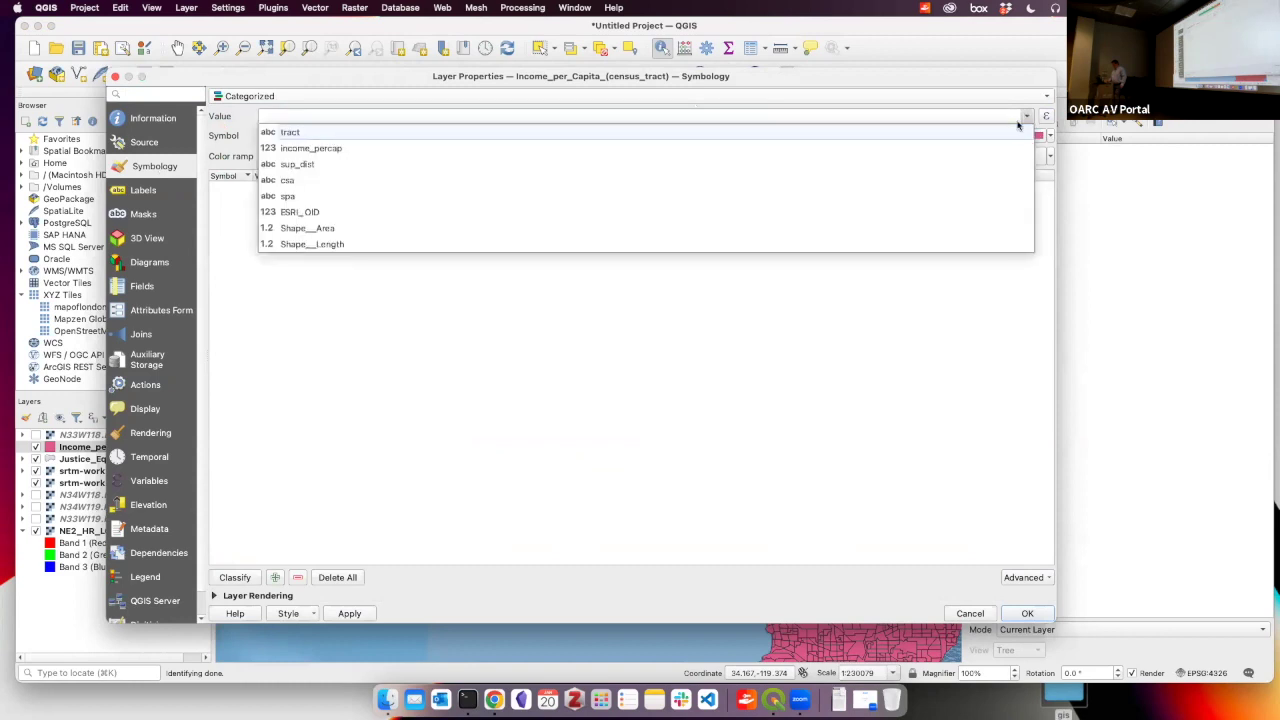
{"action": "left_click", "coordinate": [1003, 147]}
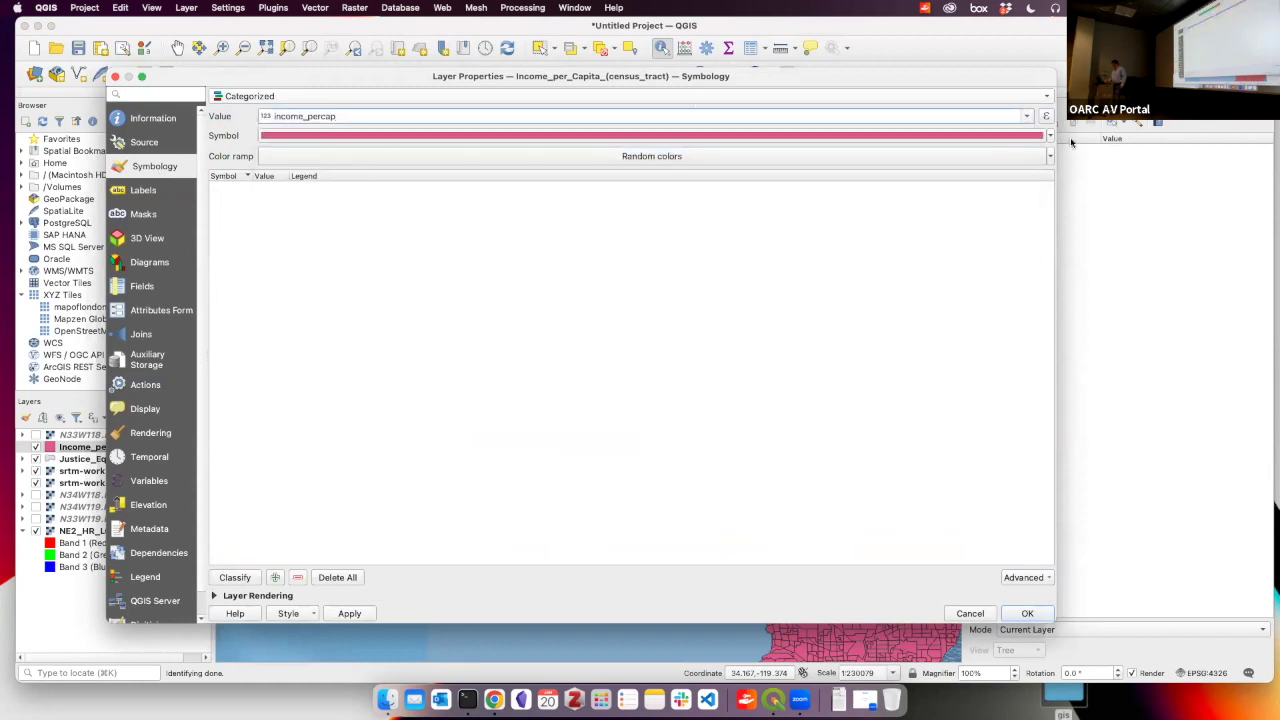
Classify the income_percap values with the Magma color ramp, accepting the high number of classes, and apply the layer styling
{"action": "left_click", "coordinate": [1049, 156]}
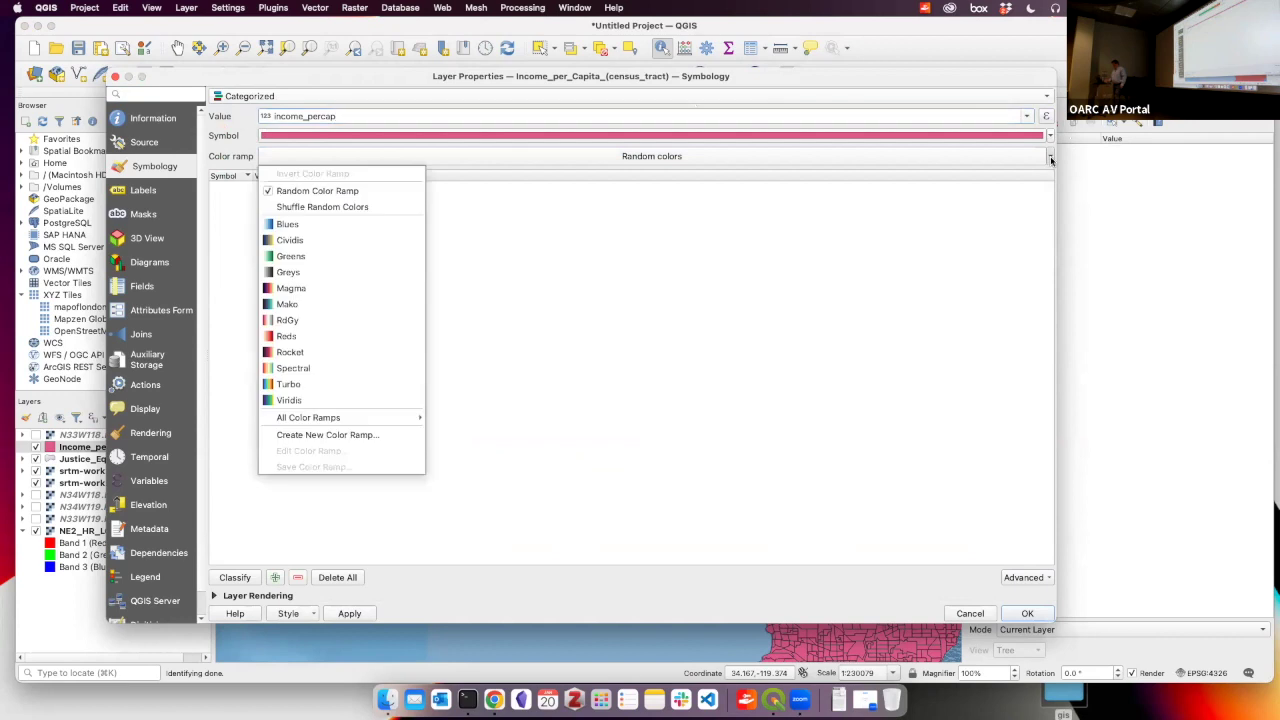
{"action": "left_click", "coordinate": [326, 287]}
{"action": "left_click", "coordinate": [232, 577]}
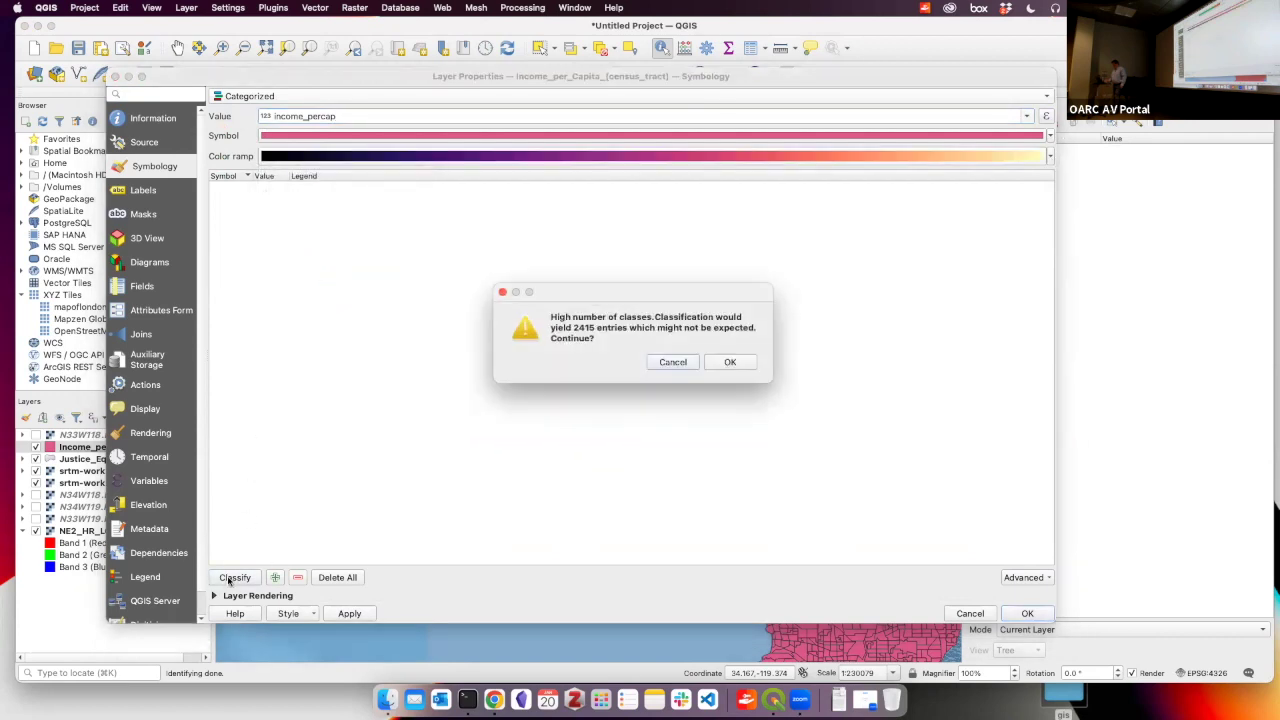
{"action": "left_click", "coordinate": [731, 366]}
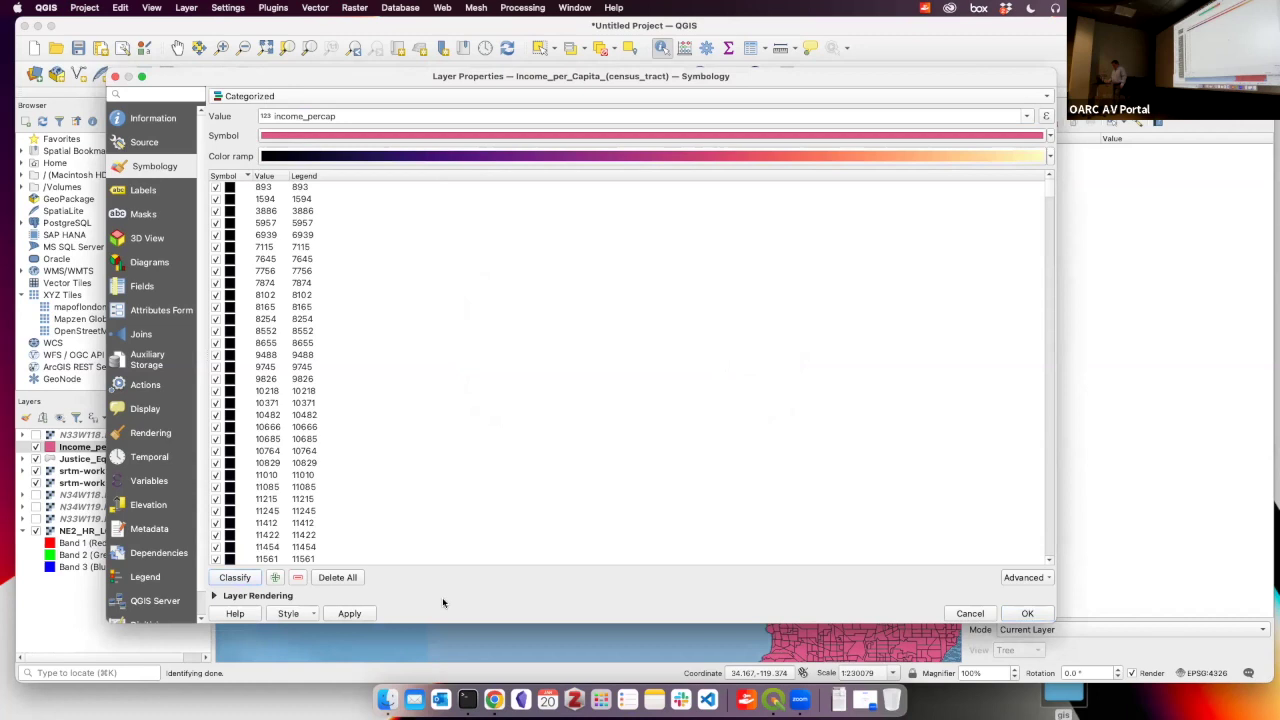
{"action": "left_click", "coordinate": [349, 613]}
{"action": "left_click", "coordinate": [1038, 615]}
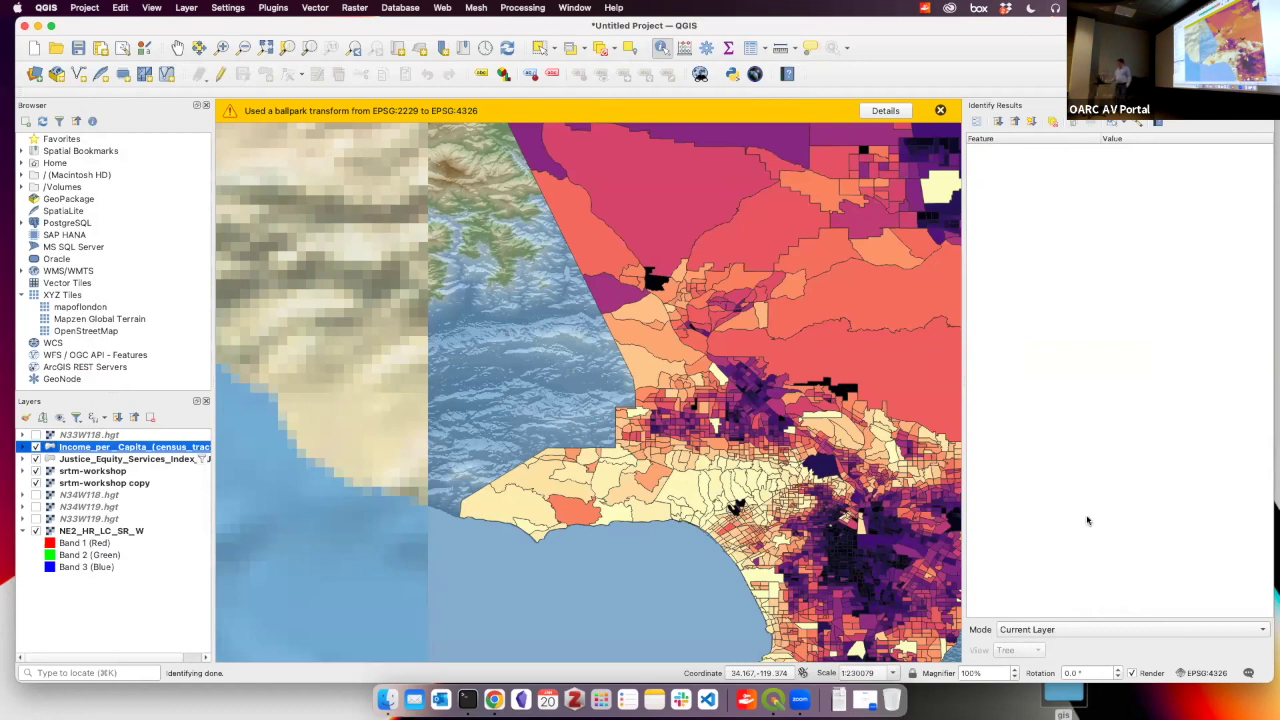
Switch to Finder, look for the Community Business Enterprise CSV in the gis folder with Mail hidden, and return to QGIS
{"action": "left_click", "coordinate": [408, 699]}
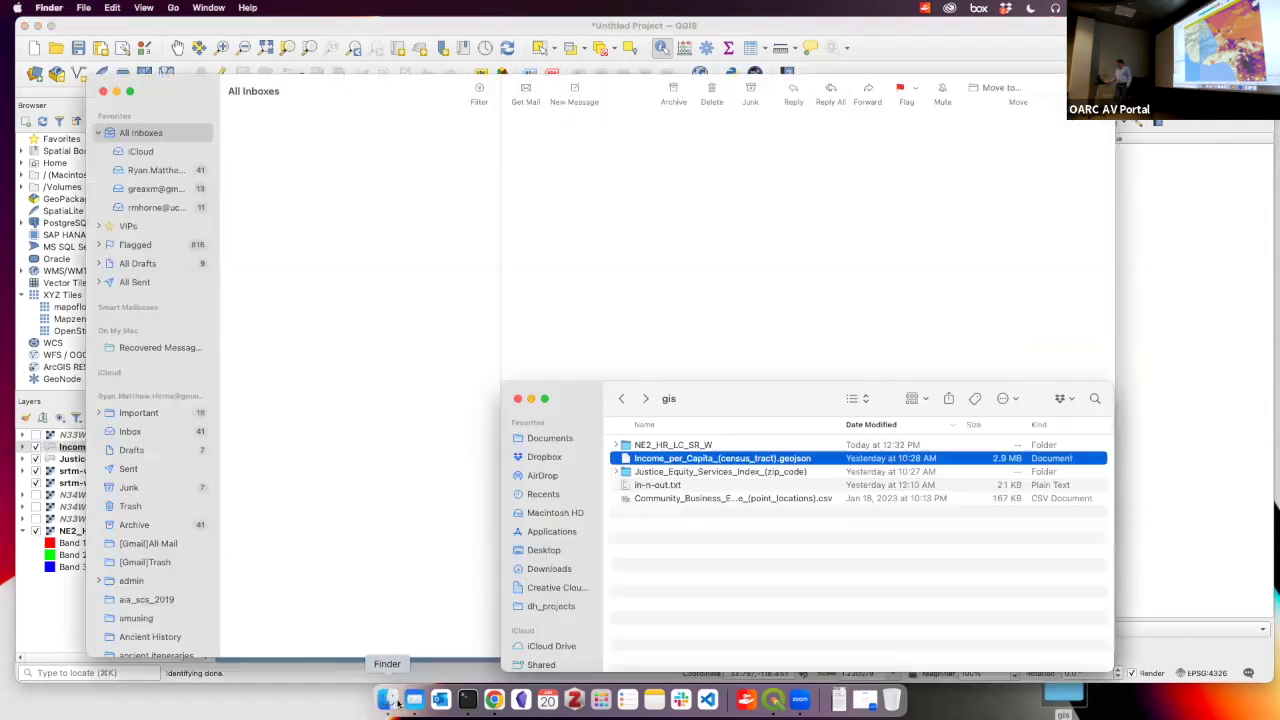
{"action": "right_click", "coordinate": [414, 699]}
{"action": "left_click", "coordinate": [420, 661]}
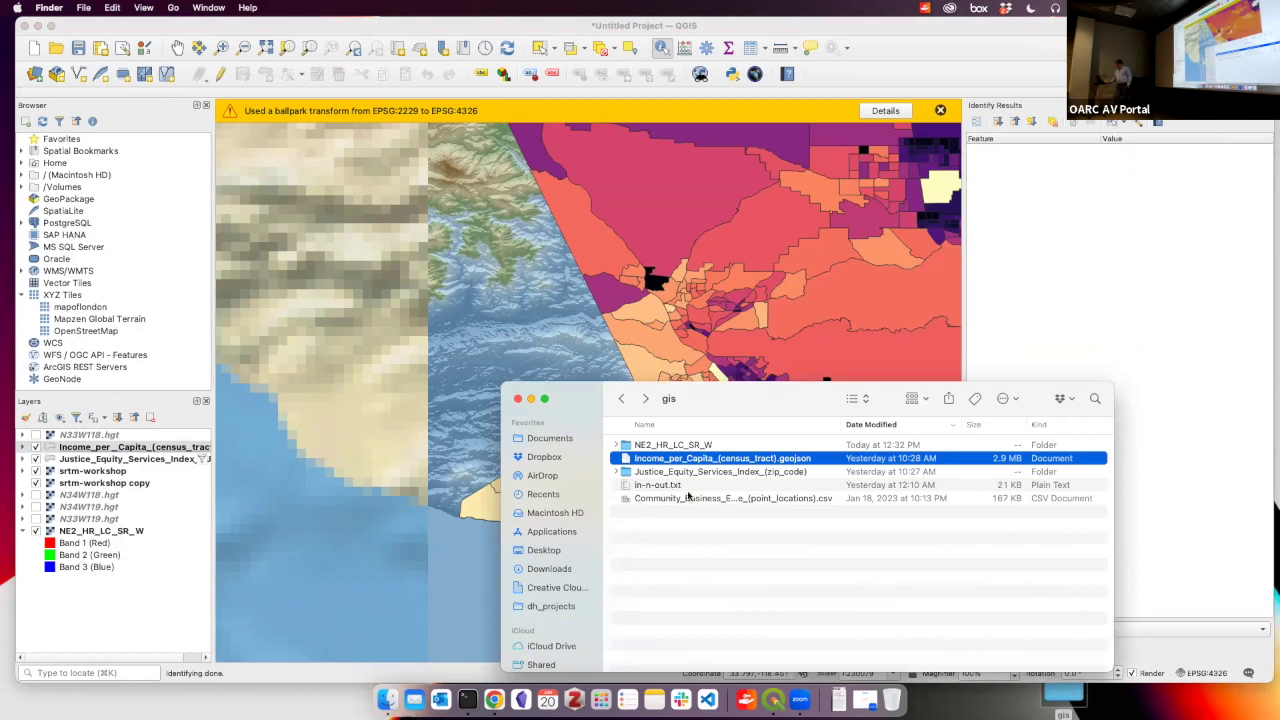
{"action": "left_click", "coordinate": [735, 508]}
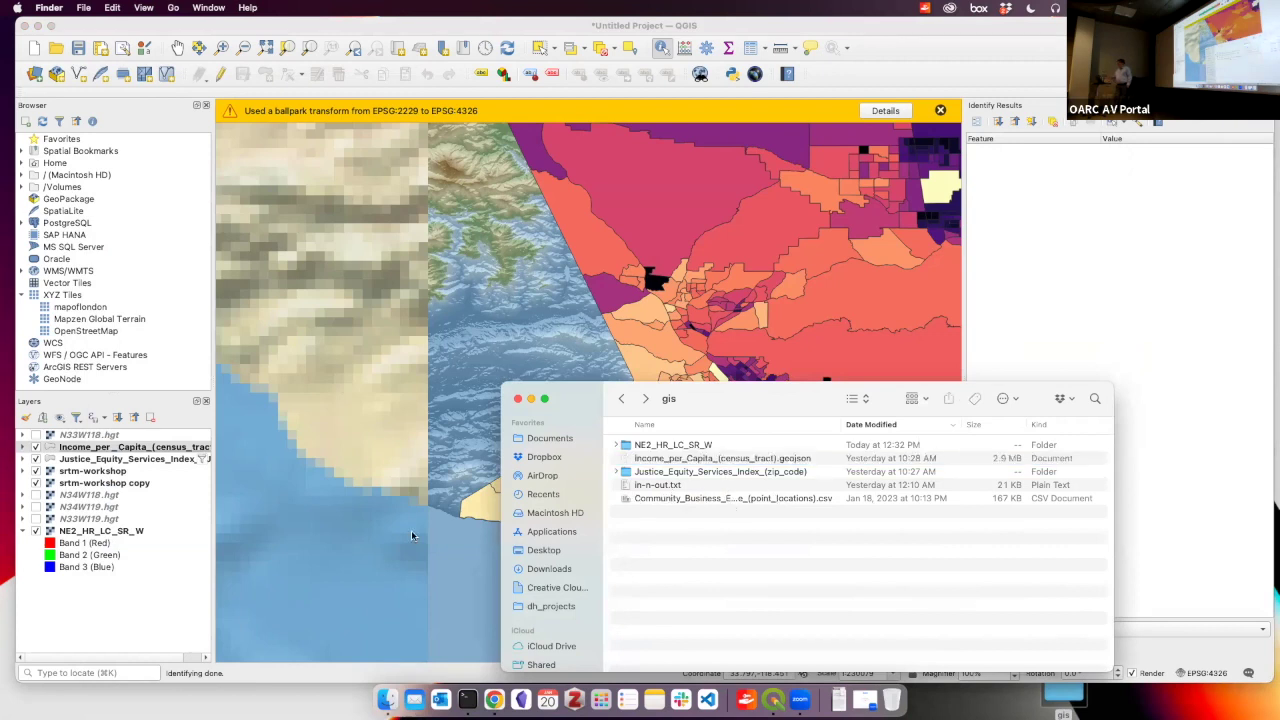
{"action": "left_click", "coordinate": [136, 34]}
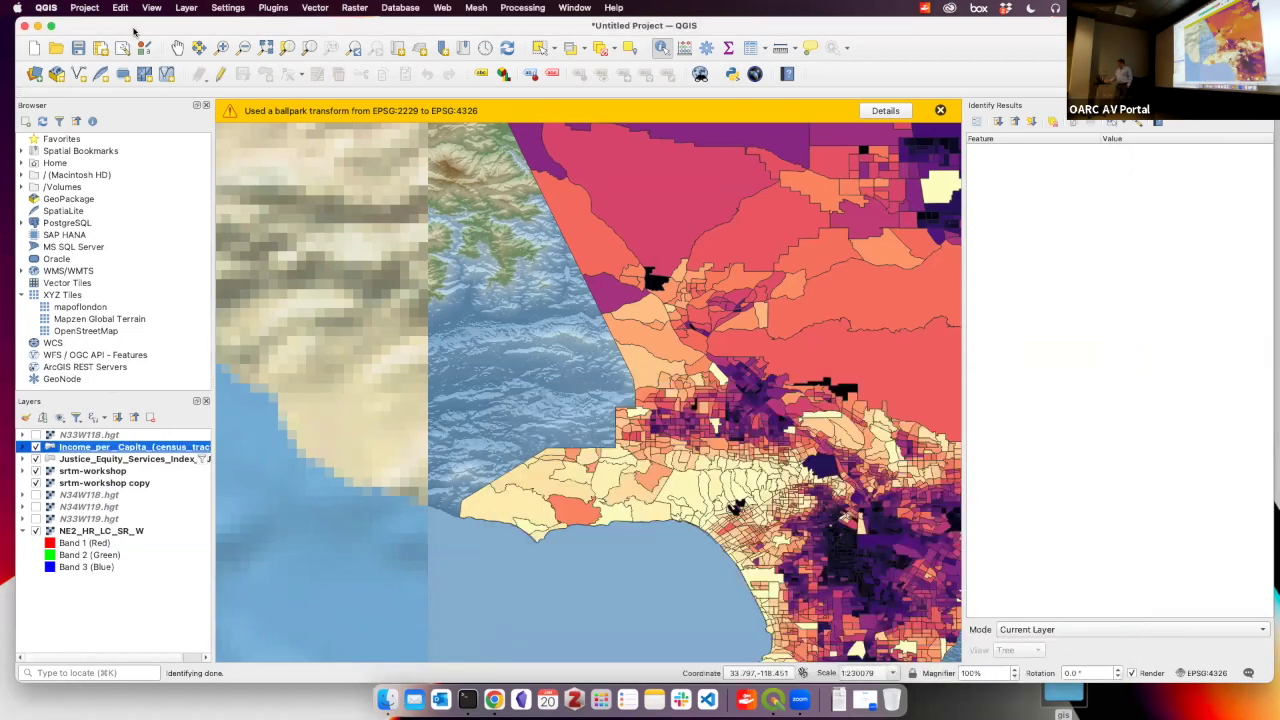
Add Community_Business_Enterprise_(point_locations).csv from the gis folder as an EPSG:2229 delimited text point layer, and view it with the income layer briefly hidden
{"action": "left_click", "coordinate": [180, 8]}
{"action": "mouse_move", "coordinate": [190, 57]}
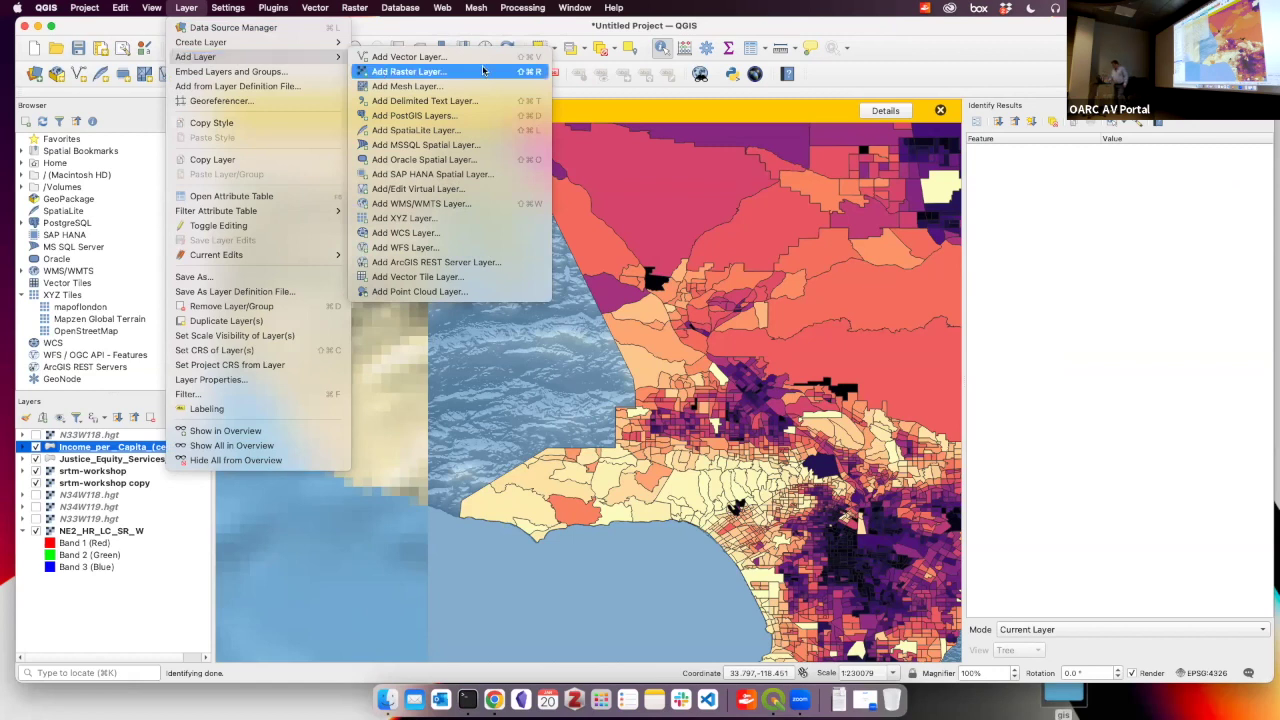
{"action": "left_click", "coordinate": [476, 100]}
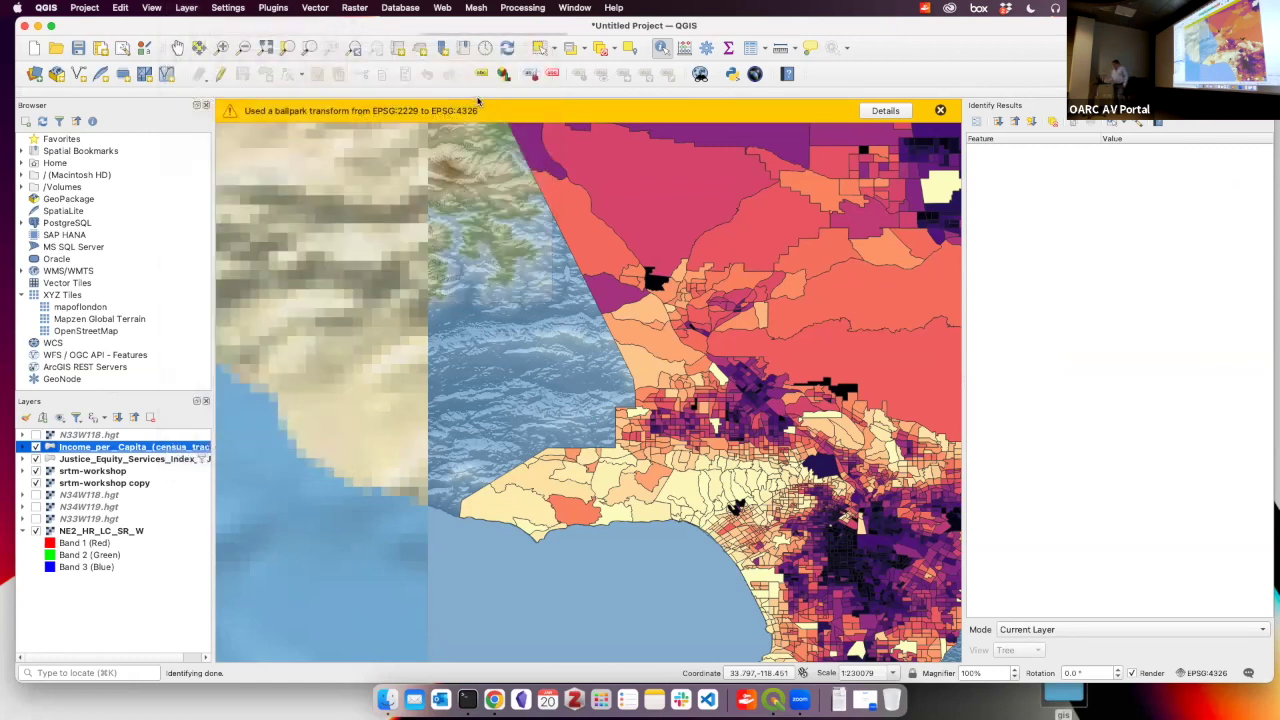
{"action": "left_click", "coordinate": [927, 234]}
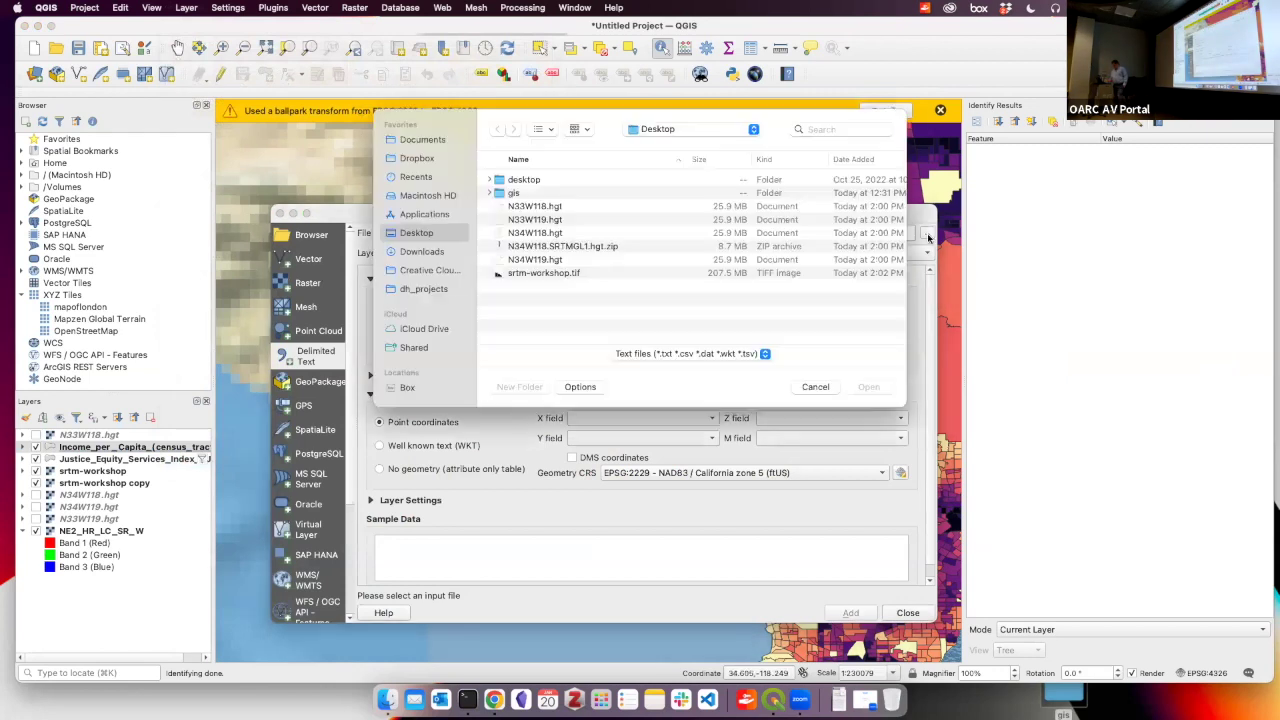
{"action": "double_click", "coordinate": [506, 194]}
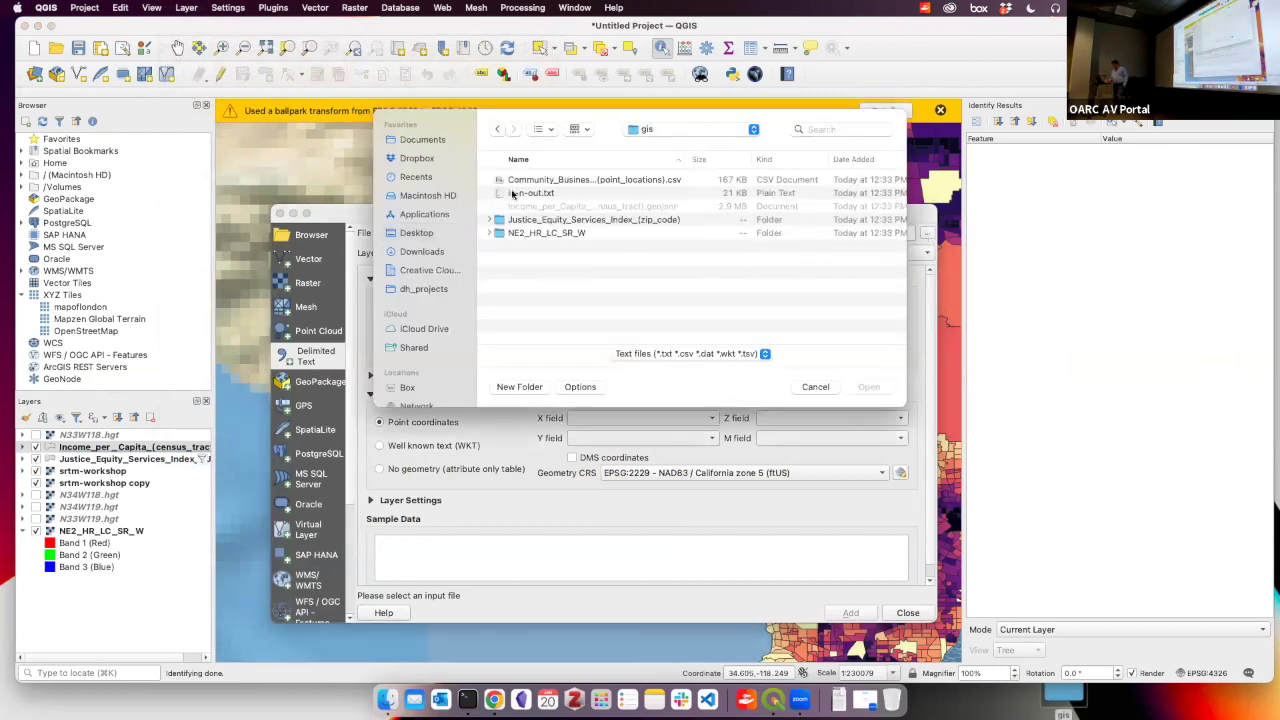
{"action": "double_click", "coordinate": [637, 181]}
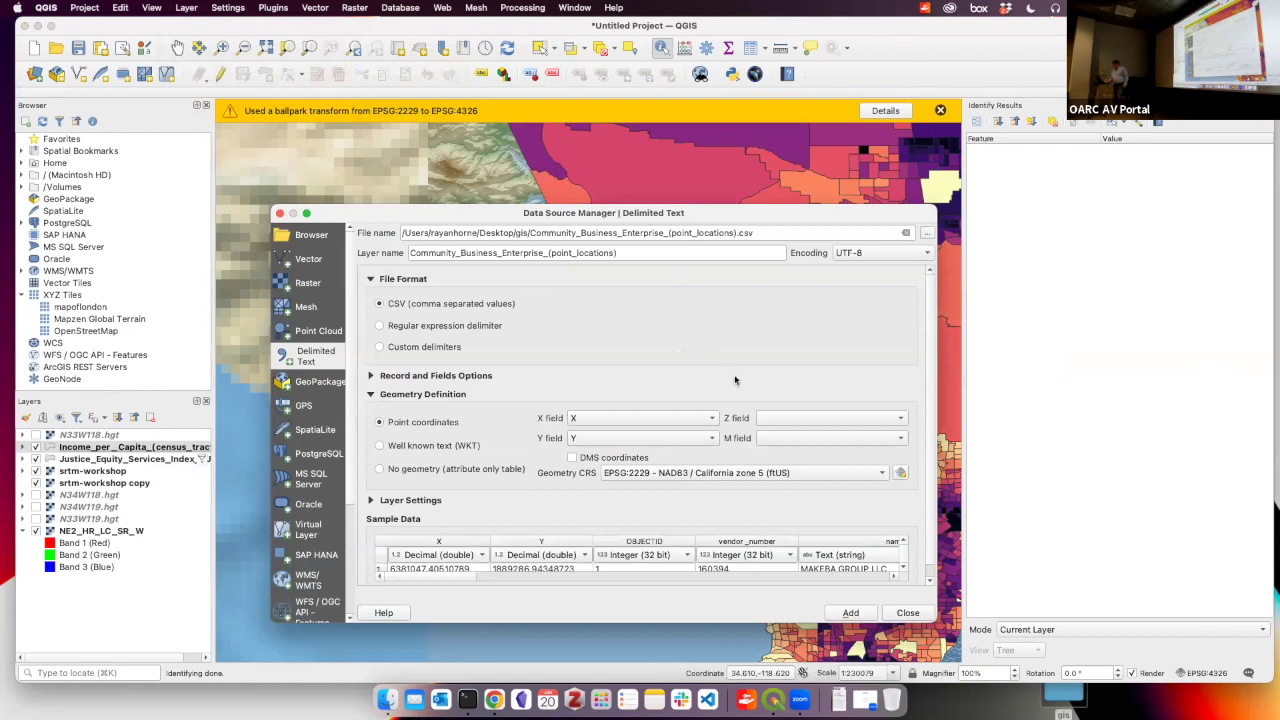
{"action": "scroll", "coordinate": [931, 321], "scroll_direction": "down", "scroll_amount": 1}
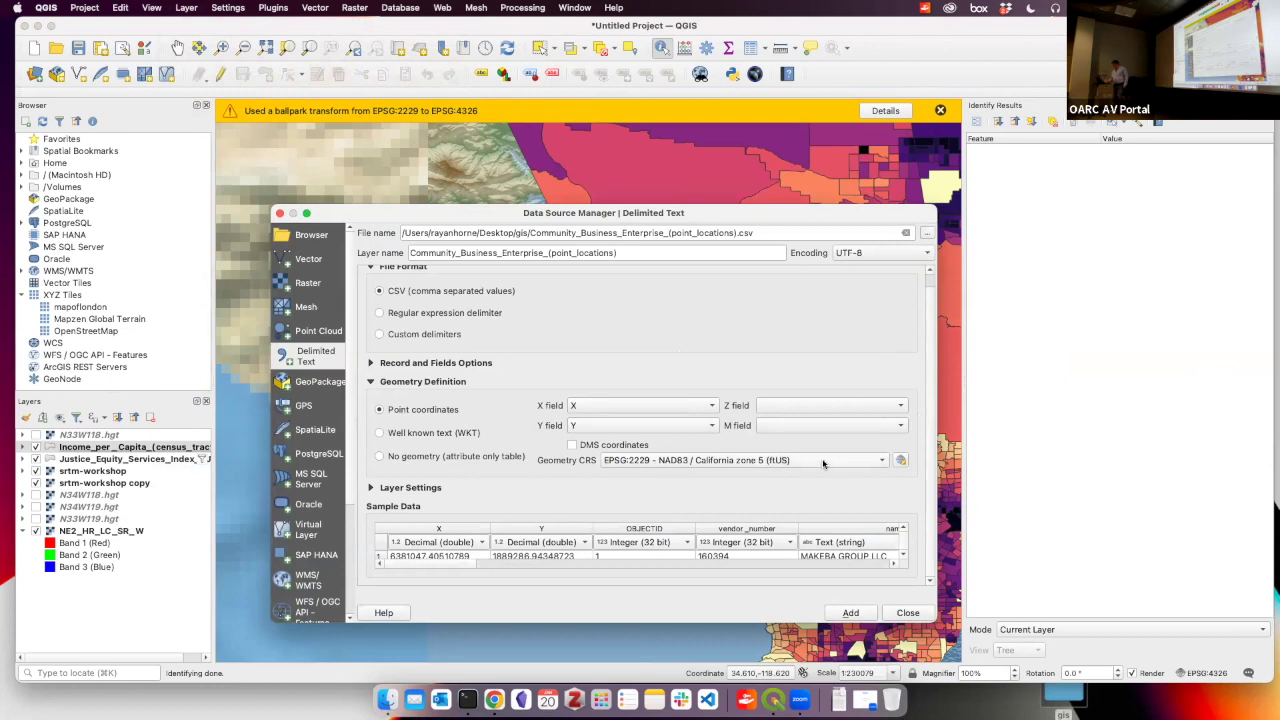
{"action": "mouse_move", "coordinate": [831, 466]}
{"action": "left_click", "coordinate": [850, 612]}
{"action": "left_click", "coordinate": [906, 613]}
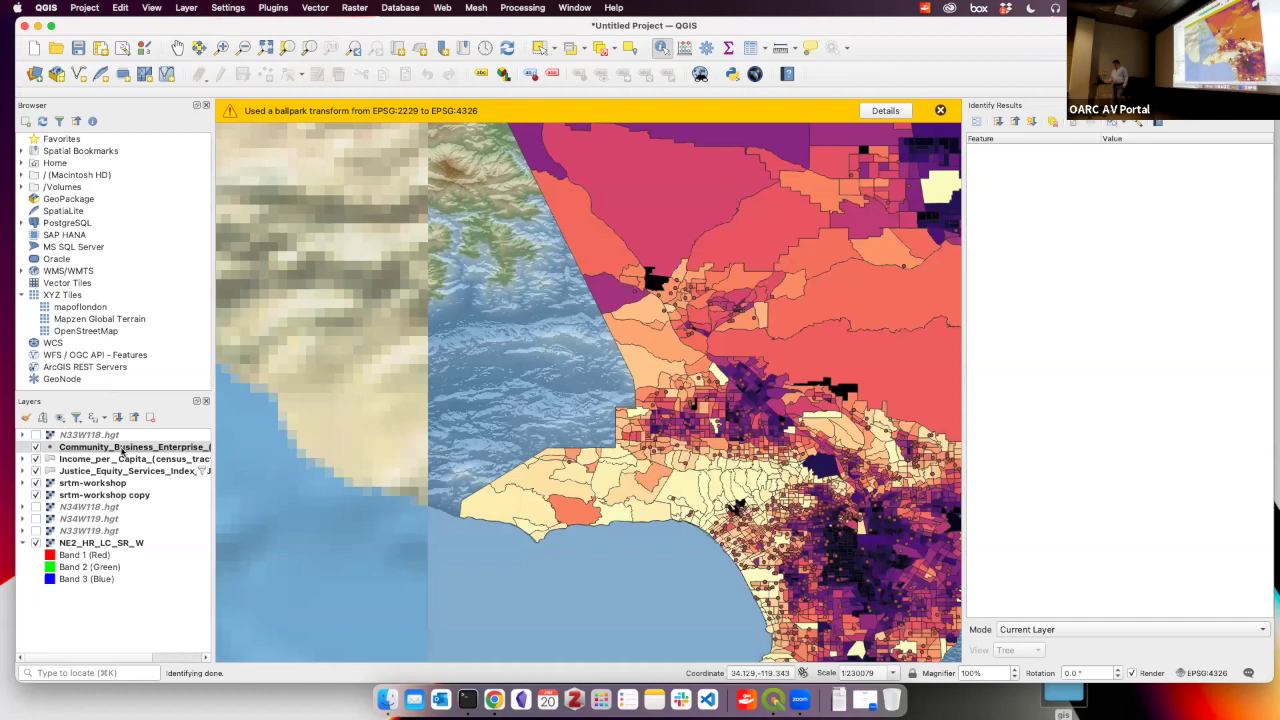
{"action": "left_click", "coordinate": [36, 459]}
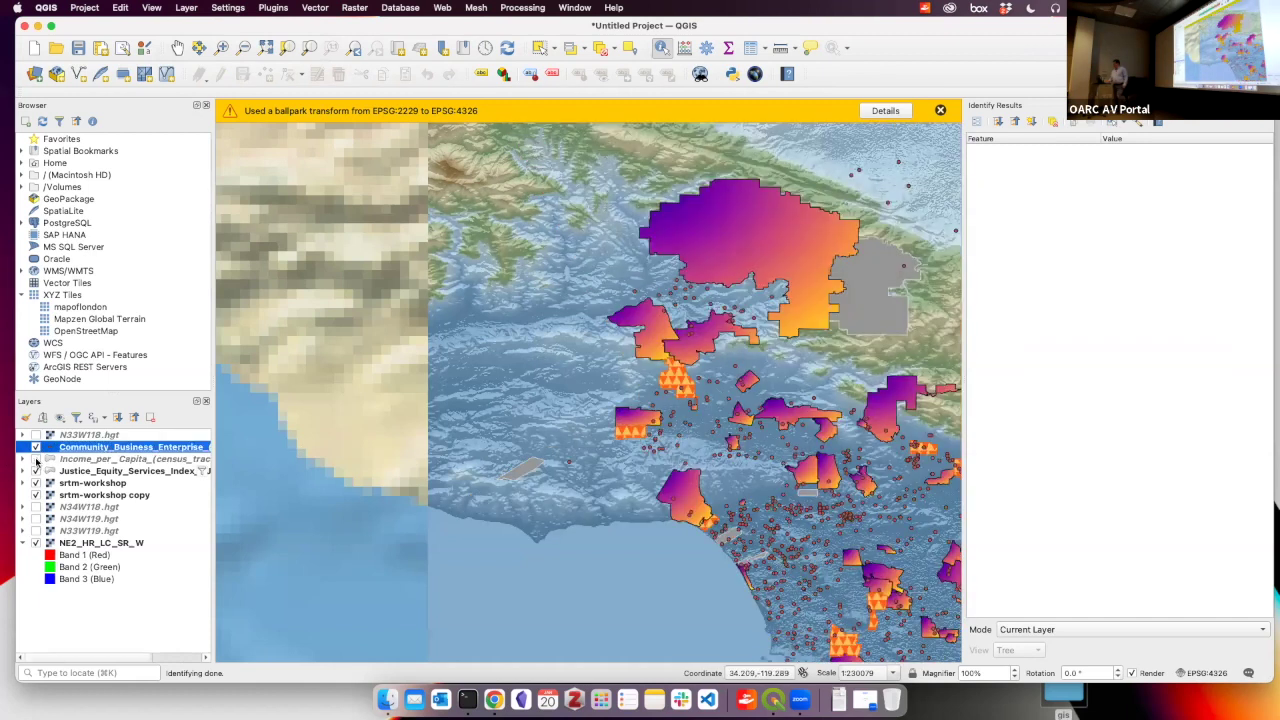
{"action": "left_click", "coordinate": [36, 459]}
Switch to Chrome, reveal the points on the "Any Problems?" slide, and open the linked site for the resource
{"action": "left_click", "coordinate": [494, 699]}
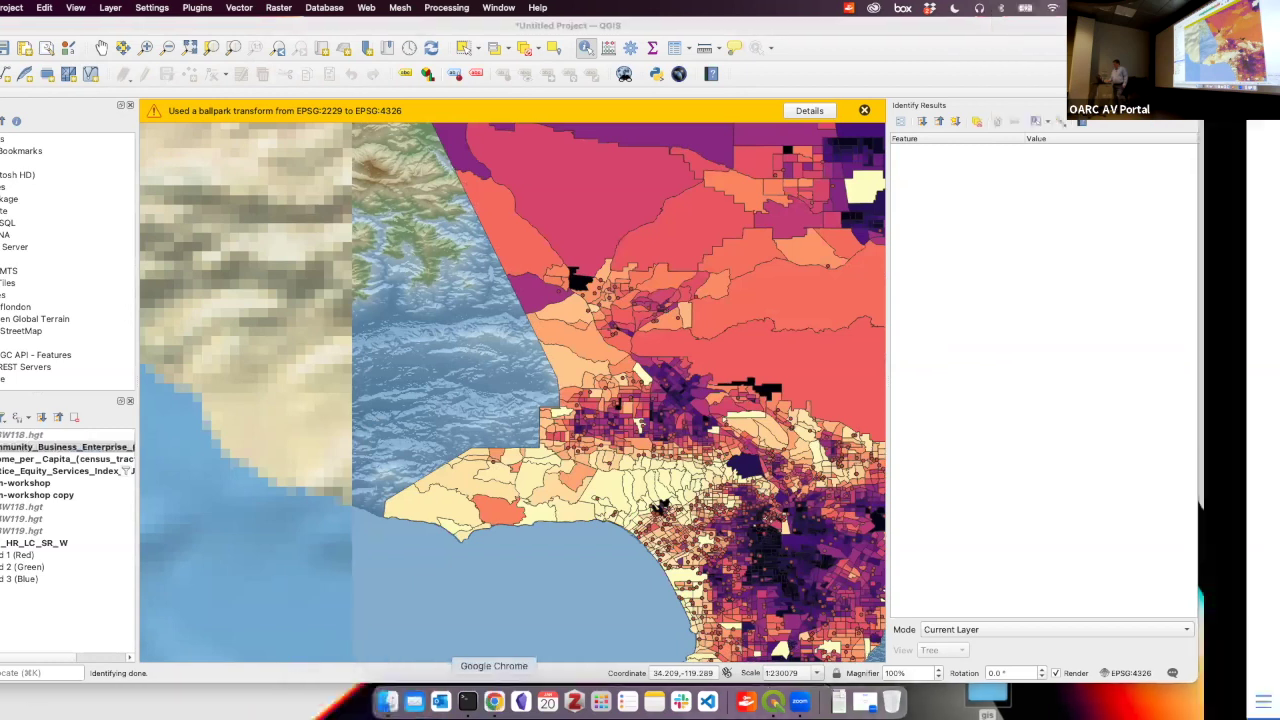
{"action": "key", "text": "Right"}
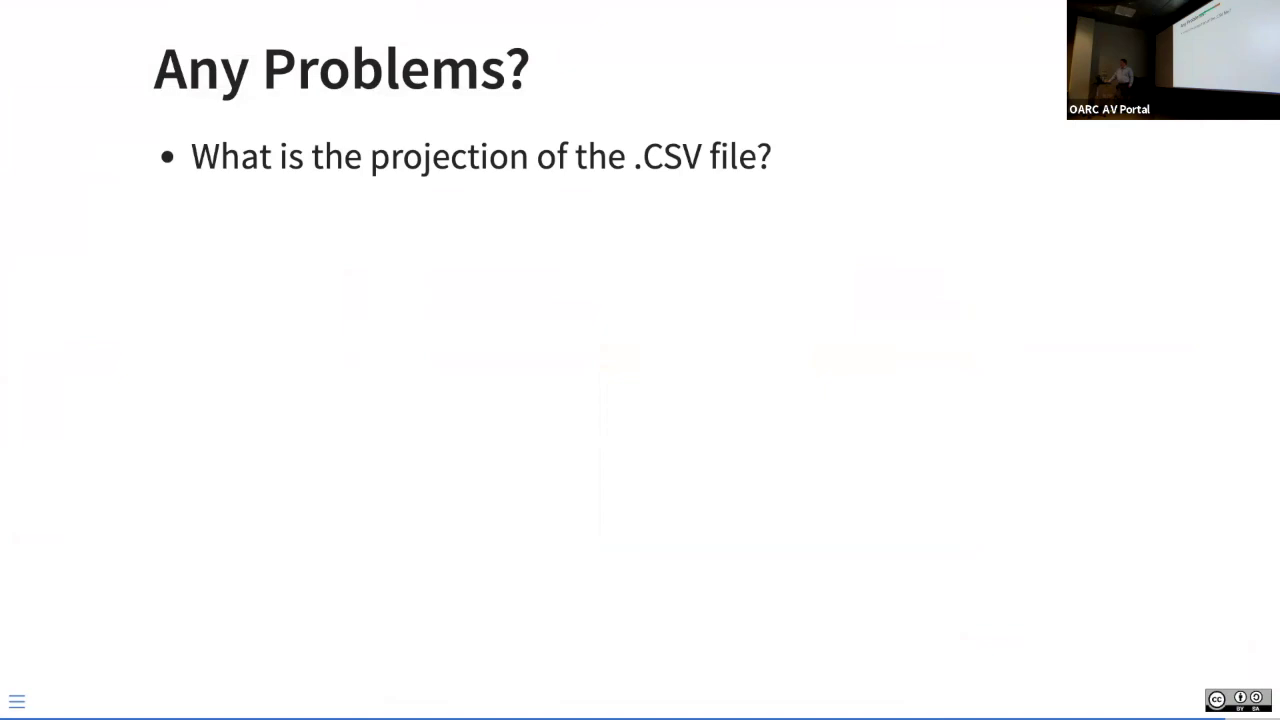
{"action": "key", "text": "Right"}
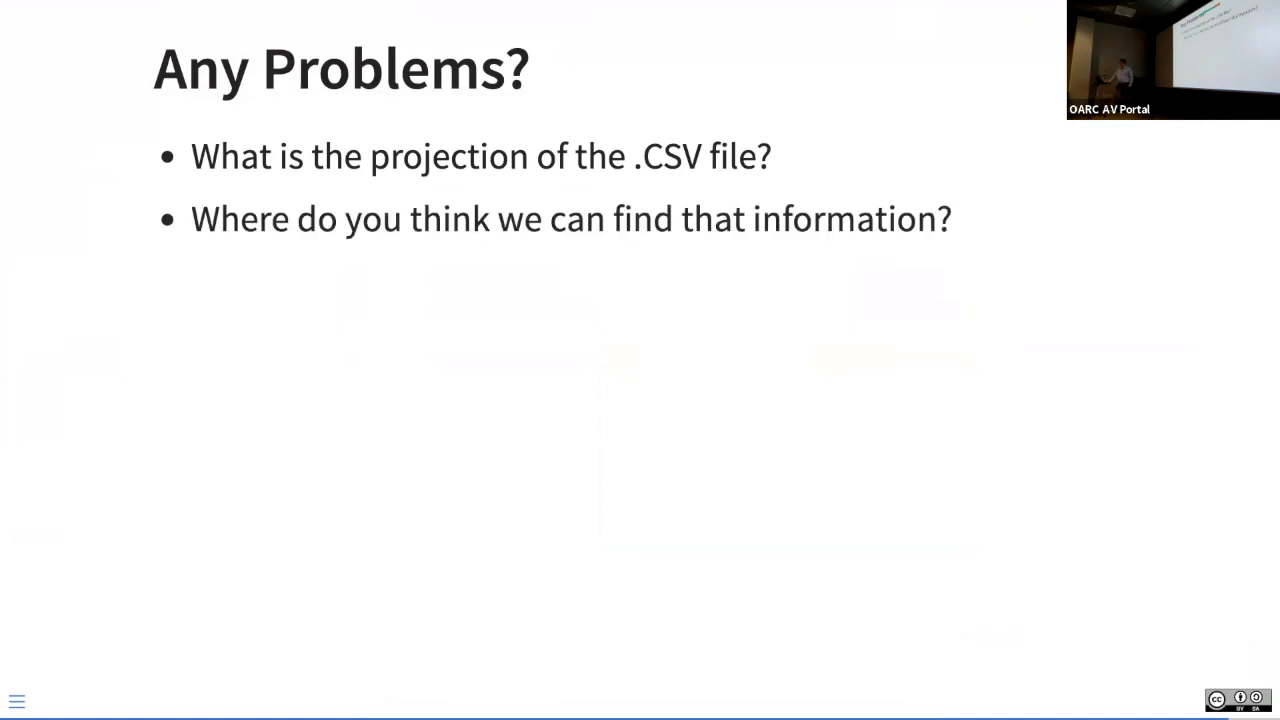
{"action": "key", "text": "Right"}
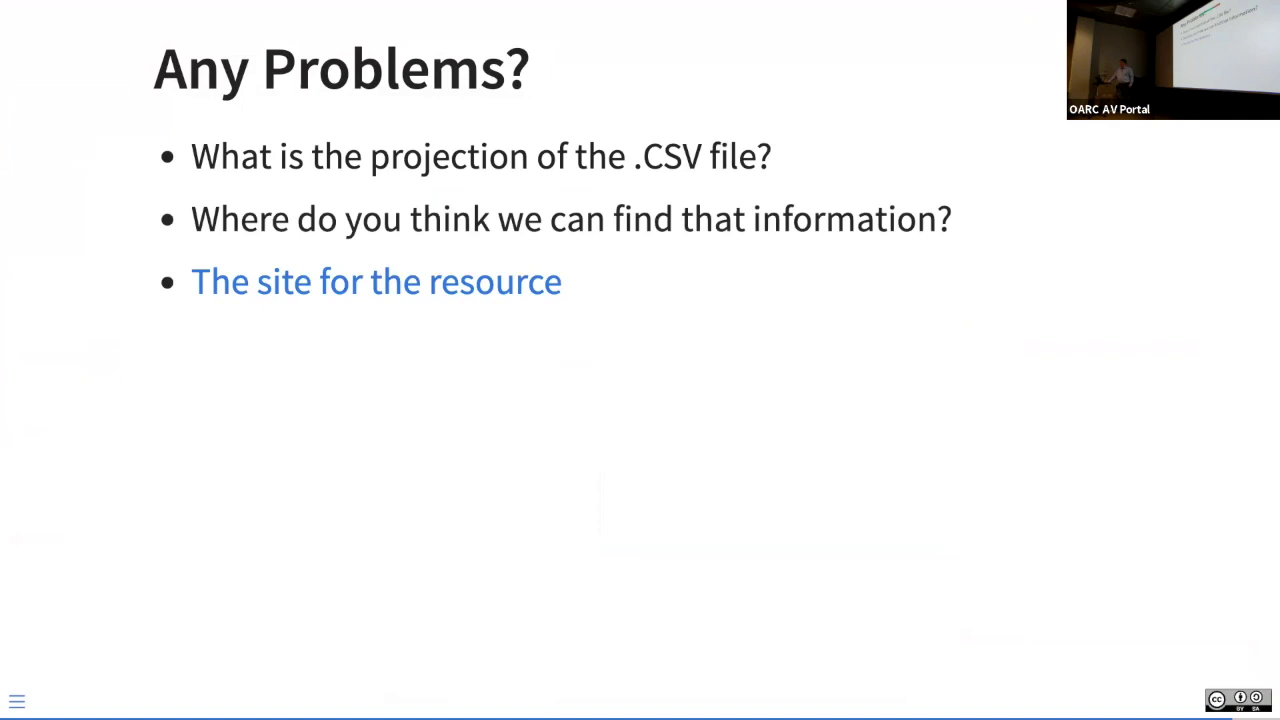
{"action": "left_click", "coordinate": [463, 298]}
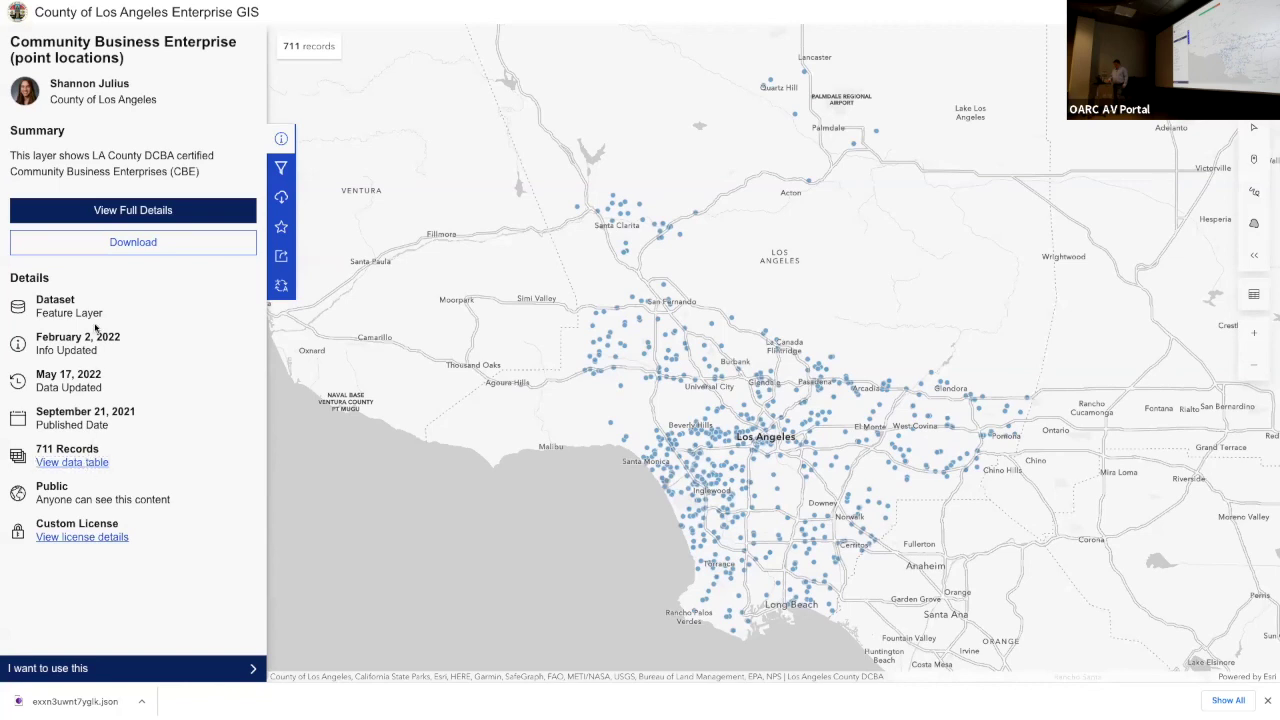
Examine the full details of the Community Business Enterprise (point locations) dataset for its projection, and return to the slides
{"action": "left_click", "coordinate": [281, 140]}
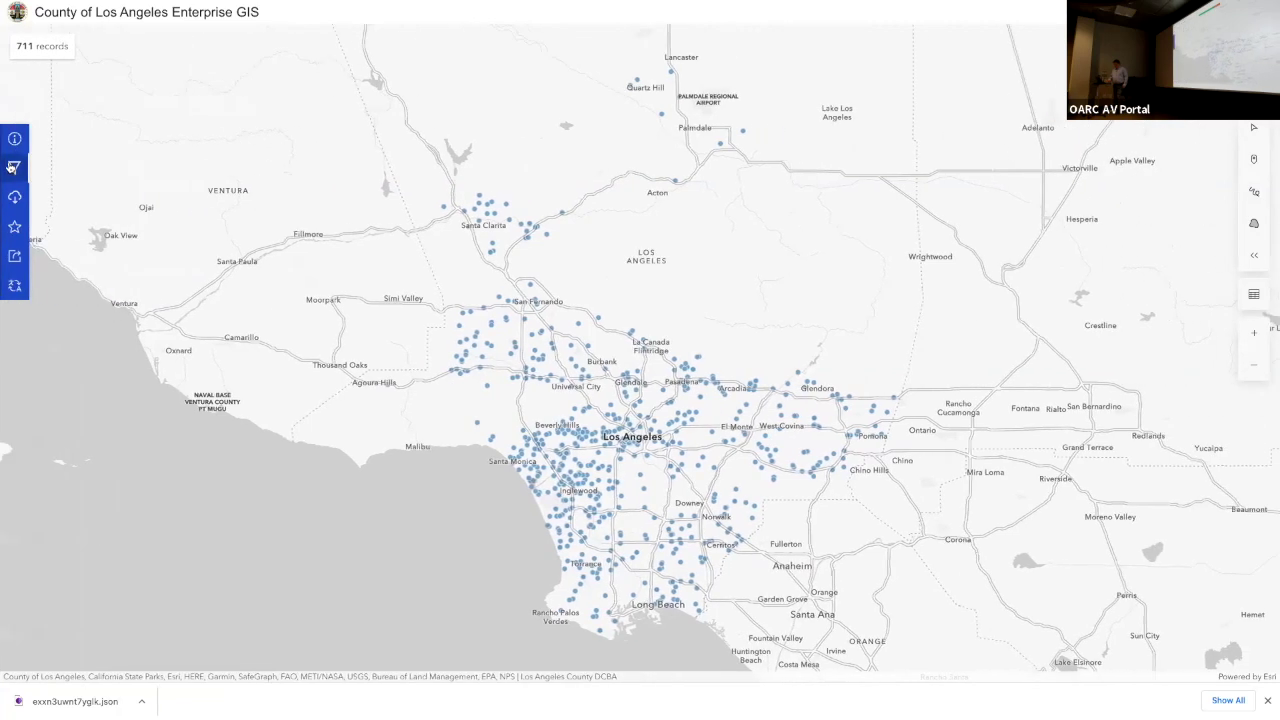
{"action": "left_click", "coordinate": [51, 139]}
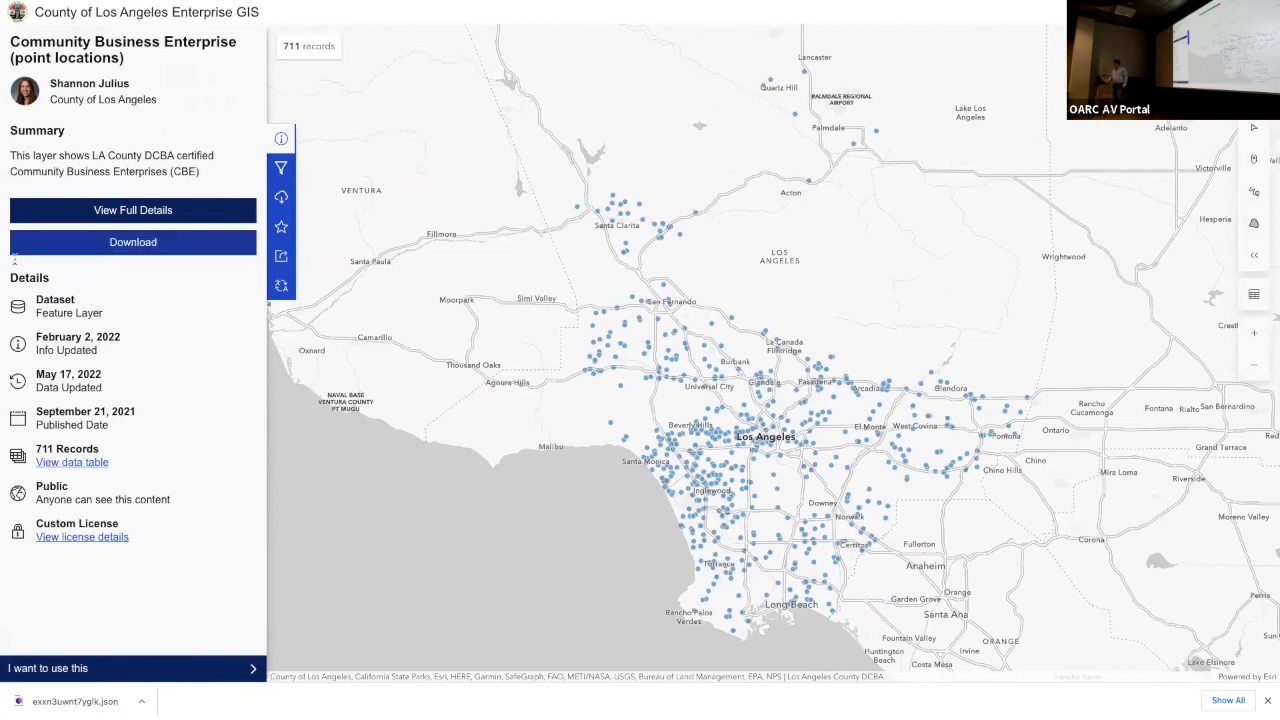
{"action": "left_click", "coordinate": [66, 208]}
{"action": "scroll", "coordinate": [202, 353], "scroll_direction": "down", "scroll_amount": 5}
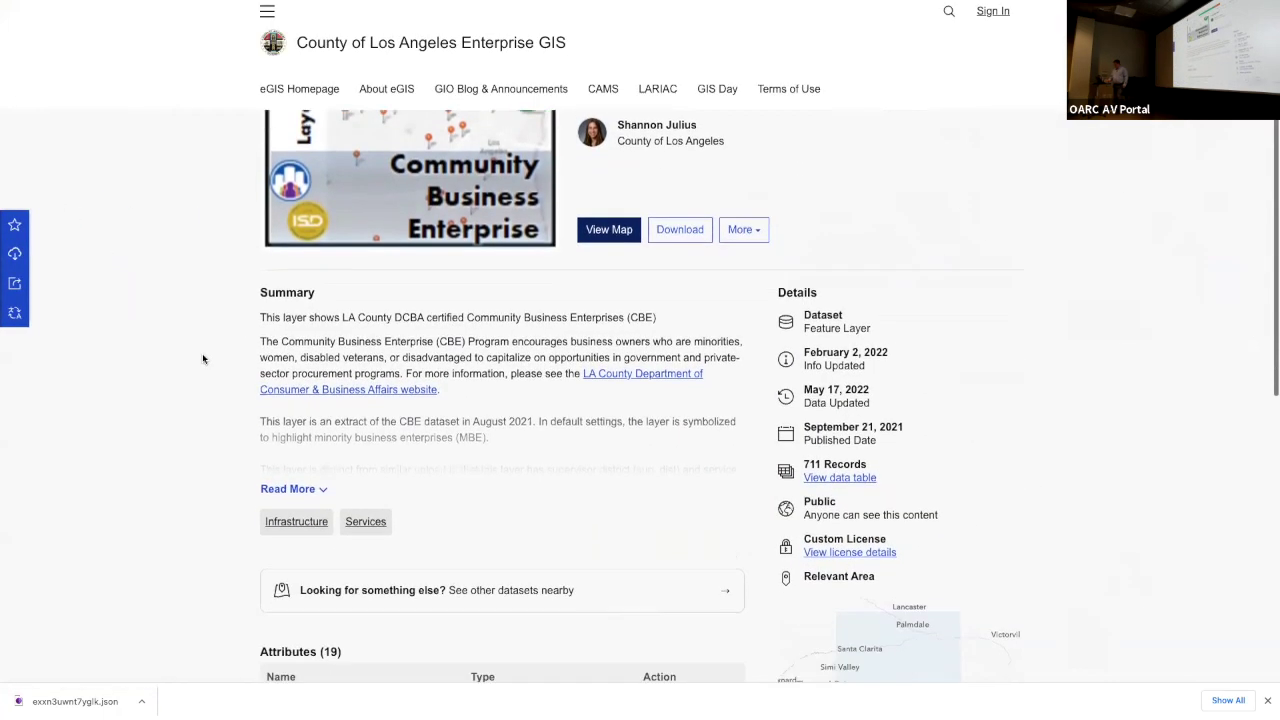
{"action": "scroll", "coordinate": [202, 353], "scroll_direction": "up", "scroll_amount": 5}
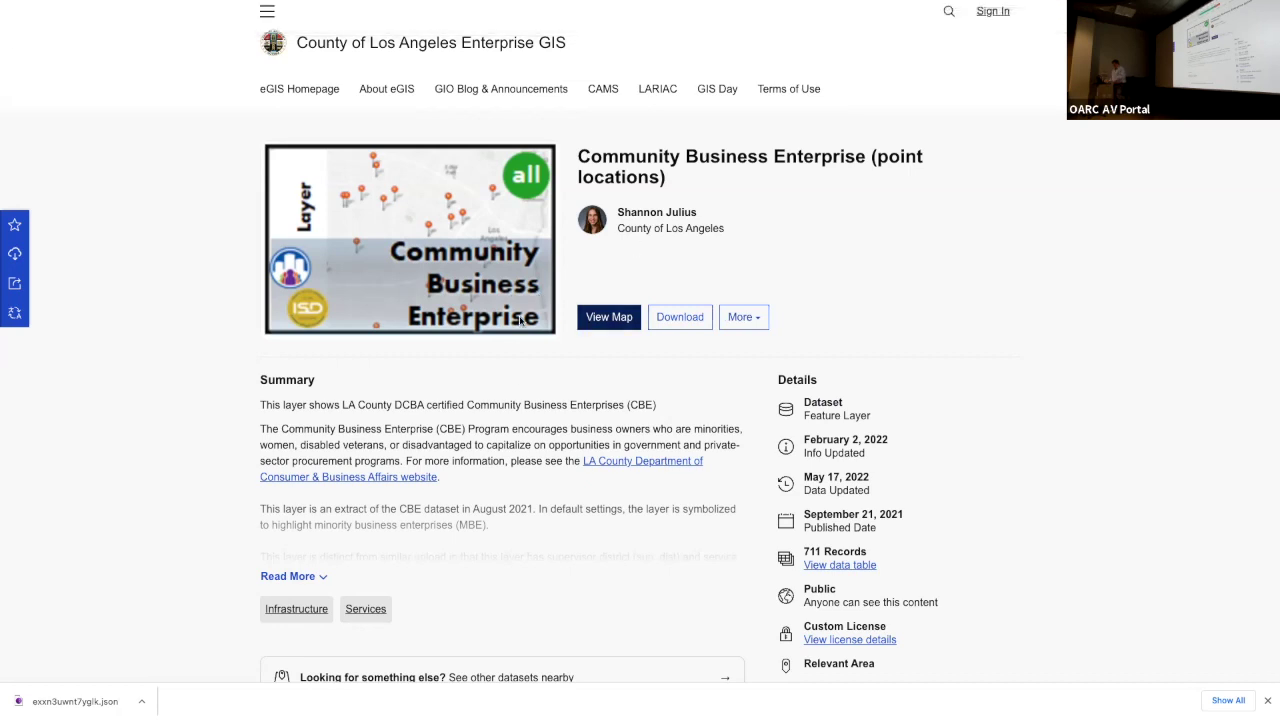
{"action": "scroll", "coordinate": [191, 421], "scroll_direction": "left", "scroll_amount": 5}
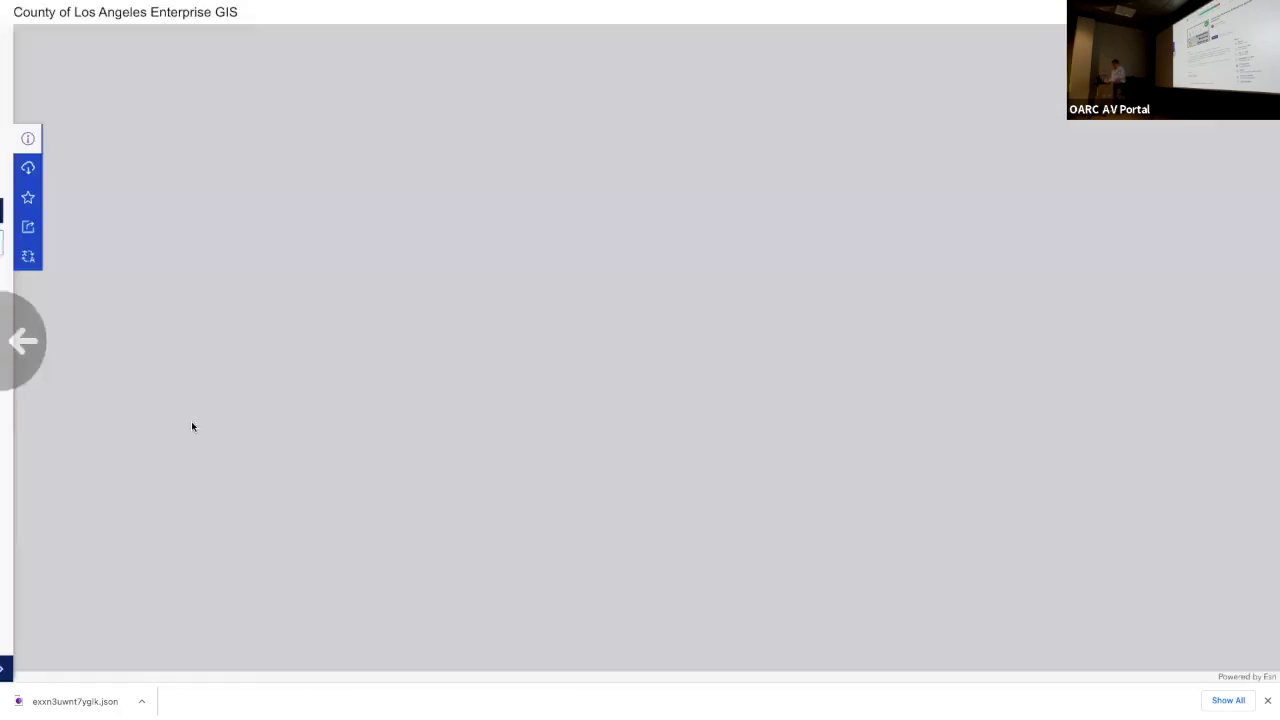
{"action": "scroll", "coordinate": [192, 427], "scroll_direction": "left", "scroll_amount": 5}
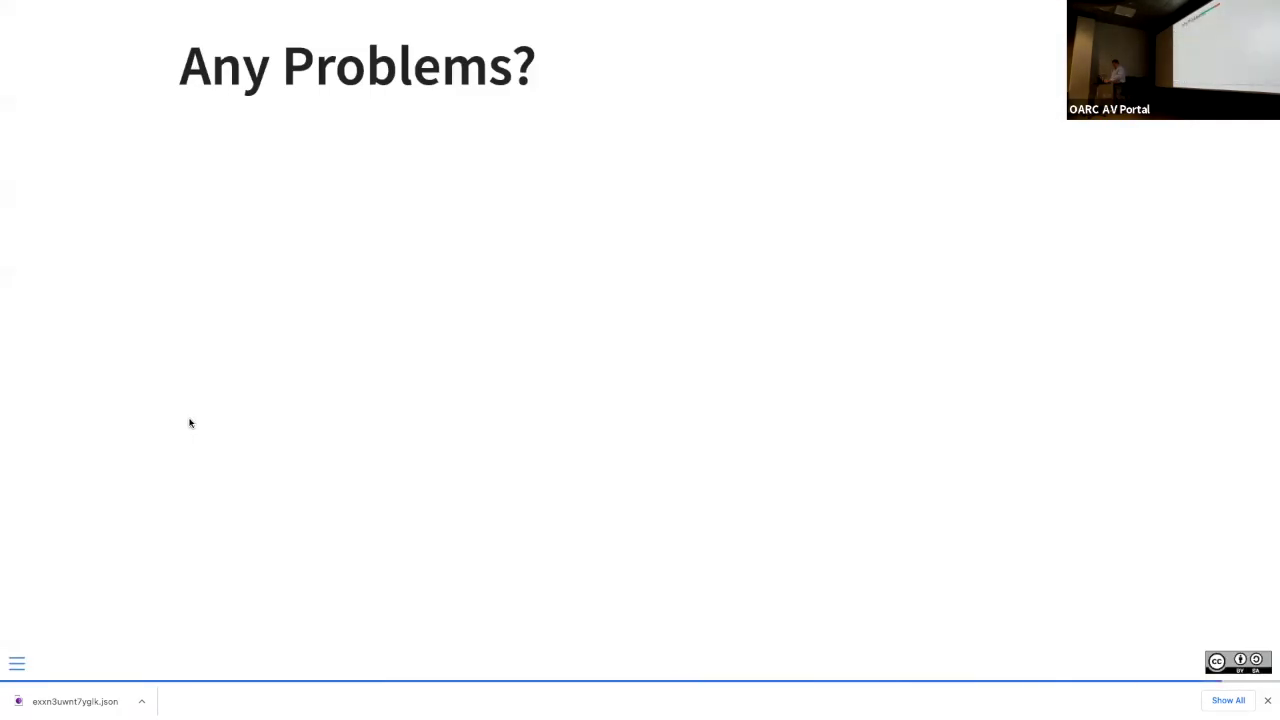
Reveal the remaining points on the "Any Problems?" slide and open the linked "Information from the server" page
{"action": "key", "text": "Right"}
{"action": "key", "text": "Right"}
{"action": "key", "text": "Right"}
{"action": "key", "text": "Right"}
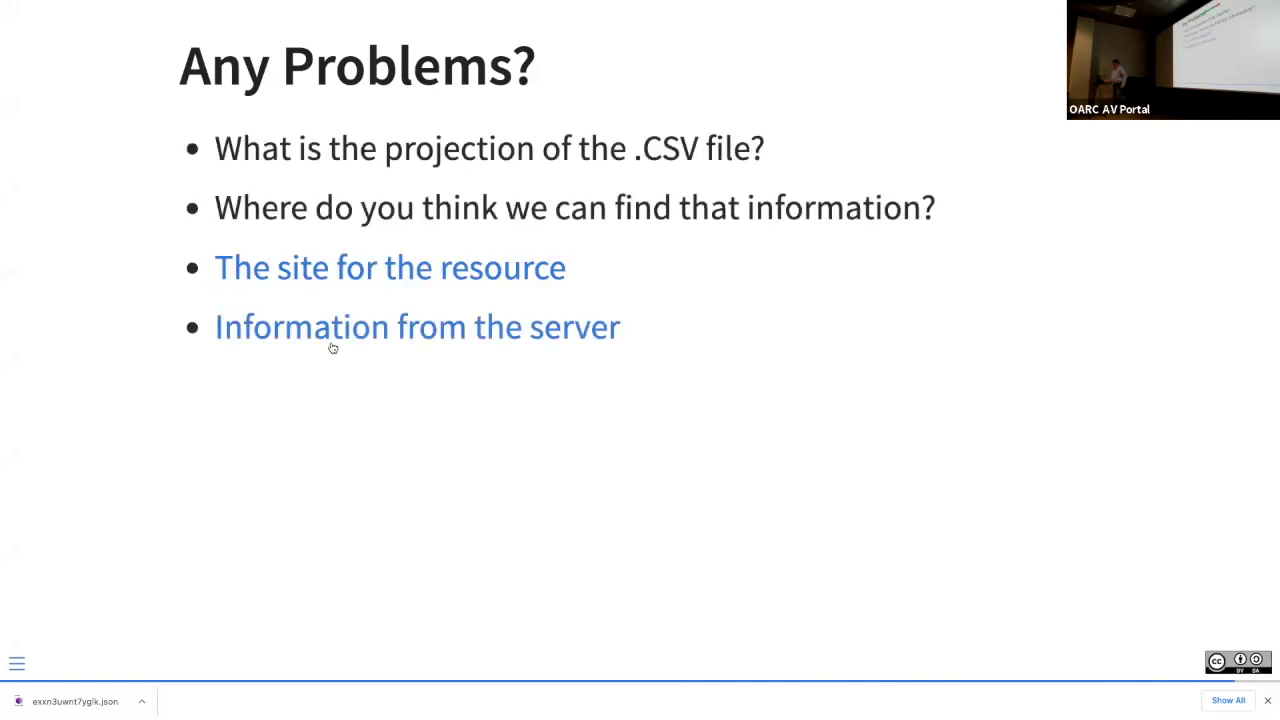
{"action": "left_click", "coordinate": [340, 342]}
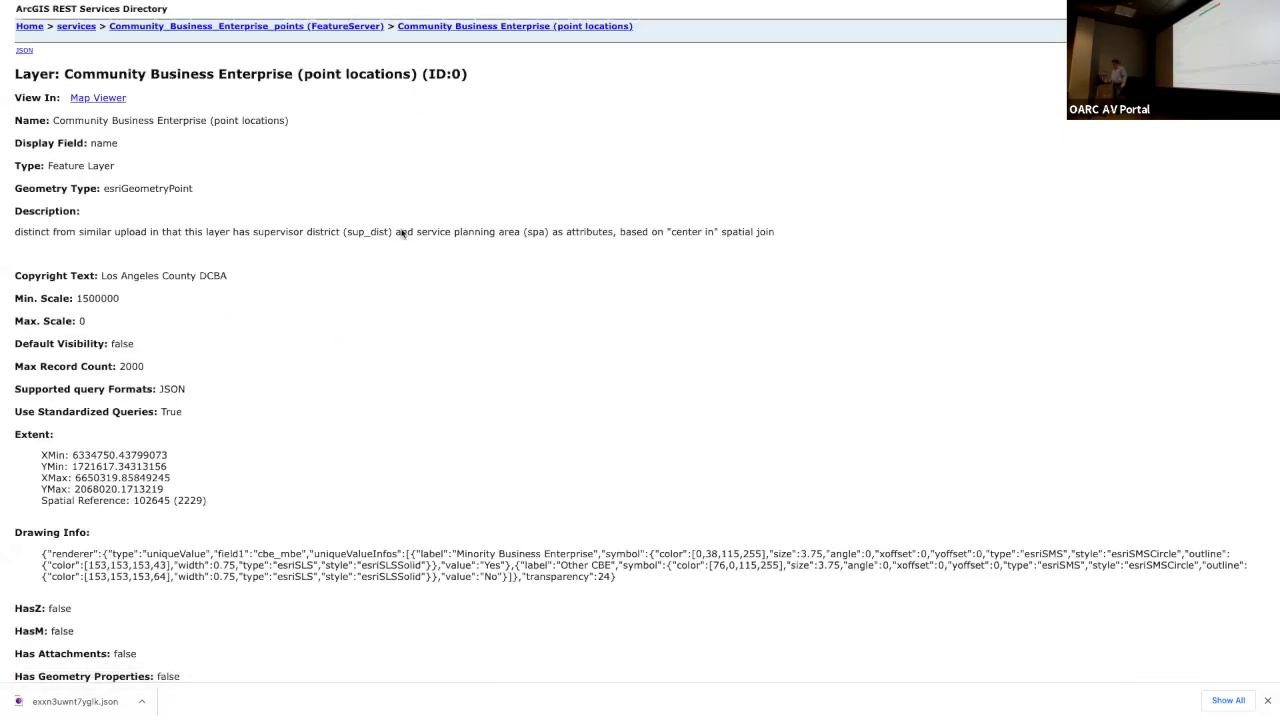
Examine the Community Business Enterprise (point locations) layer's server details, highlight the EPSG code in its spatial reference, and return to the slides
{"action": "scroll", "coordinate": [401, 233], "scroll_direction": "down", "scroll_amount": 4}
{"action": "scroll", "coordinate": [401, 233], "scroll_direction": "down", "scroll_amount": 3}
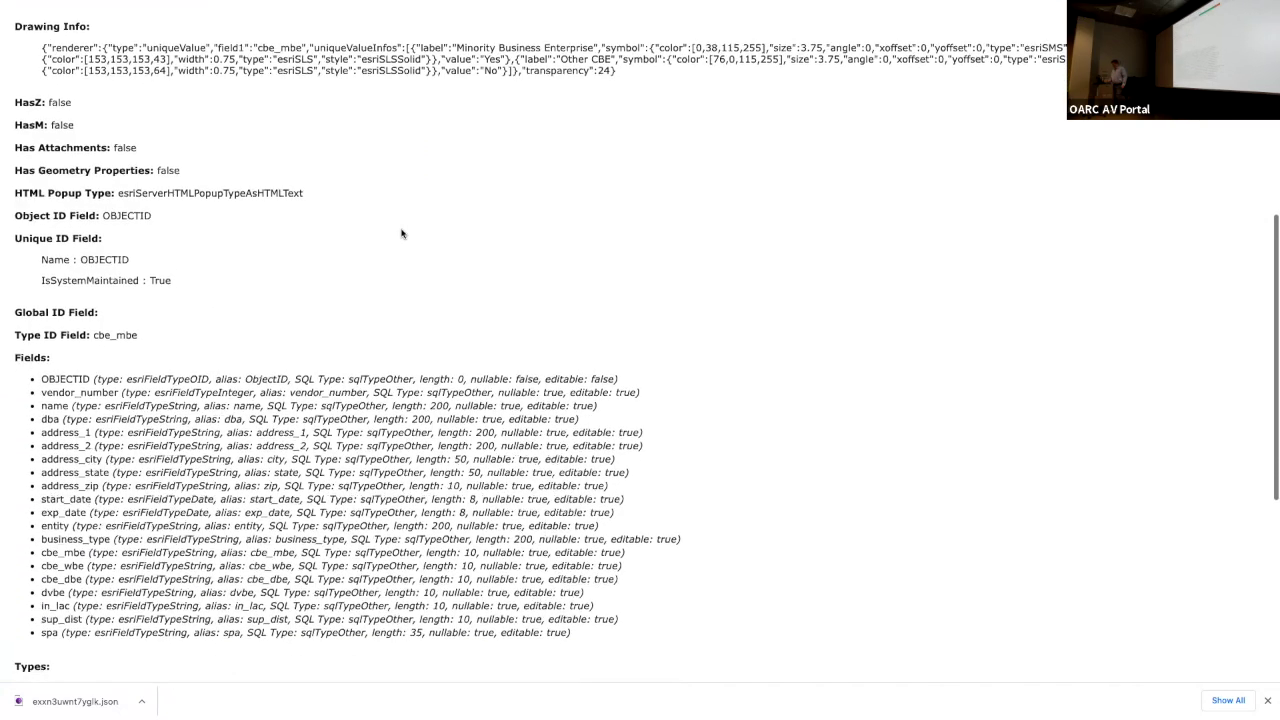
{"action": "scroll", "coordinate": [361, 330], "scroll_direction": "down", "scroll_amount": 3}
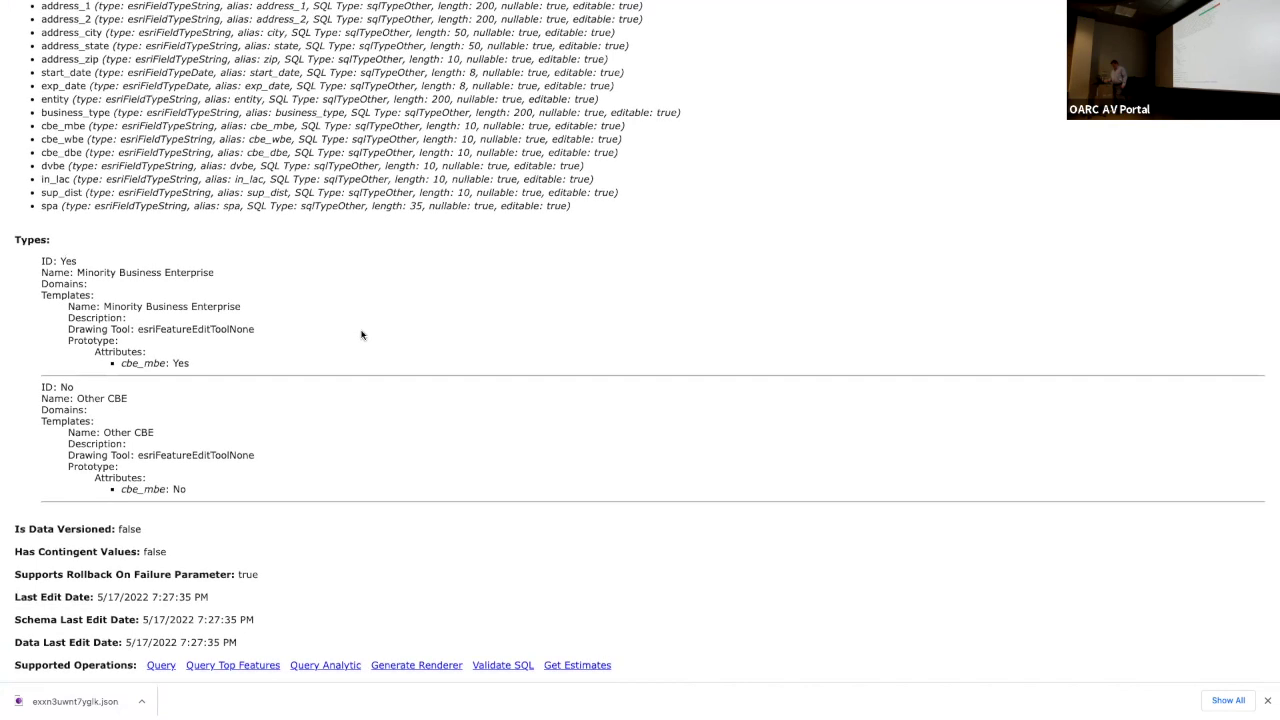
{"action": "scroll", "coordinate": [361, 334], "scroll_direction": "up", "scroll_amount": 6}
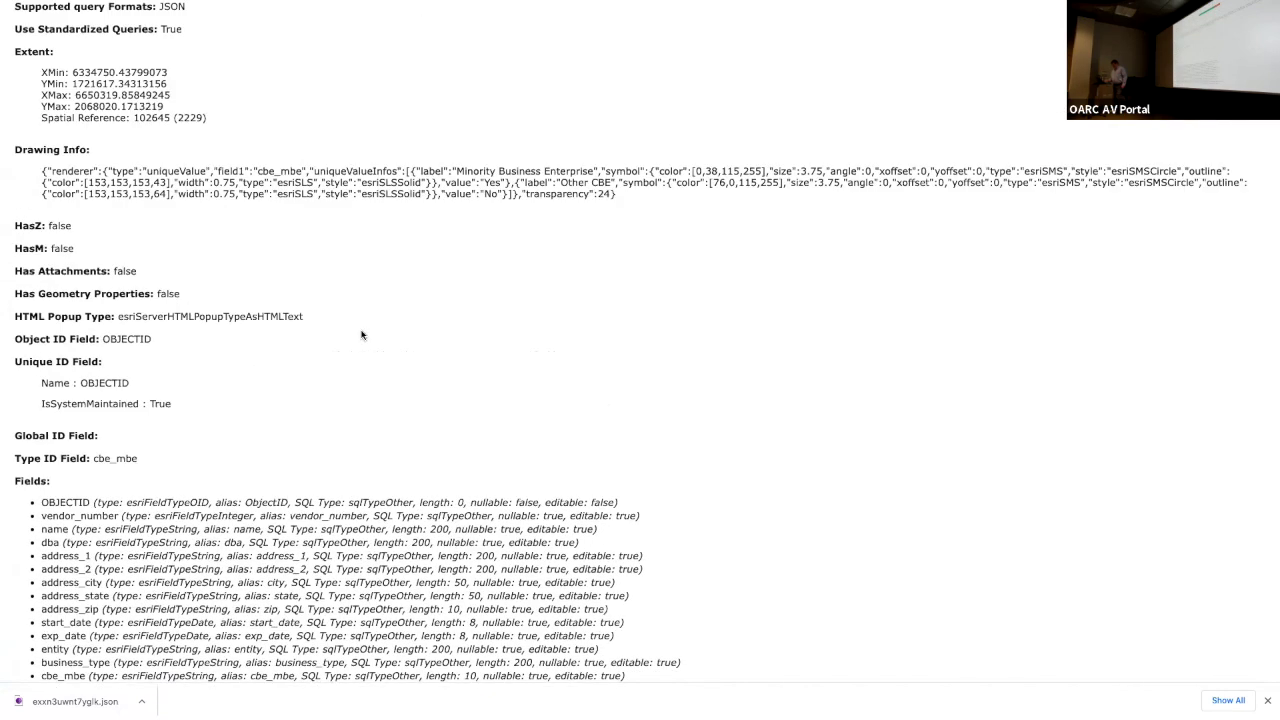
{"action": "scroll", "coordinate": [360, 334], "scroll_direction": "up", "scroll_amount": 1}
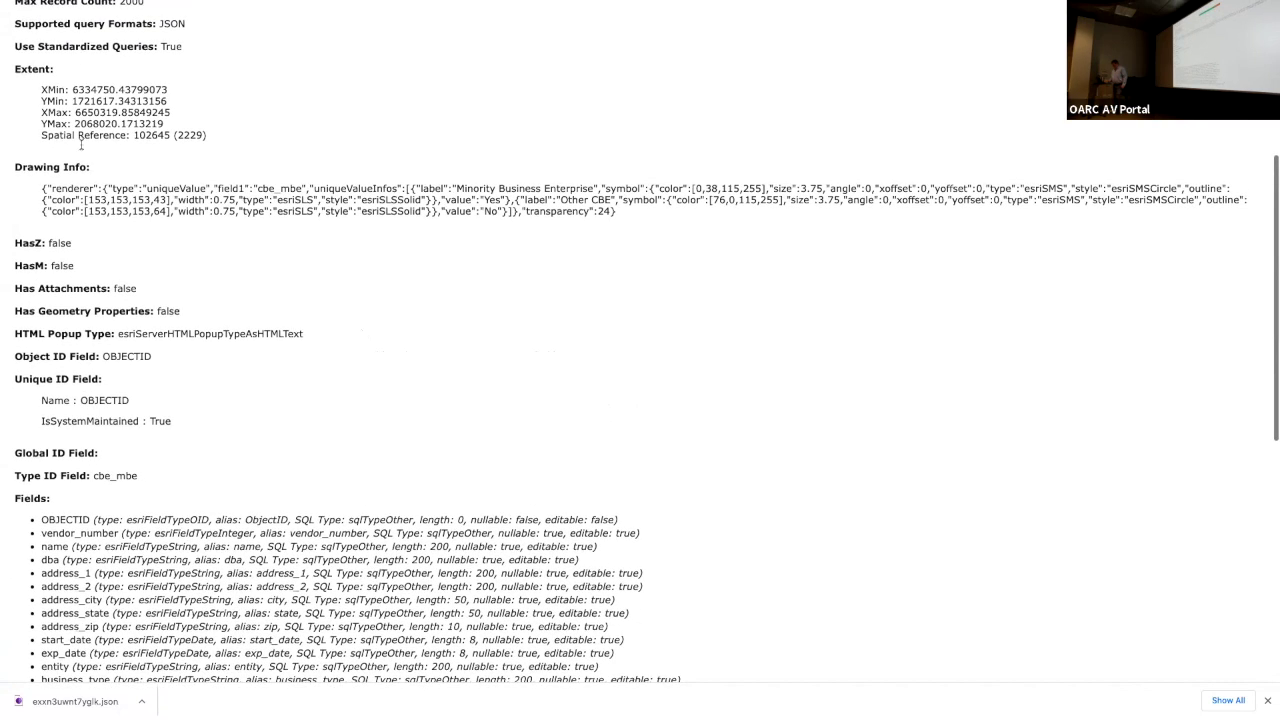
{"action": "double_click", "coordinate": [180, 135]}
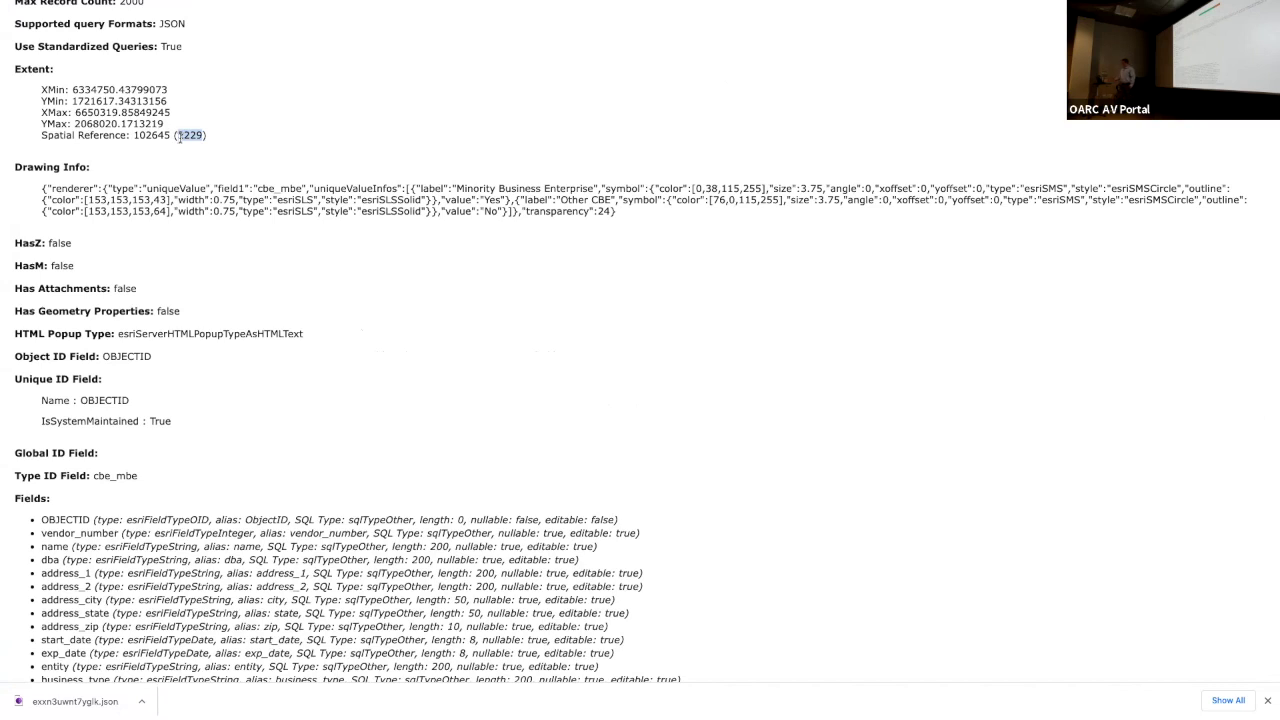
{"action": "left_click", "coordinate": [322, 165]}
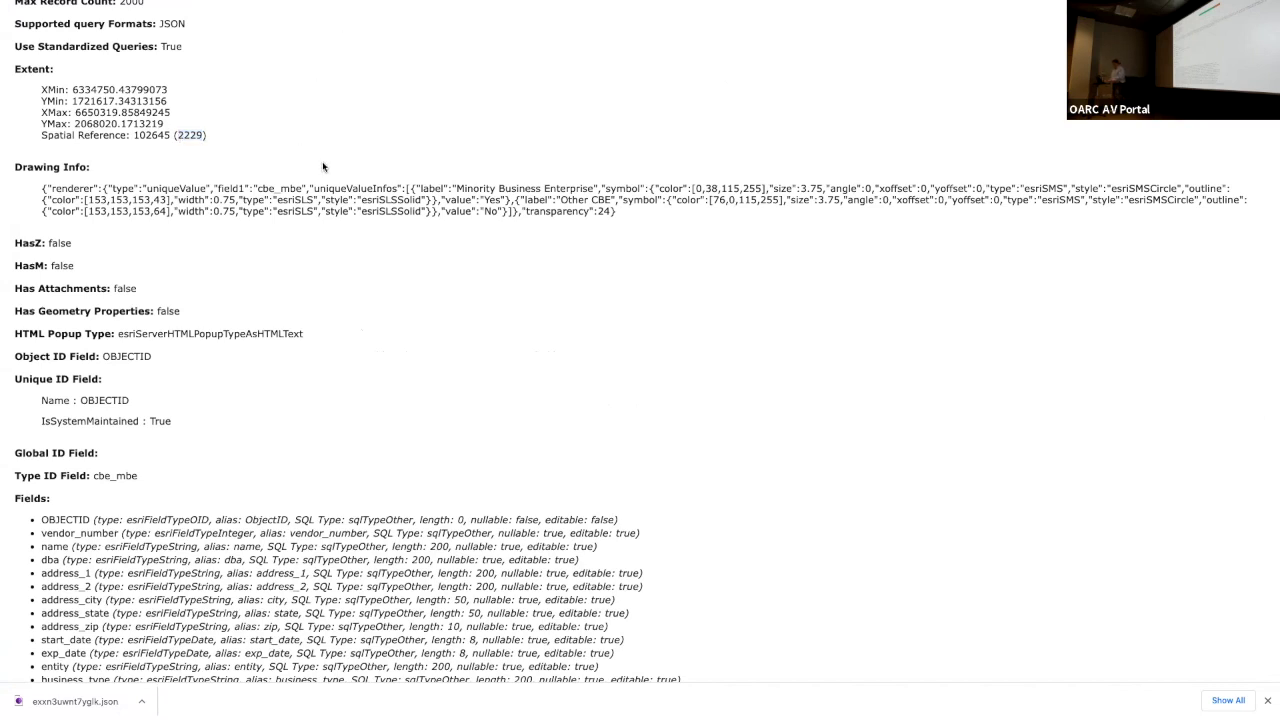
{"action": "scroll", "coordinate": [322, 166], "scroll_direction": "left", "scroll_amount": 5}
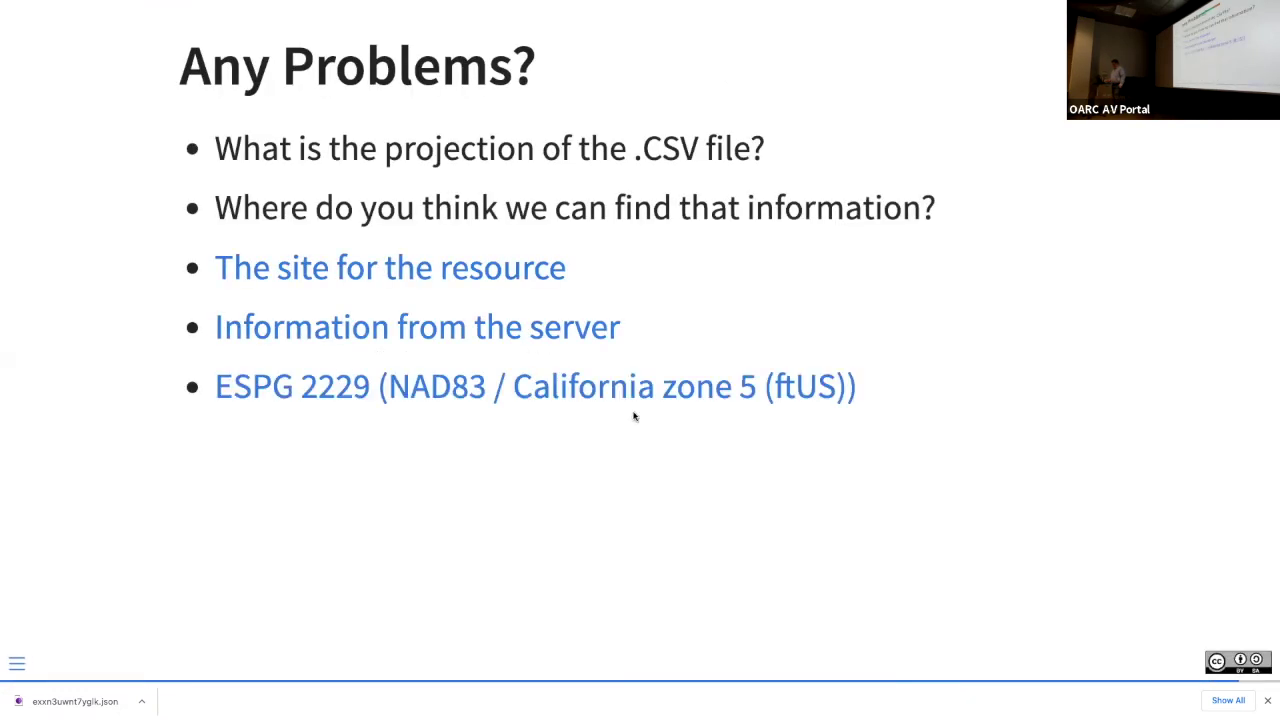
View the linked EPSG 2229 reference page, and advance the slides to "Back to Our Tasks"
{"action": "left_click", "coordinate": [631, 402]}
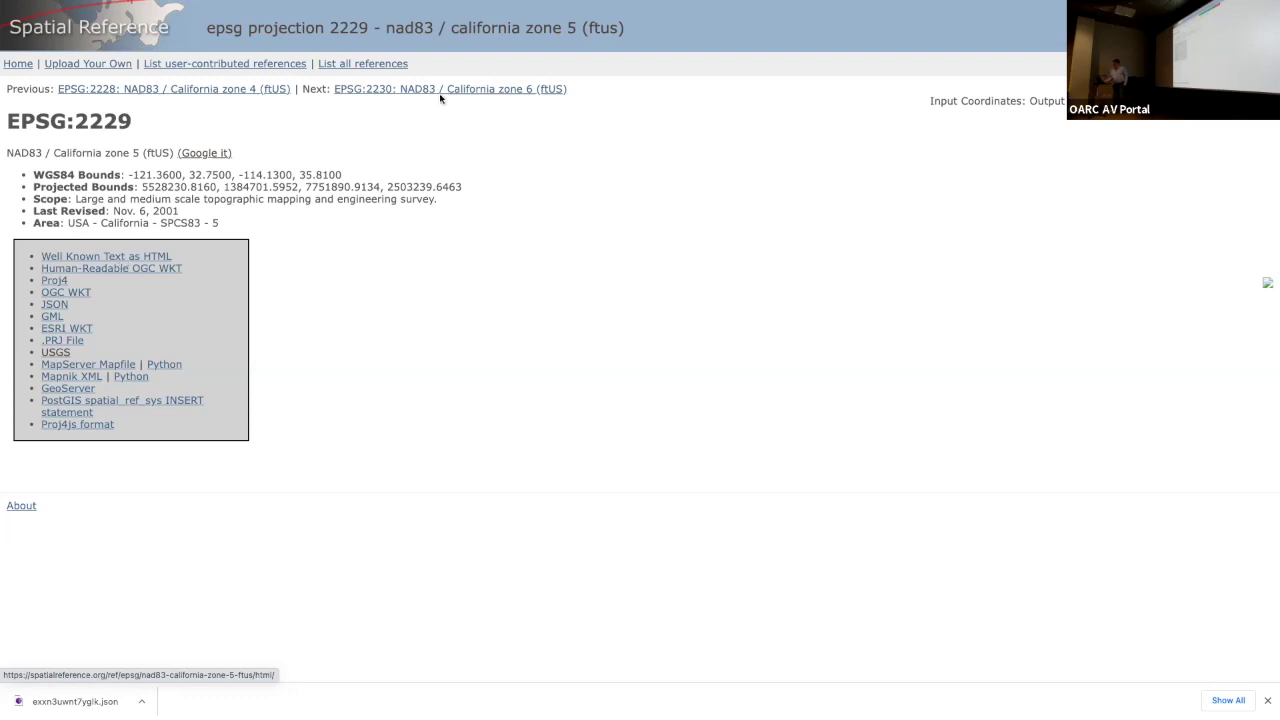
{"action": "key", "text": "ctrl+Tab"}
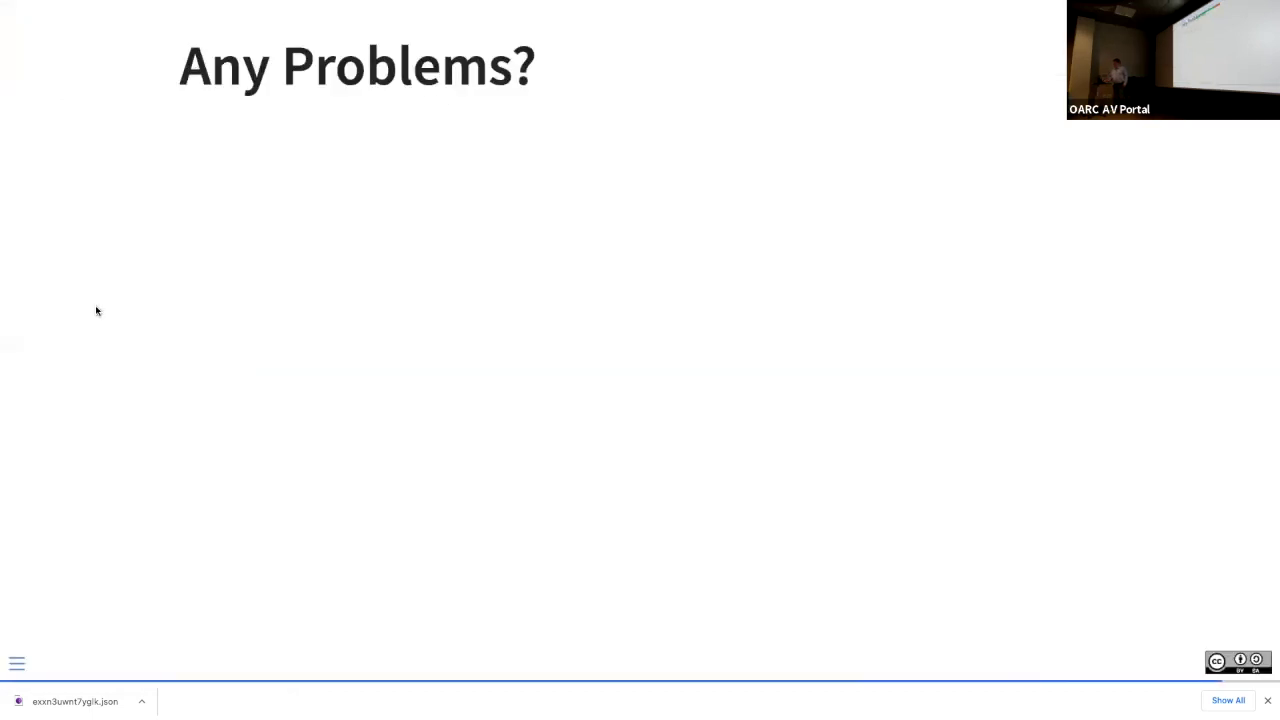
{"action": "key", "text": "Right"}
{"action": "key", "text": "Right"}
{"action": "key", "text": "Right"}
{"action": "key", "text": "Right"}
{"action": "key", "text": "Right"}
{"action": "key", "text": "Right"}
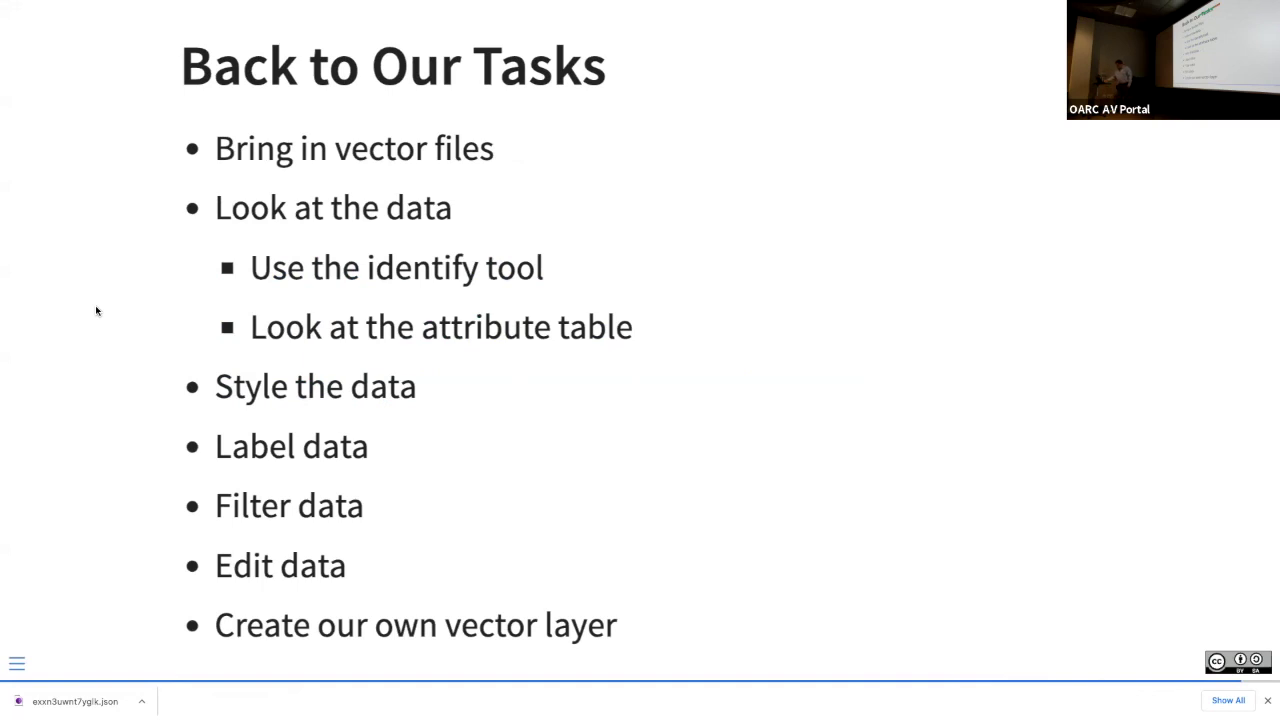
In QGIS, hide the Income per Capita layer, and move the Community Business Enterprise points below the Justice Equity layer and back above both polygon layers
{"action": "key", "text": "super+Tab"}
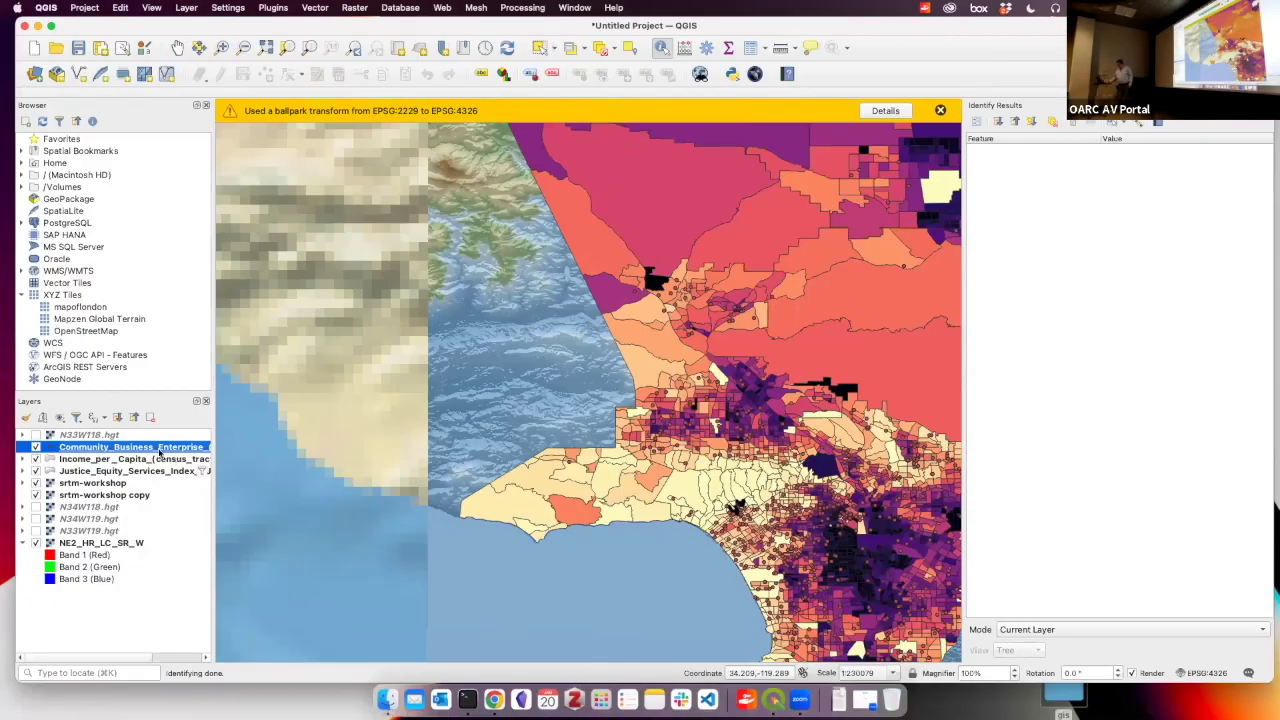
{"action": "left_click", "coordinate": [36, 459]}
{"action": "left_click_drag", "start_coordinate": [62, 451], "coordinate": [104, 479]}
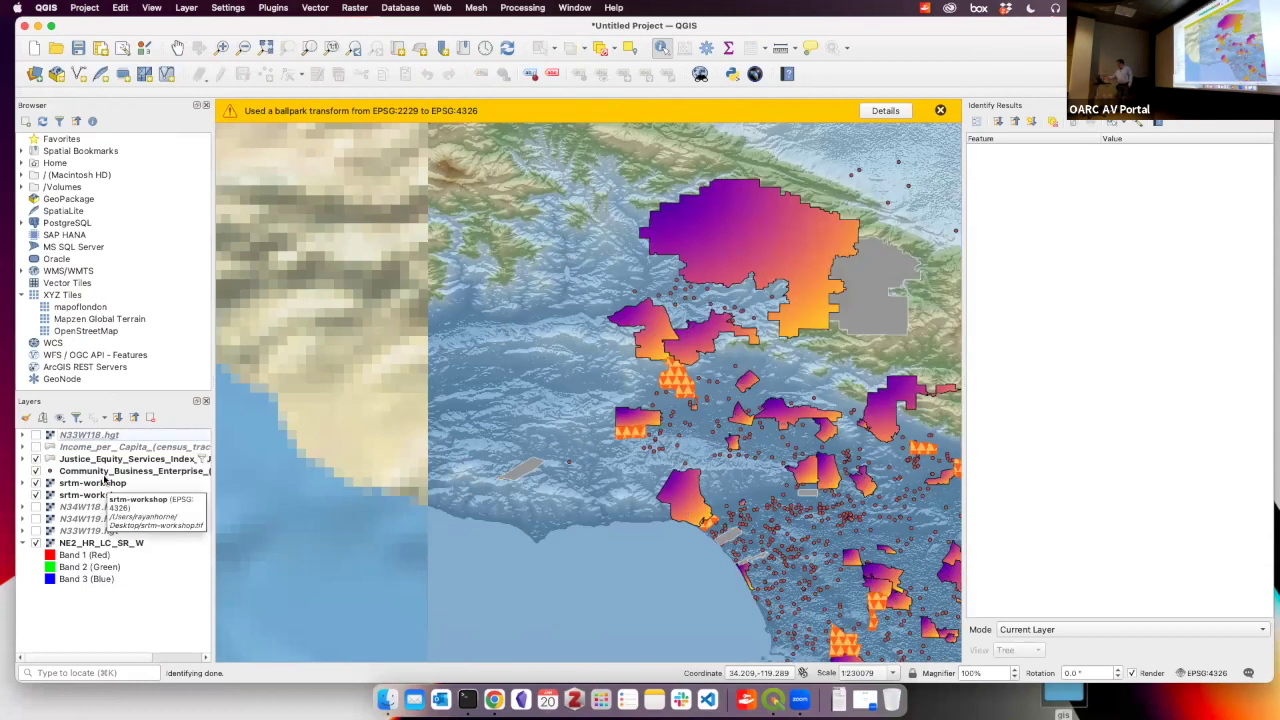
{"action": "left_click", "coordinate": [86, 474]}
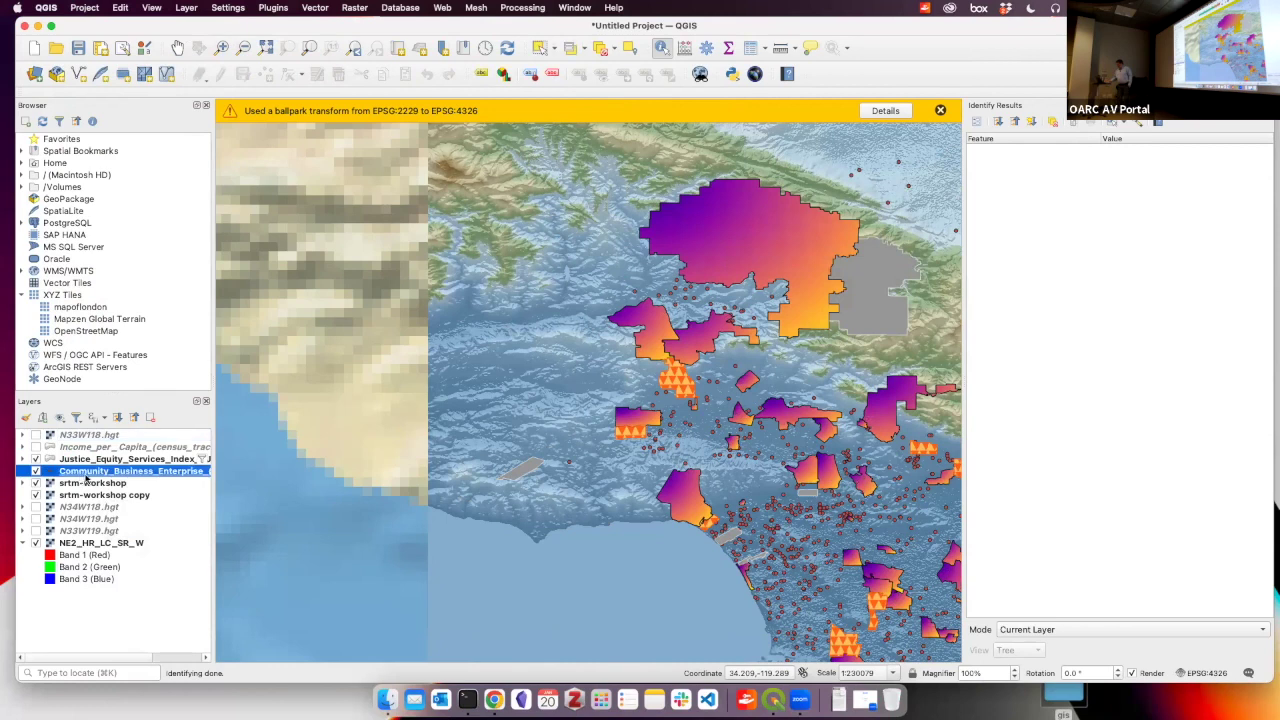
{"action": "left_click_drag", "start_coordinate": [98, 477], "coordinate": [104, 447]}
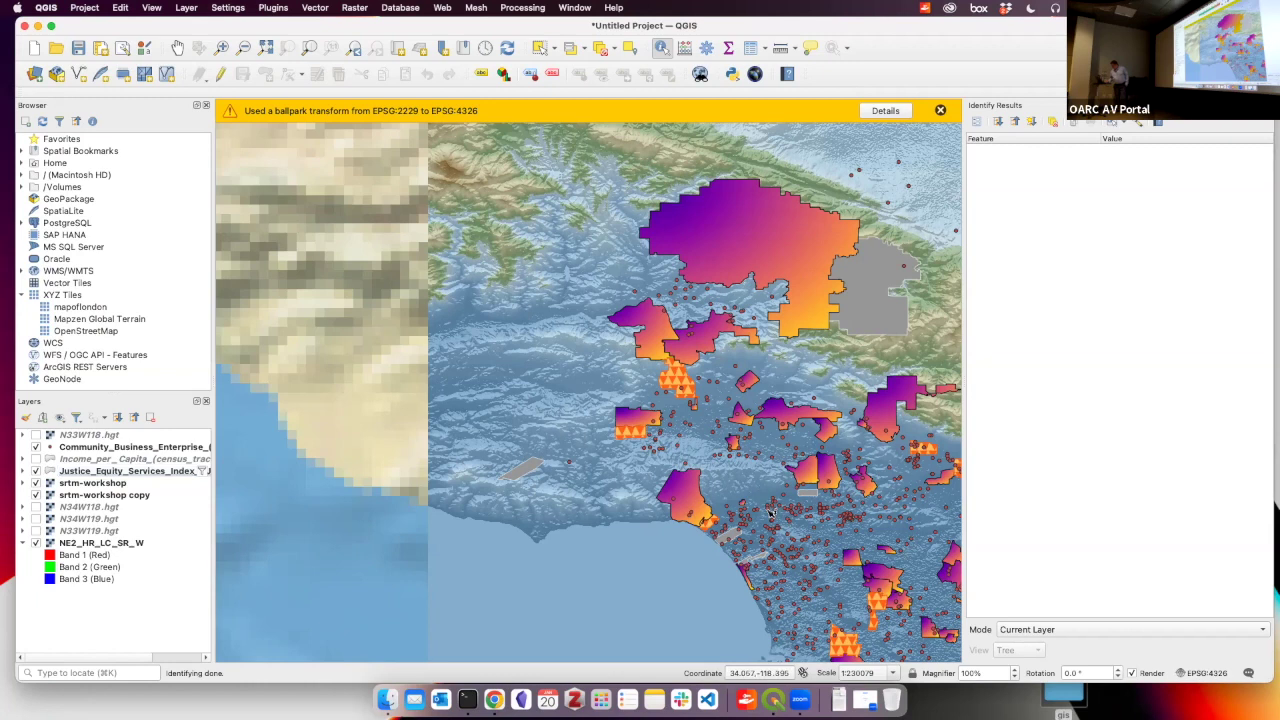
Set the project coordinate reference system to NAD83 / California zone 5 (ftUS), EPSG:2229
{"action": "left_click", "coordinate": [1210, 673]}
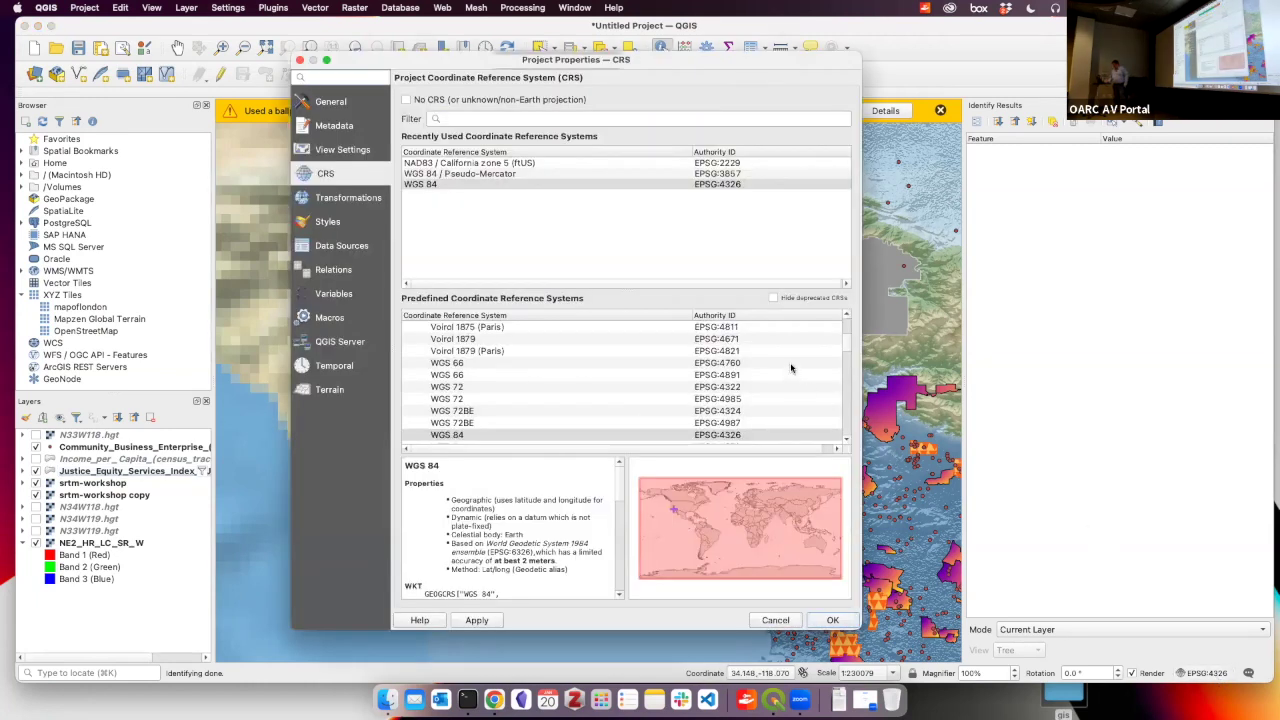
{"action": "left_click", "coordinate": [576, 175]}
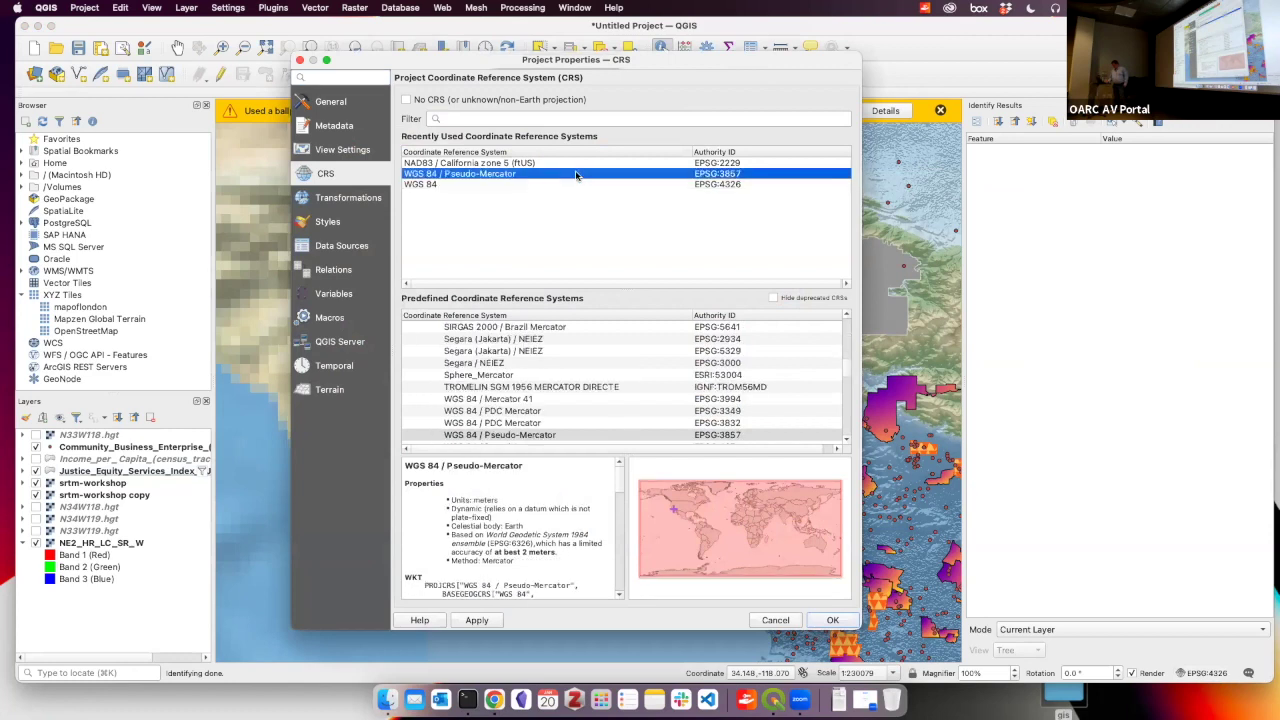
{"action": "left_click", "coordinate": [572, 163]}
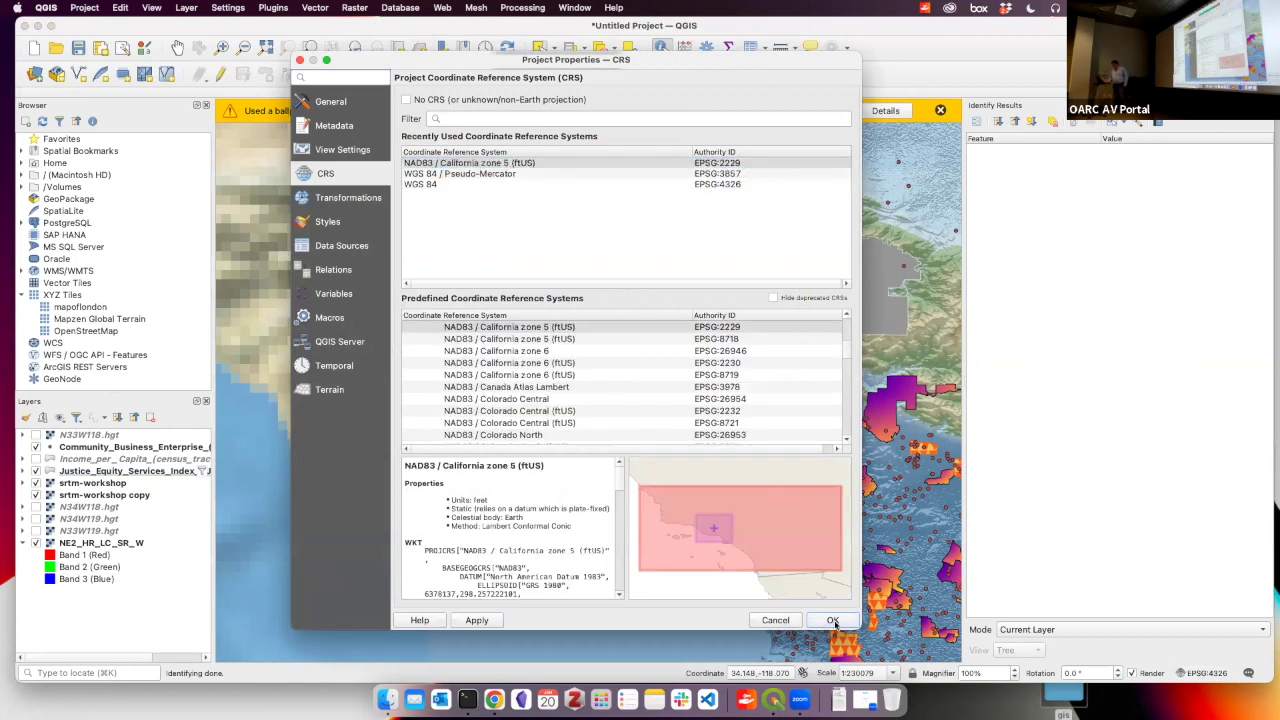
{"action": "left_click", "coordinate": [478, 622]}
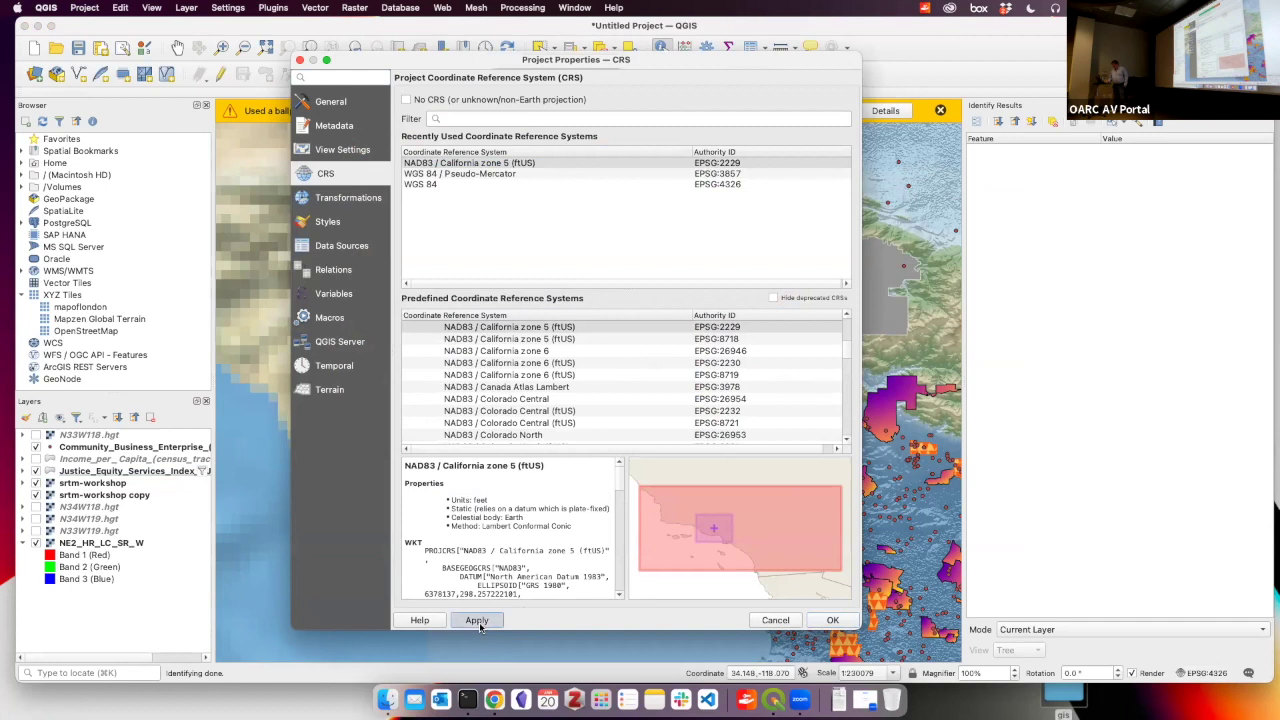
{"action": "left_click", "coordinate": [832, 621]}
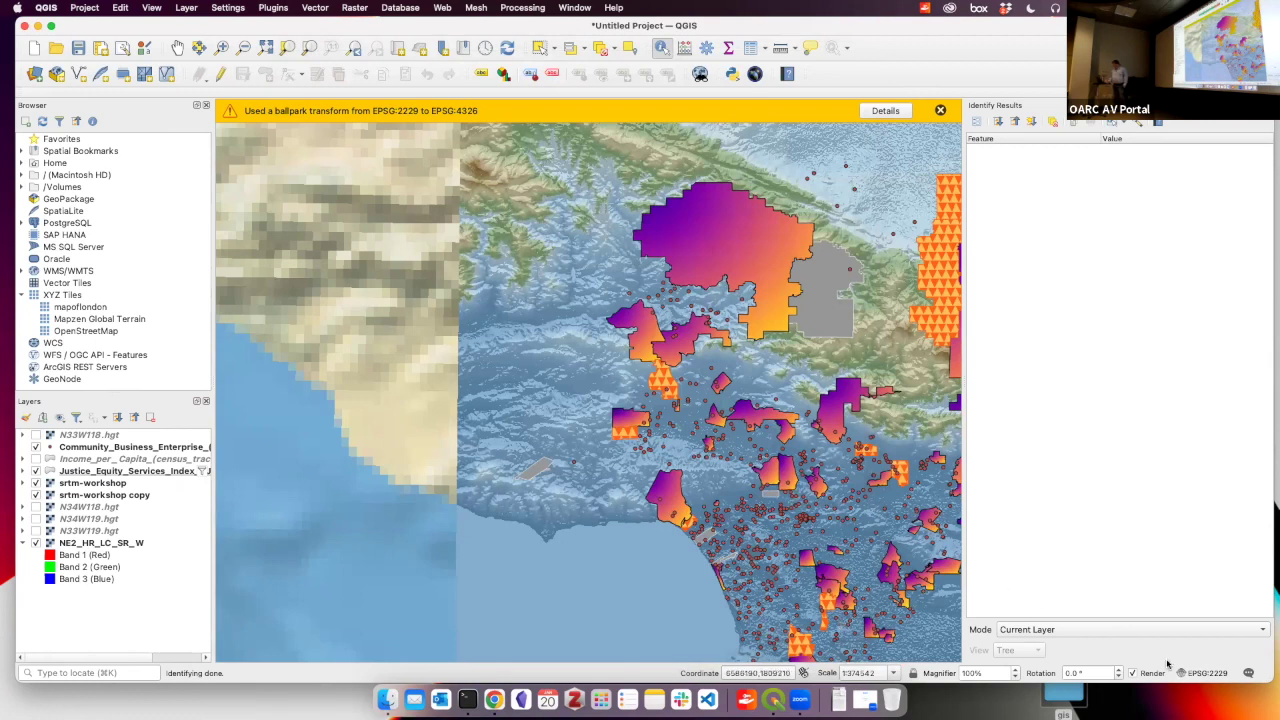
Set the project coordinate reference system to WGS 84 / Pseudo-Mercator, EPSG:3857, accepting the preselected transformation for the Community Business Enterprise points
{"action": "left_click", "coordinate": [1207, 673]}
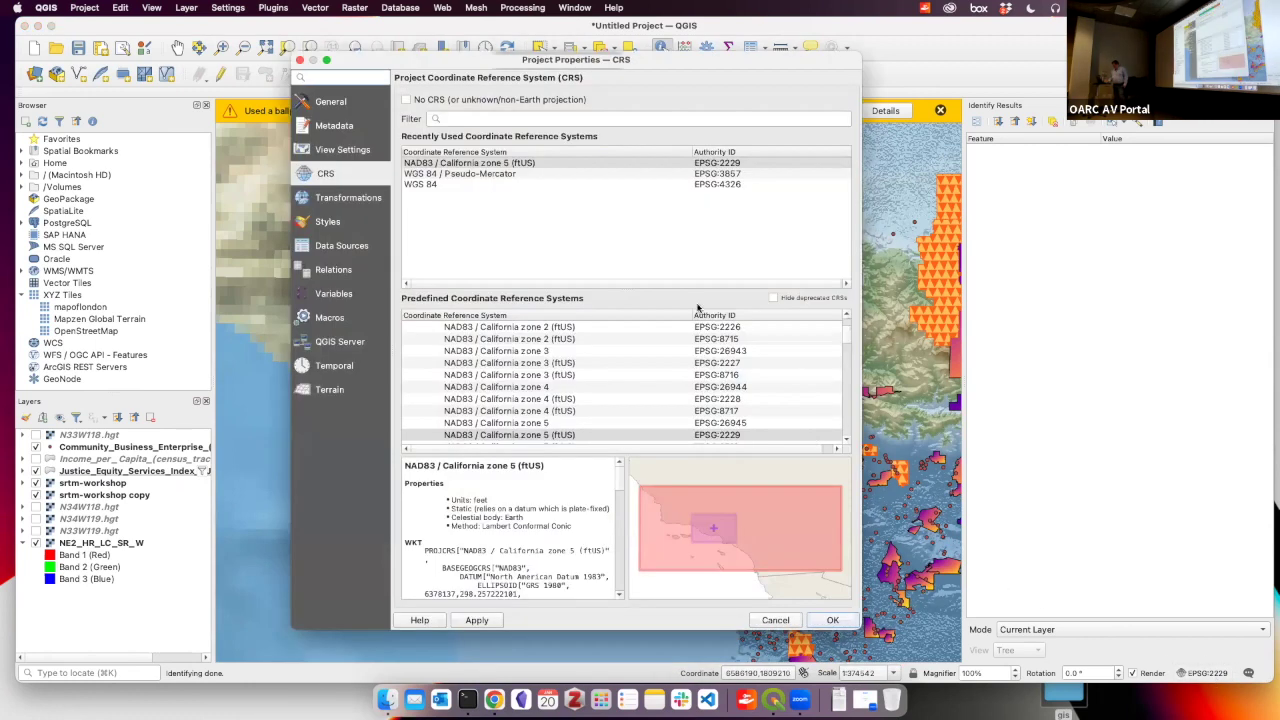
{"action": "left_click", "coordinate": [502, 174]}
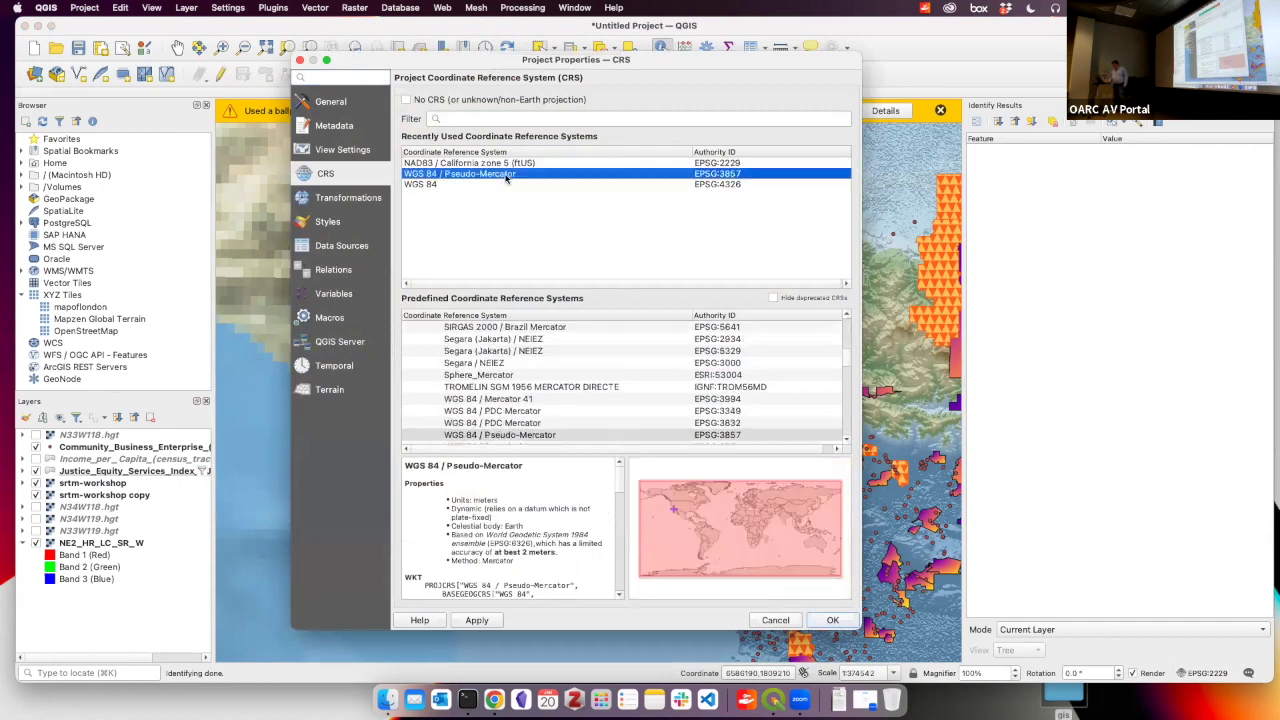
{"action": "left_click", "coordinate": [478, 621]}
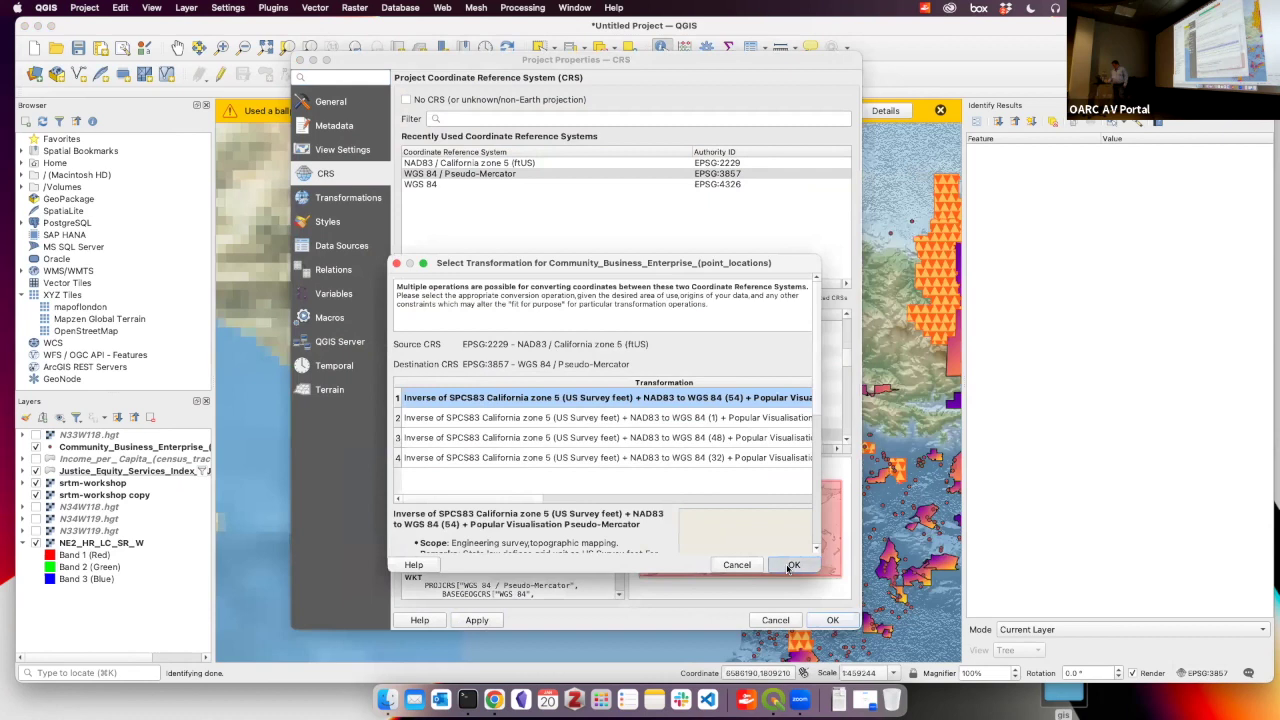
{"action": "left_click", "coordinate": [791, 566]}
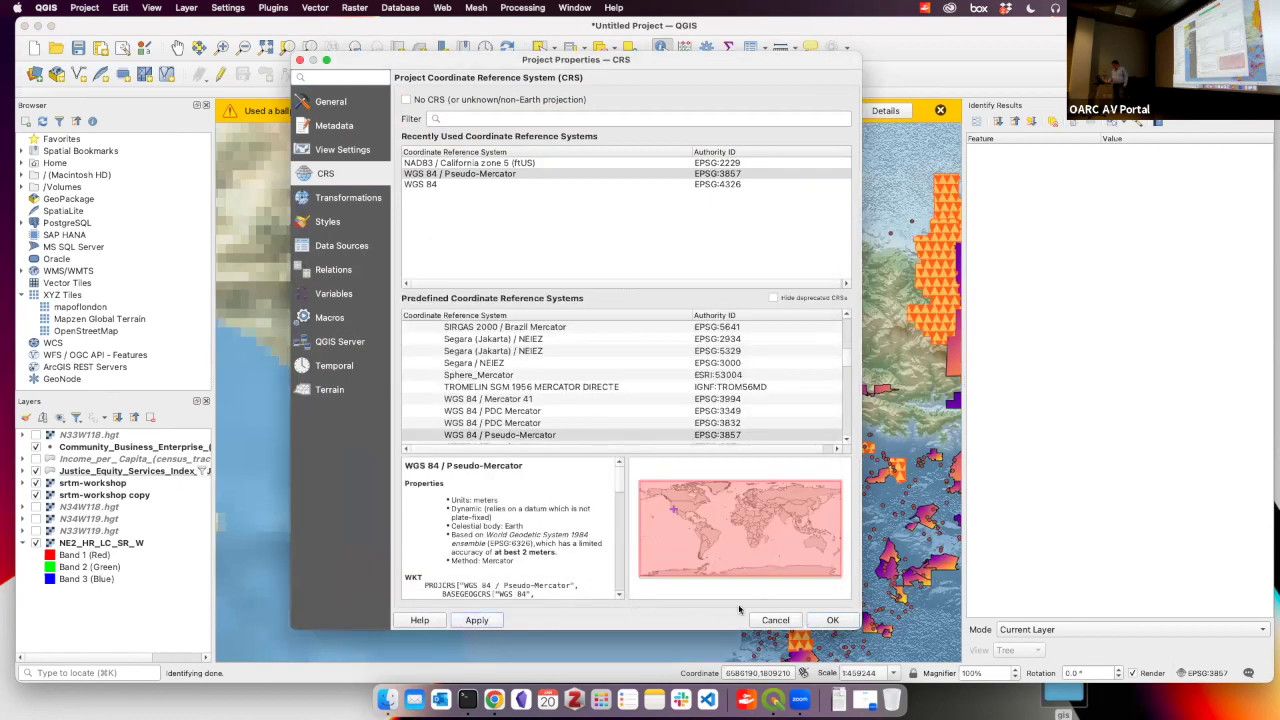
{"action": "left_click", "coordinate": [834, 672]}
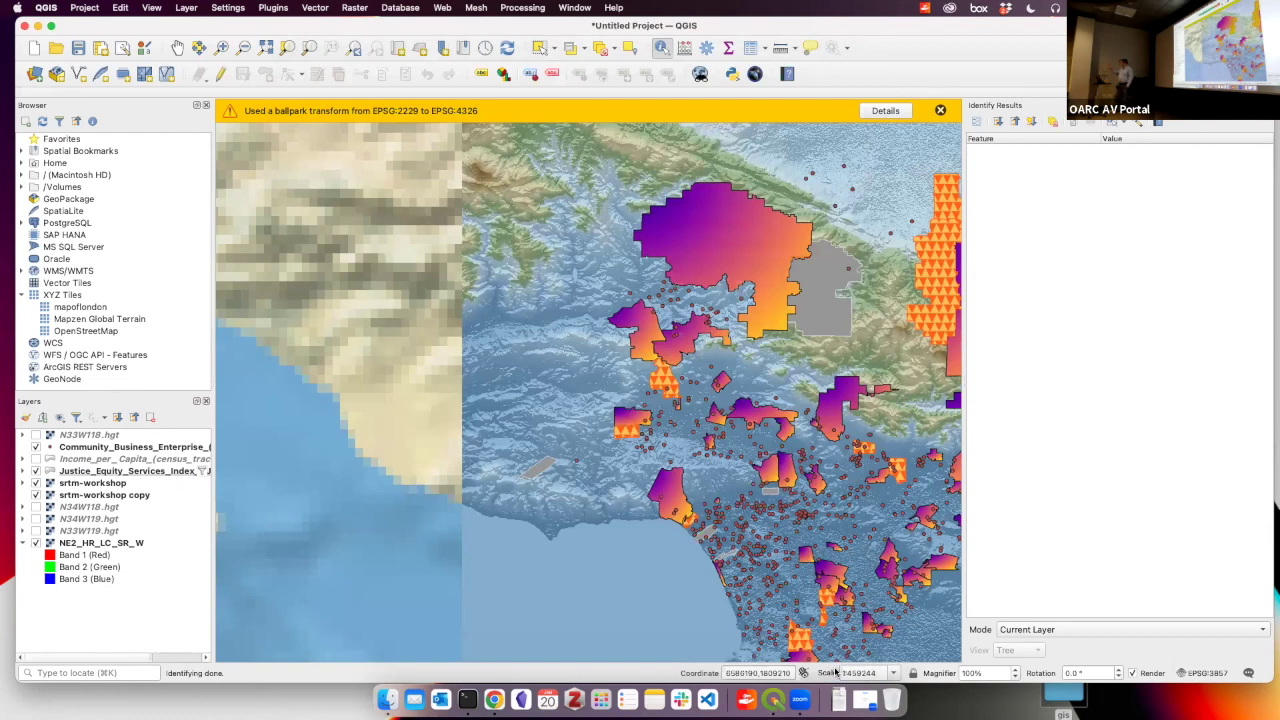
Set the project coordinate reference system to WGS 84, EPSG:4326
{"action": "left_click", "coordinate": [1184, 672]}
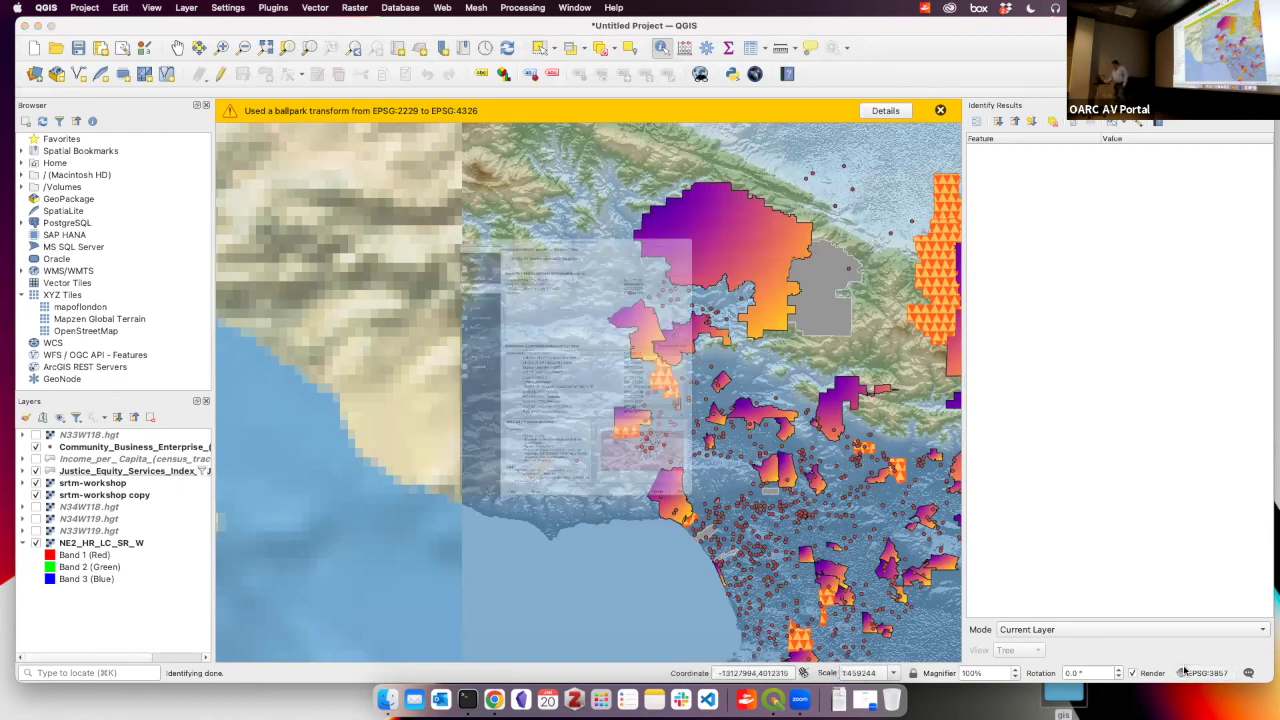
{"action": "left_click", "coordinate": [740, 184]}
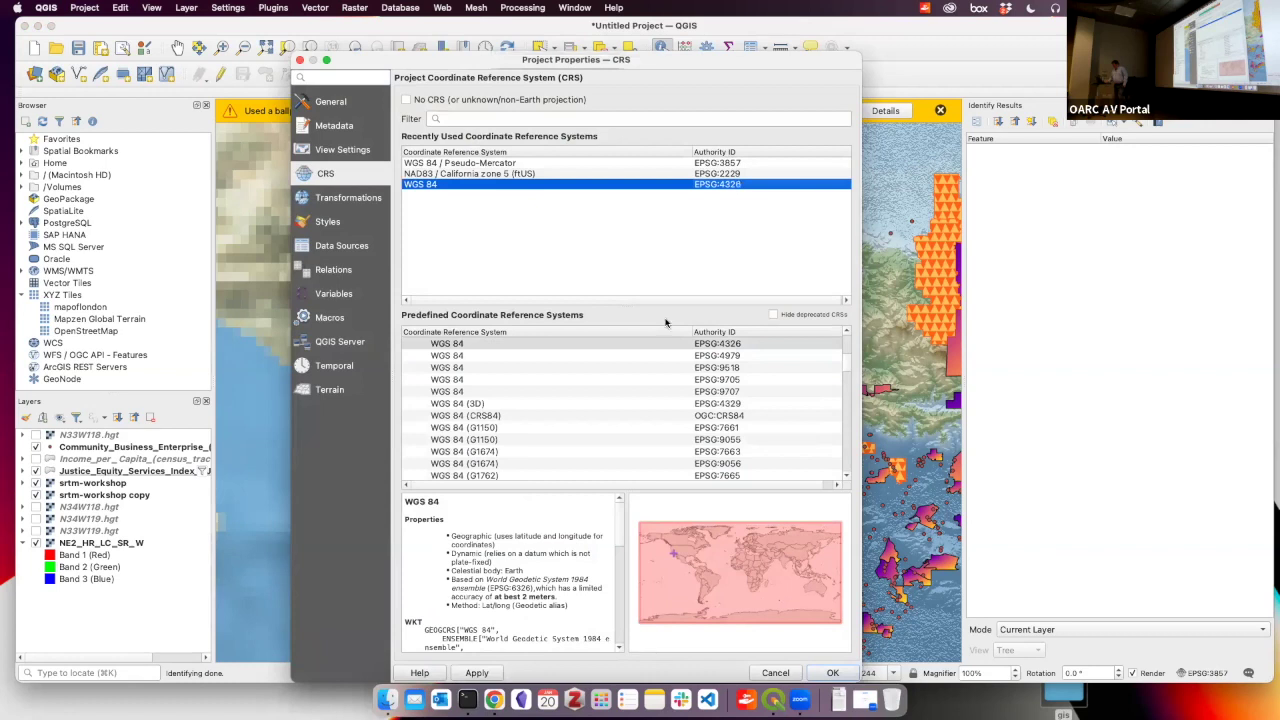
{"action": "left_click", "coordinate": [476, 672]}
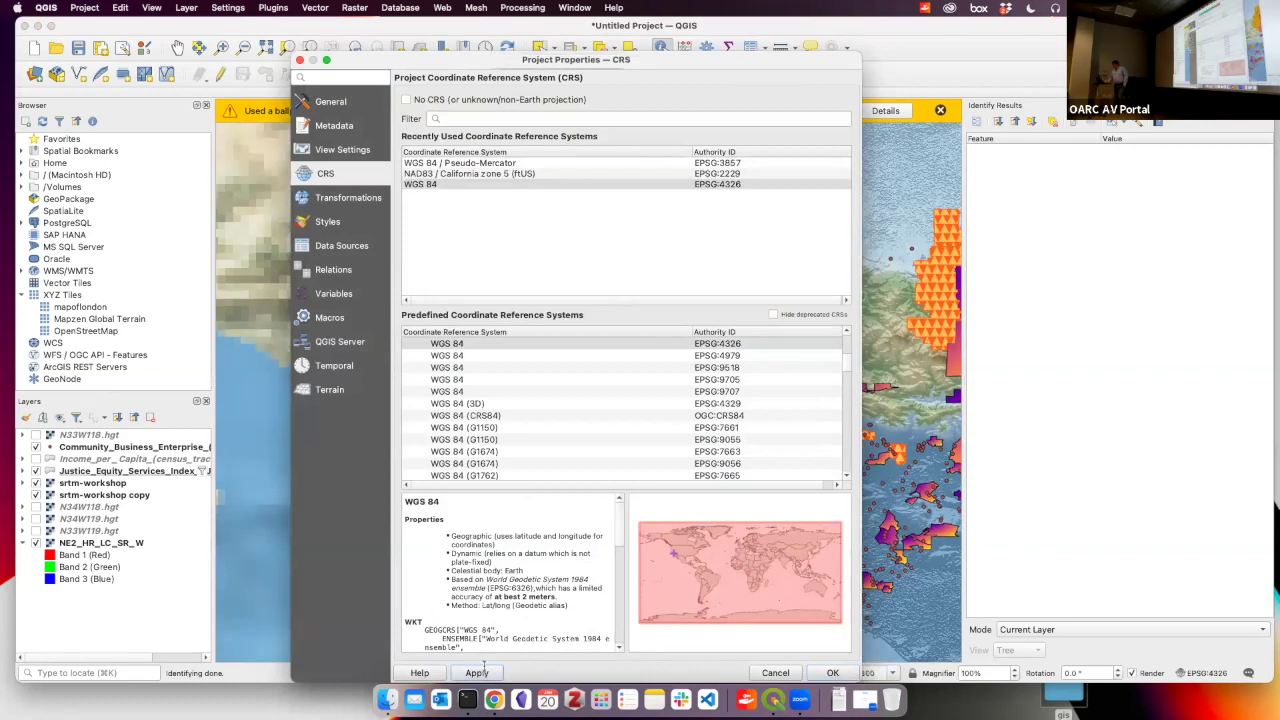
{"action": "left_click", "coordinate": [833, 673]}
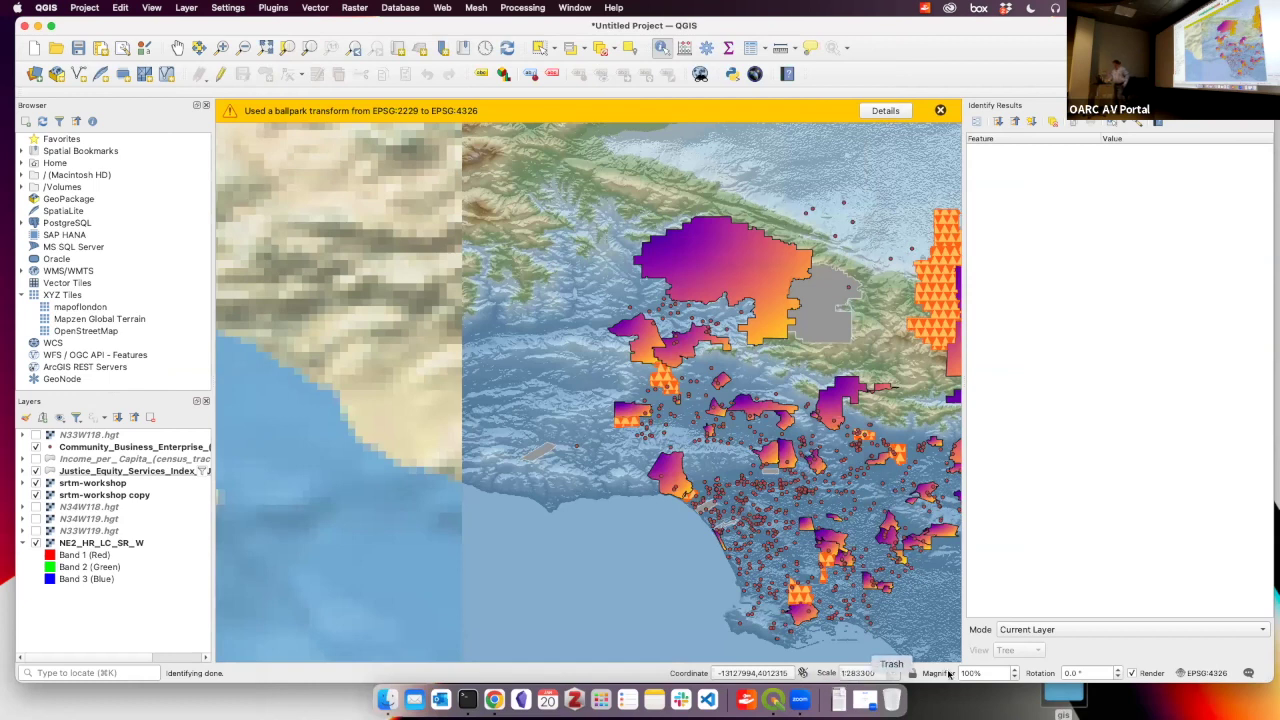
Browse the predefined coordinate reference systems for the project, previewing the Wallis, Helmert 1906 and Everest 1830 (1967 Definition) entries
{"action": "left_click", "coordinate": [1208, 674]}
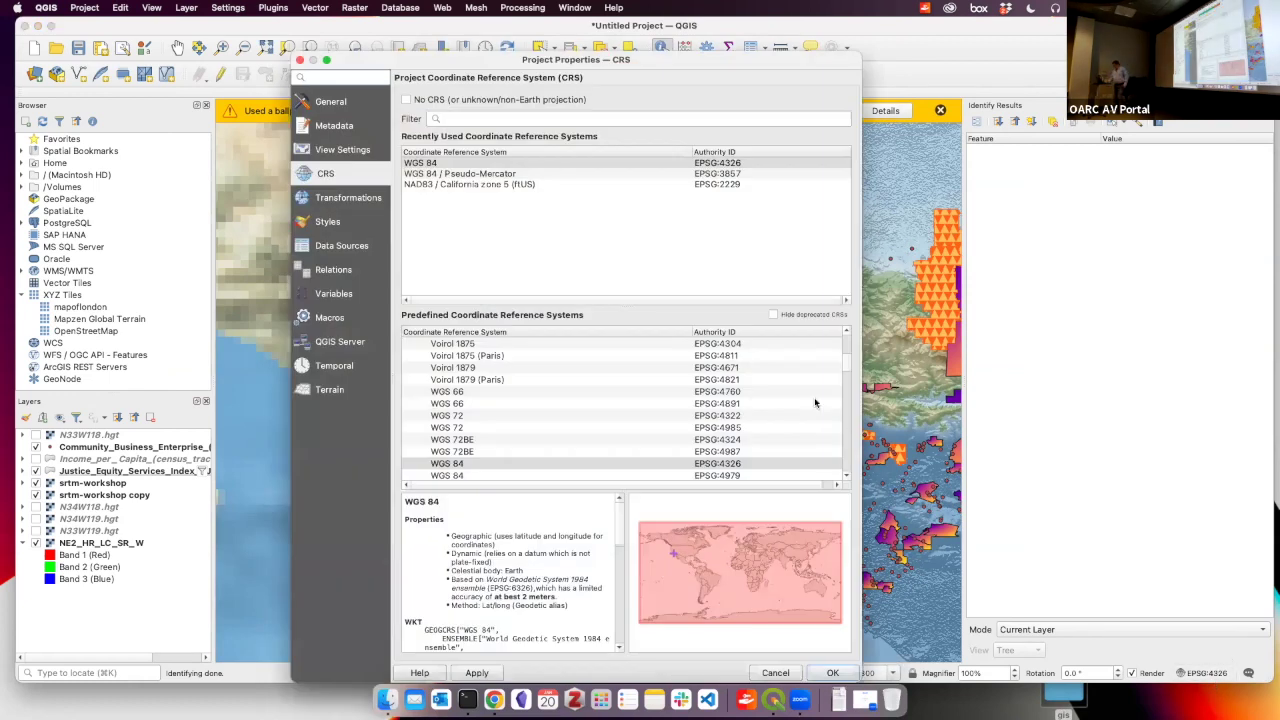
{"action": "scroll", "coordinate": [667, 395], "scroll_direction": "up", "scroll_amount": 5}
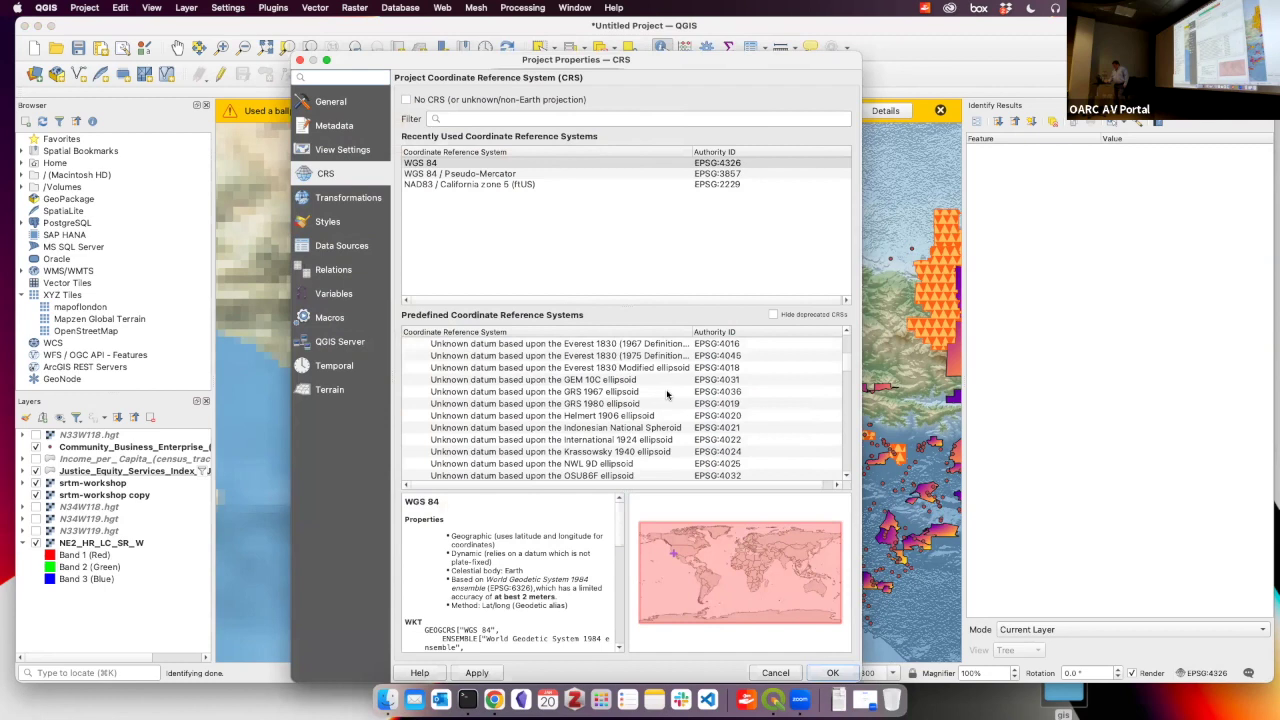
{"action": "scroll", "coordinate": [667, 395], "scroll_direction": "down", "scroll_amount": 5}
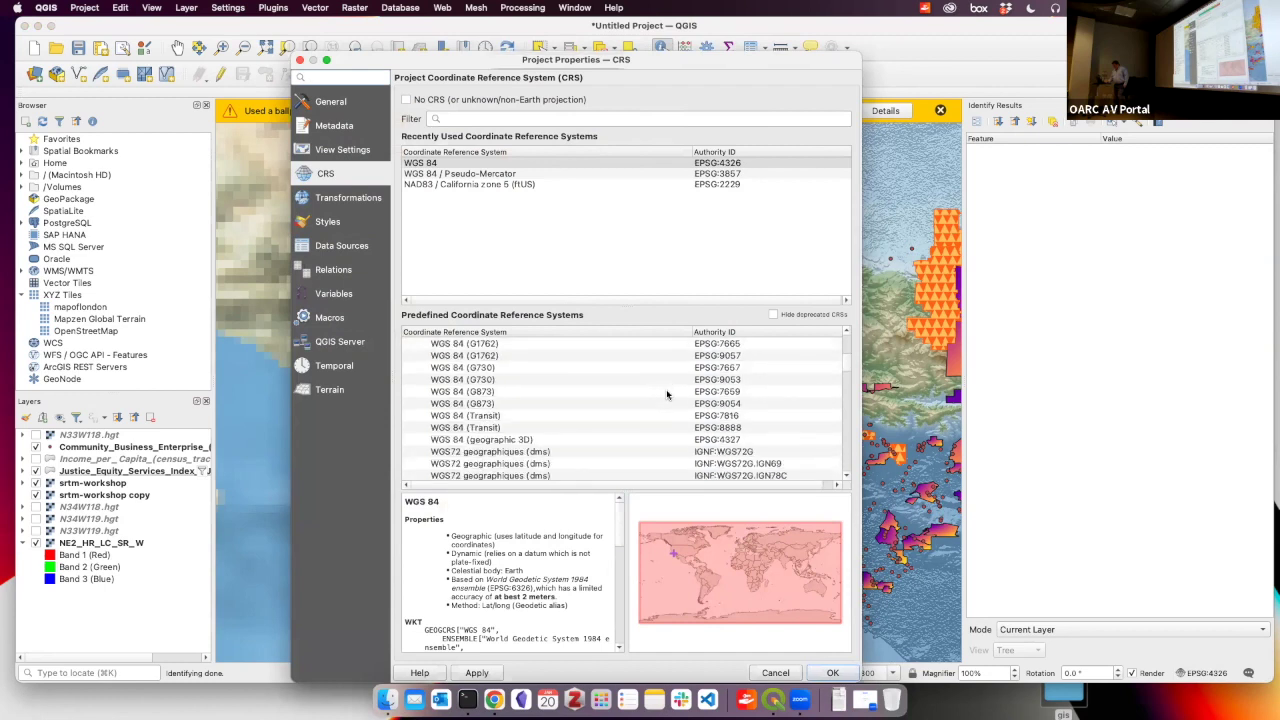
{"action": "scroll", "coordinate": [667, 395], "scroll_direction": "down", "scroll_amount": 5}
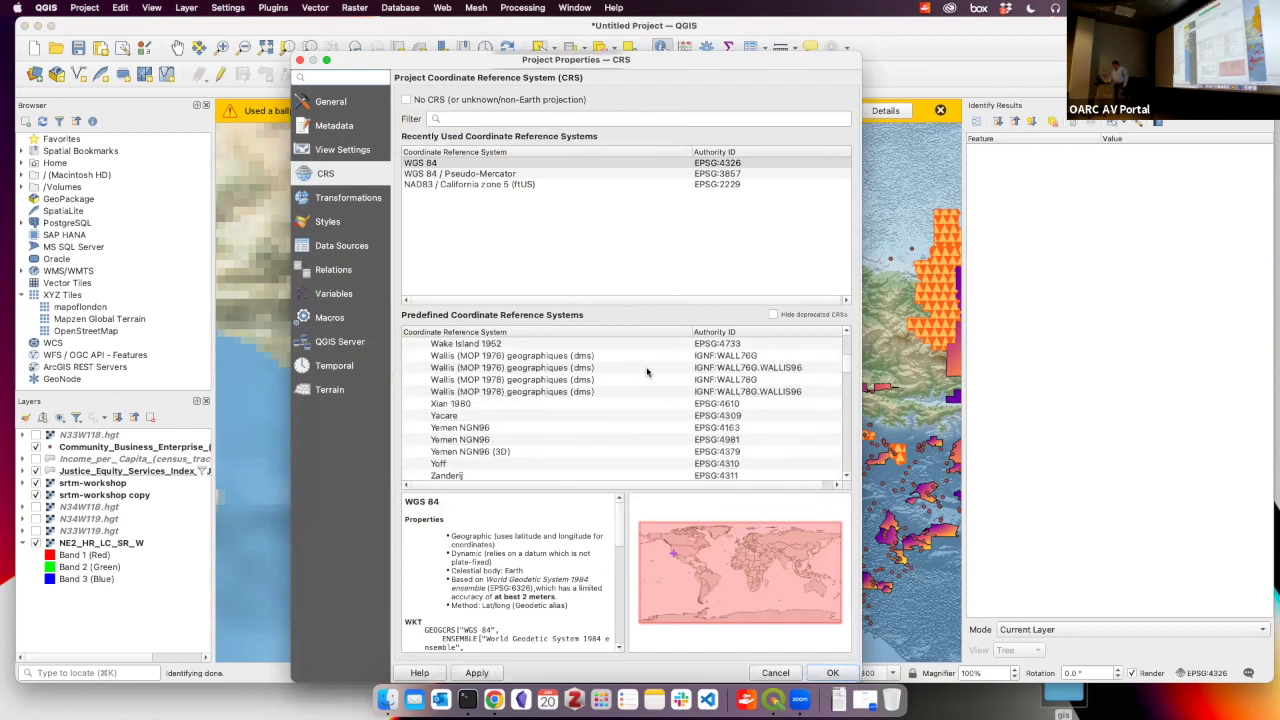
{"action": "left_click", "coordinate": [647, 368]}
{"action": "scroll", "coordinate": [647, 371], "scroll_direction": "up", "scroll_amount": 6}
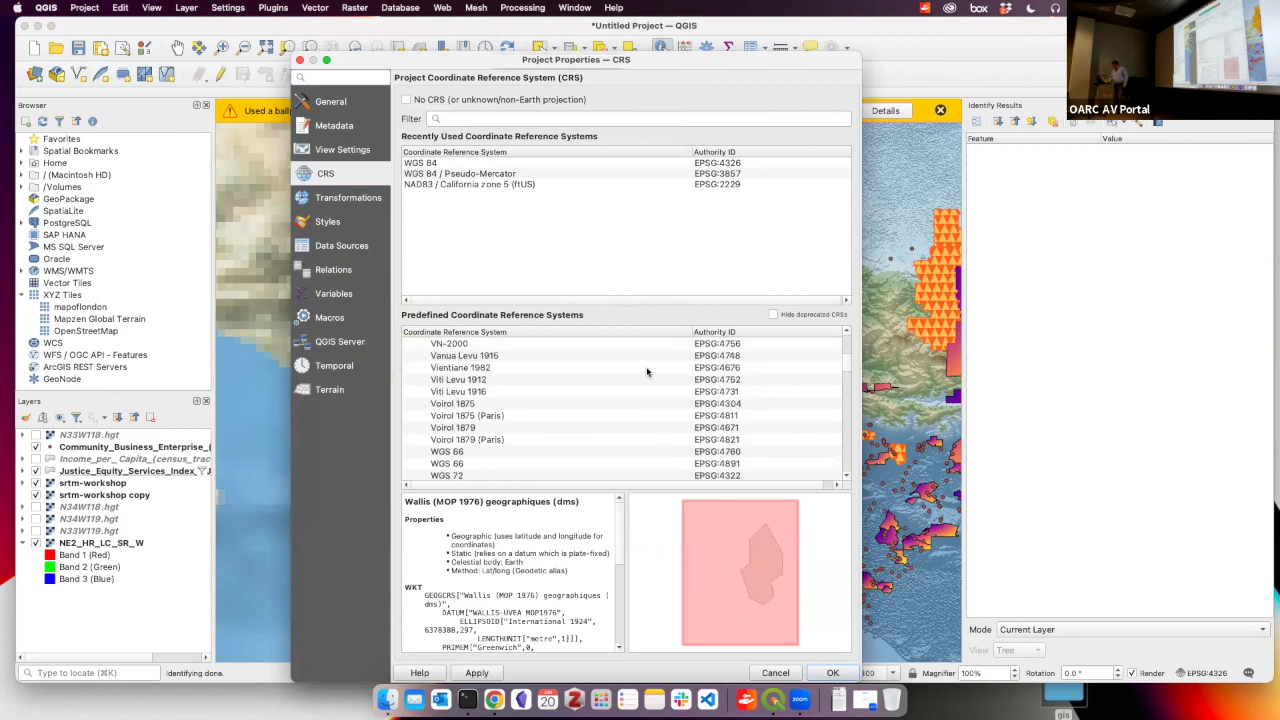
{"action": "left_click", "coordinate": [647, 368]}
{"action": "scroll", "coordinate": [647, 371], "scroll_direction": "up", "scroll_amount": 3}
{"action": "left_click", "coordinate": [647, 368]}
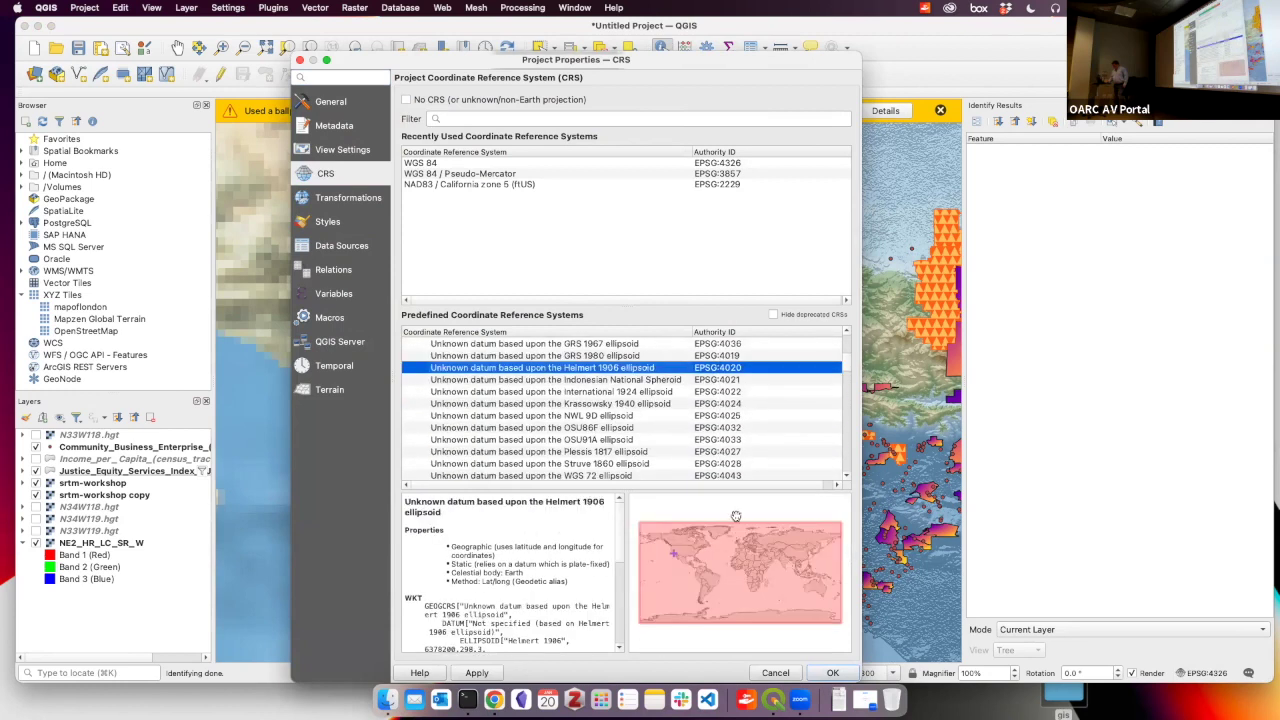
{"action": "scroll", "coordinate": [620, 420], "scroll_direction": "up", "scroll_amount": 4}
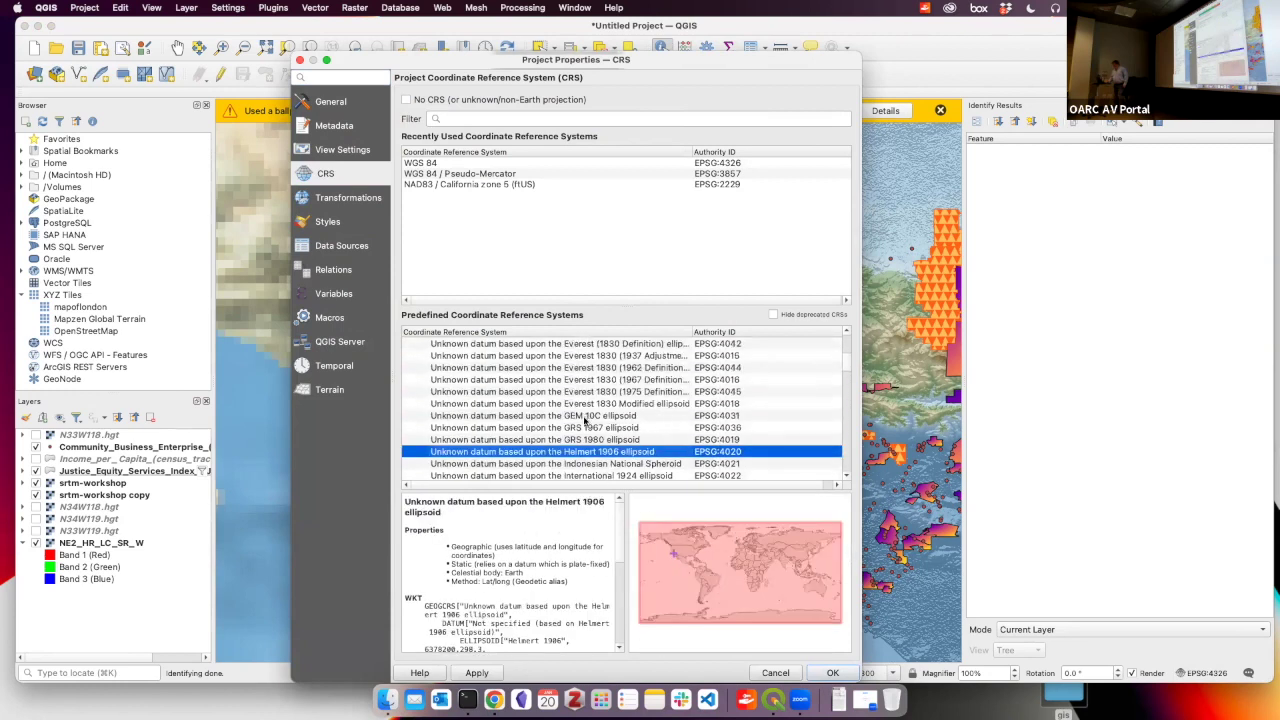
{"action": "left_click", "coordinate": [606, 380]}
{"action": "left_click", "coordinate": [605, 427]}
{"action": "scroll", "coordinate": [608, 427], "scroll_direction": "up", "scroll_amount": 5}
{"action": "left_click", "coordinate": [610, 427]}
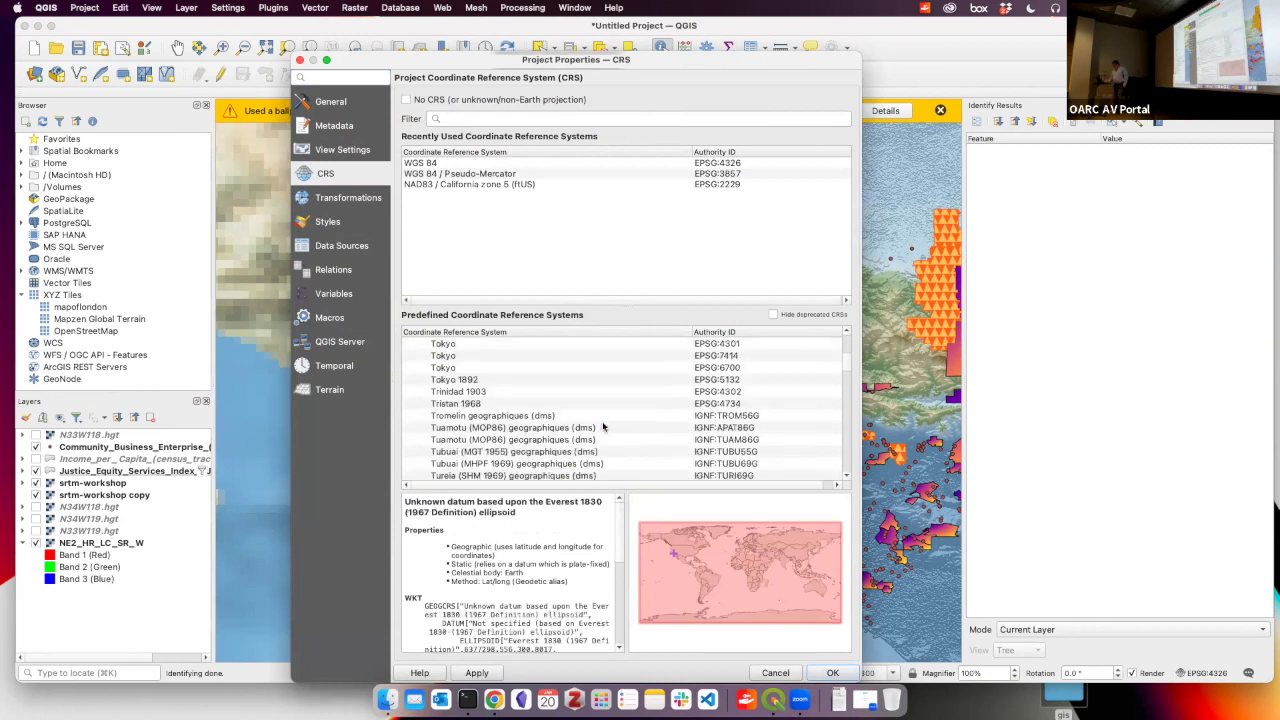
Set the project coordinate reference system to Tokyo, EPSG:6700
{"action": "left_click", "coordinate": [662, 379]}
{"action": "left_click", "coordinate": [662, 367]}
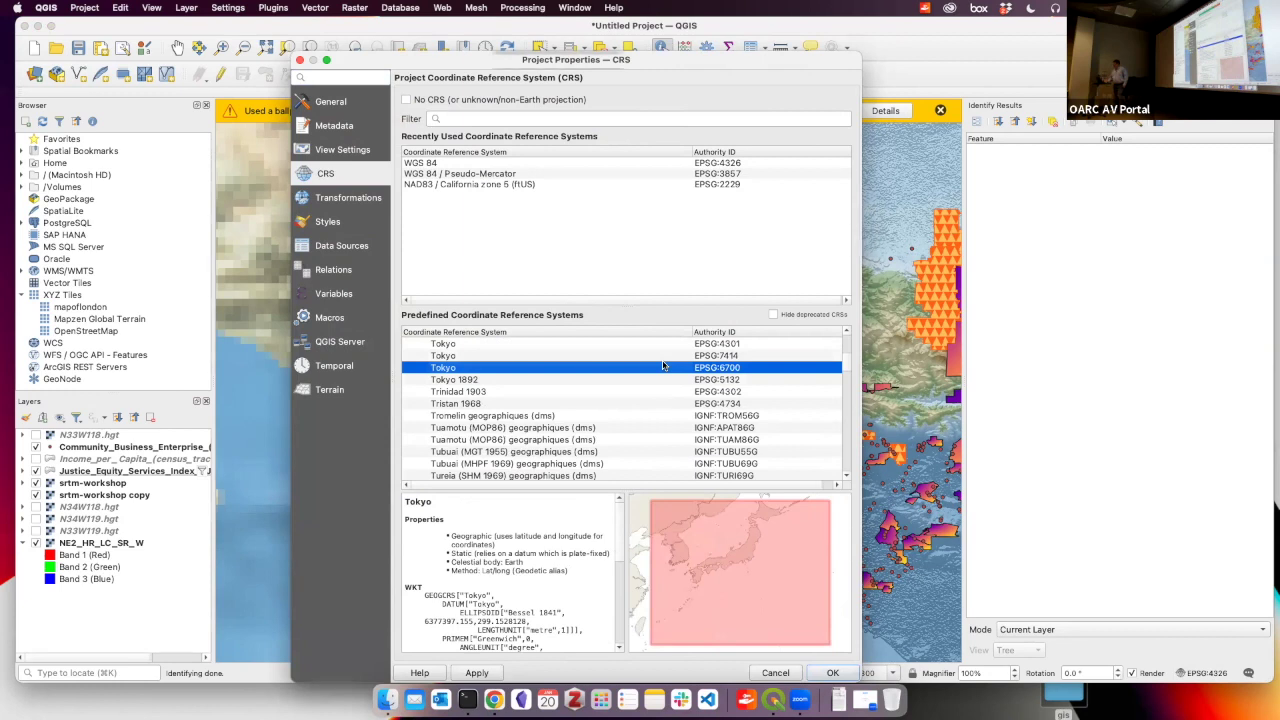
{"action": "left_click", "coordinate": [832, 673]}
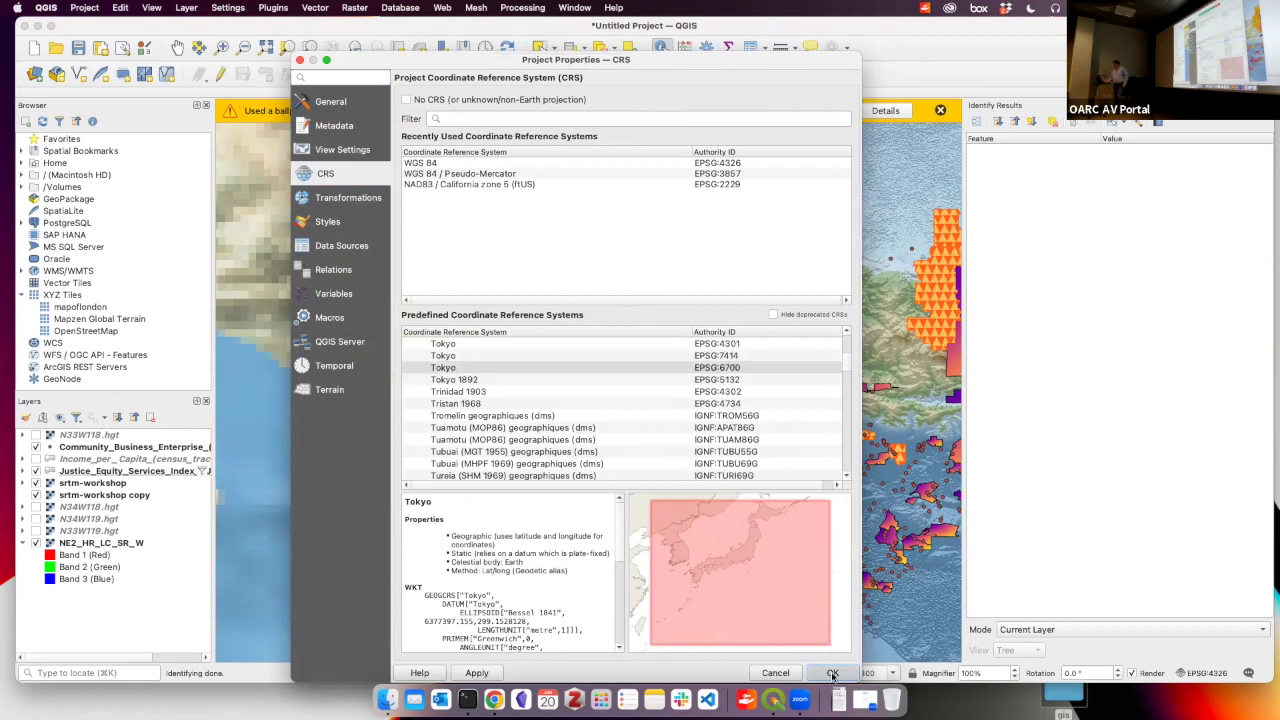
{"action": "left_click", "coordinate": [800, 566]}
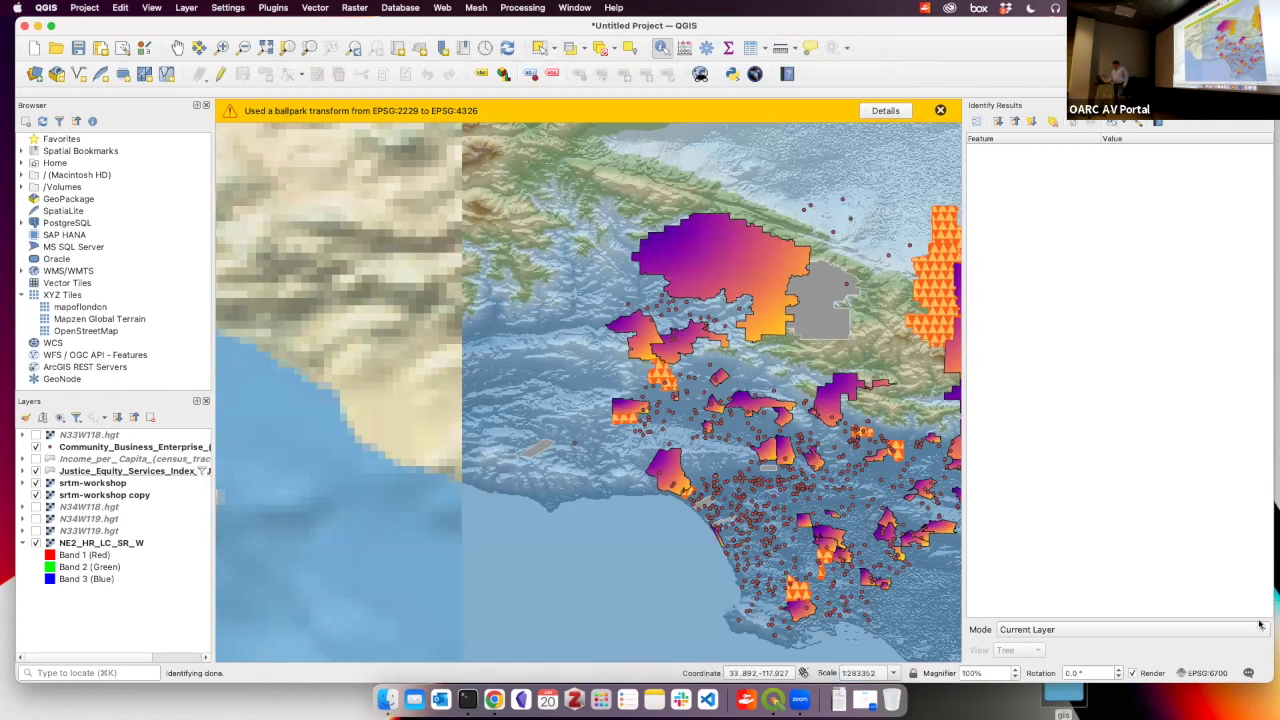
Return the project coordinate reference system to the recently used WGS 84, EPSG:4326
{"action": "left_click", "coordinate": [1205, 673]}
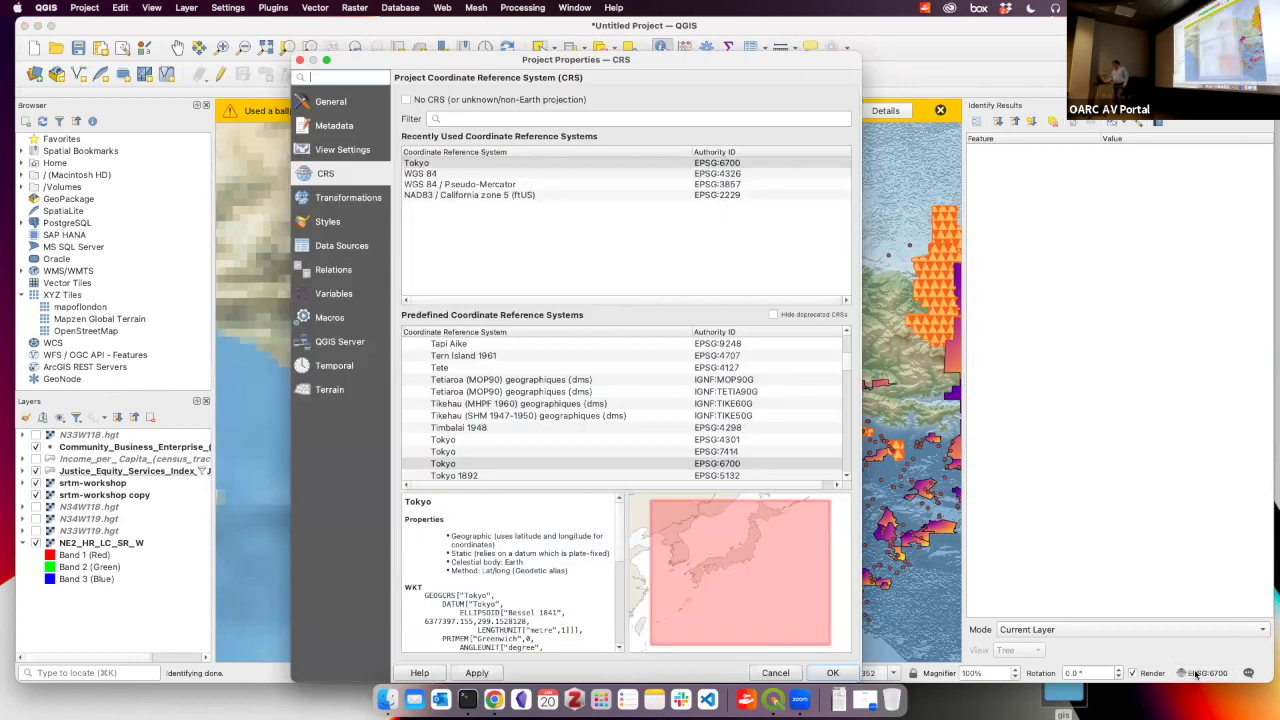
{"action": "scroll", "coordinate": [752, 415], "scroll_direction": "down", "scroll_amount": 10}
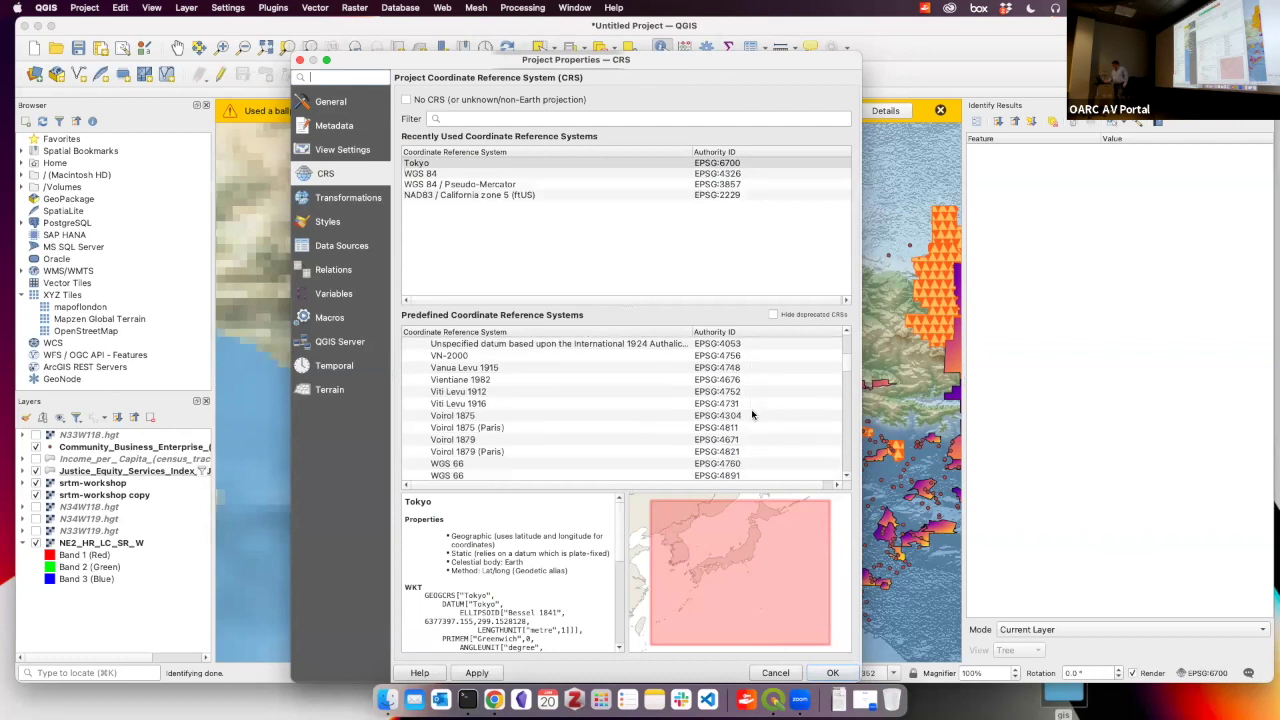
{"action": "left_click", "coordinate": [746, 176]}
{"action": "left_click", "coordinate": [488, 674]}
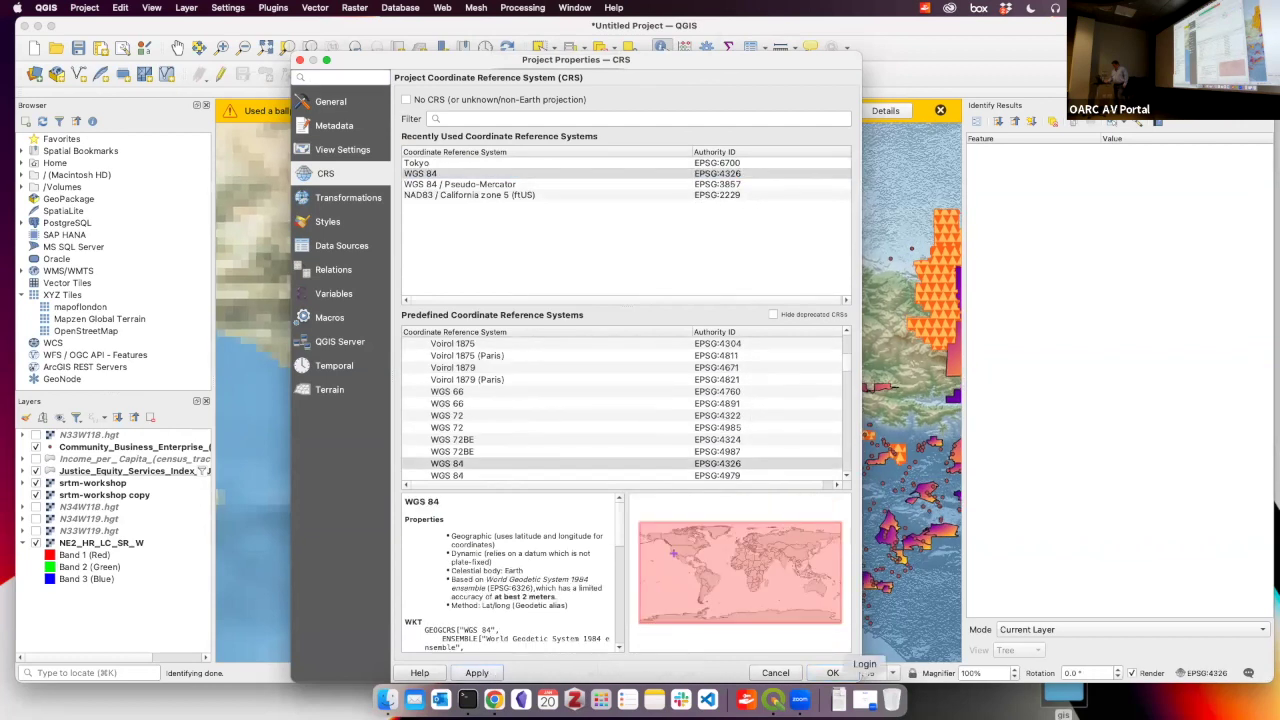
{"action": "left_click", "coordinate": [831, 673]}
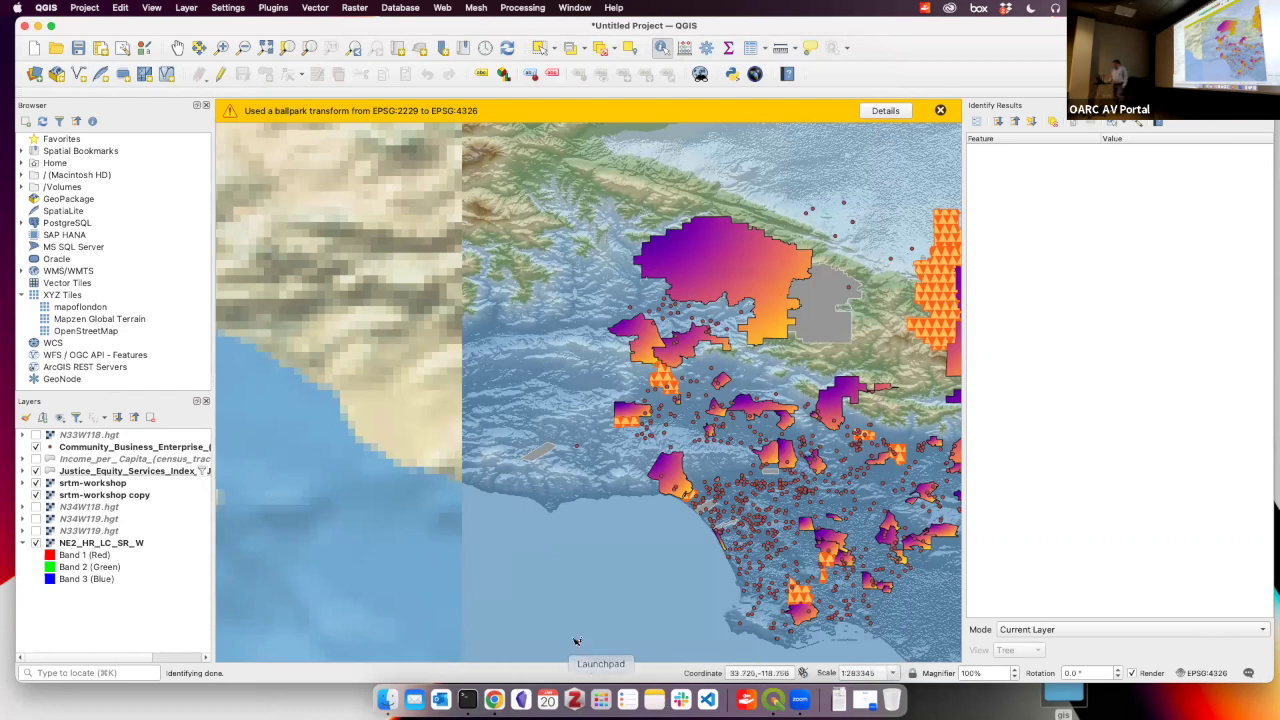
Scale the Community Business Enterprise marker size by the vendor_number field with the size assistant, fetching the value range from the layer
{"action": "left_click", "coordinate": [173, 447]}
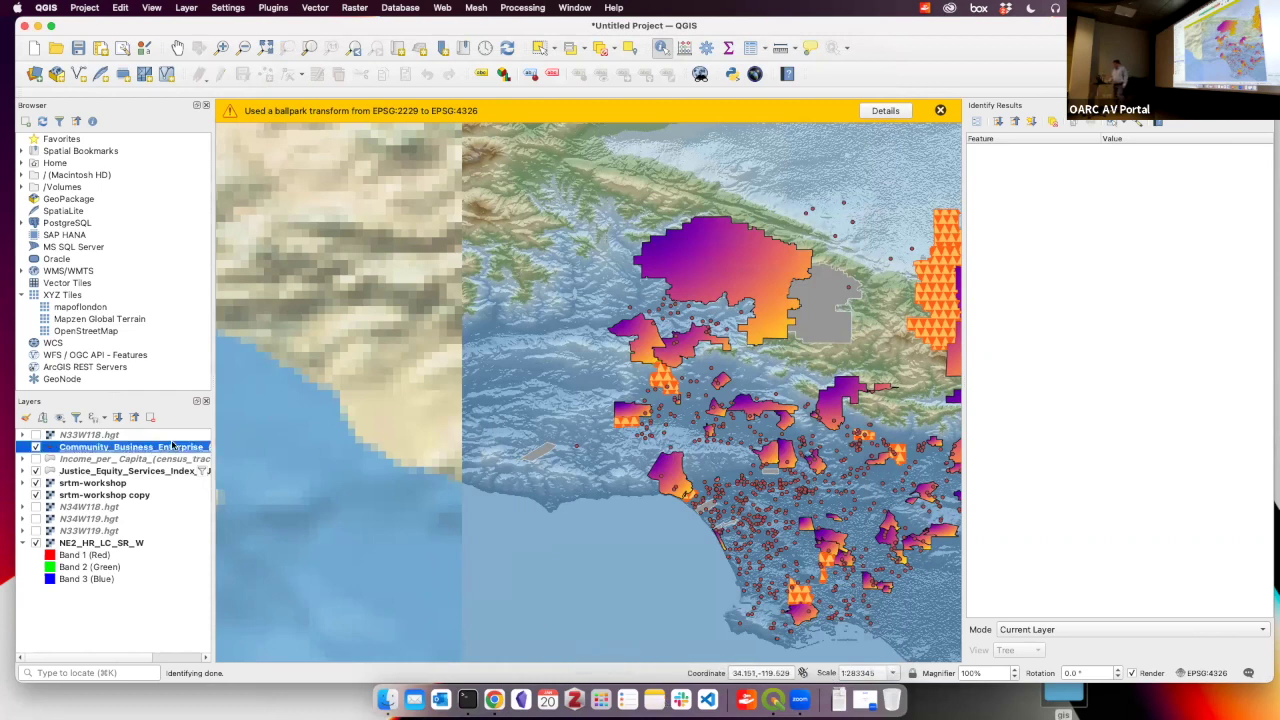
{"action": "double_click", "coordinate": [173, 447]}
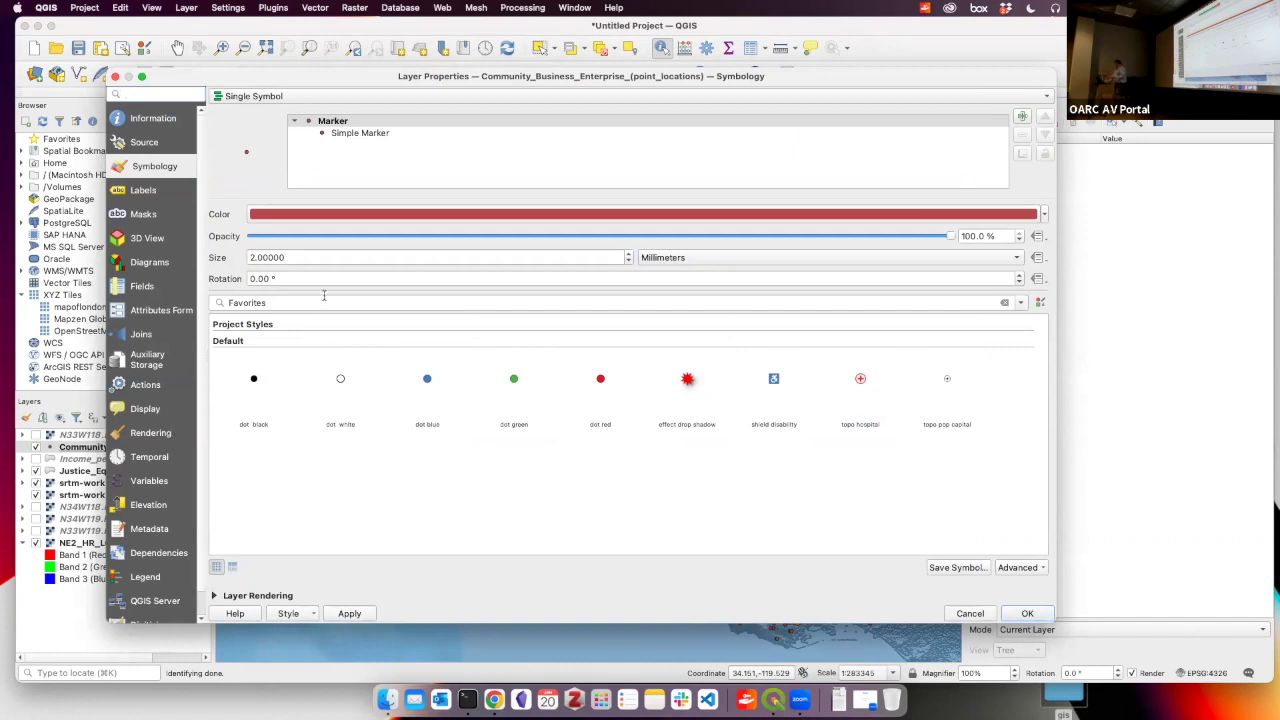
{"action": "left_click", "coordinate": [1037, 258]}
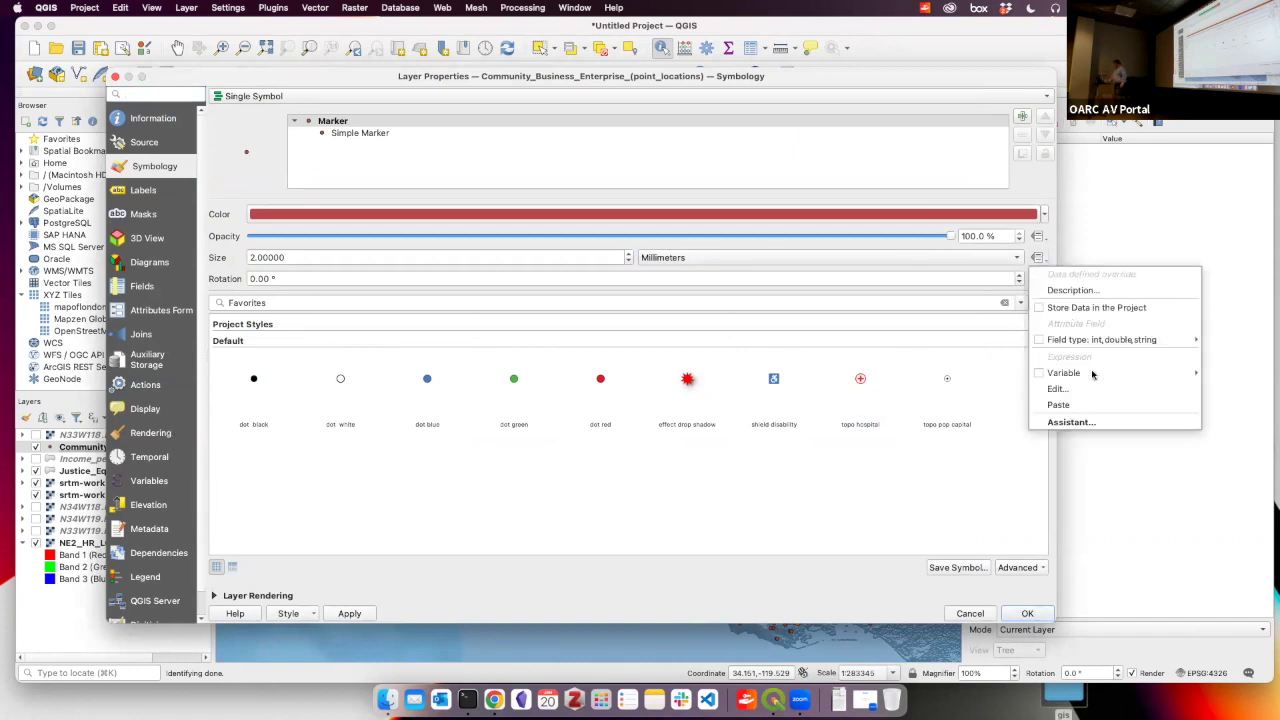
{"action": "left_click", "coordinate": [1090, 422]}
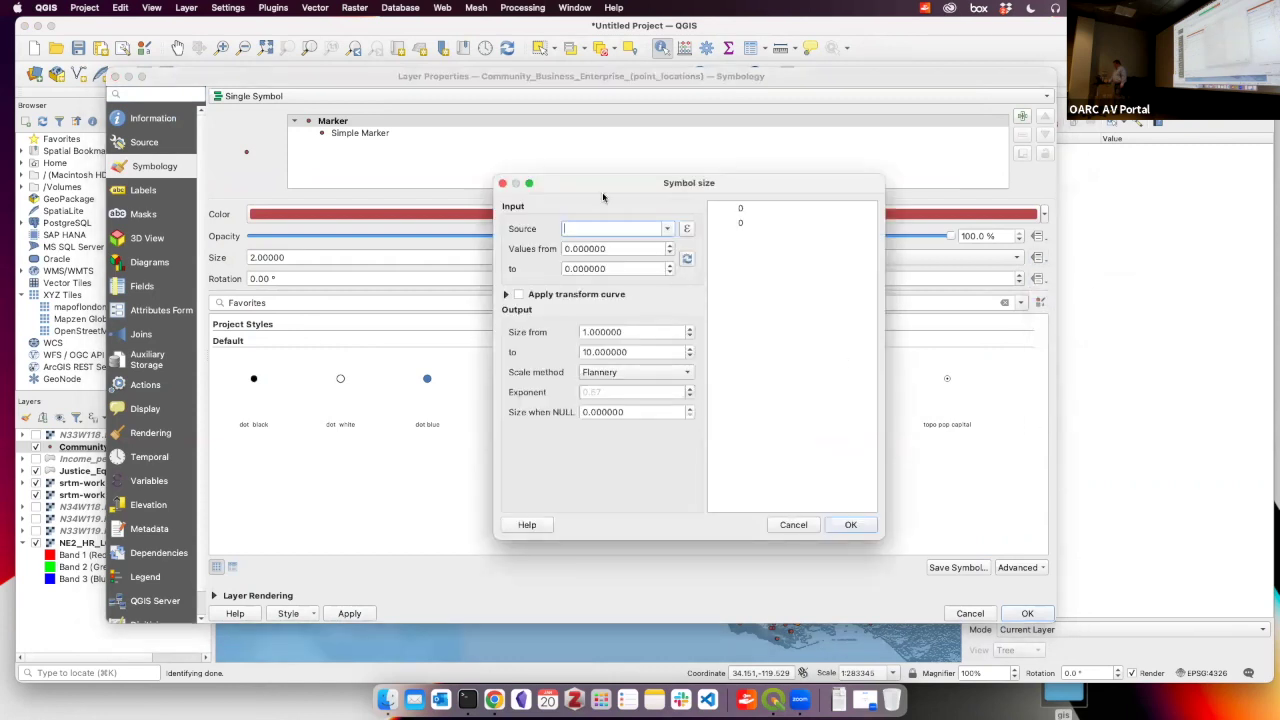
{"action": "left_click", "coordinate": [667, 229]}
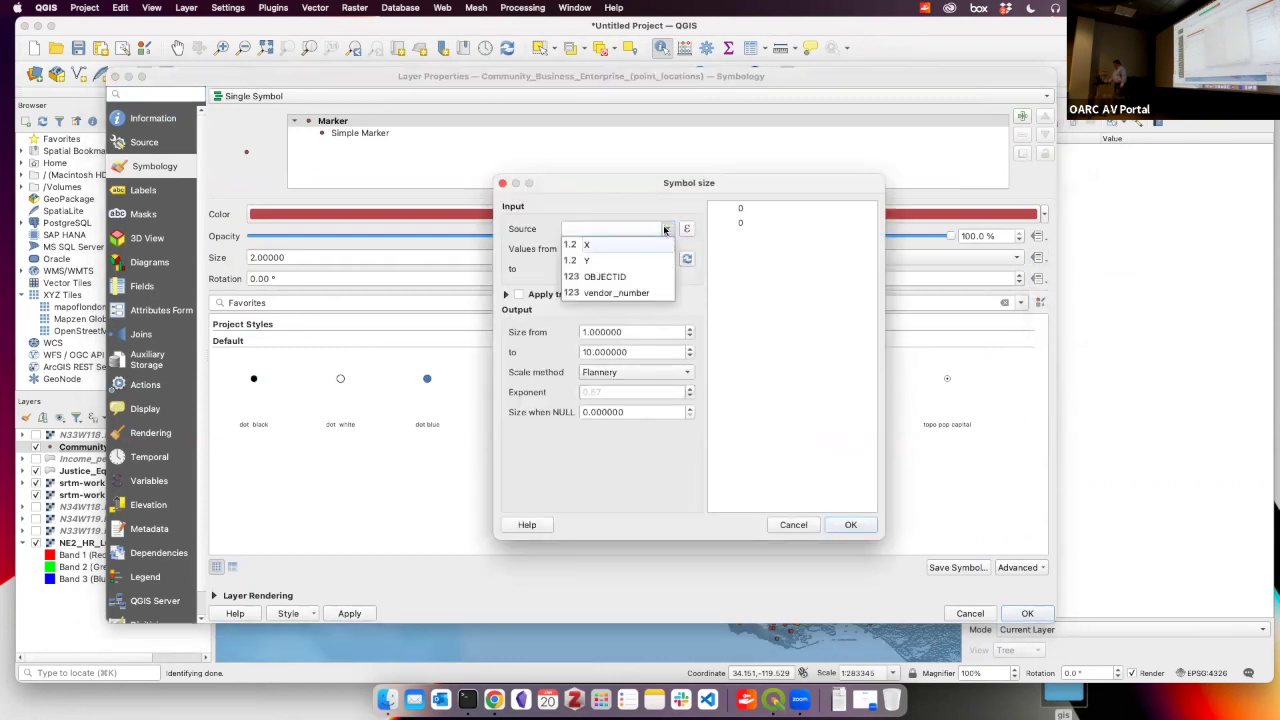
{"action": "left_click", "coordinate": [636, 292]}
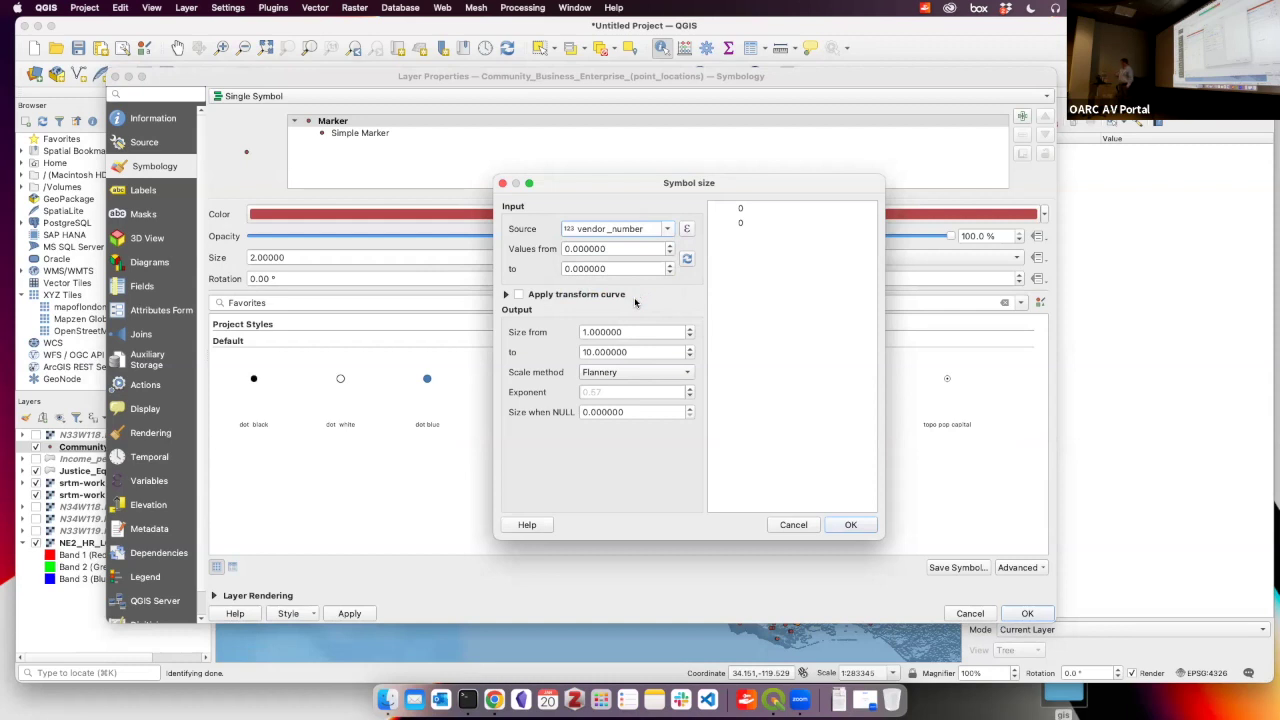
{"action": "left_click", "coordinate": [687, 259]}
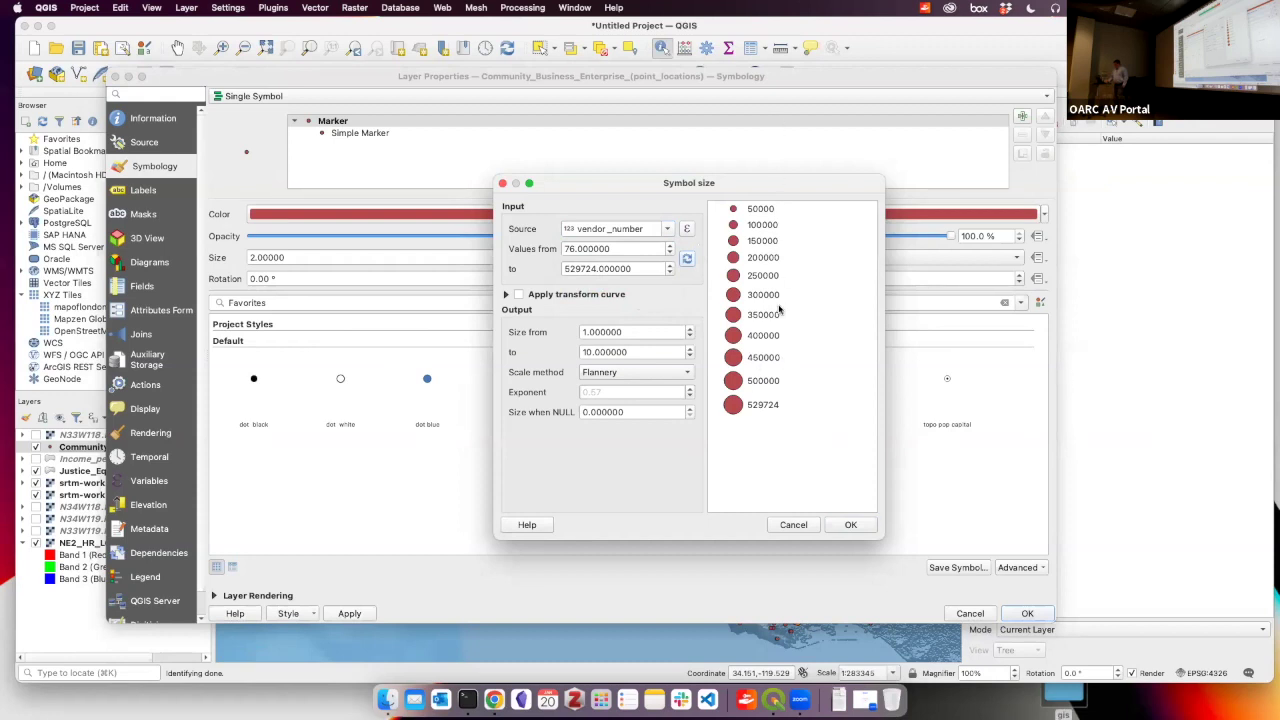
{"action": "left_click", "coordinate": [850, 524]}
{"action": "left_click", "coordinate": [1027, 614]}
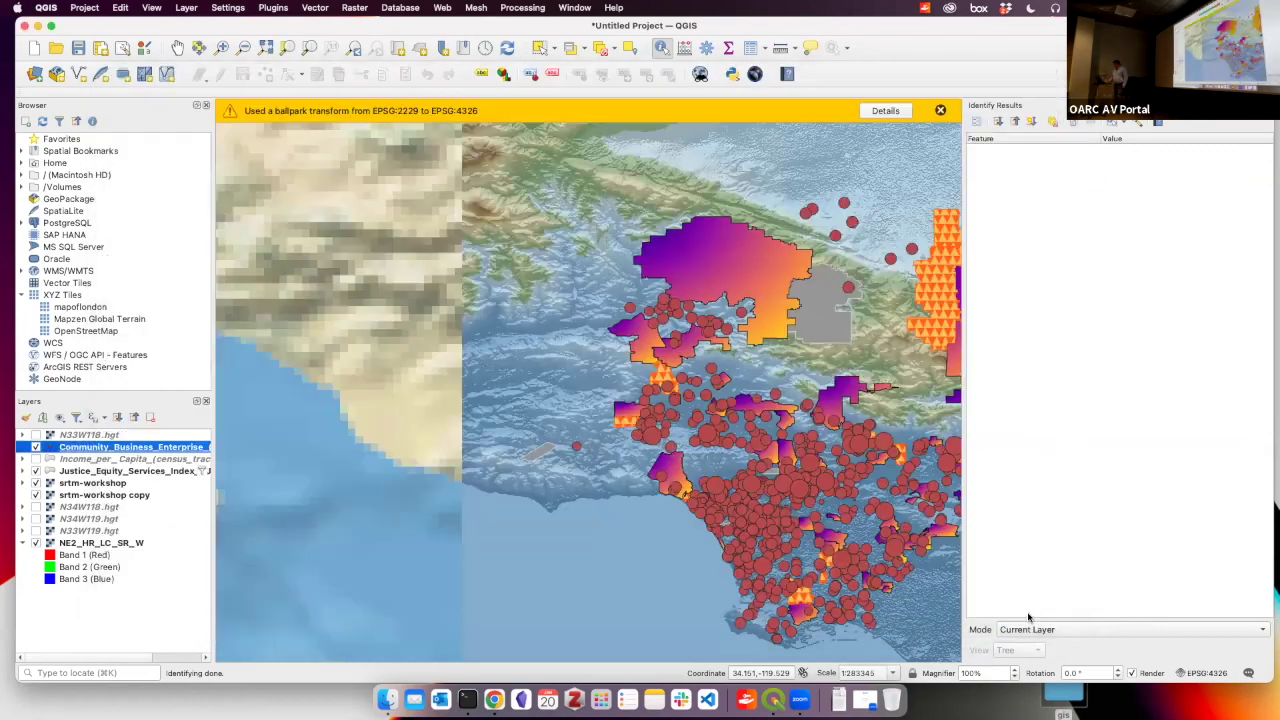
Style the Community Business Enterprise points as categorized by business_type with random colors, classifying all values and applying the result
{"action": "scroll", "coordinate": [828, 545], "scroll_direction": "up", "scroll_amount": 5}
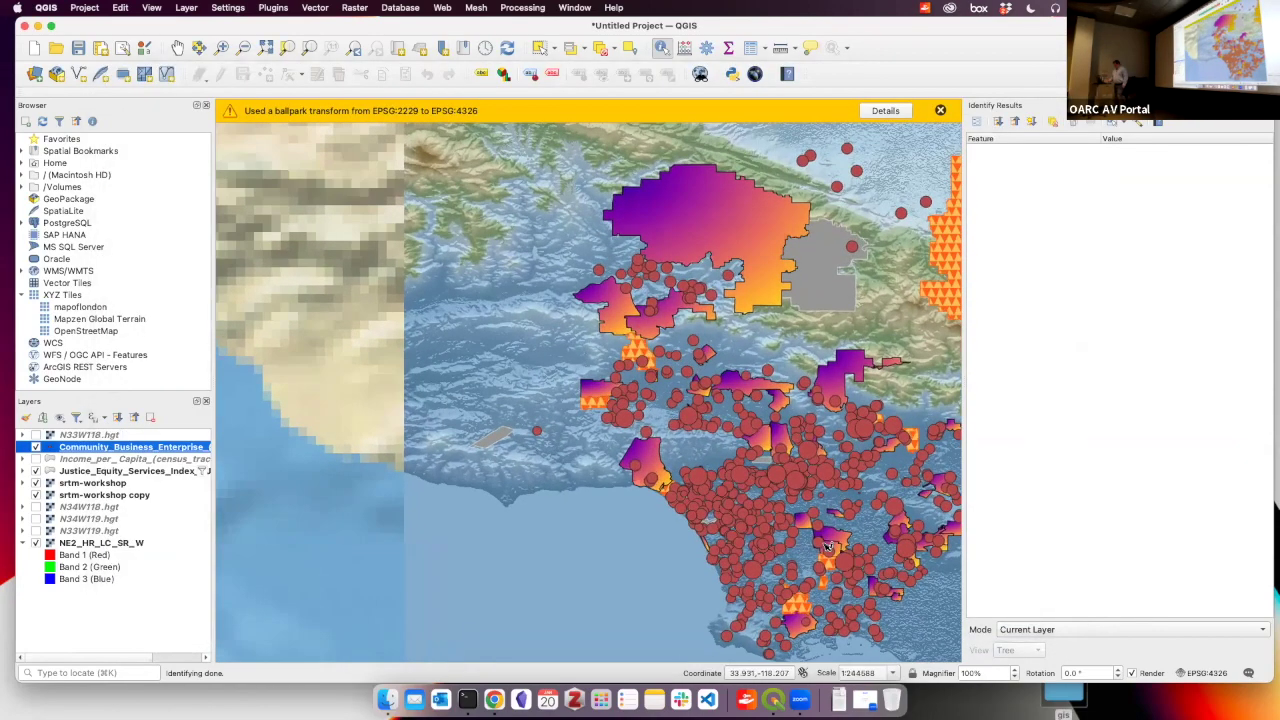
{"action": "scroll", "coordinate": [760, 453], "scroll_direction": "up", "scroll_amount": 8}
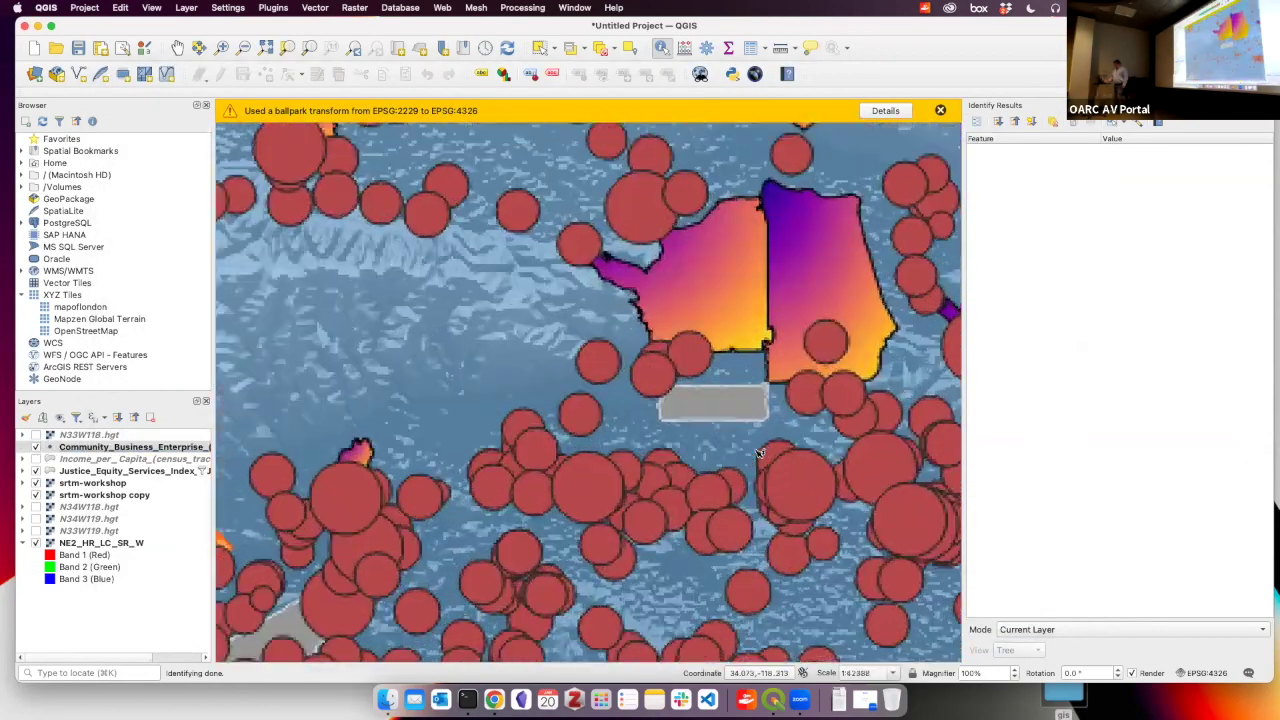
{"action": "double_click", "coordinate": [110, 446]}
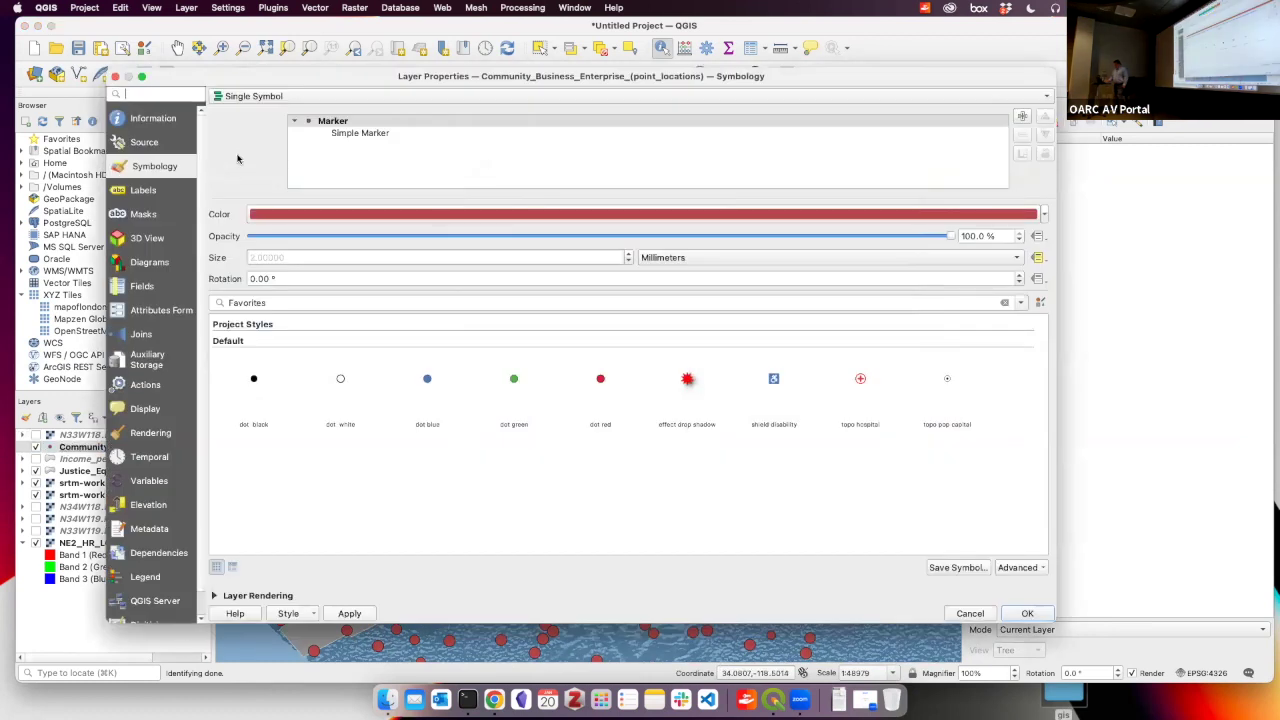
{"action": "left_click", "coordinate": [262, 97]}
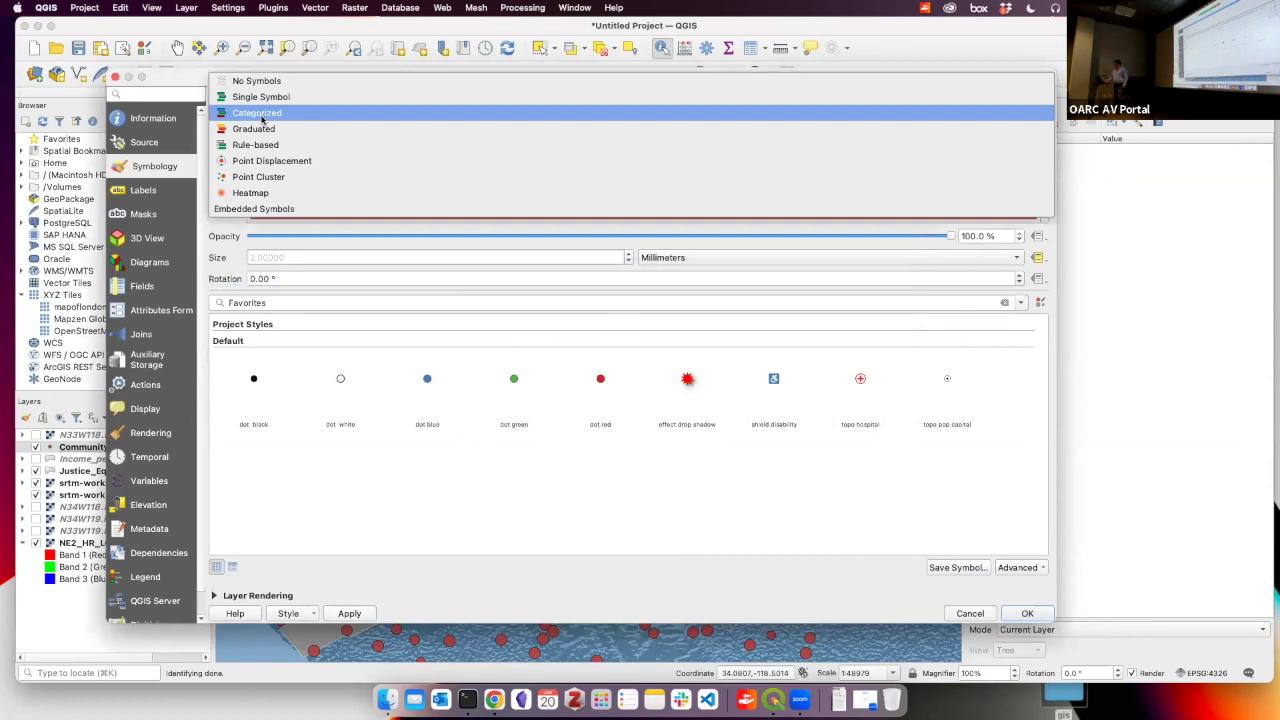
{"action": "left_click", "coordinate": [258, 113]}
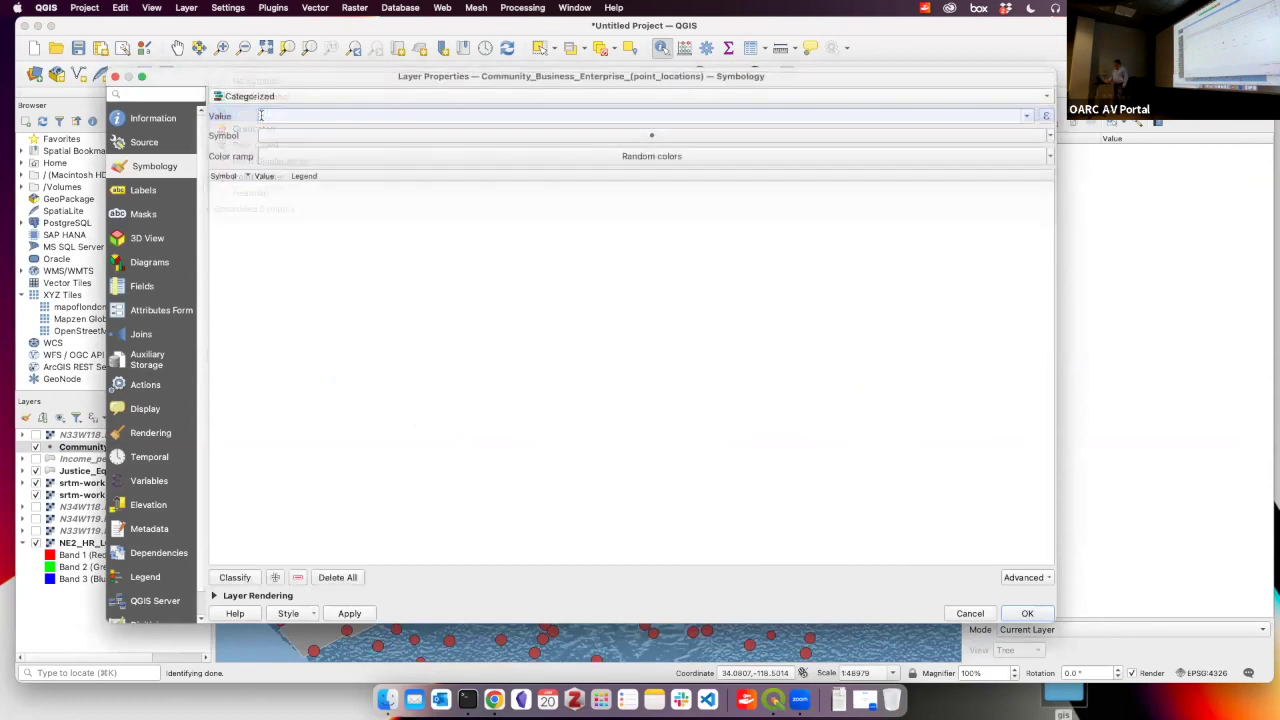
{"action": "left_click", "coordinate": [1028, 117]}
{"action": "scroll", "coordinate": [886, 191], "scroll_direction": "down", "scroll_amount": 2}
{"action": "scroll", "coordinate": [886, 191], "scroll_direction": "down", "scroll_amount": 8}
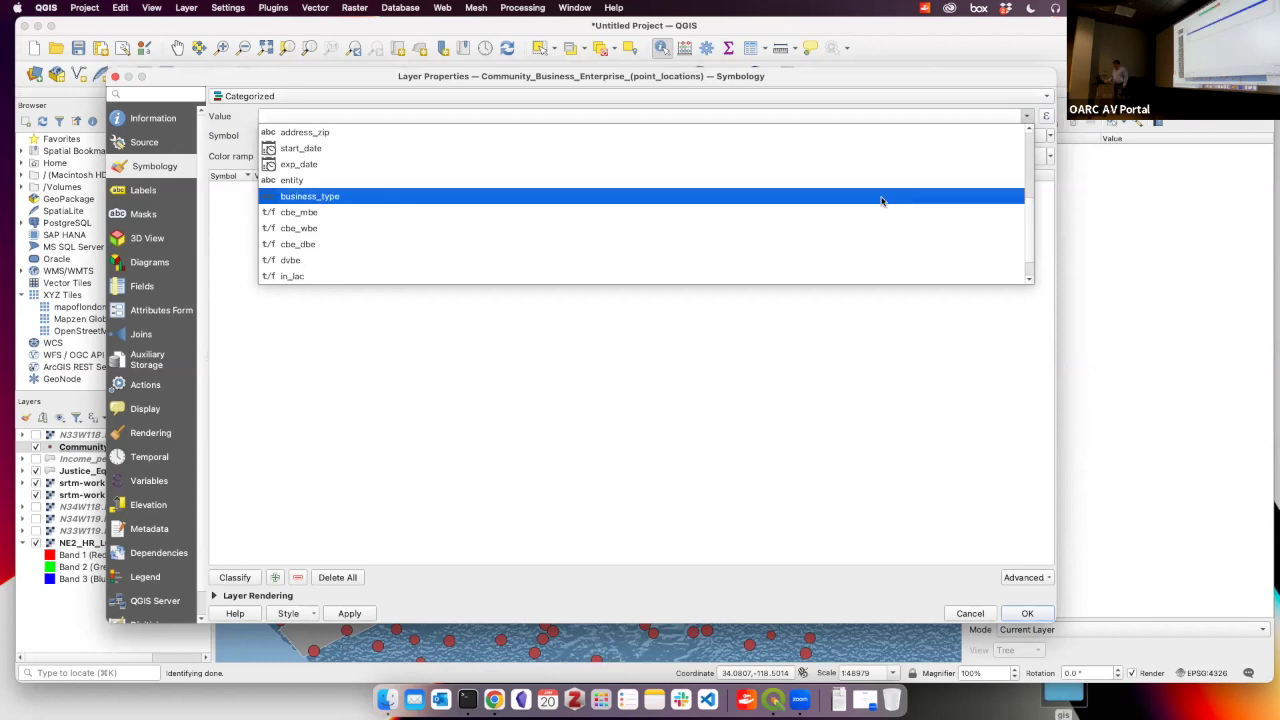
{"action": "left_click", "coordinate": [886, 196]}
{"action": "left_click", "coordinate": [226, 579]}
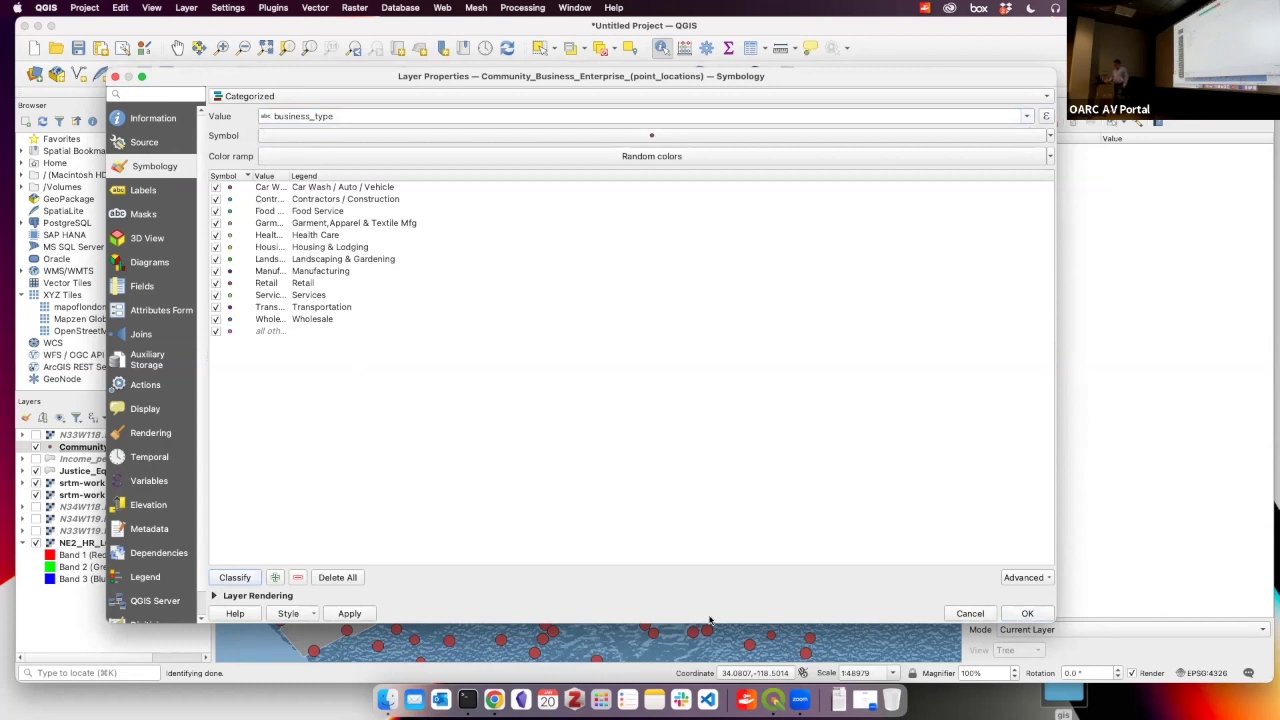
{"action": "left_click", "coordinate": [358, 614]}
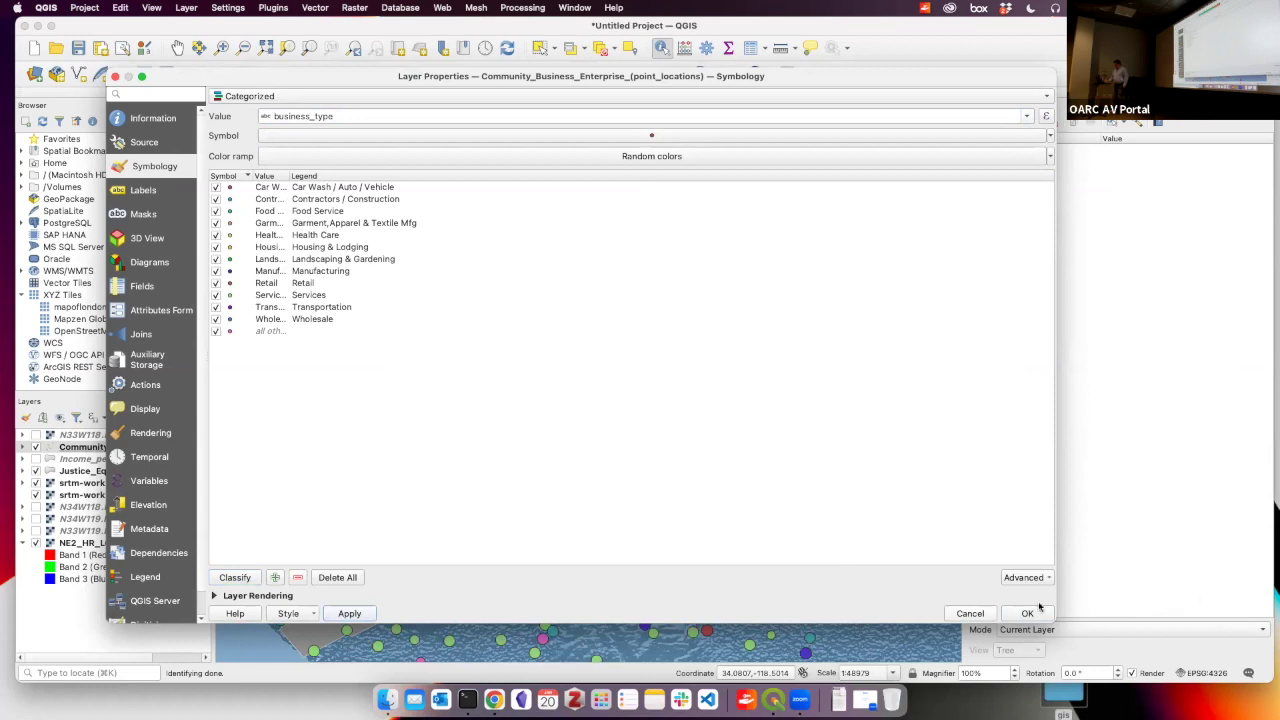
{"action": "left_click", "coordinate": [1029, 613]}
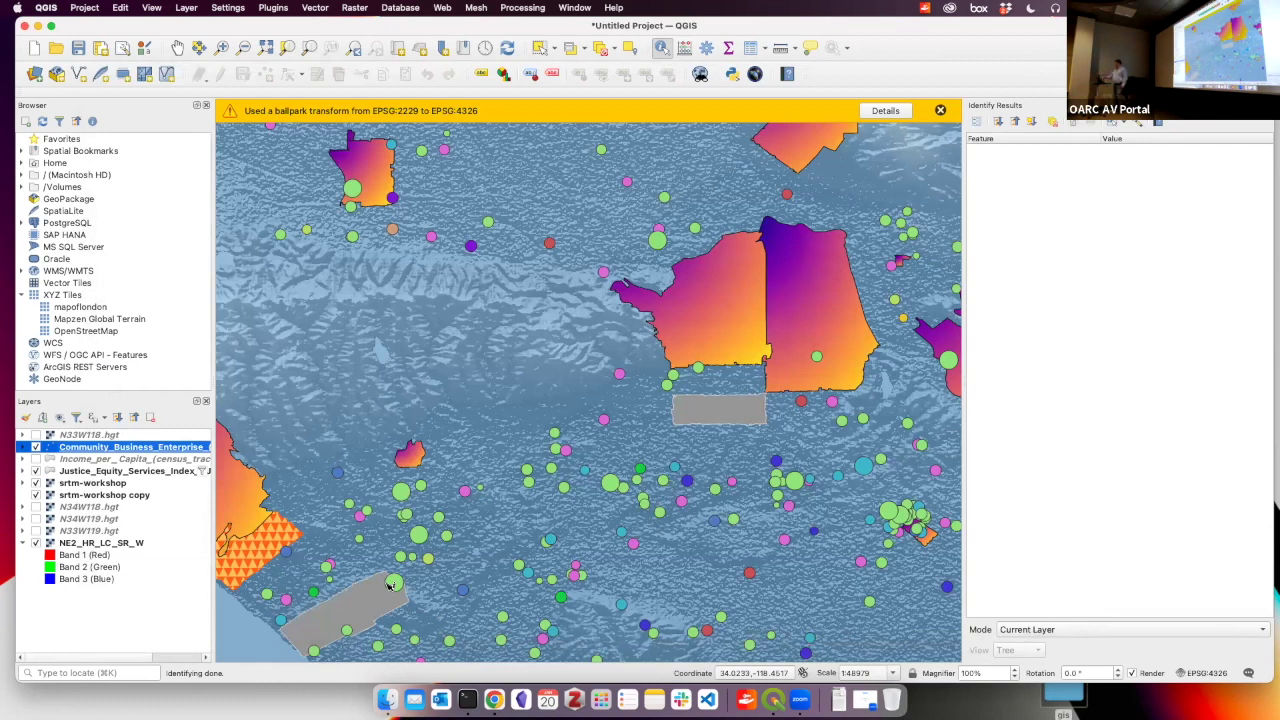
Examine the distribution of the categorized, size-scaled business points across the Los Angeles area
{"action": "scroll", "coordinate": [391, 585], "scroll_direction": "down", "scroll_amount": 2}
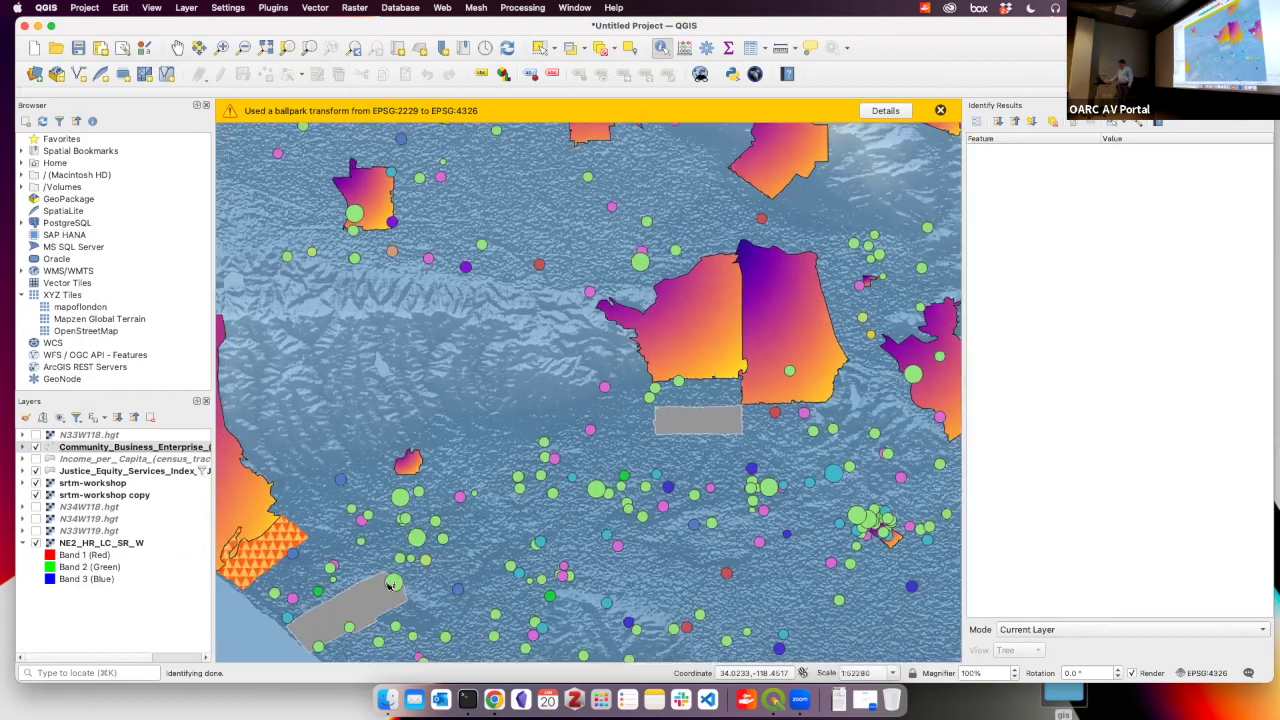
{"action": "scroll", "coordinate": [391, 585], "scroll_direction": "down", "scroll_amount": 5}
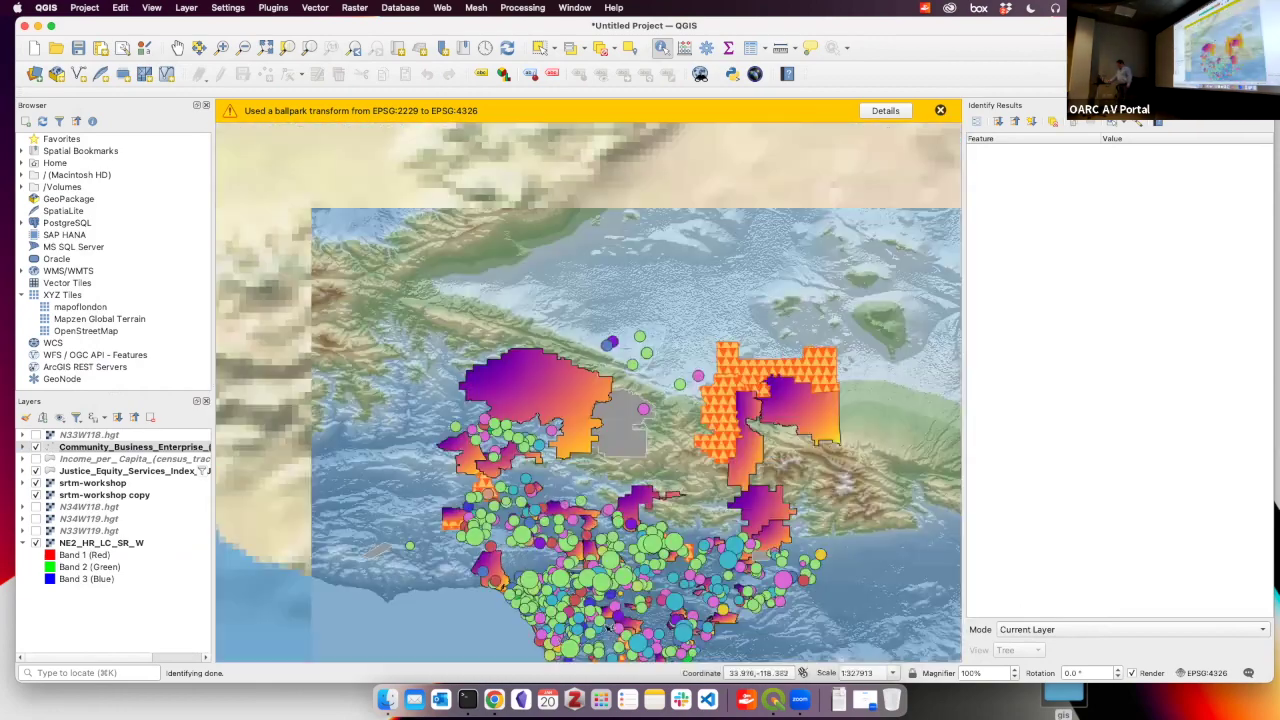
{"action": "left_click", "coordinate": [658, 461]}
{"action": "left_click", "coordinate": [657, 470]}
{"action": "left_click_drag", "start_coordinate": [657, 470], "coordinate": [650, 300]}
{"action": "scroll", "coordinate": [600, 458], "scroll_direction": "up", "scroll_amount": 2}
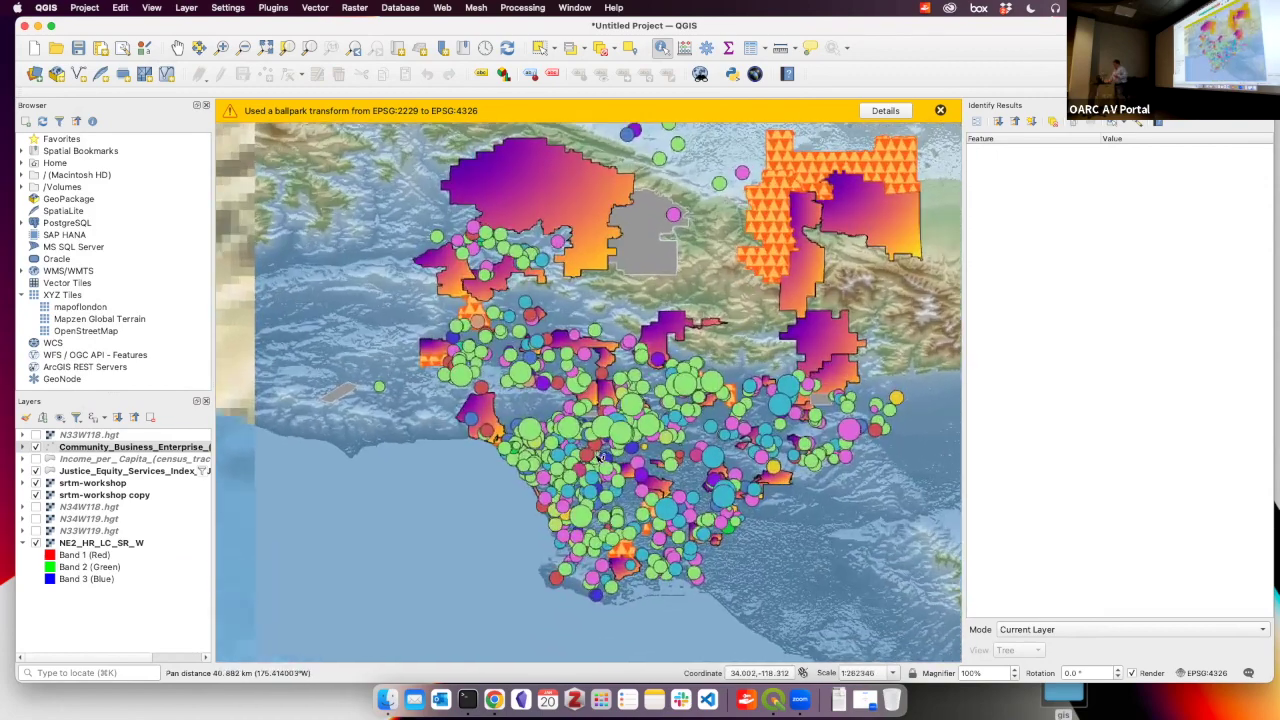
Start a provider filter on the Community Business Enterprise layer with the condition "business_type" = 'Health Care'
{"action": "scroll", "coordinate": [600, 458], "scroll_direction": "up", "scroll_amount": 4}
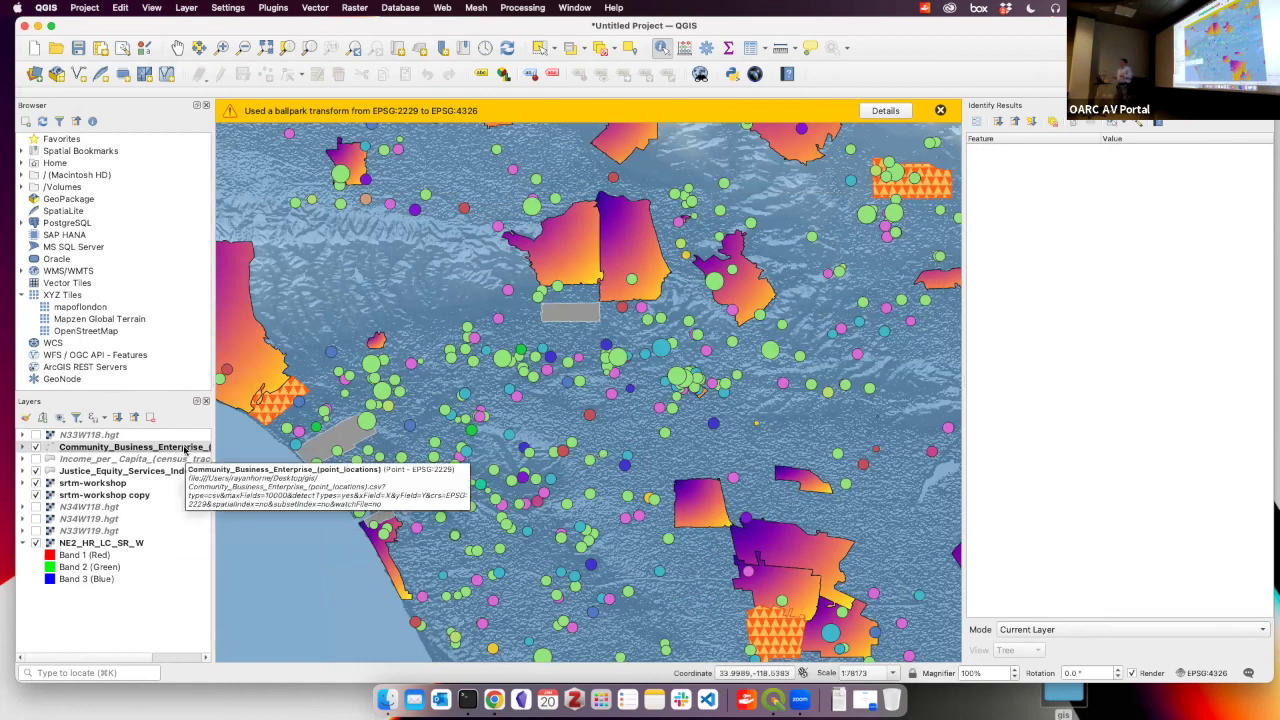
{"action": "double_click", "coordinate": [76, 447]}
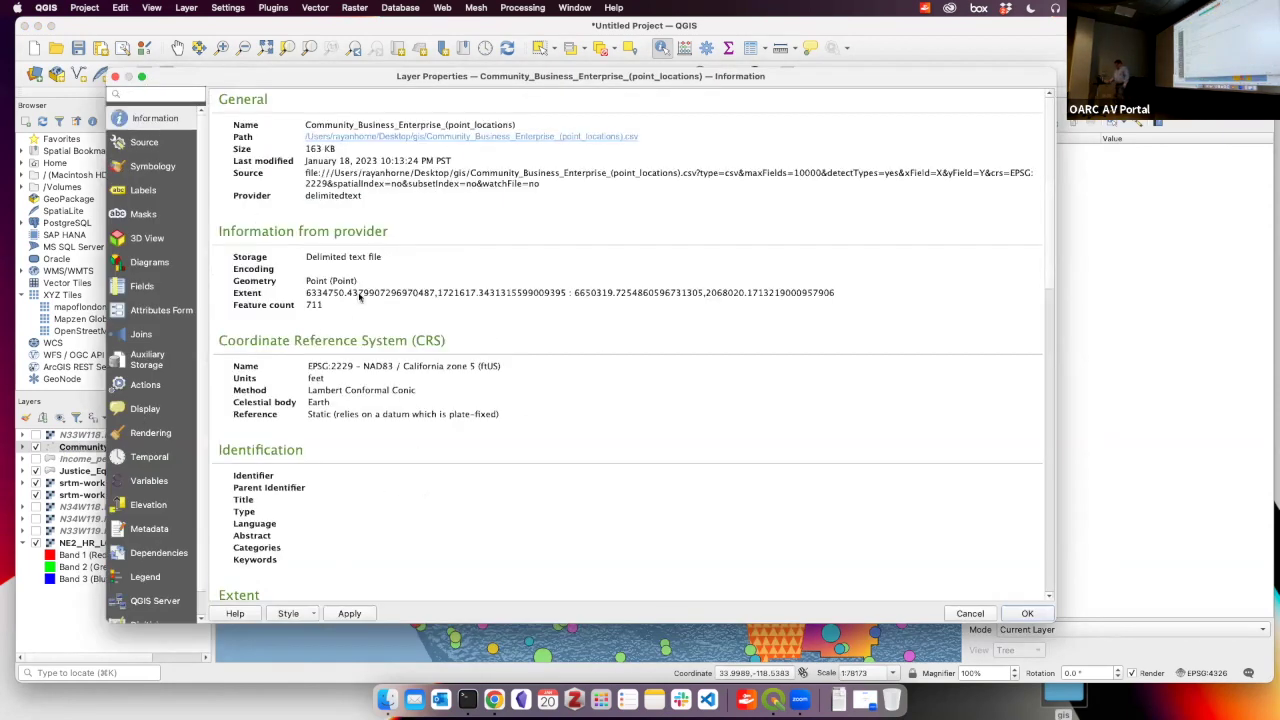
{"action": "left_click", "coordinate": [127, 146]}
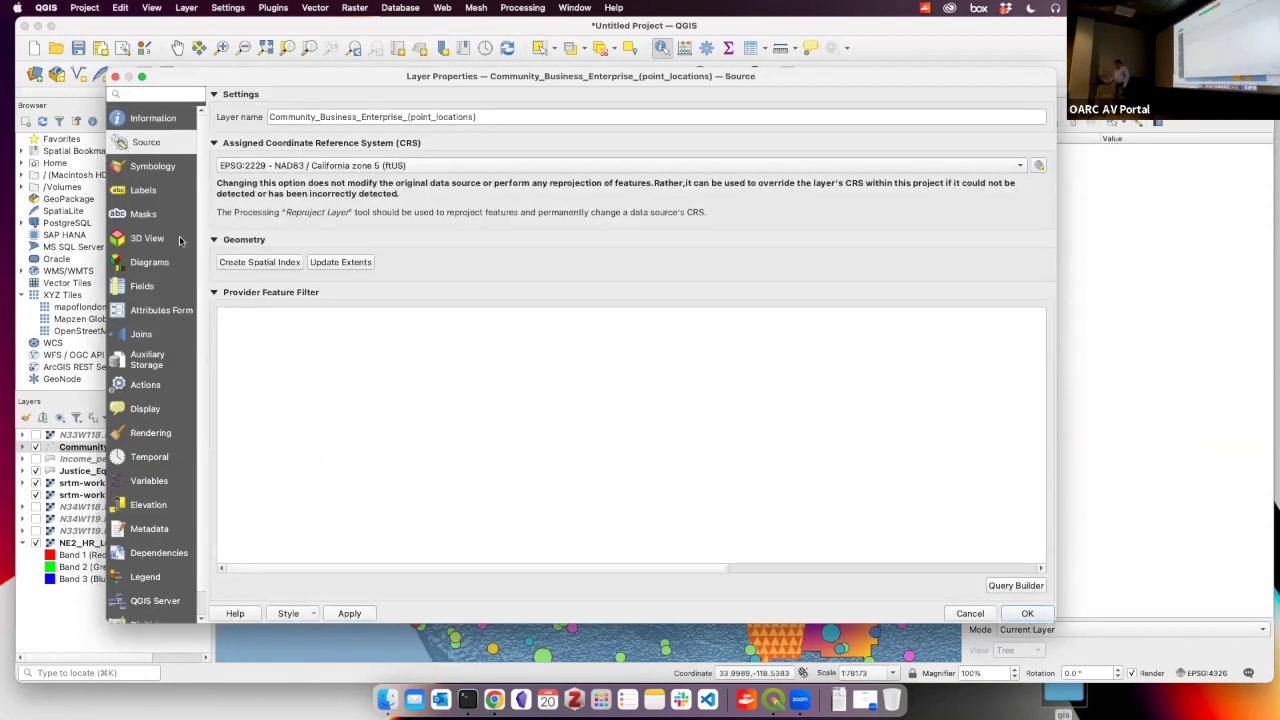
{"action": "left_click", "coordinate": [1016, 586]}
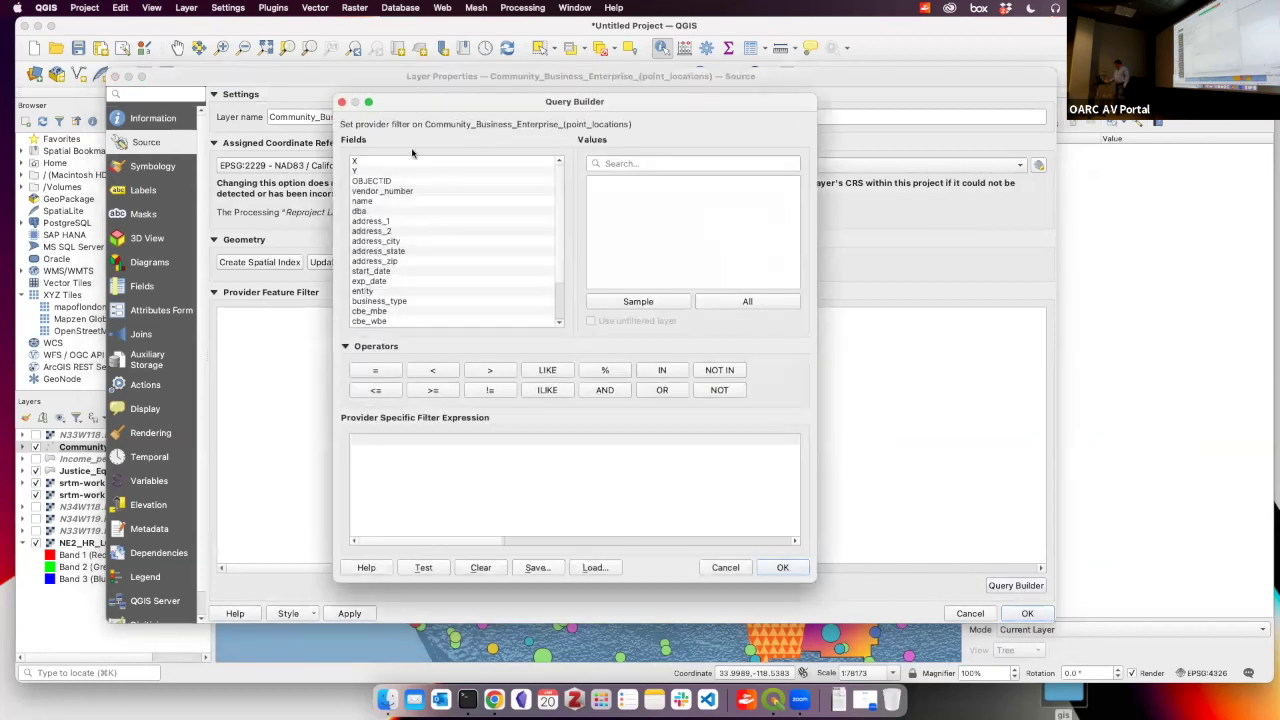
{"action": "double_click", "coordinate": [415, 306]}
{"action": "left_click", "coordinate": [376, 370]}
{"action": "left_click", "coordinate": [748, 302]}
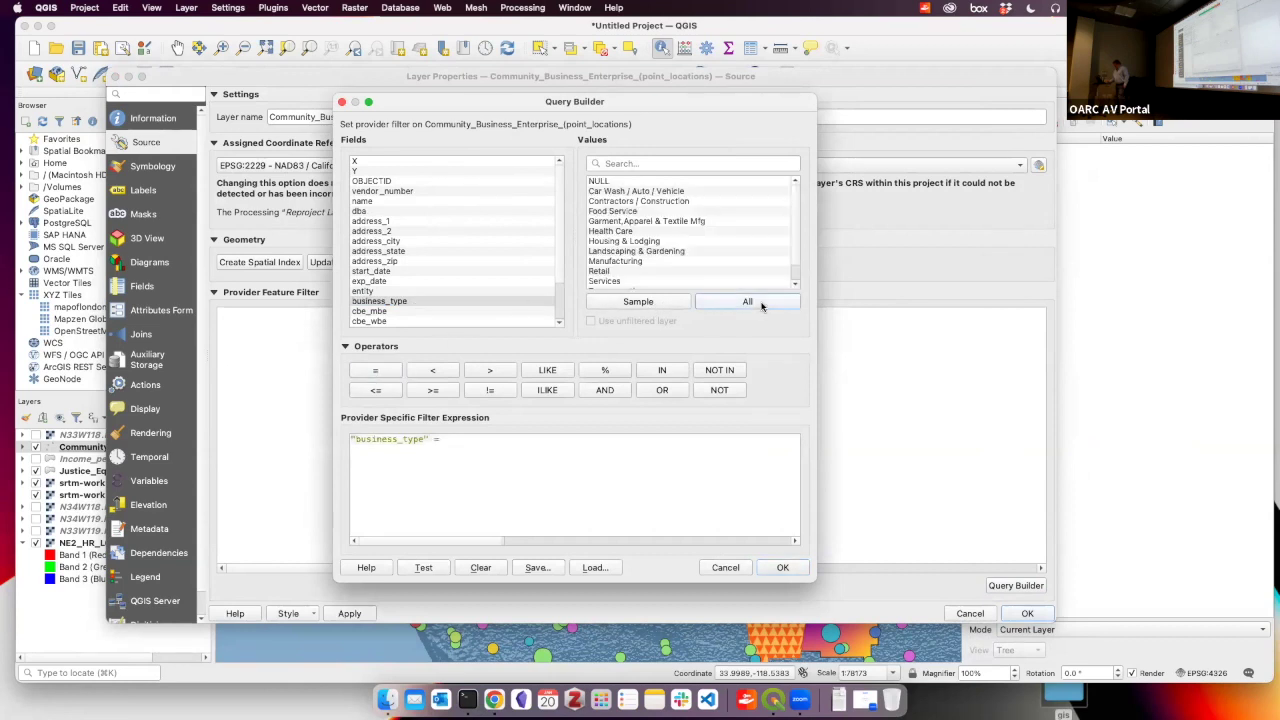
{"action": "double_click", "coordinate": [627, 232]}
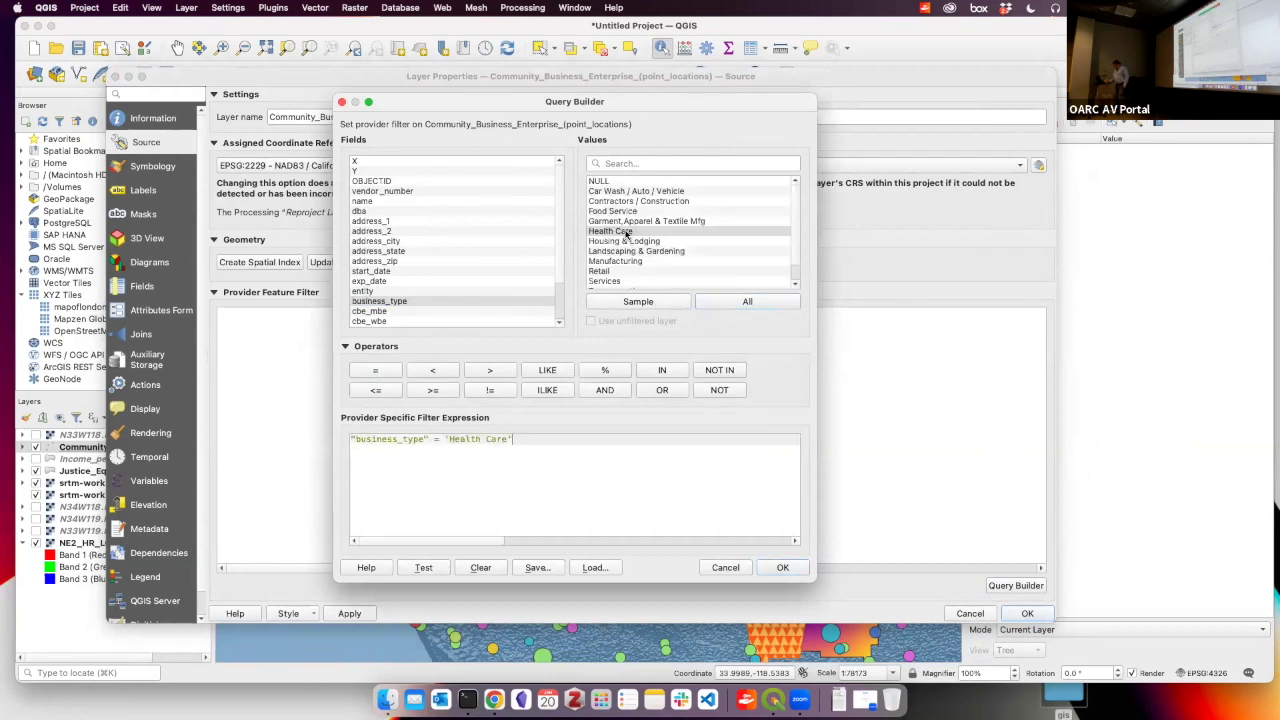
Extend the filter expression with AND "exp_date" < '2023-06-13T00:00:00.000Z'
{"action": "left_click", "coordinate": [610, 392]}
{"action": "scroll", "coordinate": [440, 215], "scroll_direction": "down", "scroll_amount": 1}
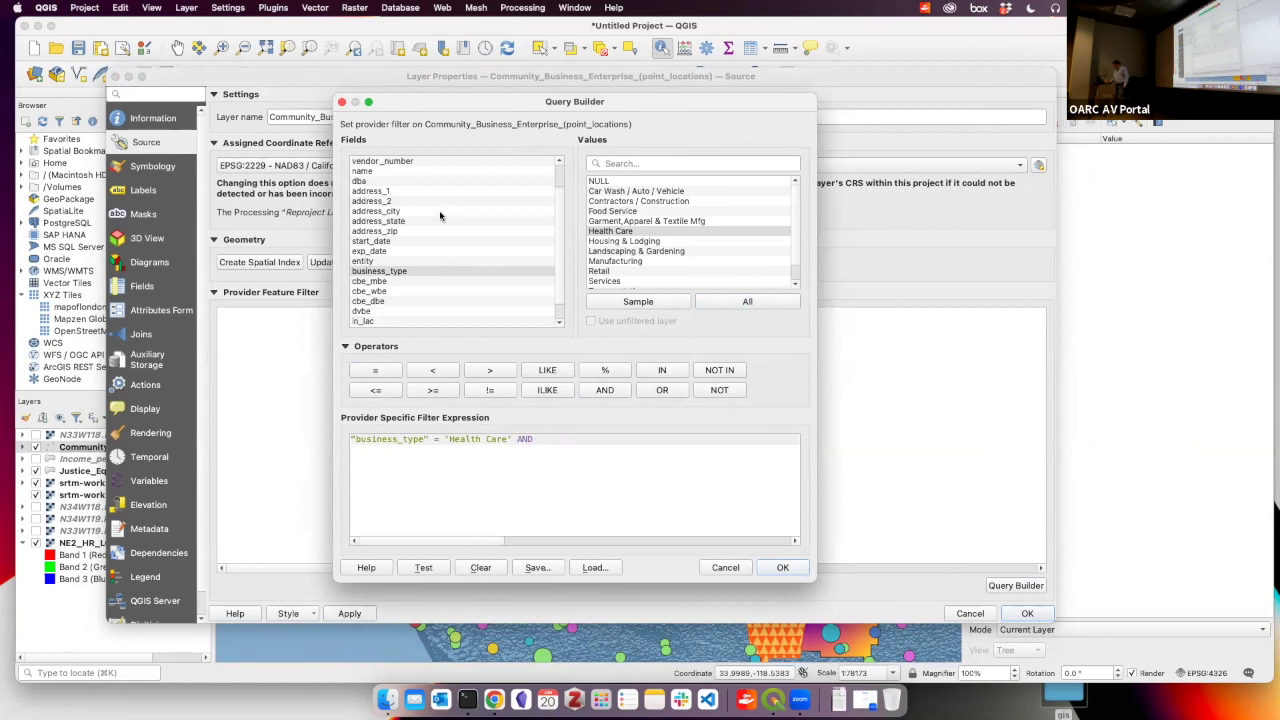
{"action": "left_click", "coordinate": [412, 261]}
{"action": "double_click", "coordinate": [412, 251]}
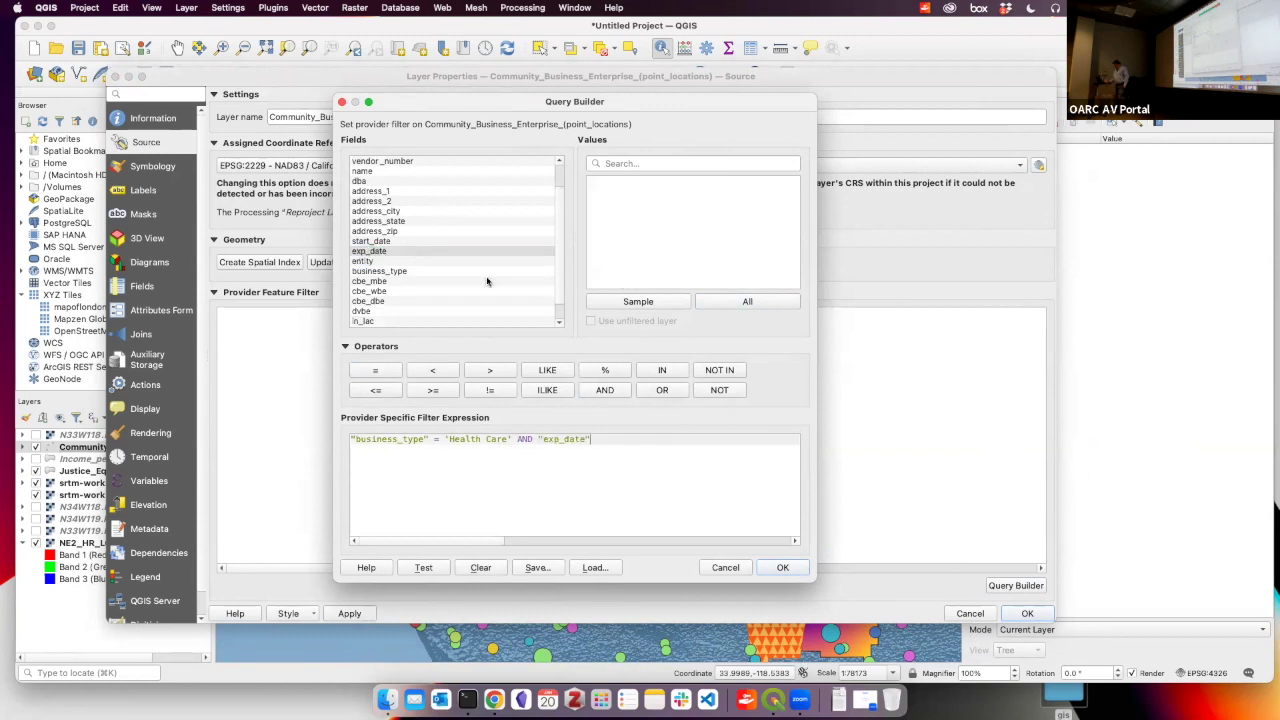
{"action": "left_click", "coordinate": [437, 372]}
{"action": "left_click", "coordinate": [732, 305]}
{"action": "scroll", "coordinate": [720, 269], "scroll_direction": "down", "scroll_amount": 15}
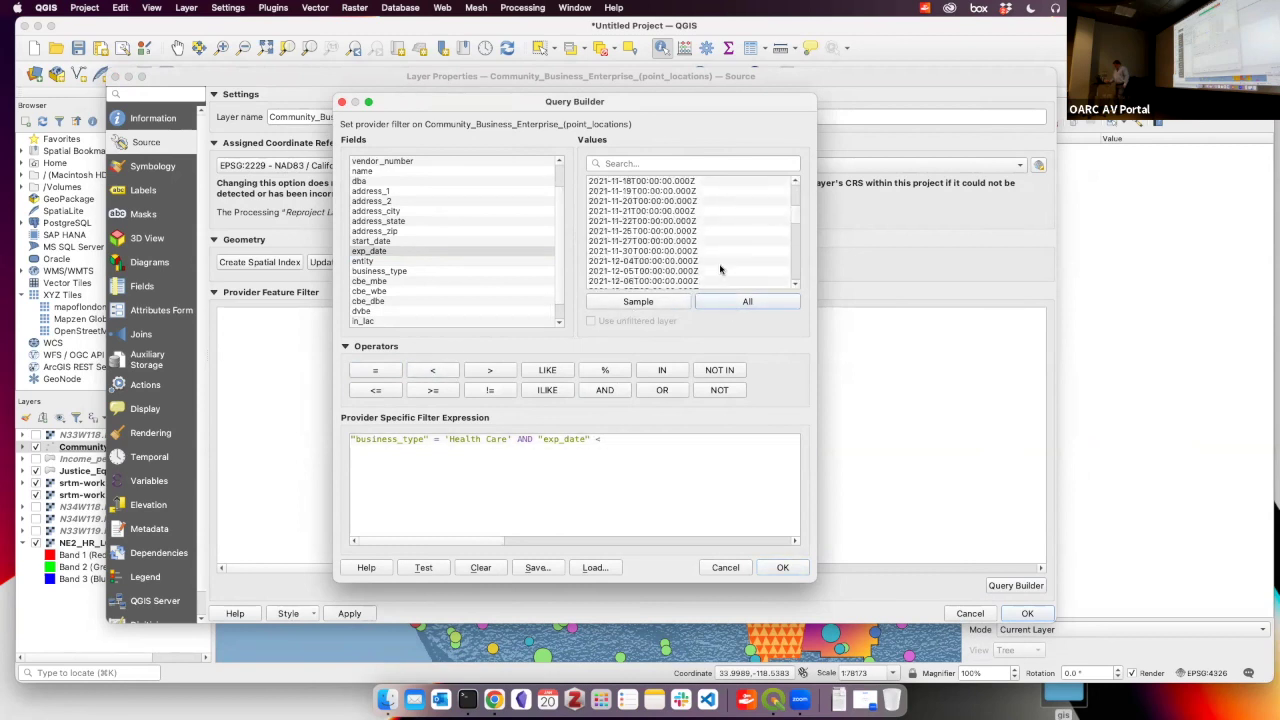
{"action": "double_click", "coordinate": [648, 241]}
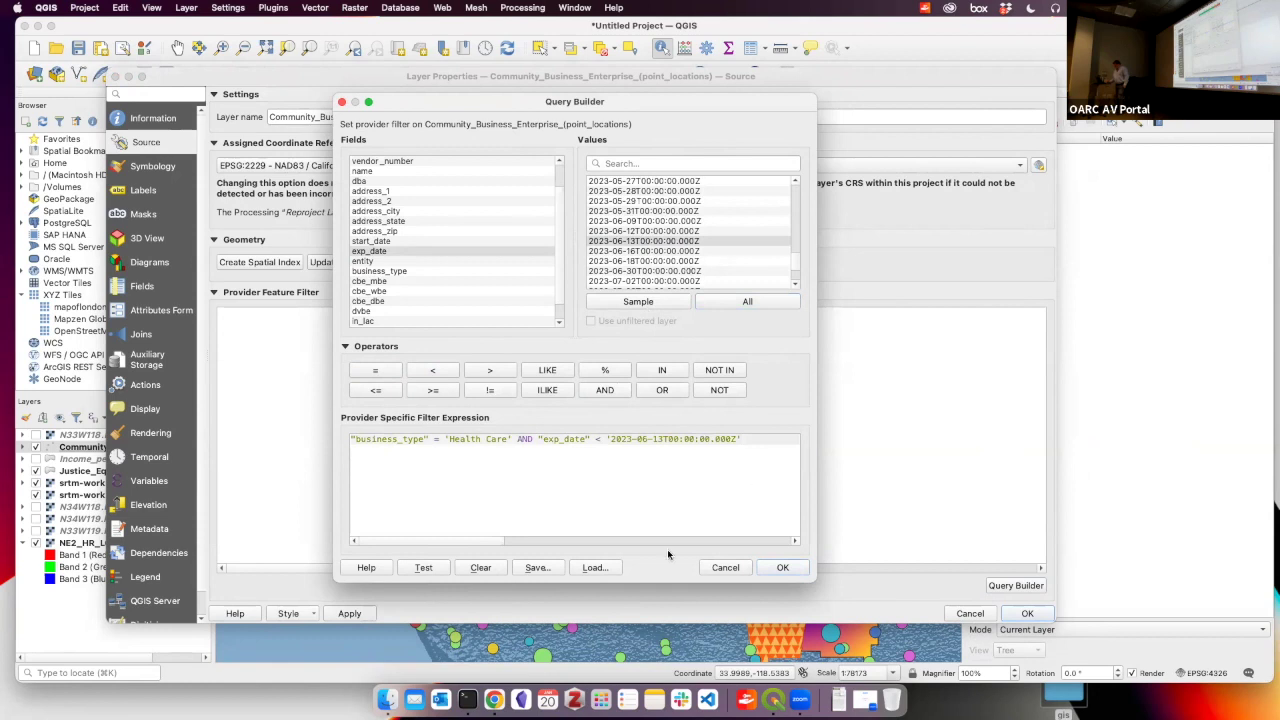
Test the combined filter expression and apply it to the Community Business Enterprise layer
{"action": "left_click", "coordinate": [420, 570]}
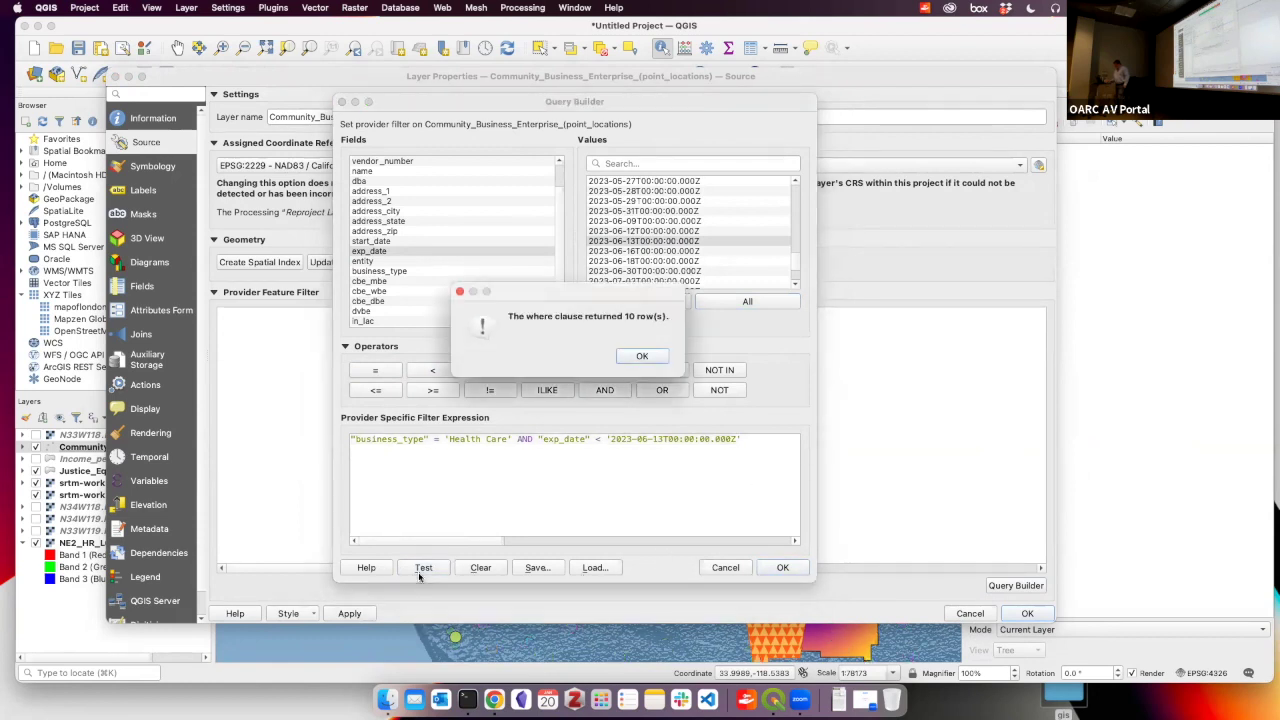
{"action": "left_click", "coordinate": [642, 358]}
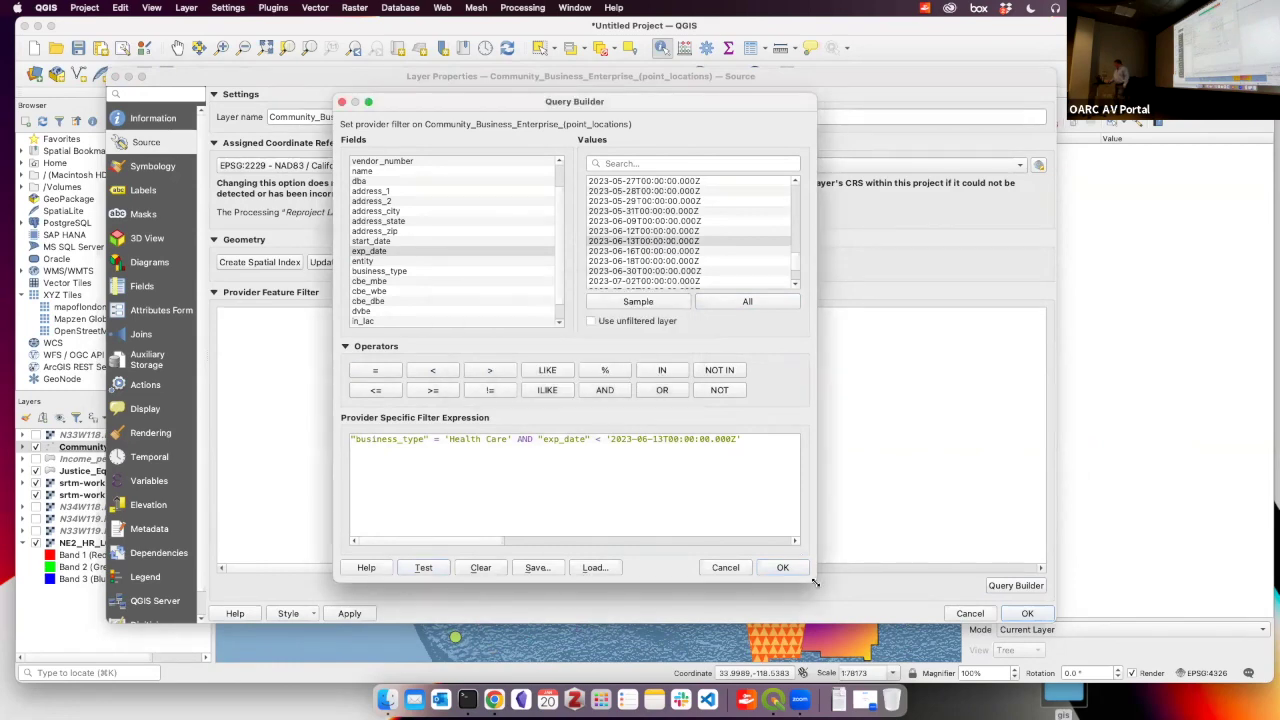
{"action": "left_click", "coordinate": [784, 568]}
{"action": "left_click", "coordinate": [1026, 613]}
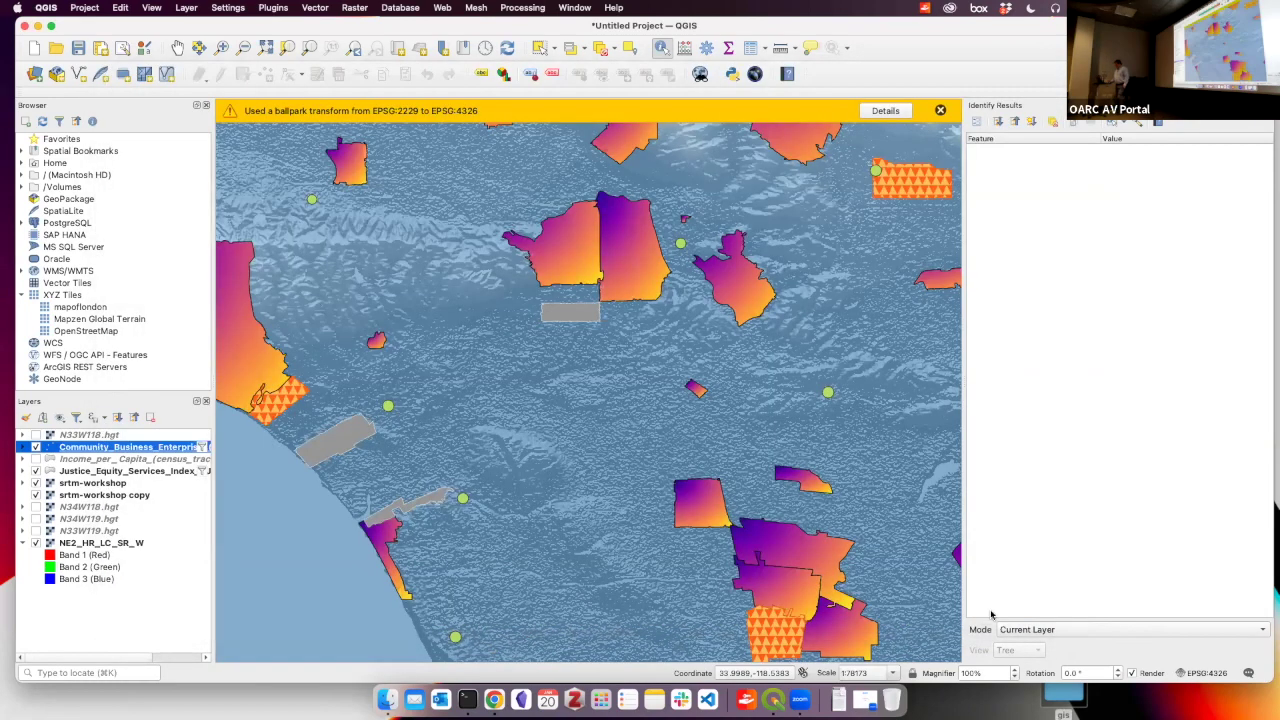
Review the filtered Community Business Enterprise layer's attribute table and identify the westernmost filtered point on the map
{"action": "scroll", "coordinate": [710, 515], "scroll_direction": "down", "scroll_amount": 3}
{"action": "scroll", "coordinate": [710, 515], "scroll_direction": "down", "scroll_amount": 2}
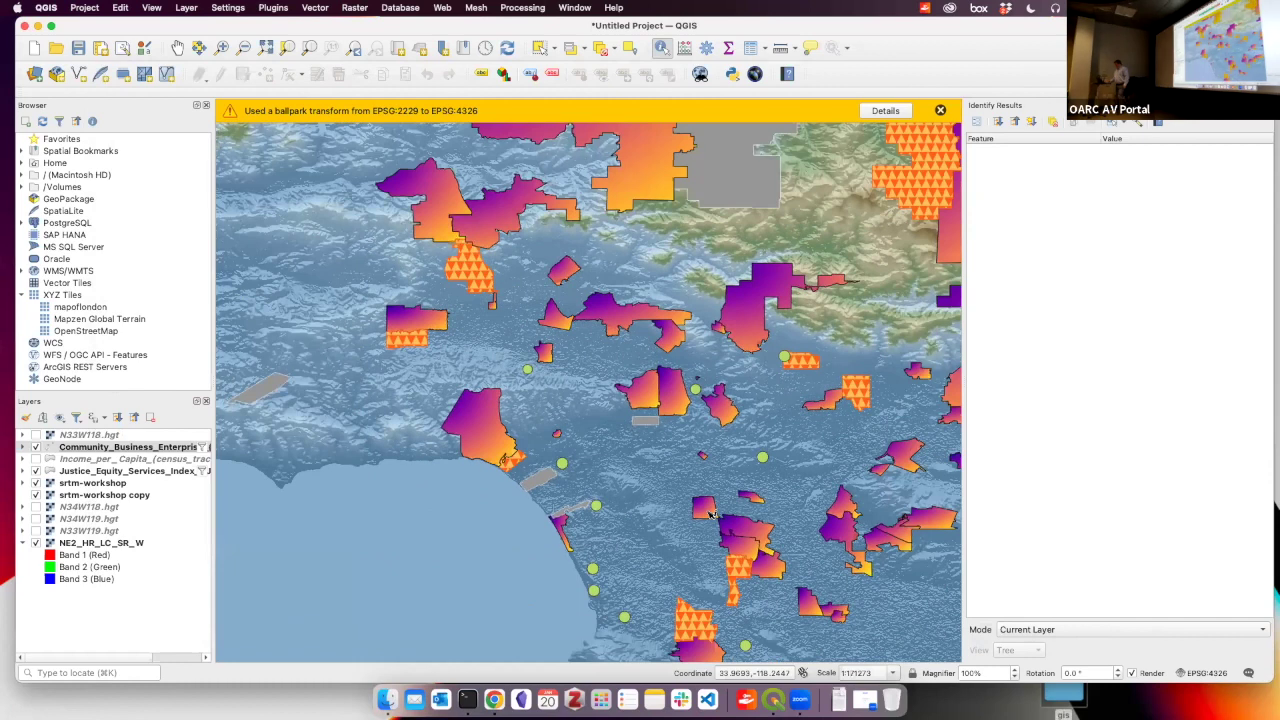
{"action": "right_click", "coordinate": [150, 447]}
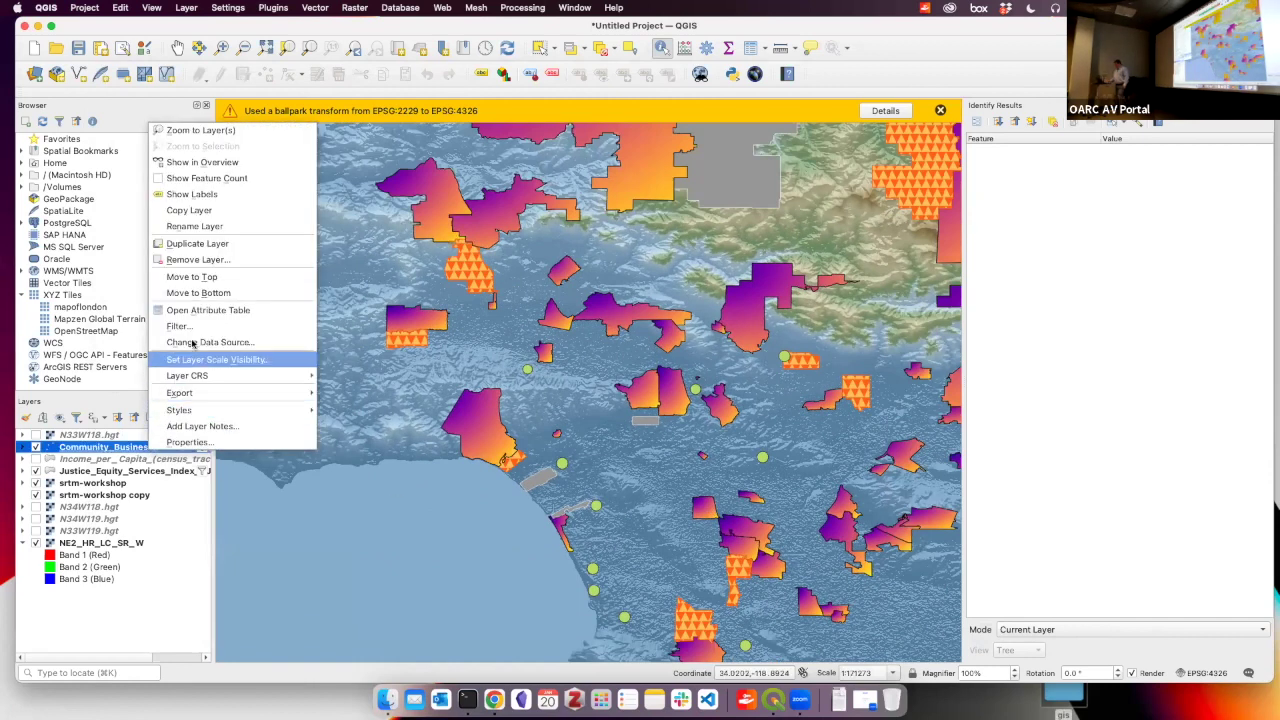
{"action": "left_click", "coordinate": [212, 309]}
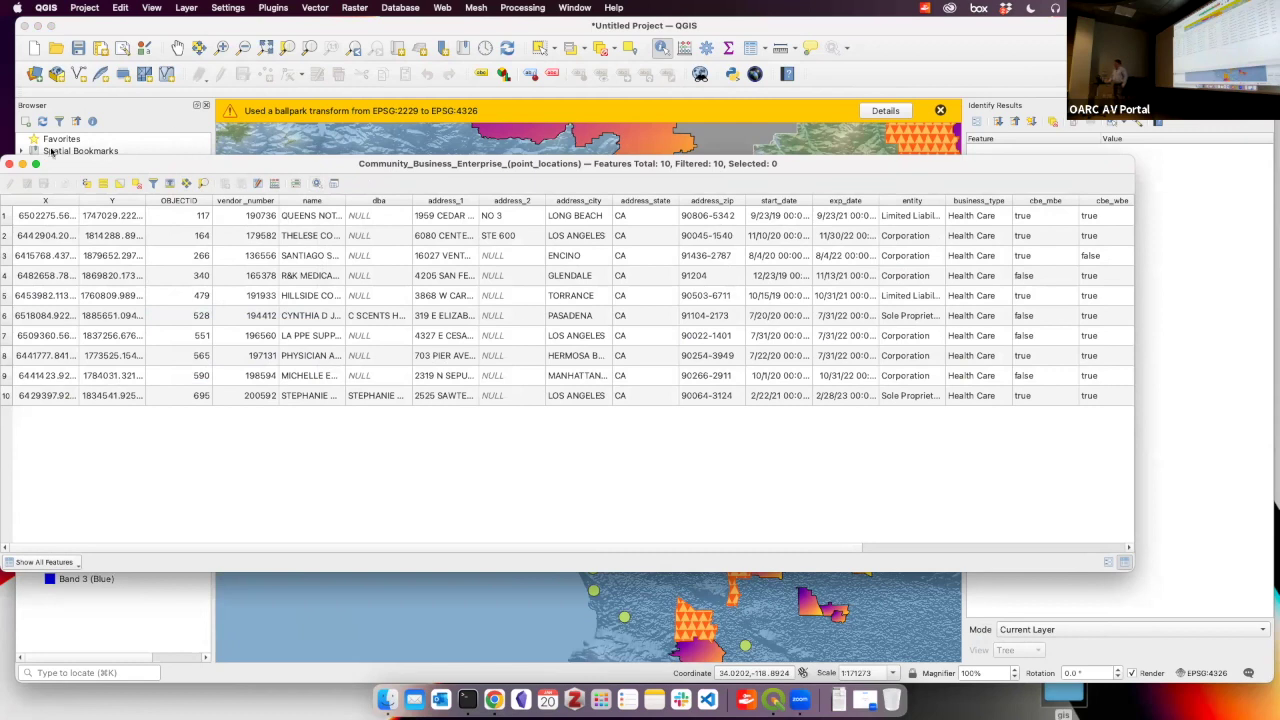
{"action": "left_click", "coordinate": [10, 163]}
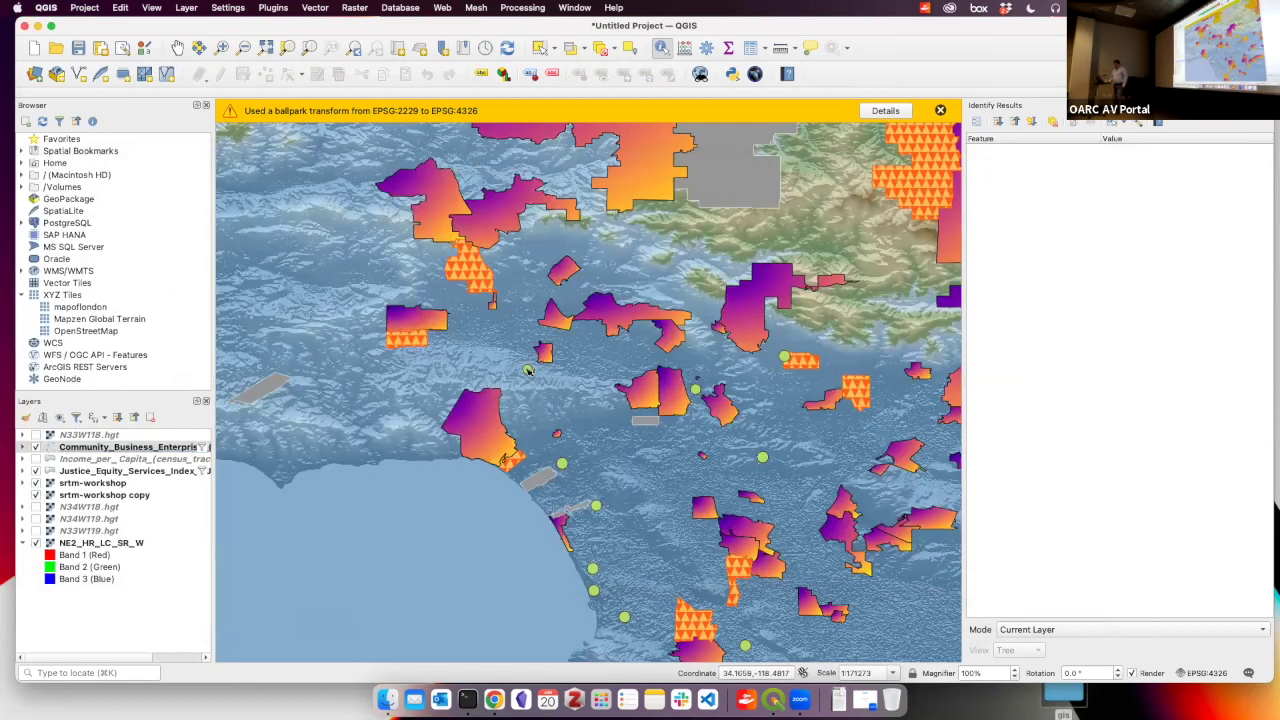
{"action": "left_click", "coordinate": [529, 371]}
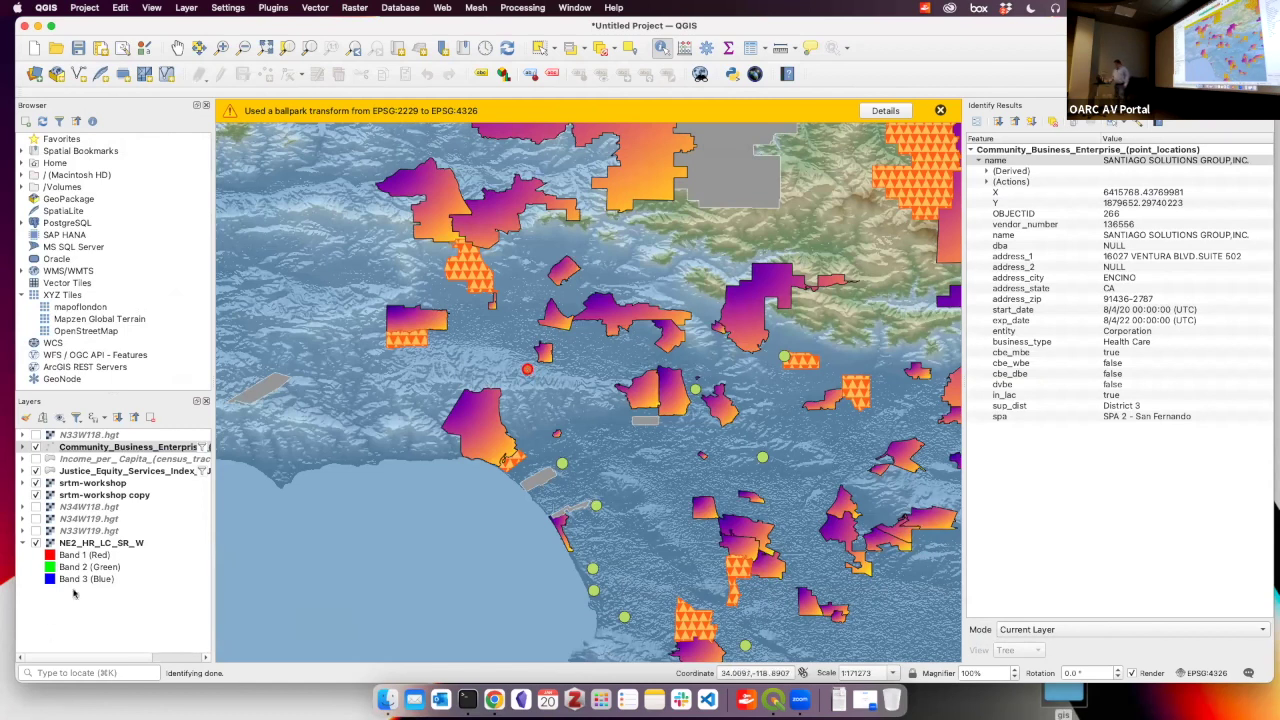
Clear the provider filter on the Community Business Enterprise layer and apply the change
{"action": "left_click", "coordinate": [104, 450]}
{"action": "double_click", "coordinate": [104, 452]}
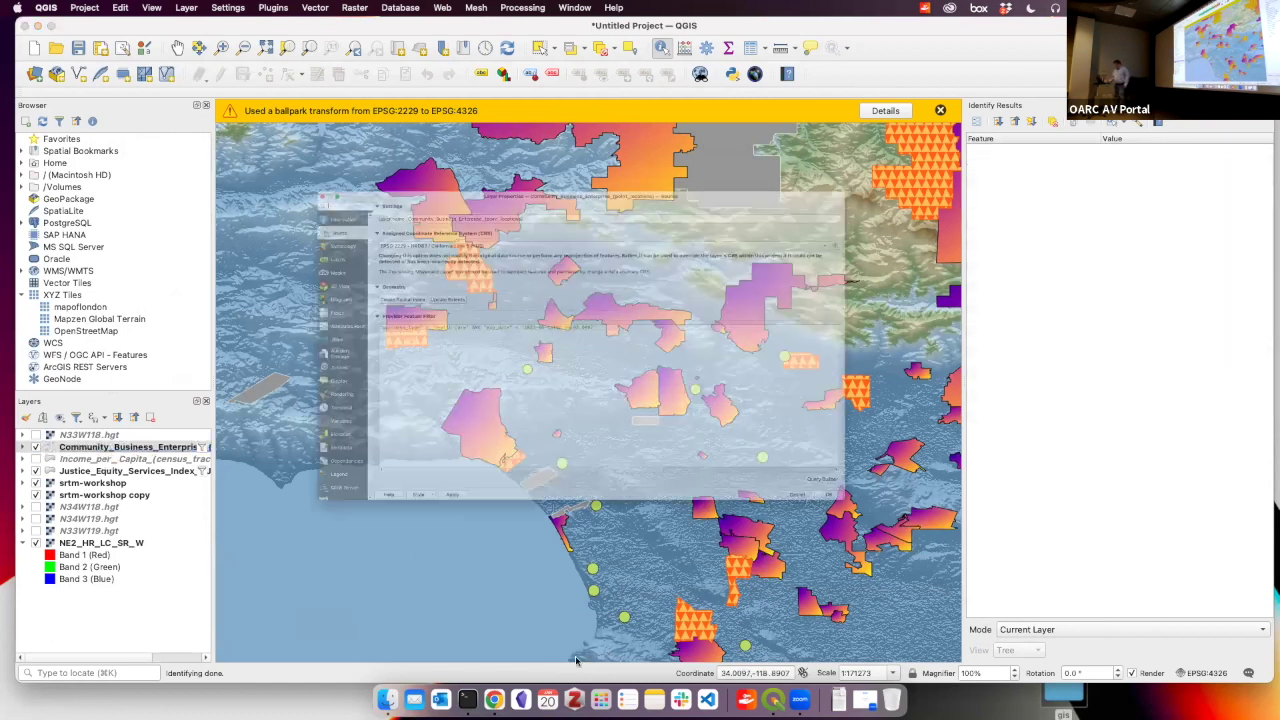
{"action": "left_click", "coordinate": [150, 168]}
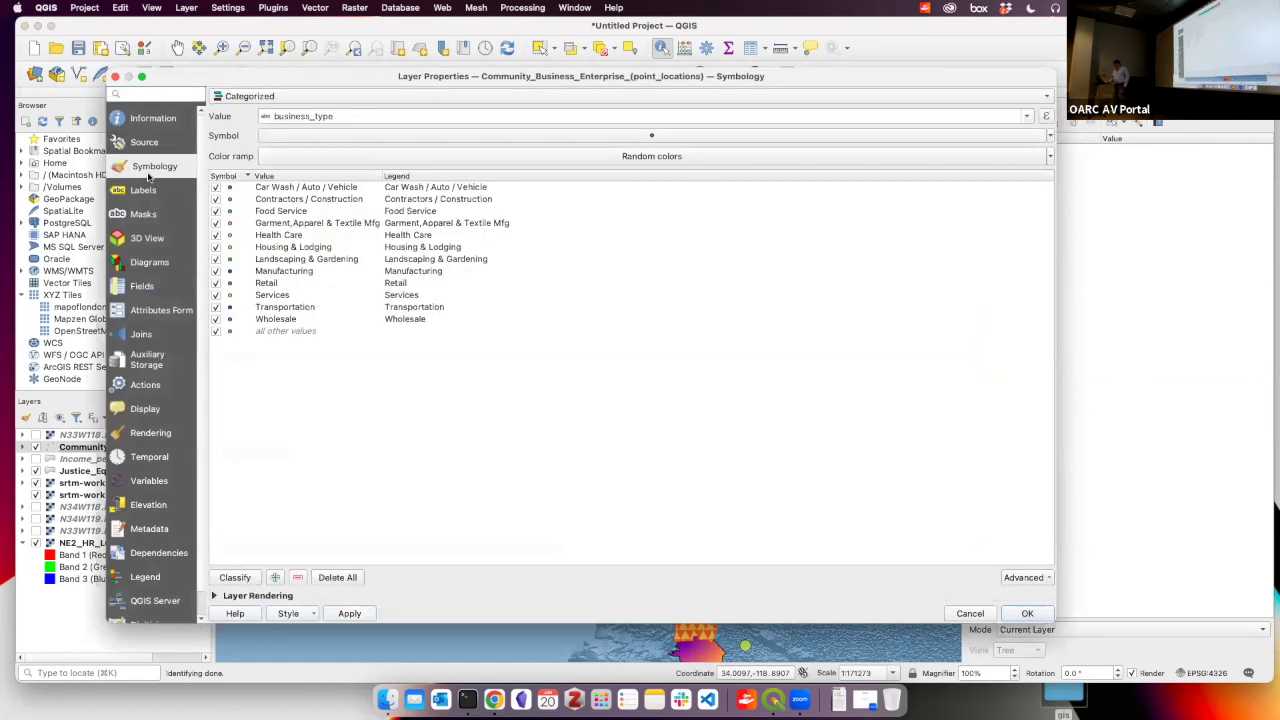
{"action": "left_click", "coordinate": [142, 143]}
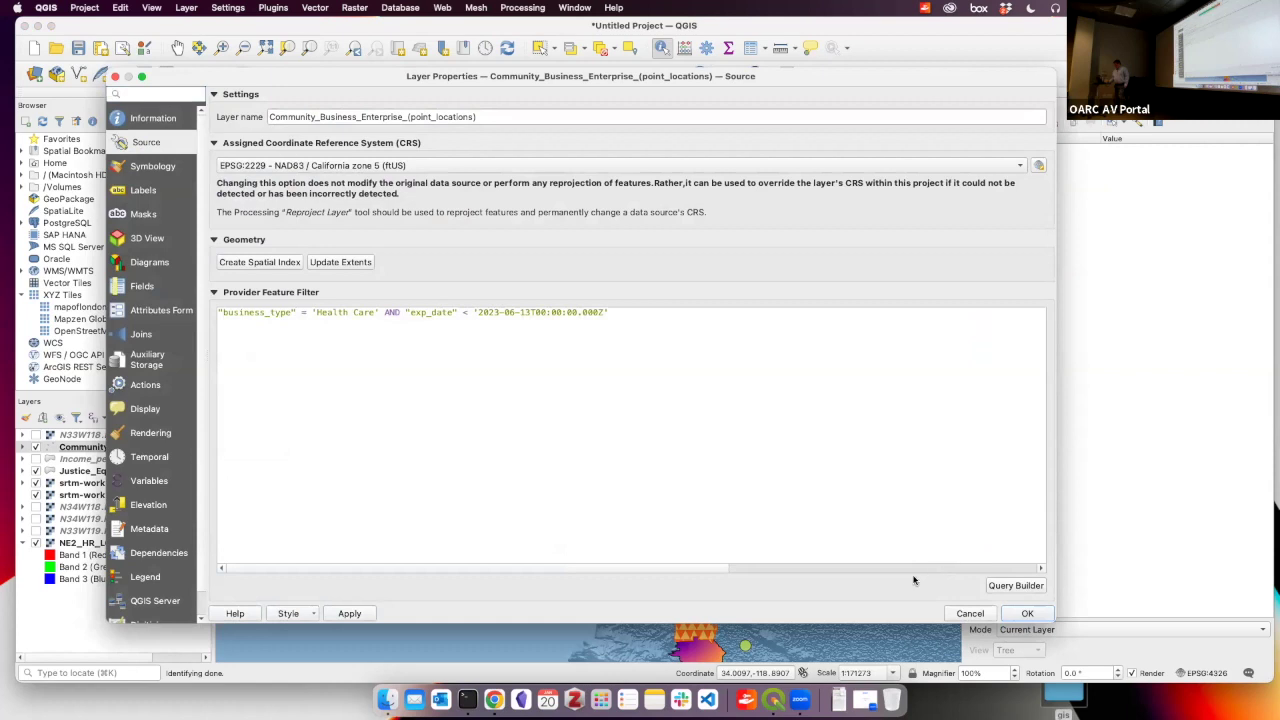
{"action": "left_click", "coordinate": [1008, 586]}
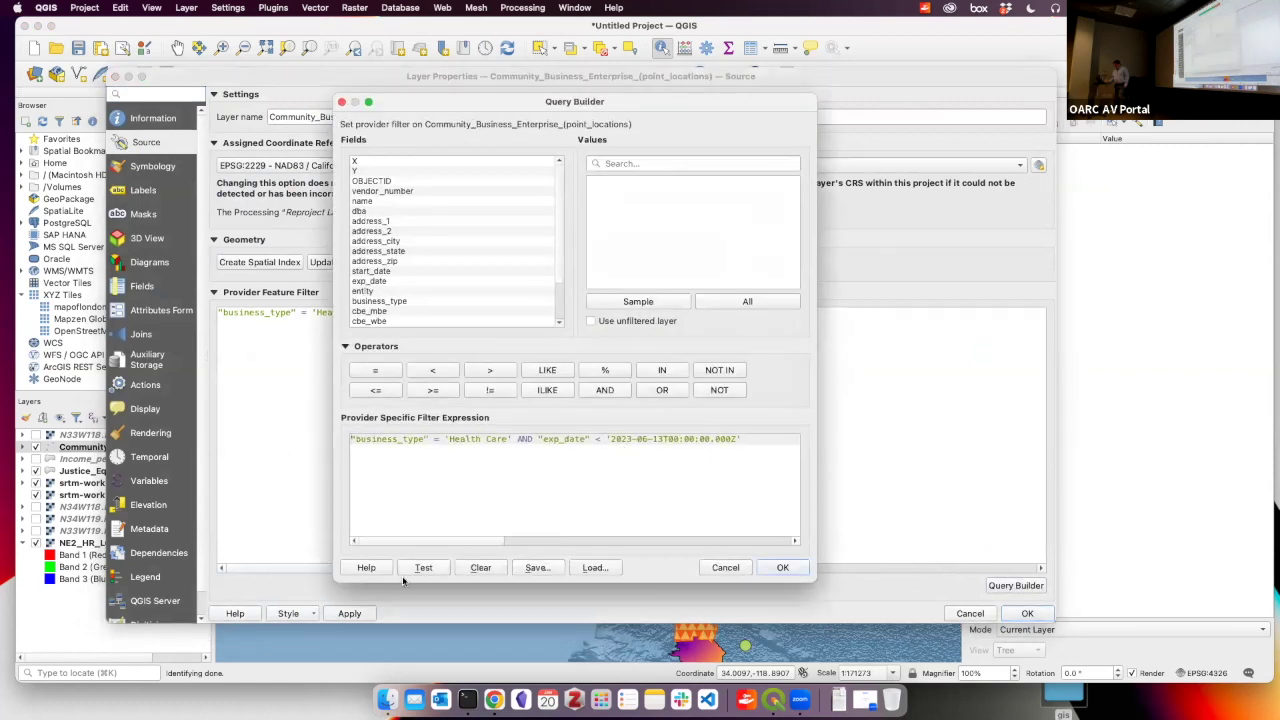
{"action": "left_click", "coordinate": [480, 567]}
{"action": "left_click", "coordinate": [782, 567]}
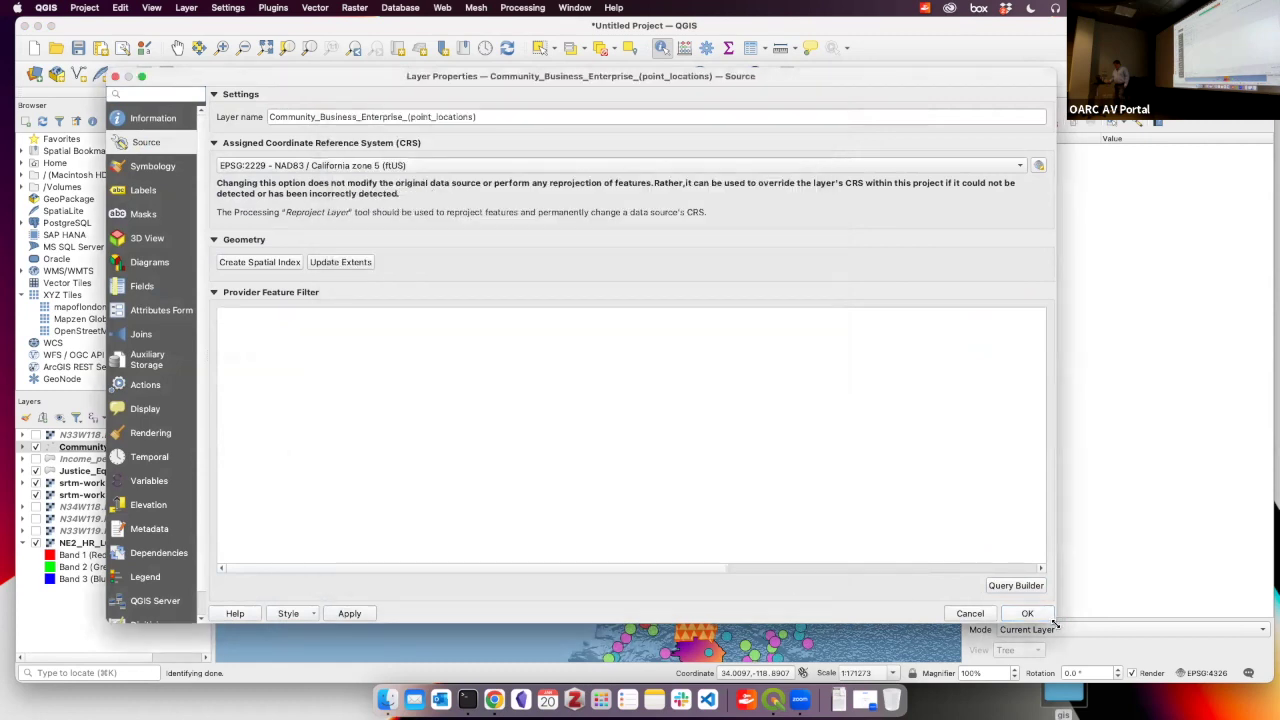
{"action": "left_click", "coordinate": [1040, 616]}
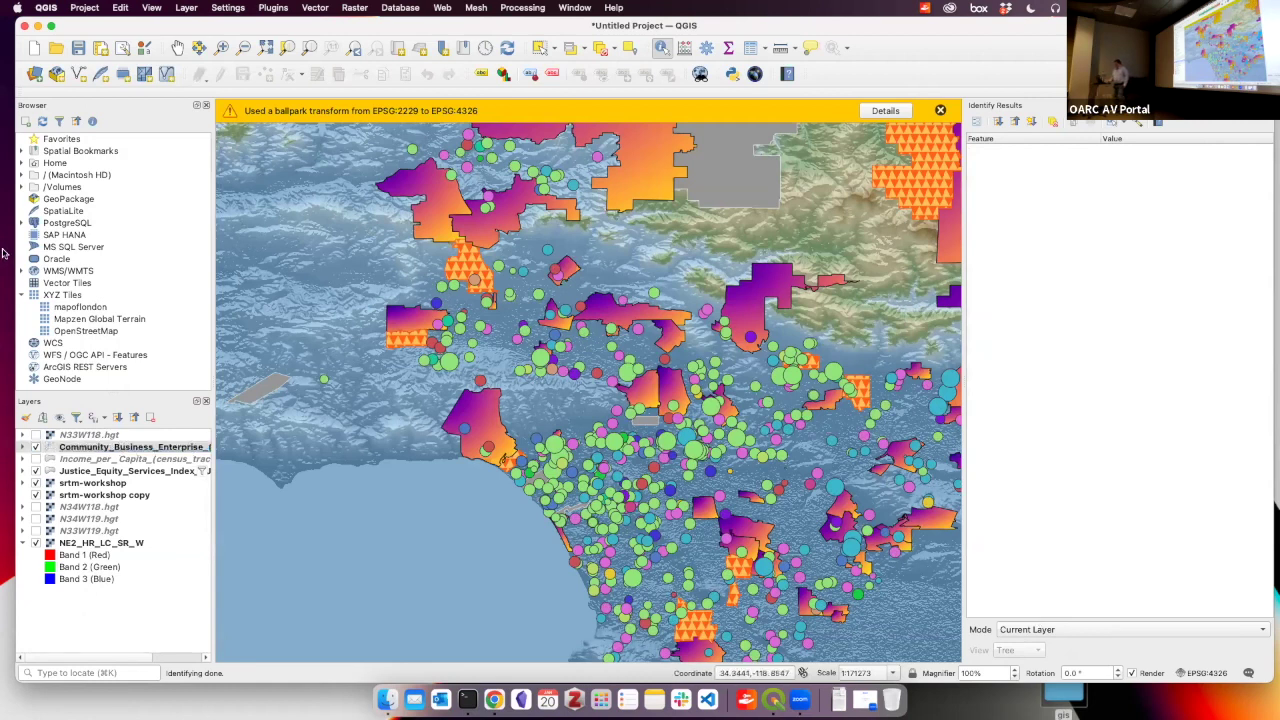
{"action": "left_click", "coordinate": [106, 452]}
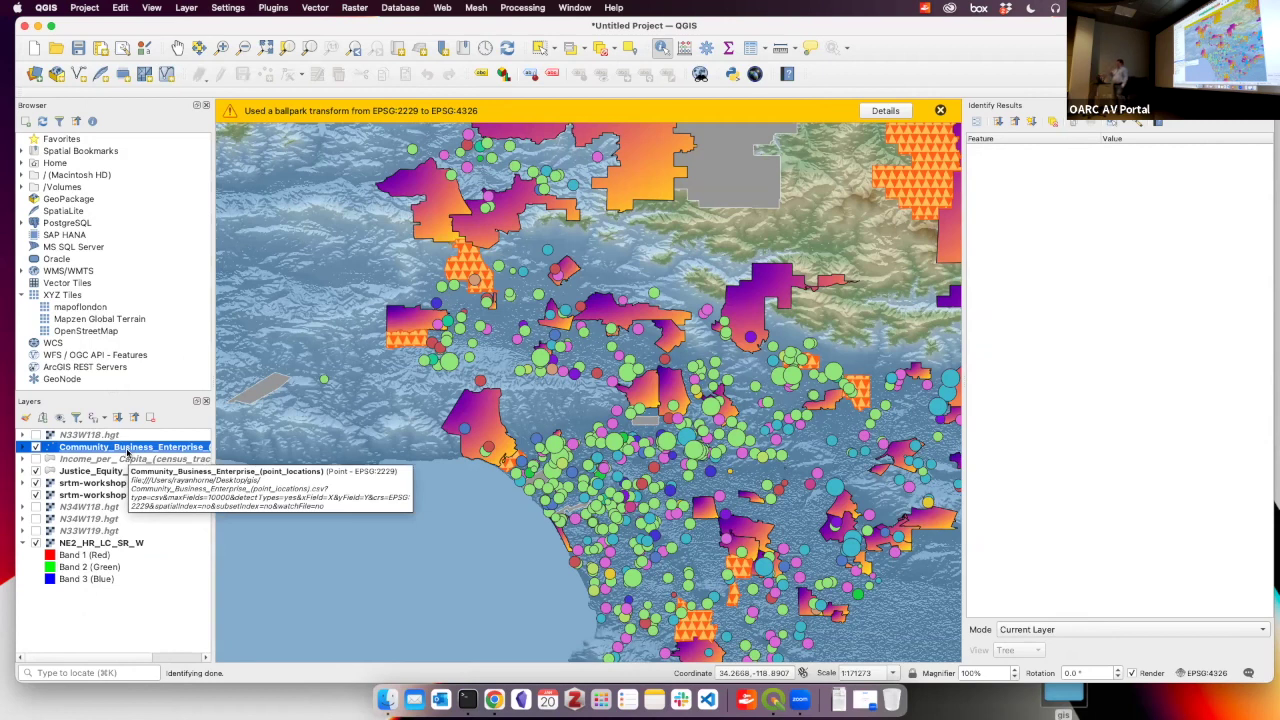
{"action": "right_click", "coordinate": [127, 452]}
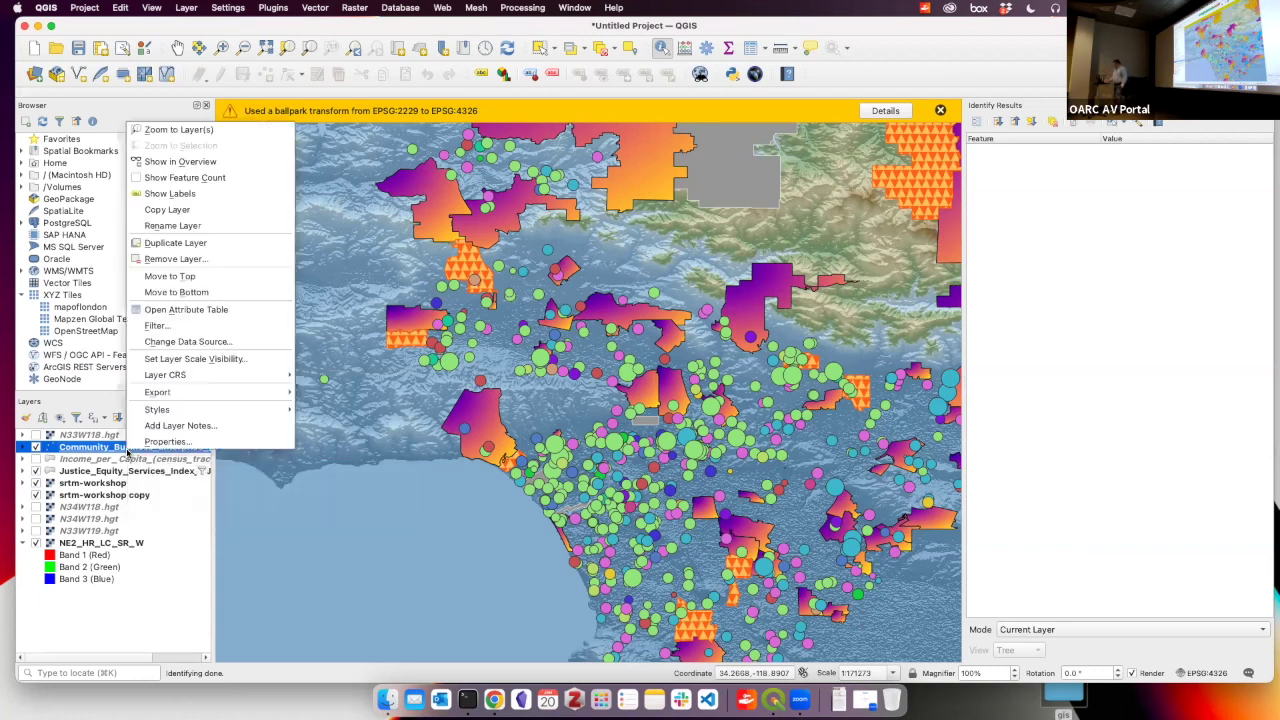
{"action": "left_click", "coordinate": [25, 452]}
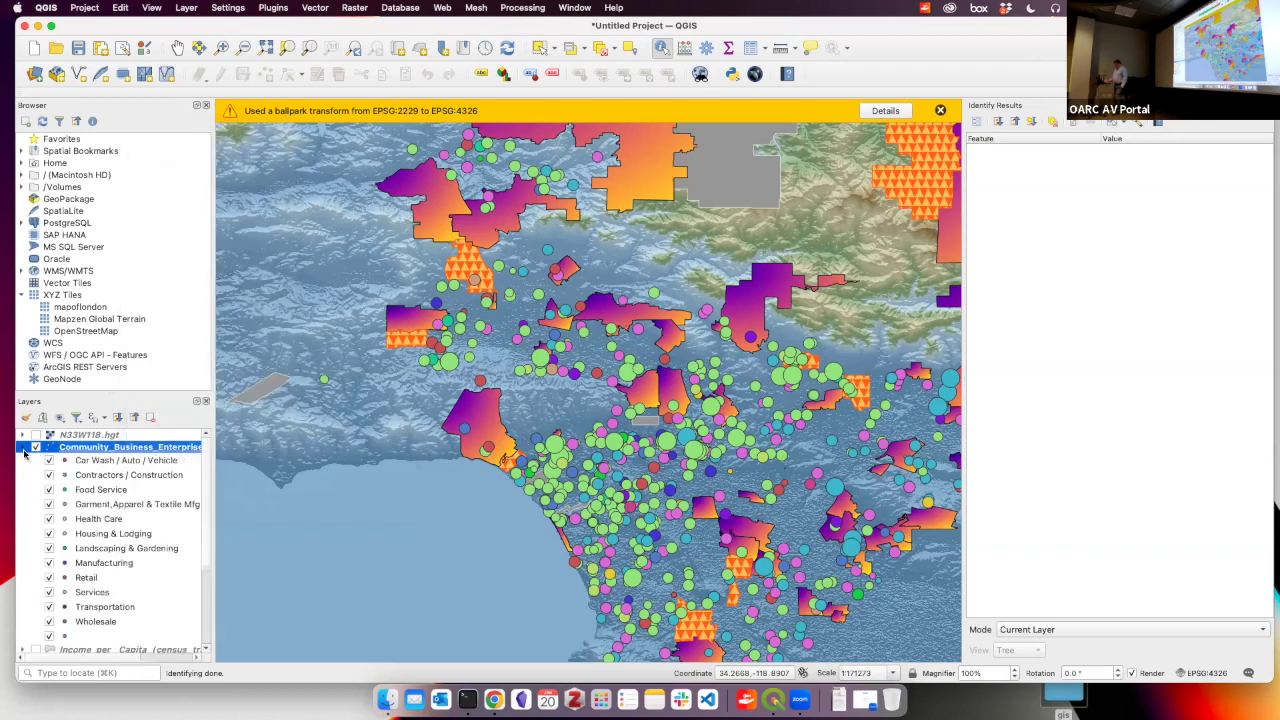
{"action": "right_click", "coordinate": [86, 450]}
{"action": "mouse_move", "coordinate": [130, 411]}
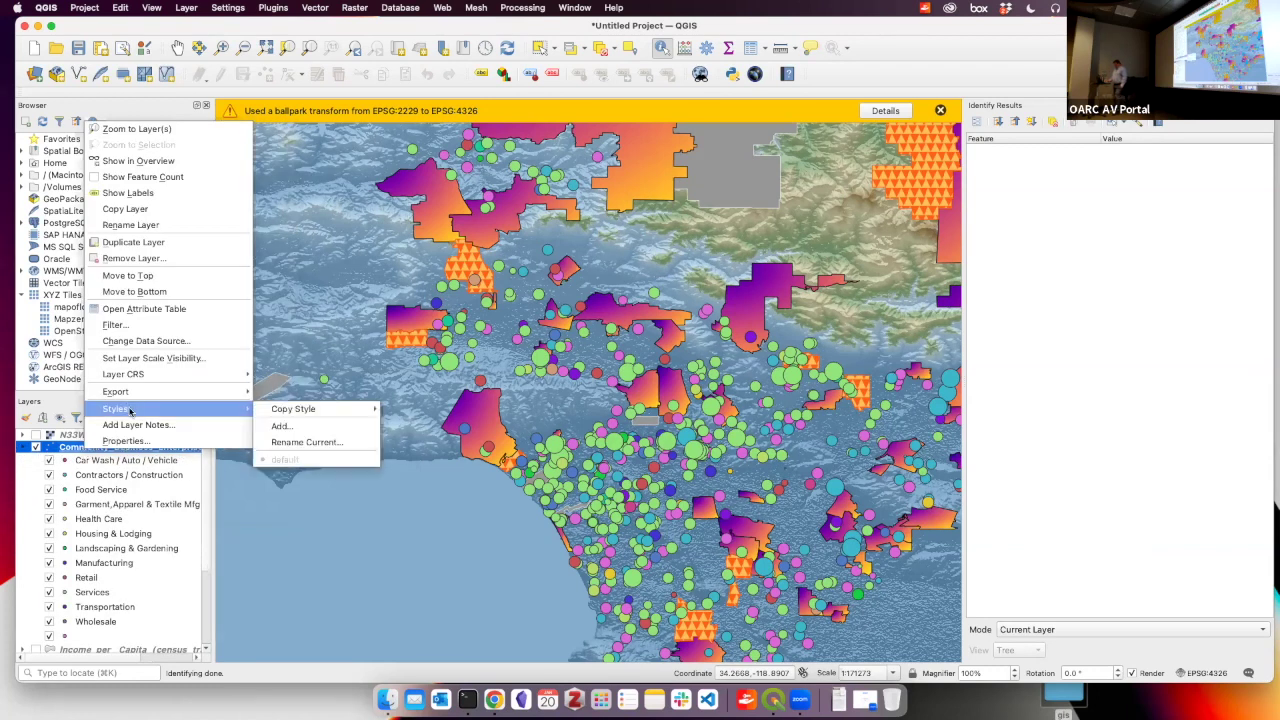
{"action": "mouse_move", "coordinate": [297, 408]}
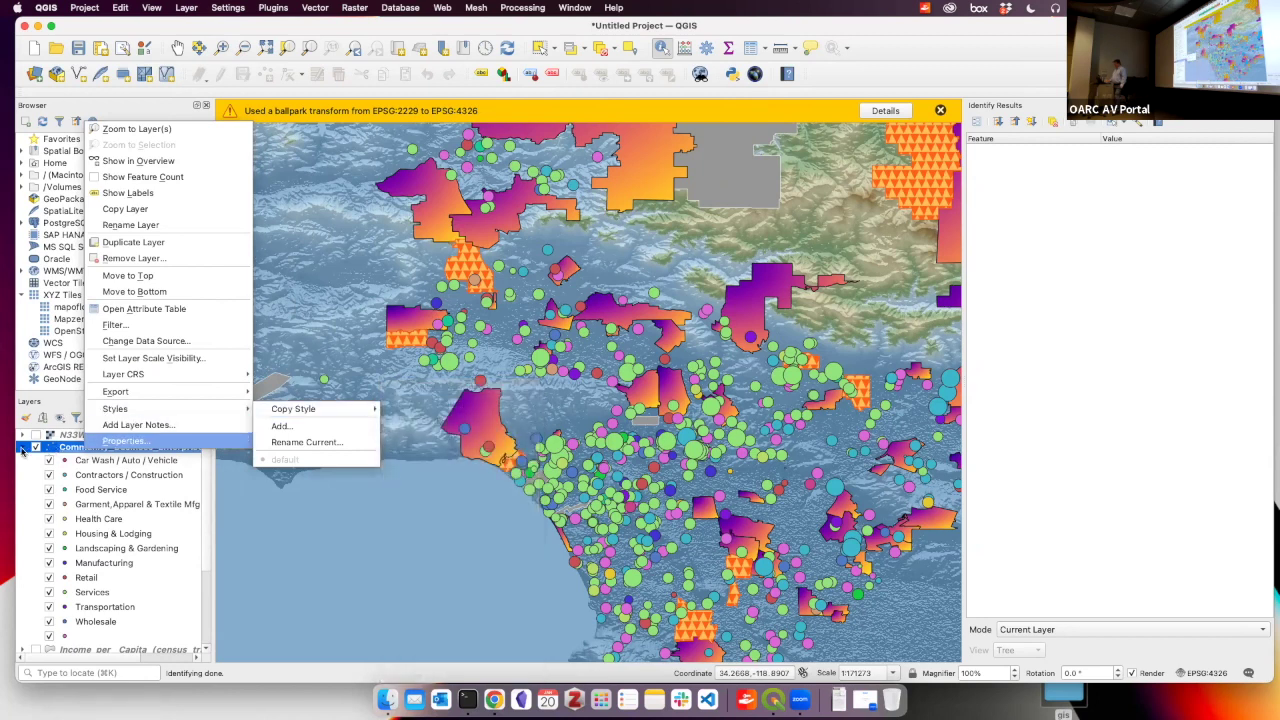
{"action": "left_click", "coordinate": [25, 453]}
{"action": "left_click", "coordinate": [24, 447]}
Start saving the Community Business Enterprise layer's features to a new file, with GeoJSON as the output format
{"action": "right_click", "coordinate": [67, 457]}
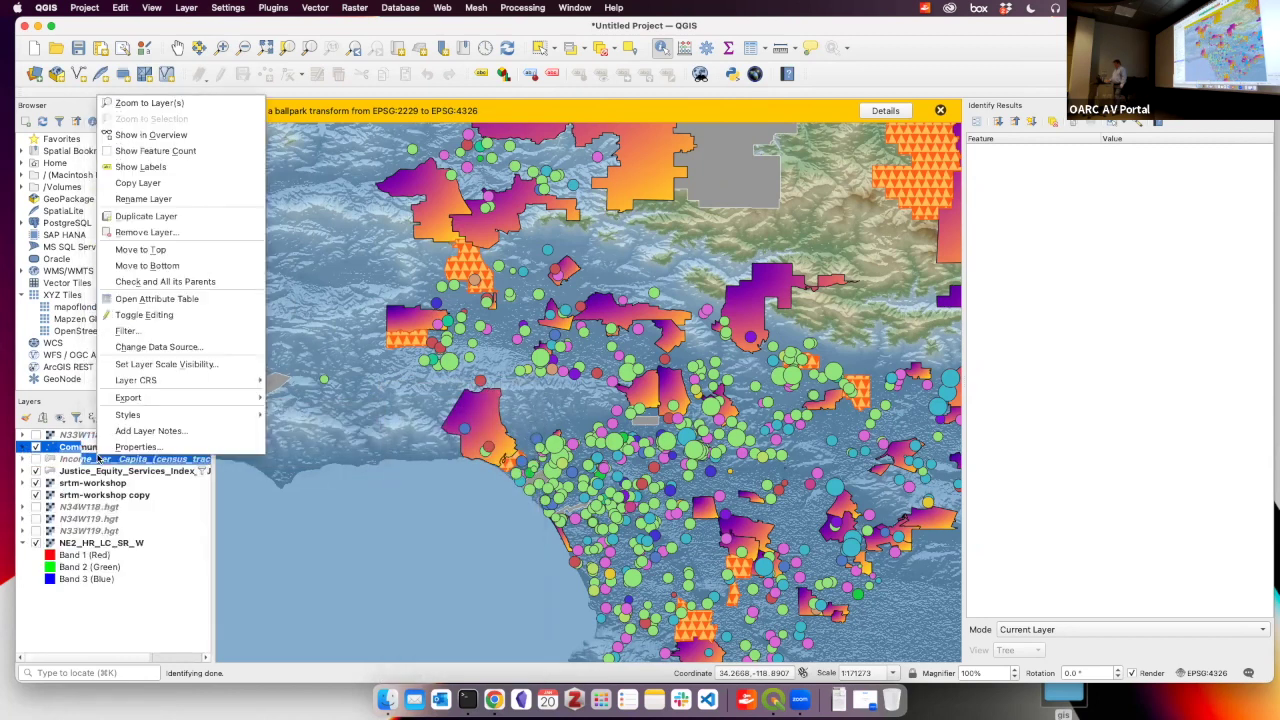
{"action": "left_click", "coordinate": [69, 450]}
{"action": "right_click", "coordinate": [70, 449]}
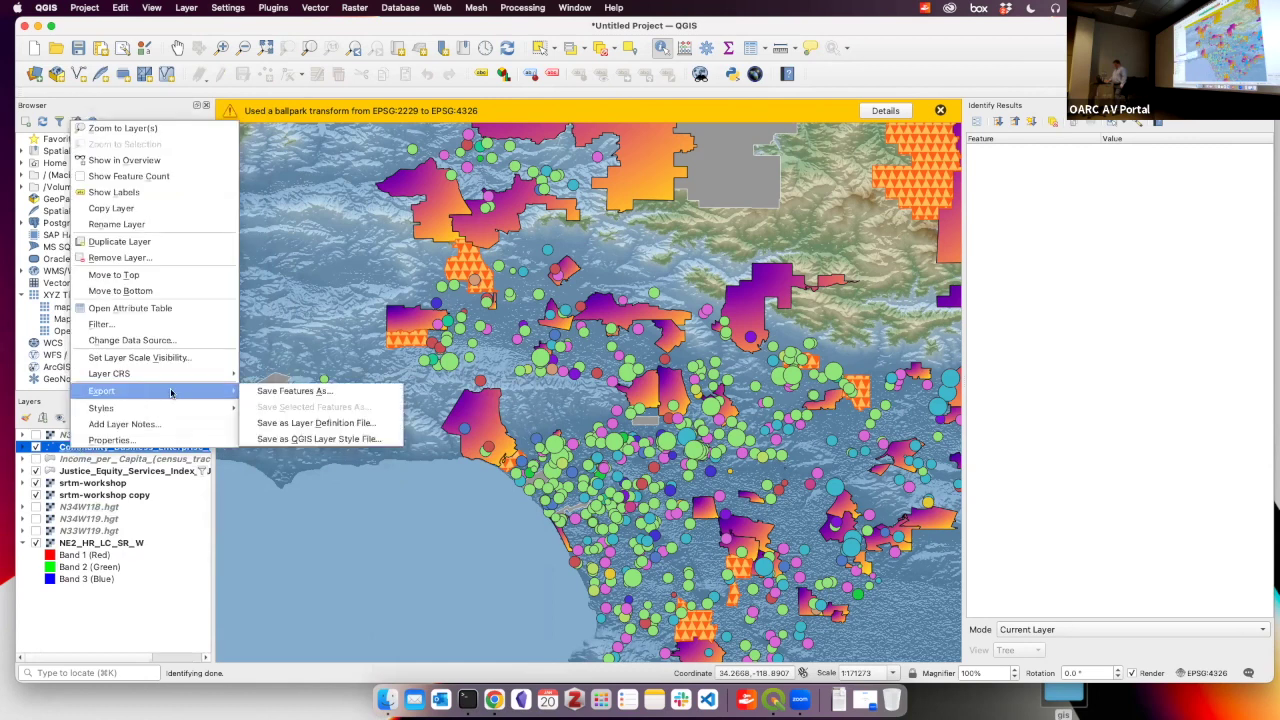
{"action": "mouse_move", "coordinate": [200, 373]}
{"action": "left_click", "coordinate": [255, 393]}
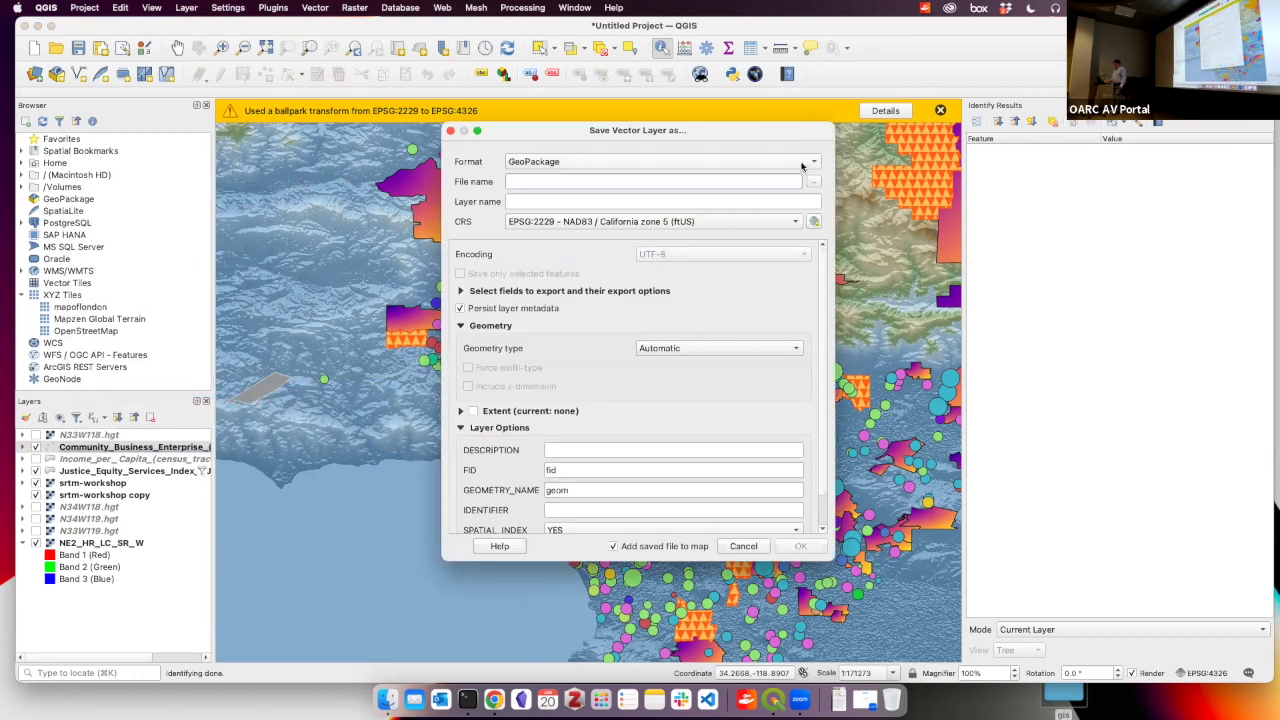
{"action": "left_click", "coordinate": [716, 162]}
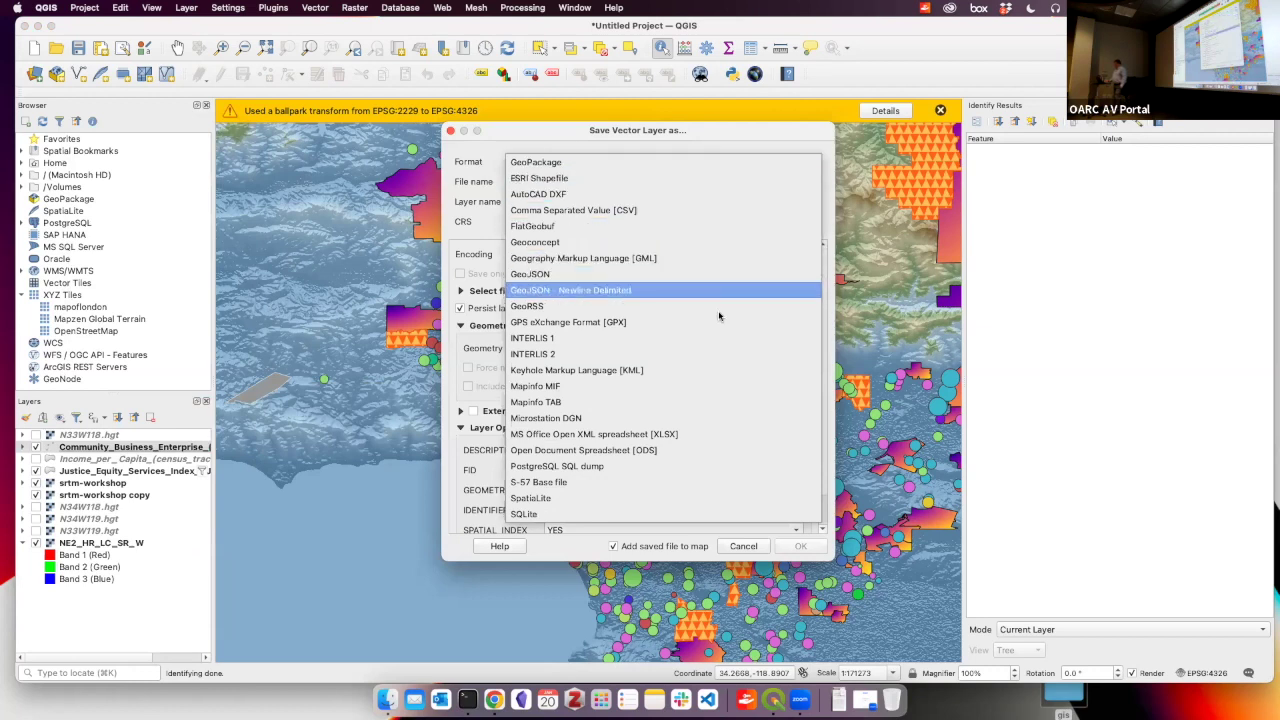
{"action": "left_click", "coordinate": [714, 272]}
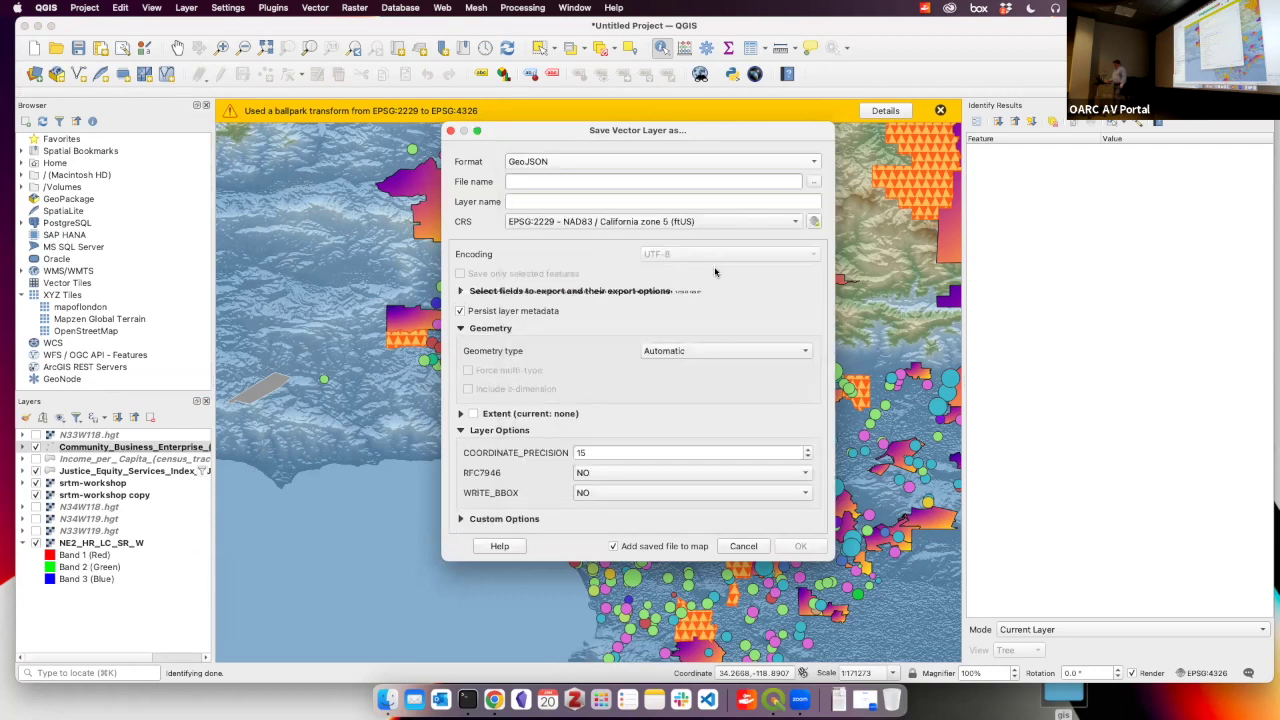
Name the output file fileout, place it on the Desktop and export the layer
{"action": "left_click", "coordinate": [712, 185]}
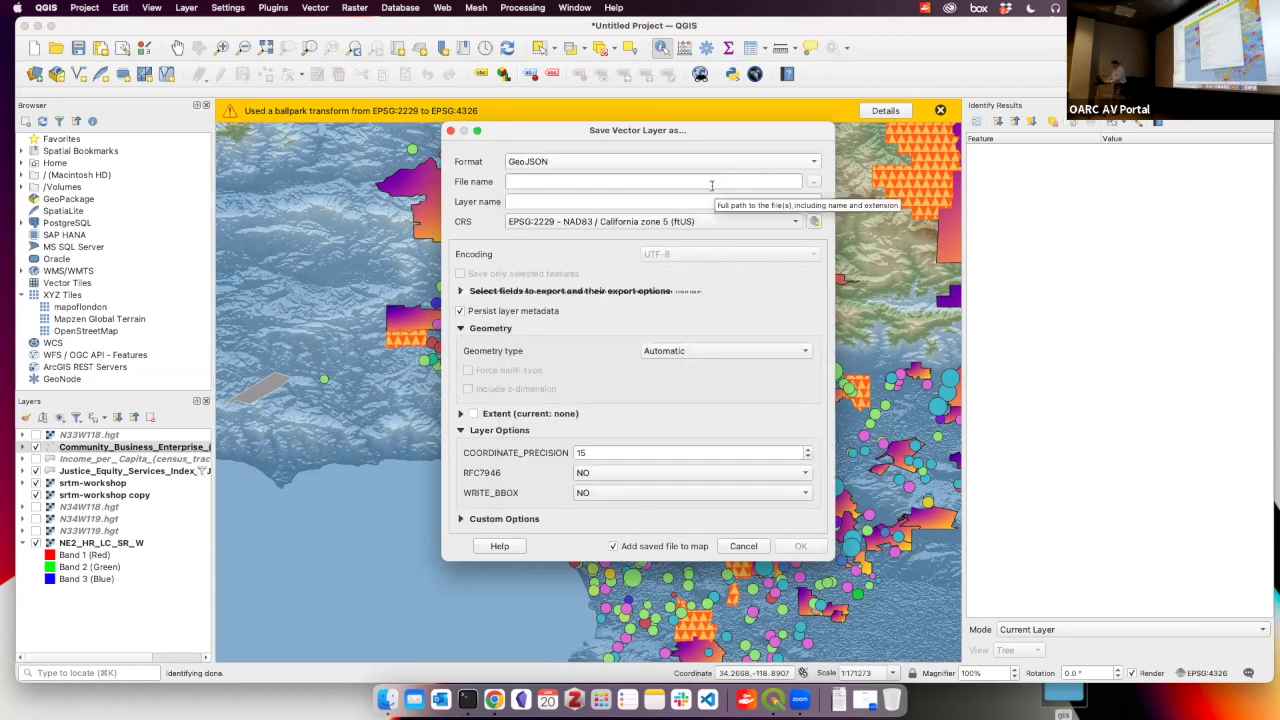
{"action": "type", "text": "fileout"}
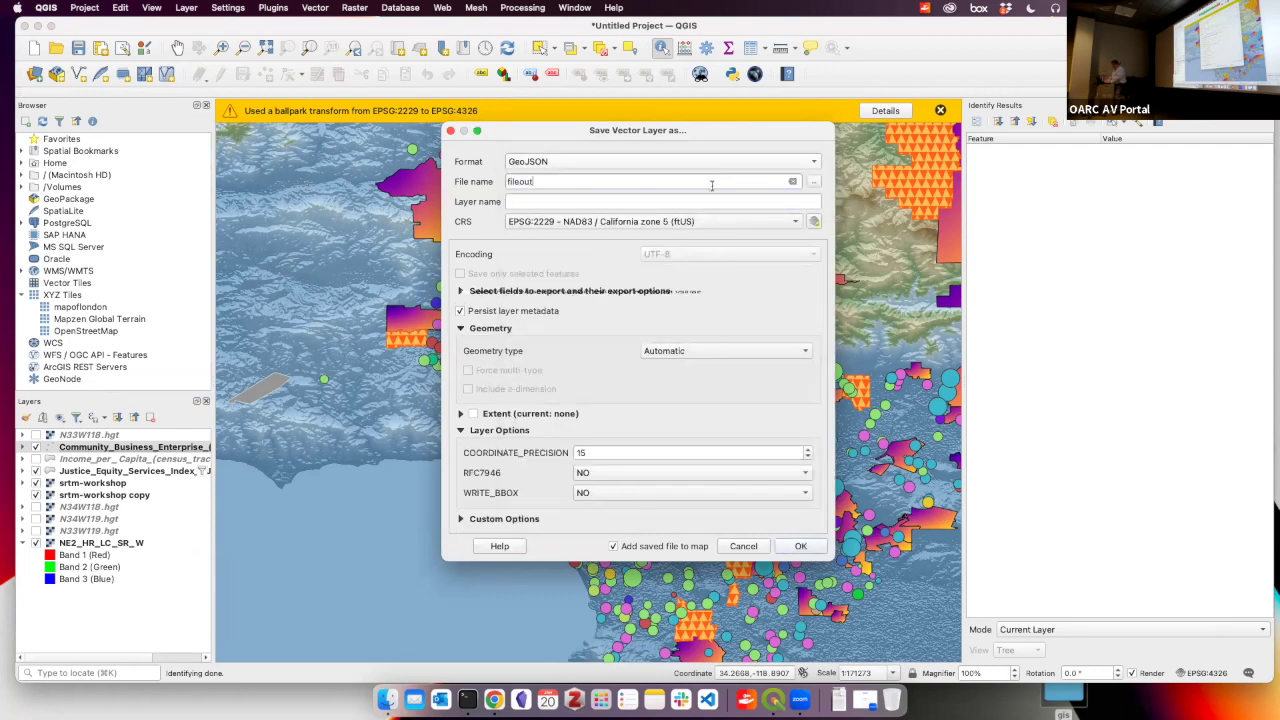
{"action": "left_click", "coordinate": [814, 181]}
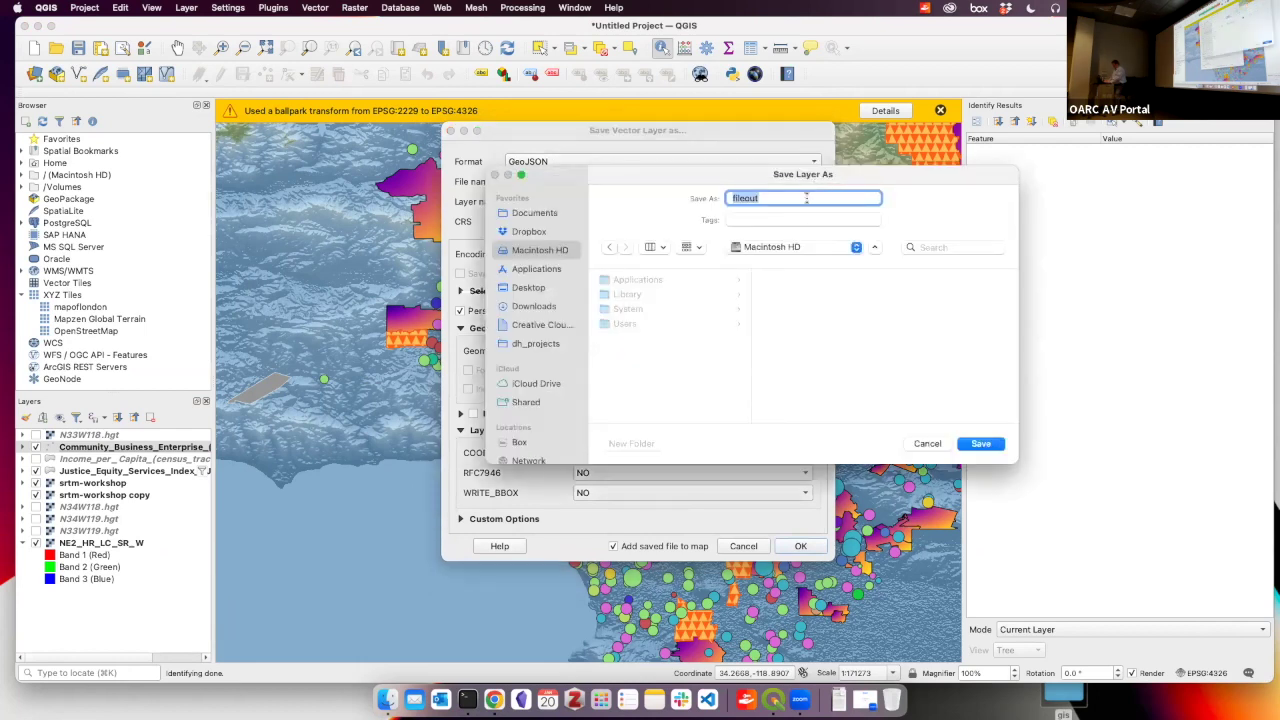
{"action": "left_click", "coordinate": [544, 289]}
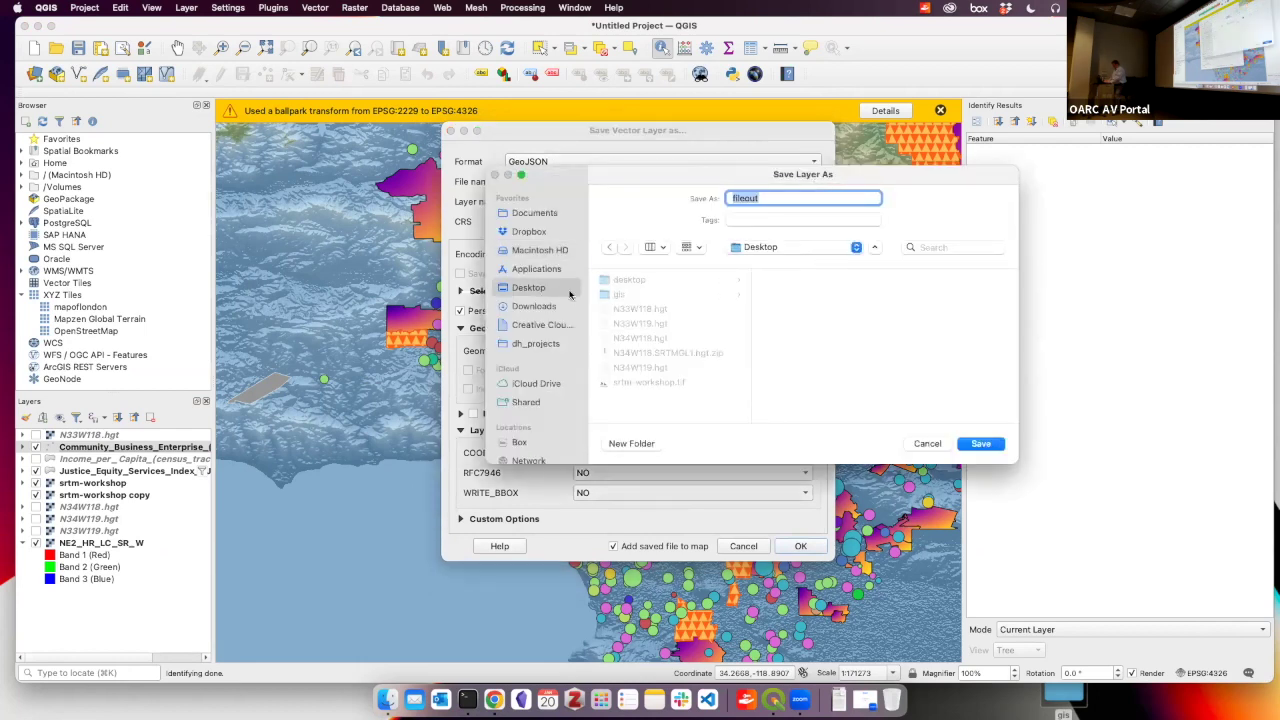
{"action": "left_click", "coordinate": [976, 443]}
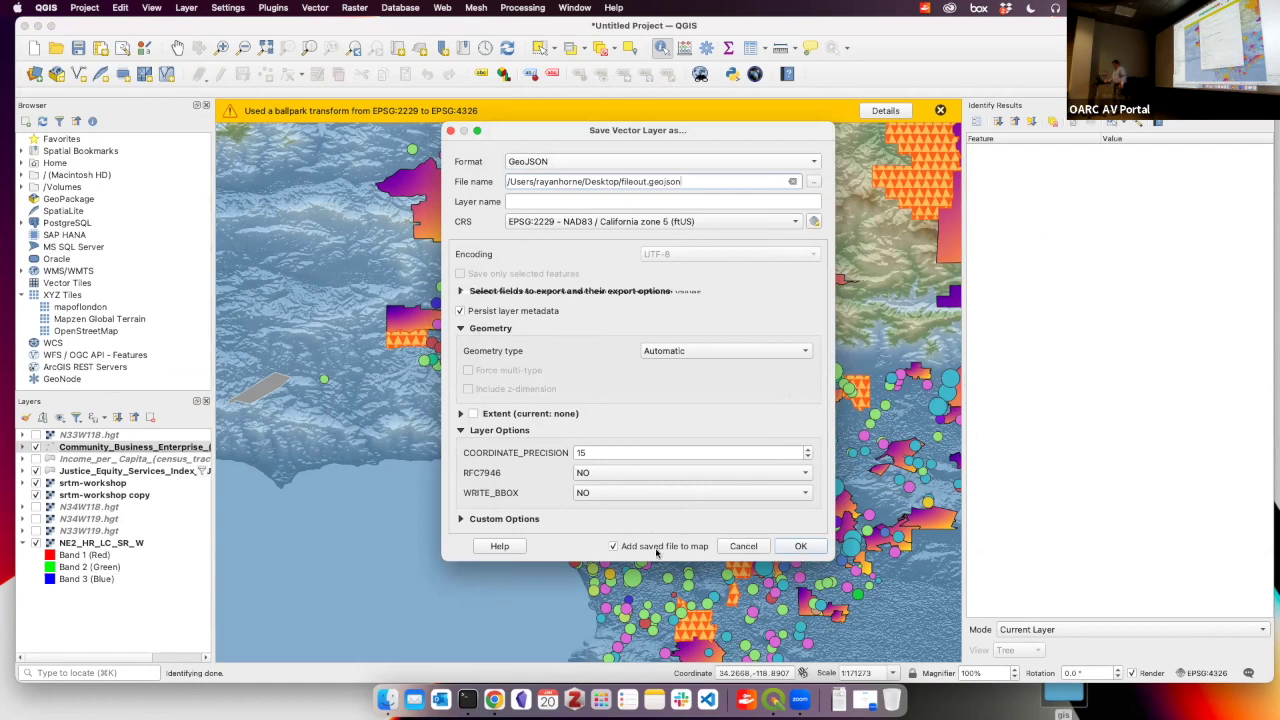
{"action": "left_click", "coordinate": [806, 552]}
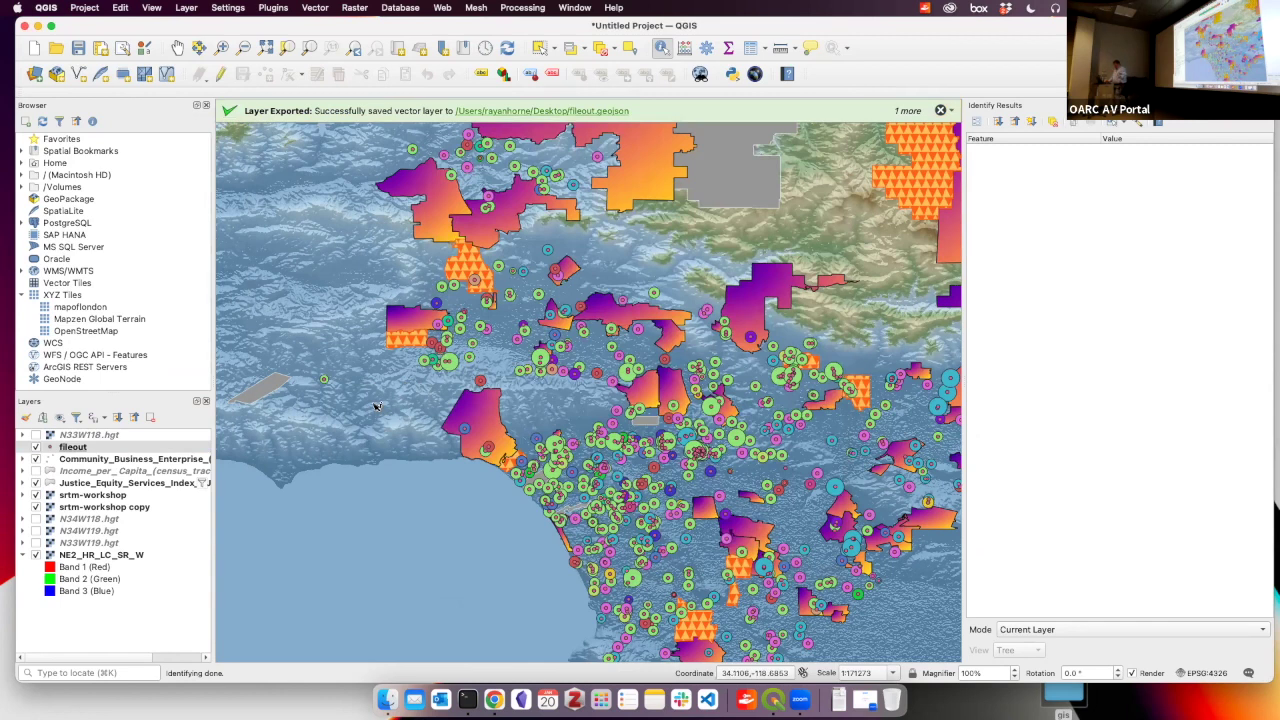
Copy the Community Business Enterprise layer's style to fileout with all style categories, and hide the Community Business Enterprise layer
{"action": "right_click", "coordinate": [66, 462]}
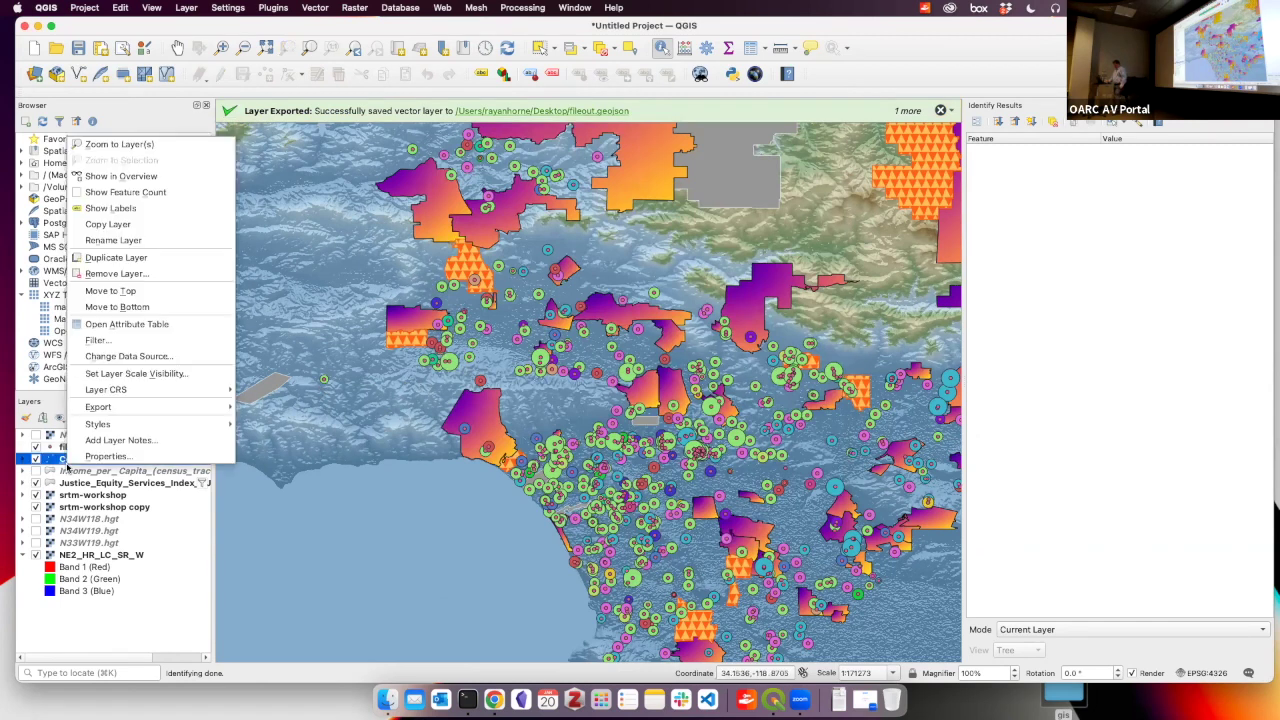
{"action": "mouse_move", "coordinate": [228, 424]}
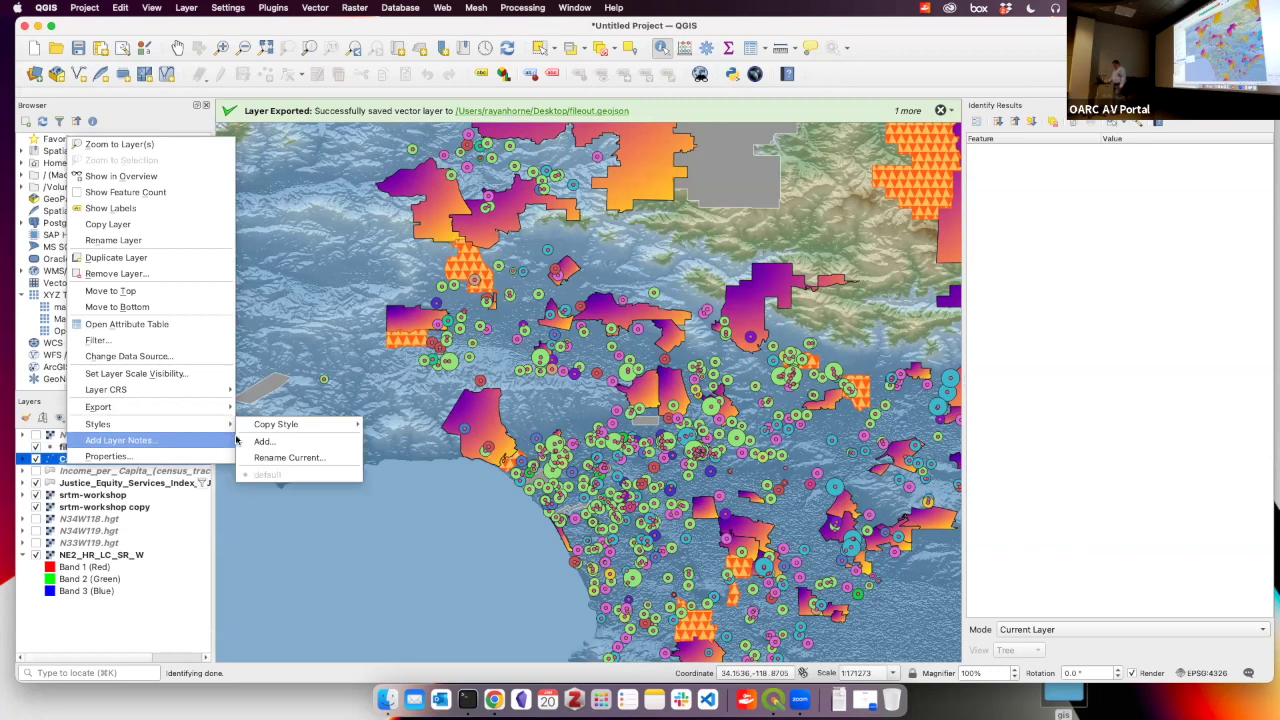
{"action": "left_click", "coordinate": [430, 384]}
{"action": "right_click", "coordinate": [125, 446]}
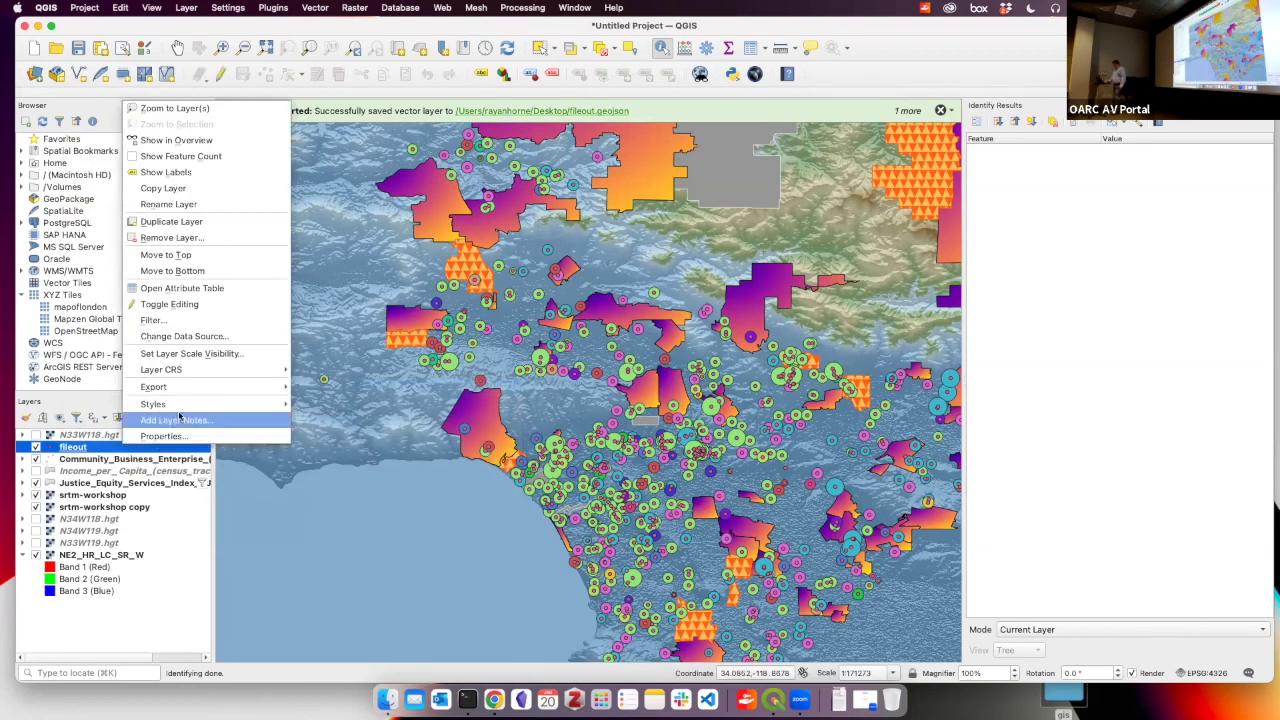
{"action": "mouse_move", "coordinate": [182, 405]}
{"action": "mouse_move", "coordinate": [345, 420]}
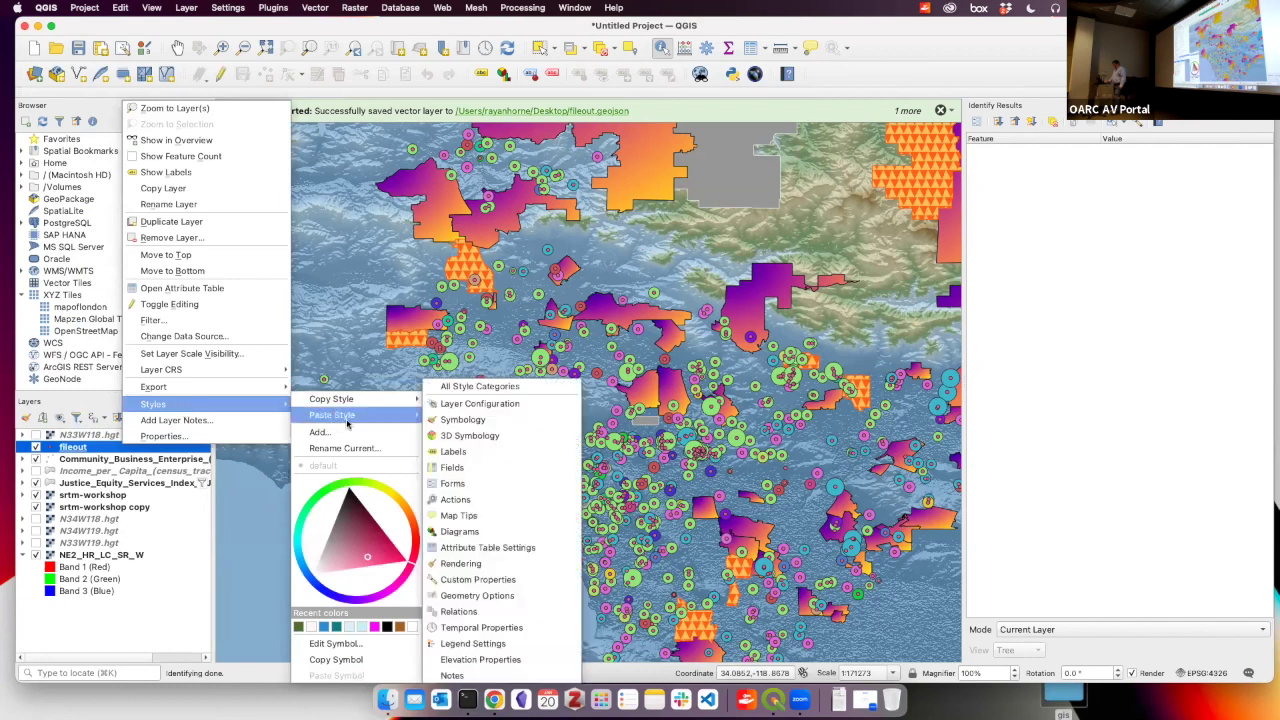
{"action": "left_click", "coordinate": [470, 390]}
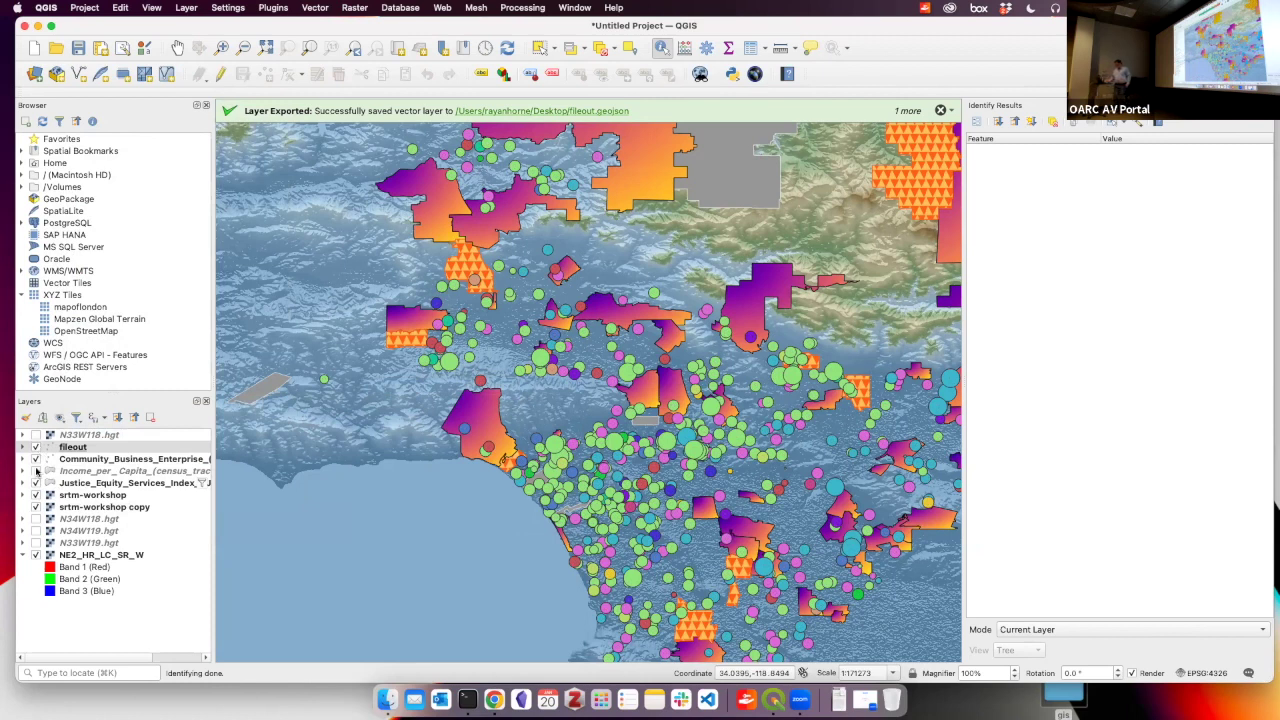
{"action": "left_click", "coordinate": [36, 459]}
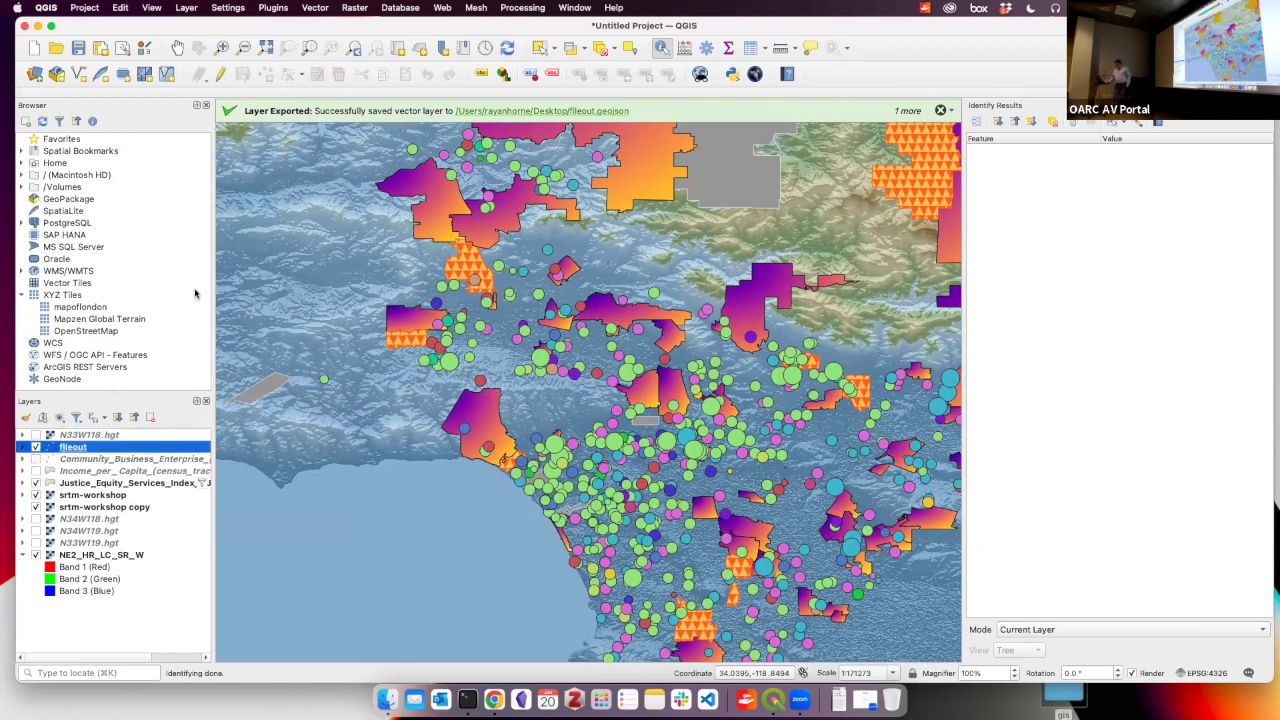
Try adding a point feature to the fileout layer in edit mode, look through its attribute form and discard the feature
{"action": "left_click", "coordinate": [221, 75]}
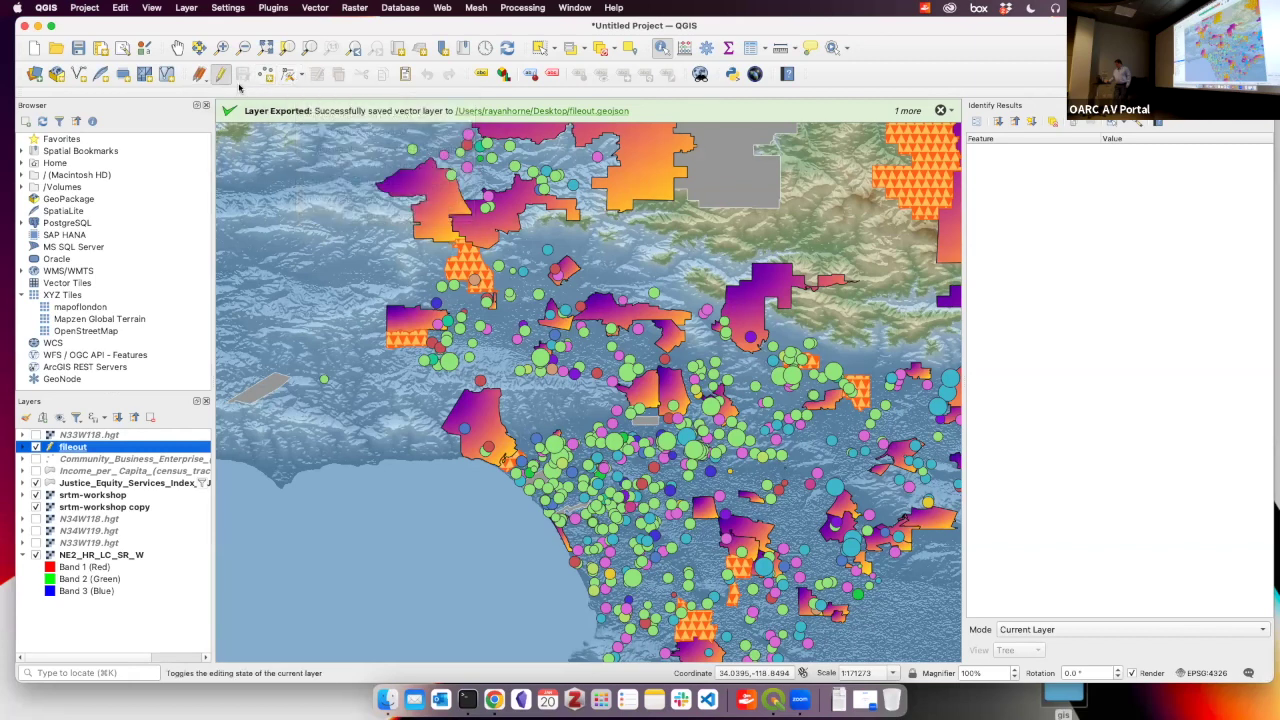
{"action": "left_click", "coordinate": [208, 82]}
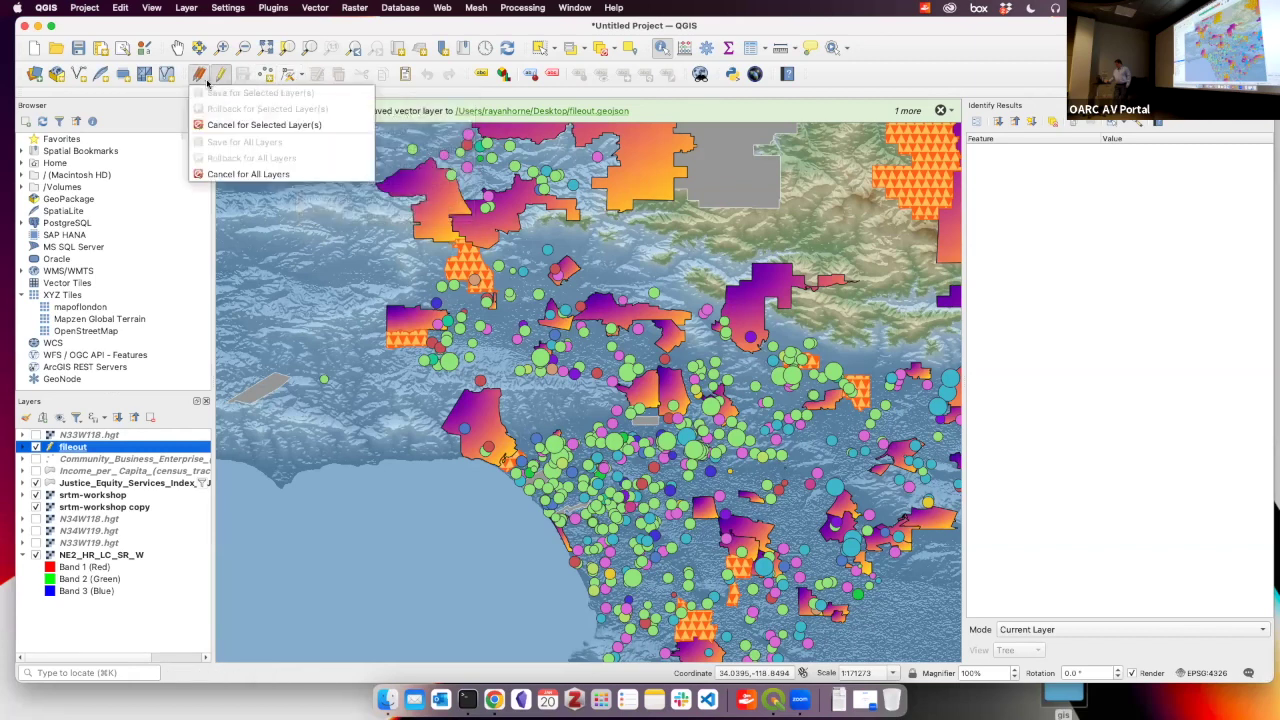
{"action": "left_click", "coordinate": [208, 82]}
{"action": "left_click", "coordinate": [265, 74]}
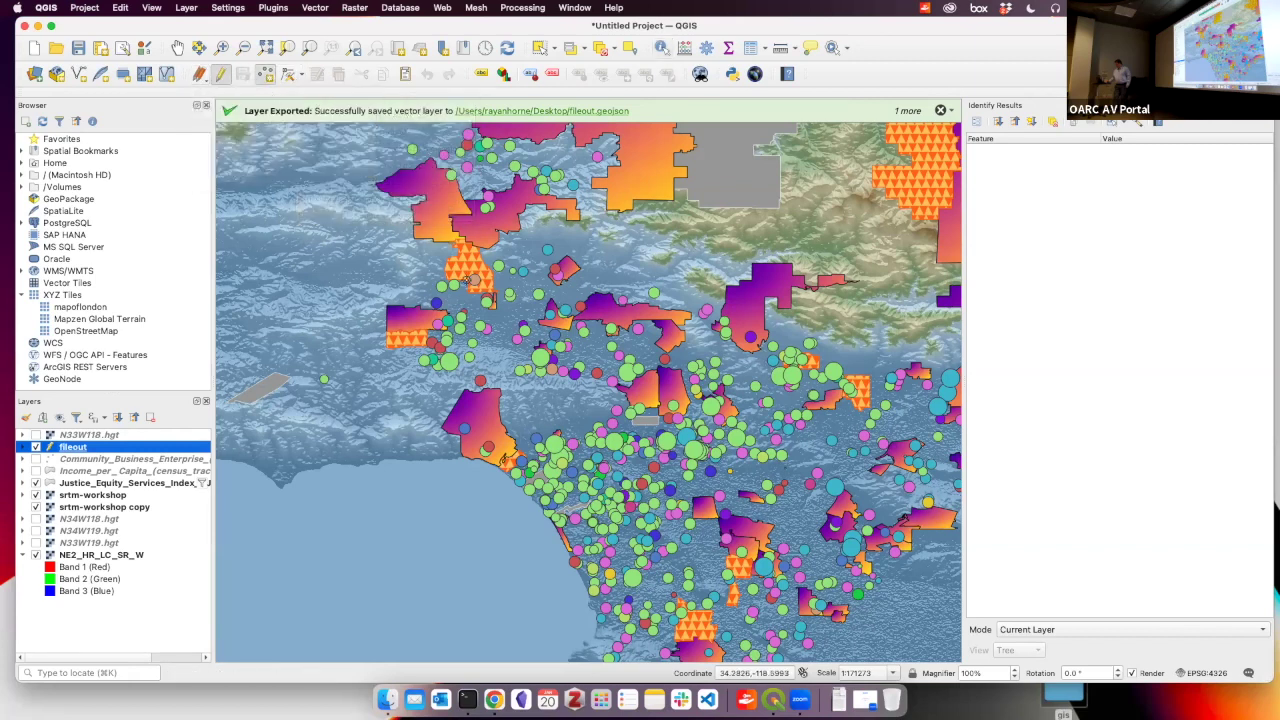
{"action": "left_click", "coordinate": [392, 248]}
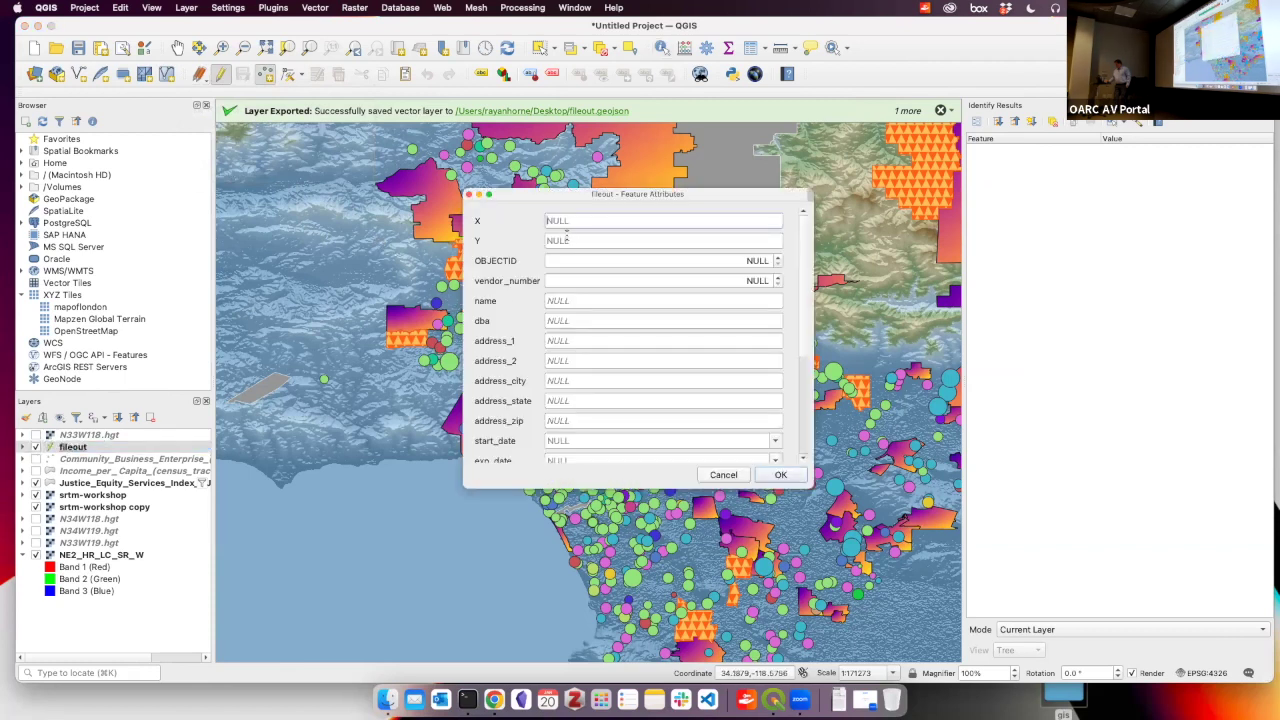
{"action": "scroll", "coordinate": [590, 342], "scroll_direction": "down", "scroll_amount": 1}
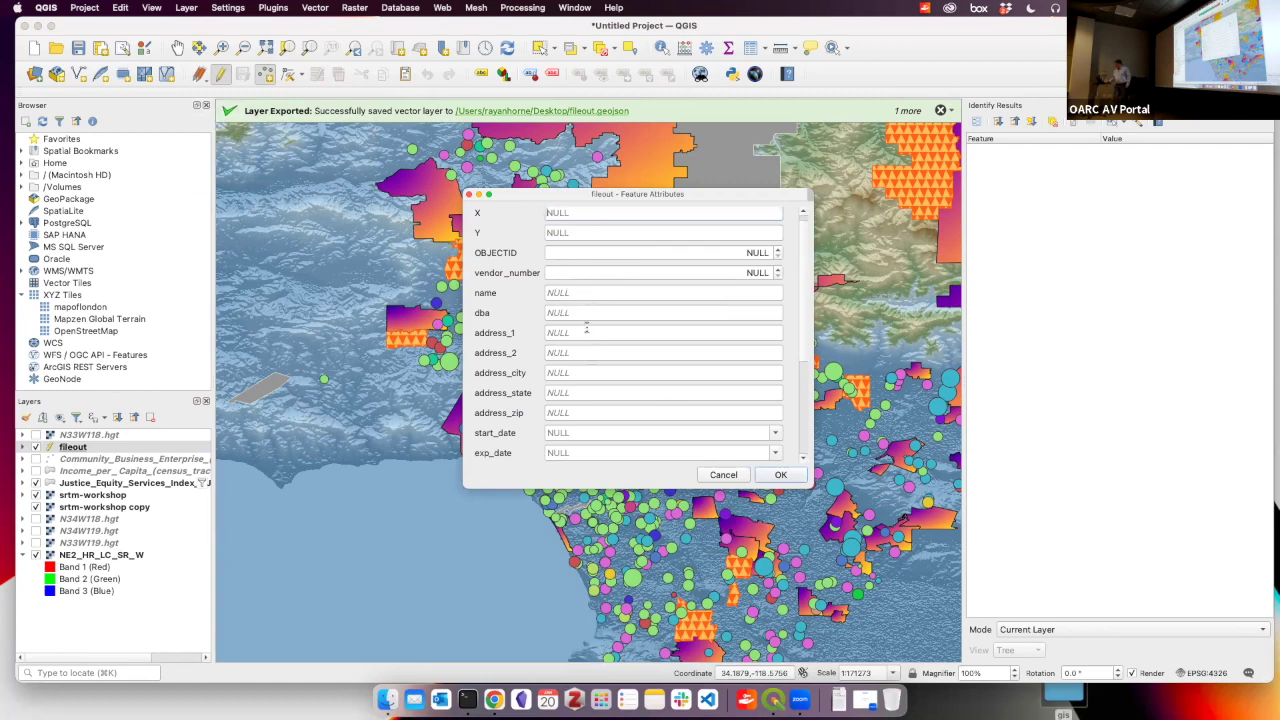
{"action": "scroll", "coordinate": [587, 329], "scroll_direction": "down", "scroll_amount": 8}
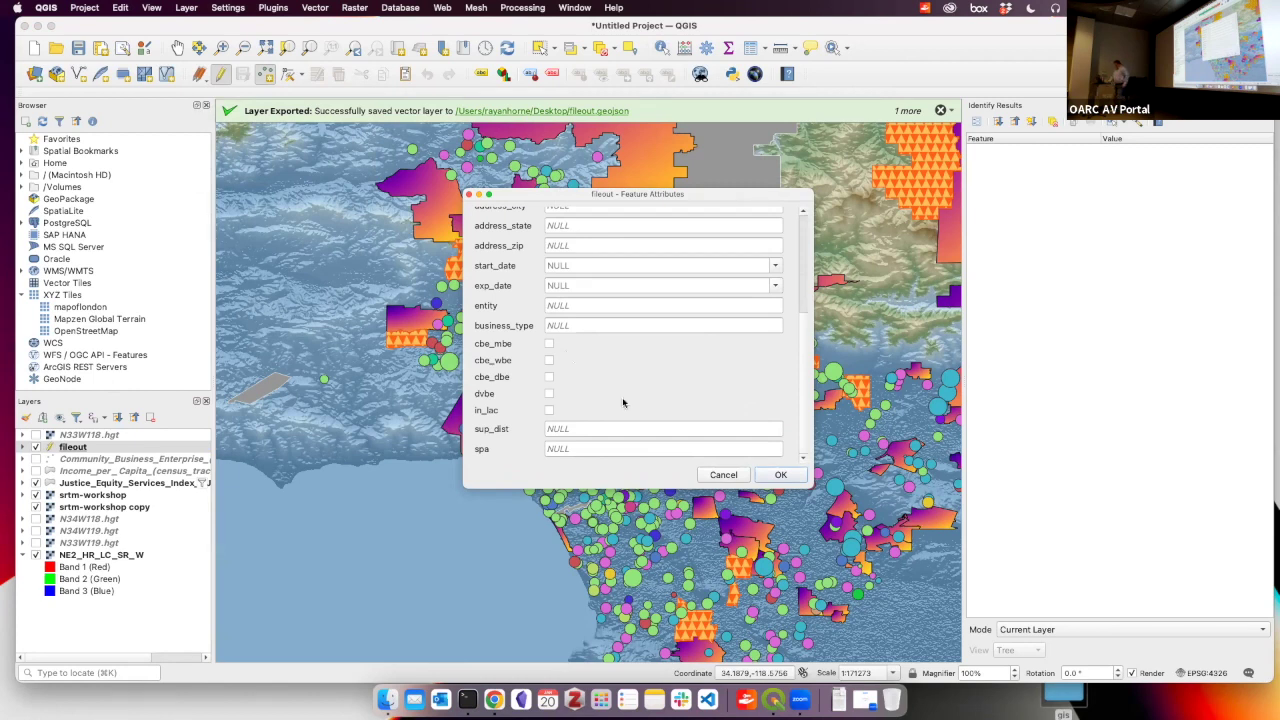
{"action": "left_click", "coordinate": [722, 474]}
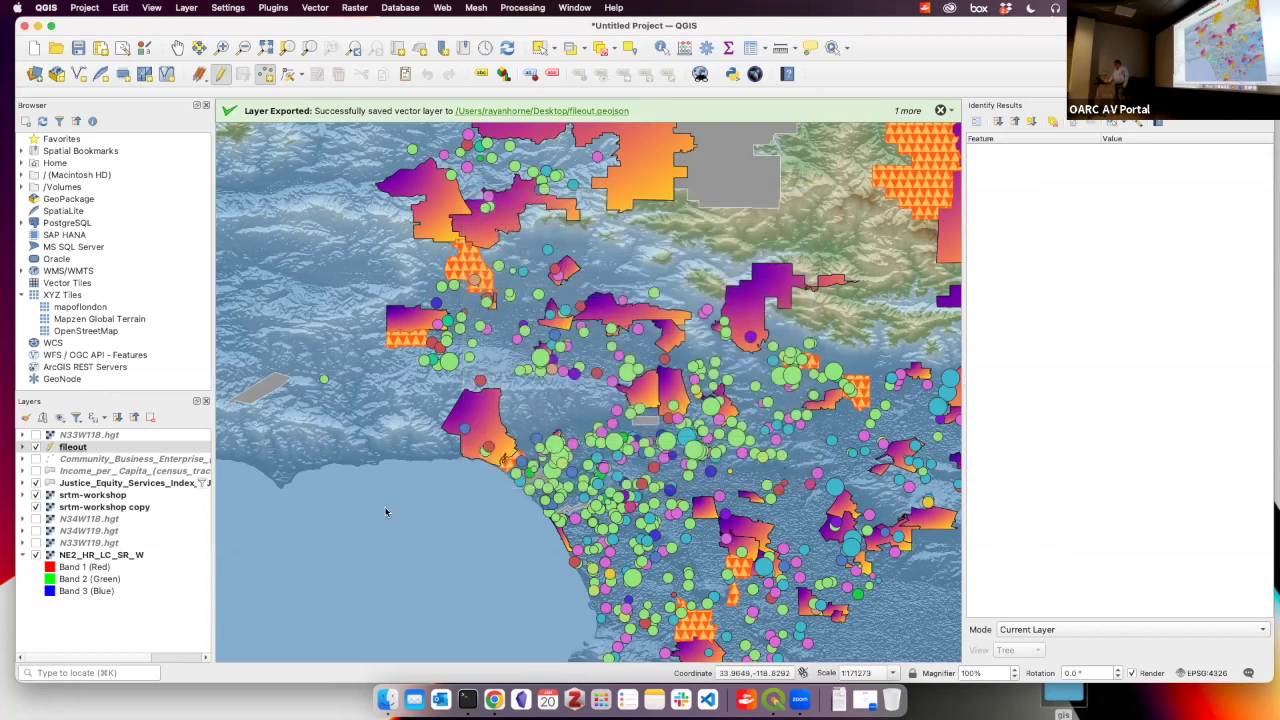
Open the second record's address_1 cell for editing in fileout's attribute table, close the table without changes and end layer editing
{"action": "right_click", "coordinate": [86, 448]}
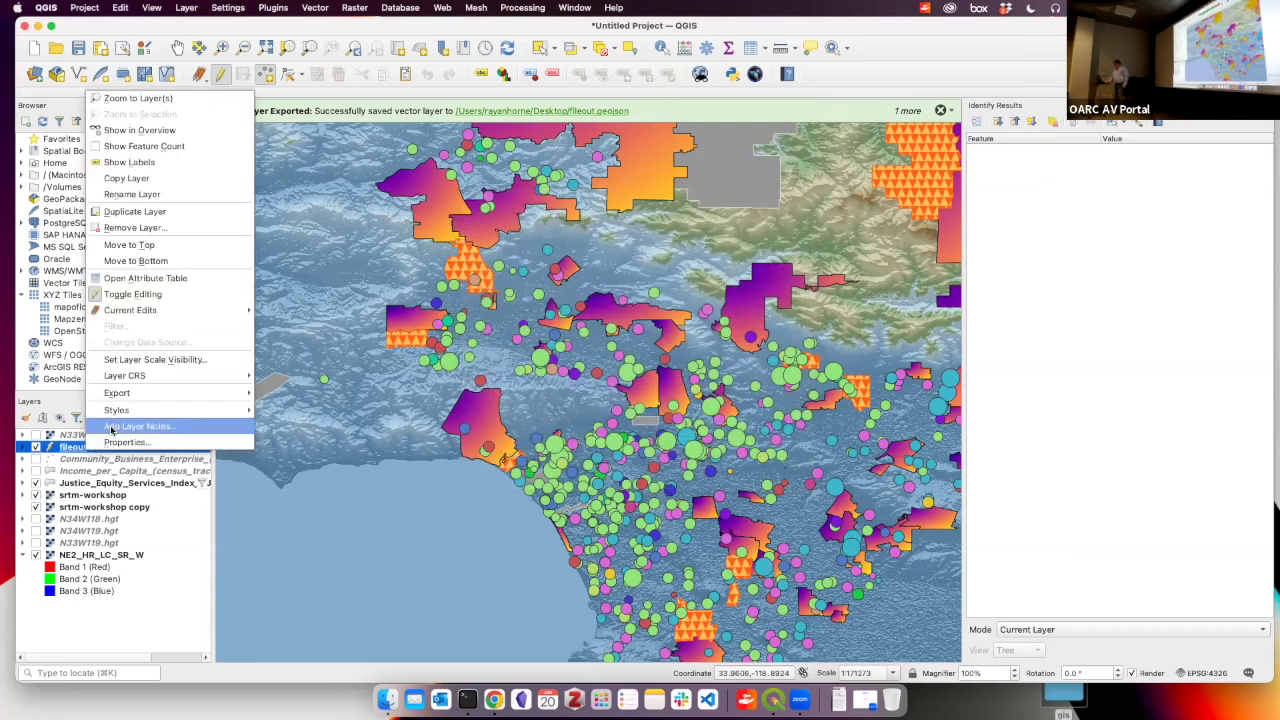
{"action": "left_click", "coordinate": [145, 278]}
{"action": "double_click", "coordinate": [445, 256]}
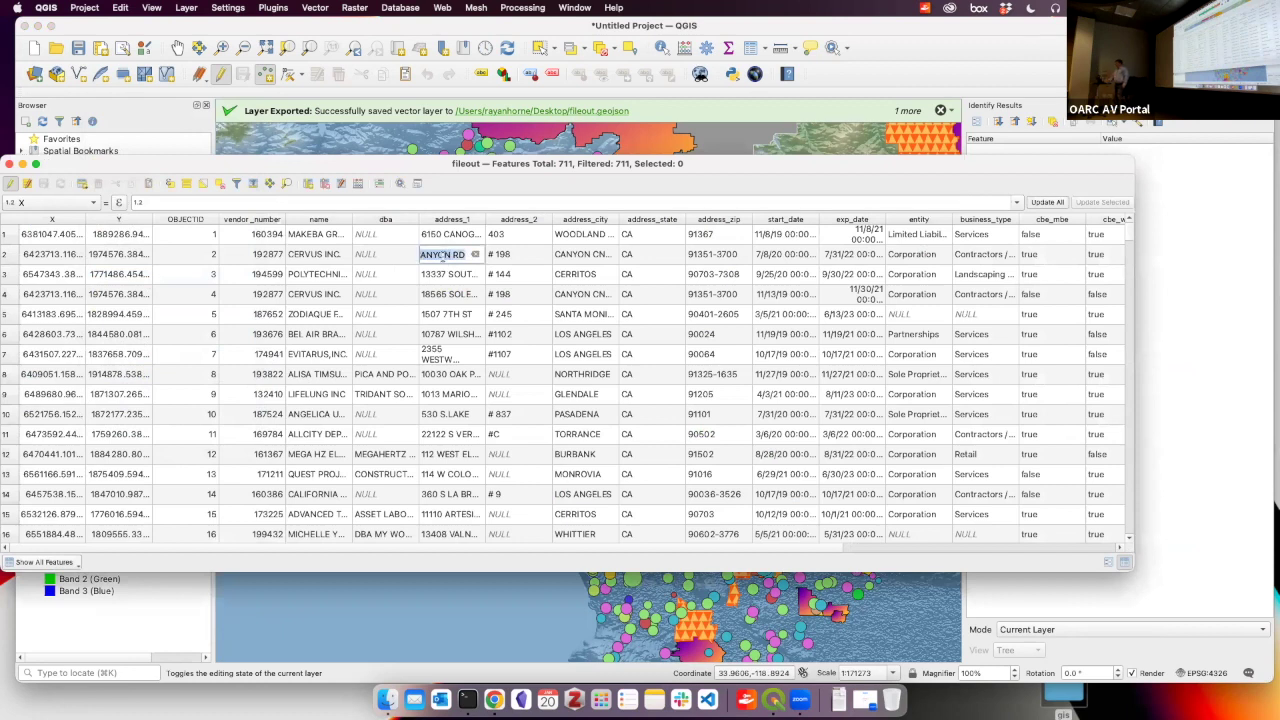
{"action": "left_click", "coordinate": [10, 163]}
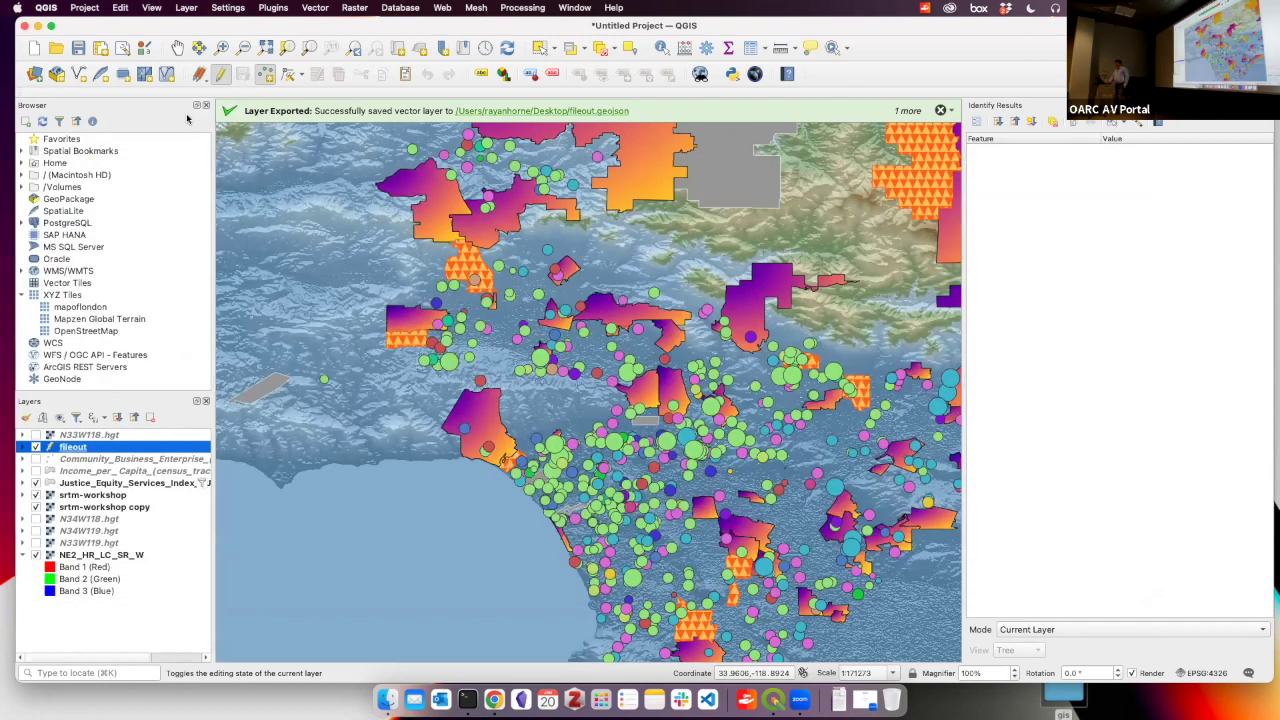
{"action": "left_click", "coordinate": [218, 74]}
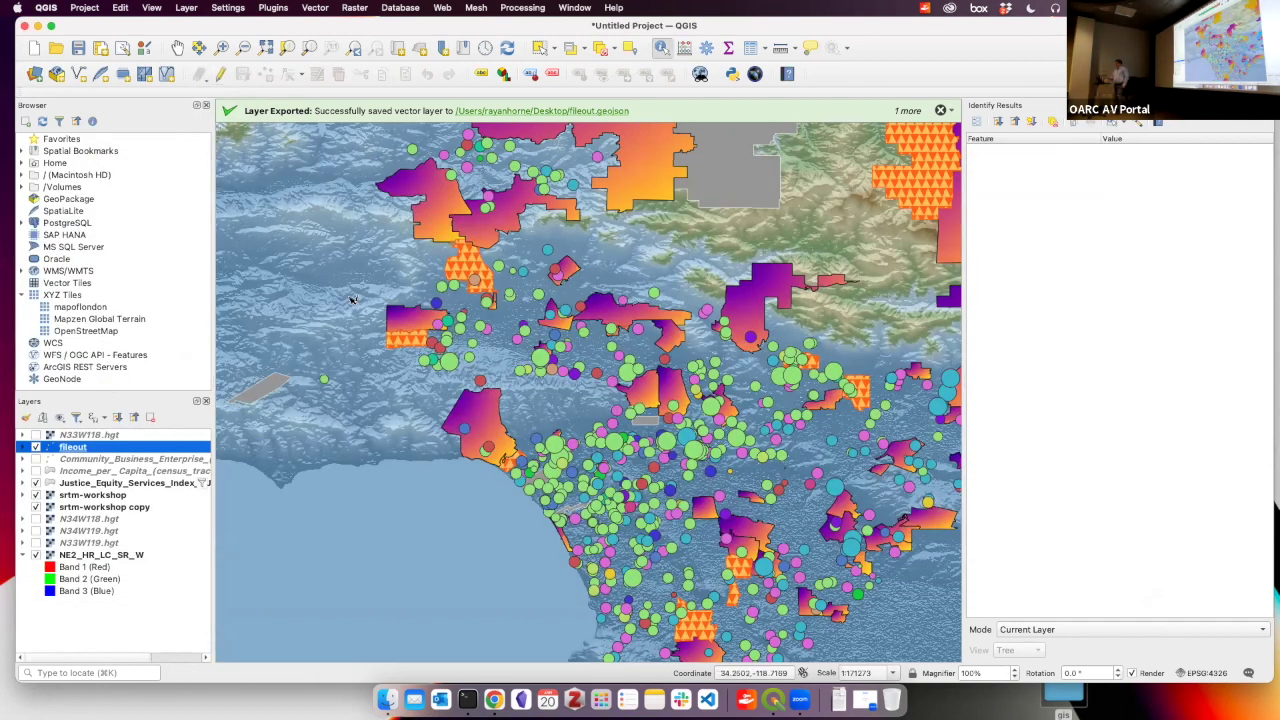
{"action": "left_click", "coordinate": [352, 297]}
{"action": "left_click", "coordinate": [220, 74]}
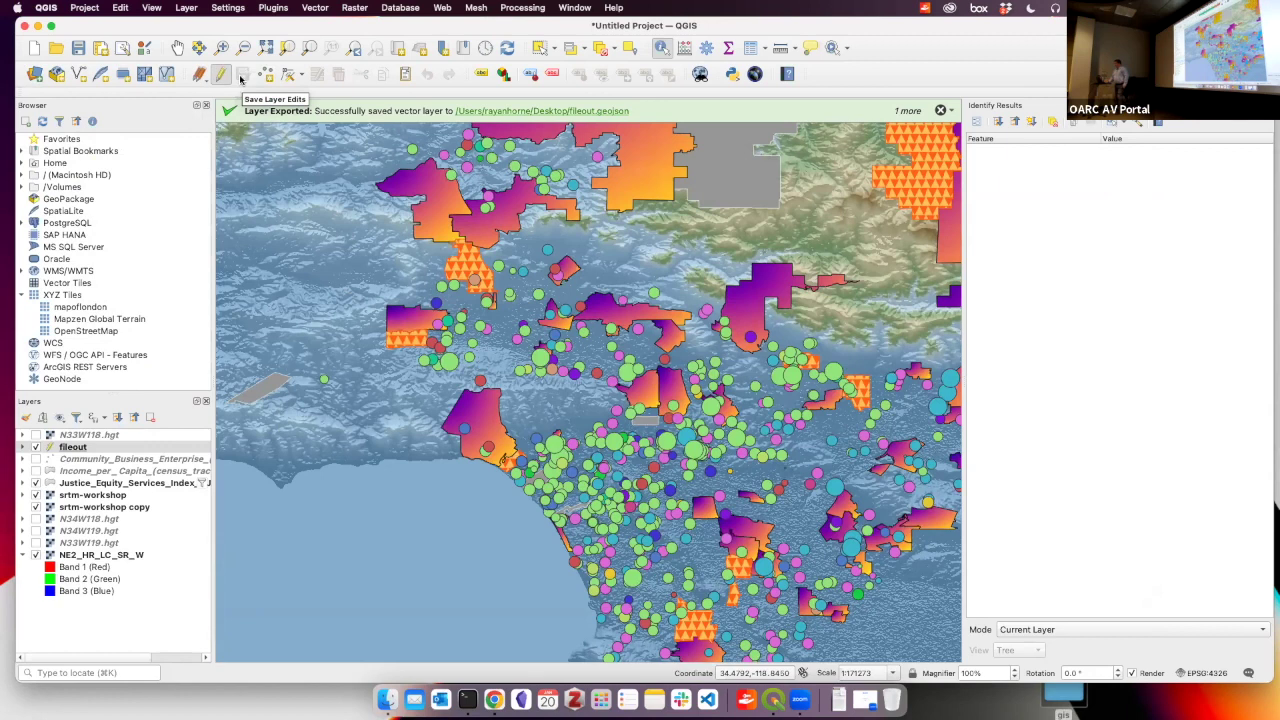
{"action": "left_click", "coordinate": [220, 74]}
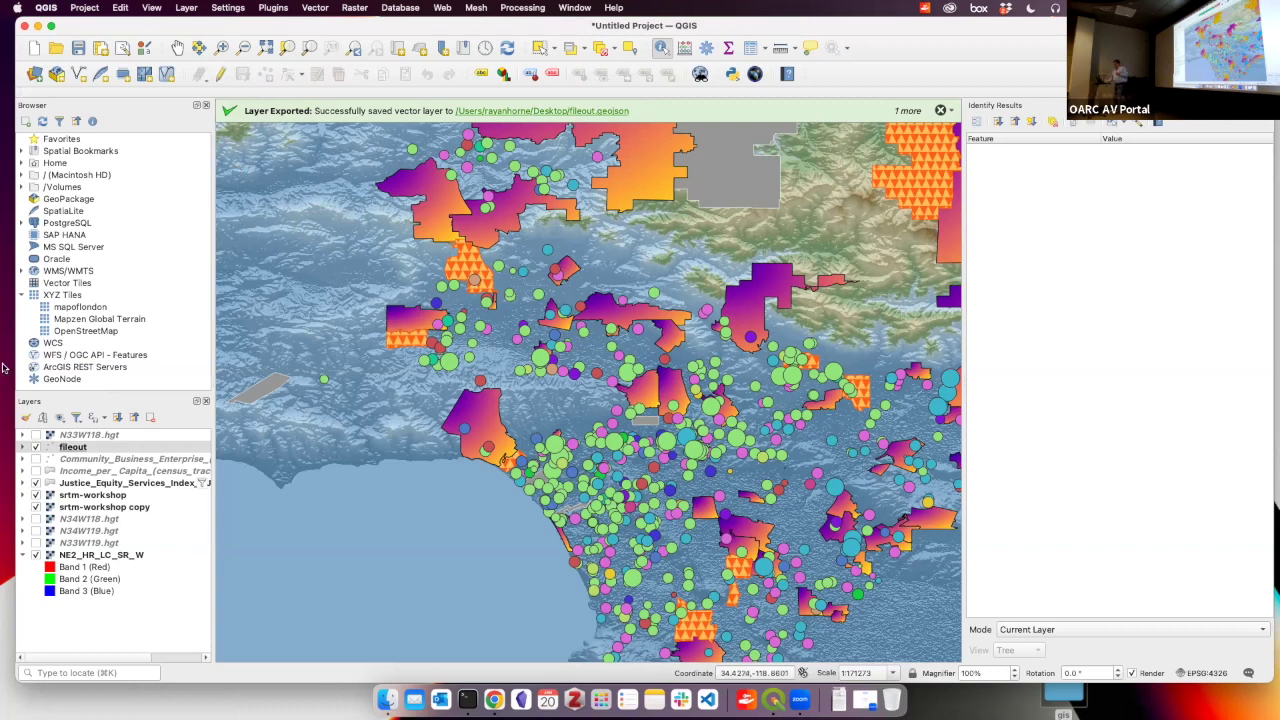
Add exxn3uwnt7yglk.json from the Downloads folder to the project, including both its point and polygon layers
{"action": "left_click", "coordinate": [387, 700]}
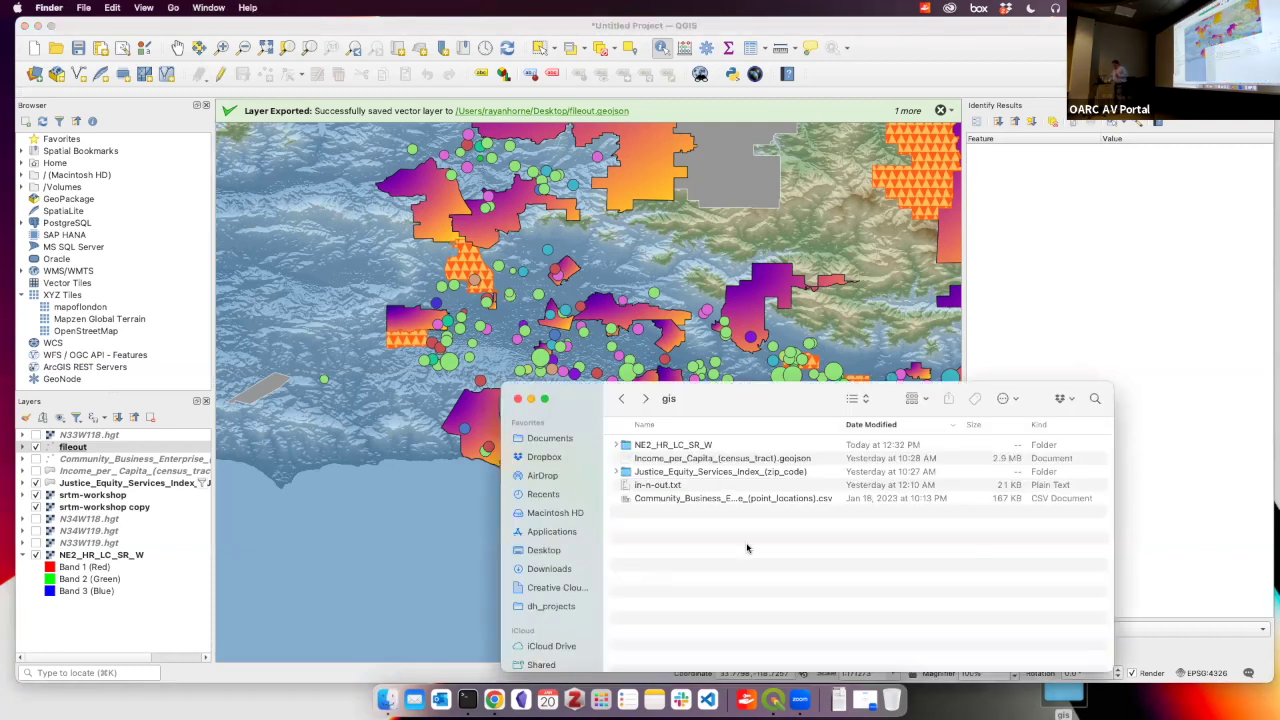
{"action": "key", "text": "super+shift+d"}
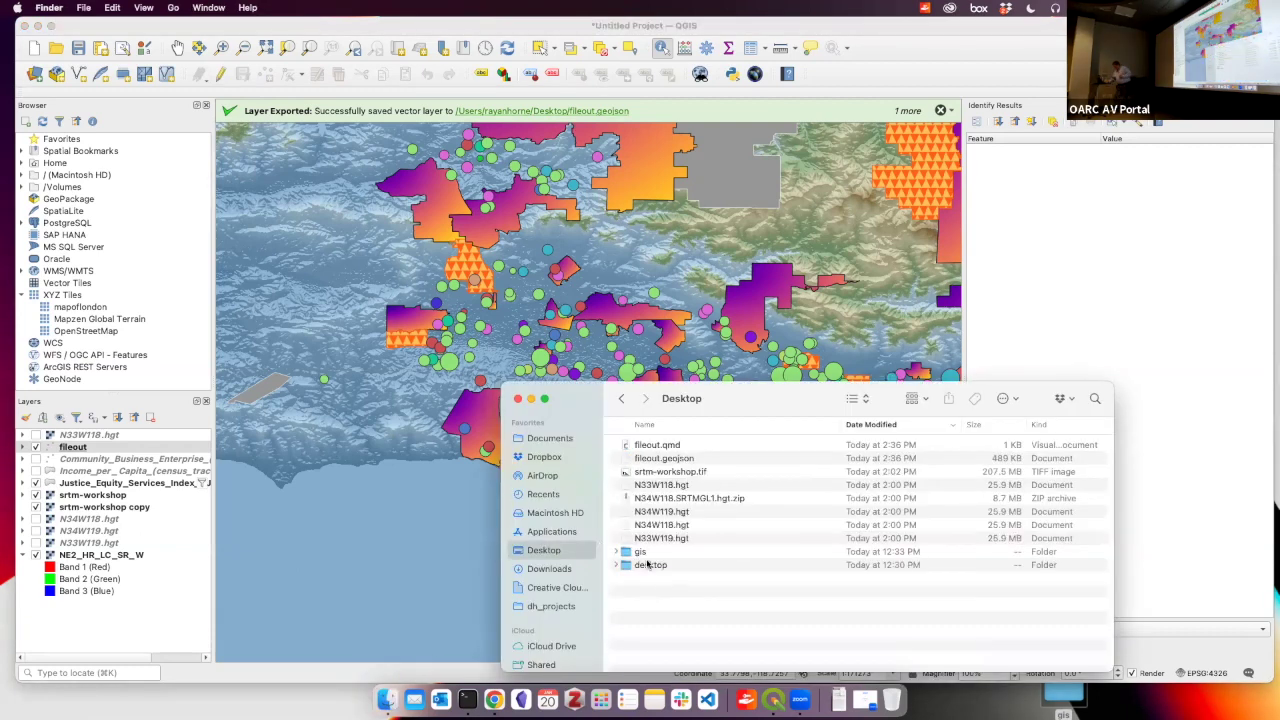
{"action": "left_click", "coordinate": [563, 570]}
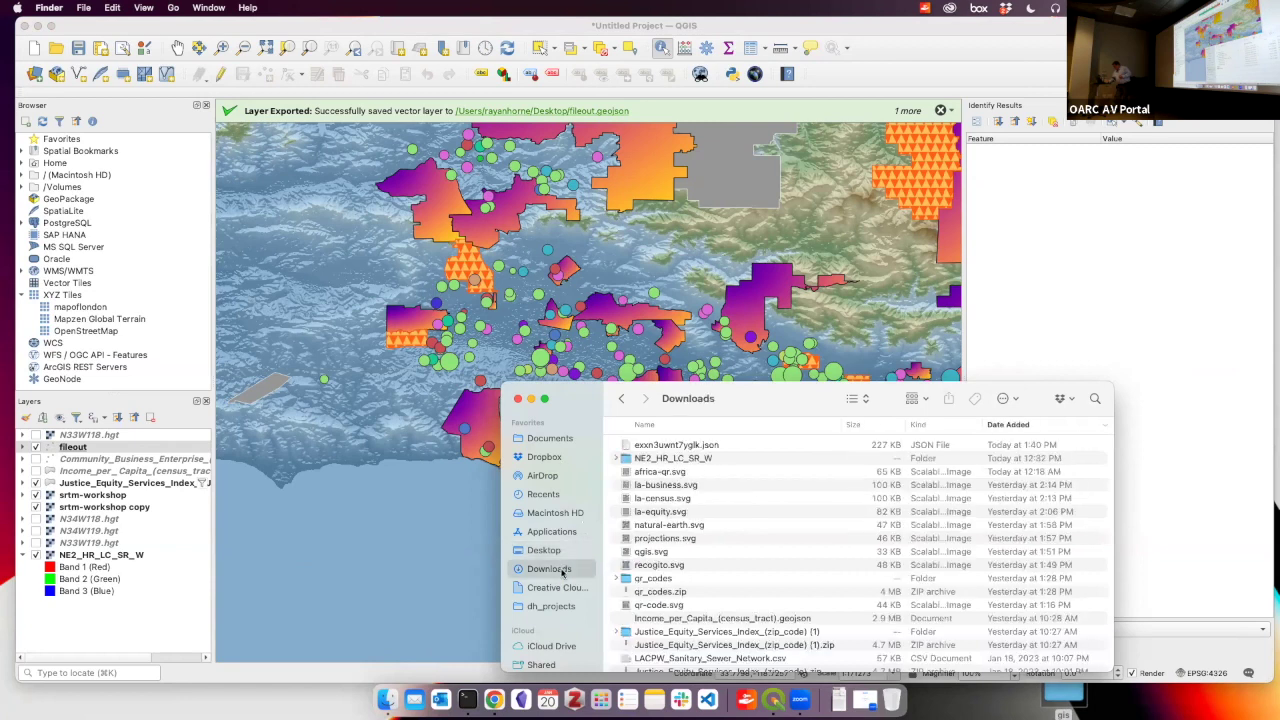
{"action": "left_click_drag", "start_coordinate": [668, 448], "coordinate": [110, 620]}
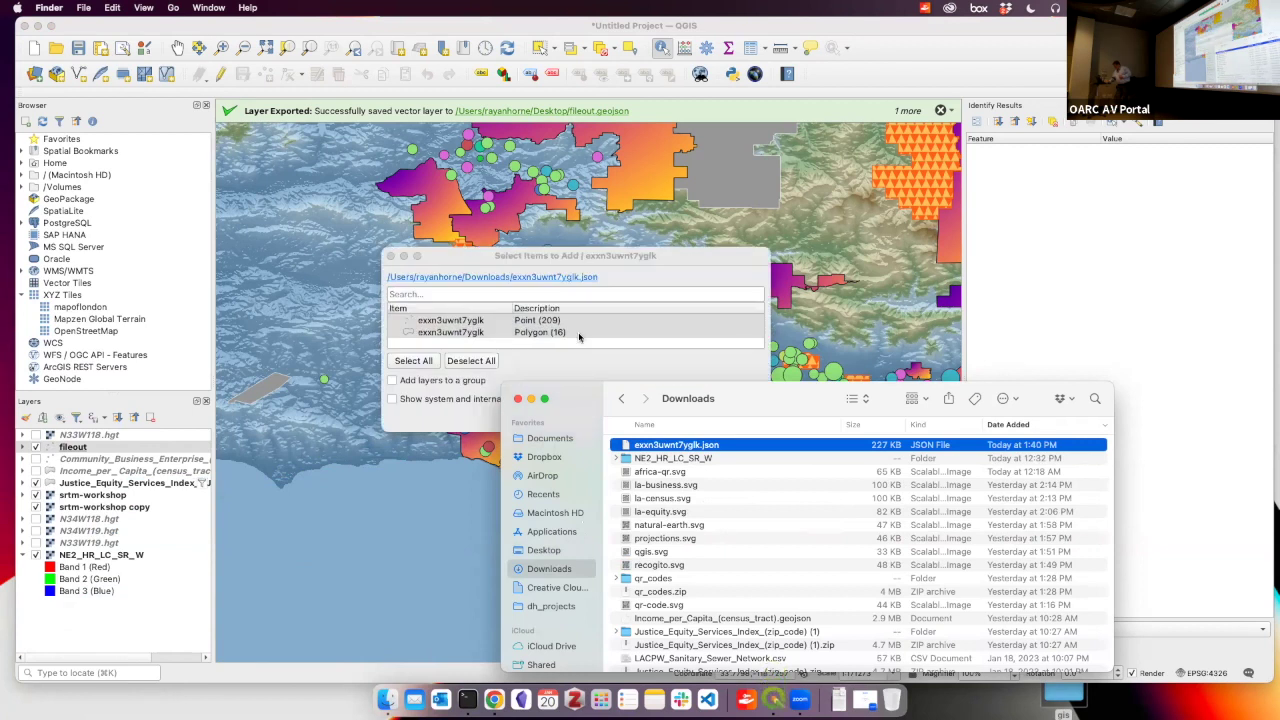
{"action": "left_click", "coordinate": [517, 399]}
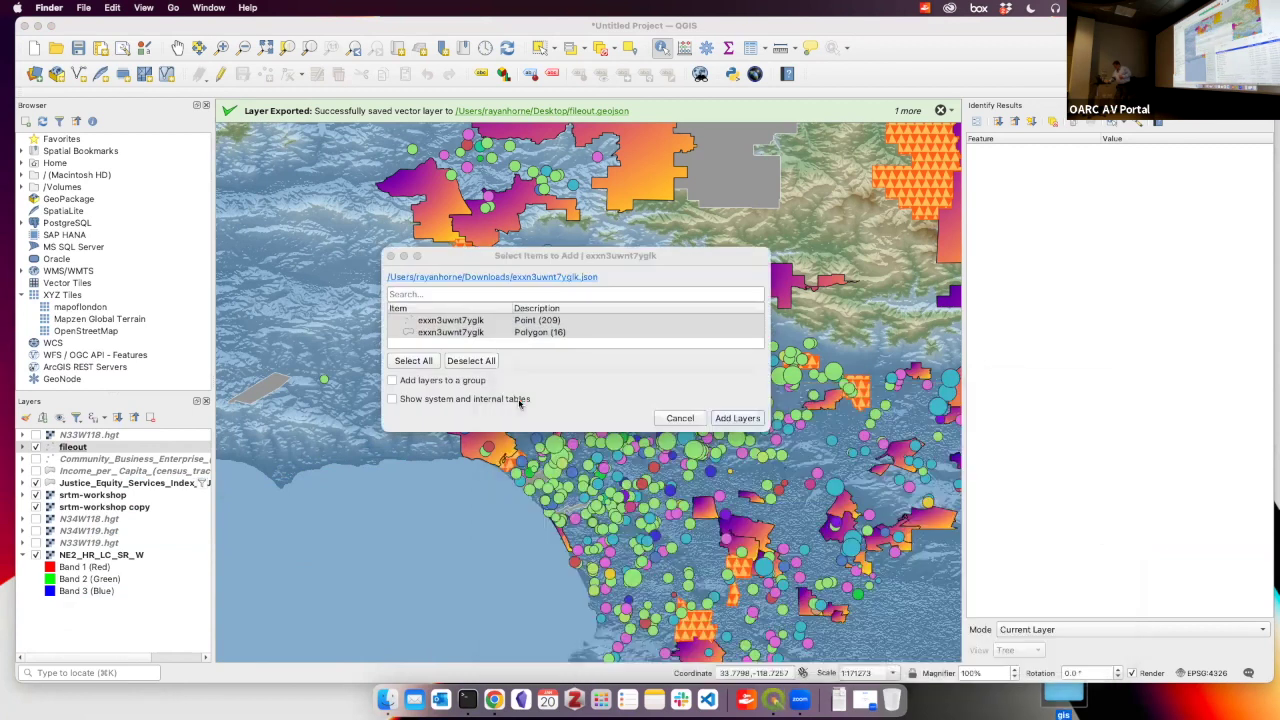
{"action": "left_click", "coordinate": [737, 418]}
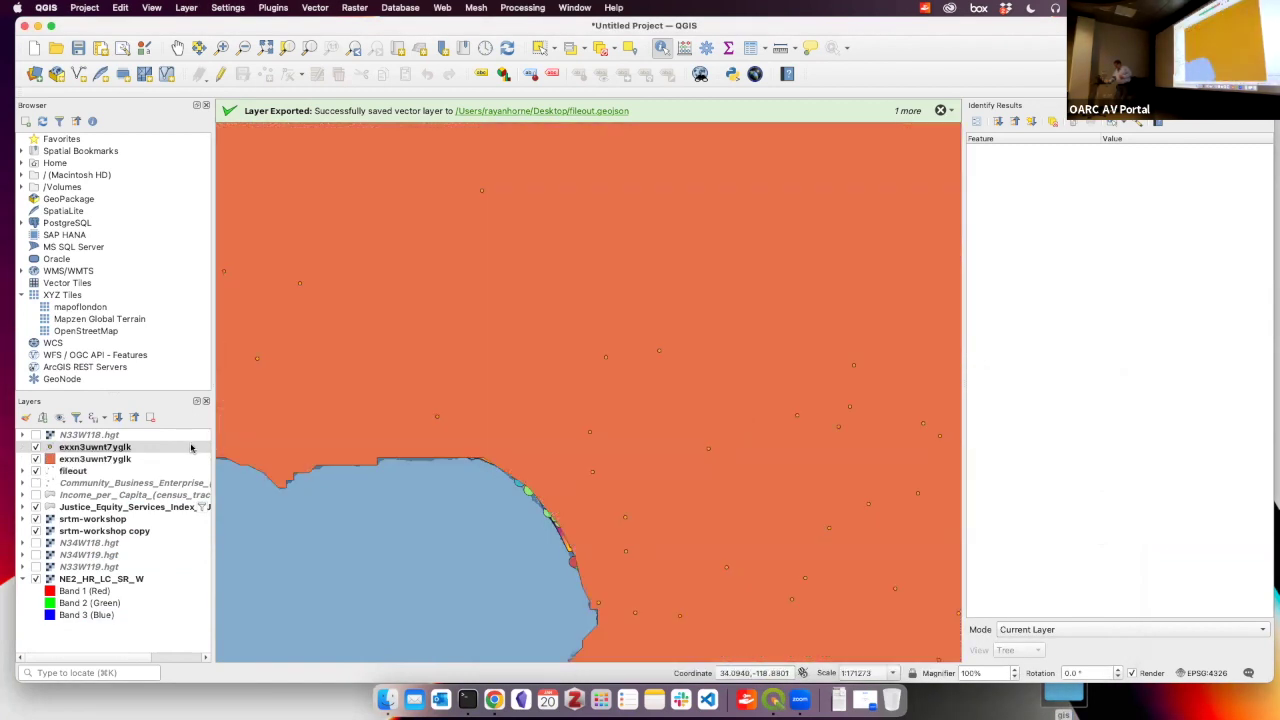
Inspect the extent of the imported exxn3uwnt7yglk data around Southern California and hide its polygon layer
{"action": "scroll", "coordinate": [374, 483], "scroll_direction": "down", "scroll_amount": 6}
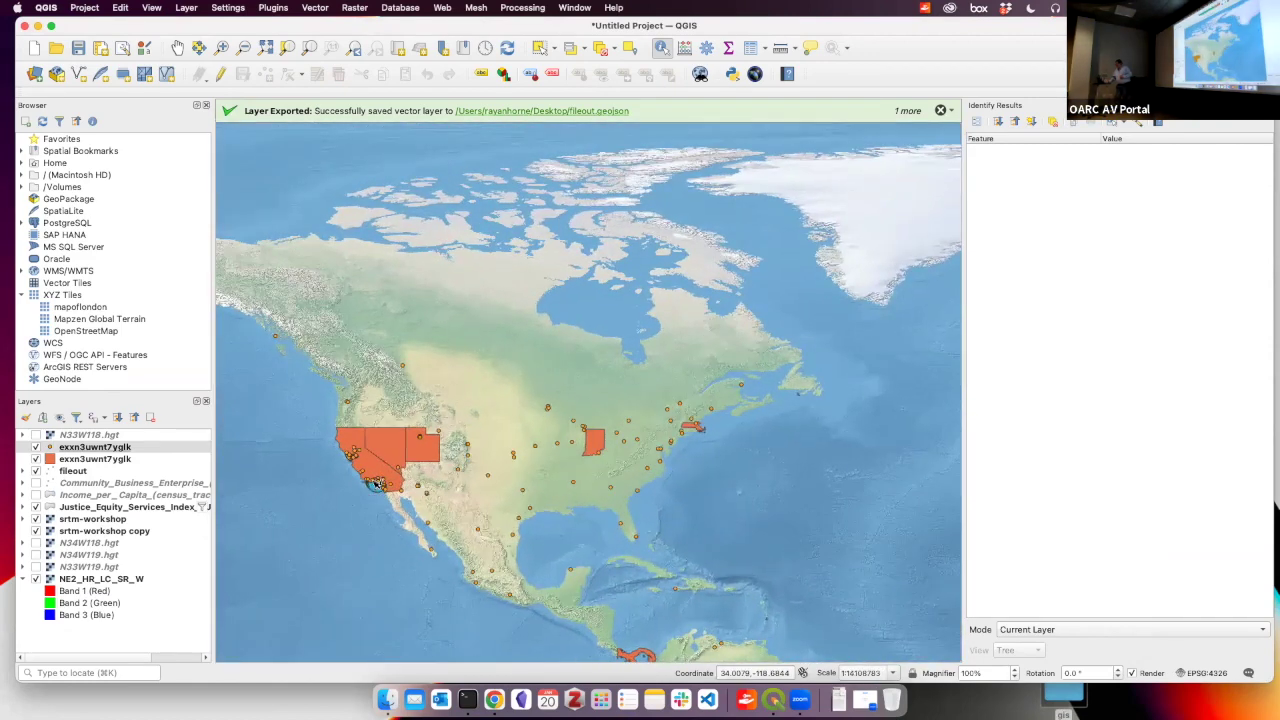
{"action": "scroll", "coordinate": [374, 483], "scroll_direction": "up", "scroll_amount": 3}
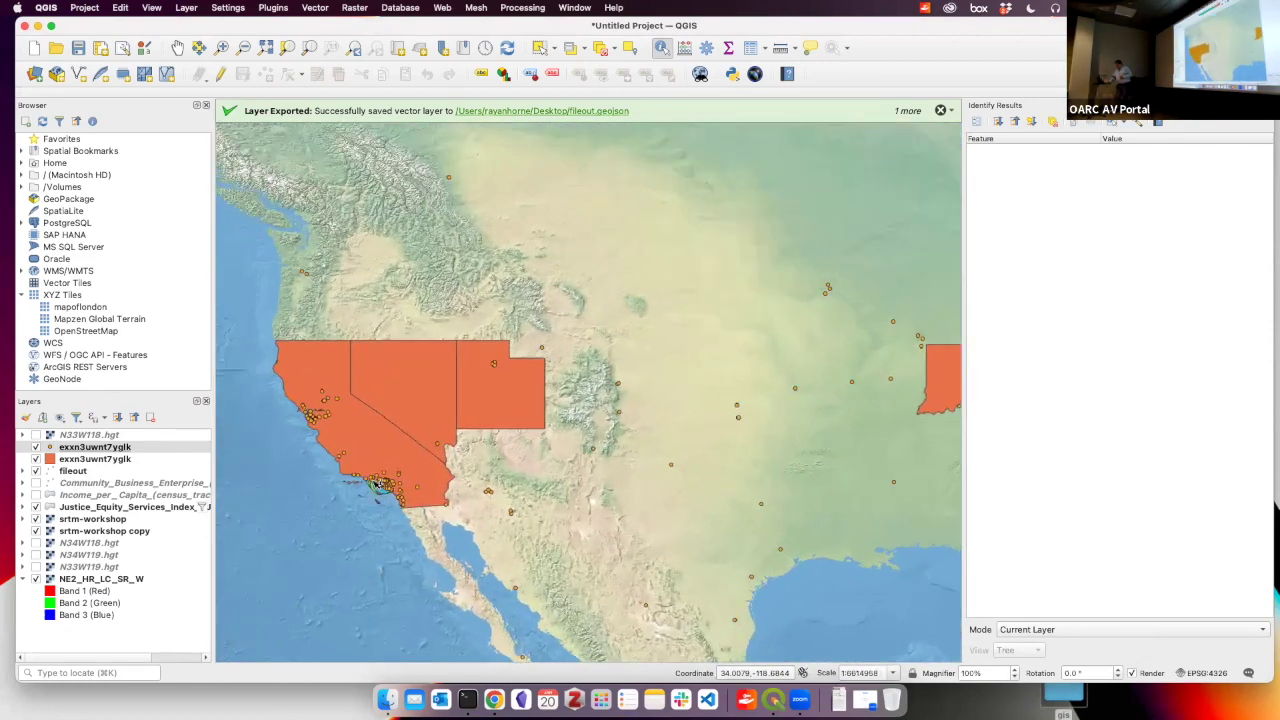
{"action": "scroll", "coordinate": [374, 483], "scroll_direction": "up", "scroll_amount": 2}
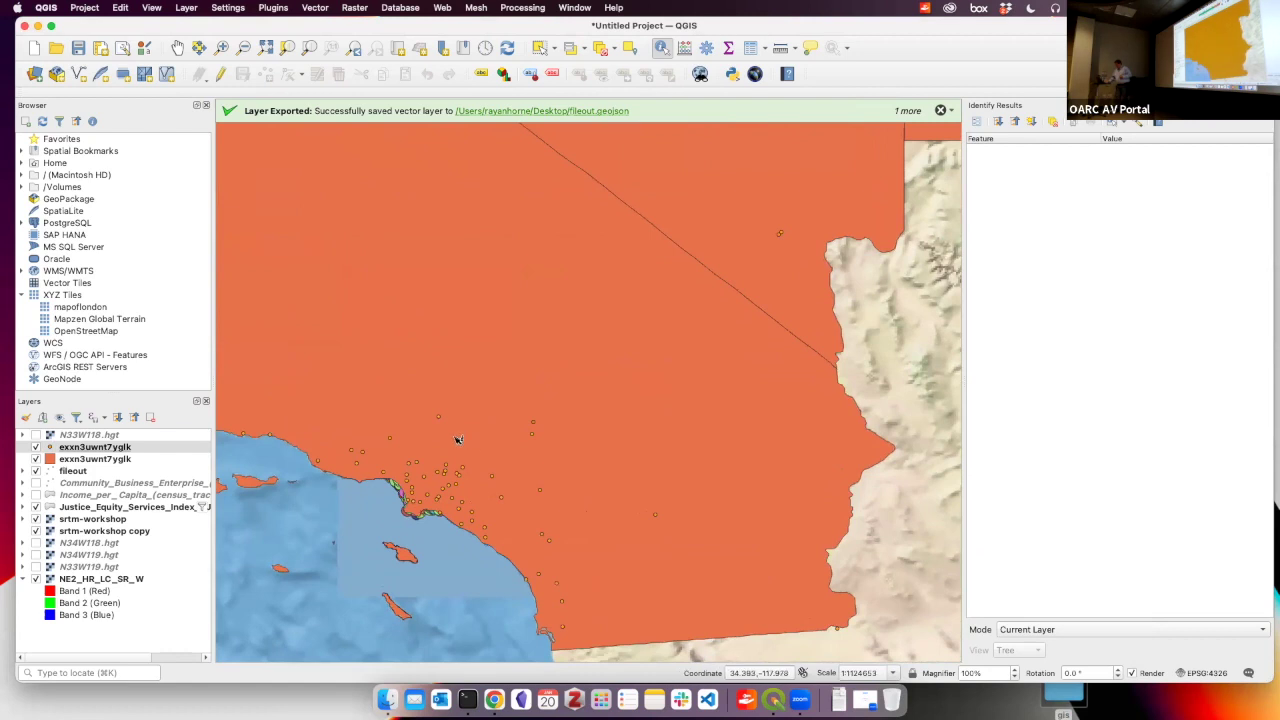
{"action": "scroll", "coordinate": [420, 528], "scroll_direction": "up", "scroll_amount": 2}
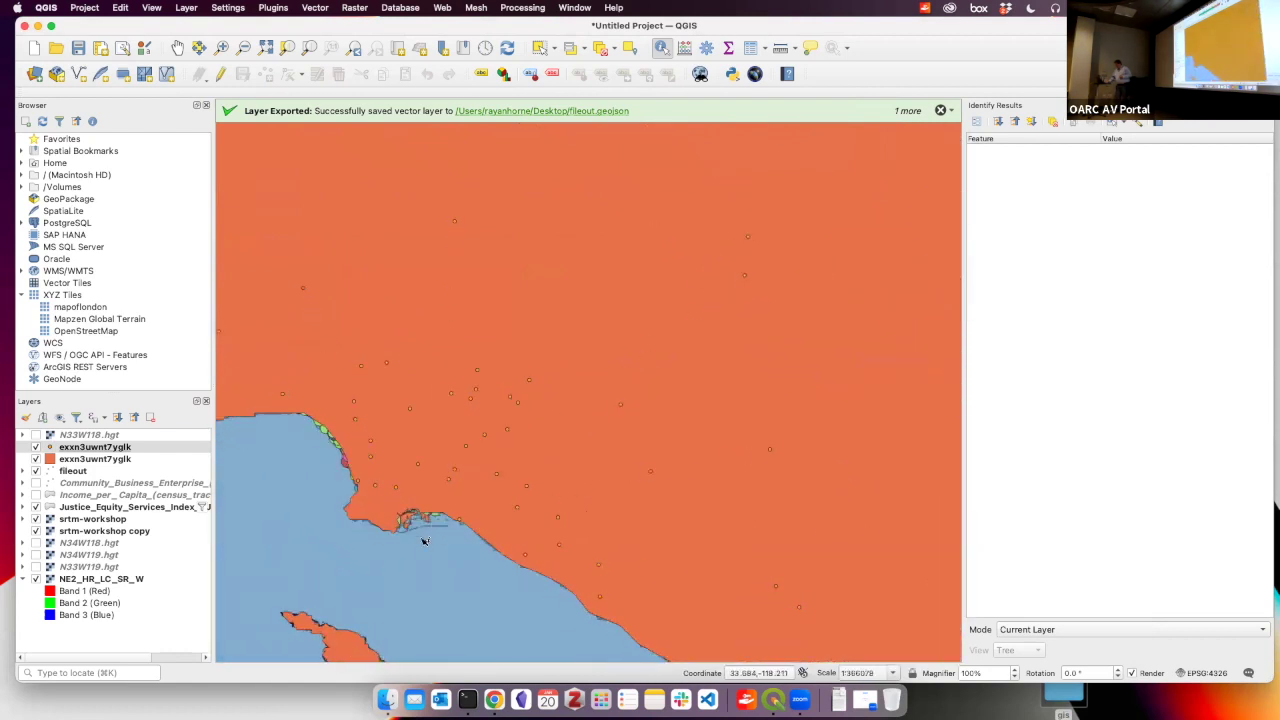
{"action": "left_click", "coordinate": [136, 450]}
{"action": "left_click", "coordinate": [36, 459]}
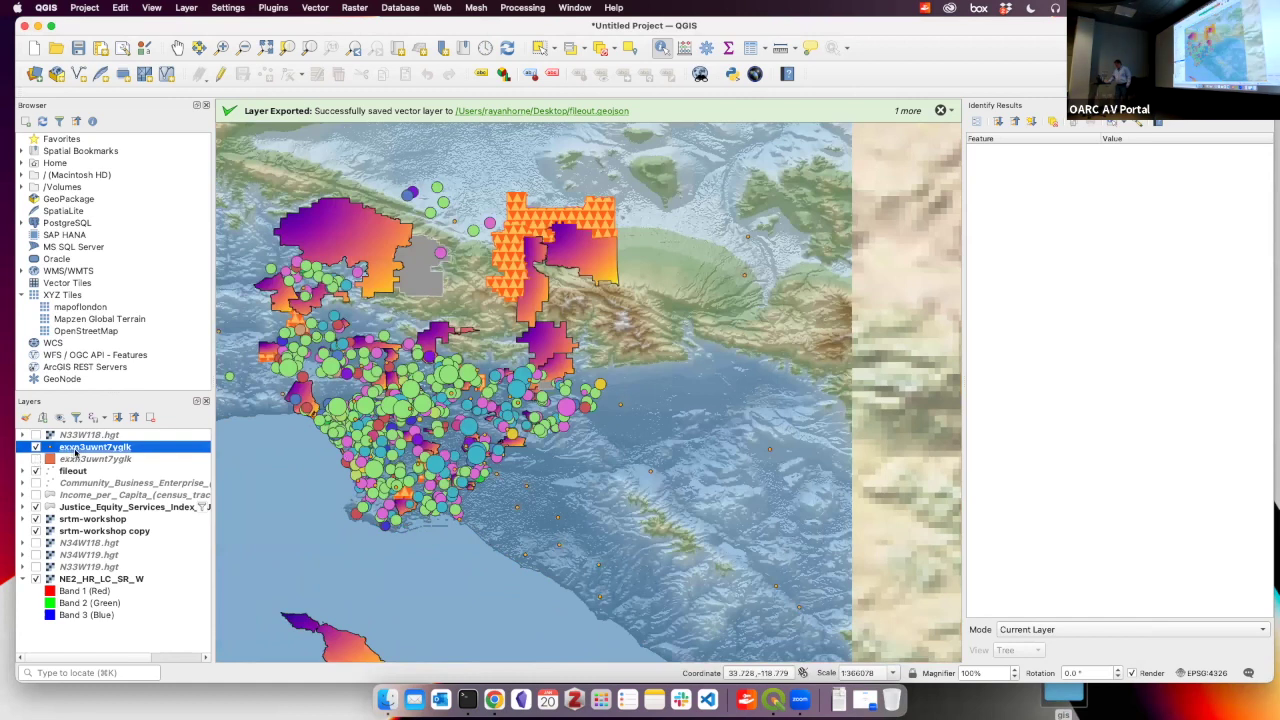
Apply the effect drop shadow marker preset to the exxn3uwnt7yglk point layer's symbology
{"action": "double_click", "coordinate": [90, 447]}
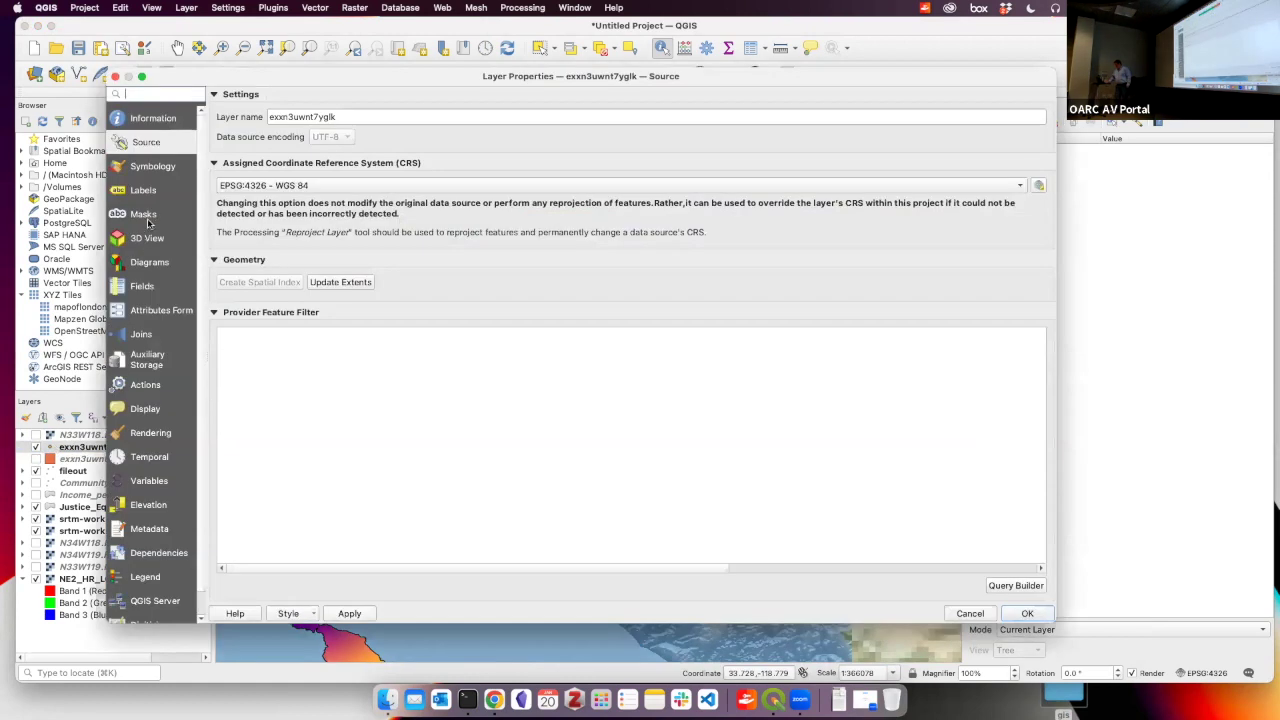
{"action": "left_click", "coordinate": [148, 167]}
{"action": "left_click", "coordinate": [687, 379]}
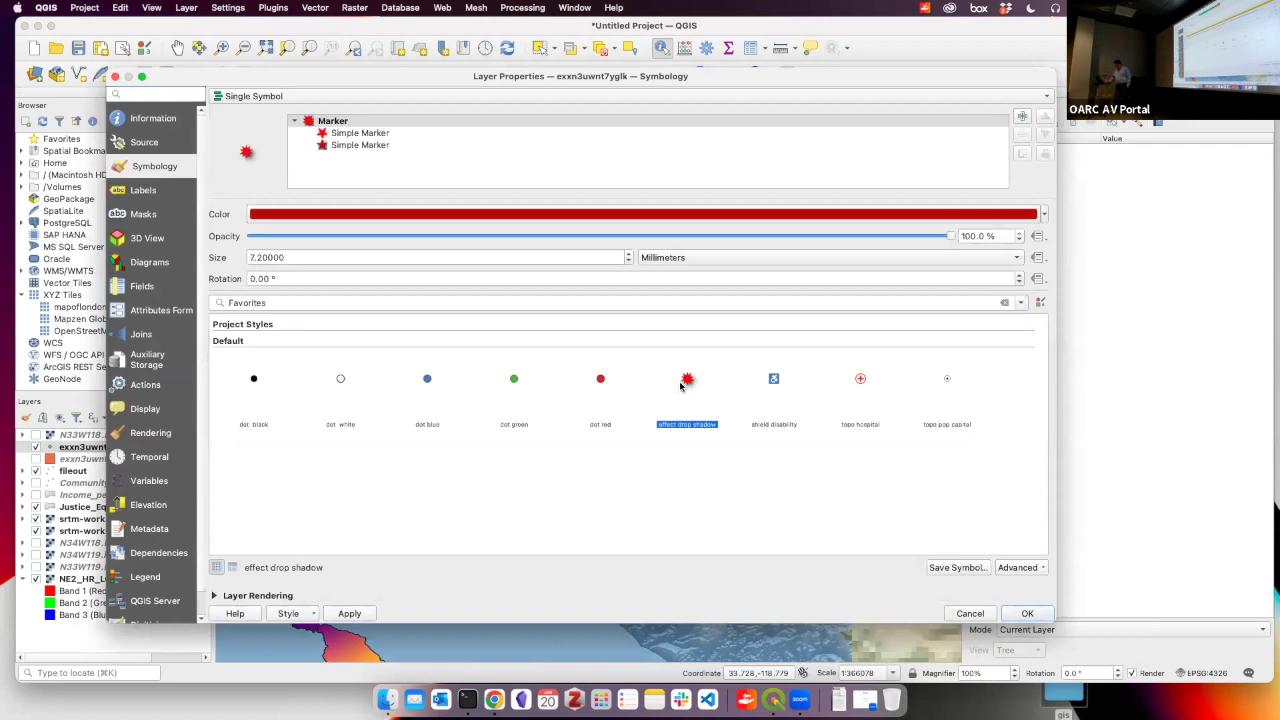
{"action": "left_click", "coordinate": [1035, 616]}
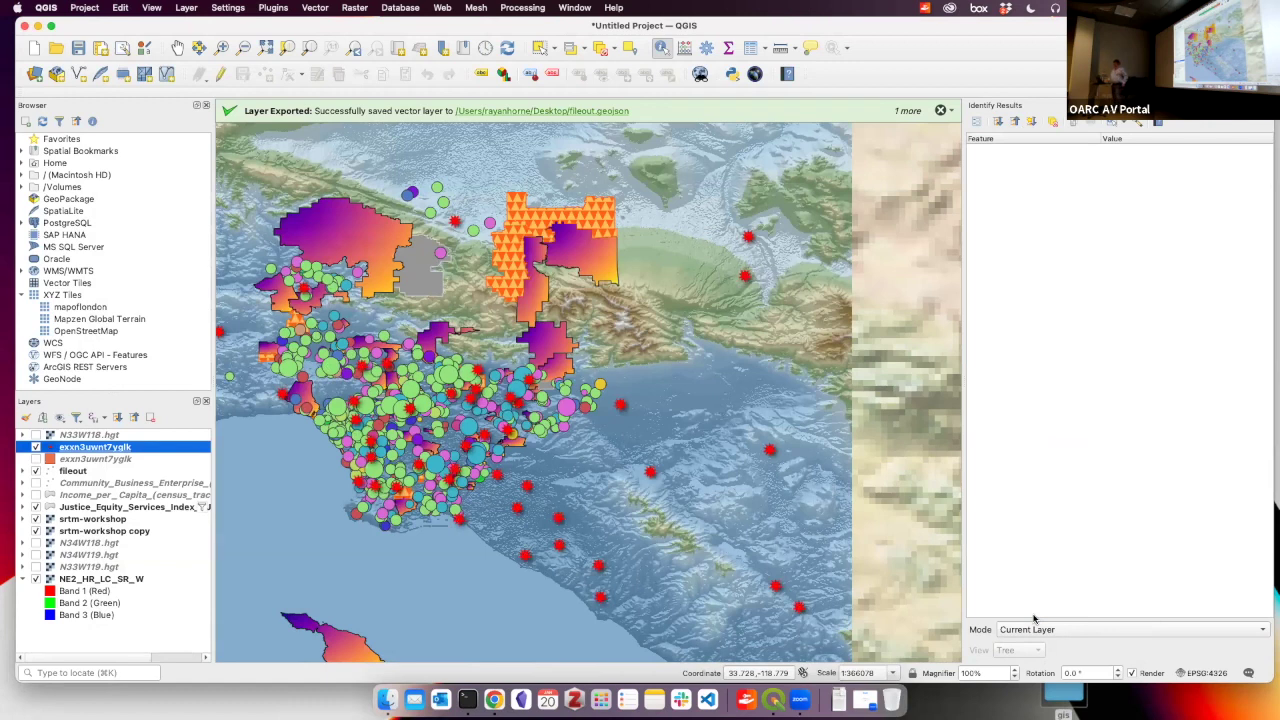
{"action": "left_click", "coordinate": [545, 208]}
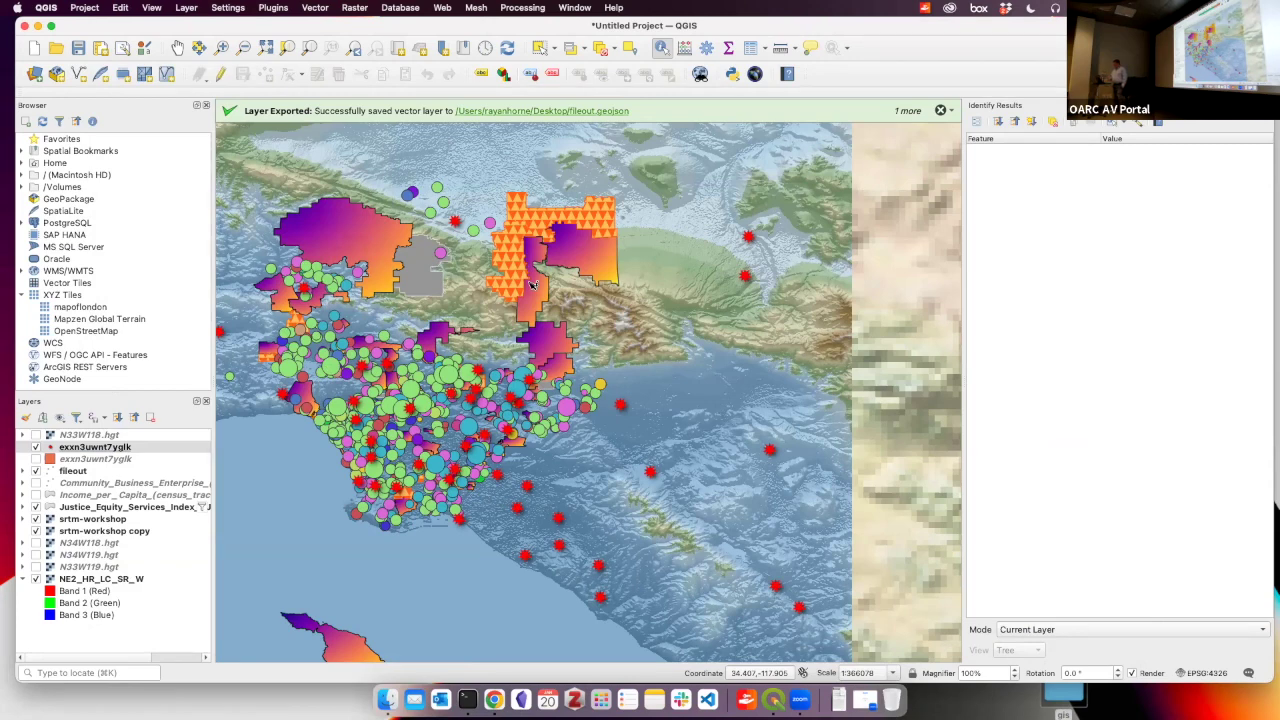
Create a print layout titled base and add a map that fills the whole page
{"action": "scroll", "coordinate": [363, 386], "scroll_direction": "up", "scroll_amount": 2}
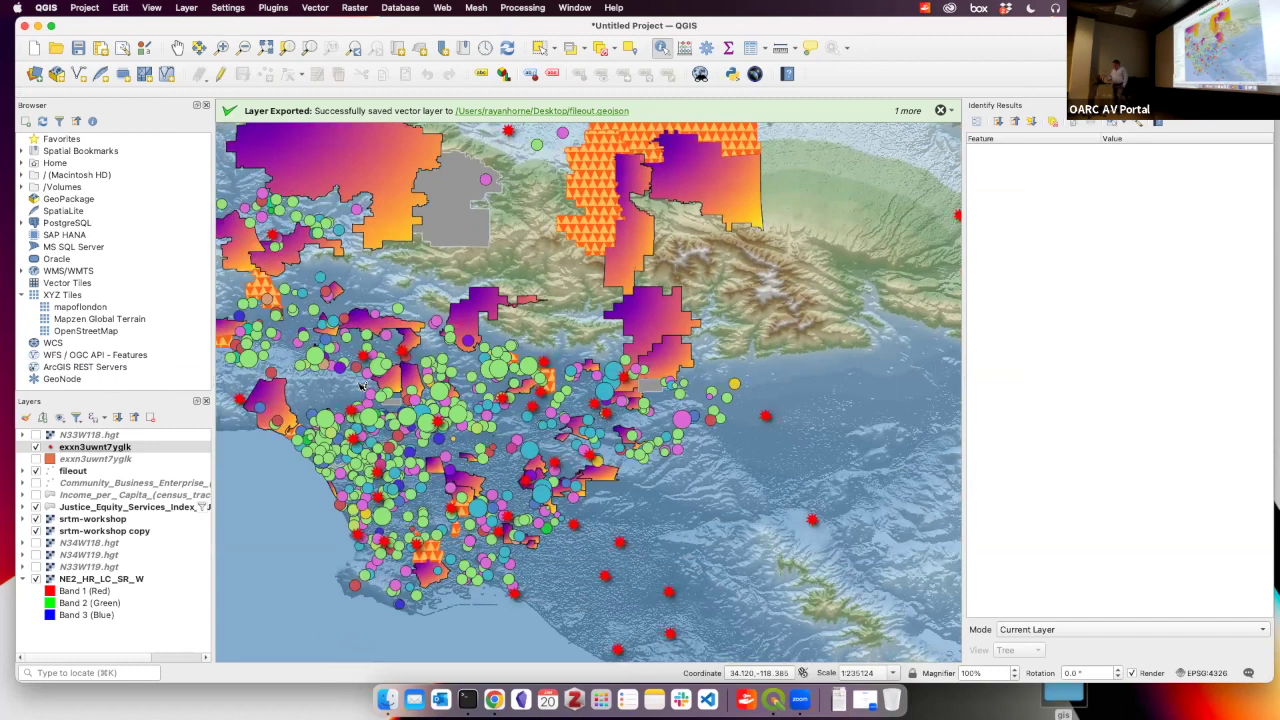
{"action": "left_click", "coordinate": [84, 8]}
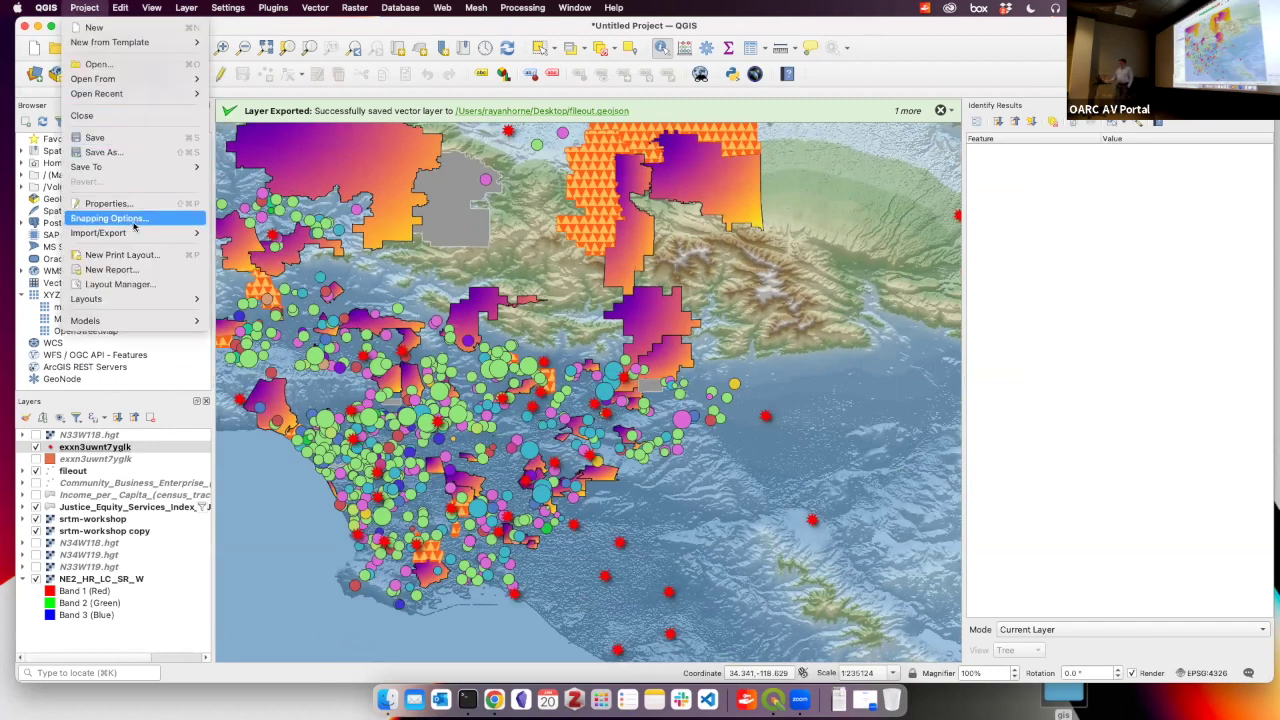
{"action": "left_click", "coordinate": [143, 259]}
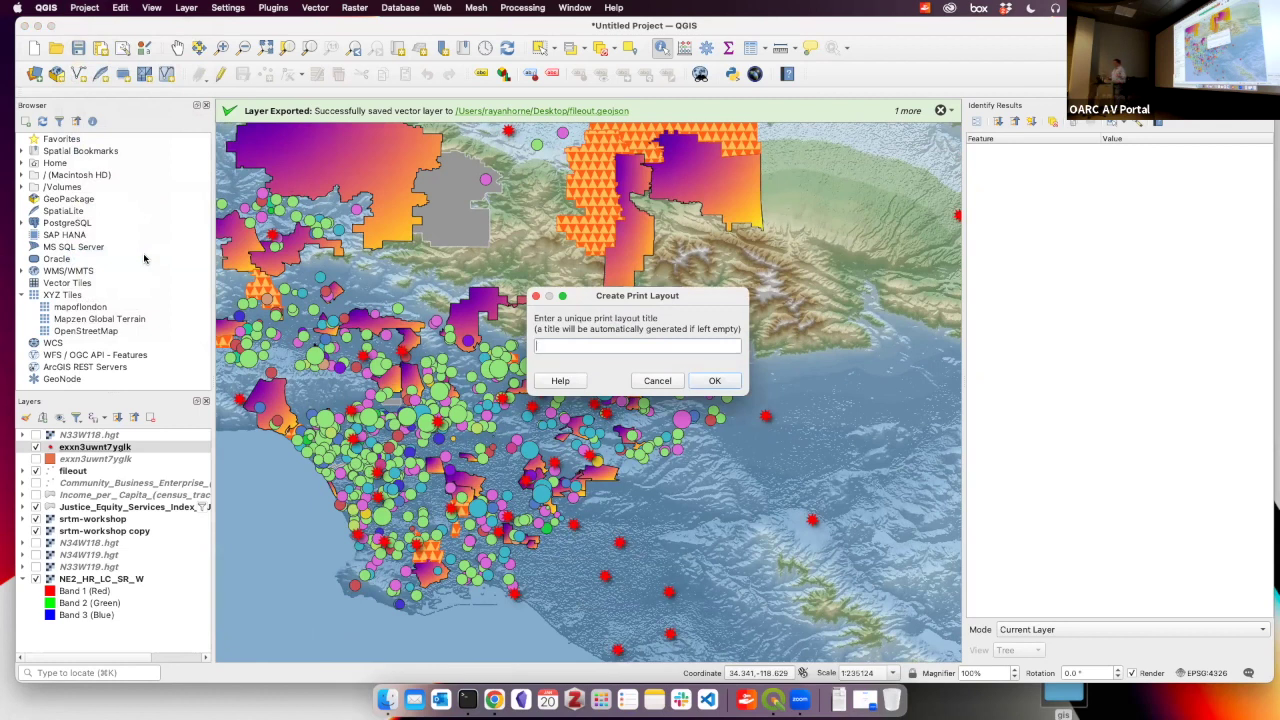
{"action": "type", "text": "base"}
{"action": "key", "text": "Return"}
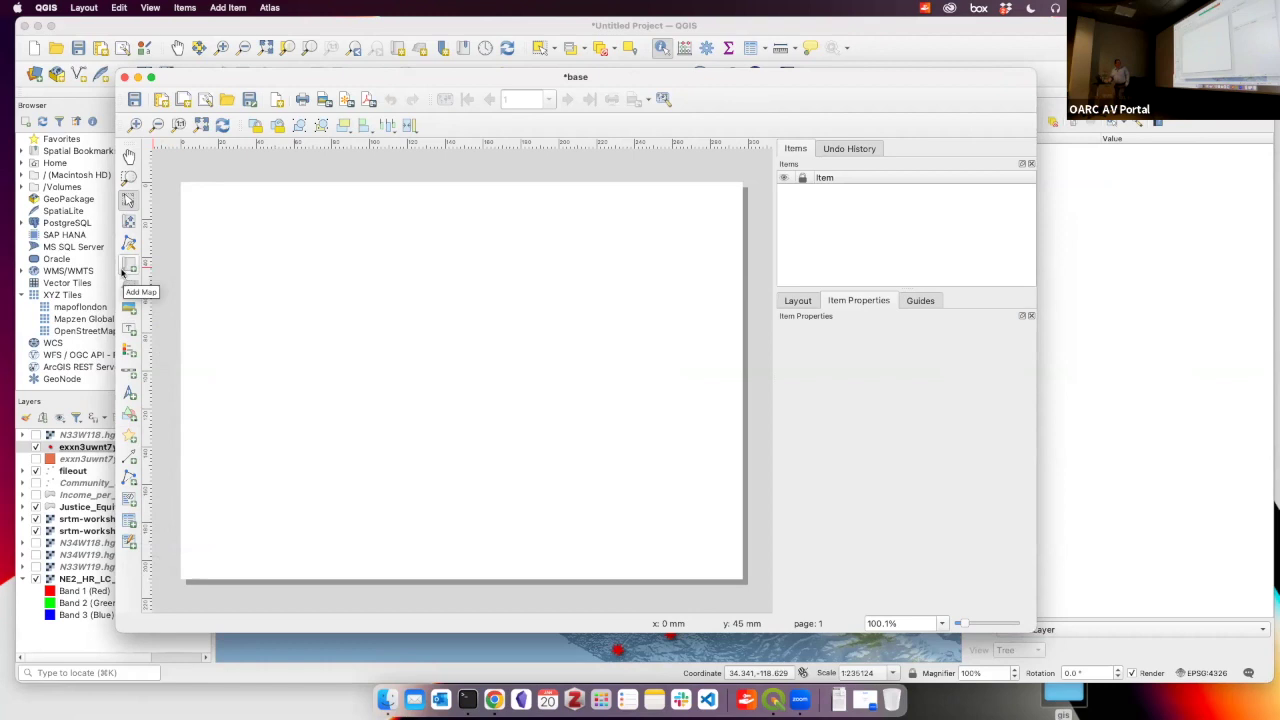
{"action": "left_click", "coordinate": [128, 268]}
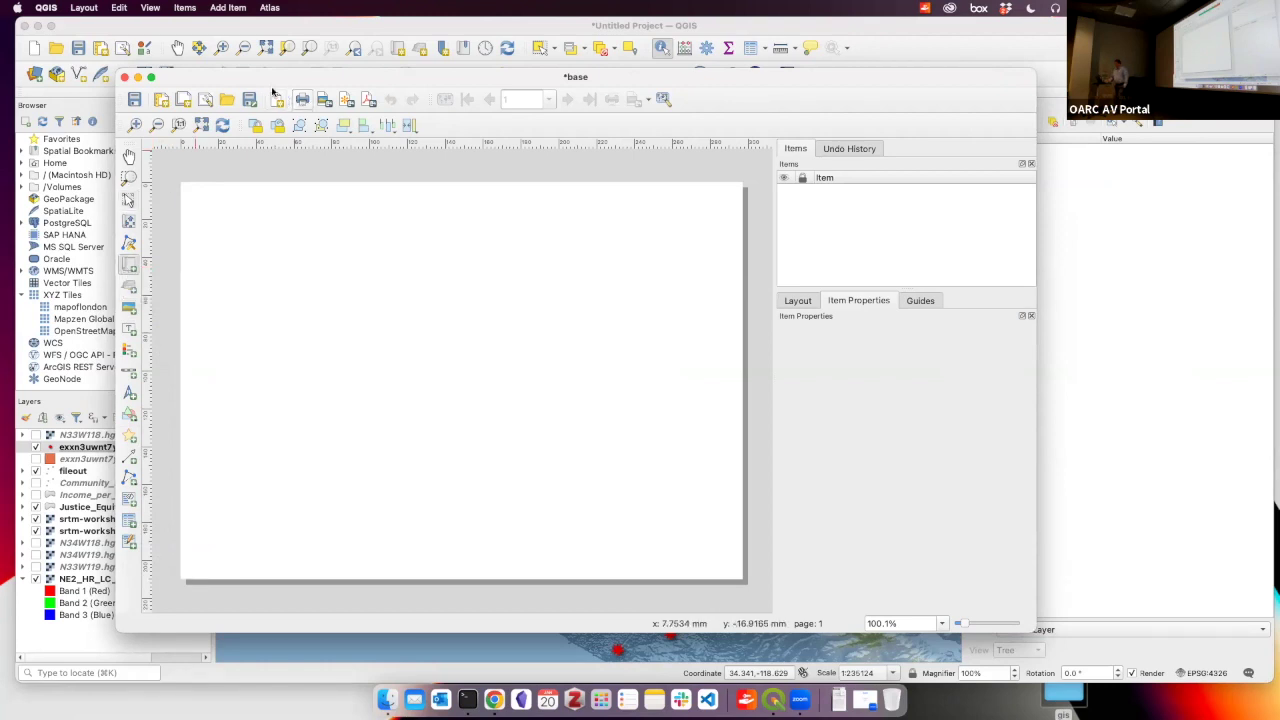
{"action": "left_click_drag", "start_coordinate": [181, 182], "coordinate": [744, 585]}
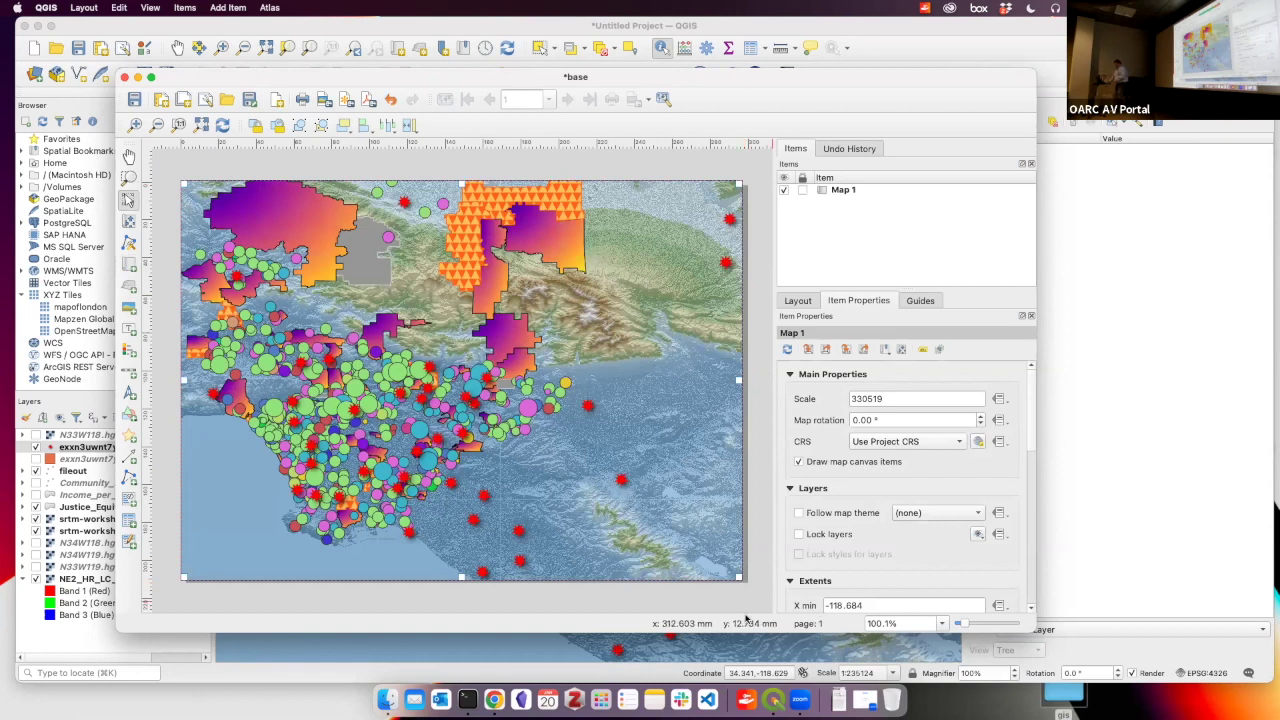
Add a scale bar linked to Map 1 and move it into the lower-right corner of the map page
{"action": "left_click", "coordinate": [129, 371]}
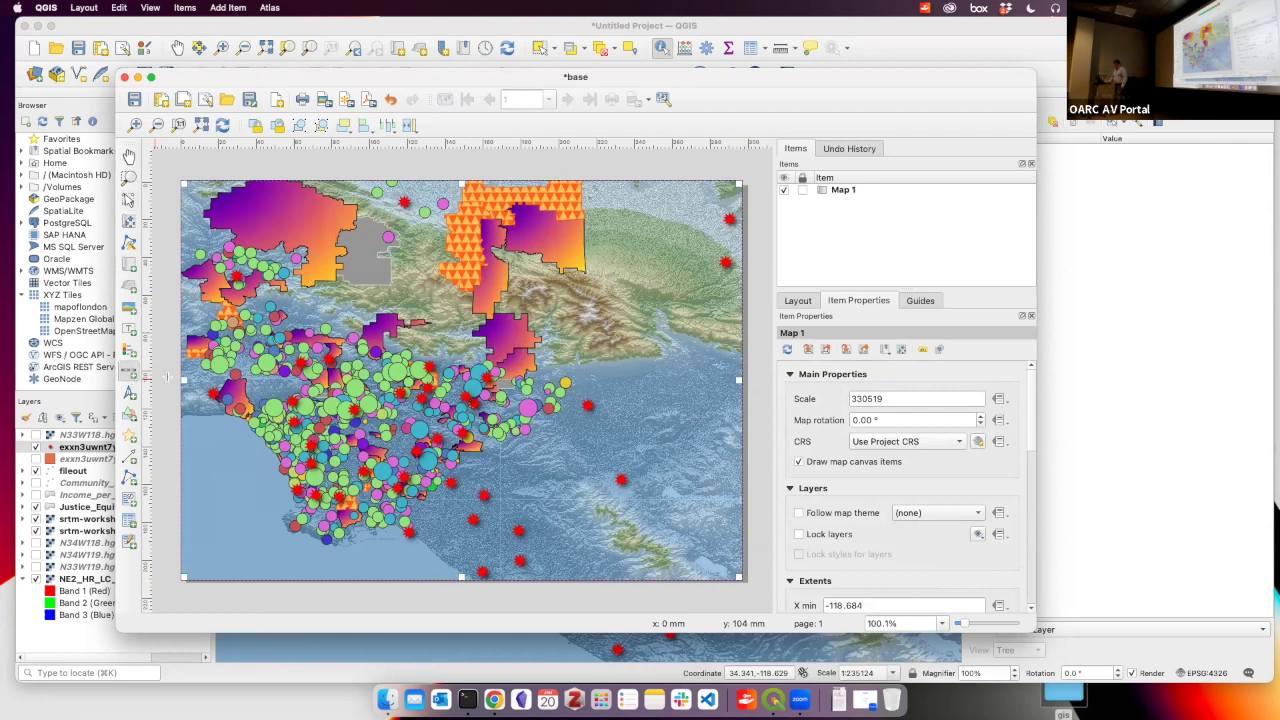
{"action": "left_click", "coordinate": [594, 514]}
{"action": "left_click", "coordinate": [696, 427]}
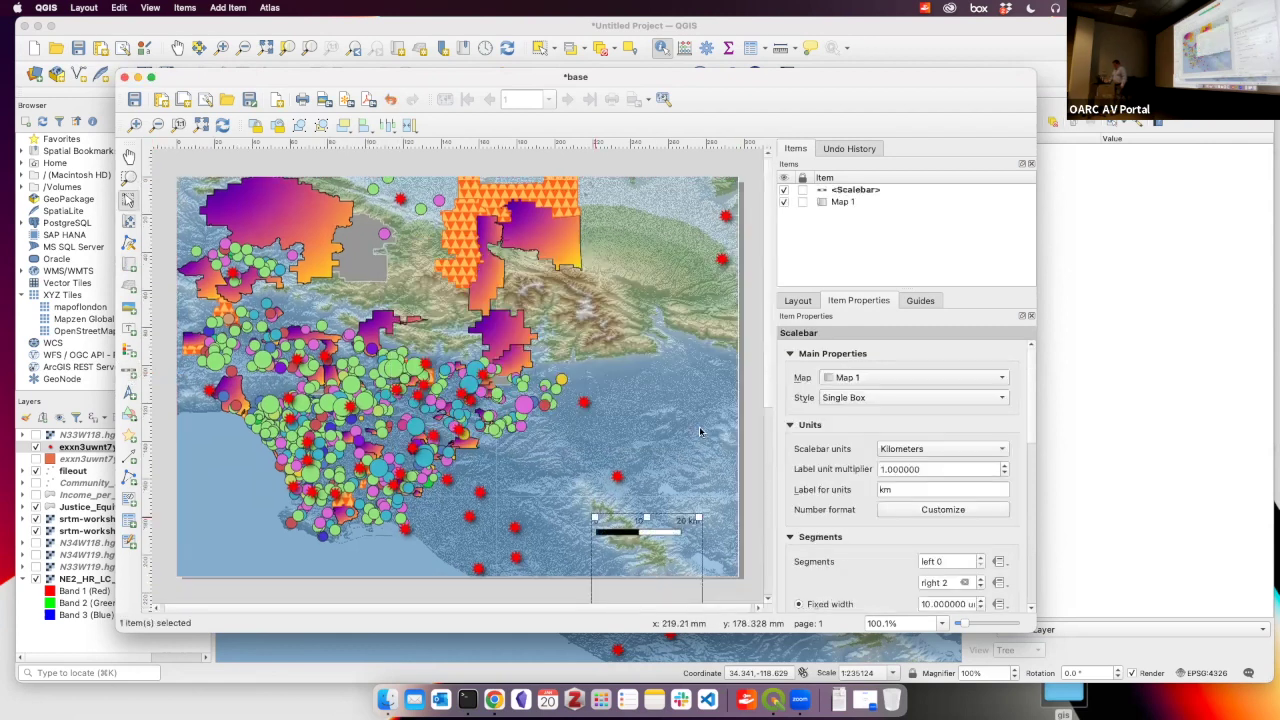
{"action": "left_click_drag", "start_coordinate": [679, 519], "coordinate": [662, 252]}
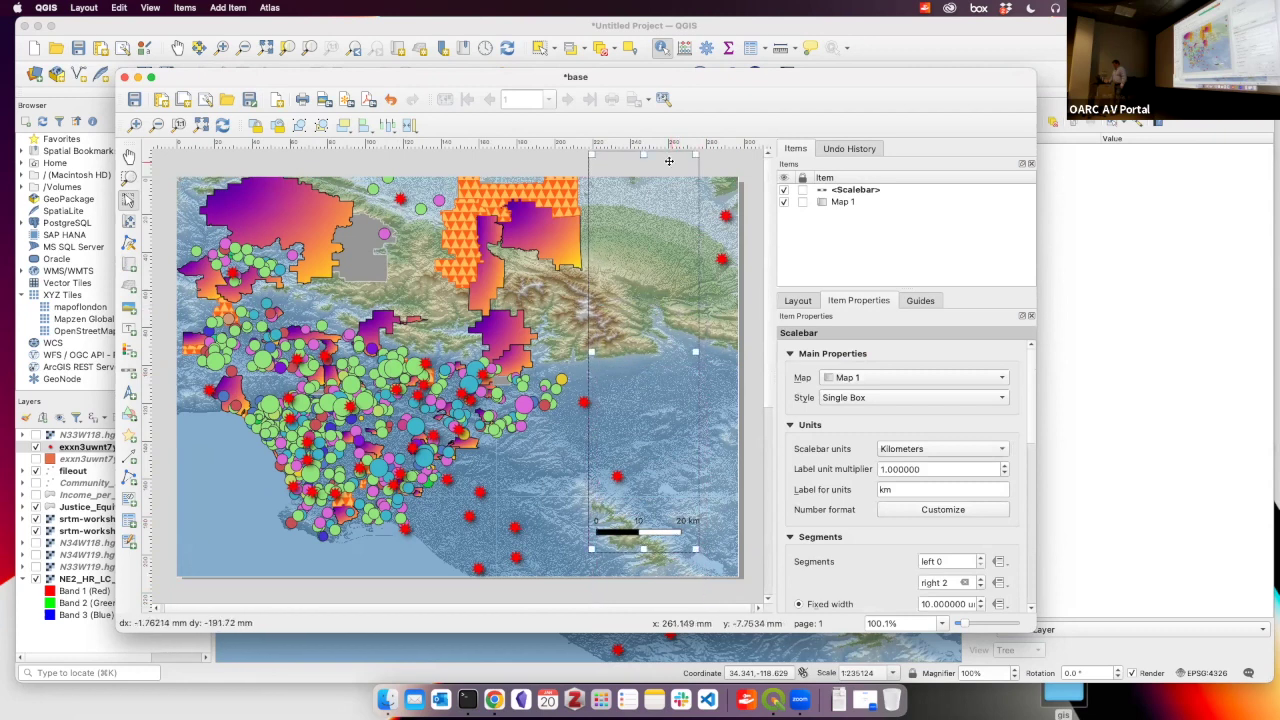
{"action": "left_click_drag", "start_coordinate": [694, 549], "coordinate": [661, 553]}
{"action": "left_click", "coordinate": [701, 591]}
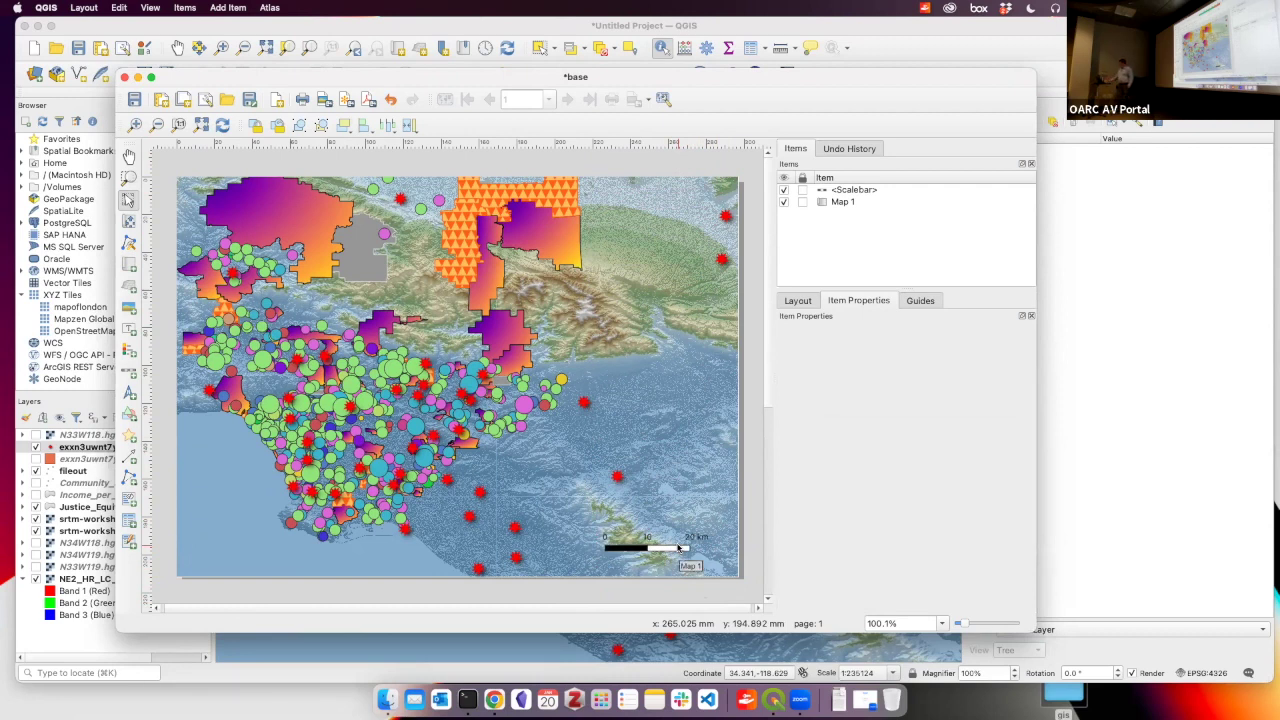
Enable a frame and a background for the scale bar
{"action": "left_click", "coordinate": [678, 548]}
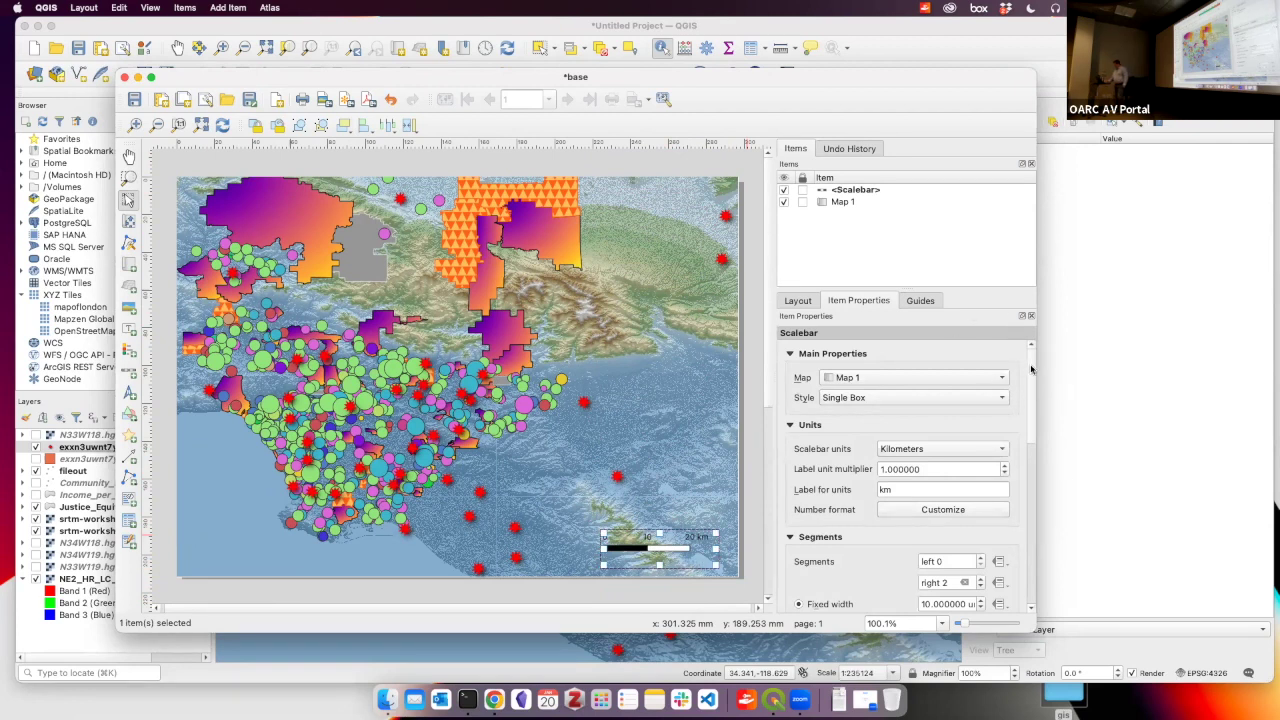
{"action": "scroll", "coordinate": [1031, 370], "scroll_direction": "down", "scroll_amount": 10}
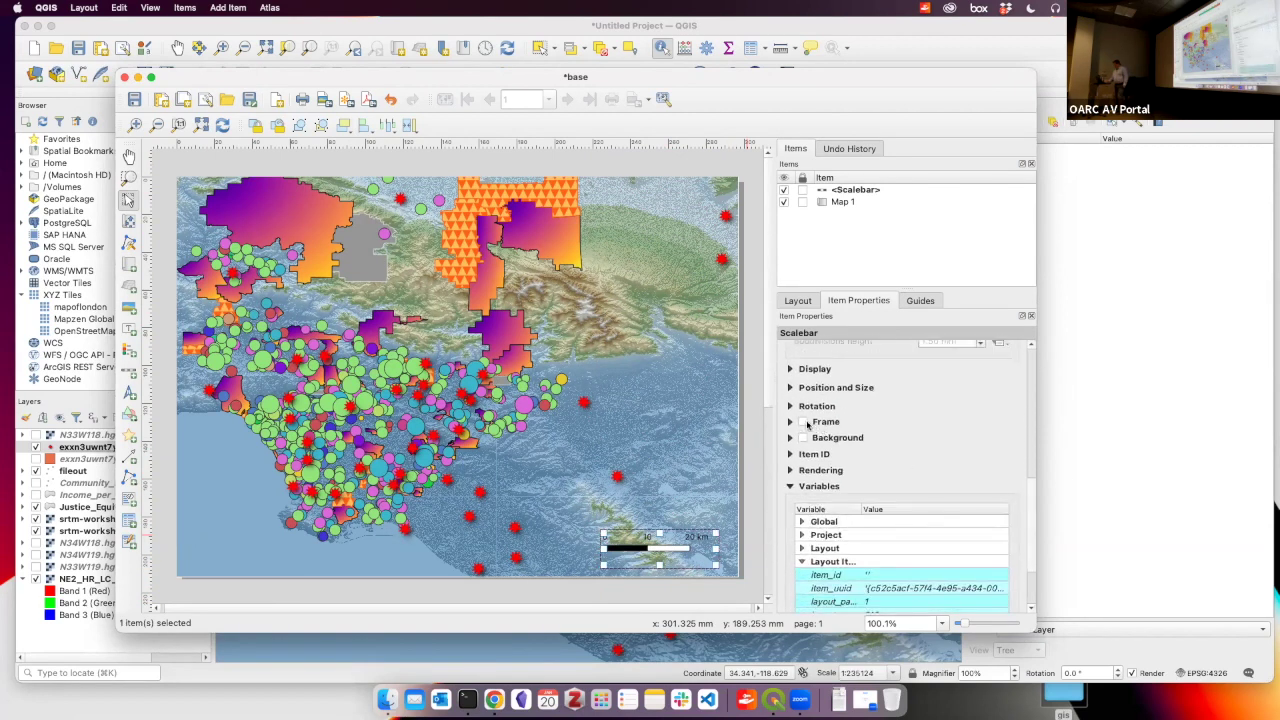
{"action": "left_click", "coordinate": [803, 422]}
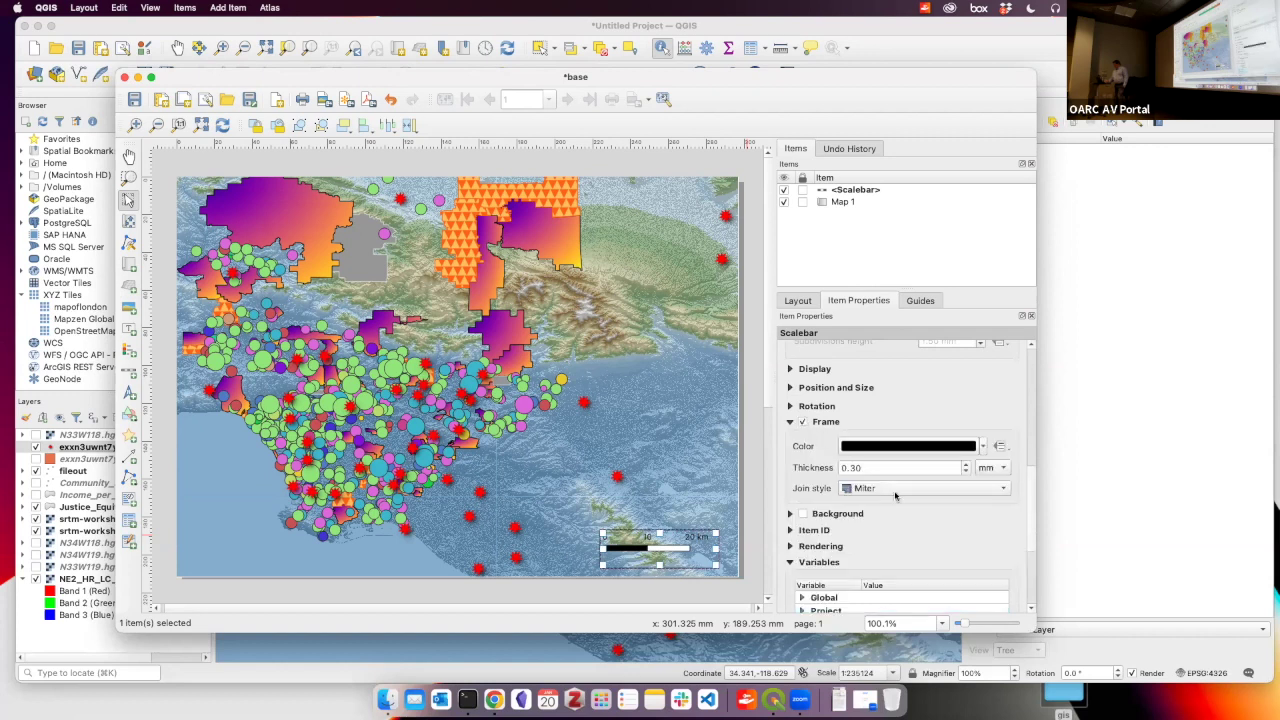
{"action": "left_click", "coordinate": [803, 514]}
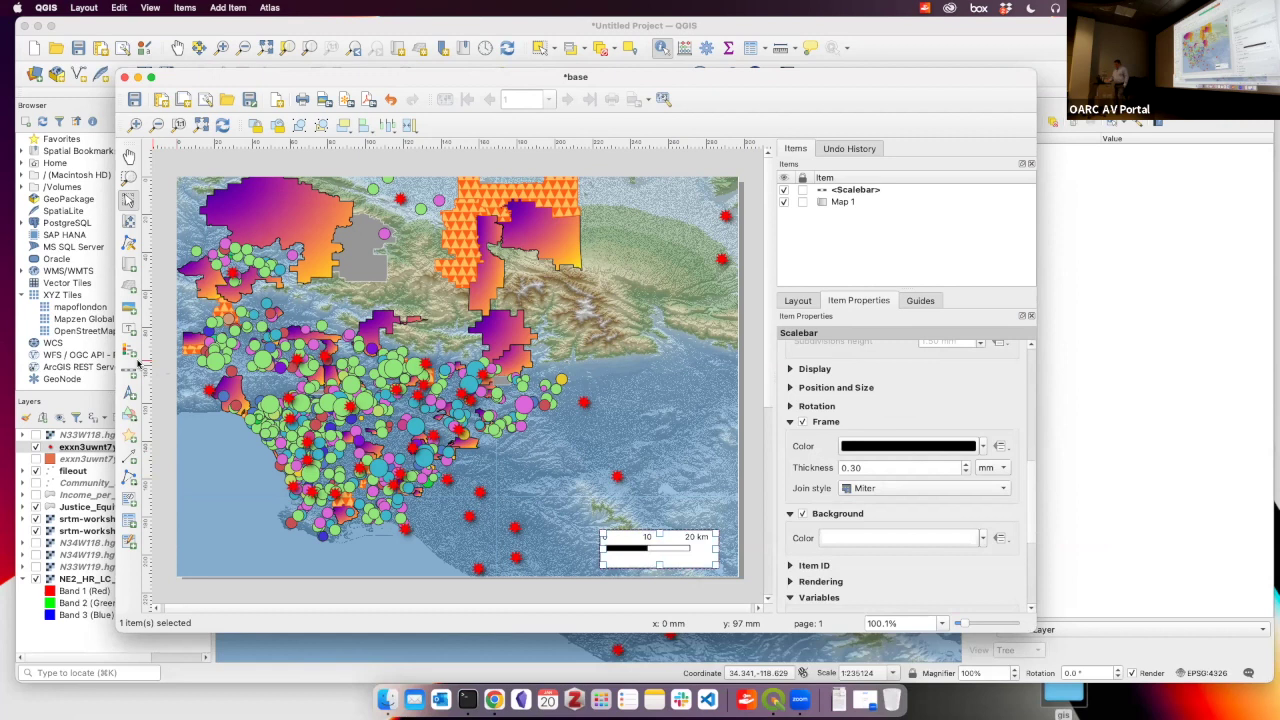
Add a legend to the layout at about X 234 mm, Y 33 mm and check its entries against the page
{"action": "left_click", "coordinate": [619, 241]}
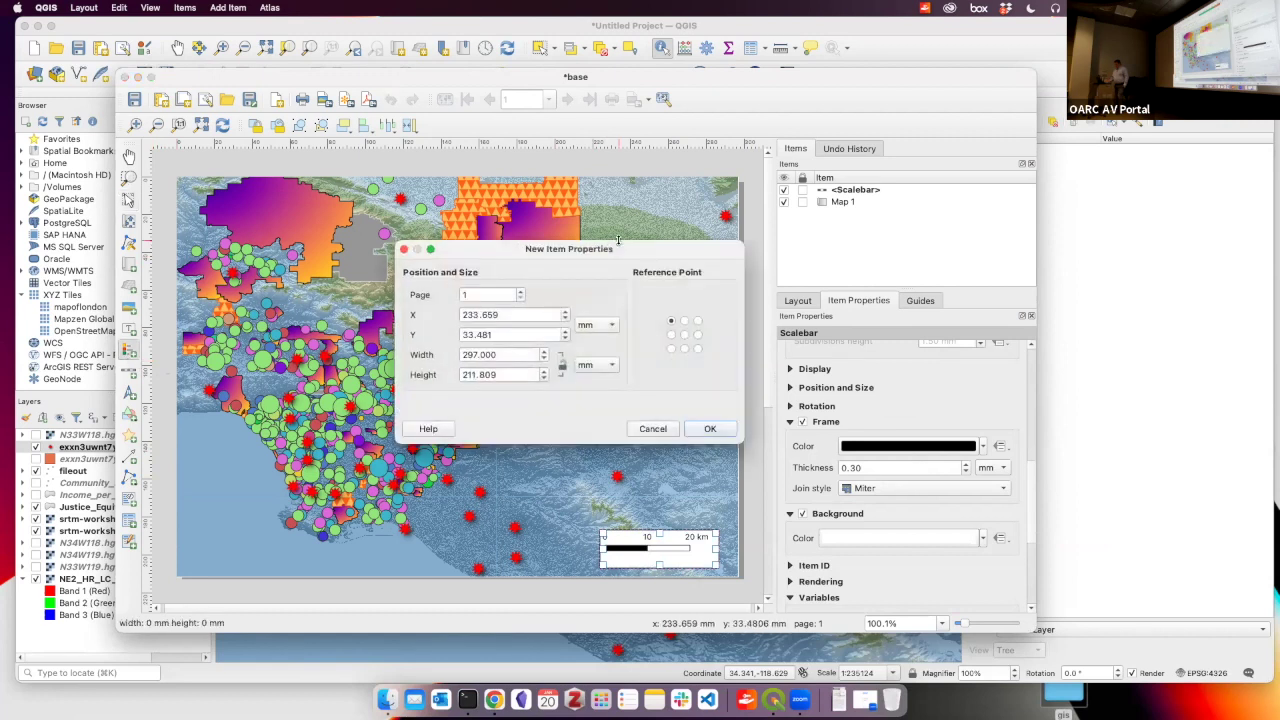
{"action": "left_click", "coordinate": [708, 428]}
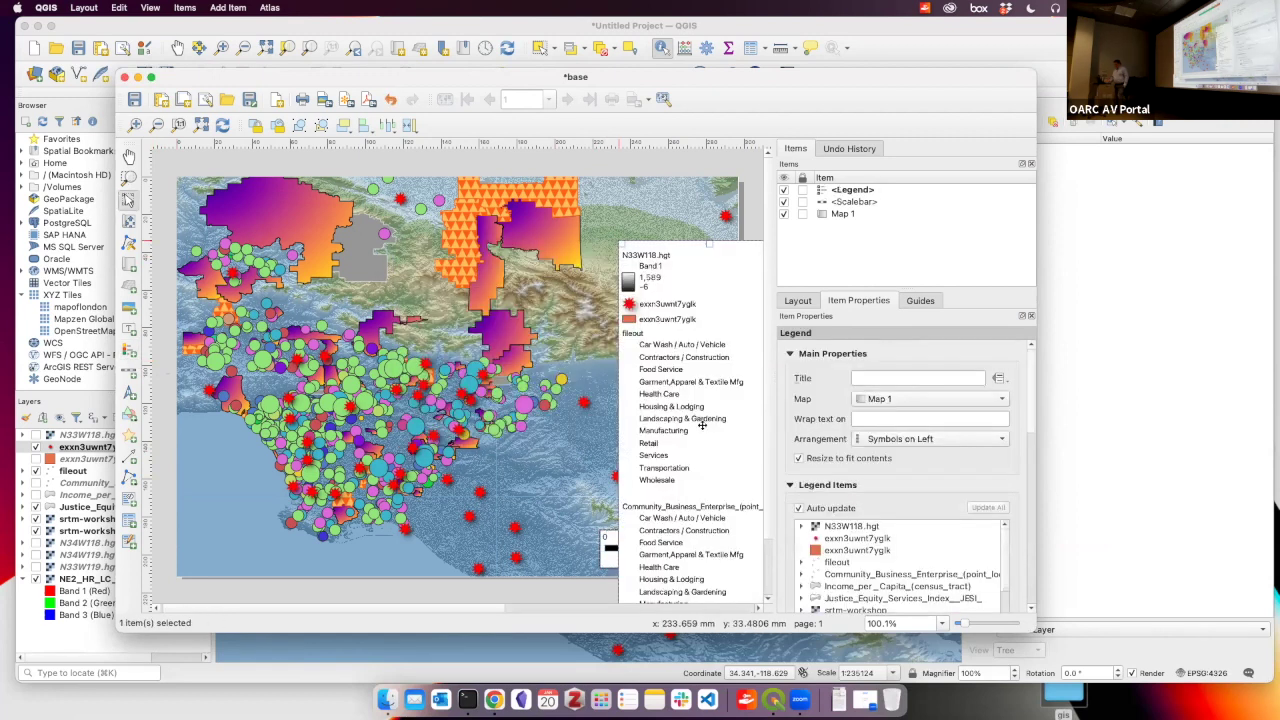
{"action": "scroll", "coordinate": [590, 385], "scroll_direction": "down", "scroll_amount": 3}
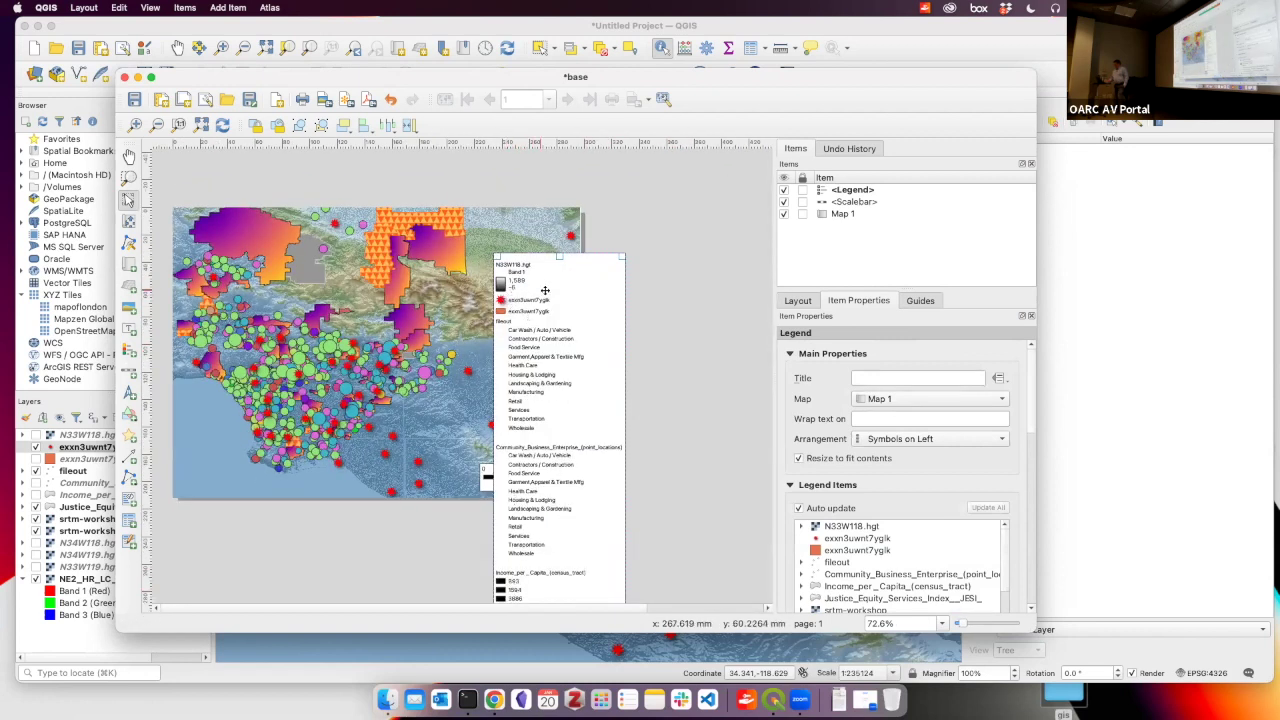
{"action": "scroll", "coordinate": [460, 350], "scroll_direction": "up", "scroll_amount": 5}
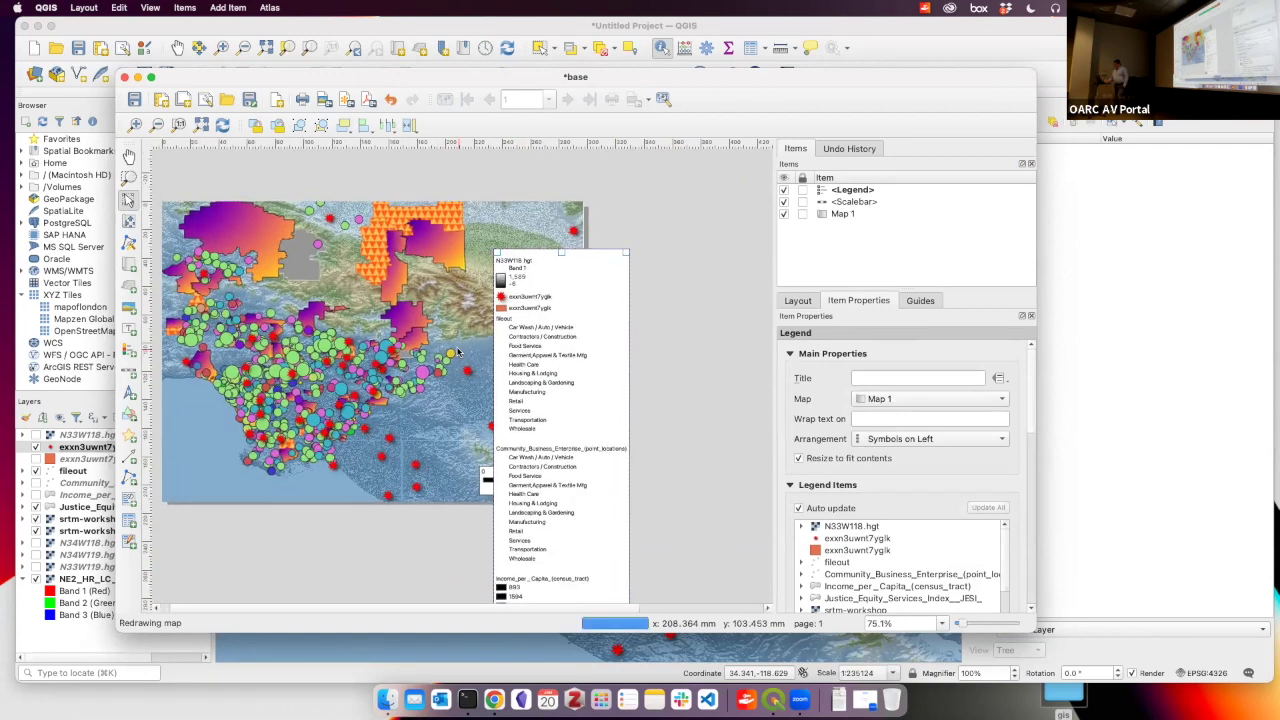
{"action": "scroll", "coordinate": [458, 352], "scroll_direction": "up", "scroll_amount": 3}
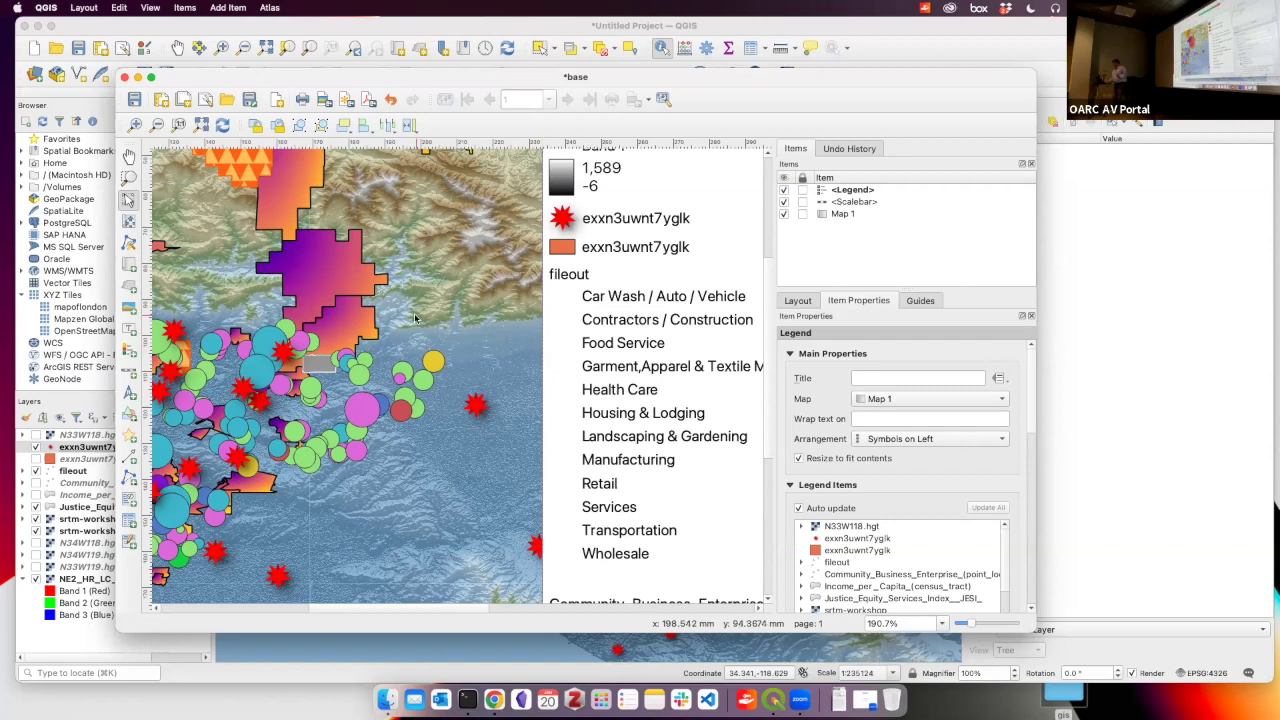
{"action": "scroll", "coordinate": [480, 230], "scroll_direction": "down", "scroll_amount": 5}
{"action": "scroll", "coordinate": [486, 222], "scroll_direction": "down", "scroll_amount": 5}
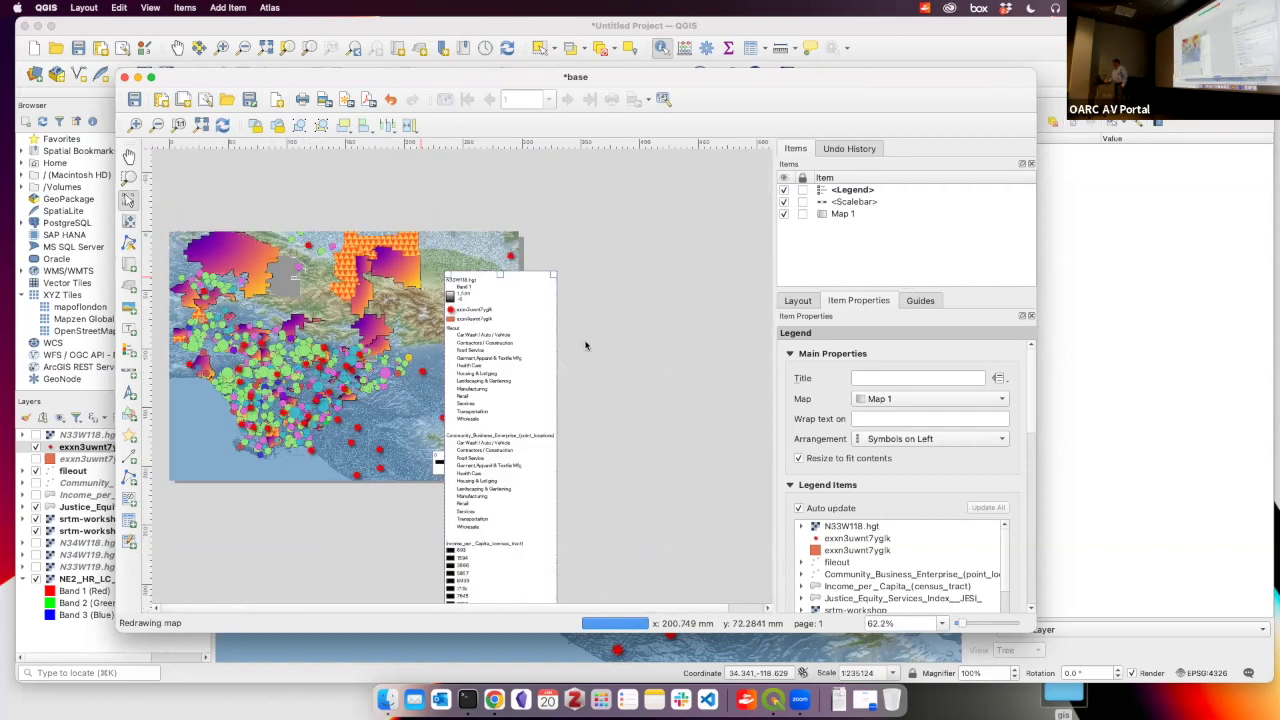
Check the legend's entries in the layout and delete the legend from the page
{"action": "scroll", "coordinate": [366, 358], "scroll_direction": "up", "scroll_amount": 8}
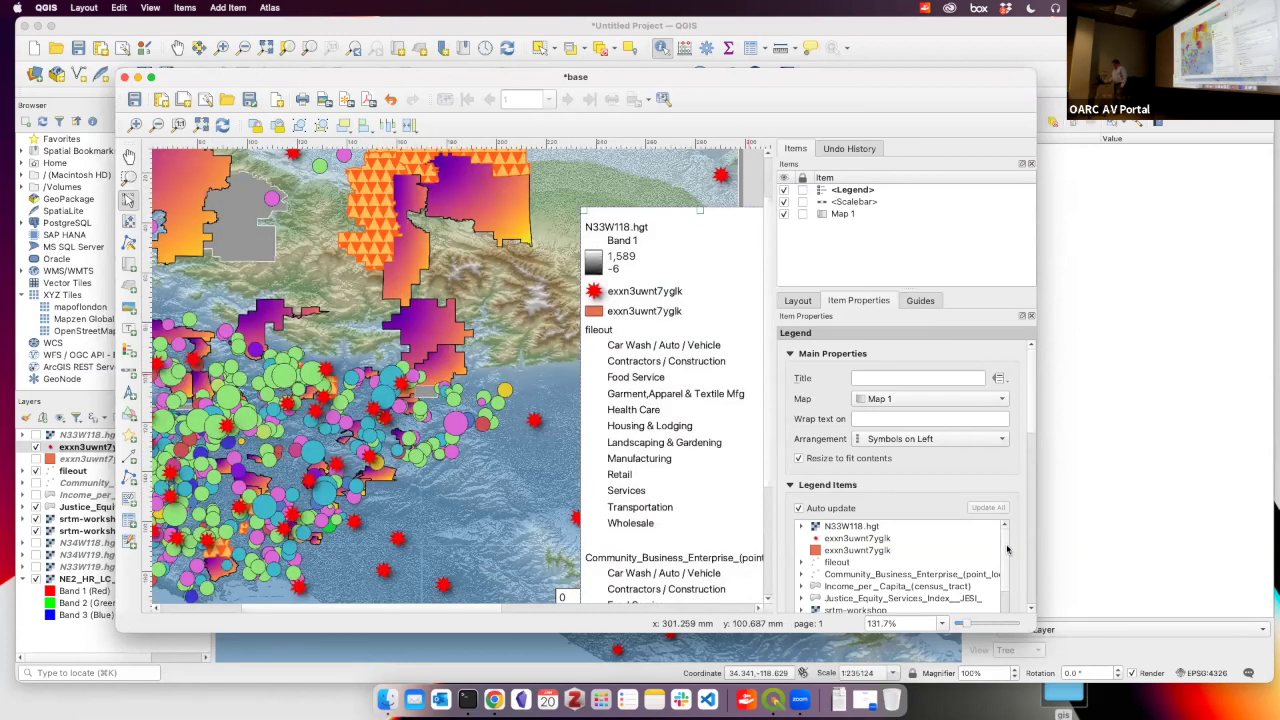
{"action": "scroll", "coordinate": [1005, 545], "scroll_direction": "down", "scroll_amount": 2}
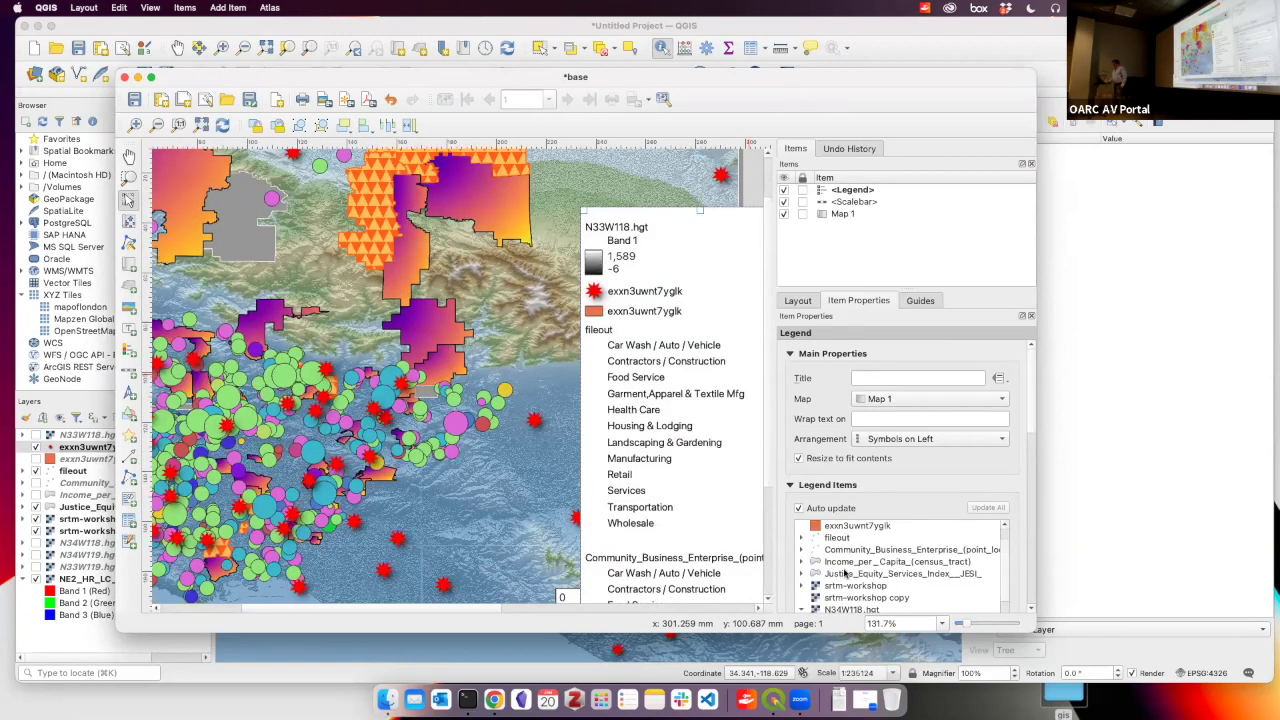
{"action": "key", "text": "Delete"}
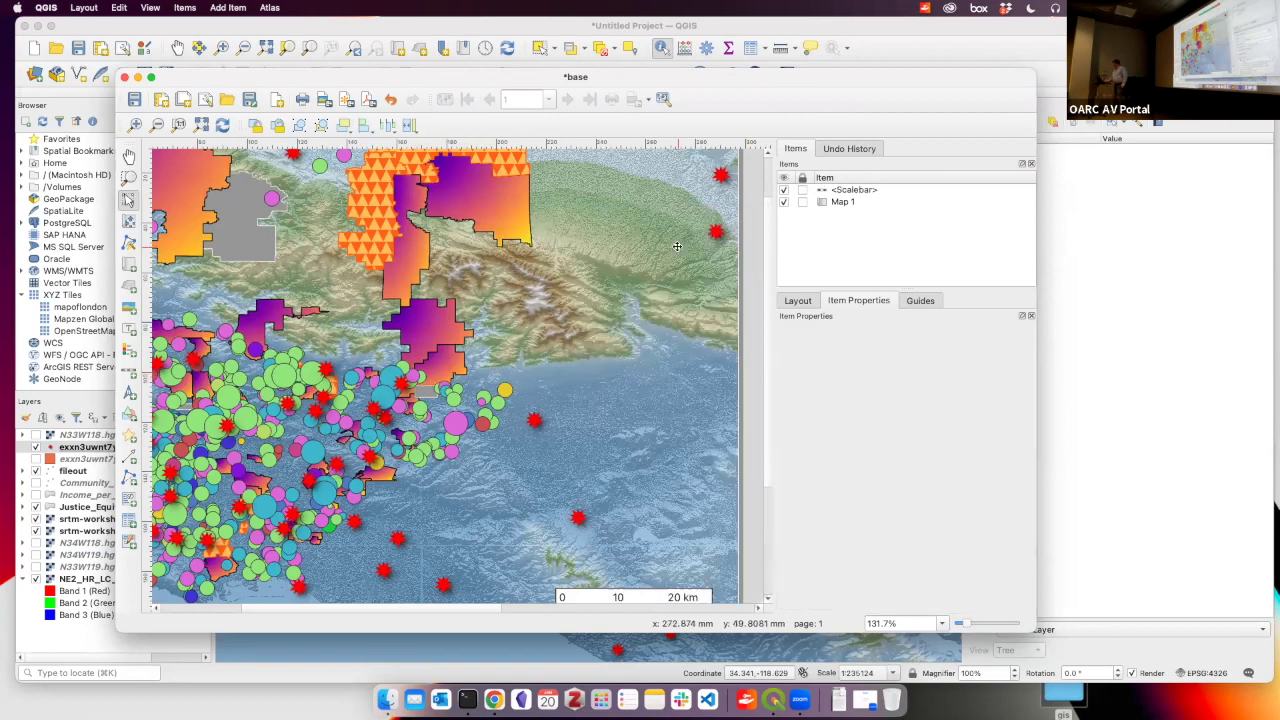
{"action": "scroll", "coordinate": [459, 273], "scroll_direction": "down", "scroll_amount": 2}
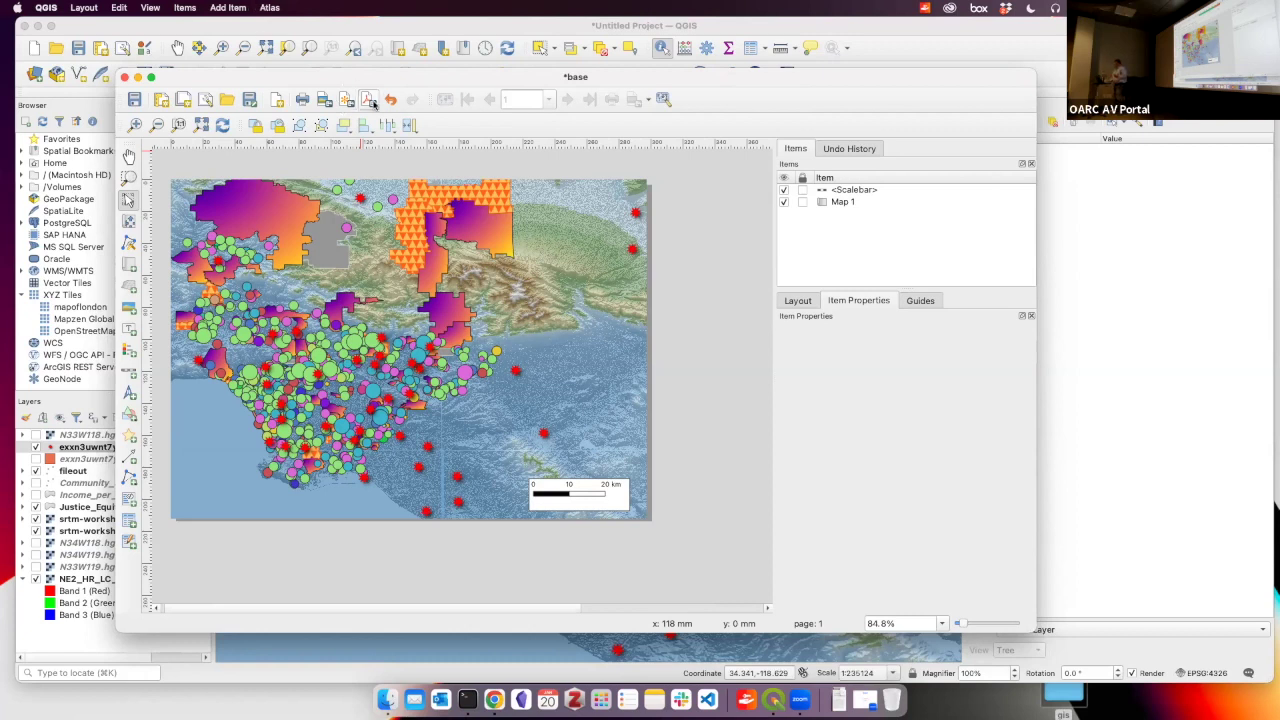
Export the print layout as a PNG image named base to the Desktop folder
{"action": "left_click", "coordinate": [323, 100]}
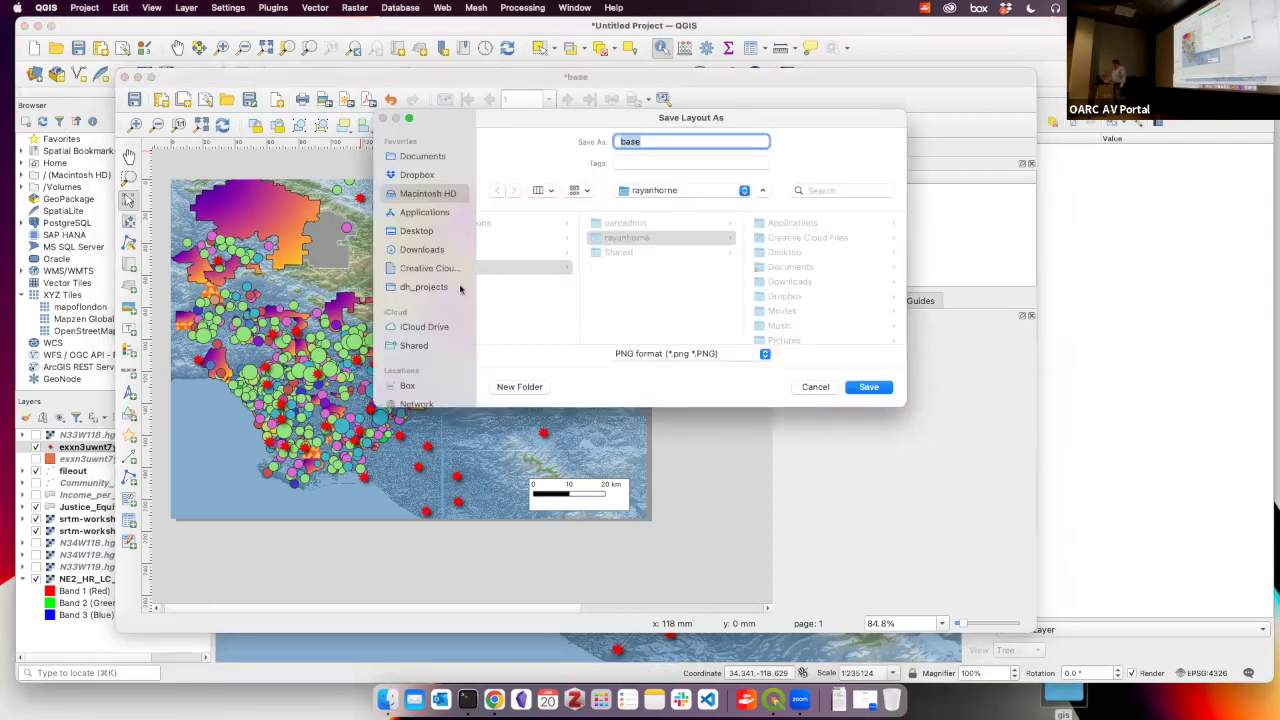
{"action": "left_click", "coordinate": [440, 237]}
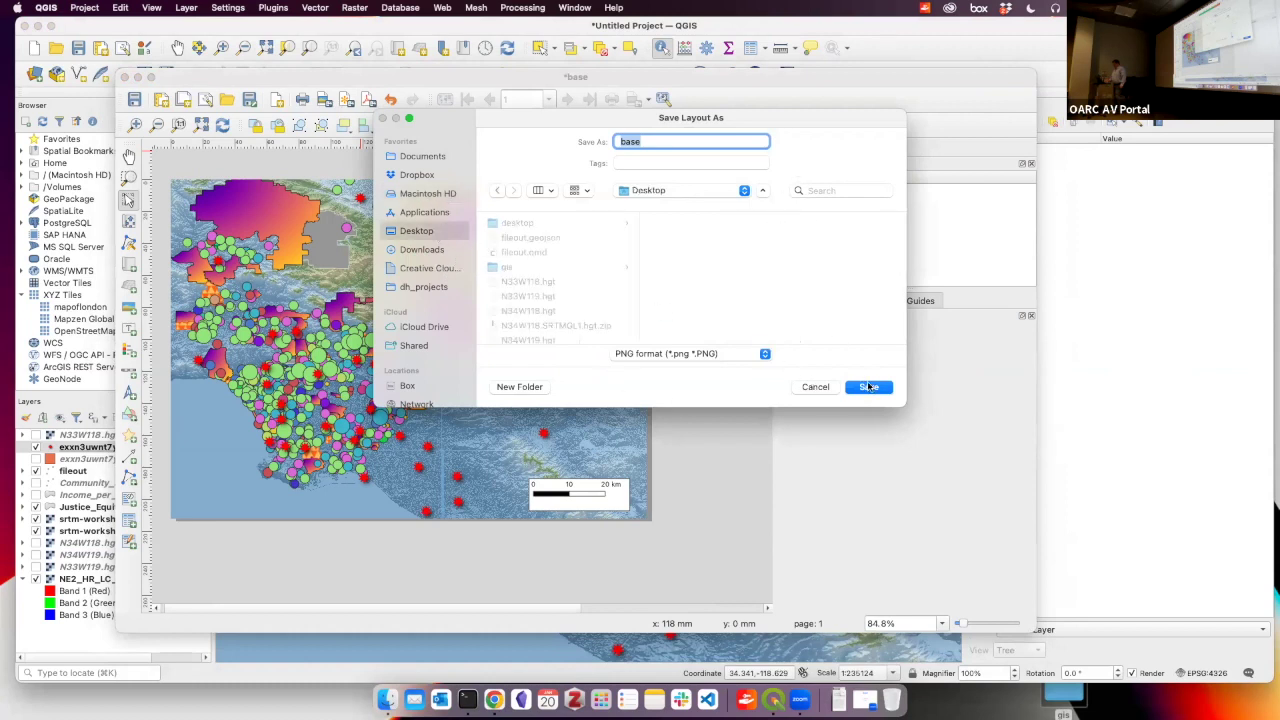
{"action": "key", "text": "Right"}
{"action": "key", "text": "Return"}
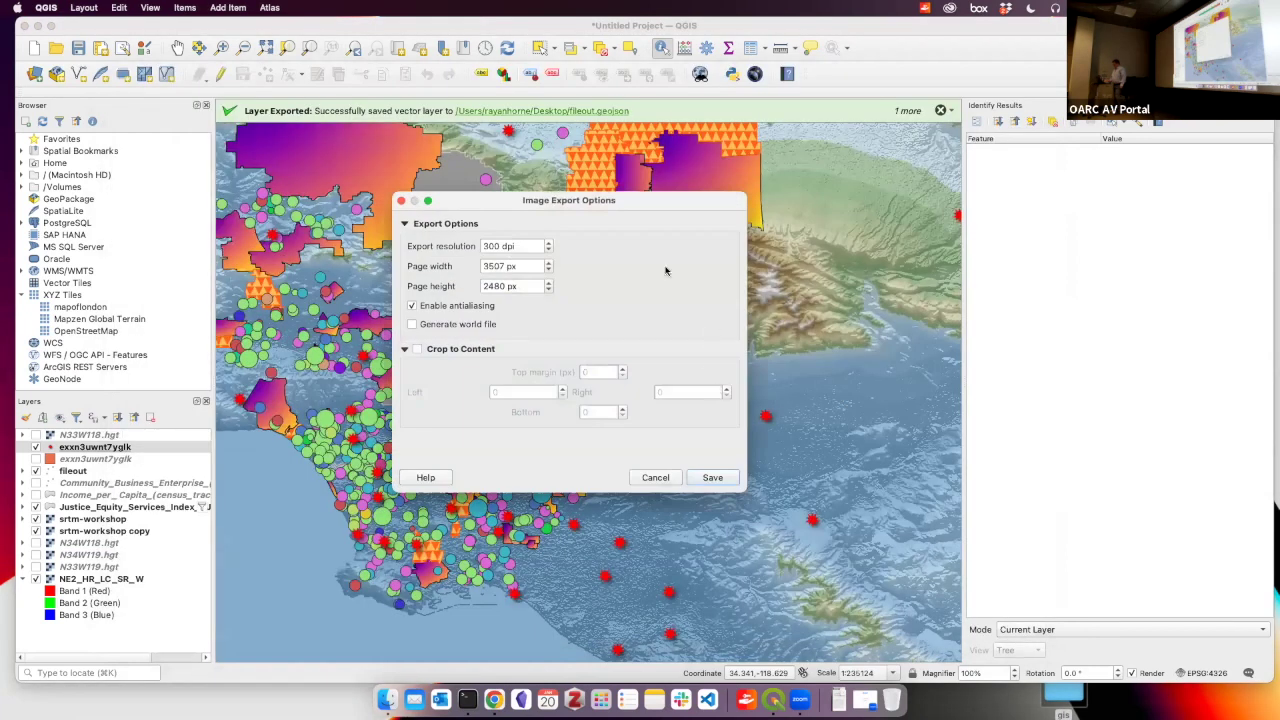
{"action": "type", "text": "6"}
{"action": "key", "text": "Return"}
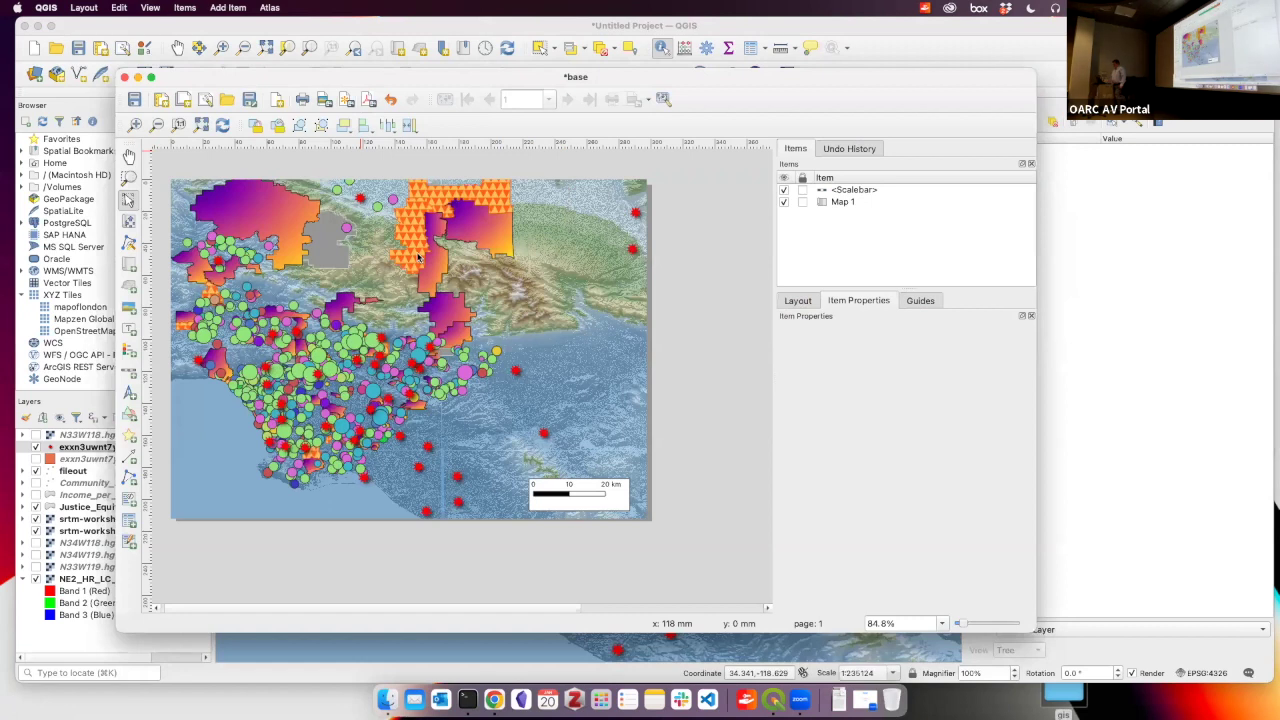
Switch to Finder and preview the exported base.png in the Desktop folder
{"action": "left_click", "coordinate": [386, 699]}
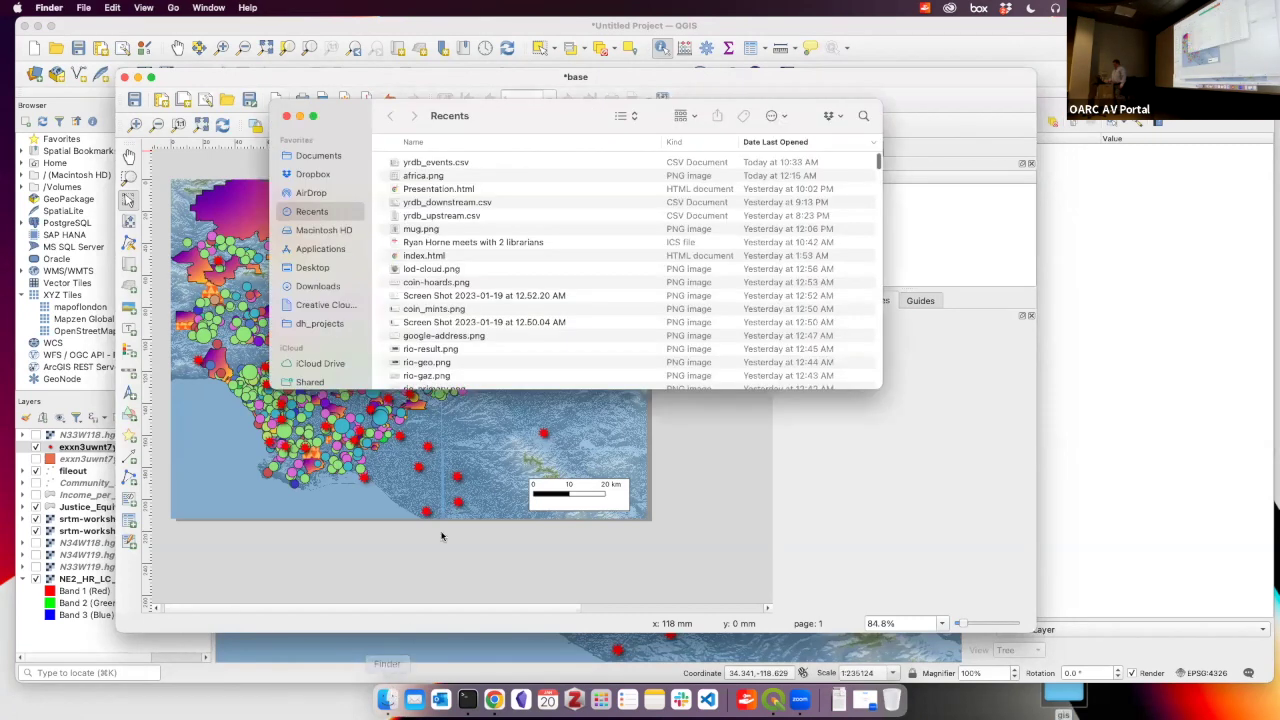
{"action": "left_click", "coordinate": [312, 267]}
{"action": "left_click", "coordinate": [411, 162]}
{"action": "key", "text": "space"}
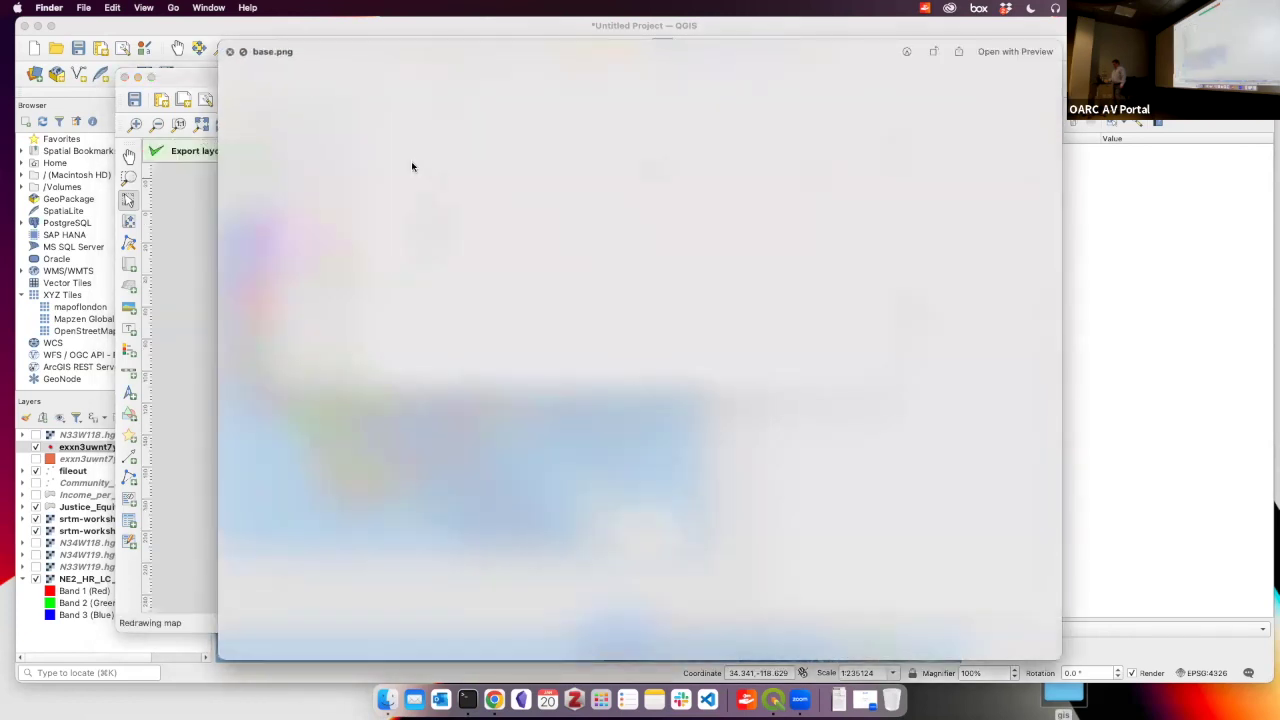
{"action": "key", "text": "space"}
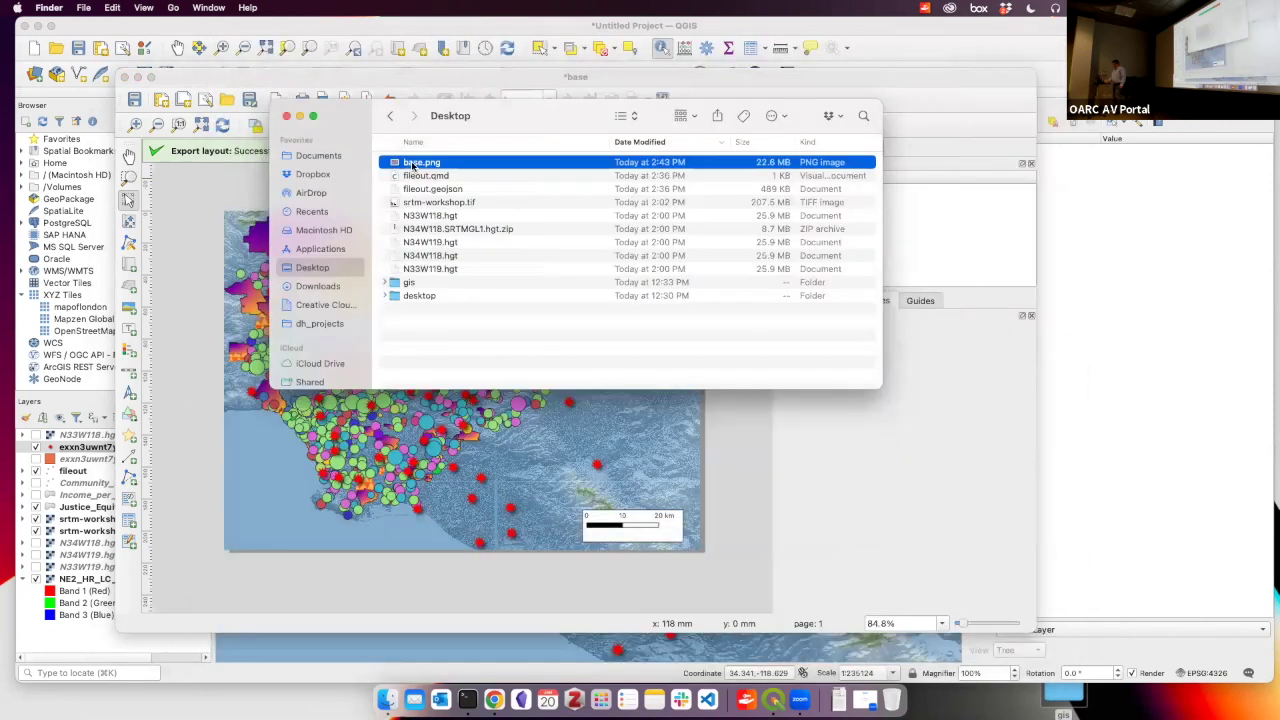
{"action": "key", "text": "space"}
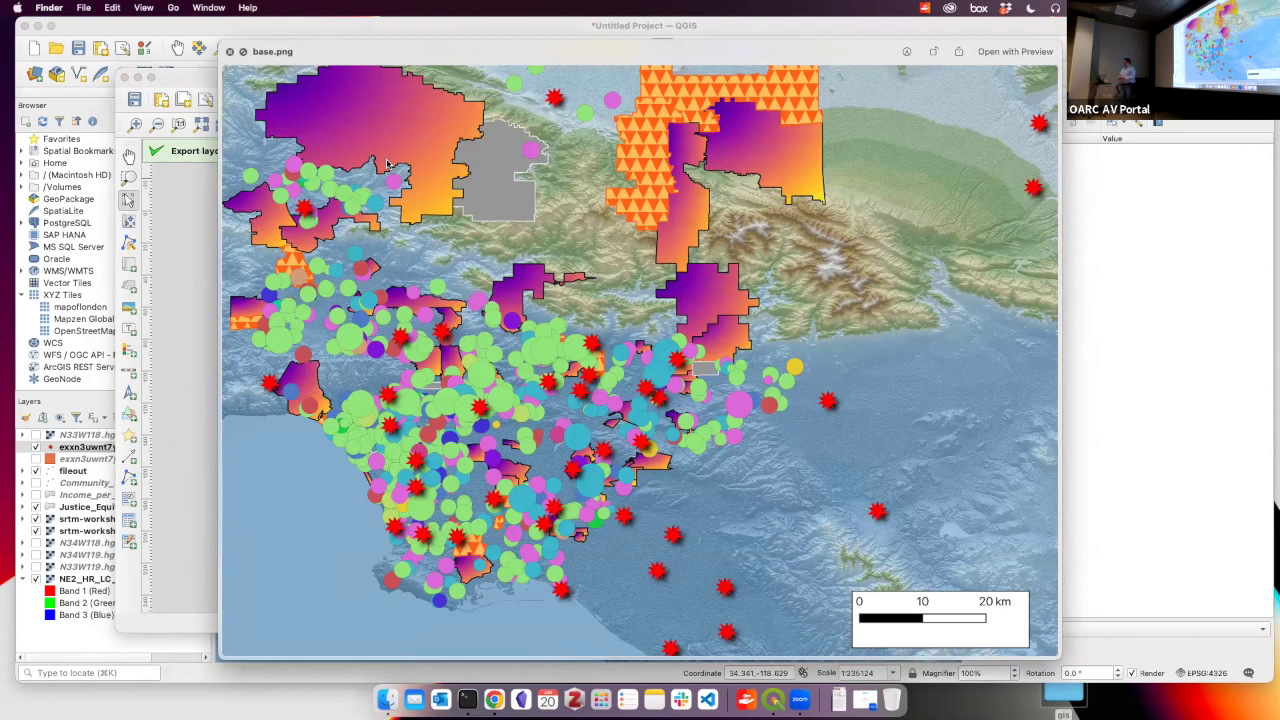
{"action": "key", "text": "space"}
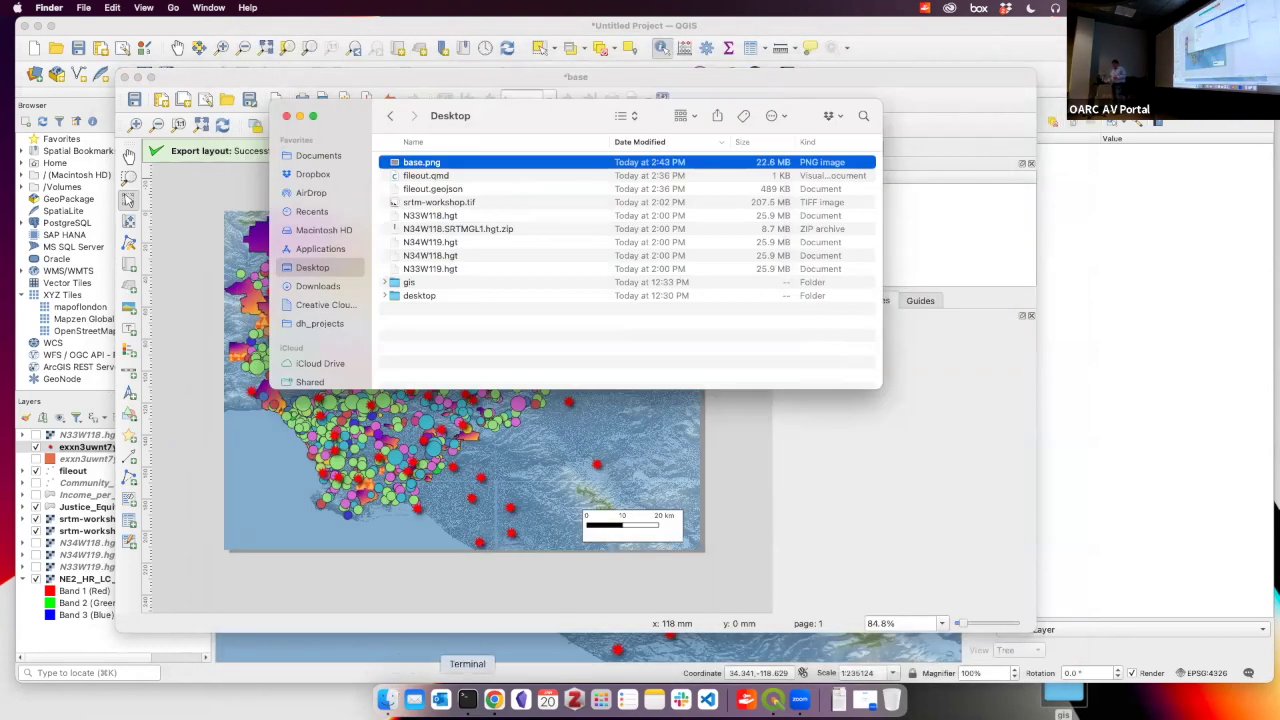
{"action": "left_click", "coordinate": [493, 700]}
{"action": "key", "text": "Right"}
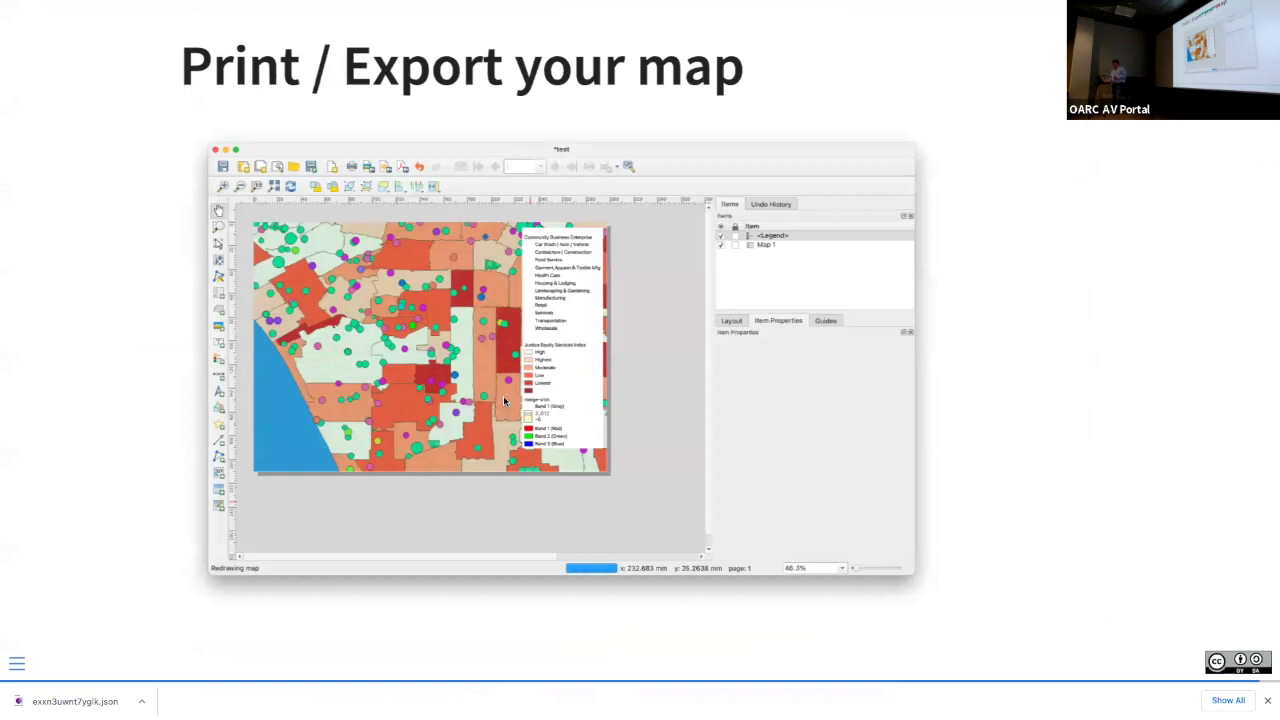
{"action": "key", "text": "Right"}
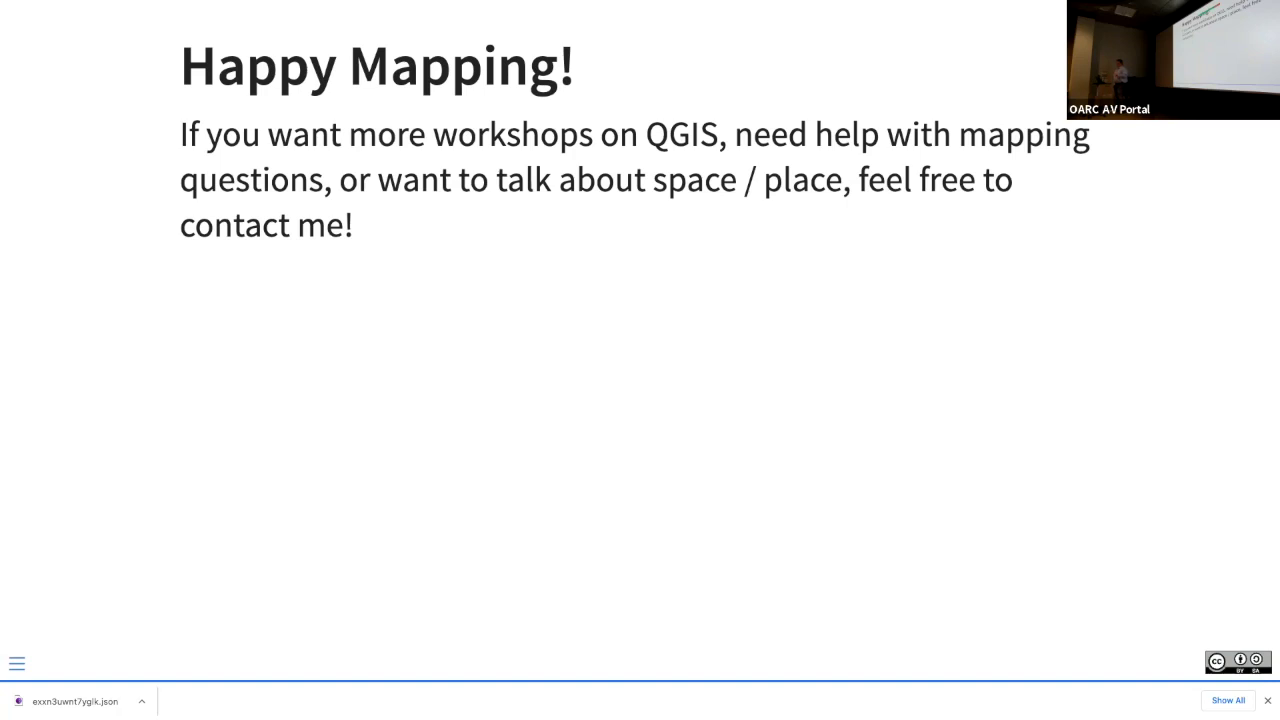
{"action": "key", "text": "Escape"}
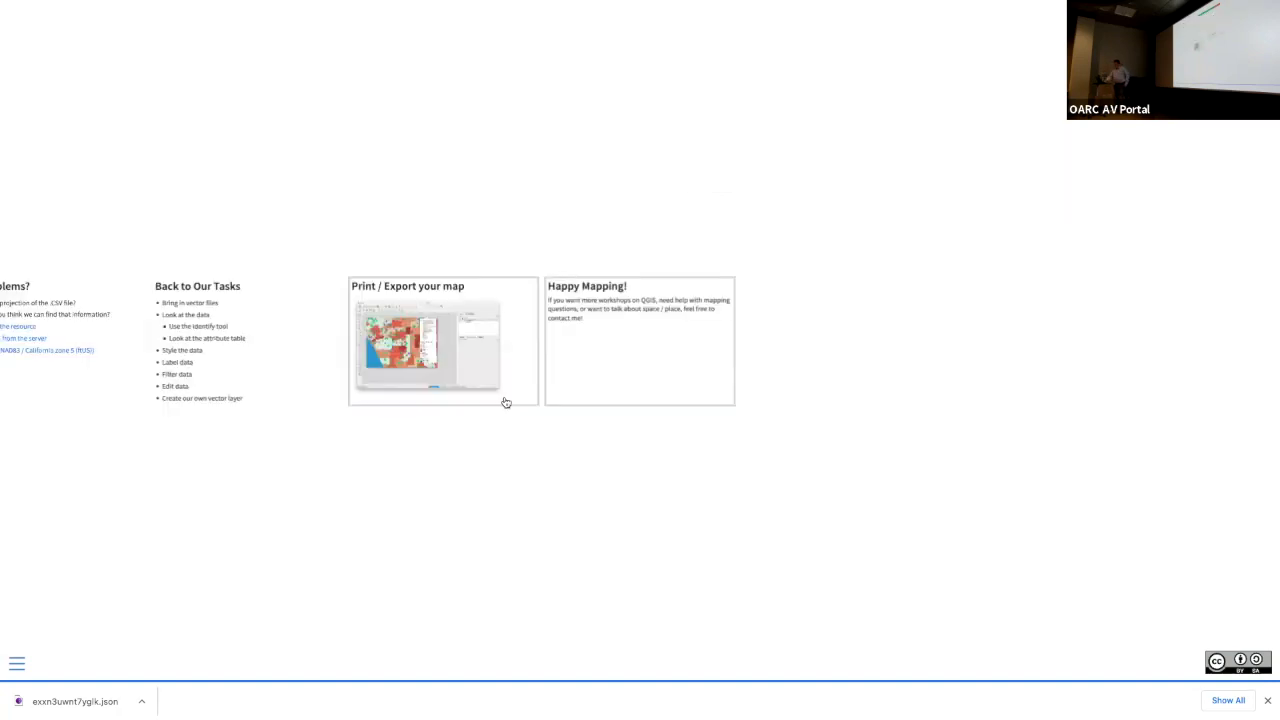